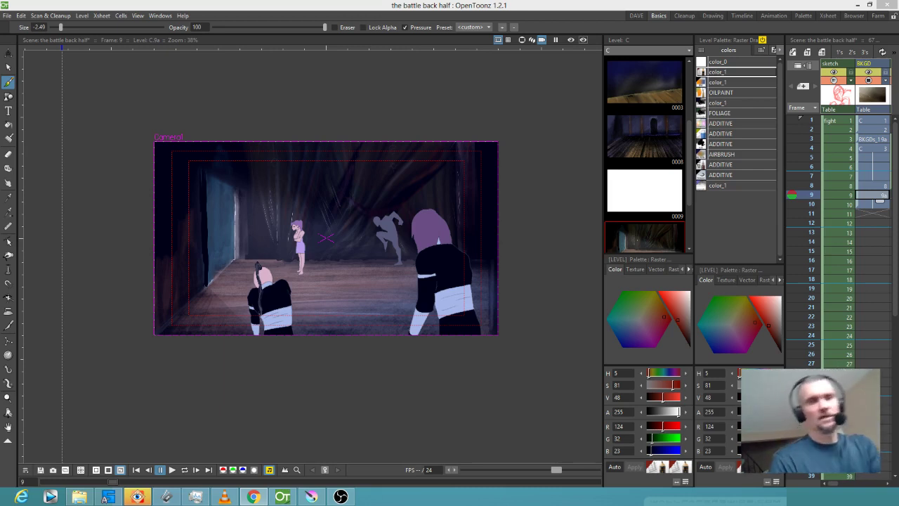
Compare the shots at frames 9 and 8 of the battle back half scene.
{"action": "left_click", "coordinate": [812, 204]}
{"action": "left_click", "coordinate": [812, 194]}
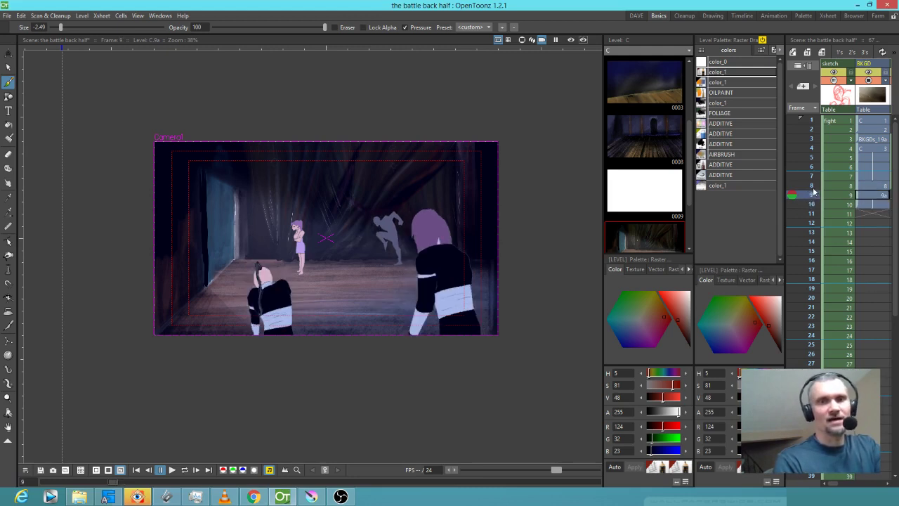
{"action": "left_click", "coordinate": [815, 185]}
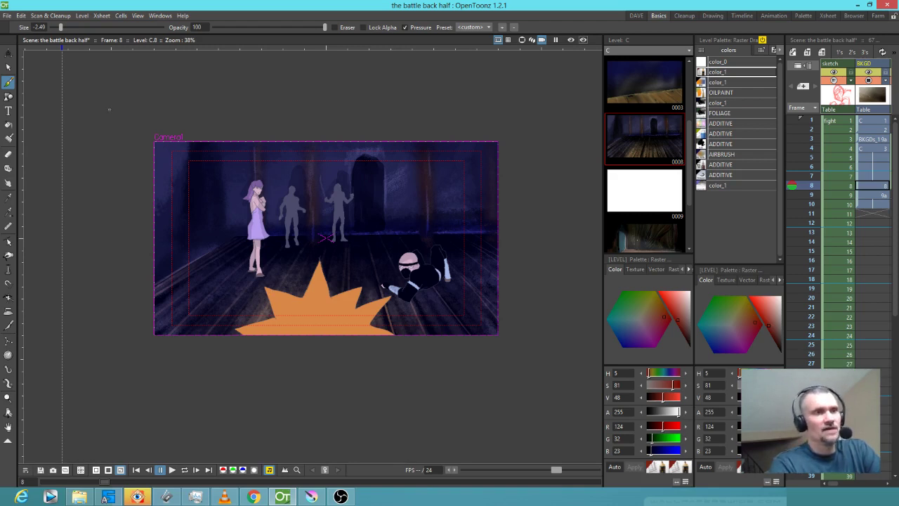
Open the recent scene akari-sleeping.tnz, saving all changes to the current scene.
{"action": "left_click", "coordinate": [7, 15]}
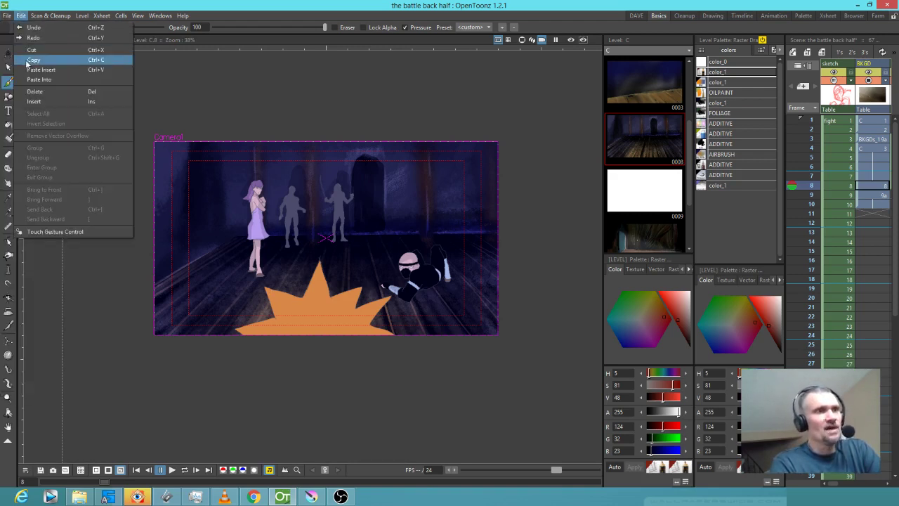
{"action": "mouse_move", "coordinate": [52, 78]}
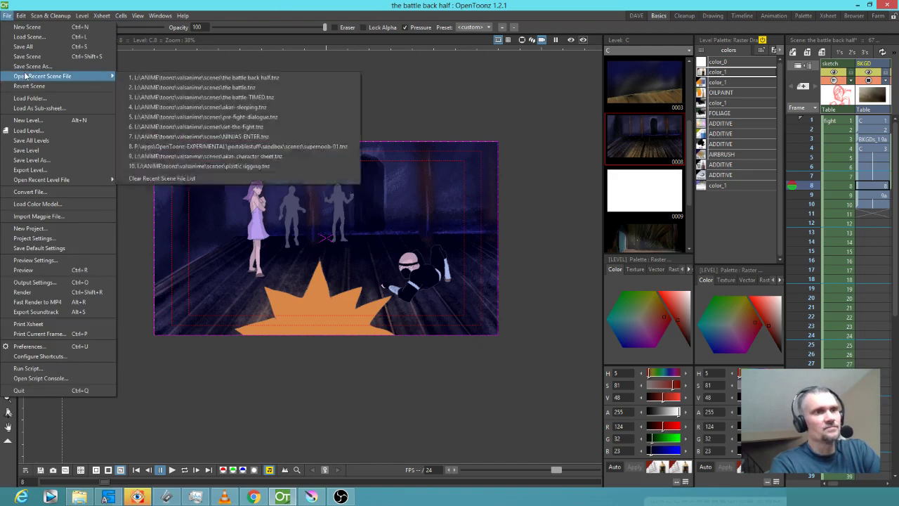
{"action": "left_click", "coordinate": [251, 109]}
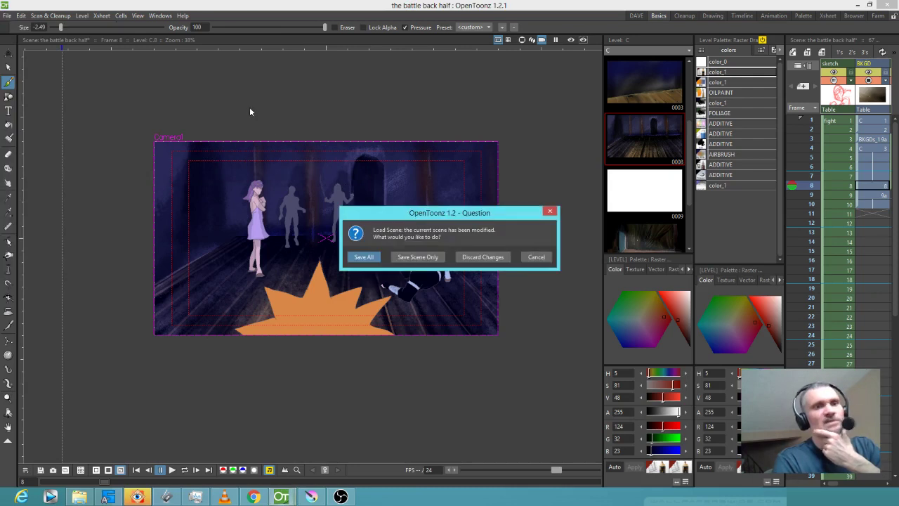
{"action": "left_click", "coordinate": [370, 257]}
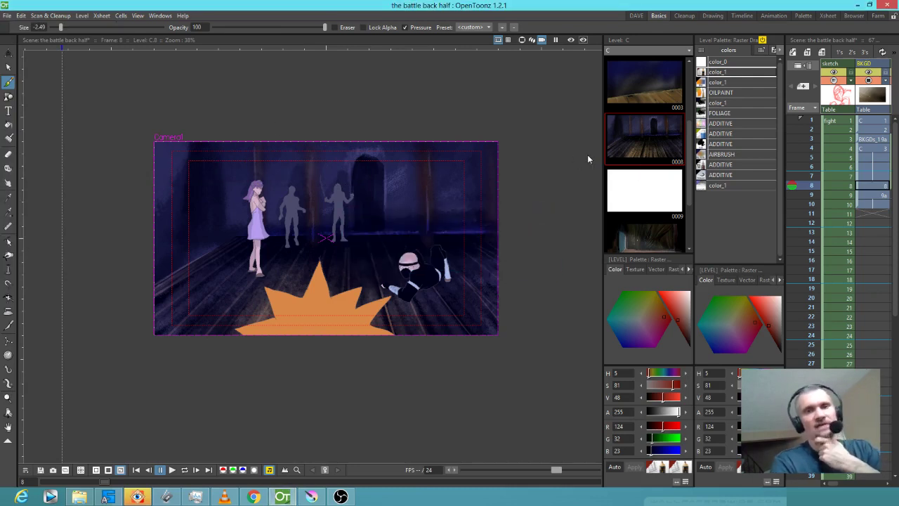
{"action": "scroll", "coordinate": [470, 198], "scroll_direction": "down", "scroll_amount": 1}
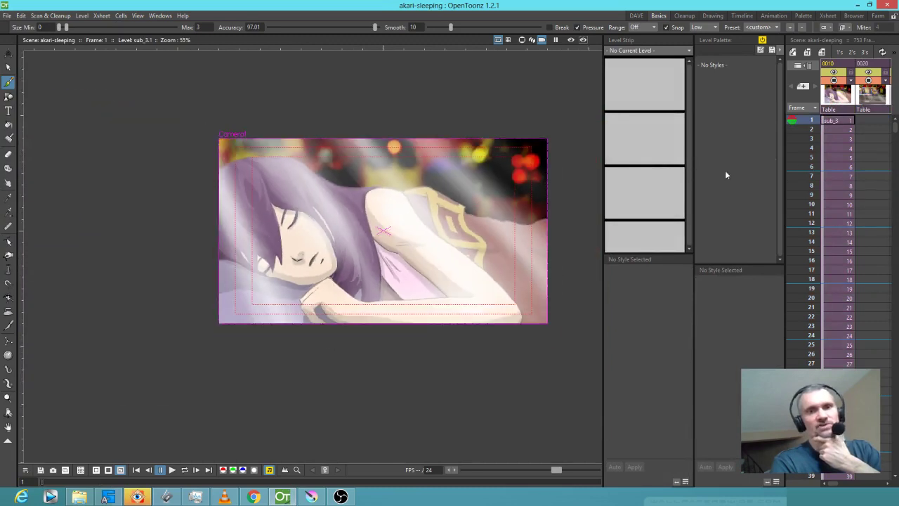
Scrub through the akari-sleeping scene from frame 1 to frame 131 and preview the bed shot.
{"action": "left_click_drag", "start_coordinate": [815, 132], "coordinate": [825, 344]}
{"action": "scroll", "coordinate": [822, 332], "scroll_direction": "down", "scroll_amount": 5}
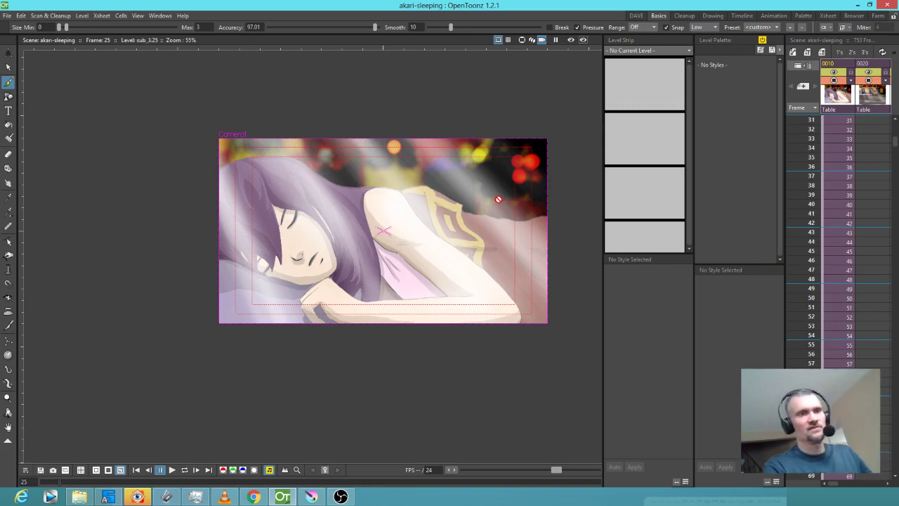
{"action": "scroll", "coordinate": [522, 197], "scroll_direction": "up", "scroll_amount": 1}
{"action": "left_click_drag", "start_coordinate": [539, 202], "coordinate": [499, 204]}
{"action": "left_click_drag", "start_coordinate": [807, 121], "coordinate": [798, 389]}
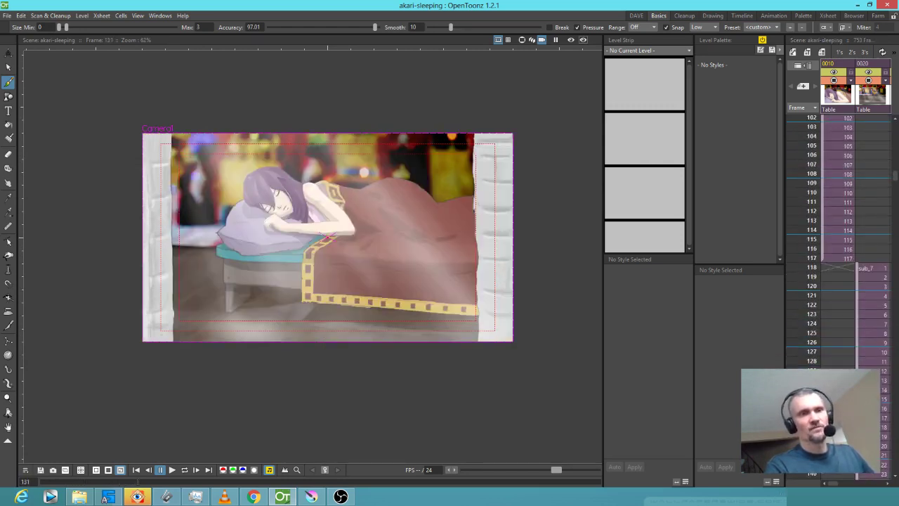
{"action": "left_click", "coordinate": [570, 40]}
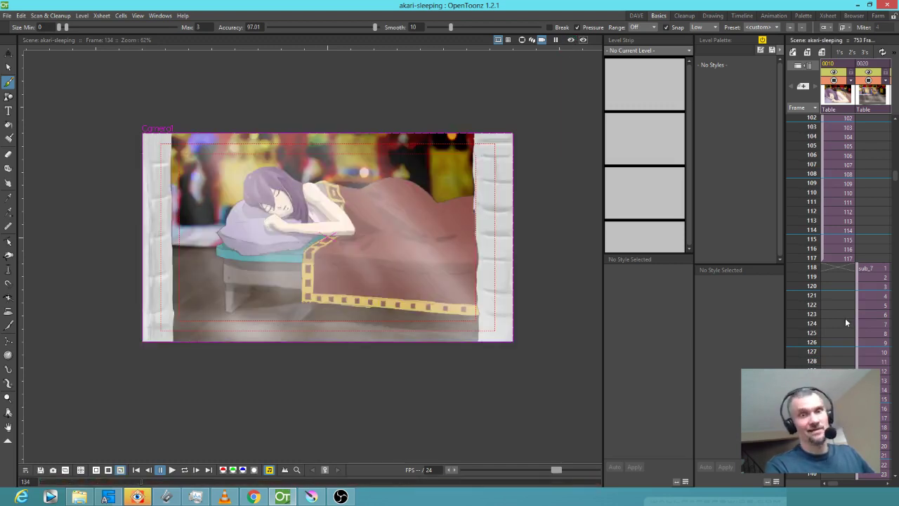
Step through the bed shot up to frame 166 and examine the sleeping character and light rays up close.
{"action": "scroll", "coordinate": [845, 312], "scroll_direction": "down", "scroll_amount": 4}
{"action": "left_click", "coordinate": [812, 315]}
{"action": "left_click_drag", "start_coordinate": [812, 322], "coordinate": [812, 369]}
{"action": "scroll", "coordinate": [853, 330], "scroll_direction": "down", "scroll_amount": 4}
{"action": "left_click_drag", "start_coordinate": [812, 173], "coordinate": [798, 356]}
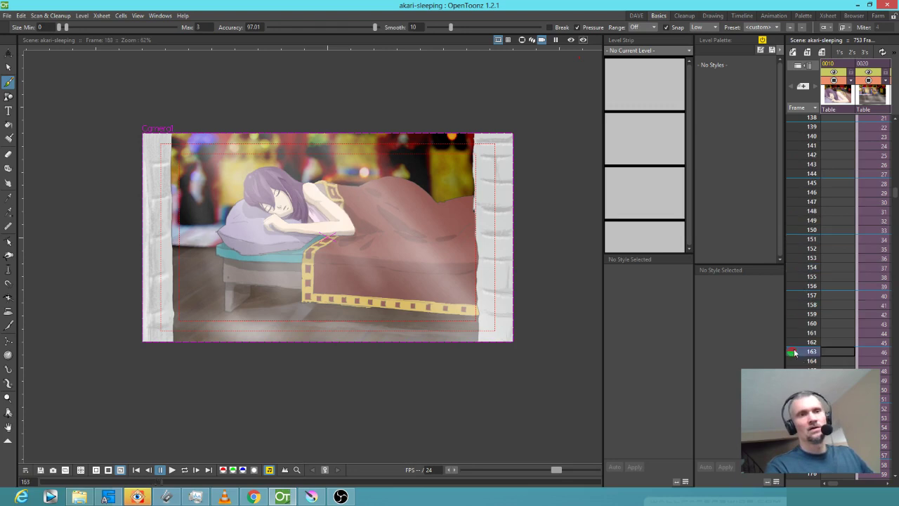
{"action": "scroll", "coordinate": [477, 225], "scroll_direction": "down", "scroll_amount": 1}
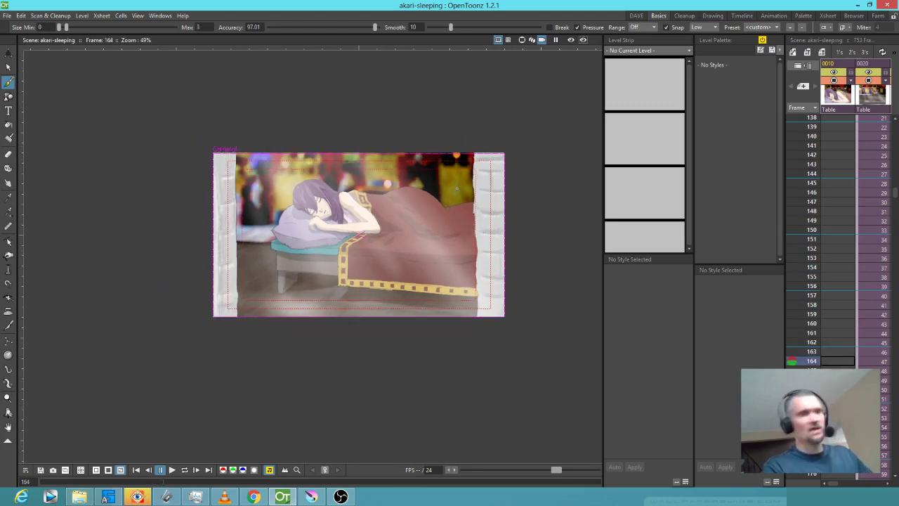
{"action": "key", "text": "Down"}
{"action": "key", "text": "Down"}
{"action": "scroll", "coordinate": [495, 211], "scroll_direction": "down", "scroll_amount": 1}
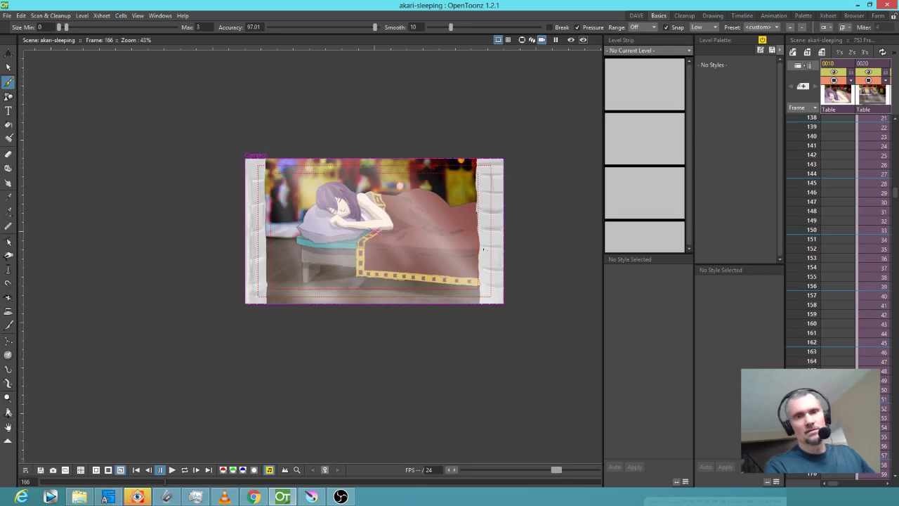
{"action": "scroll", "coordinate": [483, 247], "scroll_direction": "up", "scroll_amount": 4}
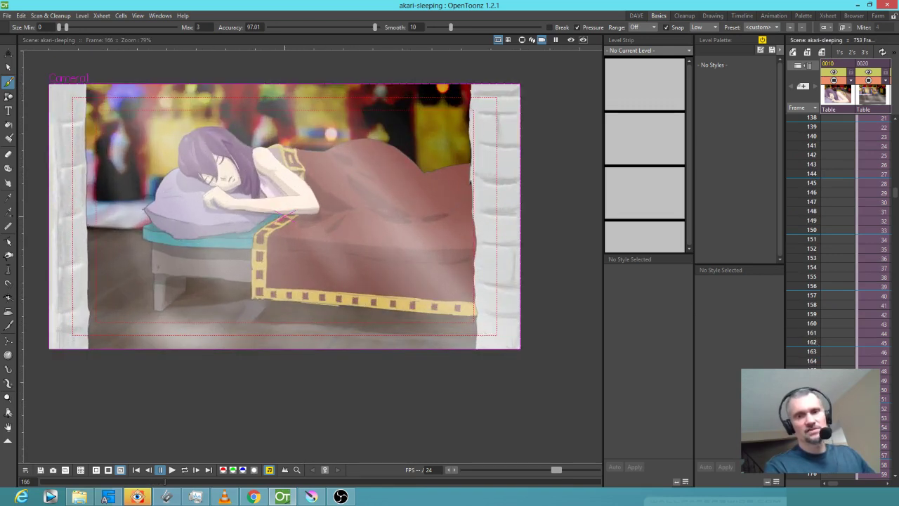
Scrub on from frame 166 through the window shot to the face close-up at frame 608.
{"action": "scroll", "coordinate": [838, 281], "scroll_direction": "down", "scroll_amount": 2}
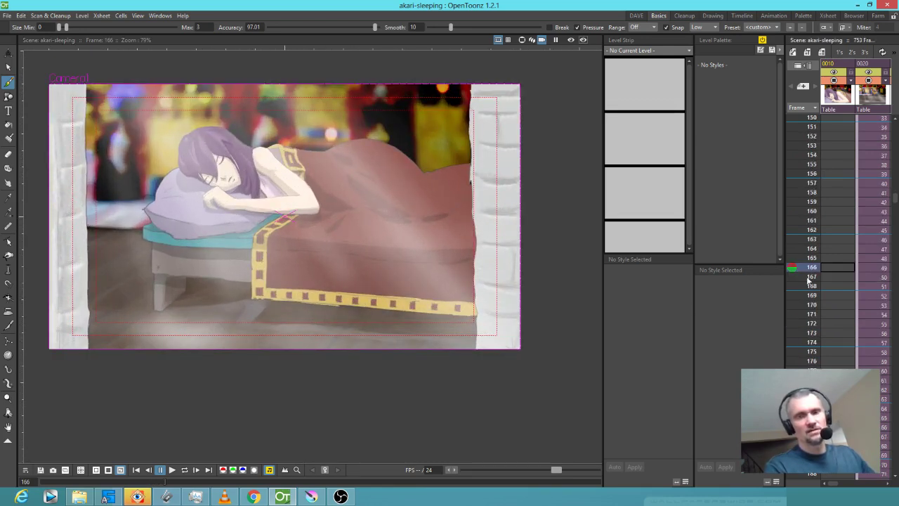
{"action": "left_click_drag", "start_coordinate": [812, 281], "coordinate": [811, 440]}
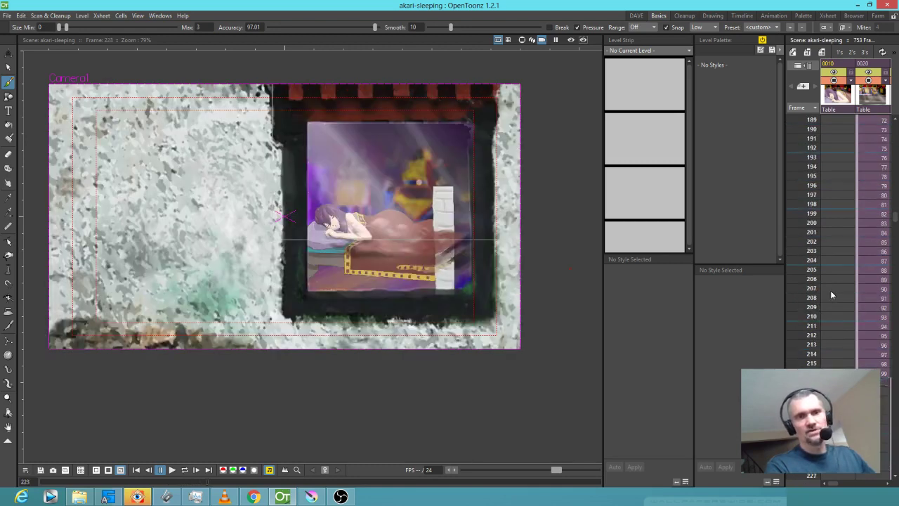
{"action": "left_click", "coordinate": [808, 364]}
{"action": "left_click", "coordinate": [811, 391]}
{"action": "scroll", "coordinate": [845, 328], "scroll_direction": "down", "scroll_amount": 4}
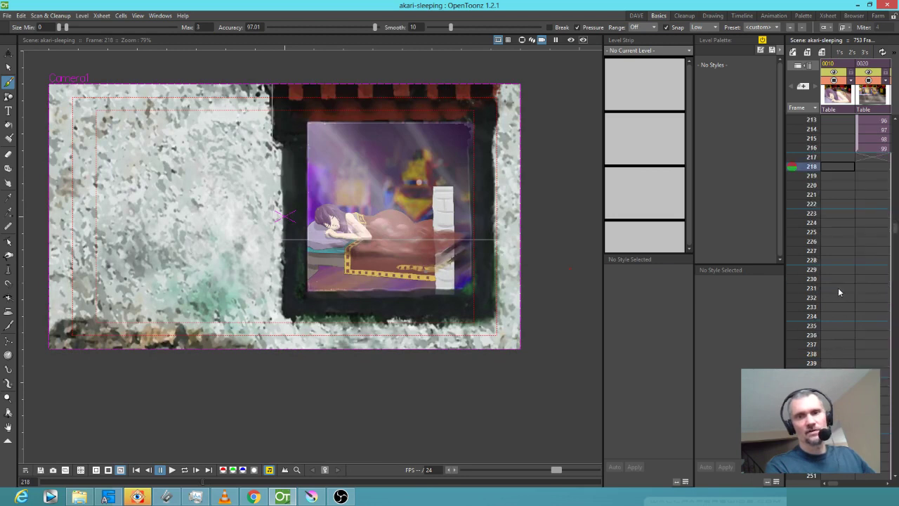
{"action": "mouse_move", "coordinate": [812, 168]}
{"action": "left_mouse_down"}
{"action": "mouse_move", "coordinate": [812, 441]}
{"action": "mouse_move", "coordinate": [795, 485]}
{"action": "mouse_move", "coordinate": [800, 503]}
{"action": "left_mouse_up"}
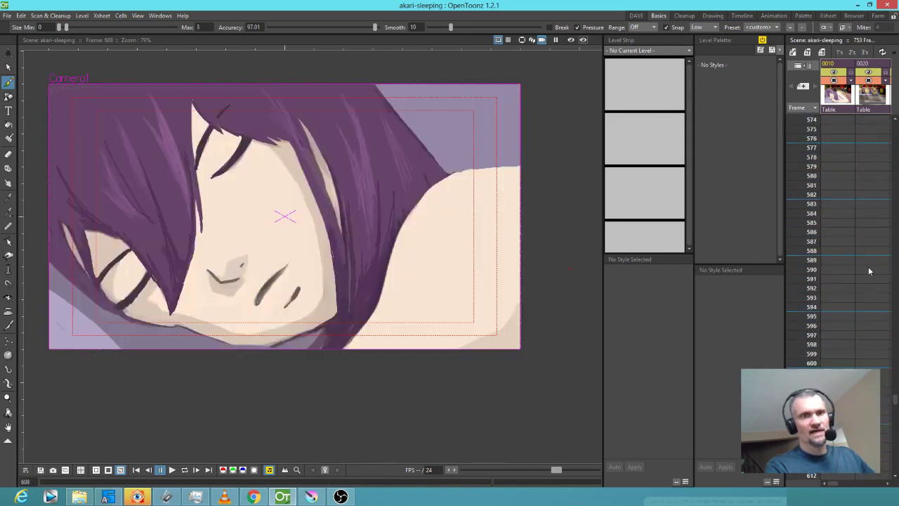
Preview the rendered ninja shot at frame 589, and return to the unrendered view at frame 591.
{"action": "left_click", "coordinate": [838, 260]}
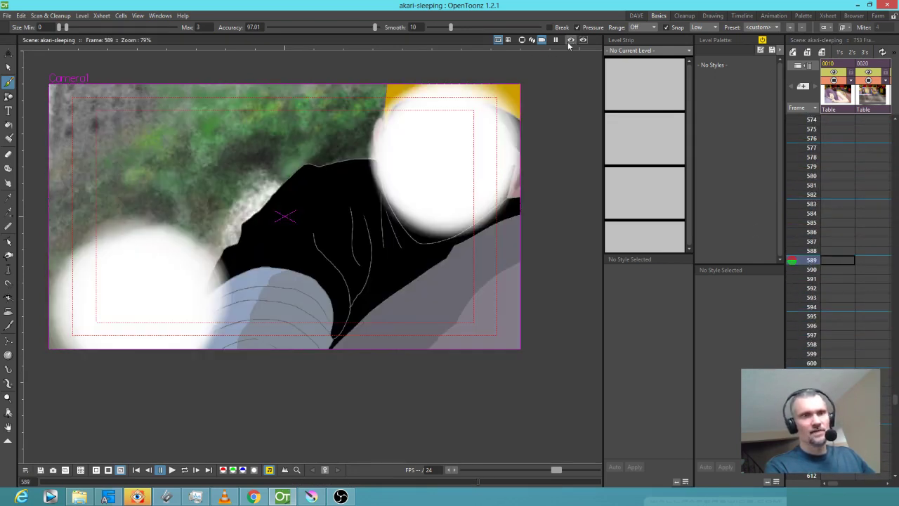
{"action": "left_click", "coordinate": [571, 40]}
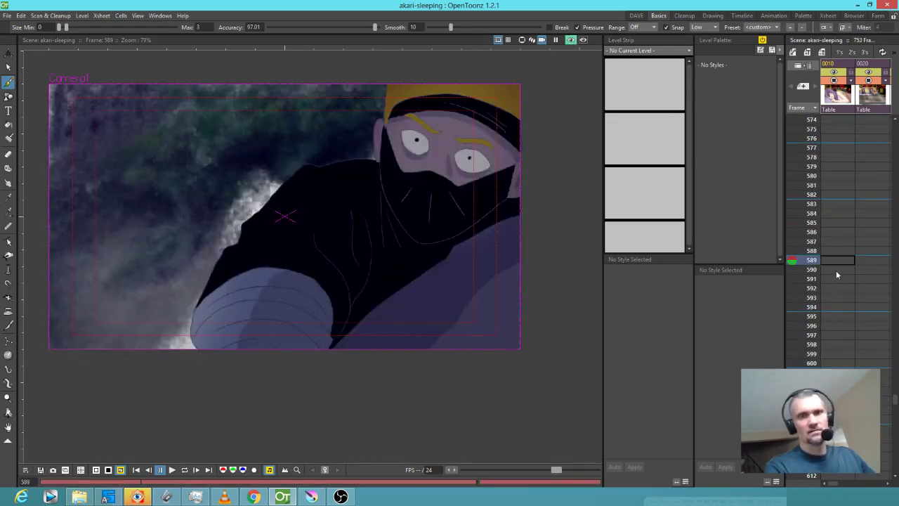
{"action": "left_click_drag", "start_coordinate": [817, 260], "coordinate": [813, 277]}
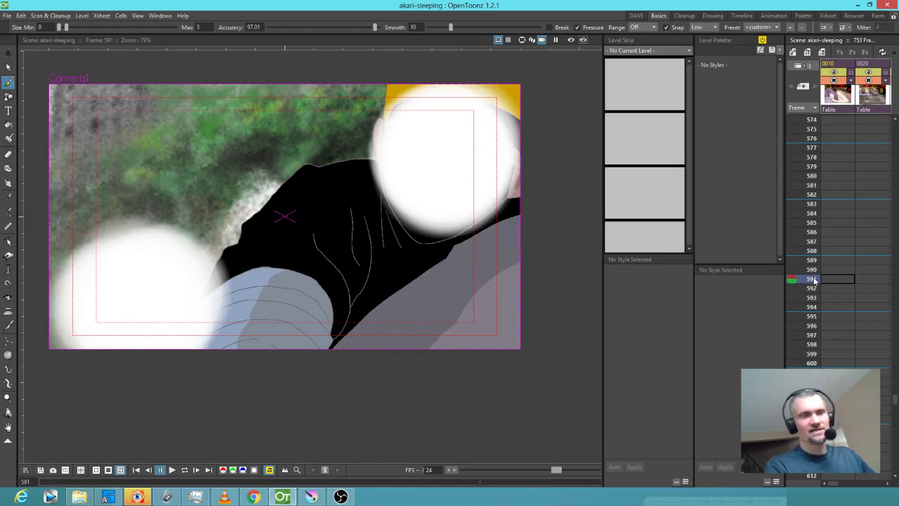
Scrub through the rest of the akari-sleeping scene to its final frame, 753.
{"action": "mouse_move", "coordinate": [811, 284]}
{"action": "left_mouse_down"}
{"action": "mouse_move", "coordinate": [817, 486]}
{"action": "mouse_move", "coordinate": [814, 475]}
{"action": "left_mouse_up"}
{"action": "scroll", "coordinate": [828, 344], "scroll_direction": "down", "scroll_amount": 5}
{"action": "mouse_move", "coordinate": [803, 159]}
{"action": "left_mouse_down"}
{"action": "mouse_move", "coordinate": [815, 359]}
{"action": "mouse_move", "coordinate": [823, 271]}
{"action": "left_mouse_up"}
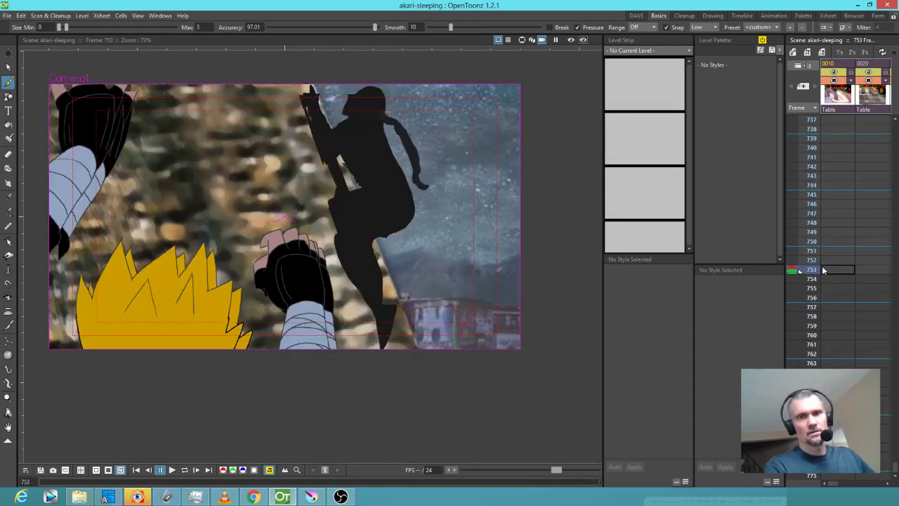
Load the scene NINJAS-ENTER.tnz from the project's scenes folder.
{"action": "left_click", "coordinate": [6, 15]}
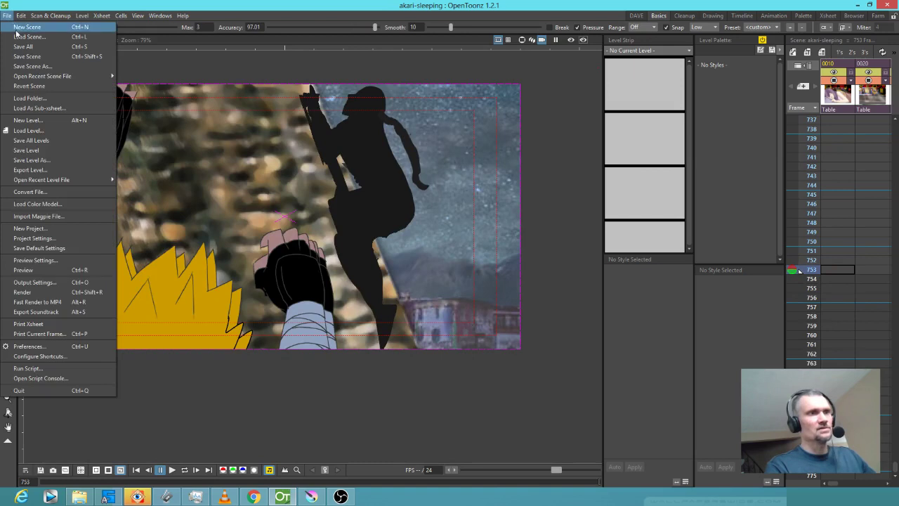
{"action": "left_click", "coordinate": [29, 37]}
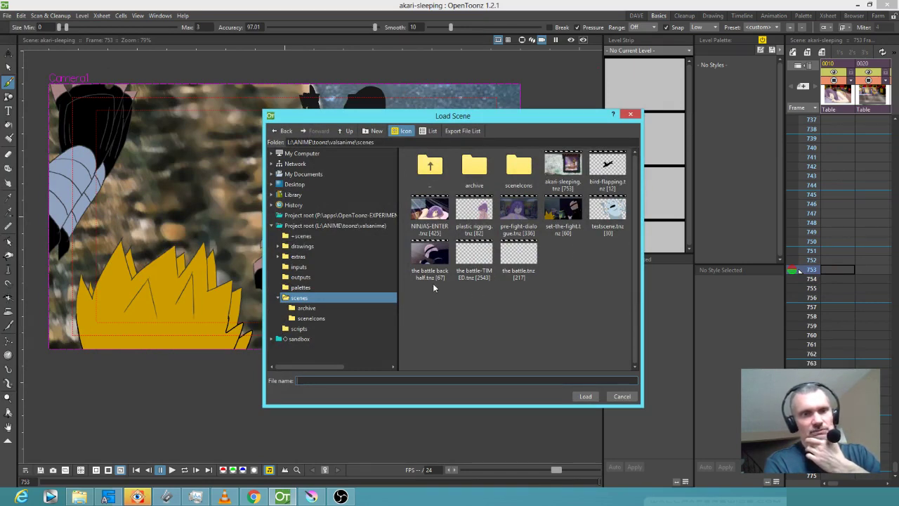
{"action": "left_click", "coordinate": [430, 214]}
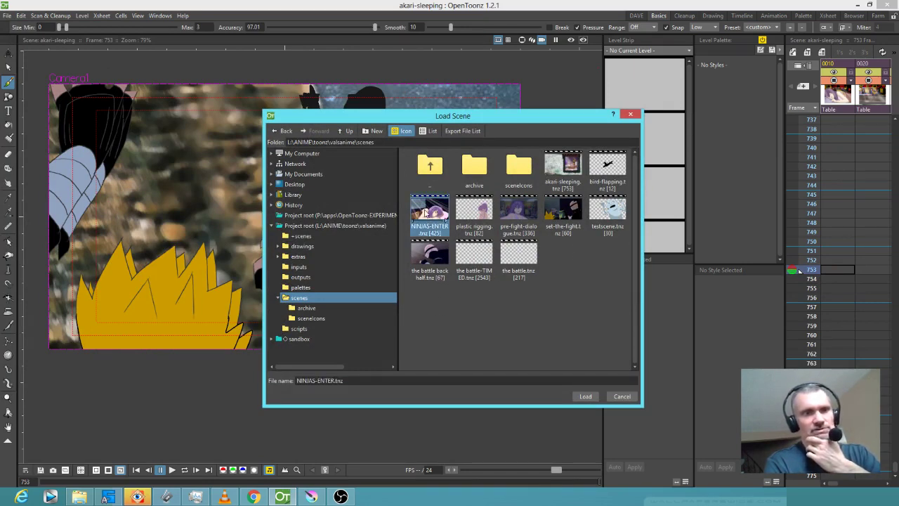
{"action": "left_click", "coordinate": [585, 396]}
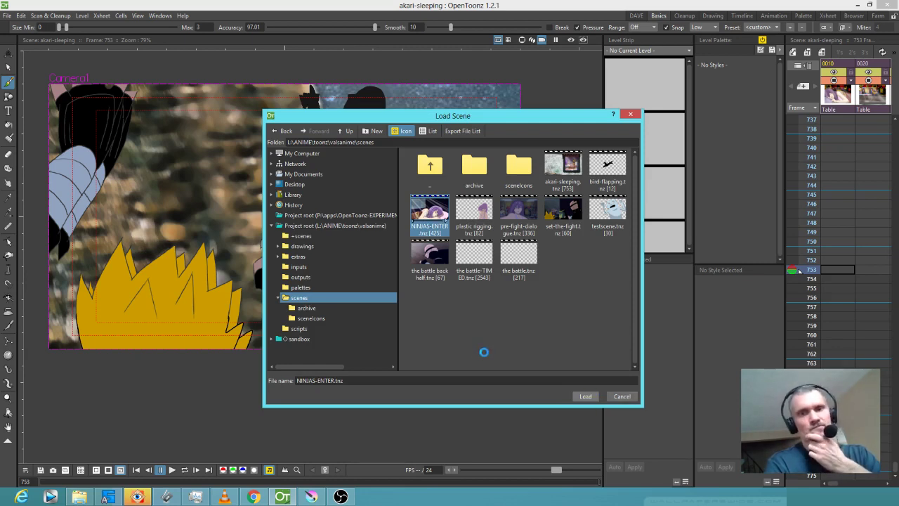
{"action": "left_click", "coordinate": [452, 256]}
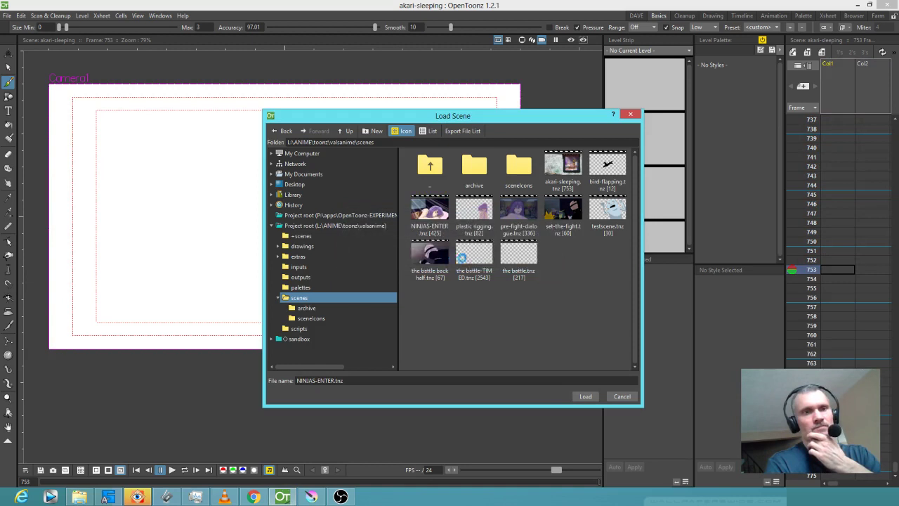
{"action": "left_click", "coordinate": [451, 256]}
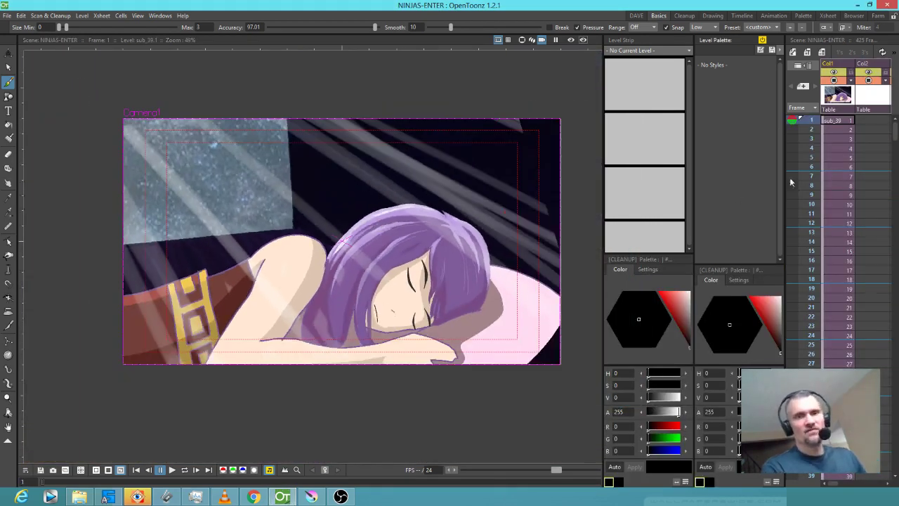
Scrub through the NINJAS-ENTER scene from frame 1 to the ninja at the window, frame 108.
{"action": "left_click_drag", "start_coordinate": [811, 127], "coordinate": [812, 356]}
{"action": "scroll", "coordinate": [803, 306], "scroll_direction": "down", "scroll_amount": 3}
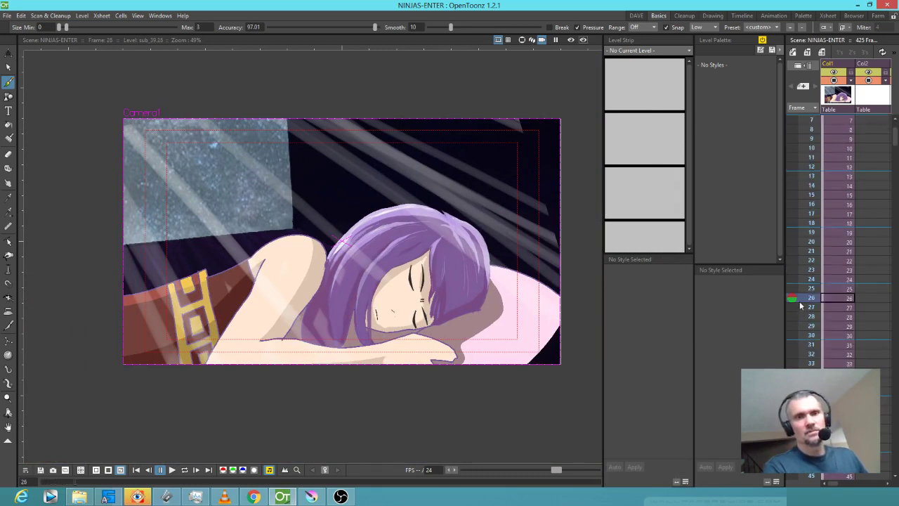
{"action": "mouse_move", "coordinate": [815, 188]}
{"action": "left_mouse_down"}
{"action": "mouse_move", "coordinate": [795, 501]}
{"action": "mouse_move", "coordinate": [811, 320]}
{"action": "mouse_move", "coordinate": [812, 382]}
{"action": "left_mouse_up"}
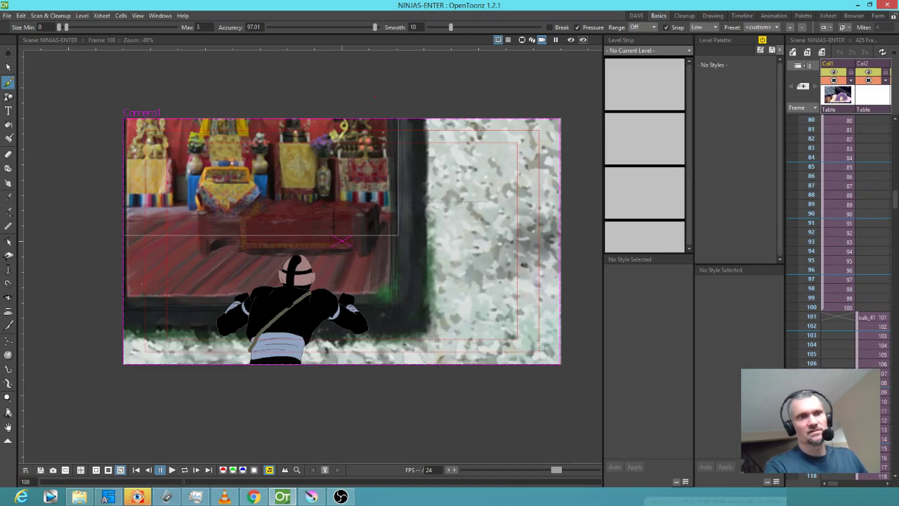
Preview the window shot at frame 109 and scrub through the remaining shots to frame 425.
{"action": "left_click_drag", "start_coordinate": [811, 295], "coordinate": [794, 373]}
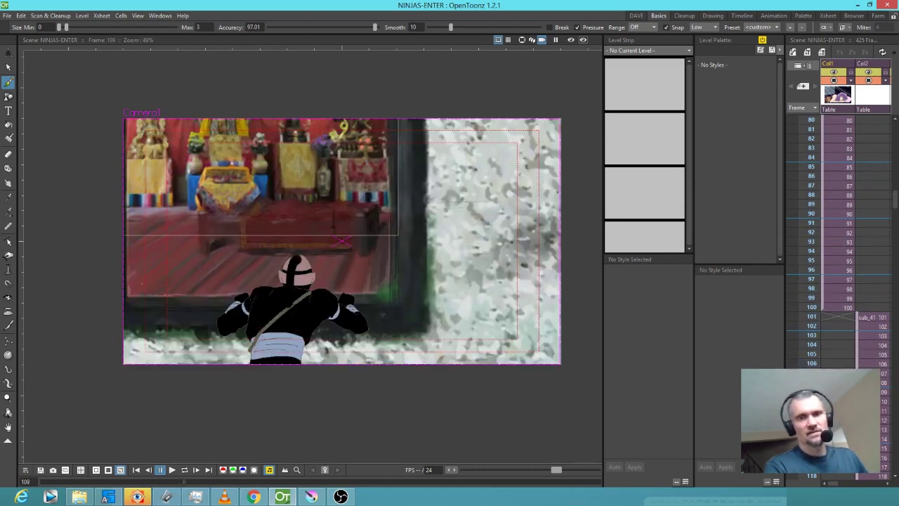
{"action": "left_click", "coordinate": [571, 40]}
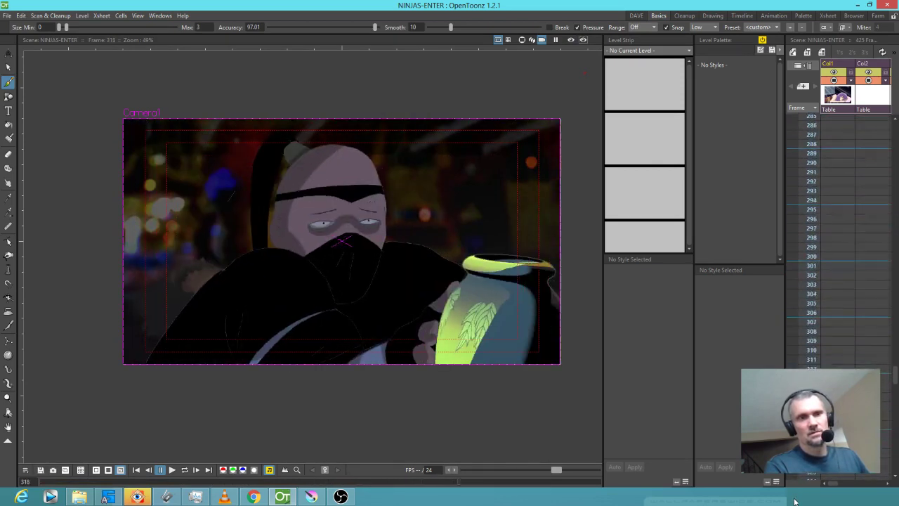
{"action": "mouse_move", "coordinate": [797, 497]}
{"action": "left_mouse_down"}
{"action": "mouse_move", "coordinate": [812, 161]}
{"action": "mouse_move", "coordinate": [817, 190]}
{"action": "mouse_move", "coordinate": [809, 190]}
{"action": "mouse_move", "coordinate": [817, 187]}
{"action": "left_mouse_up"}
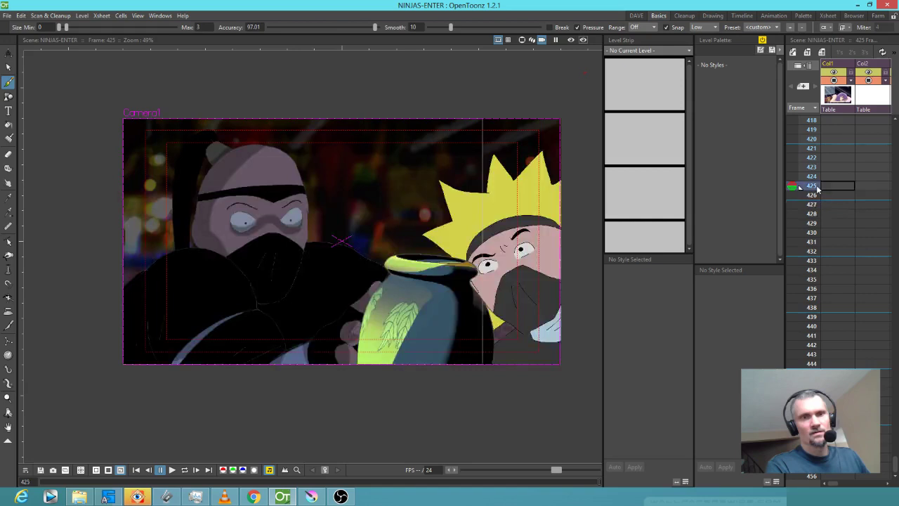
Load the scene set-the-fight.tnz from the project's scenes folder.
{"action": "left_click", "coordinate": [6, 15]}
{"action": "mouse_move", "coordinate": [44, 76]}
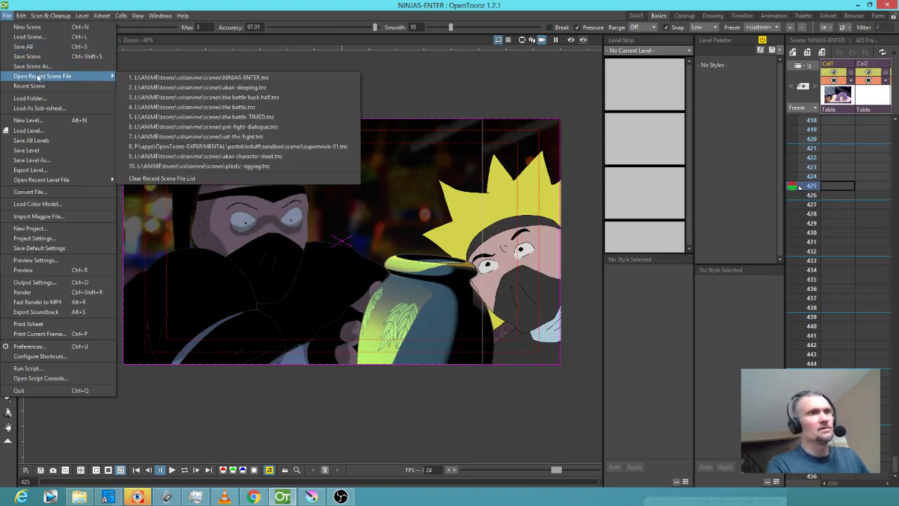
{"action": "left_click", "coordinate": [41, 36]}
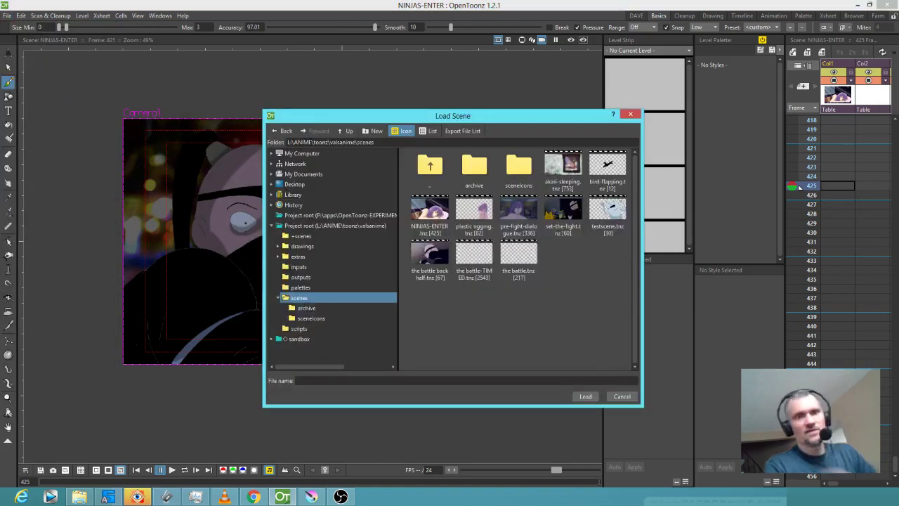
{"action": "left_click", "coordinate": [566, 217]}
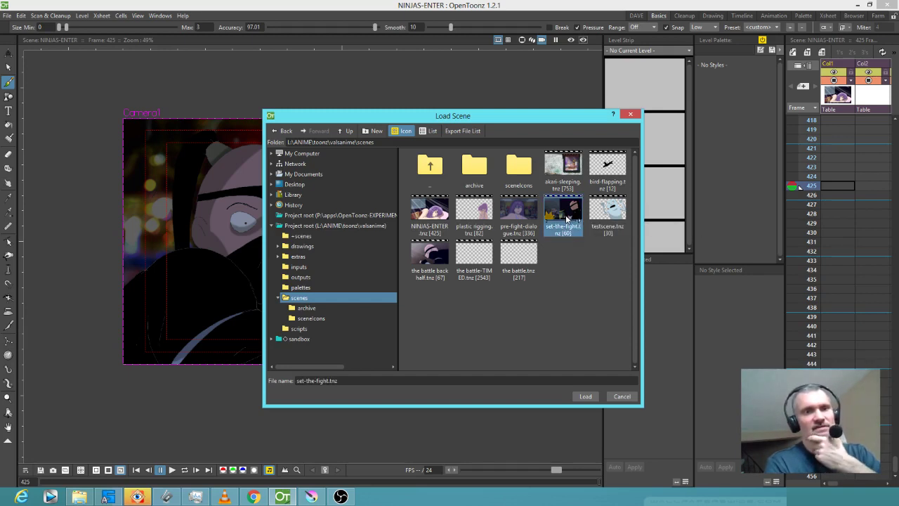
{"action": "left_click", "coordinate": [585, 392]}
{"action": "left_click", "coordinate": [449, 257]}
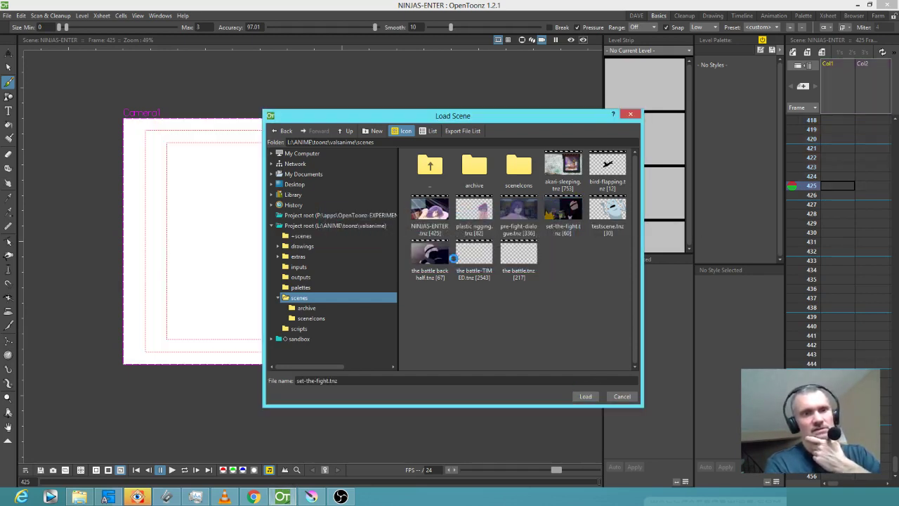
Scrub through the set-the-fight scene from frame 1 to its final frame, 60.
{"action": "scroll", "coordinate": [442, 253], "scroll_direction": "down", "scroll_amount": 3}
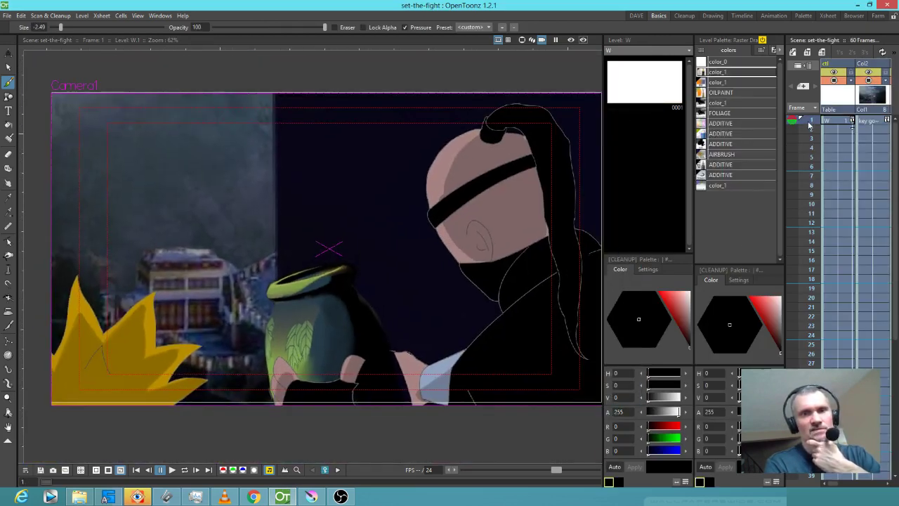
{"action": "left_click_drag", "start_coordinate": [813, 154], "coordinate": [806, 320]}
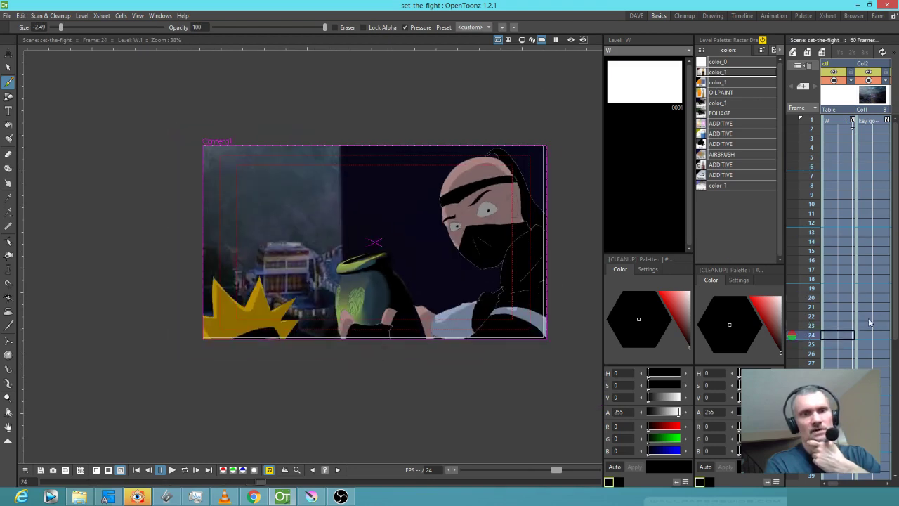
{"action": "key", "text": "Down"}
{"action": "key", "text": "Down"}
{"action": "key", "text": "Down"}
{"action": "key", "text": "Down"}
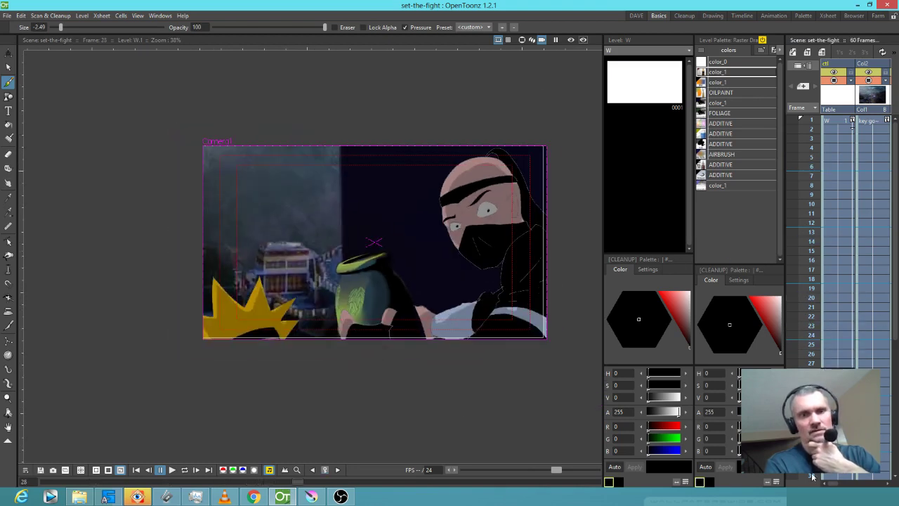
{"action": "left_click_drag", "start_coordinate": [812, 476], "coordinate": [803, 494]}
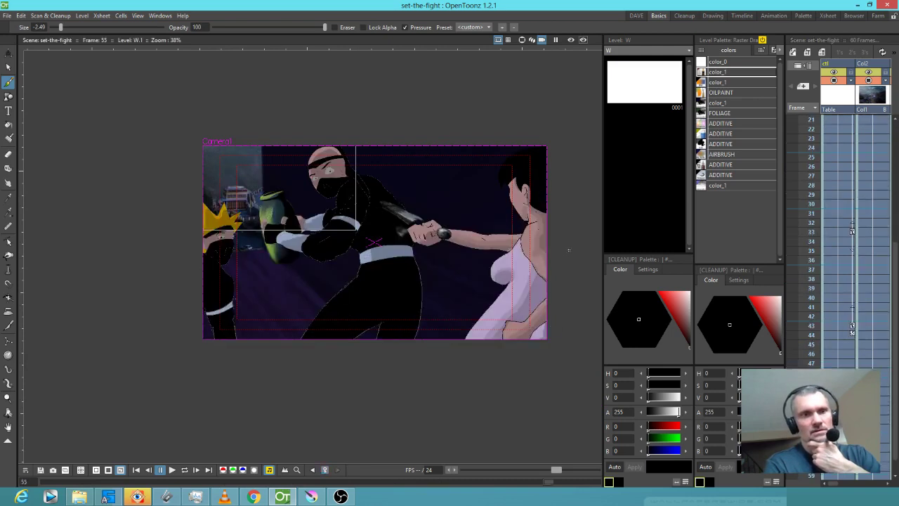
{"action": "left_click_drag", "start_coordinate": [896, 369], "coordinate": [896, 415]}
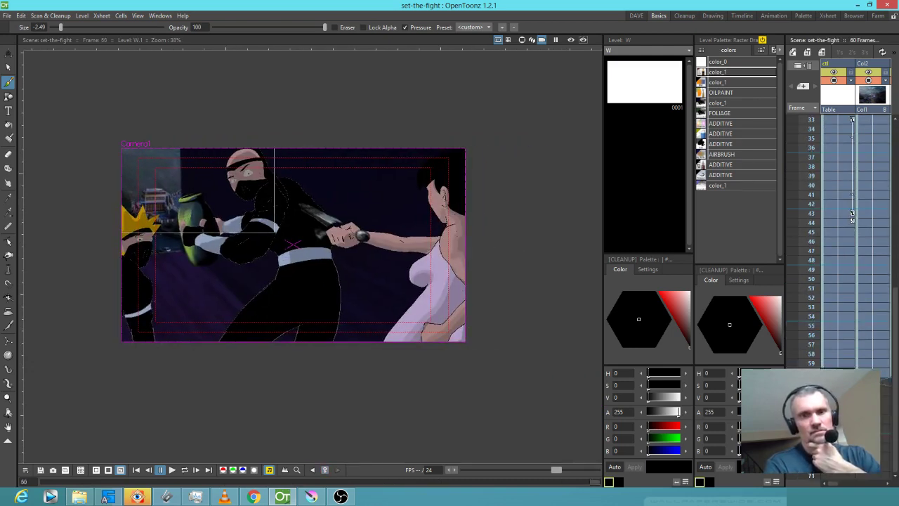
Load the scene pre-fight-dialogue.tnz from the project's scenes folder.
{"action": "left_click", "coordinate": [6, 16]}
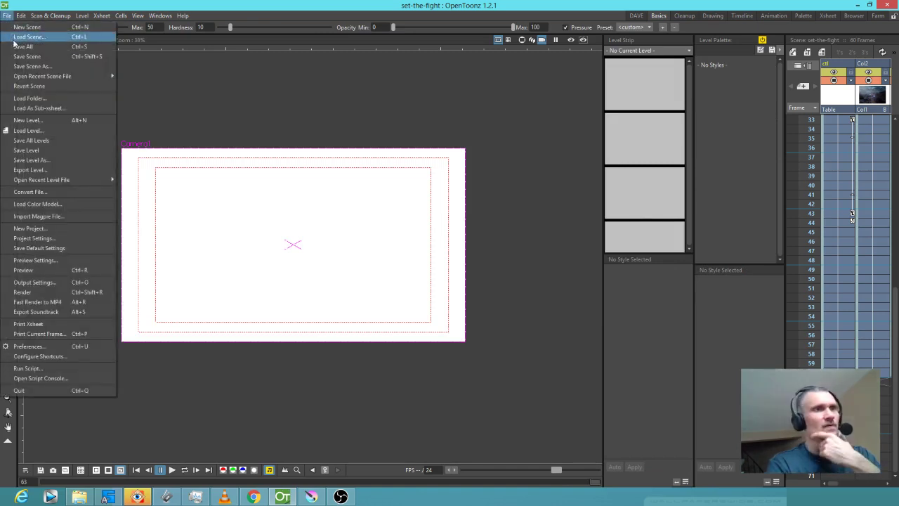
{"action": "left_click", "coordinate": [21, 40]}
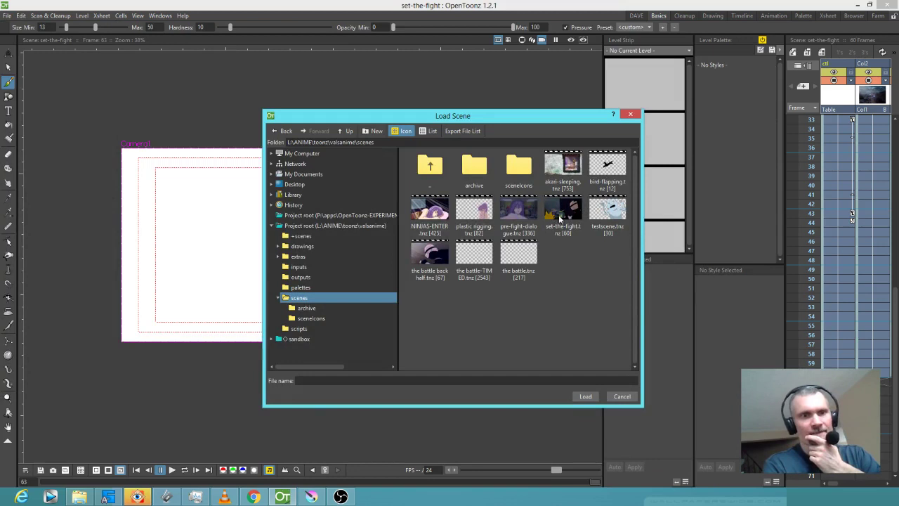
{"action": "left_click", "coordinate": [517, 210]}
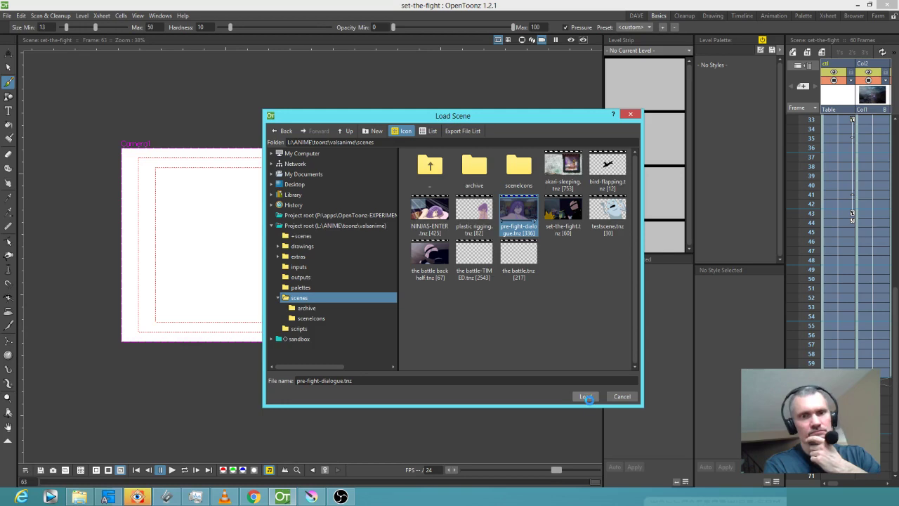
{"action": "left_click", "coordinate": [586, 398]}
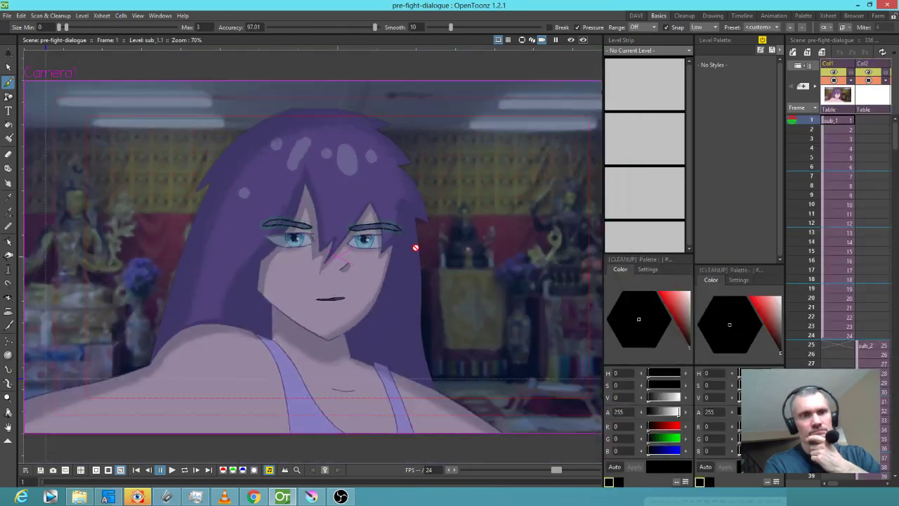
Scrub through the pre-fight-dialogue shots from frame 1 to the ninja facing the girl at frame 306.
{"action": "scroll", "coordinate": [410, 250], "scroll_direction": "down", "scroll_amount": 2}
{"action": "left_click_drag", "start_coordinate": [810, 132], "coordinate": [812, 410]}
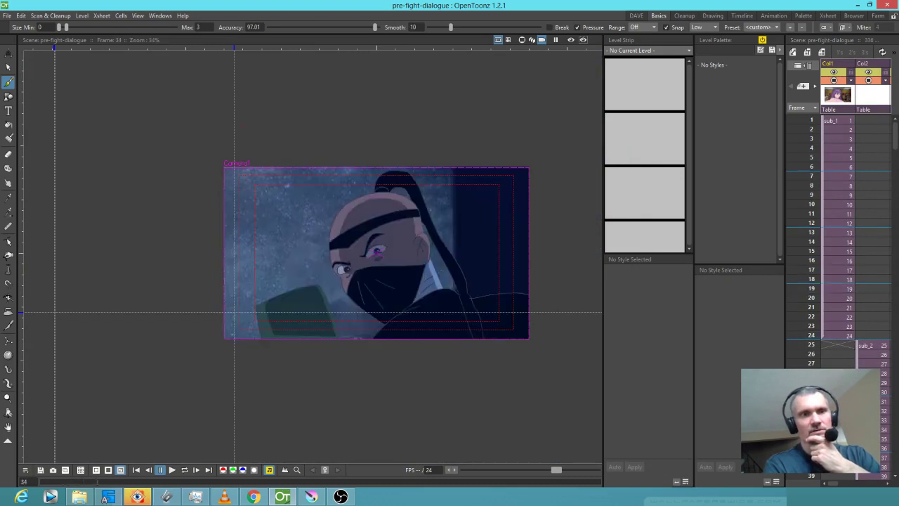
{"action": "scroll", "coordinate": [803, 291], "scroll_direction": "down", "scroll_amount": 3}
{"action": "mouse_move", "coordinate": [805, 186]}
{"action": "left_mouse_down"}
{"action": "mouse_move", "coordinate": [809, 366]}
{"action": "mouse_move", "coordinate": [823, 480]}
{"action": "mouse_move", "coordinate": [846, 290]}
{"action": "mouse_move", "coordinate": [841, 232]}
{"action": "mouse_move", "coordinate": [835, 363]}
{"action": "mouse_move", "coordinate": [821, 354]}
{"action": "mouse_move", "coordinate": [822, 479]}
{"action": "mouse_move", "coordinate": [830, 334]}
{"action": "mouse_move", "coordinate": [828, 502]}
{"action": "mouse_move", "coordinate": [809, 345]}
{"action": "left_mouse_up"}
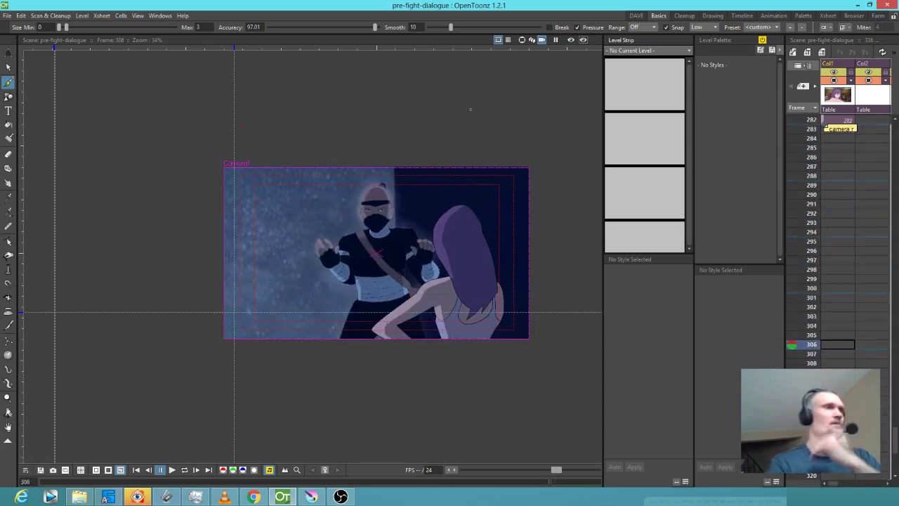
Load the scene the battle-TIMED.tnz from the project's scenes folder.
{"action": "left_click", "coordinate": [21, 15]}
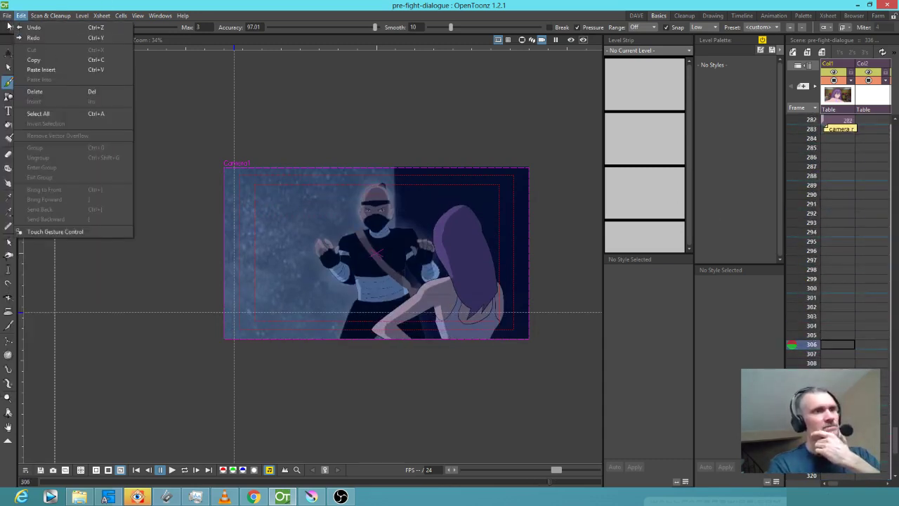
{"action": "mouse_move", "coordinate": [7, 16]}
{"action": "left_click", "coordinate": [10, 37]}
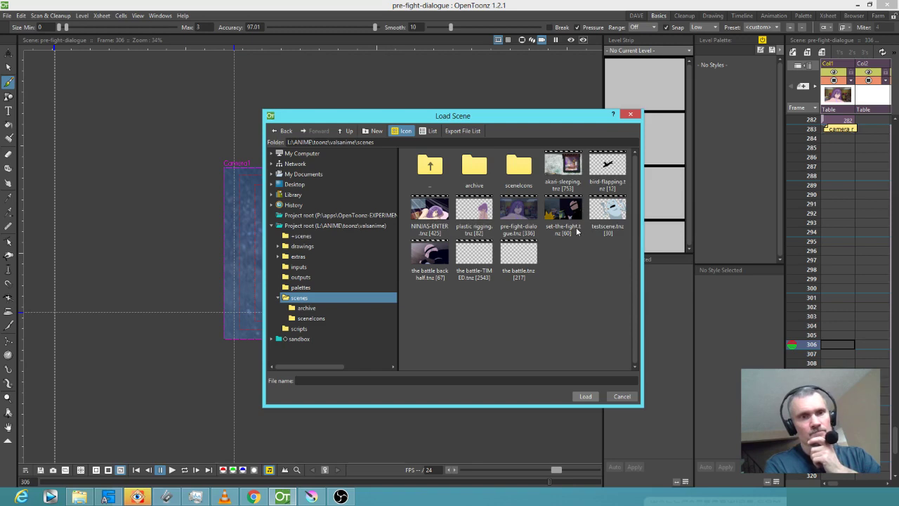
{"action": "left_click", "coordinate": [472, 258]}
{"action": "left_click", "coordinate": [586, 398]}
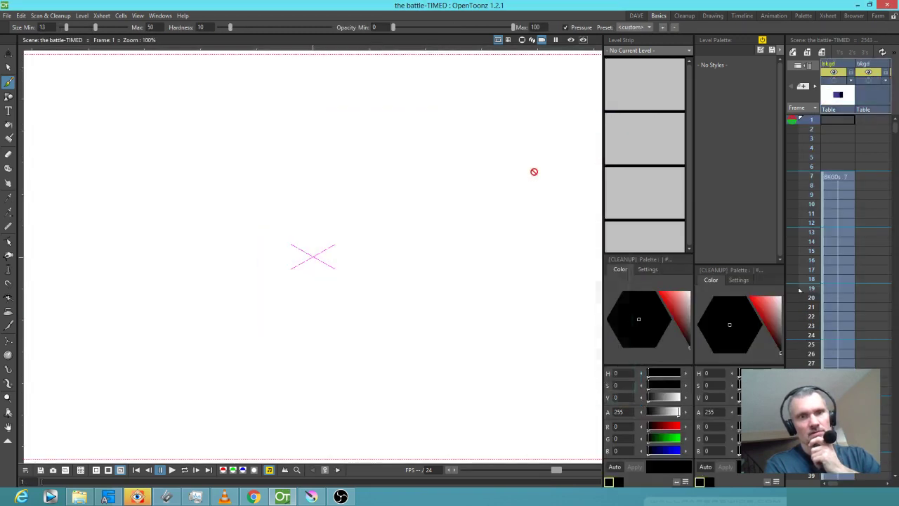
Turn on the first bkgd column's display and scrub through the battle-TIMED shots from frame 7 to frame 348.
{"action": "left_click", "coordinate": [811, 177]}
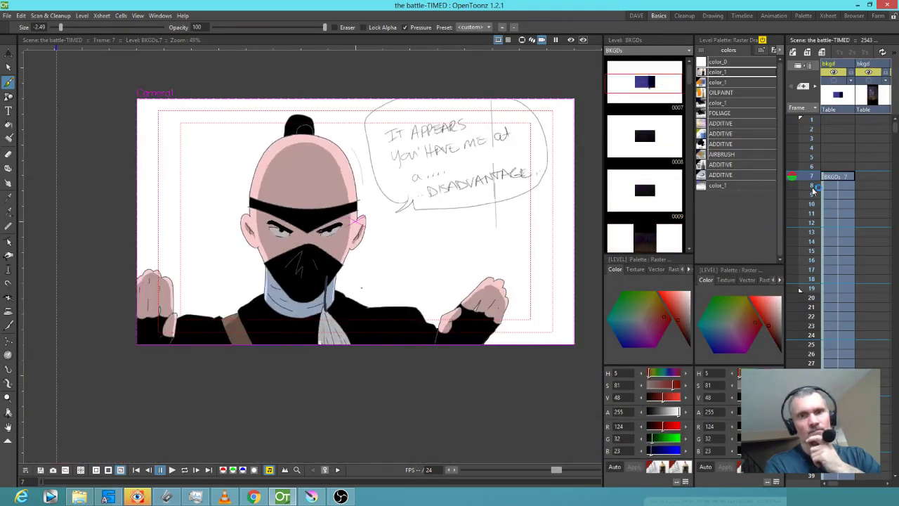
{"action": "left_click_drag", "start_coordinate": [812, 190], "coordinate": [811, 217]}
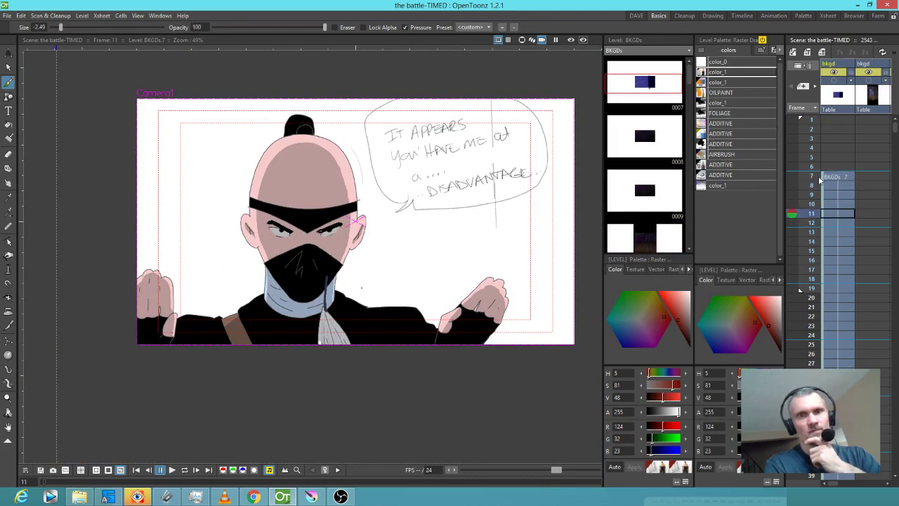
{"action": "left_click", "coordinate": [834, 81]}
{"action": "left_click_drag", "start_coordinate": [806, 188], "coordinate": [812, 404]}
{"action": "mouse_move", "coordinate": [799, 289]}
{"action": "left_mouse_down"}
{"action": "mouse_move", "coordinate": [803, 482]}
{"action": "mouse_move", "coordinate": [815, 505]}
{"action": "mouse_move", "coordinate": [815, 355]}
{"action": "mouse_move", "coordinate": [830, 275]}
{"action": "mouse_move", "coordinate": [816, 226]}
{"action": "mouse_move", "coordinate": [813, 342]}
{"action": "left_mouse_up"}
Look back over the earlier timed frames and scrub through the remaining battle-TIMED shots to frame 1788.
{"action": "scroll", "coordinate": [853, 237], "scroll_direction": "up", "scroll_amount": 6}
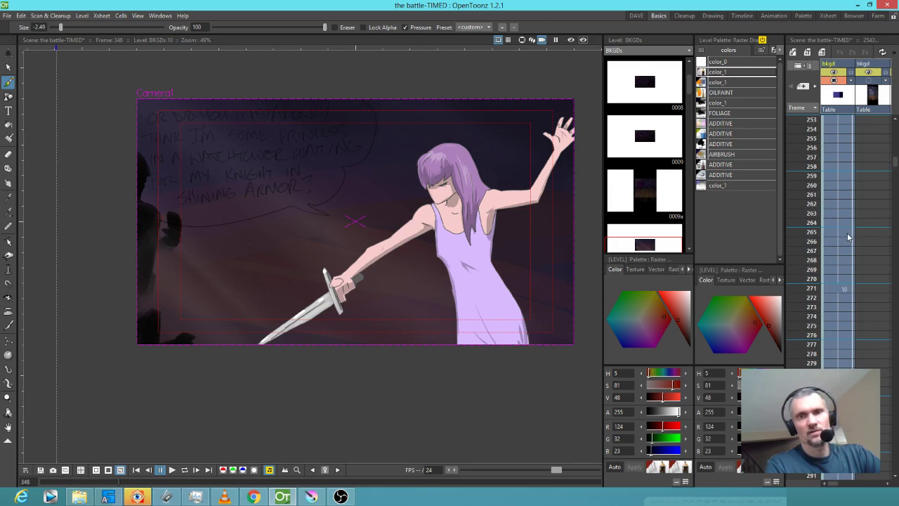
{"action": "scroll", "coordinate": [848, 237], "scroll_direction": "up", "scroll_amount": 10}
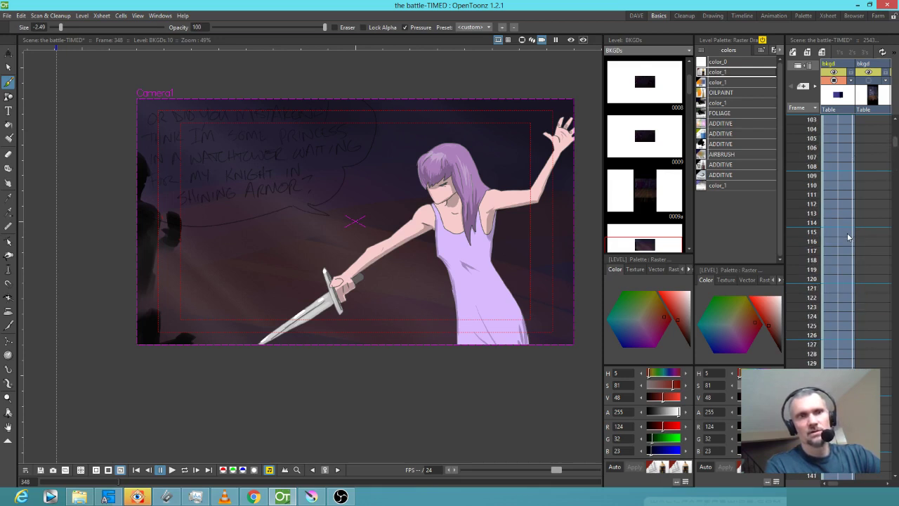
{"action": "scroll", "coordinate": [840, 254], "scroll_direction": "down", "scroll_amount": 6}
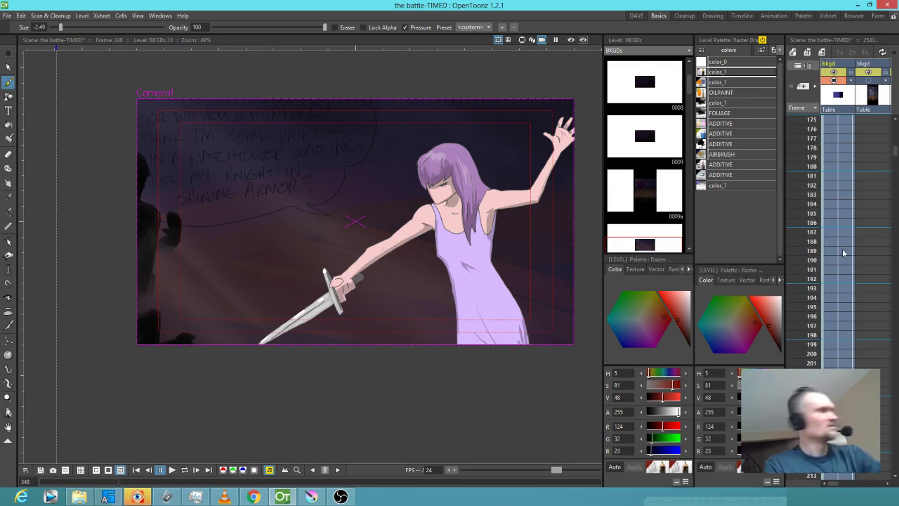
{"action": "left_click", "coordinate": [812, 307]}
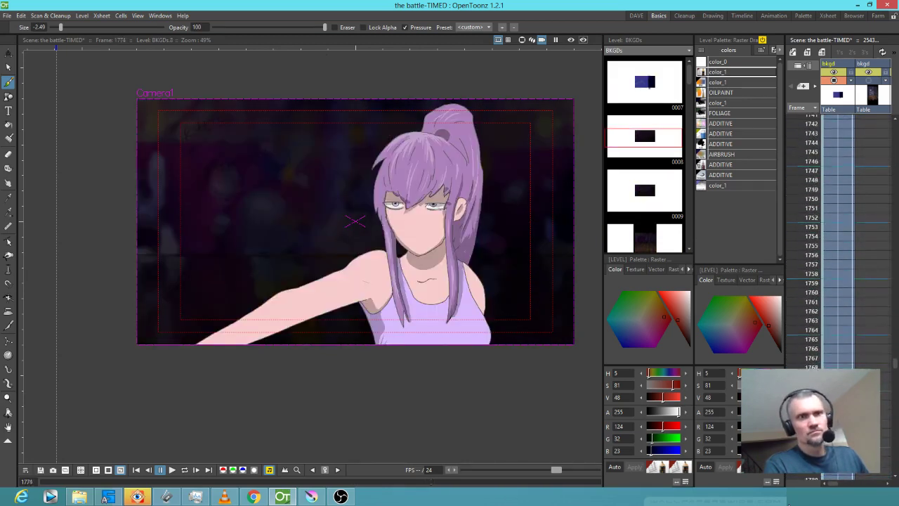
Load the scene the battle.tnz, discarding the changes to the current scene.
{"action": "left_click", "coordinate": [6, 17]}
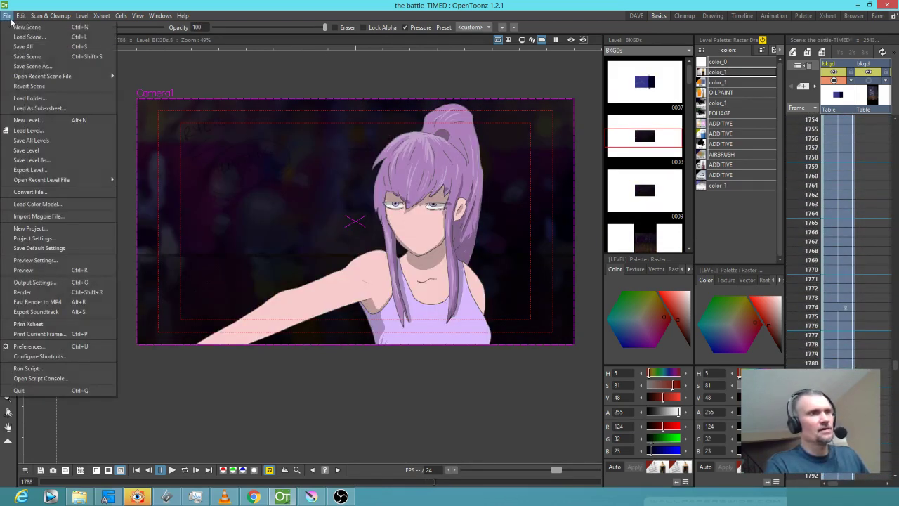
{"action": "left_click", "coordinate": [35, 37]}
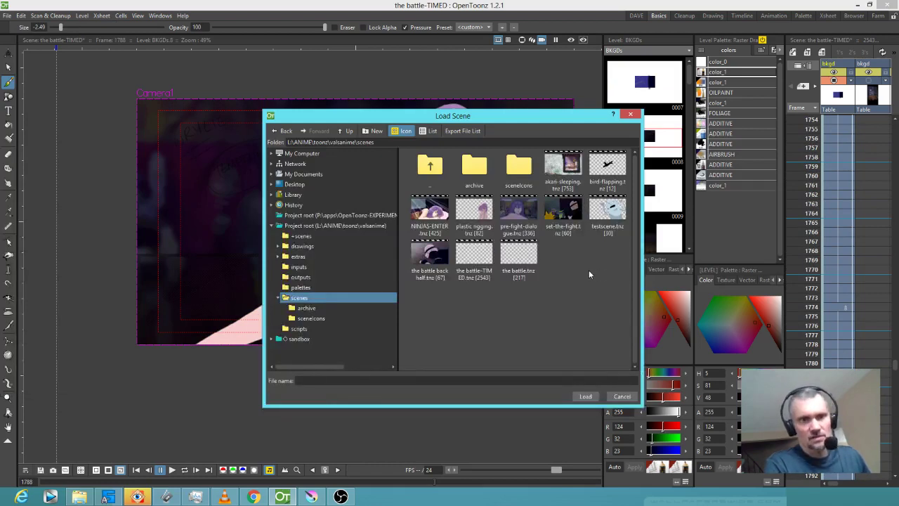
{"action": "left_click", "coordinate": [517, 259]}
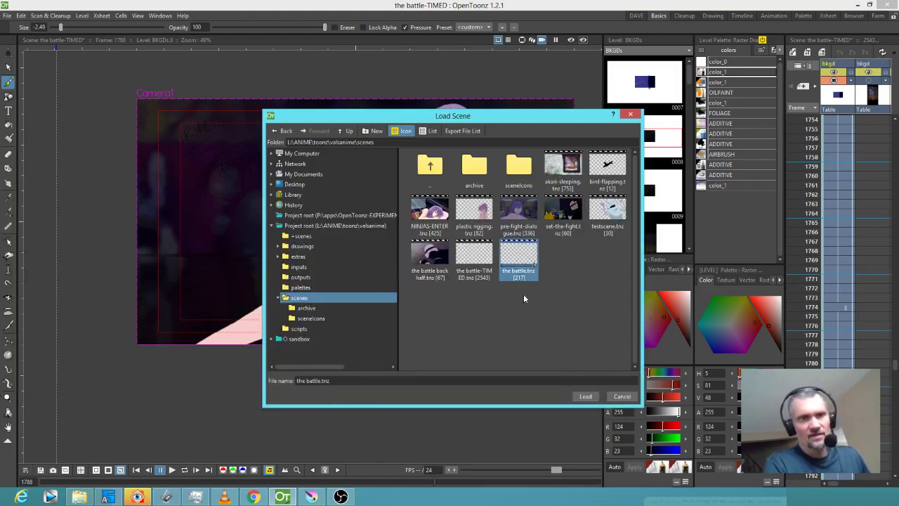
{"action": "left_click", "coordinate": [586, 396]}
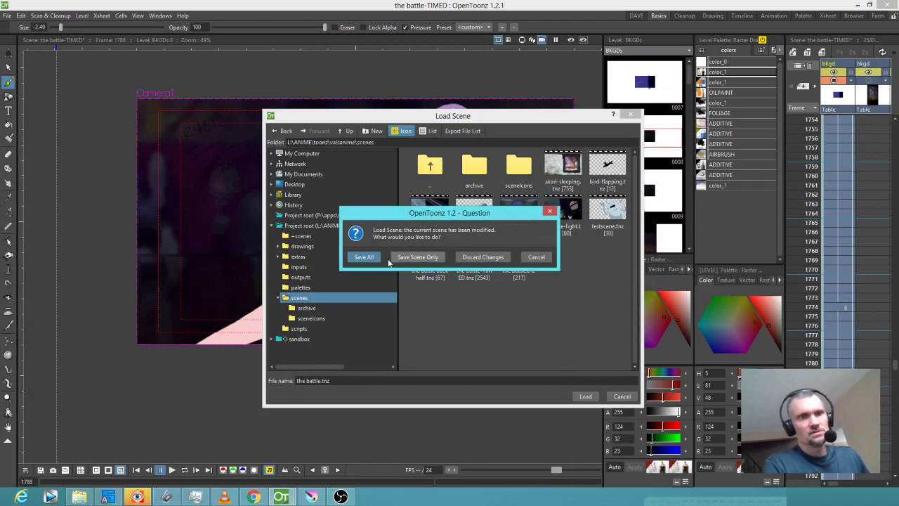
{"action": "left_click", "coordinate": [483, 257]}
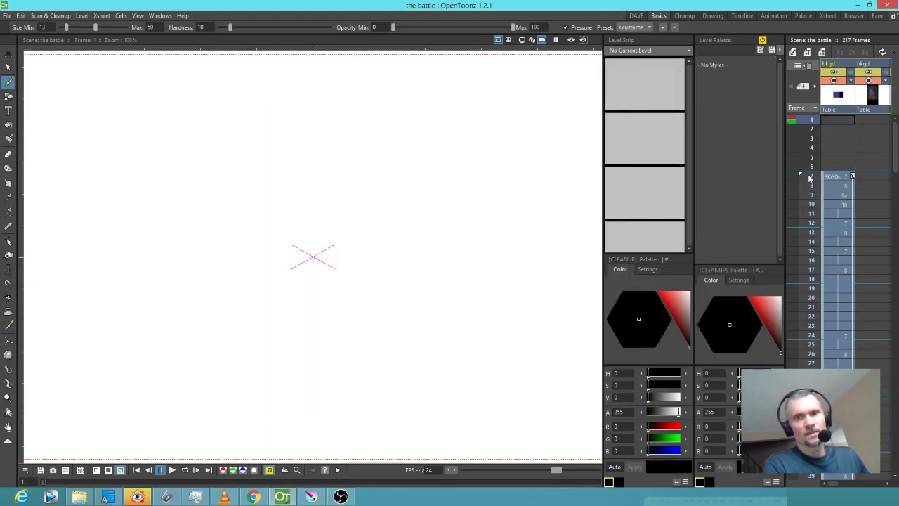
Fit the whole camera frame in view and review the battle scene's shots from frame 7 to frame 21.
{"action": "left_click_drag", "start_coordinate": [809, 175], "coordinate": [805, 223]}
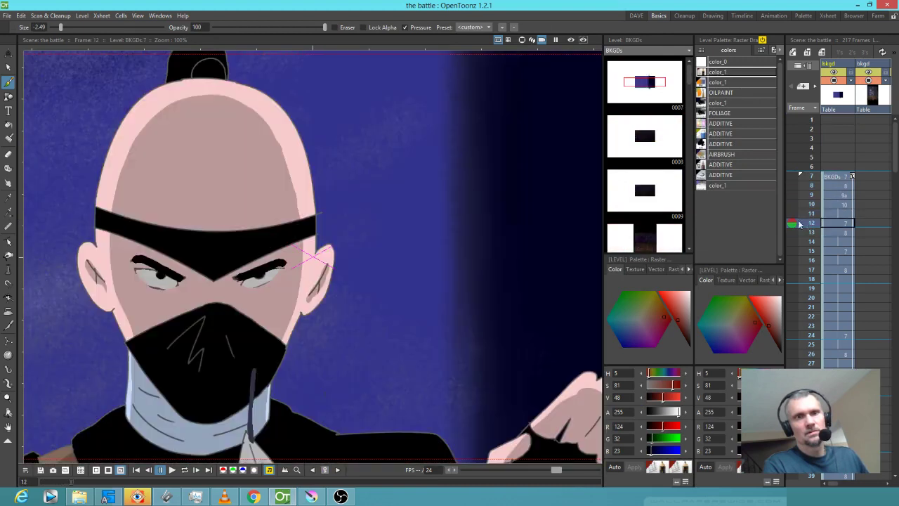
{"action": "key", "text": "alt+9"}
{"action": "left_click_drag", "start_coordinate": [808, 176], "coordinate": [809, 232]}
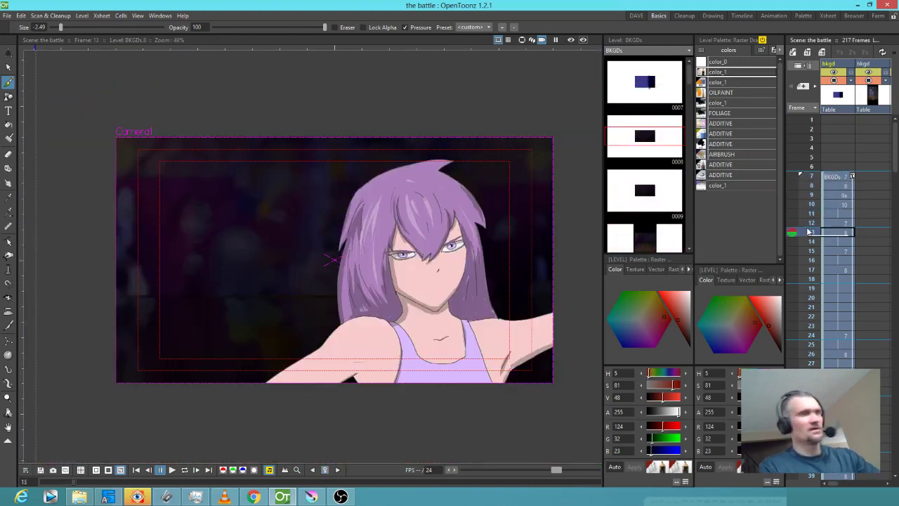
{"action": "key", "text": "Down"}
{"action": "key", "text": "Down"}
{"action": "key", "text": "Down"}
{"action": "key", "text": "Down"}
{"action": "key", "text": "Down"}
{"action": "key", "text": "Down"}
{"action": "key", "text": "Down"}
{"action": "key", "text": "Down"}
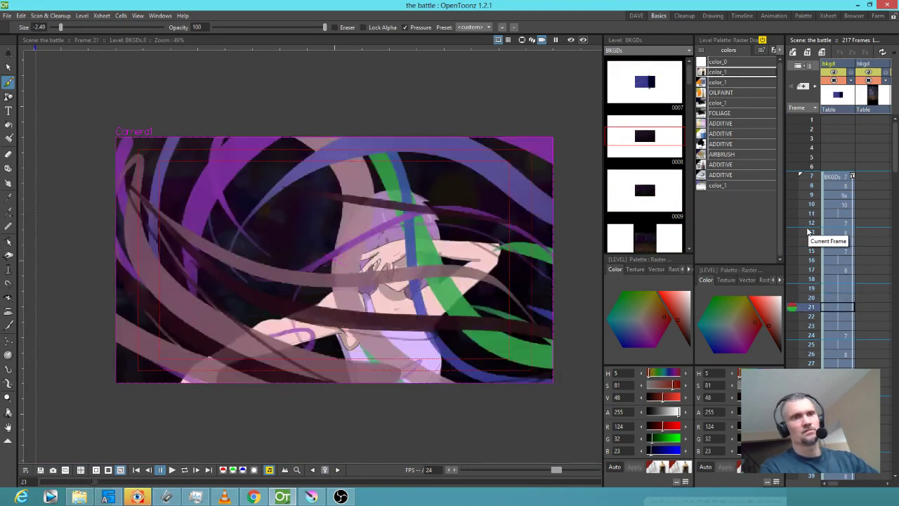
Step frame by frame through the battle scene to the running ninja's legs at frame 52.
{"action": "key", "text": "Down"}
{"action": "key", "text": "Down"}
{"action": "key", "text": "Down"}
{"action": "key", "text": "Down"}
{"action": "key", "text": "Down"}
{"action": "key", "text": "Down"}
{"action": "key", "text": "Down"}
{"action": "key", "text": "Down"}
{"action": "key", "text": "Down"}
{"action": "key", "text": "Down"}
{"action": "key", "text": "Down"}
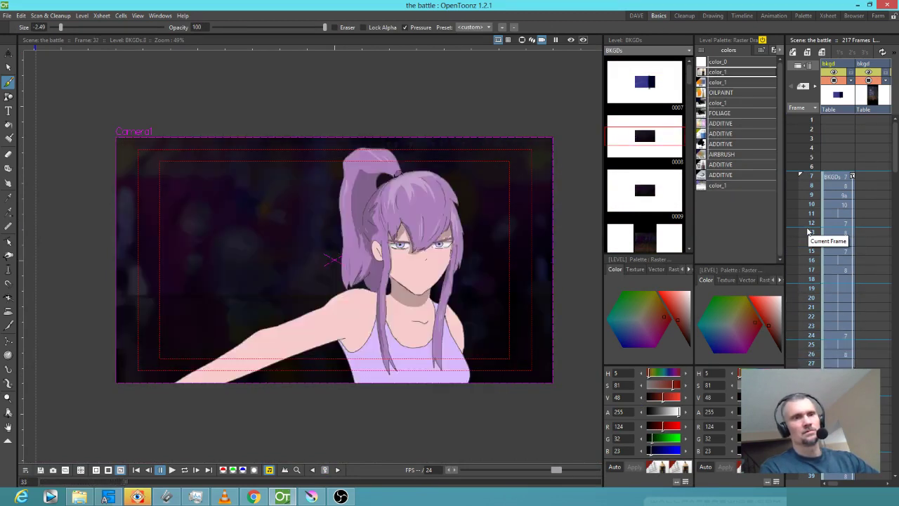
{"action": "key", "text": "Down"}
{"action": "key", "text": "Down"}
{"action": "key", "text": "Down"}
{"action": "key", "text": "Down"}
{"action": "key", "text": "Down"}
{"action": "key", "text": "Down"}
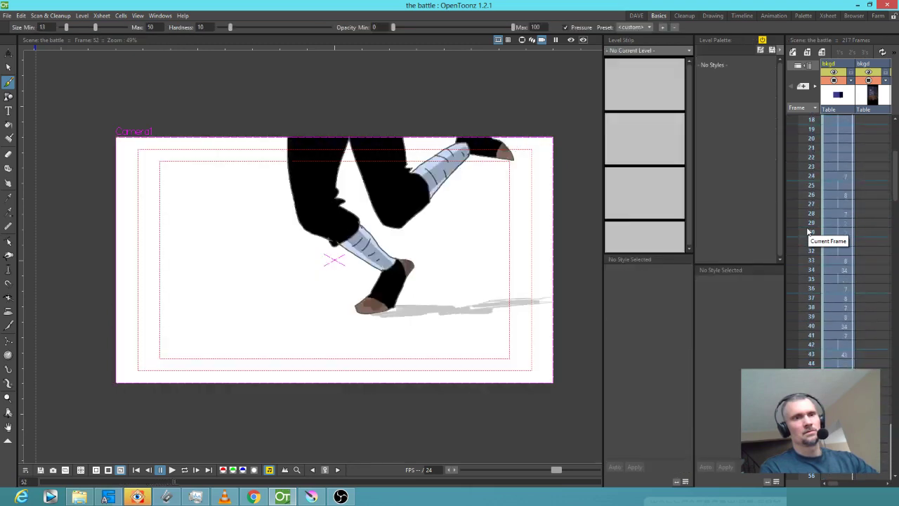
Make the anim-bkgd column of the battle scene visible in the camera view.
{"action": "left_click_drag", "start_coordinate": [872, 305], "coordinate": [803, 313]}
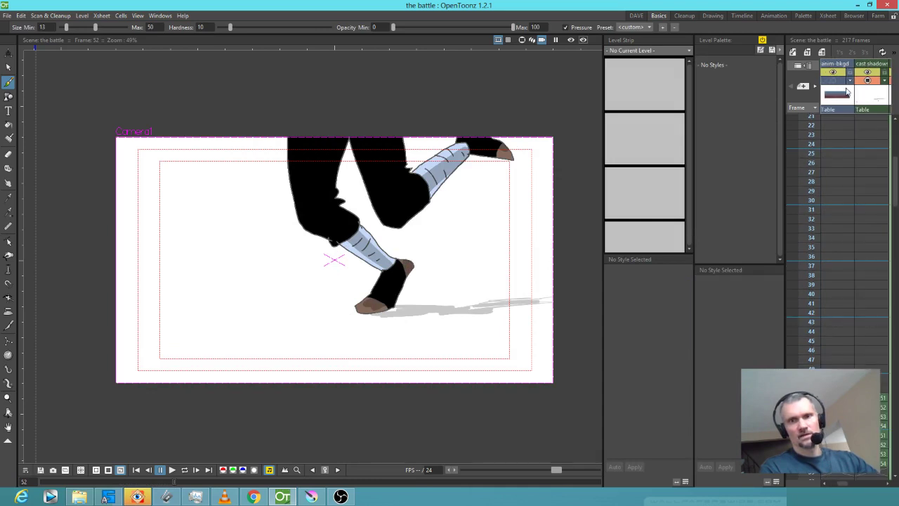
{"action": "left_click", "coordinate": [834, 81]}
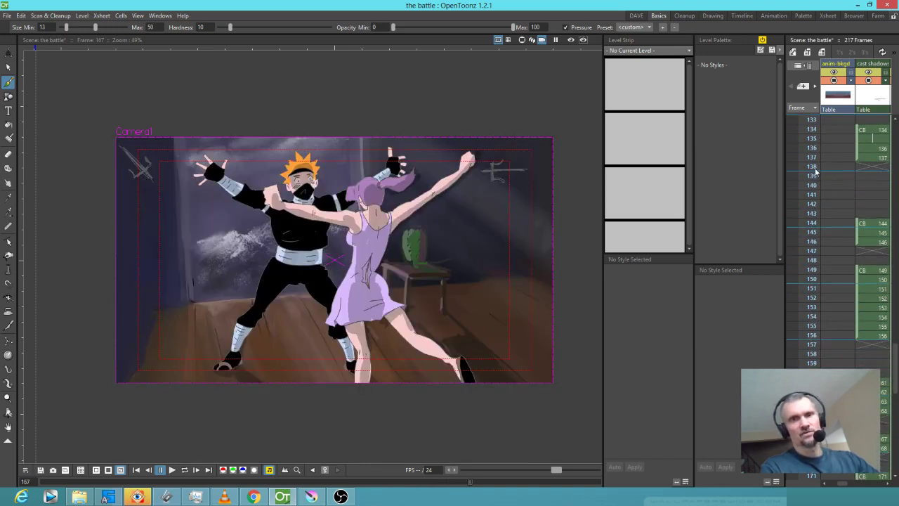
Review the battle shots at frames 105 and 81, and scrub forward from there to frame 164.
{"action": "scroll", "coordinate": [819, 169], "scroll_direction": "up", "scroll_amount": 5}
{"action": "left_click", "coordinate": [810, 141]}
{"action": "scroll", "coordinate": [809, 143], "scroll_direction": "up", "scroll_amount": 4}
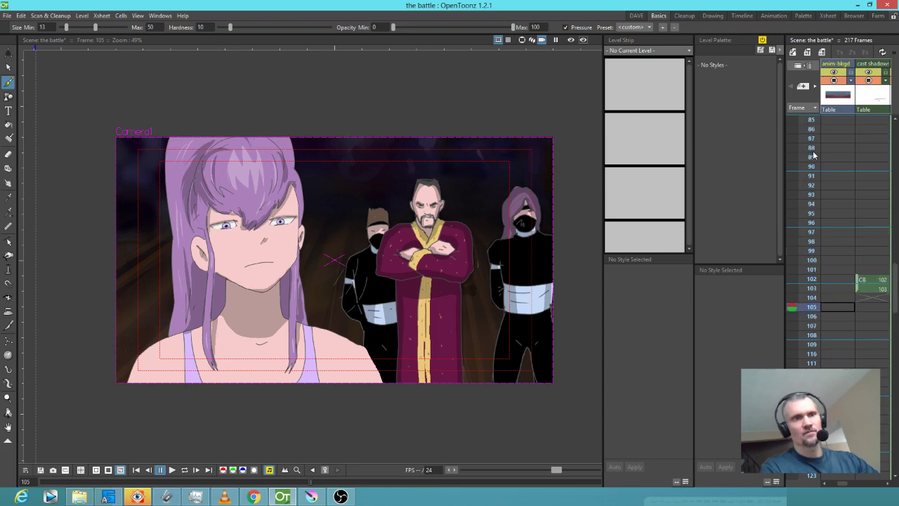
{"action": "left_click", "coordinate": [809, 139]}
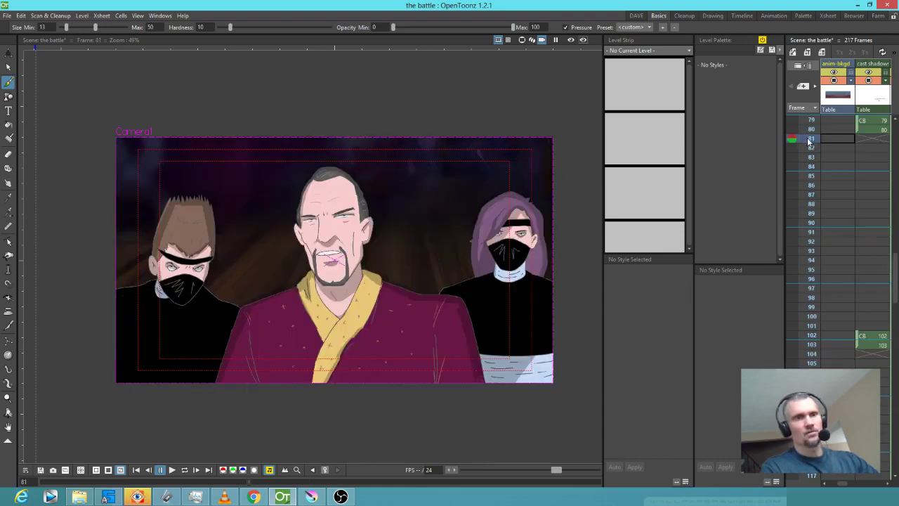
{"action": "left_click_drag", "start_coordinate": [808, 139], "coordinate": [808, 391]}
{"action": "left_click_drag", "start_coordinate": [851, 309], "coordinate": [859, 82]}
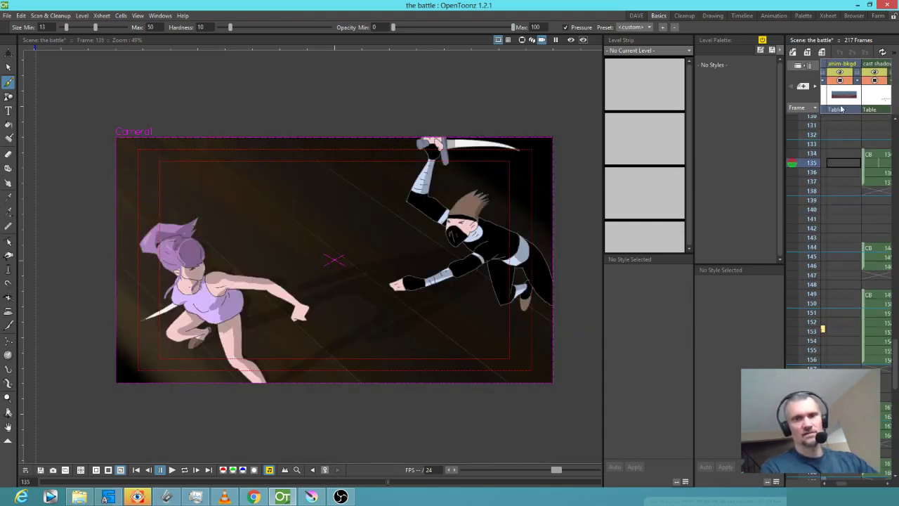
{"action": "left_click_drag", "start_coordinate": [808, 172], "coordinate": [818, 435]}
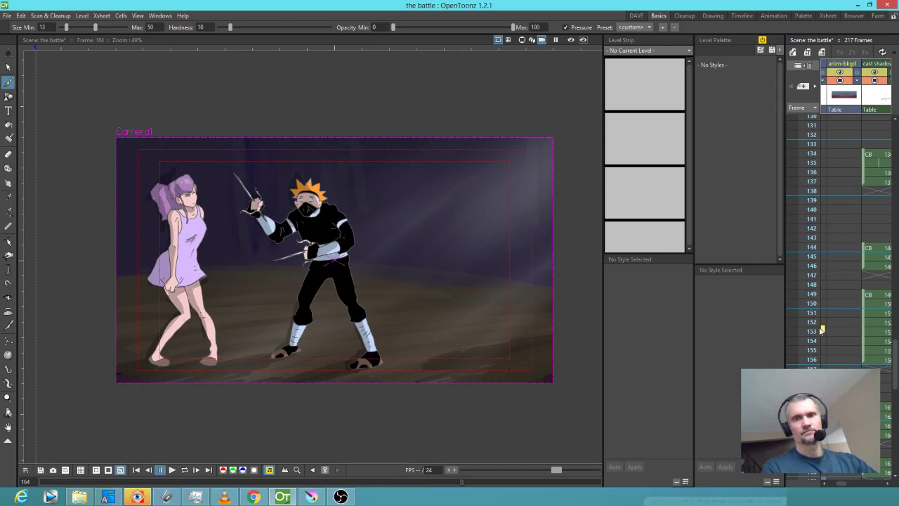
Step frame by frame through the rest of the battle scene to the shouting woman's close-up at frame 196.
{"action": "scroll", "coordinate": [835, 267], "scroll_direction": "down", "scroll_amount": 3}
{"action": "scroll", "coordinate": [836, 218], "scroll_direction": "down", "scroll_amount": 3}
{"action": "scroll", "coordinate": [824, 182], "scroll_direction": "down", "scroll_amount": 3}
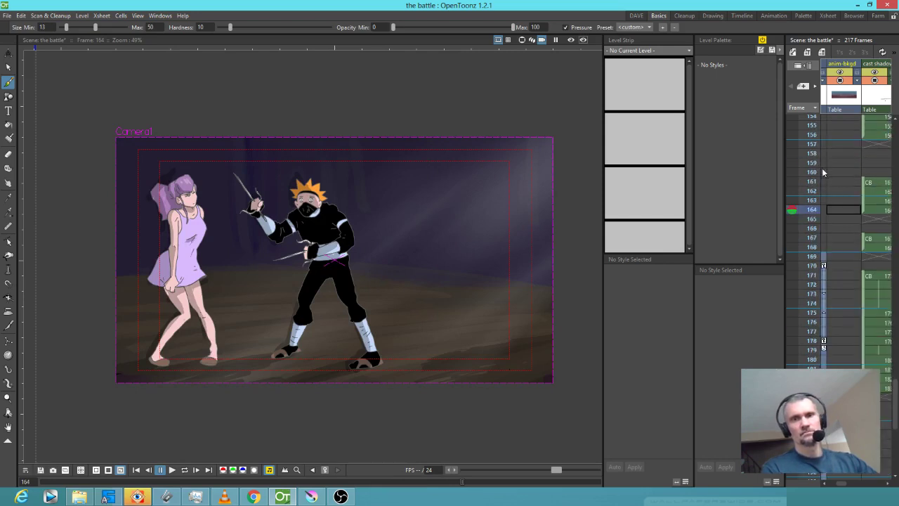
{"action": "key", "text": "Down"}
{"action": "key", "text": "Down"}
{"action": "key", "text": "Down"}
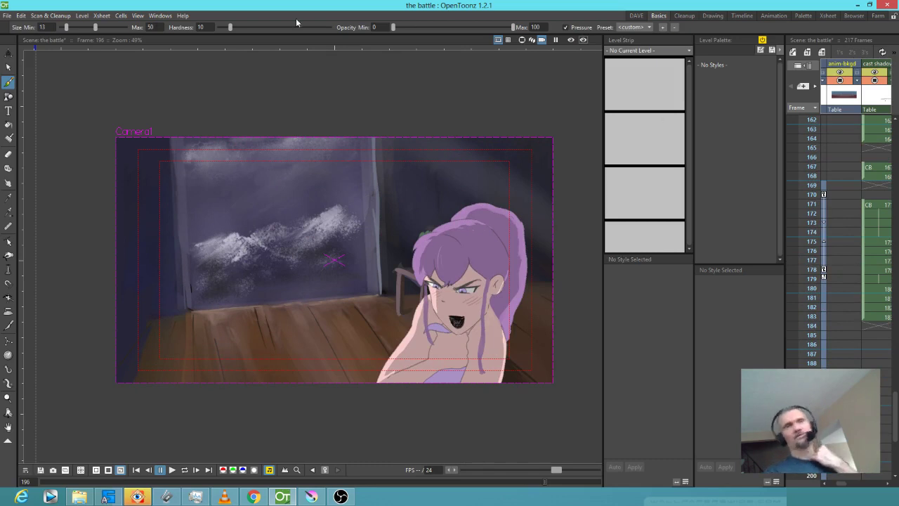
Load the scene the battle back half.tnz, saving all changes to the current scene.
{"action": "left_click", "coordinate": [6, 15]}
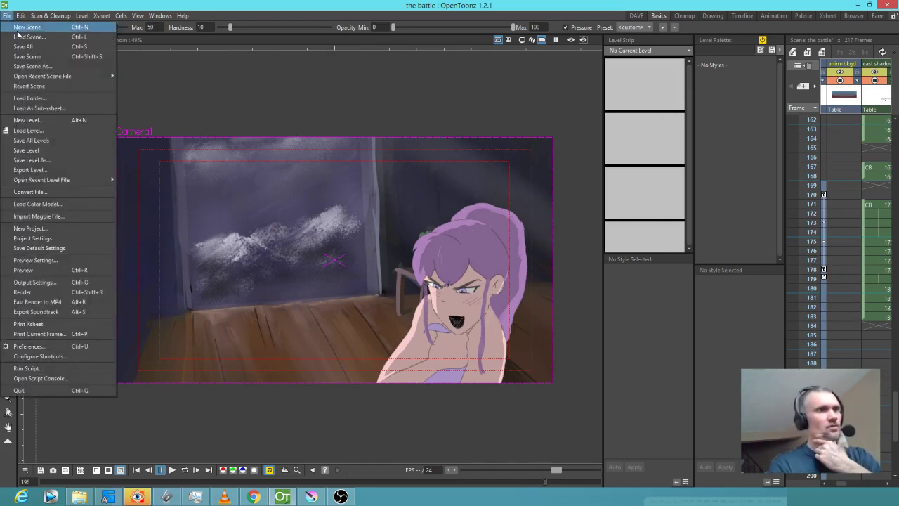
{"action": "left_click", "coordinate": [28, 35]}
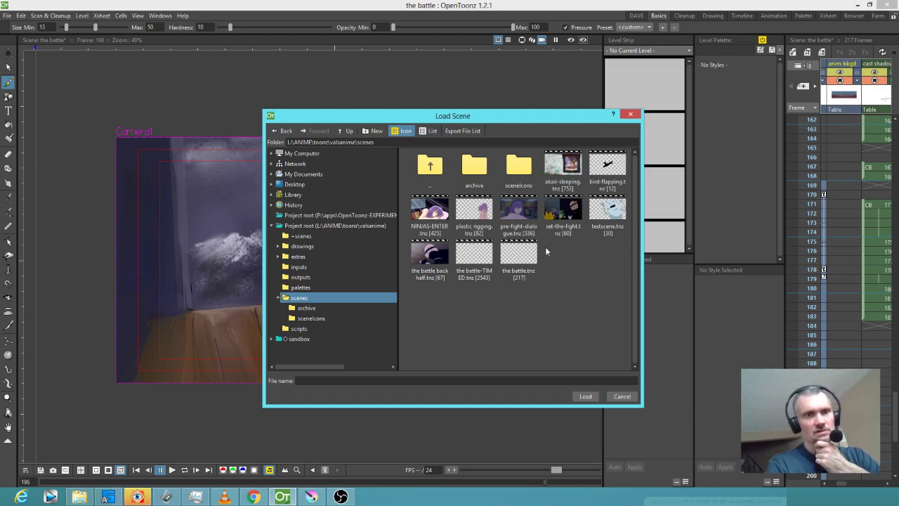
{"action": "left_click", "coordinate": [433, 257]}
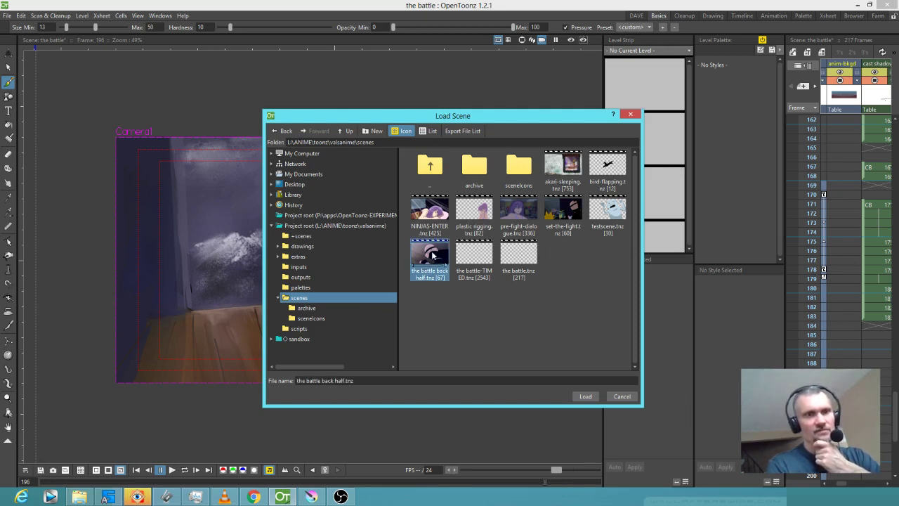
{"action": "left_click", "coordinate": [584, 396]}
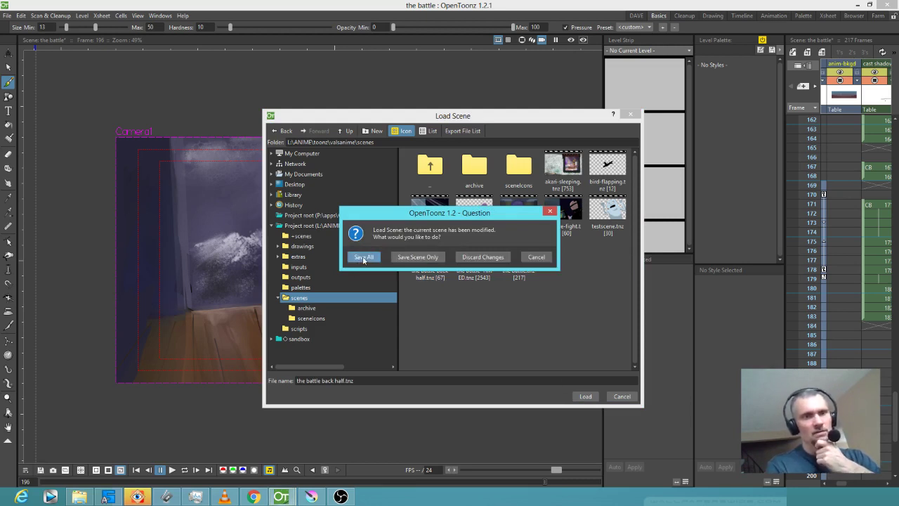
{"action": "left_click", "coordinate": [363, 257]}
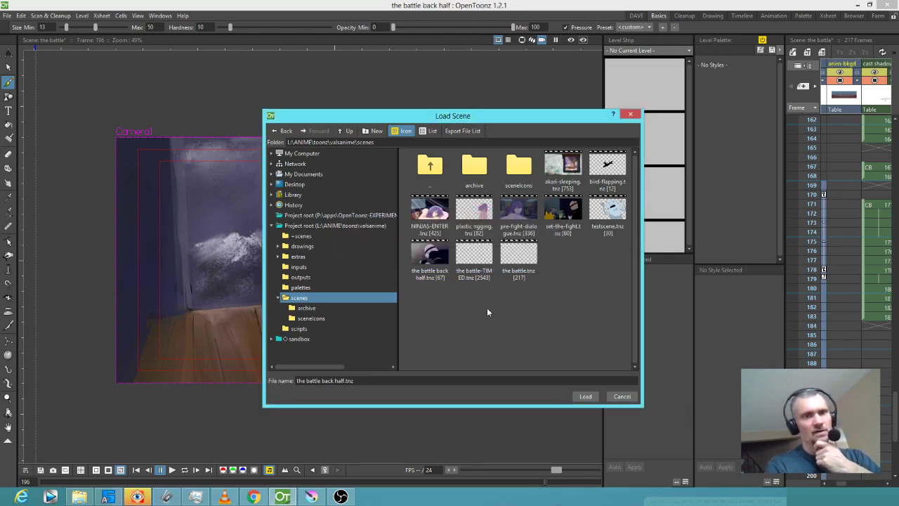
Select the BKGD column's drawing at frame 8 and switch to its background painting C.0008.tif in Krita.
{"action": "scroll", "coordinate": [431, 274], "scroll_direction": "down", "scroll_amount": 4}
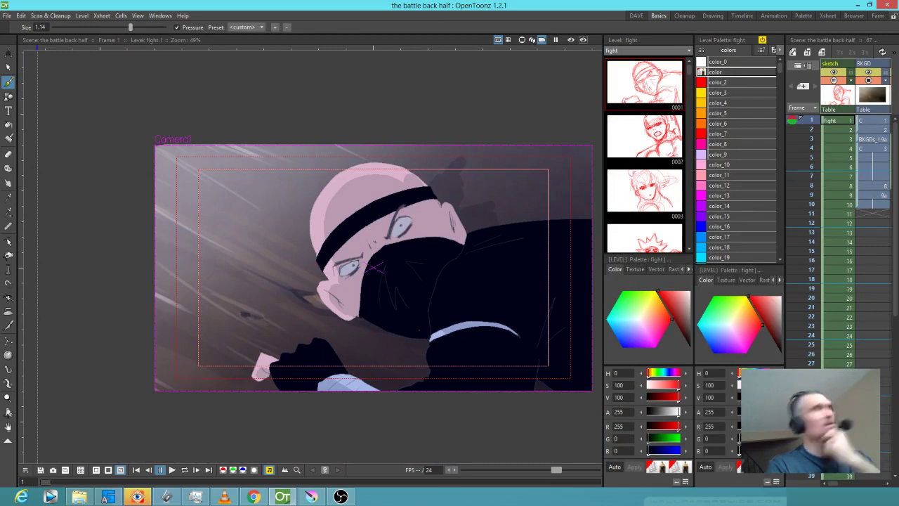
{"action": "left_click", "coordinate": [869, 186]}
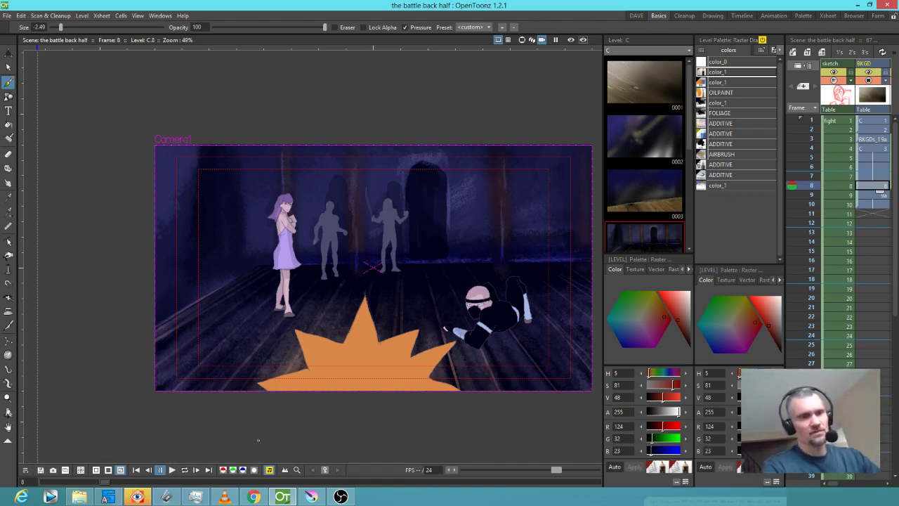
{"action": "mouse_move", "coordinate": [314, 497]}
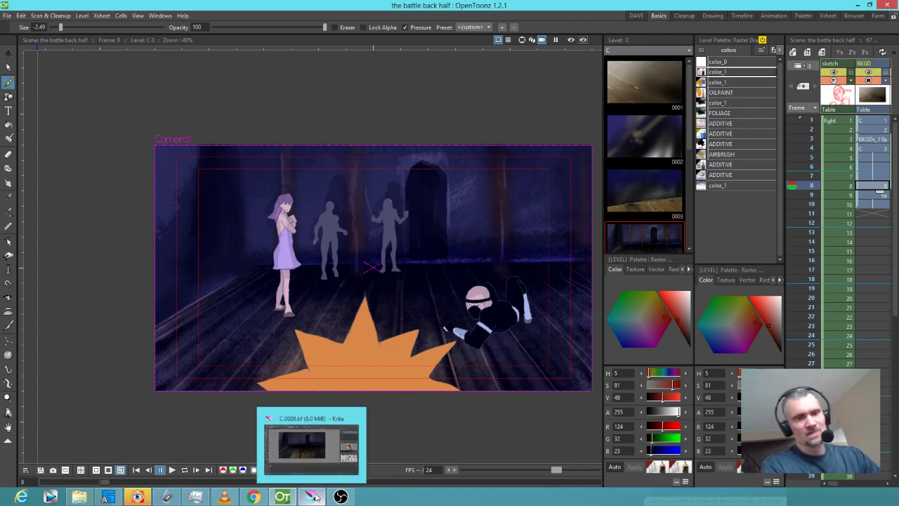
{"action": "left_click", "coordinate": [314, 496]}
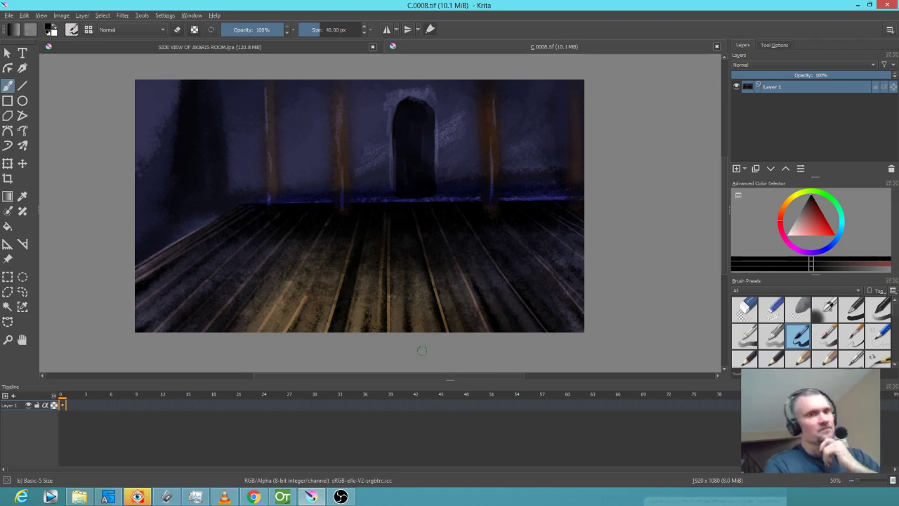
Examine the painted wooden floor of C.0008.tif up close and activate the Bezier Curve Selection tool.
{"action": "scroll", "coordinate": [628, 301], "scroll_direction": "up", "scroll_amount": 3}
{"action": "scroll", "coordinate": [619, 302], "scroll_direction": "down", "scroll_amount": 3}
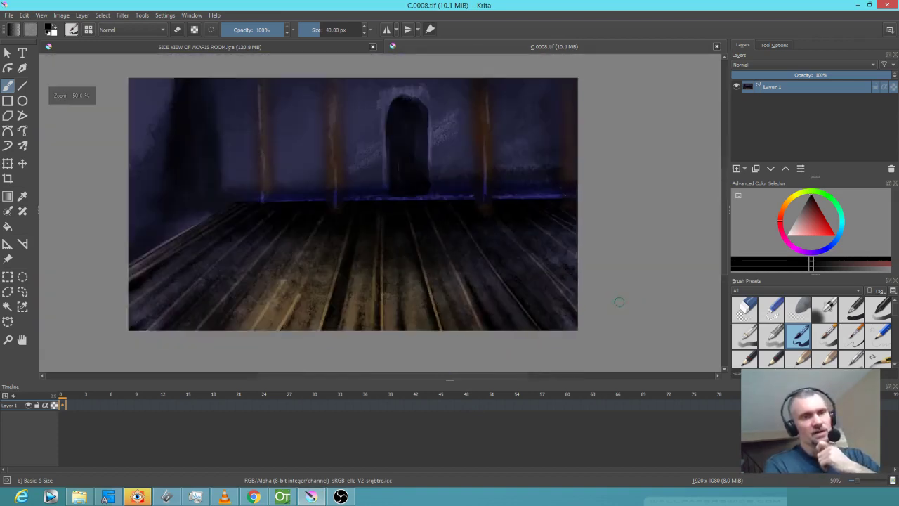
{"action": "left_click_drag", "start_coordinate": [612, 301], "coordinate": [635, 327]}
{"action": "scroll", "coordinate": [631, 317], "scroll_direction": "up", "scroll_amount": 2}
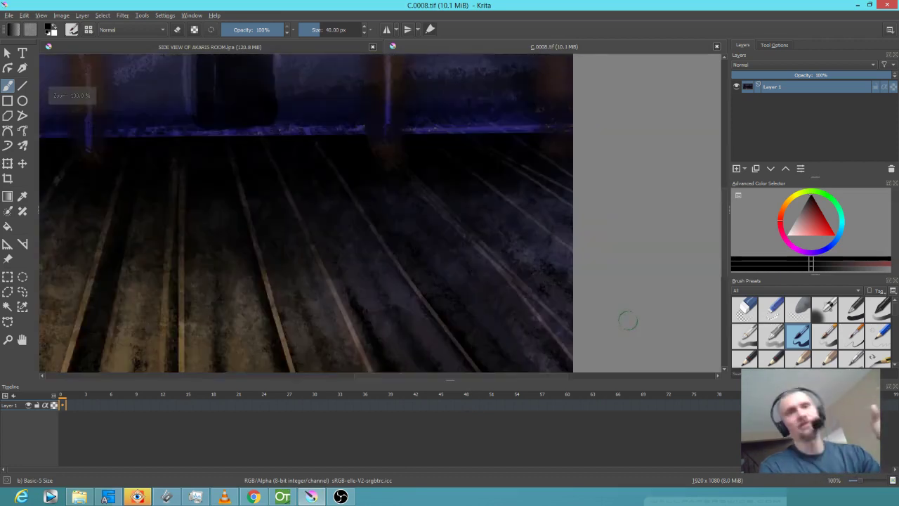
{"action": "scroll", "coordinate": [628, 317], "scroll_direction": "down", "scroll_amount": 1}
{"action": "scroll", "coordinate": [628, 314], "scroll_direction": "down", "scroll_amount": 1}
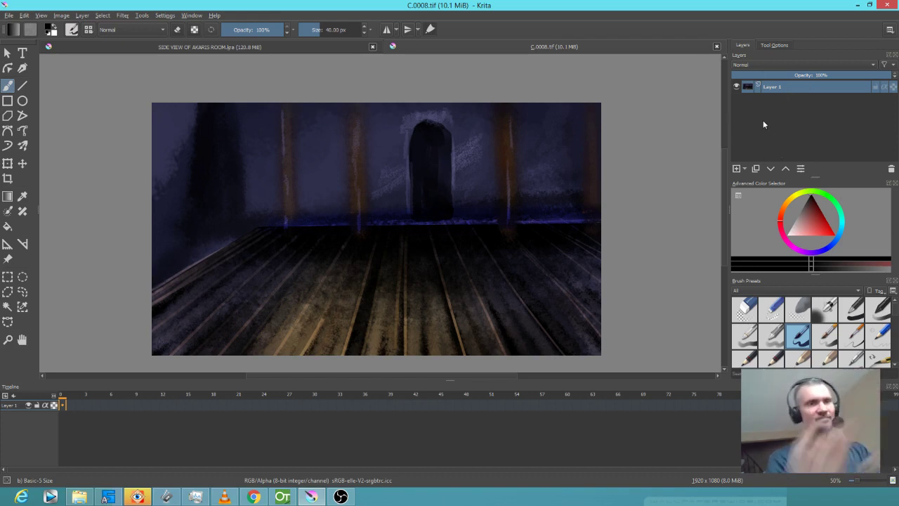
{"action": "left_click", "coordinate": [7, 321]}
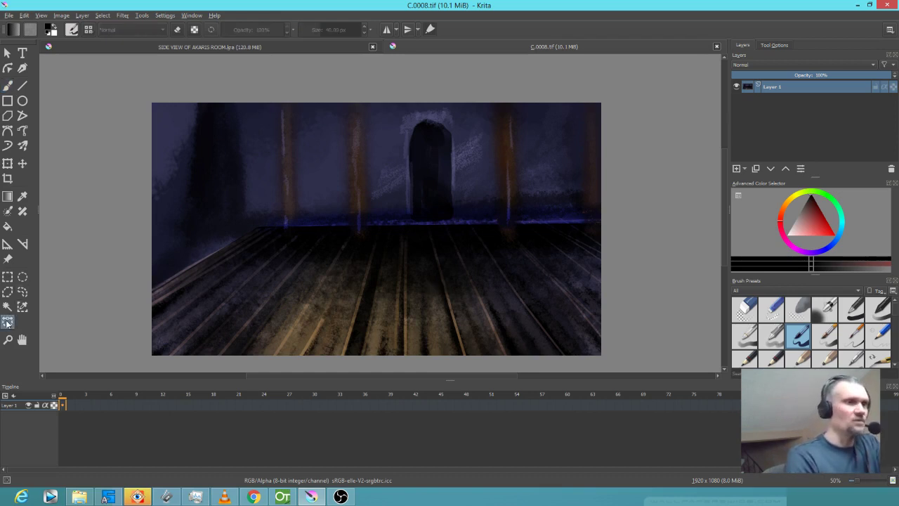
{"action": "left_click", "coordinate": [610, 220]}
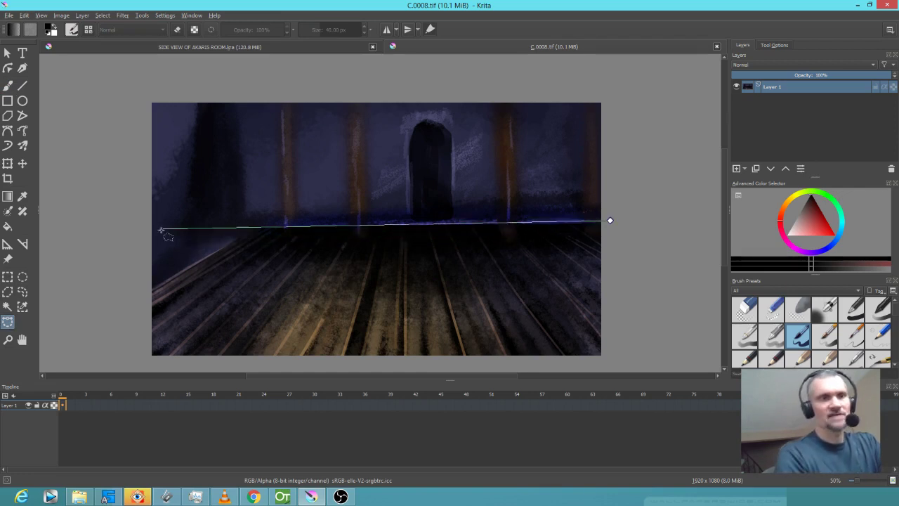
{"action": "left_click", "coordinate": [120, 240]}
{"action": "key", "text": "Escape"}
{"action": "left_click", "coordinate": [602, 222]}
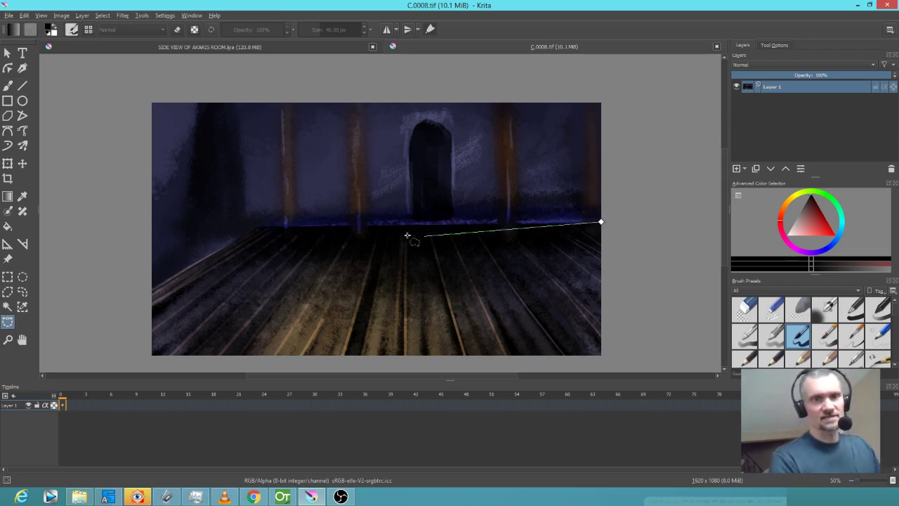
{"action": "left_click", "coordinate": [123, 231]}
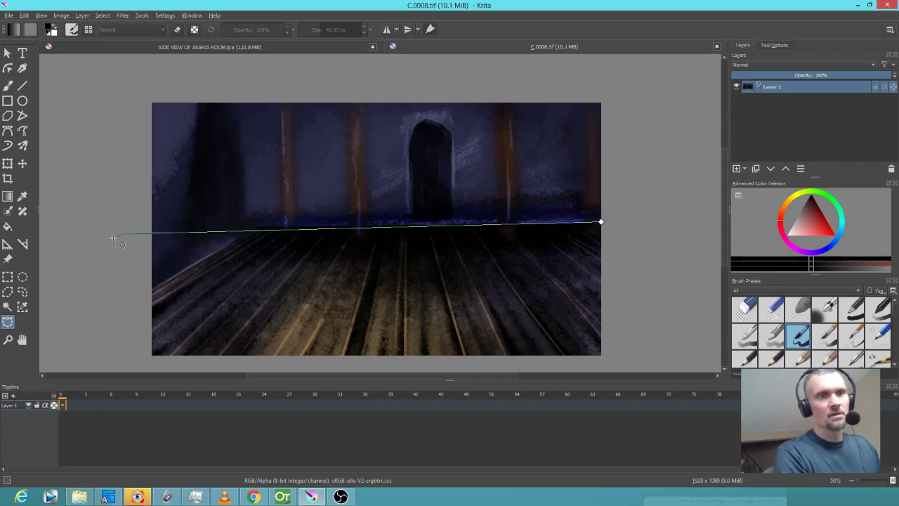
{"action": "key", "text": "Escape"}
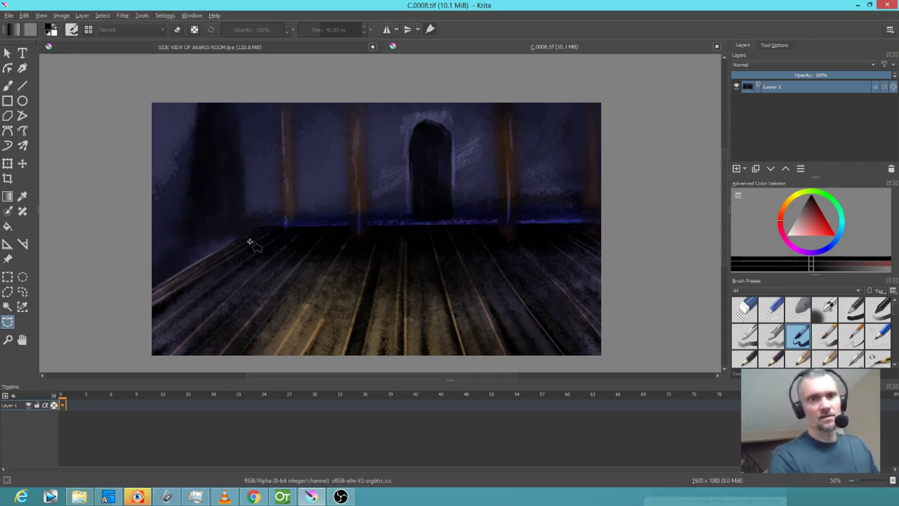
Select the whole floor area with a closed outline running along the back wall's base and around the canvas's lower edge.
{"action": "left_click", "coordinate": [602, 223]}
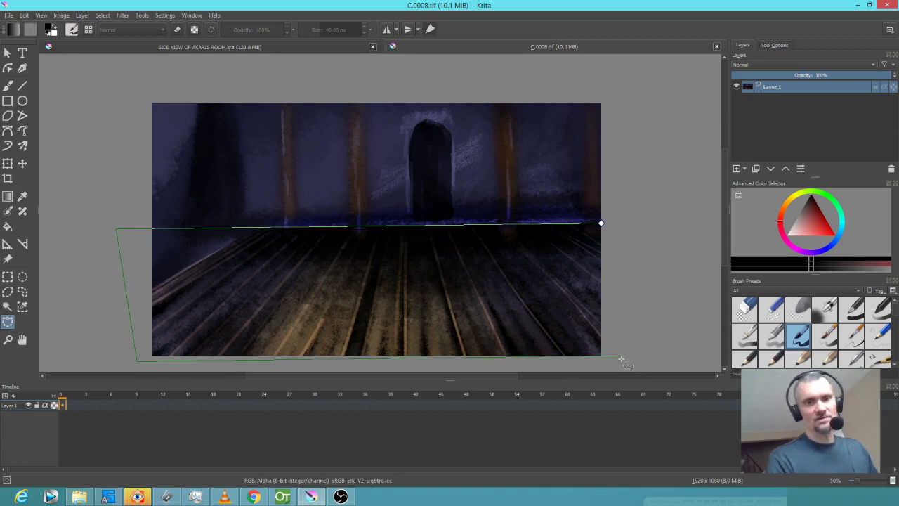
{"action": "left_click", "coordinate": [600, 223]}
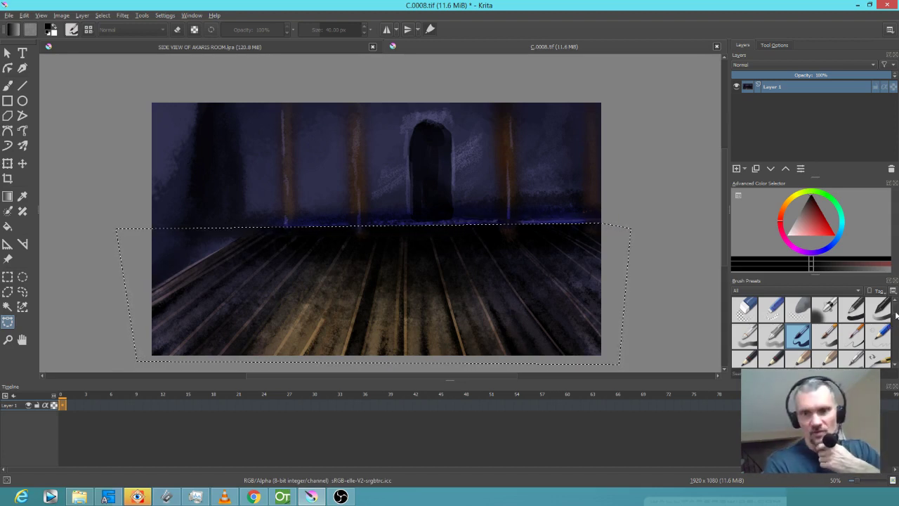
Paint over the slanted side-wall edge at the floor's left with the Dry Bristles brush in a dark blue sampled from the floor.
{"action": "scroll", "coordinate": [896, 325], "scroll_direction": "down", "scroll_amount": 2}
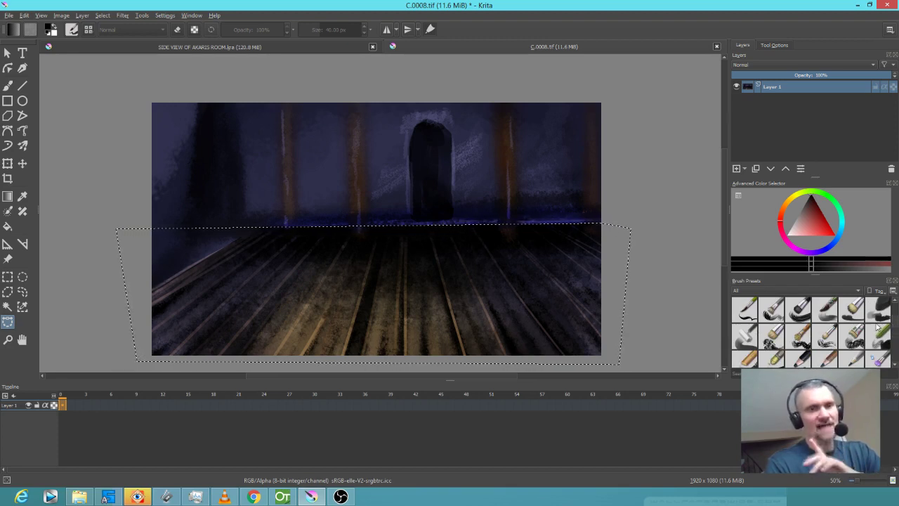
{"action": "left_click", "coordinate": [777, 341]}
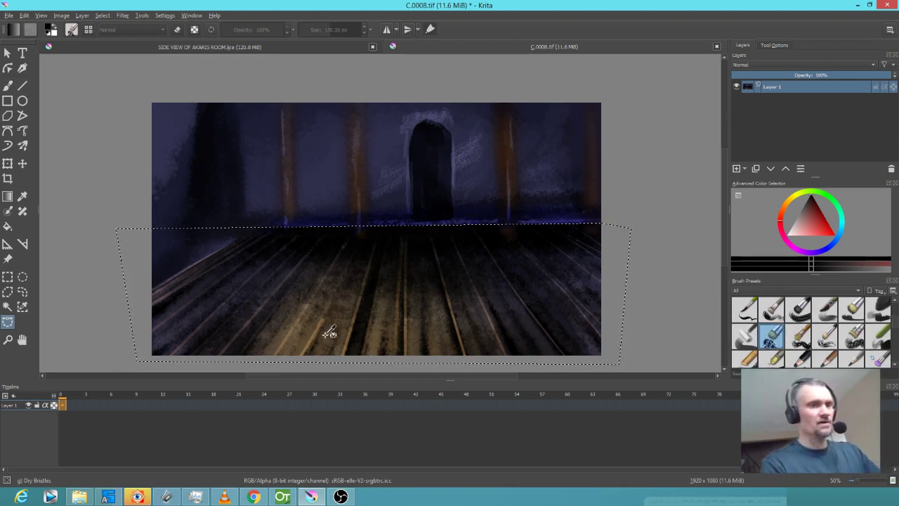
{"action": "key", "text": "p"}
{"action": "key", "text": "b"}
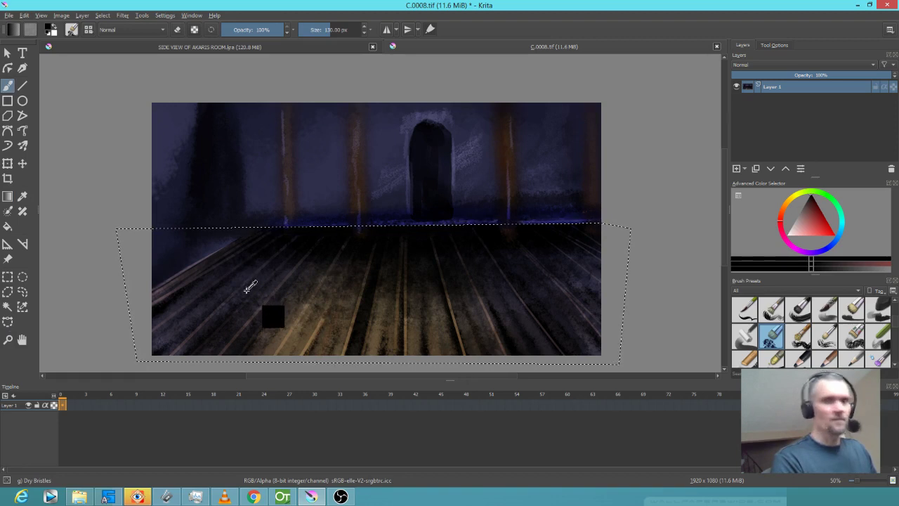
{"action": "left_click", "coordinate": [250, 286], "text": "ctrl"}
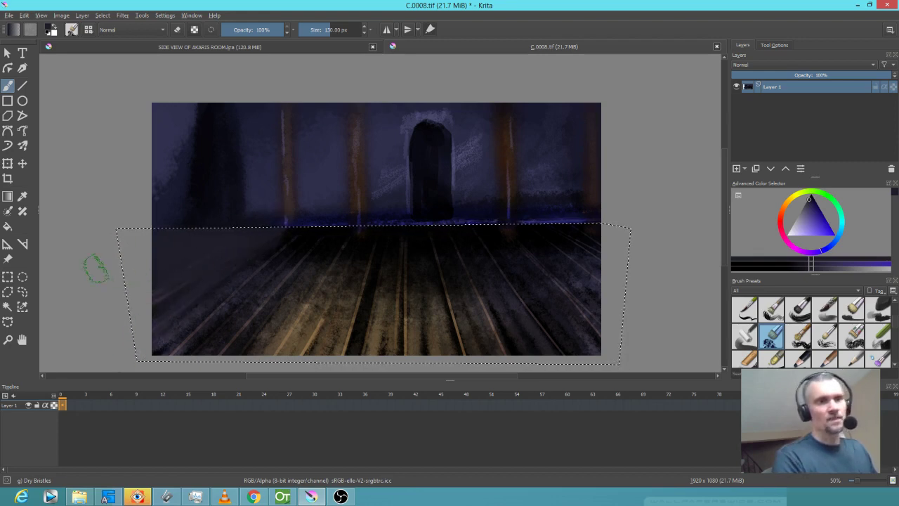
Paint dark plank lines over the floor's left area in near-black with a Dry Bristles brush about 47 px in size.
{"action": "left_click_drag", "start_coordinate": [255, 271], "coordinate": [218, 271]}
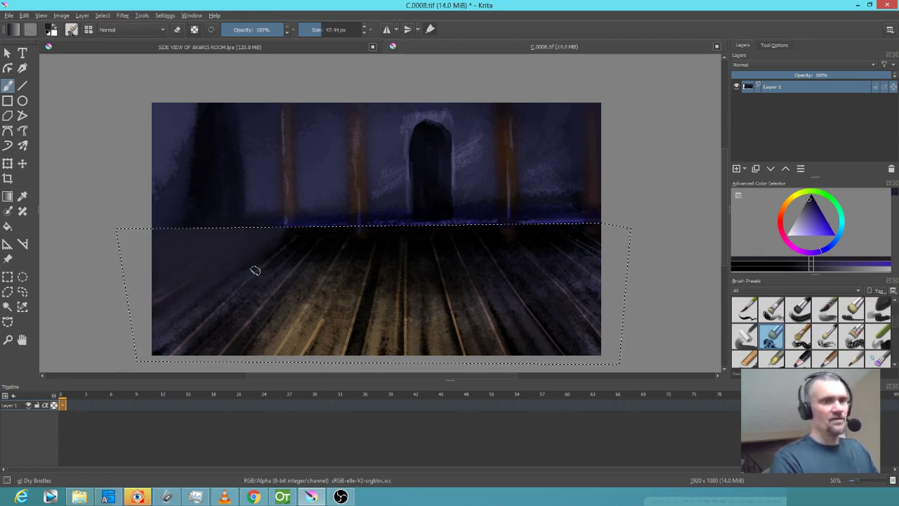
{"action": "left_click", "coordinate": [810, 197]}
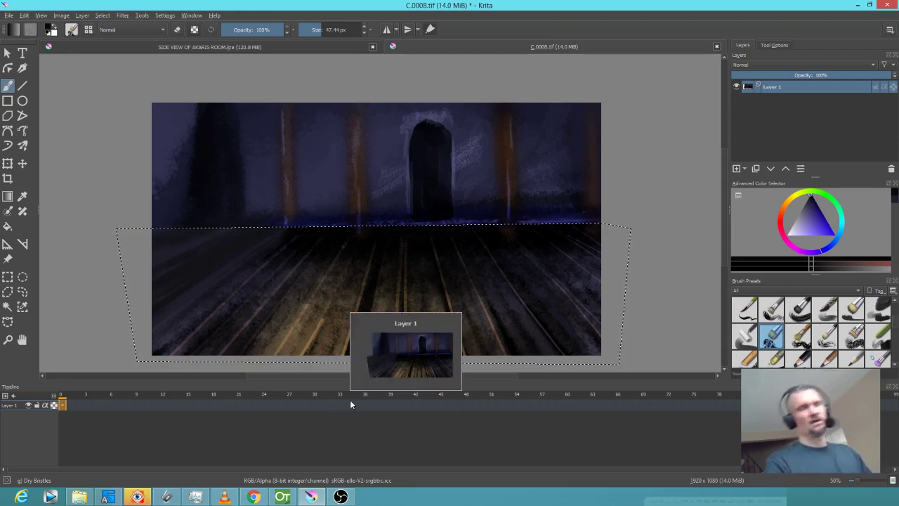
Add faint violet-grey plank lines to the floor's left area with a thin brush of about 15 px at 25% opacity, undoing the last stroke.
{"action": "left_click_drag", "start_coordinate": [230, 274], "coordinate": [222, 274], "text": "shift"}
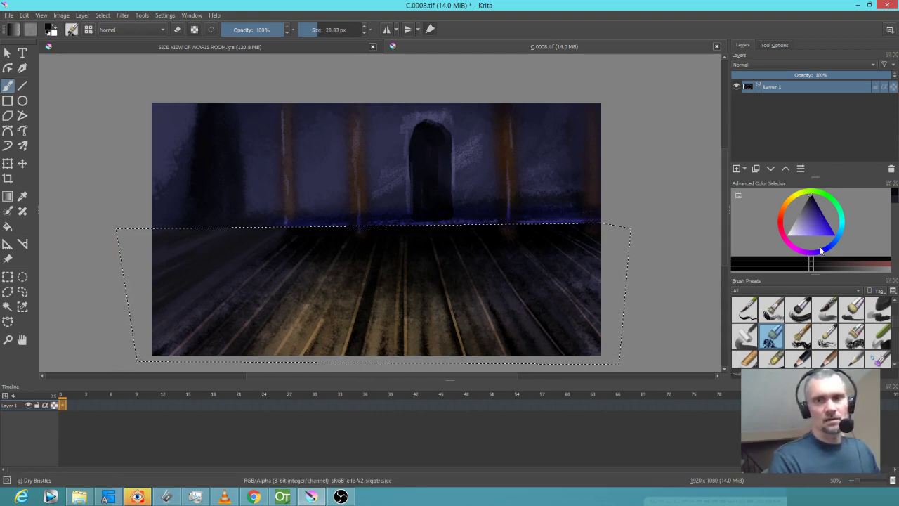
{"action": "left_click_drag", "start_coordinate": [813, 217], "coordinate": [806, 210]}
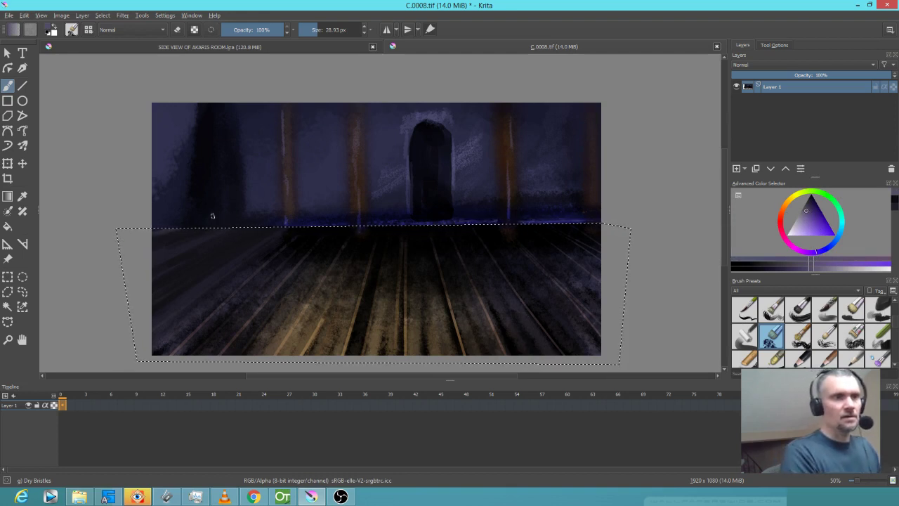
{"action": "left_click_drag", "start_coordinate": [220, 259], "coordinate": [211, 267]}
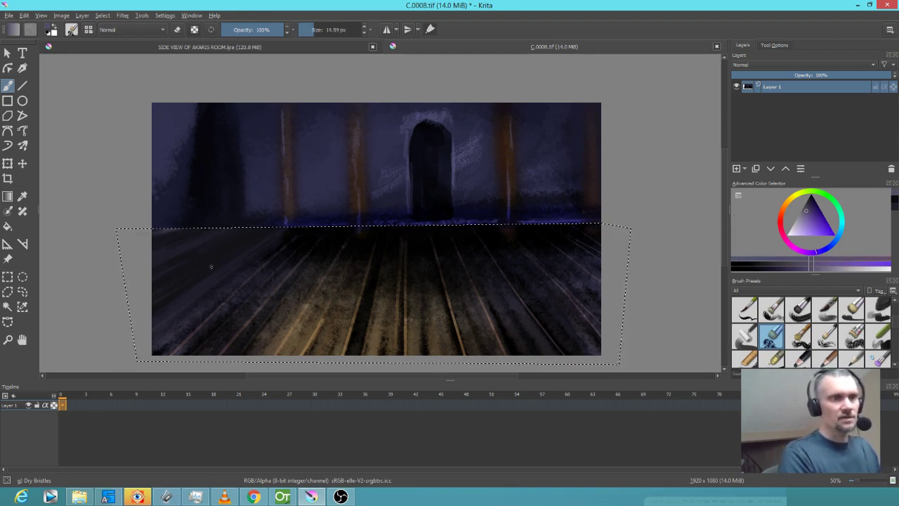
{"action": "key", "text": "i"}
{"action": "key", "text": "i"}
{"action": "key", "text": "i"}
{"action": "key", "text": "i"}
{"action": "key", "text": "i"}
{"action": "key", "text": "i"}
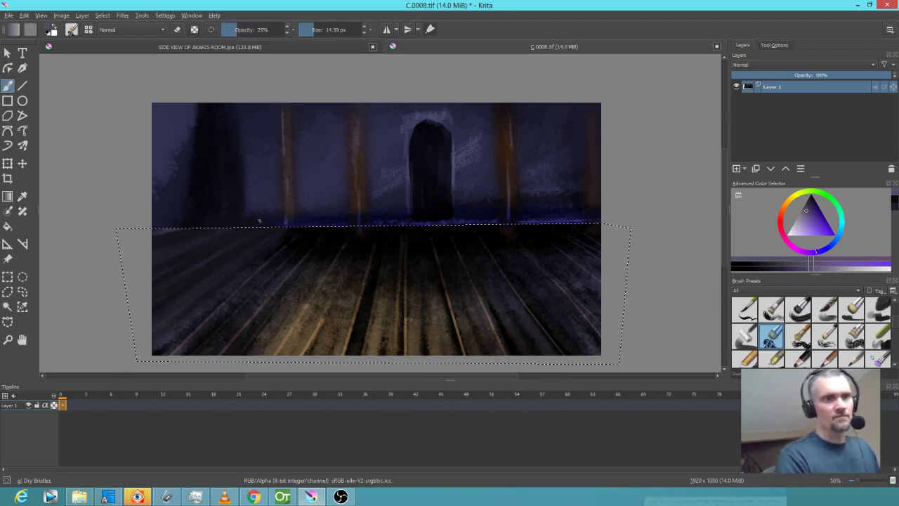
{"action": "left_click_drag", "start_coordinate": [313, 218], "coordinate": [253, 248]}
{"action": "key", "text": "ctrl+z"}
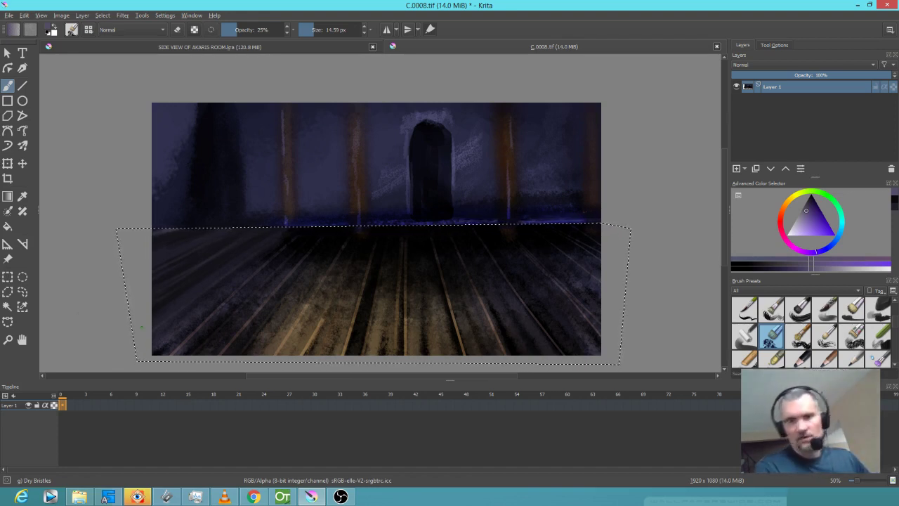
Glaze the floor's left area with a brown sampled from the planks, using a 179.71 px brush at 14%, 32% and 18% opacity.
{"action": "left_click_drag", "start_coordinate": [350, 304], "coordinate": [425, 304]}
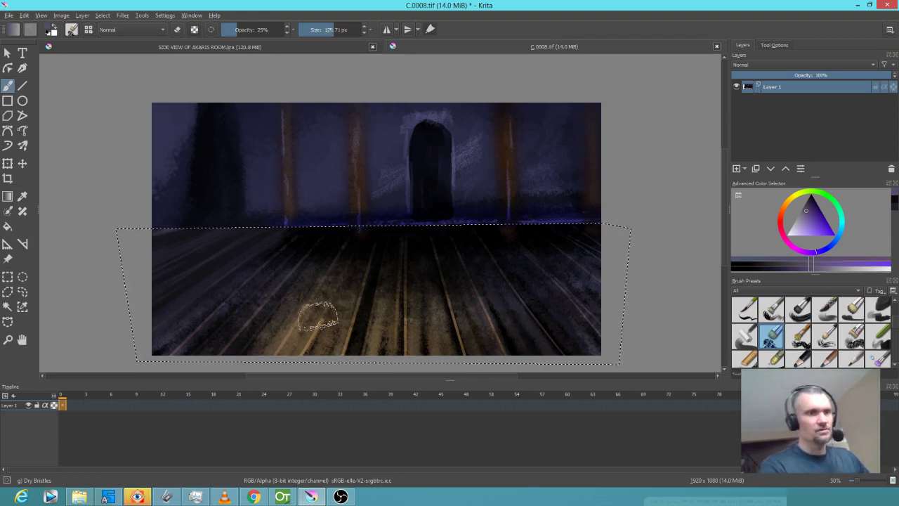
{"action": "left_click", "coordinate": [343, 352], "text": "ctrl"}
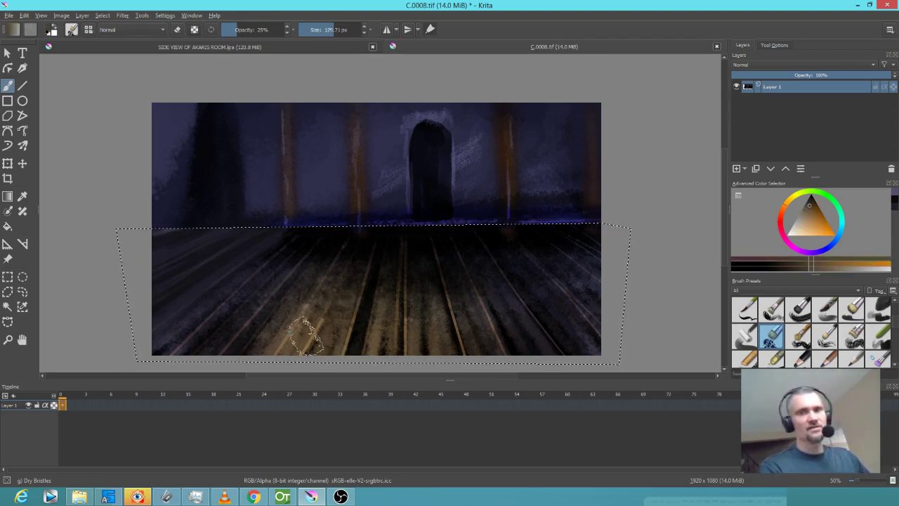
{"action": "left_click", "coordinate": [232, 30]}
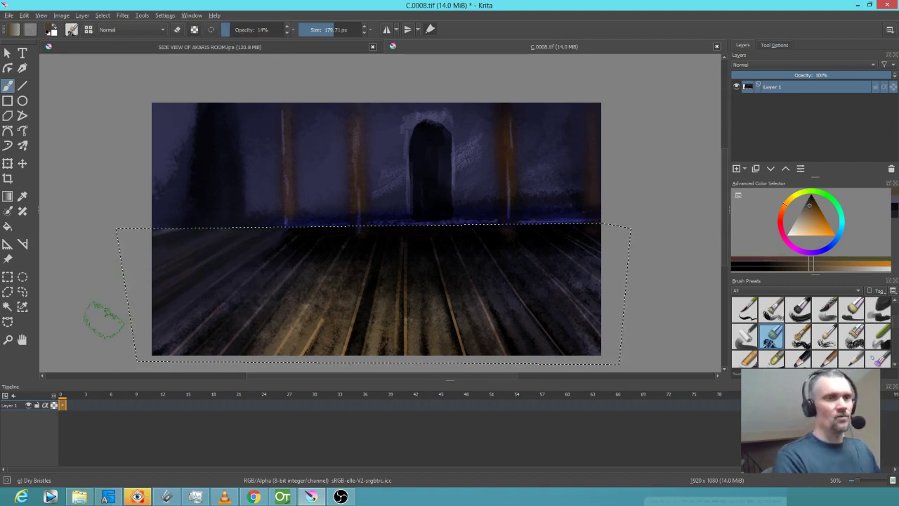
{"action": "left_click", "coordinate": [243, 29]}
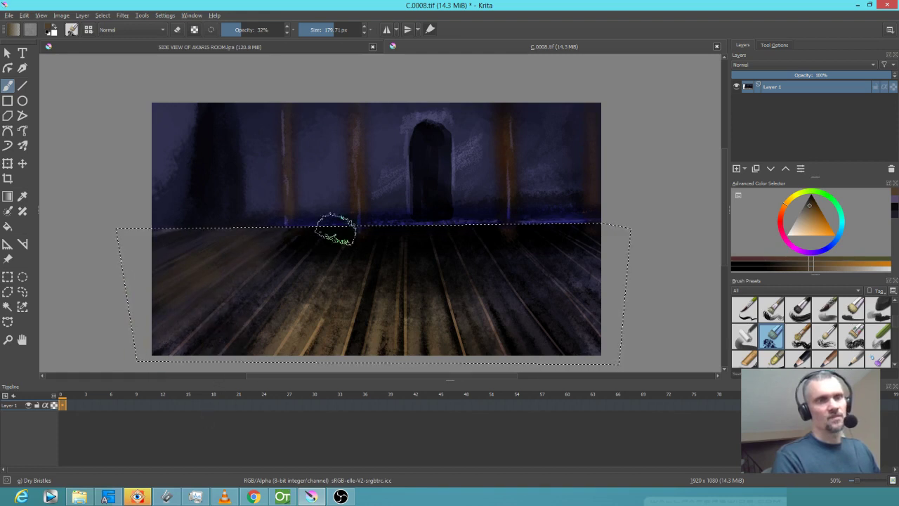
{"action": "left_click_drag", "start_coordinate": [243, 30], "coordinate": [233, 30]}
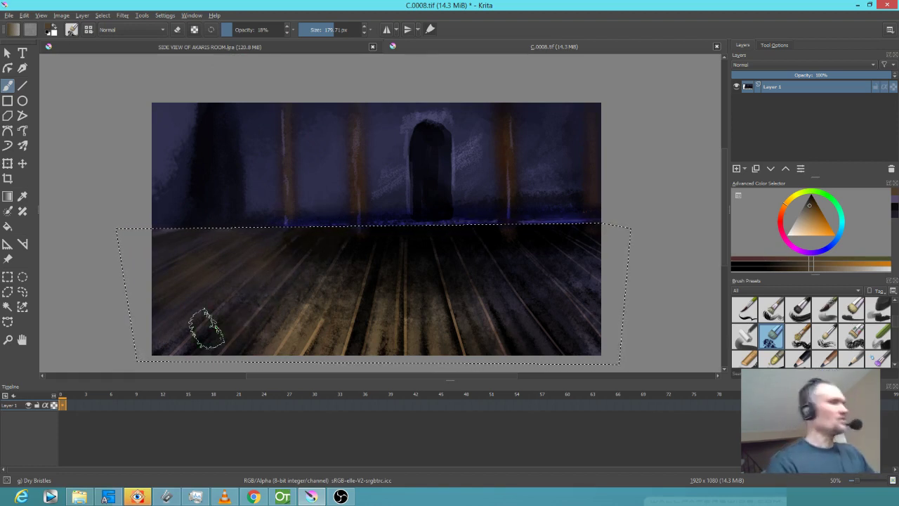
Invert the selection to the back wall and paint over the dark vertical shadow at its left in a sampled wall blue at 100% opacity.
{"action": "left_click", "coordinate": [106, 17]}
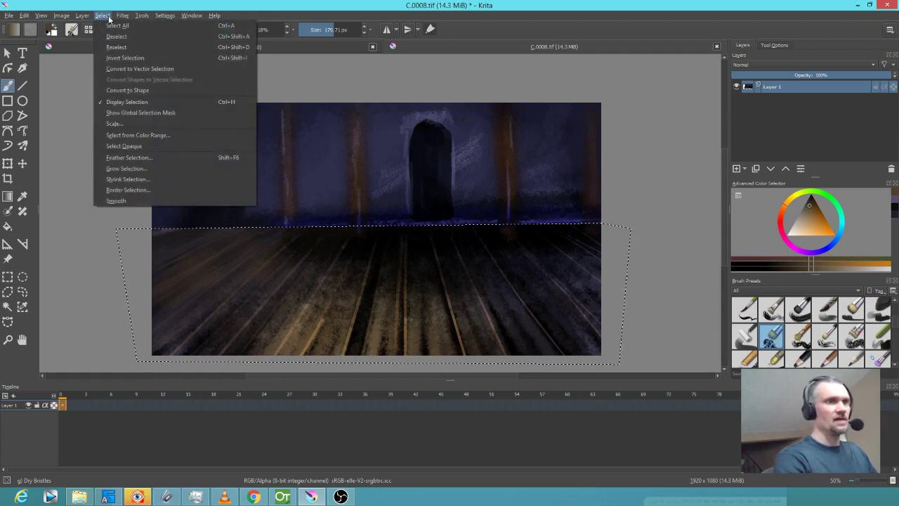
{"action": "left_click", "coordinate": [120, 59]}
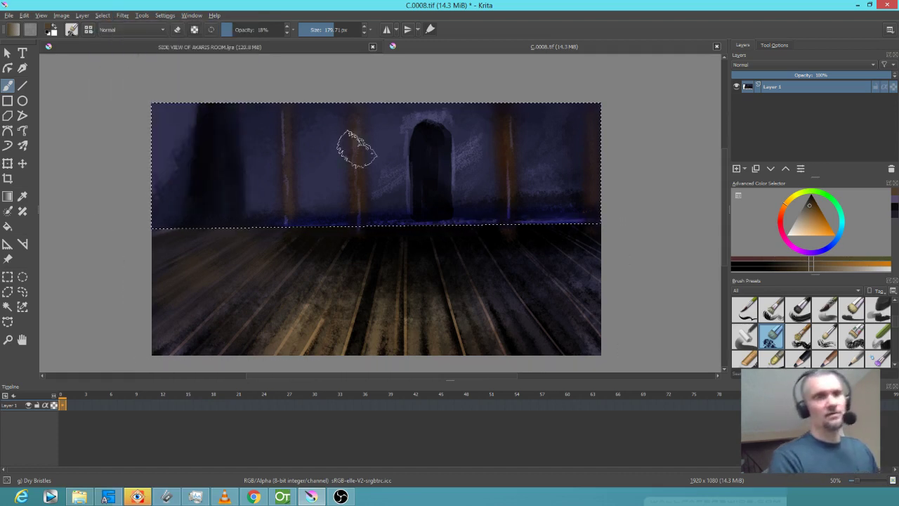
{"action": "left_click", "coordinate": [317, 150], "text": "ctrl"}
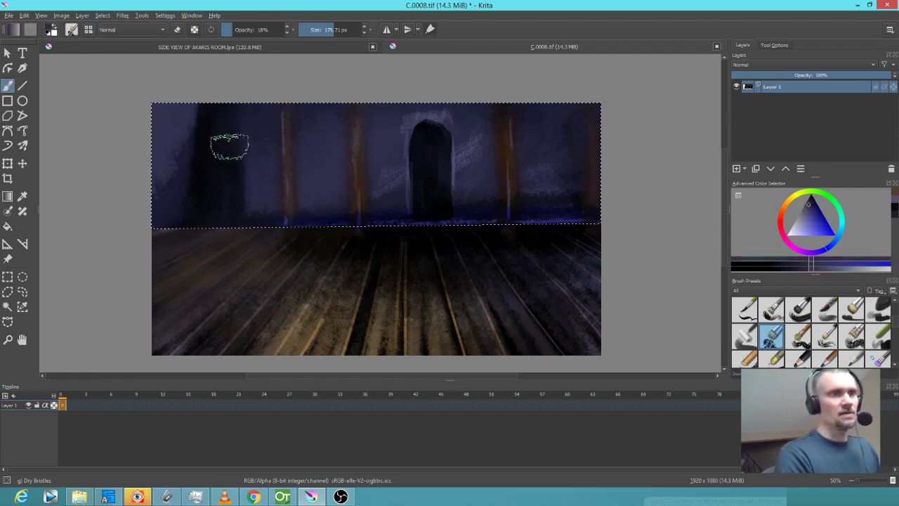
{"action": "left_click_drag", "start_coordinate": [235, 156], "coordinate": [238, 144]}
{"action": "left_click_drag", "start_coordinate": [240, 27], "coordinate": [293, 26]}
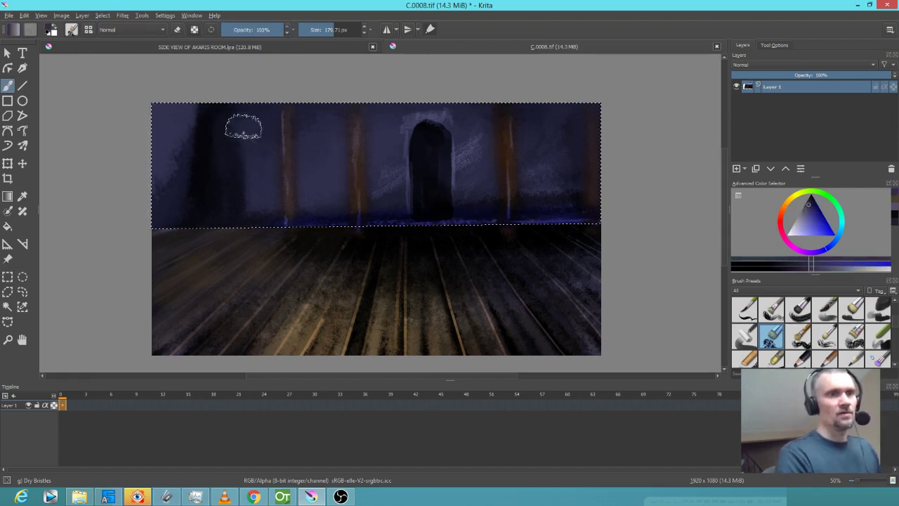
{"action": "mouse_move", "coordinate": [242, 170]}
{"action": "left_mouse_down"}
{"action": "mouse_move", "coordinate": [232, 96]}
{"action": "mouse_move", "coordinate": [219, 150]}
{"action": "mouse_move", "coordinate": [205, 148]}
{"action": "mouse_move", "coordinate": [220, 158]}
{"action": "mouse_move", "coordinate": [200, 193]}
{"action": "left_mouse_up"}
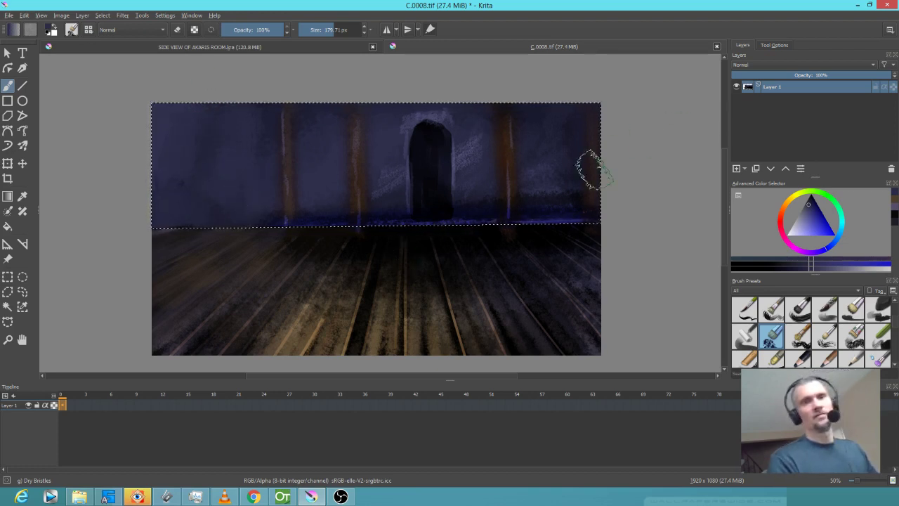
Darken the wall's far left with near-black at 39% opacity and remove the selection.
{"action": "left_click", "coordinate": [809, 197]}
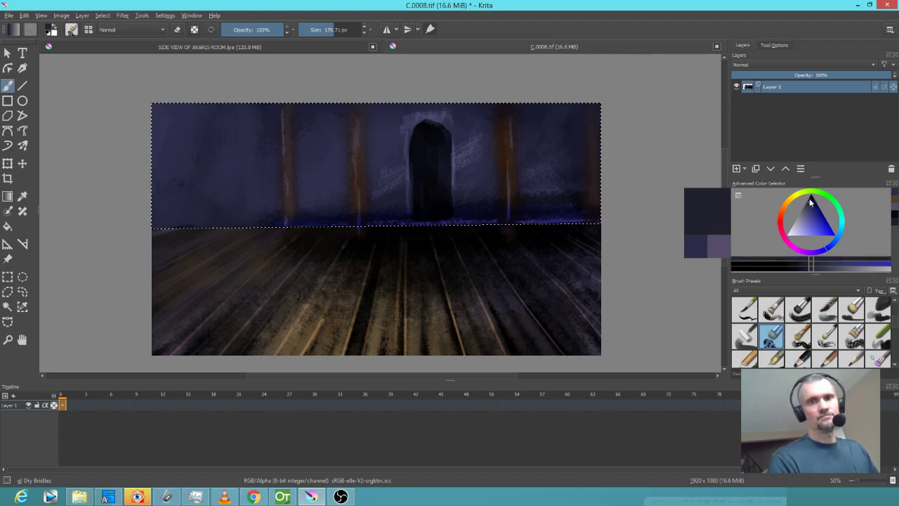
{"action": "left_click", "coordinate": [248, 29]}
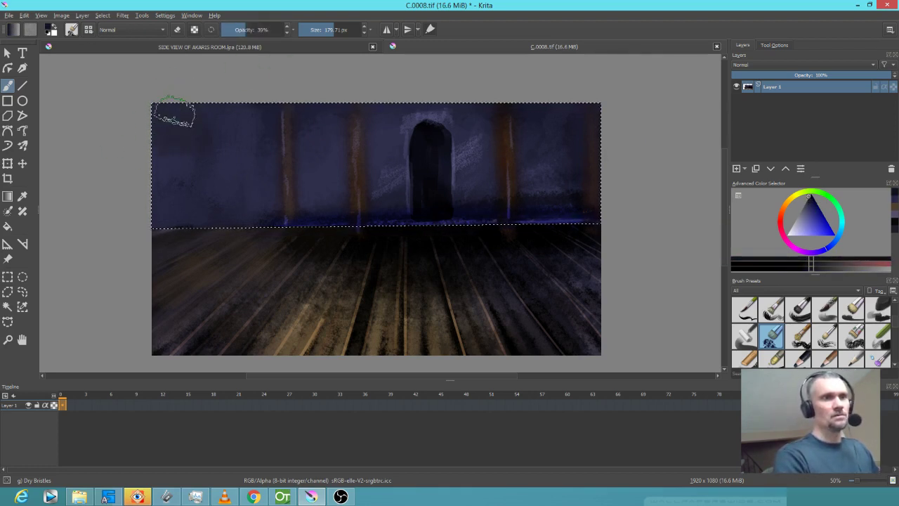
{"action": "left_click_drag", "start_coordinate": [198, 166], "coordinate": [165, 171]}
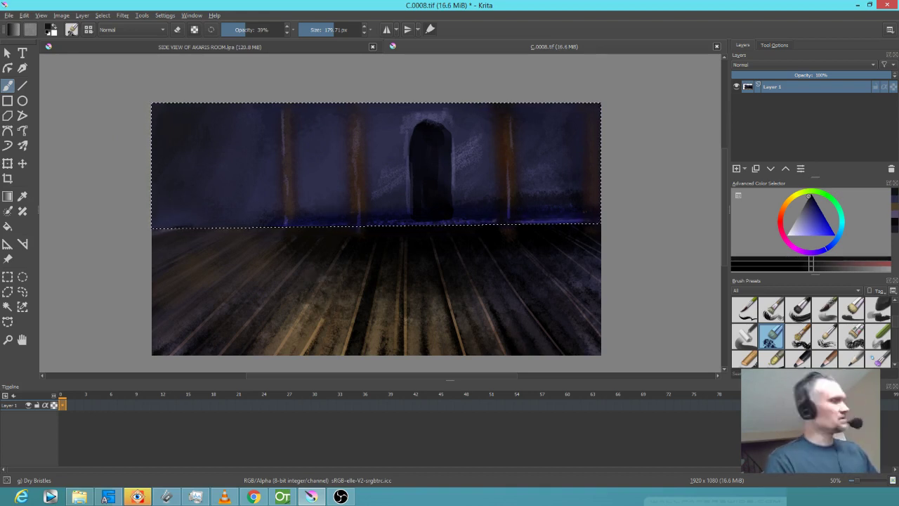
{"action": "key", "text": "ctrl+shift+a"}
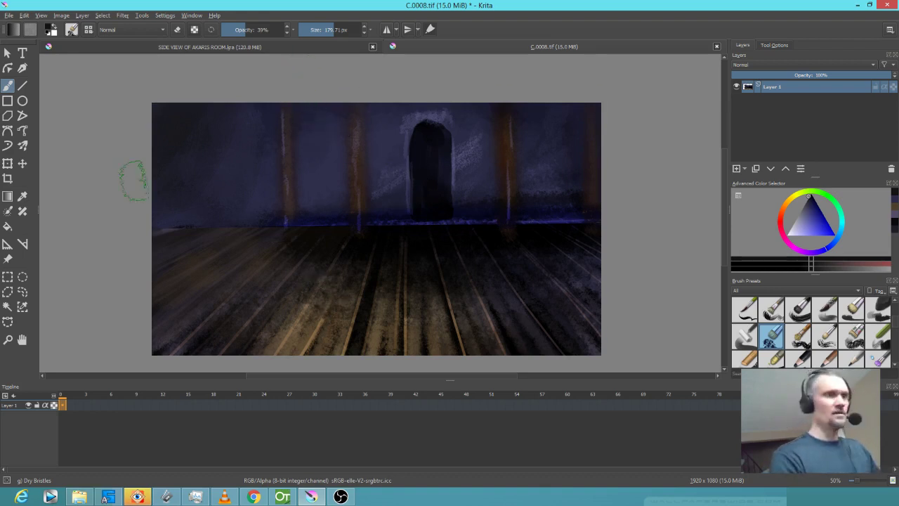
Select the leftmost wall pillar with a rectangle from the canvas's upper edge to the floor and copy it onto a new layer.
{"action": "left_click", "coordinate": [7, 277]}
{"action": "left_click_drag", "start_coordinate": [278, 103], "coordinate": [299, 229]}
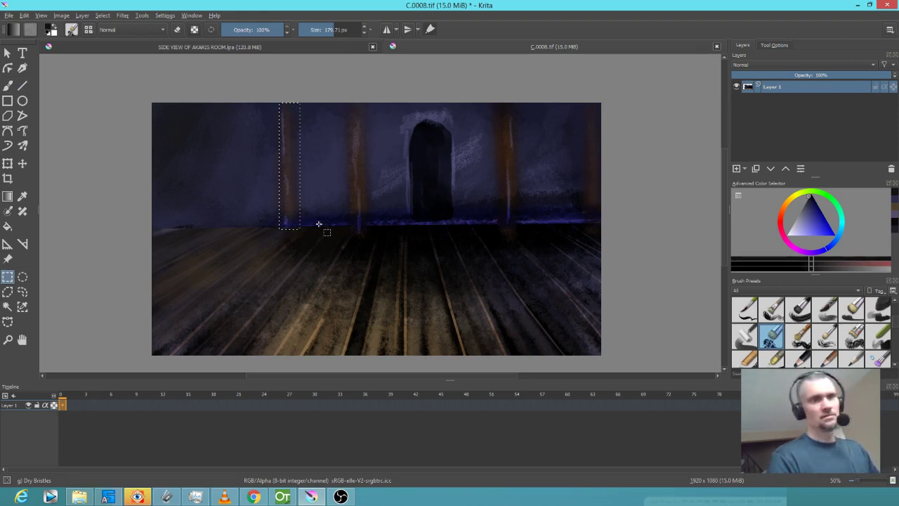
{"action": "key", "text": "ctrl+c"}
{"action": "key", "text": "ctrl+v"}
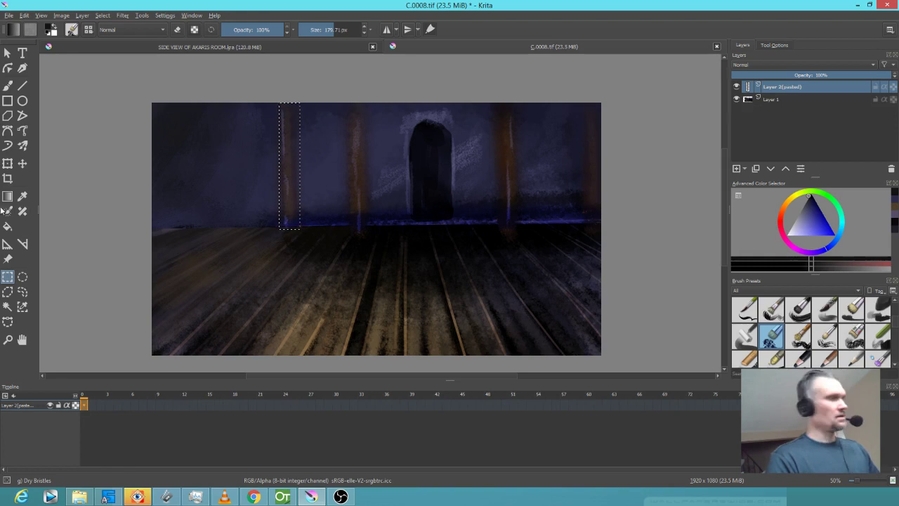
Move the pasted pillar horizontally to the empty left part of the wall, merge it into Layer 1 and remove the selection.
{"action": "left_click", "coordinate": [7, 164]}
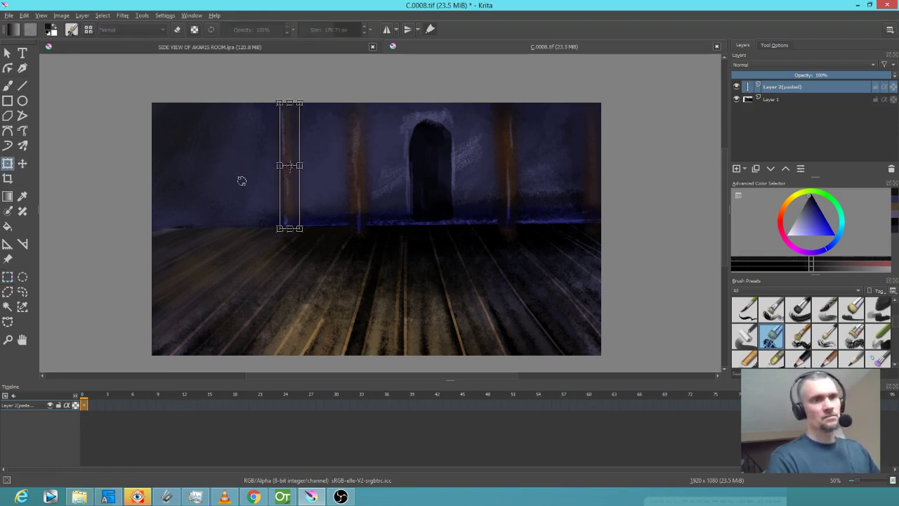
{"action": "left_click_drag", "start_coordinate": [288, 183], "coordinate": [196, 183]}
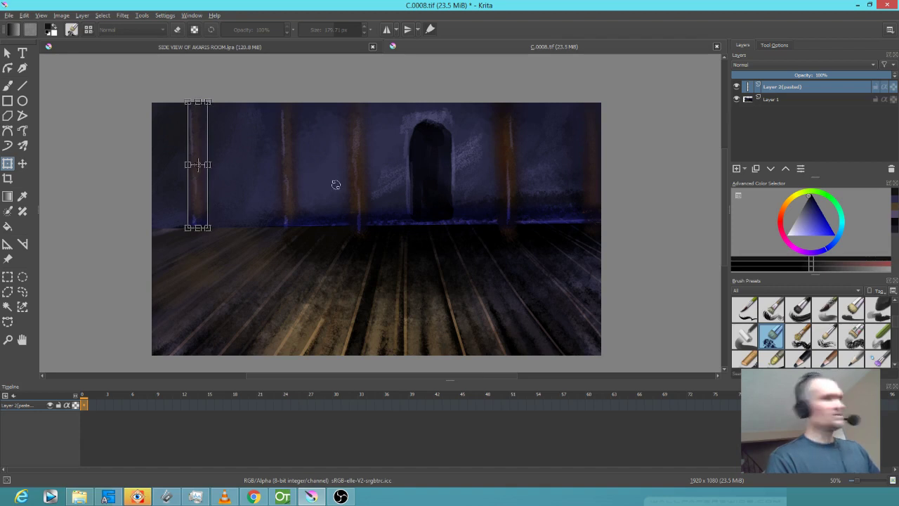
{"action": "key", "text": "ctrl+e"}
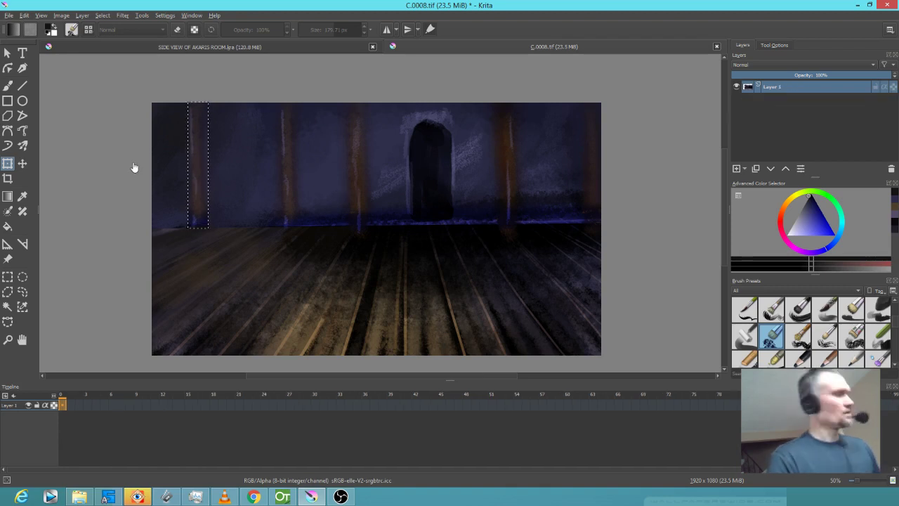
{"action": "key", "text": "ctrl+shift+a"}
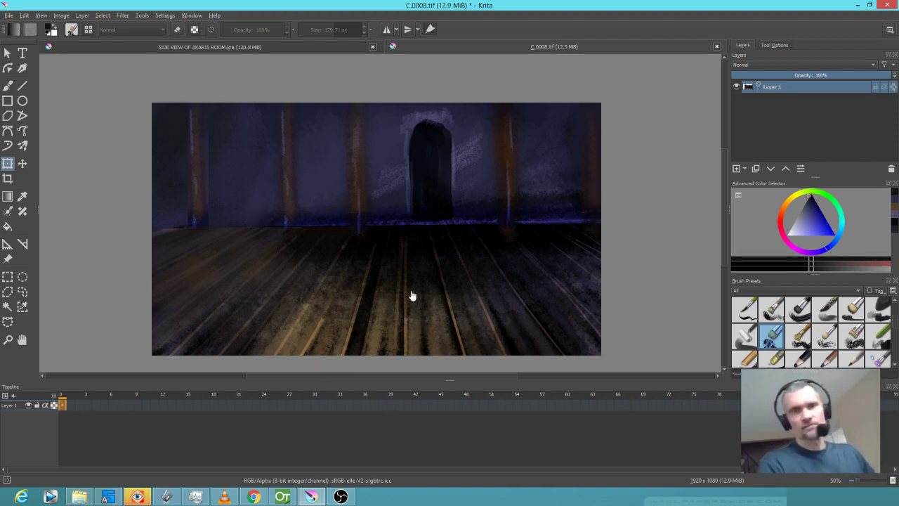
Reduce the Dry Bristles brush to 101.82 px and examine its predefined brush tips in the brush editor.
{"action": "key", "text": "b"}
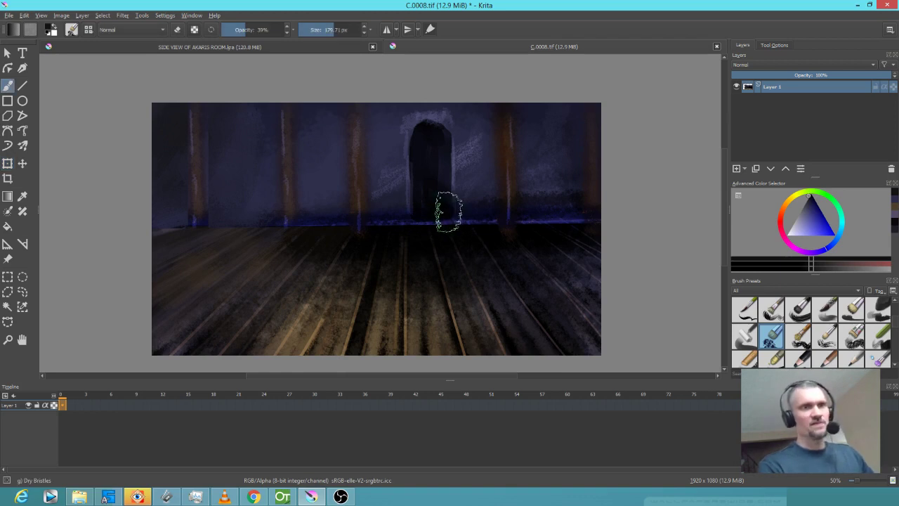
{"action": "mouse_move", "coordinate": [439, 243]}
{"action": "left_mouse_down"}
{"action": "mouse_move", "coordinate": [416, 244]}
{"action": "mouse_move", "coordinate": [426, 245]}
{"action": "left_mouse_up"}
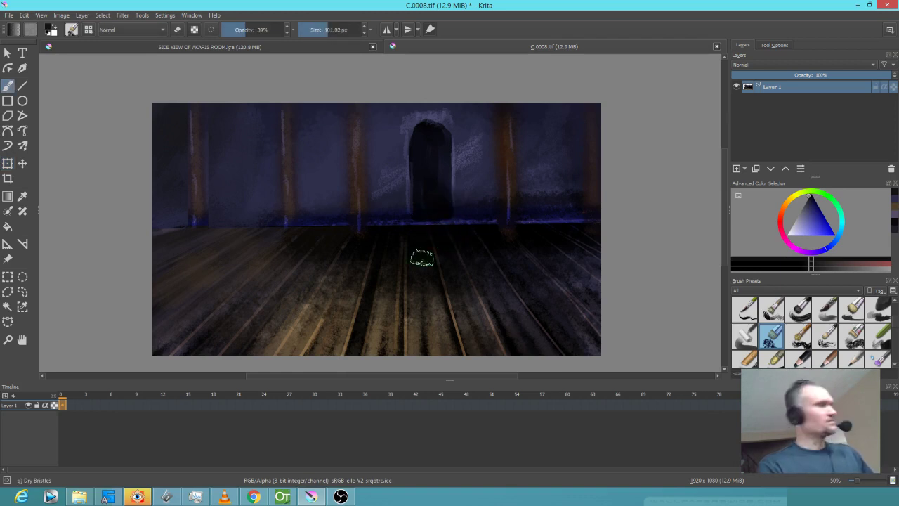
{"action": "key", "text": "F5"}
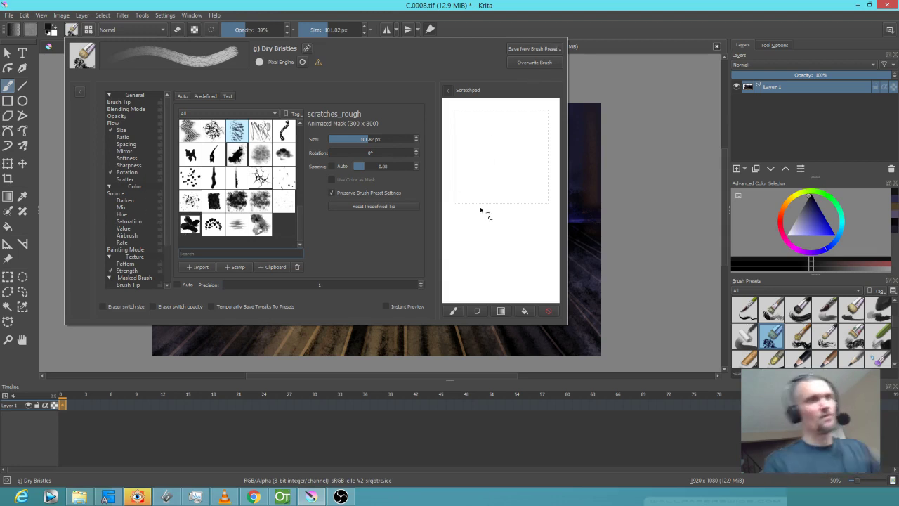
{"action": "left_click", "coordinate": [500, 345]}
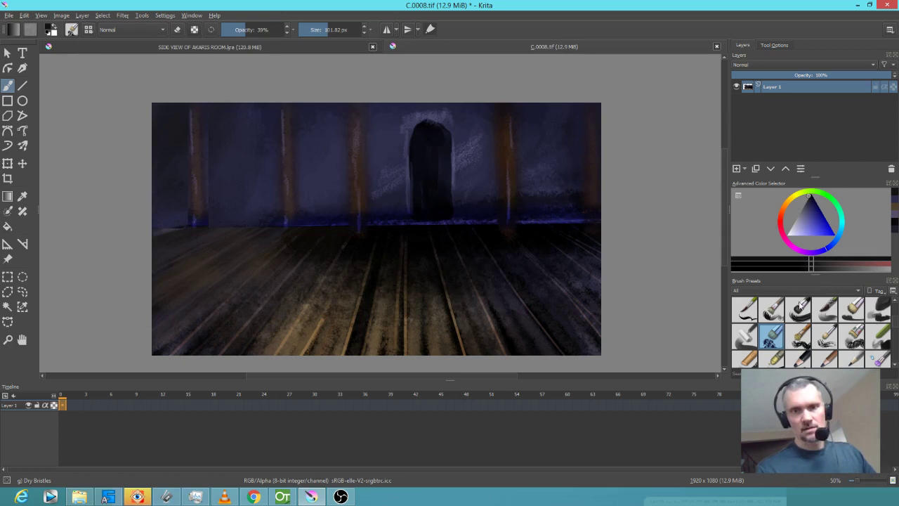
Browse the texture brush presets, switch the filter to the Paint tag and choose the Texture Large Splat brush.
{"action": "left_click", "coordinate": [805, 290]}
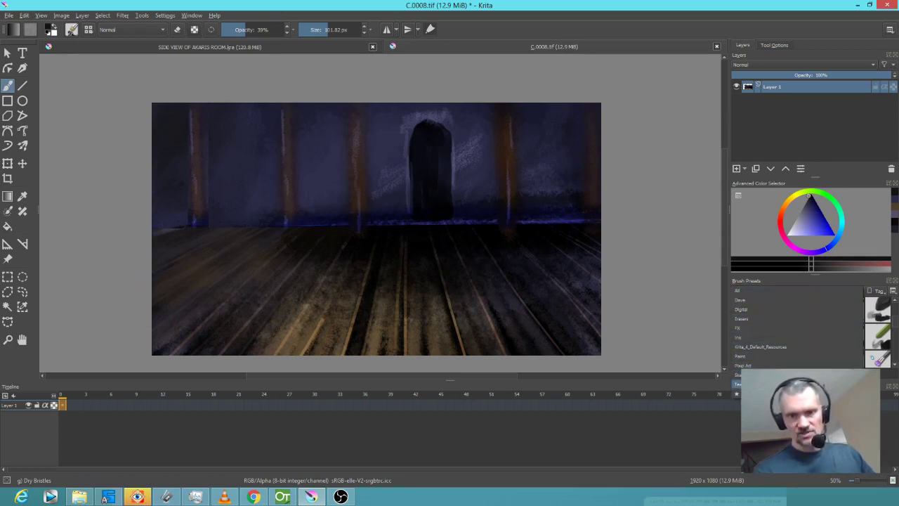
{"action": "left_click", "coordinate": [773, 384]}
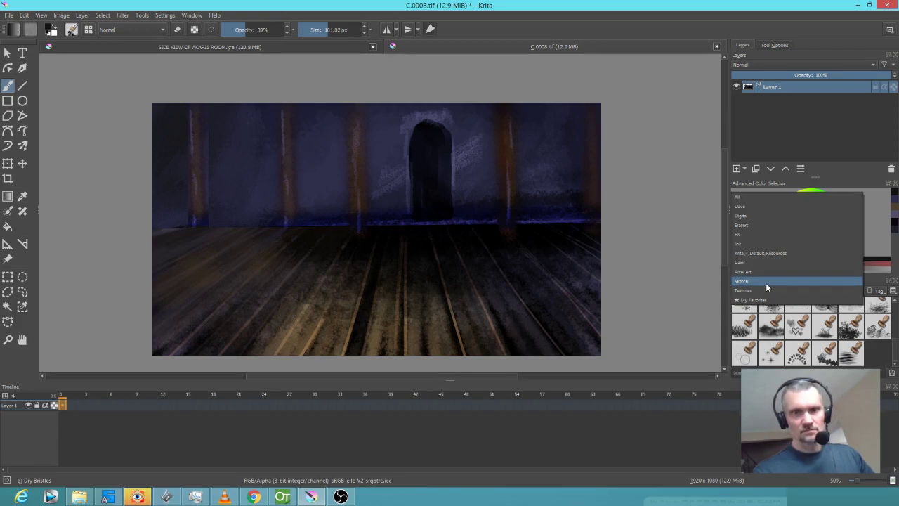
{"action": "left_click", "coordinate": [768, 262]}
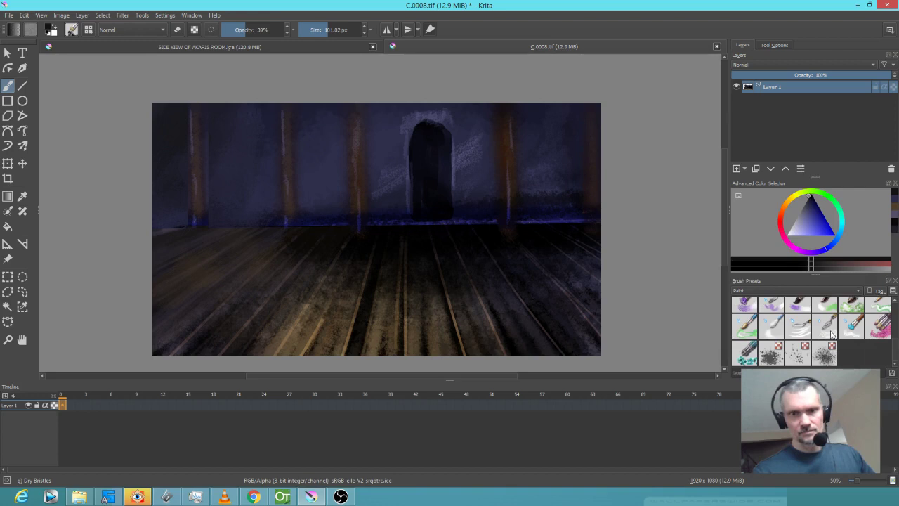
{"action": "left_click", "coordinate": [775, 357]}
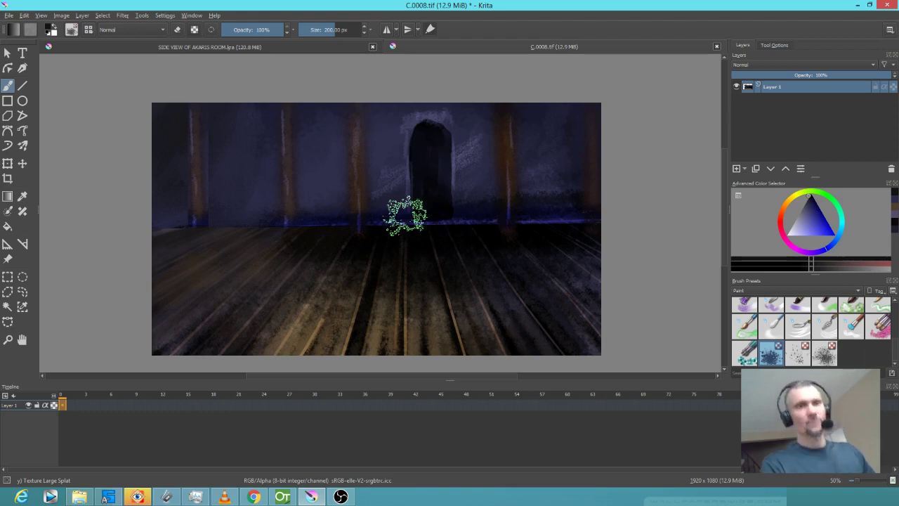
Dab faint white texture over the left part of the floor at 16% opacity, enlarging the splat brush to about 422 px.
{"action": "left_click", "coordinate": [789, 234]}
{"action": "left_click_drag", "start_coordinate": [276, 30], "coordinate": [236, 30]}
{"action": "left_click", "coordinate": [188, 272]}
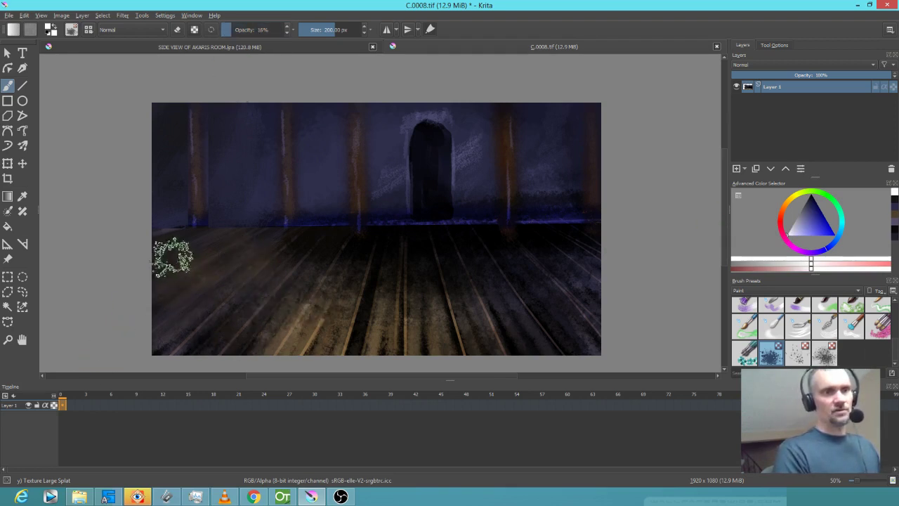
{"action": "left_click_drag", "start_coordinate": [181, 285], "coordinate": [206, 285], "text": "shift"}
{"action": "left_click_drag", "start_coordinate": [151, 297], "coordinate": [224, 296], "text": "shift"}
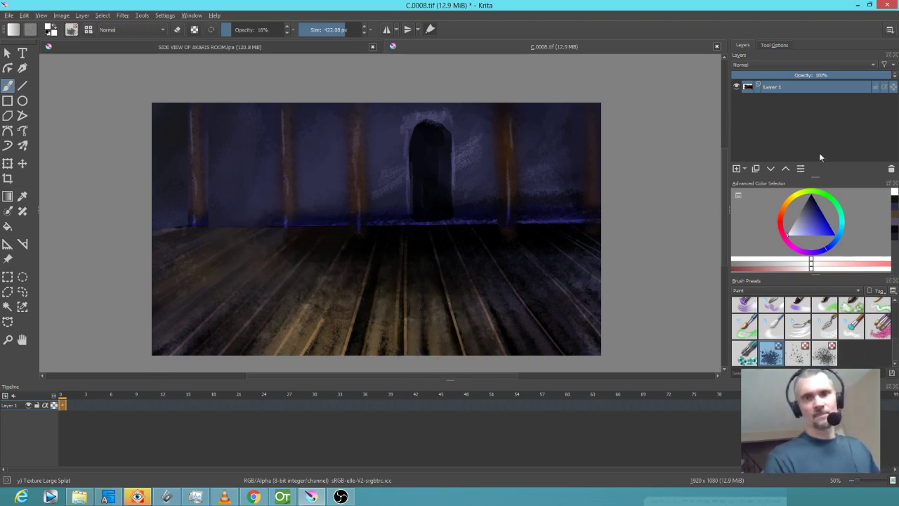
Reduce the brush to 166.73 px and save the image with the default TIFF options.
{"action": "left_click_drag", "start_coordinate": [407, 223], "coordinate": [295, 279], "text": "shift"}
{"action": "key", "text": "ctrl+s"}
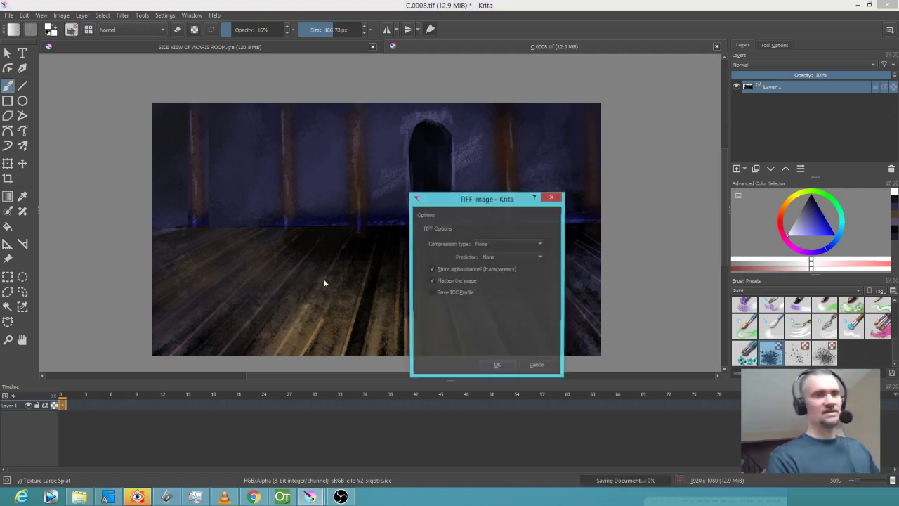
{"action": "left_click", "coordinate": [497, 366]}
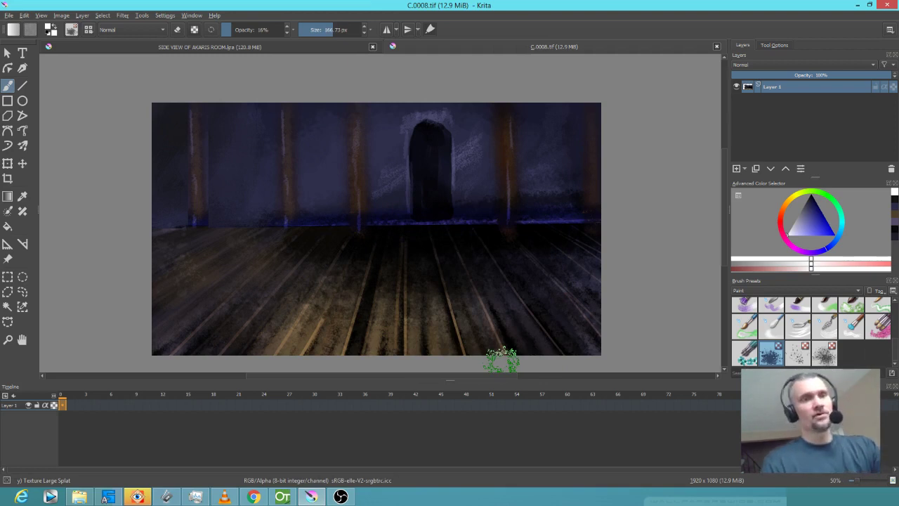
Texture the wall around the doorway with its sampled blue and a 97.14 px brush, set the opacity to 100% and save the TIFF.
{"action": "left_click", "coordinate": [391, 134], "text": "ctrl"}
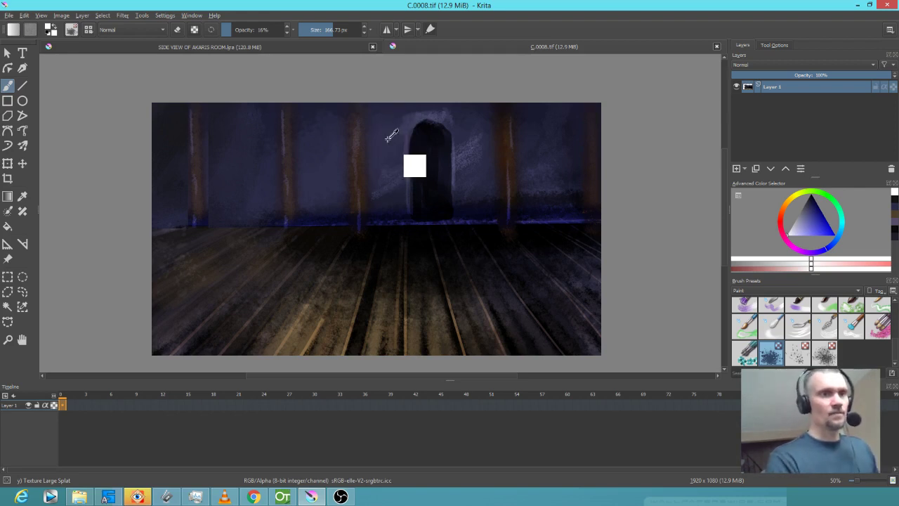
{"action": "left_click_drag", "start_coordinate": [392, 152], "coordinate": [360, 151], "text": "shift"}
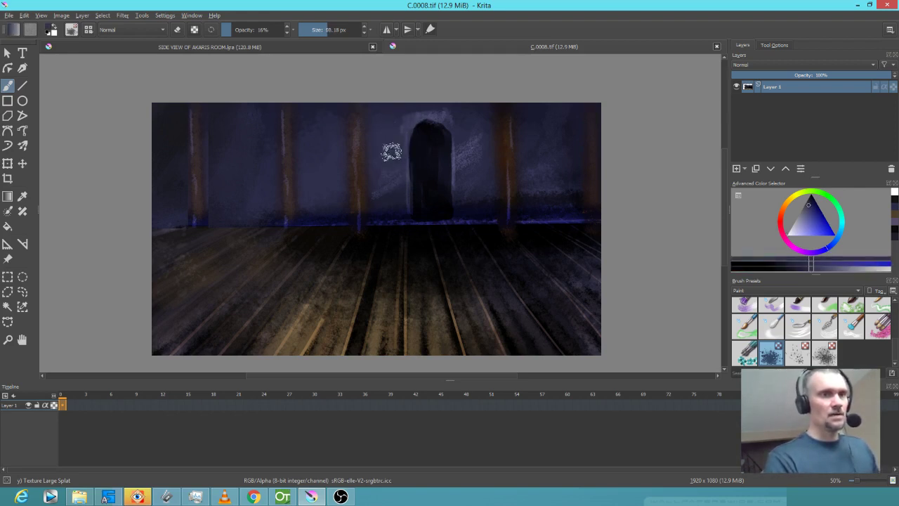
{"action": "left_click_drag", "start_coordinate": [403, 123], "coordinate": [417, 111]}
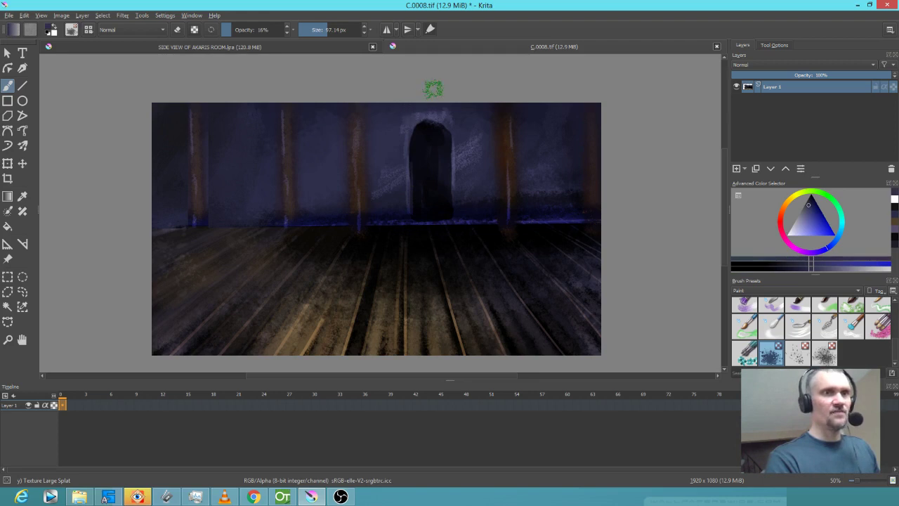
{"action": "left_click_drag", "start_coordinate": [232, 30], "coordinate": [334, 29]}
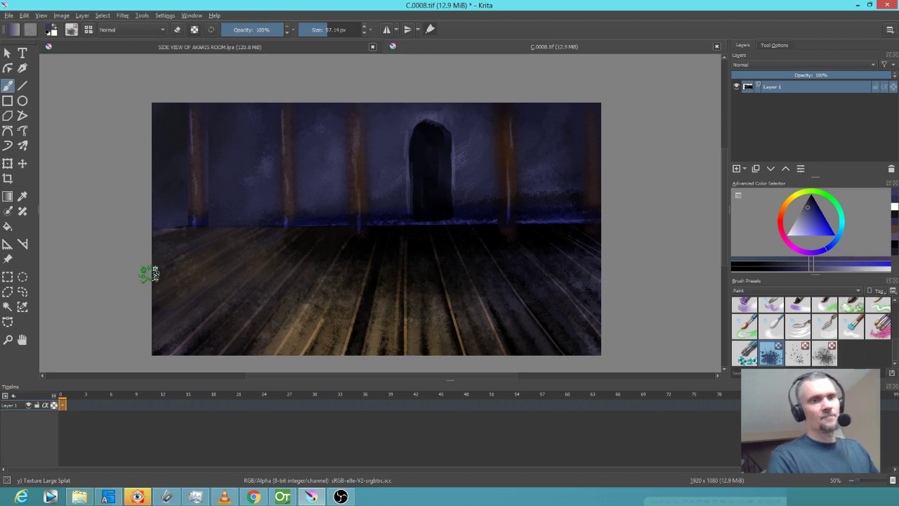
{"action": "key", "text": "ctrl+s"}
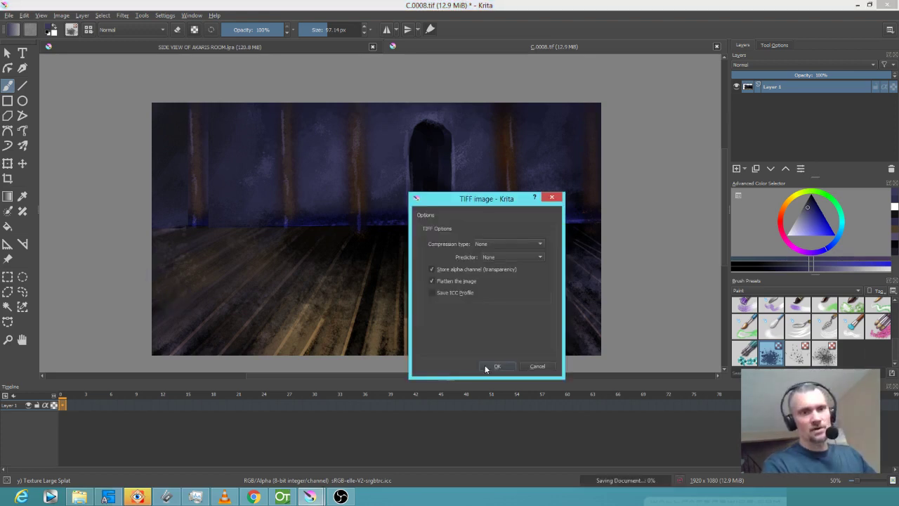
{"action": "left_click", "coordinate": [497, 366]}
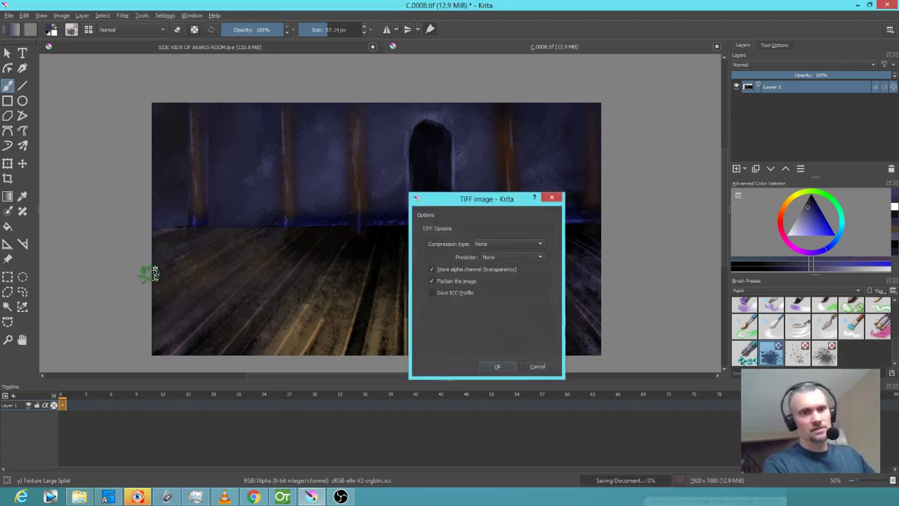
Switch to OpenToonz and check the saved background at frame 8 and its neighbouring frames.
{"action": "left_click", "coordinate": [282, 496]}
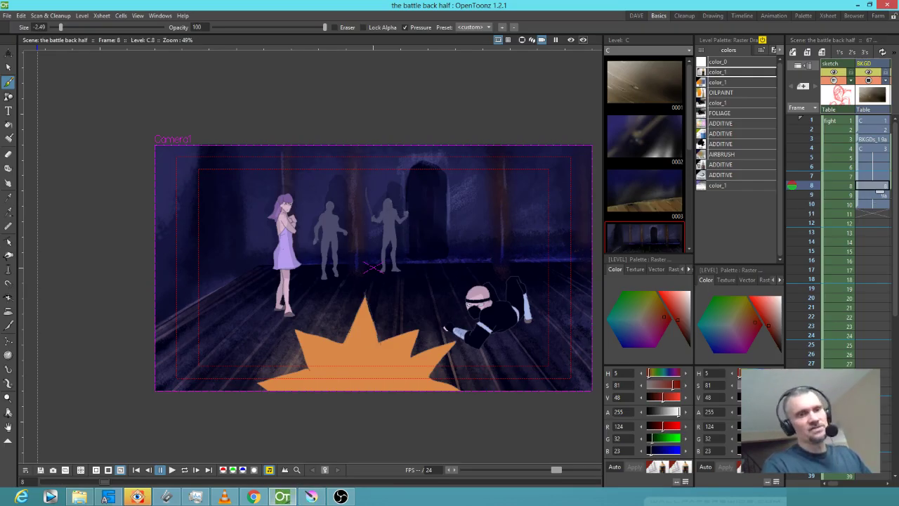
{"action": "left_click", "coordinate": [810, 176]}
{"action": "left_click", "coordinate": [811, 167]}
{"action": "left_click", "coordinate": [810, 185]}
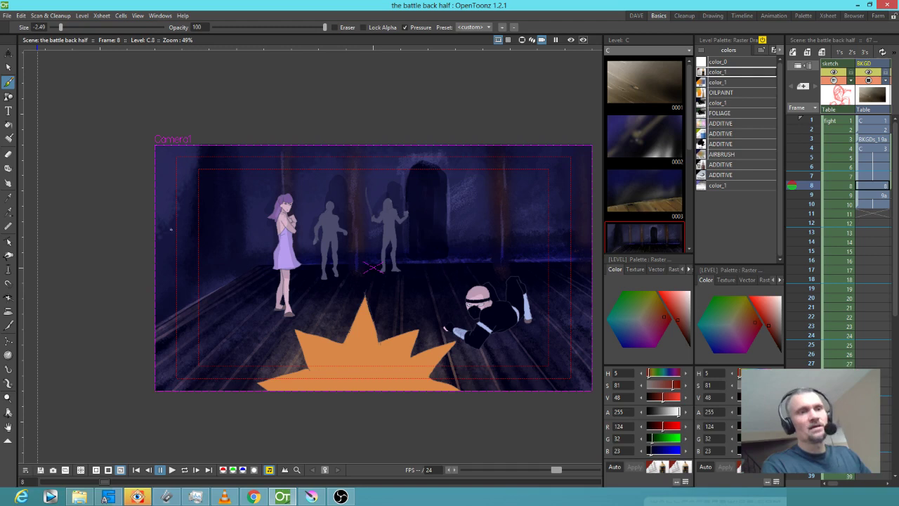
Return to Krita and outline a table with two legs at the floor's left edge using the Bezier curve selection.
{"action": "left_click", "coordinate": [309, 498]}
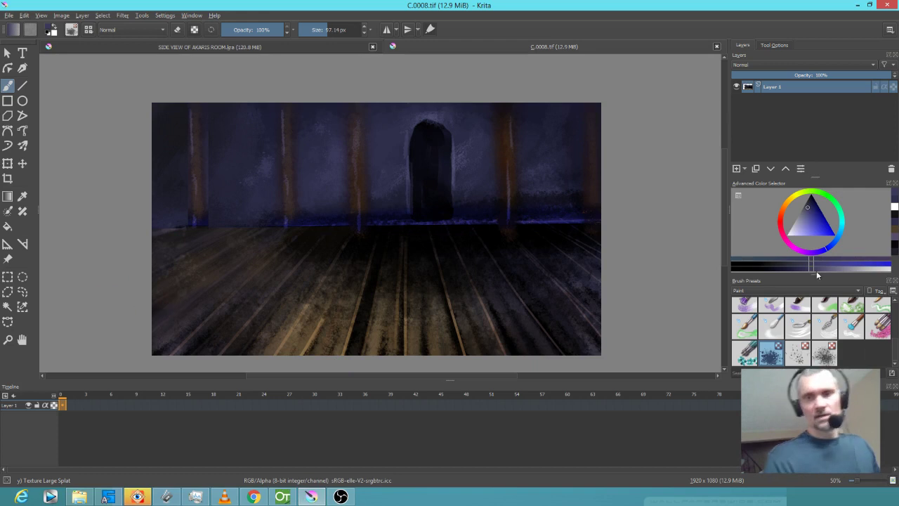
{"action": "left_click", "coordinate": [778, 290]}
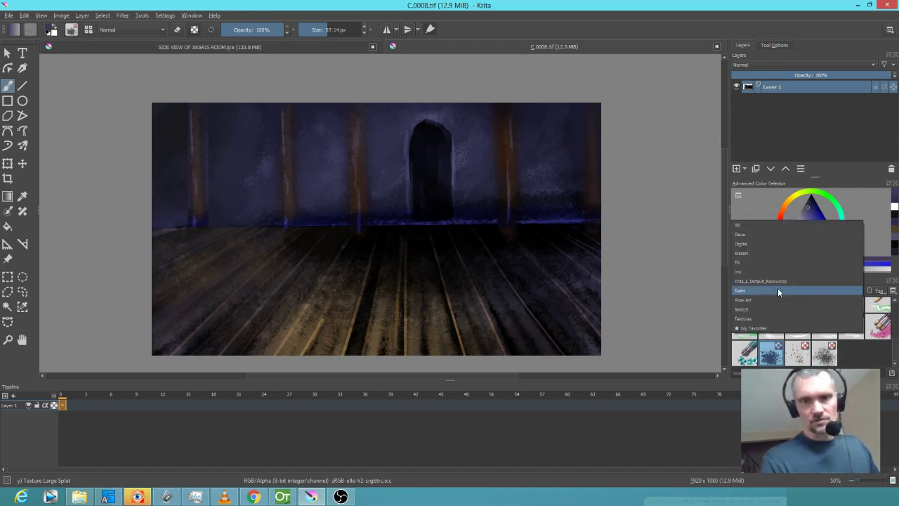
{"action": "left_click", "coordinate": [777, 290]}
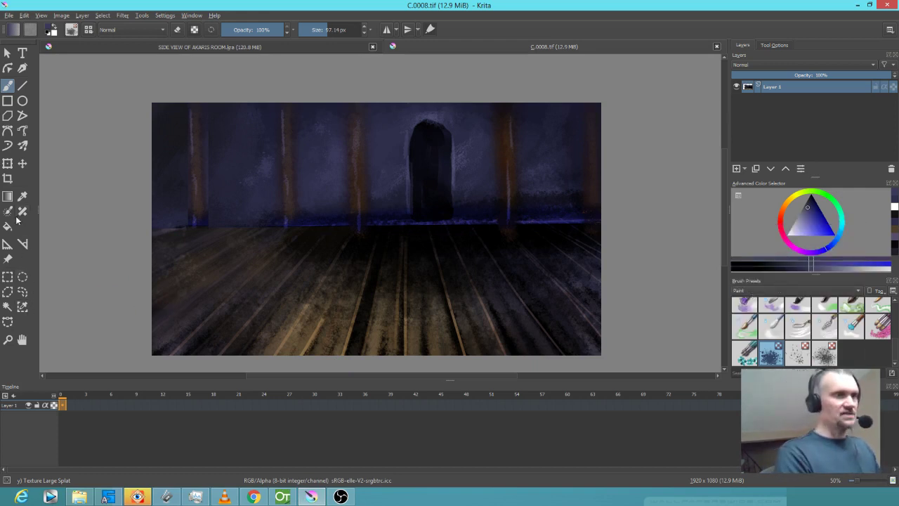
{"action": "left_click", "coordinate": [8, 322]}
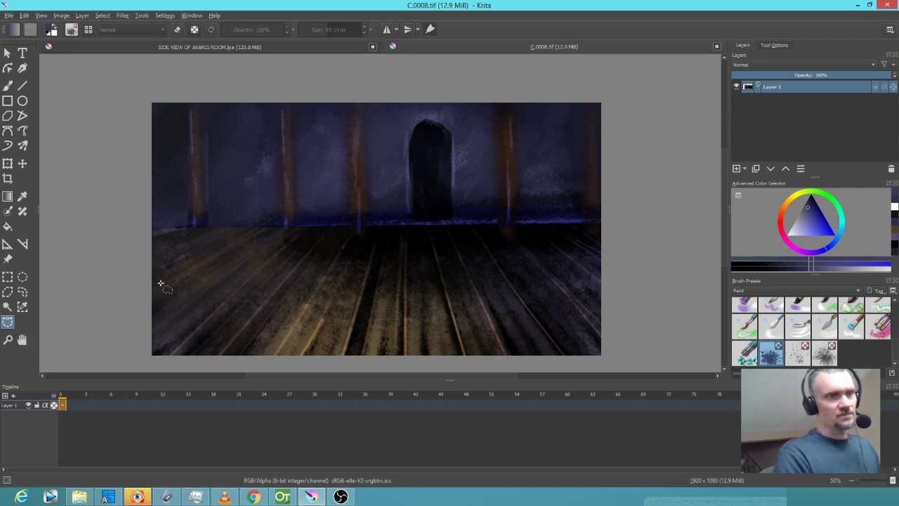
{"action": "left_click", "coordinate": [143, 265]}
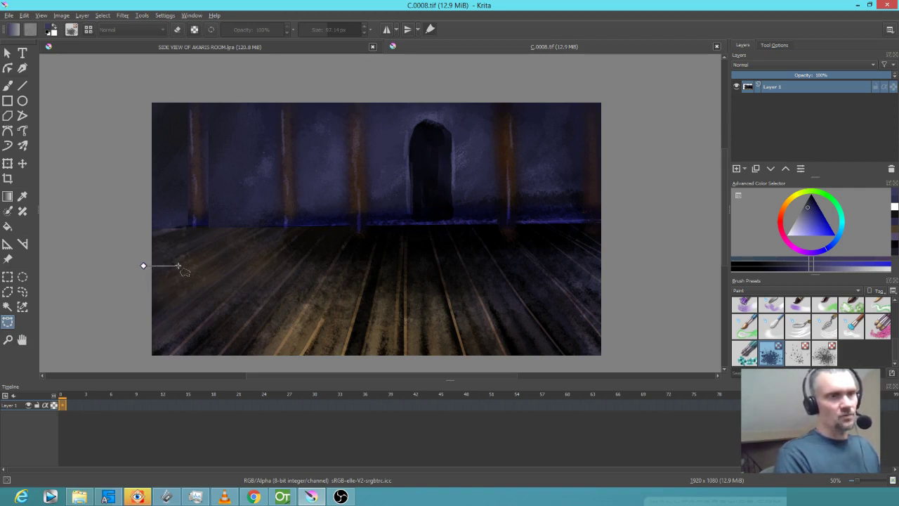
{"action": "left_click", "coordinate": [174, 266]}
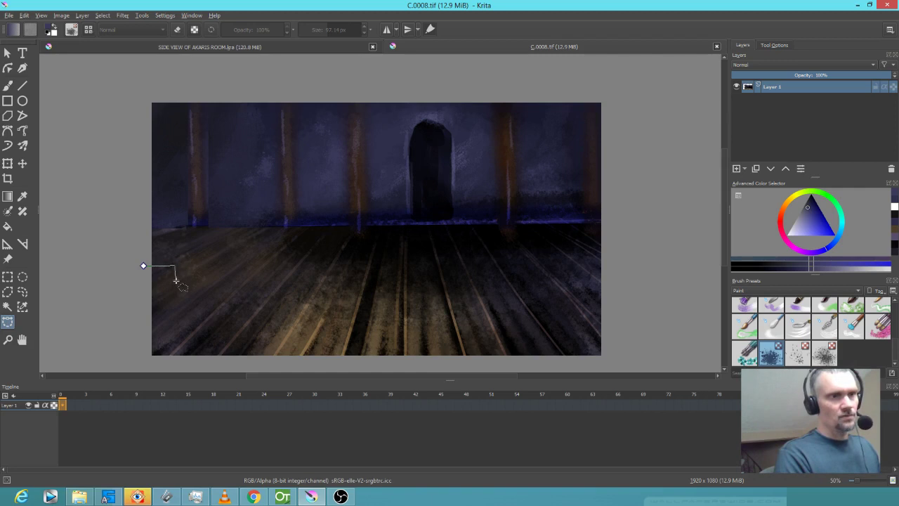
{"action": "left_click", "coordinate": [176, 285]}
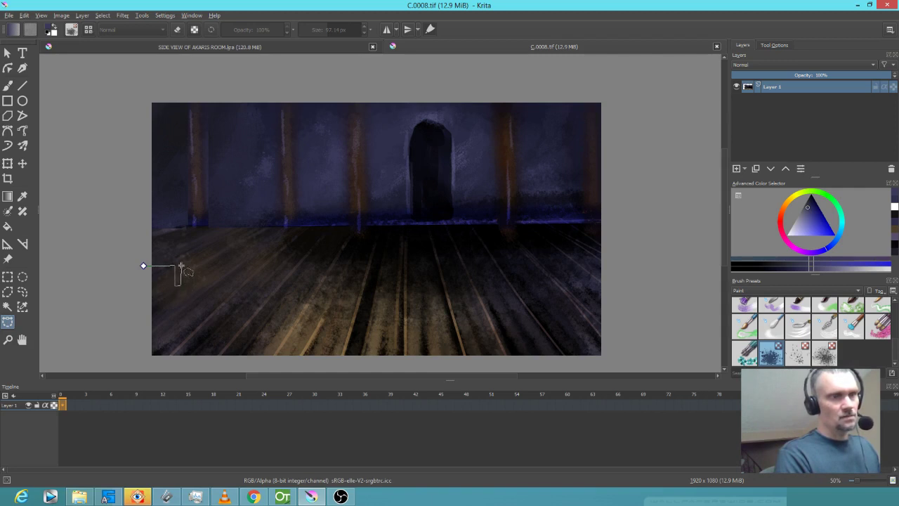
{"action": "left_click", "coordinate": [181, 267]}
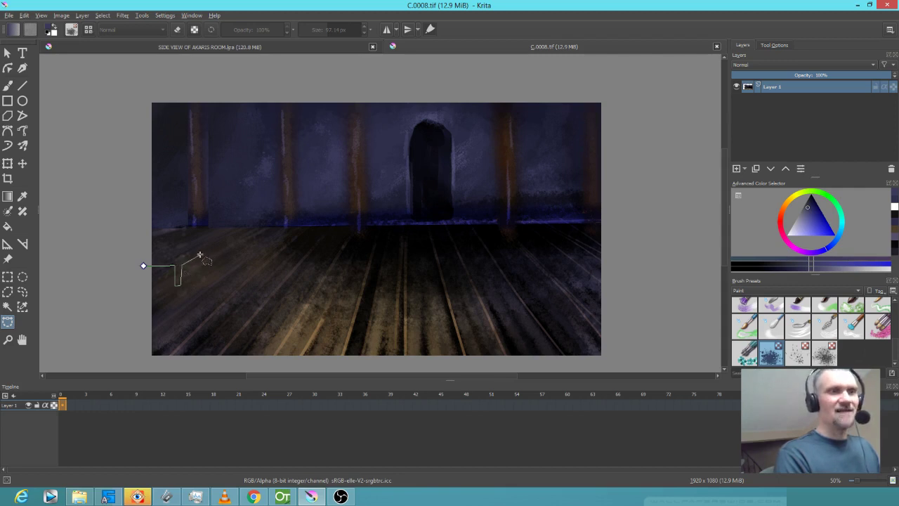
{"action": "left_click", "coordinate": [203, 254]}
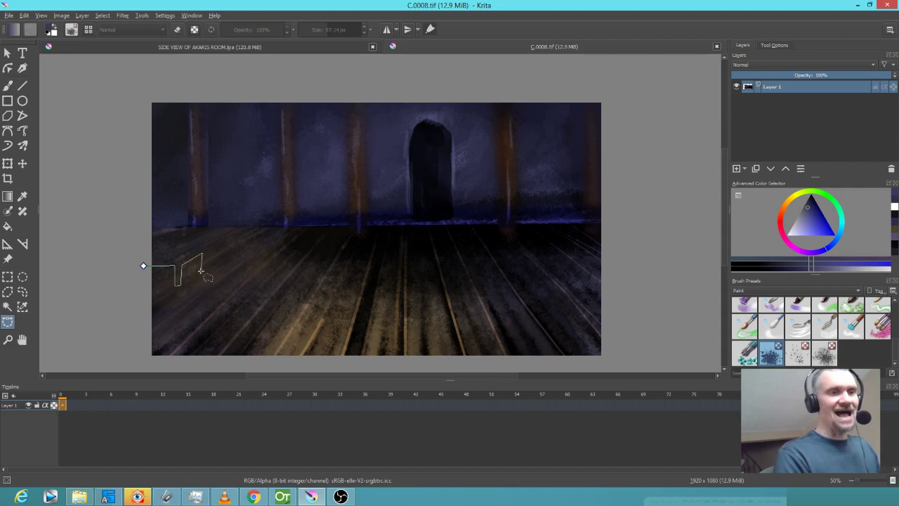
{"action": "left_click", "coordinate": [206, 267]}
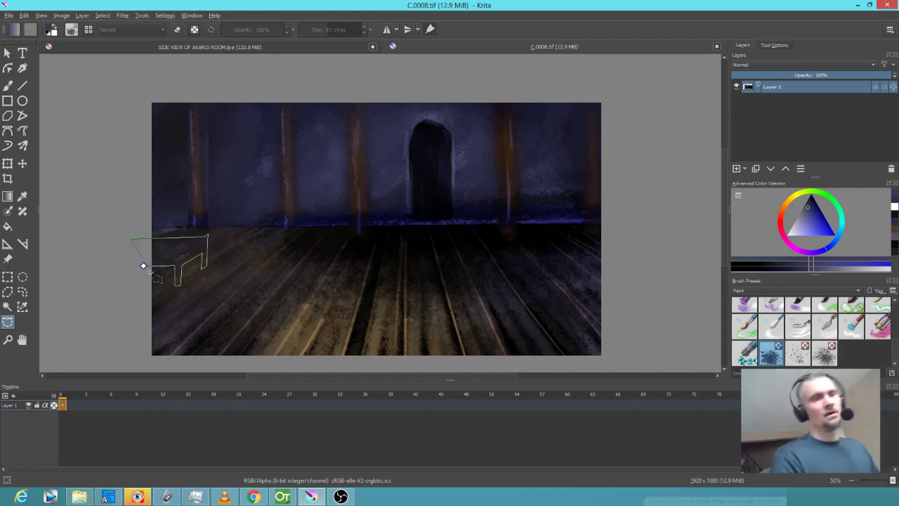
{"action": "double_click", "coordinate": [144, 267]}
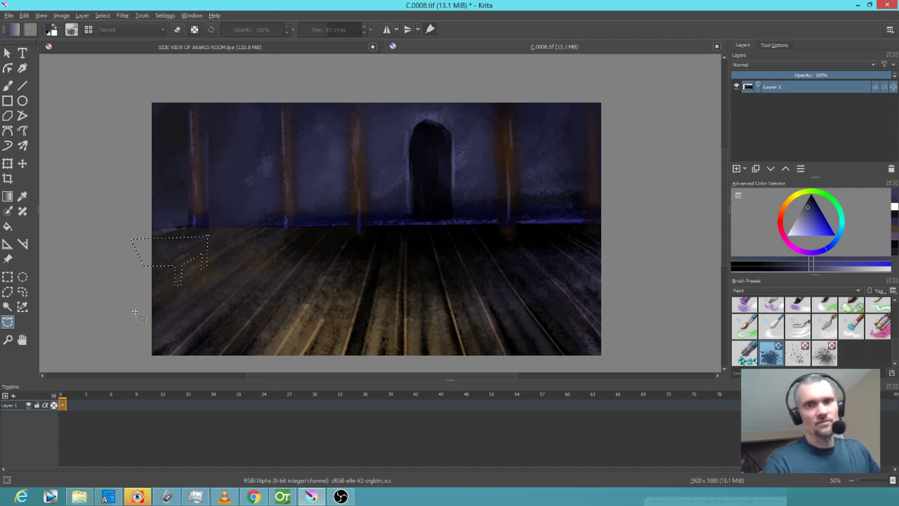
Paint the selected table shape in black with the splat brush, lowering its opacity to 21%, and remove the selection.
{"action": "key", "text": "d"}
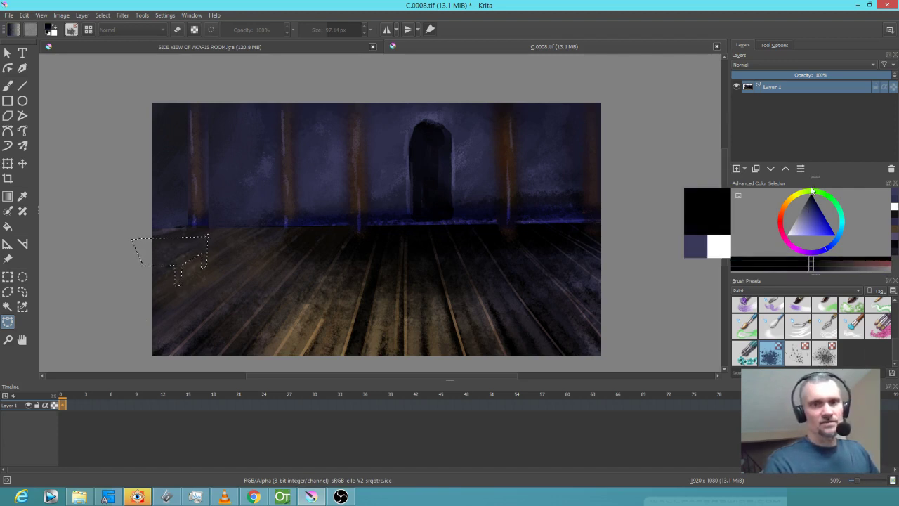
{"action": "key", "text": "b"}
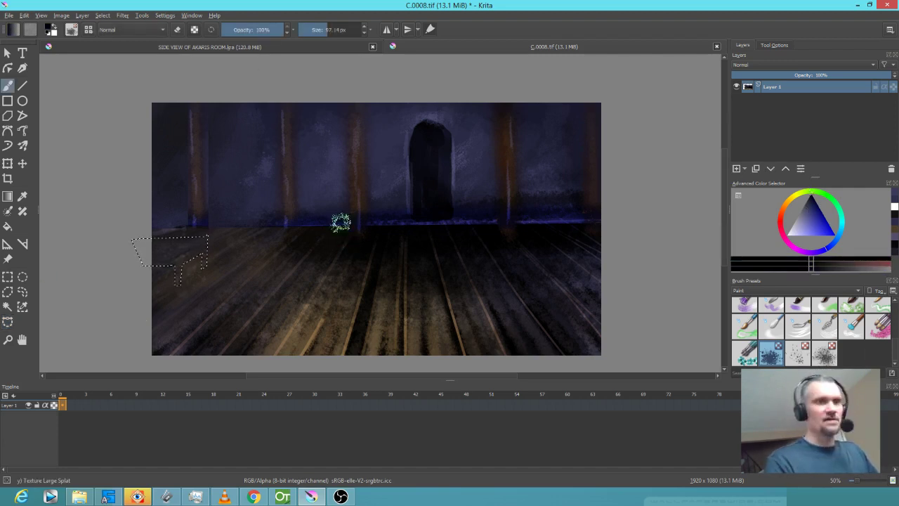
{"action": "left_click_drag", "start_coordinate": [243, 30], "coordinate": [234, 29]}
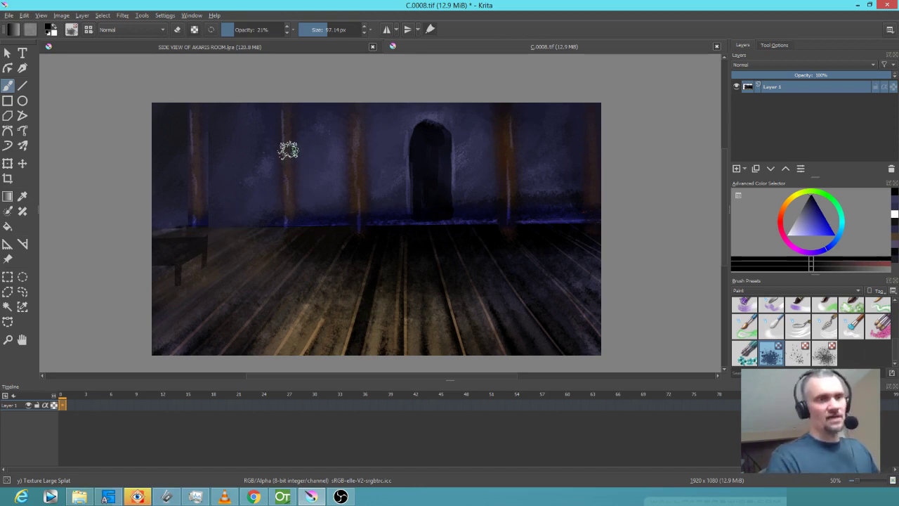
Reduce the brush to 26.04 px, choose a dark red and paint a cloth over the tabletop.
{"action": "left_click_drag", "start_coordinate": [275, 275], "coordinate": [251, 274]}
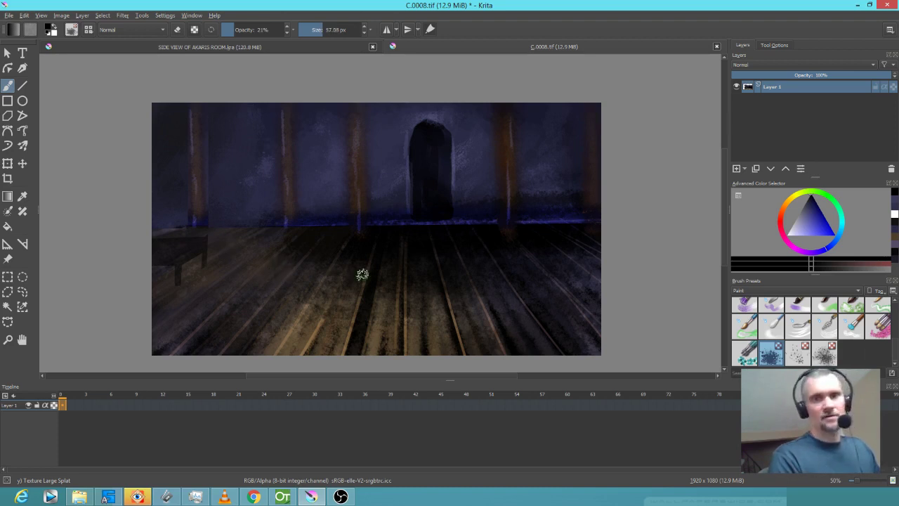
{"action": "left_click", "coordinate": [780, 224]}
{"action": "left_click_drag", "start_coordinate": [827, 221], "coordinate": [816, 207]}
{"action": "mouse_move", "coordinate": [182, 240]}
{"action": "left_mouse_down"}
{"action": "mouse_move", "coordinate": [166, 248]}
{"action": "mouse_move", "coordinate": [183, 240]}
{"action": "mouse_move", "coordinate": [167, 247]}
{"action": "mouse_move", "coordinate": [184, 247]}
{"action": "mouse_move", "coordinate": [167, 244]}
{"action": "left_mouse_up"}
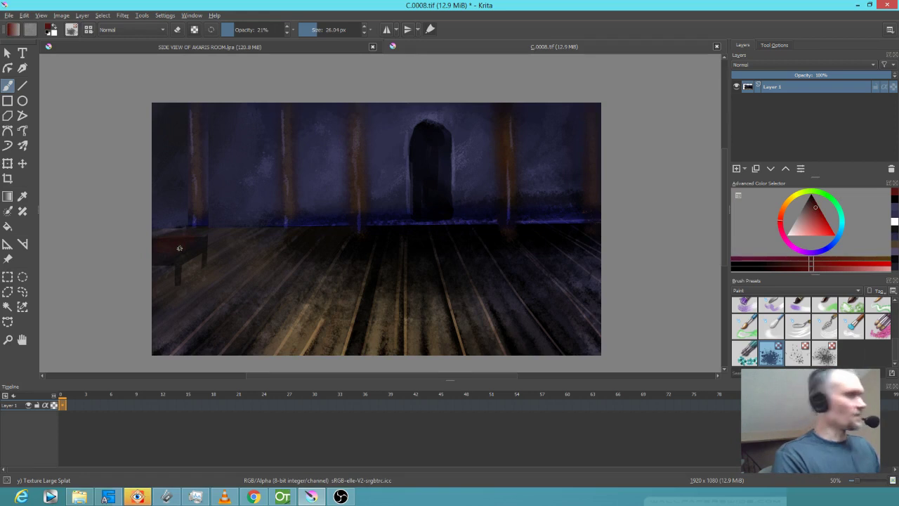
Sample the cloth's dark colour and paint the tablecloth and its hanging side at 100% opacity.
{"action": "left_click", "coordinate": [180, 244], "text": "ctrl"}
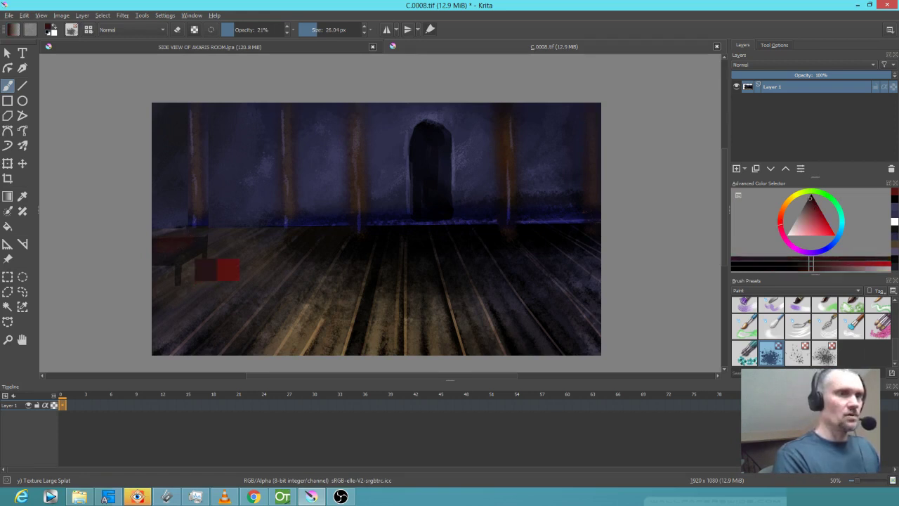
{"action": "left_click_drag", "start_coordinate": [239, 32], "coordinate": [317, 32]}
{"action": "left_click_drag", "start_coordinate": [176, 247], "coordinate": [197, 238]}
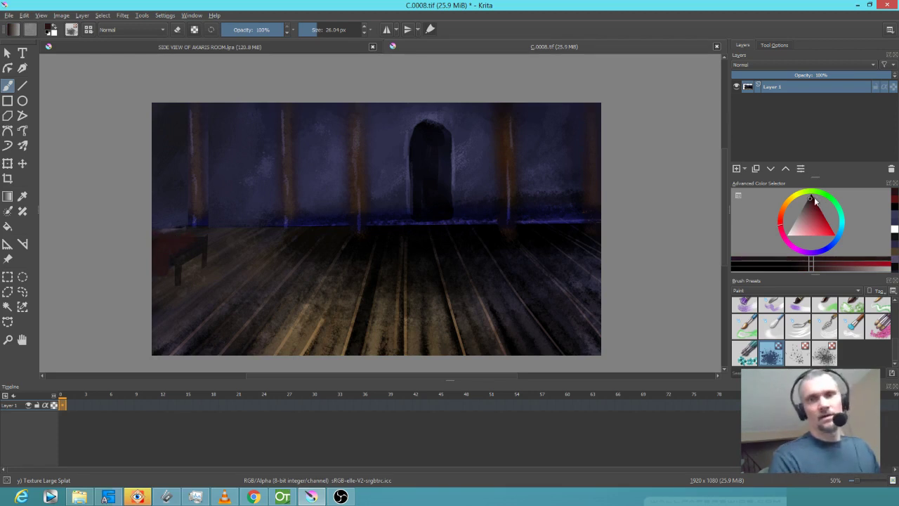
Switch to OpenToonz to look at the battle scene and return to Krita.
{"action": "key", "text": "alt+Tab"}
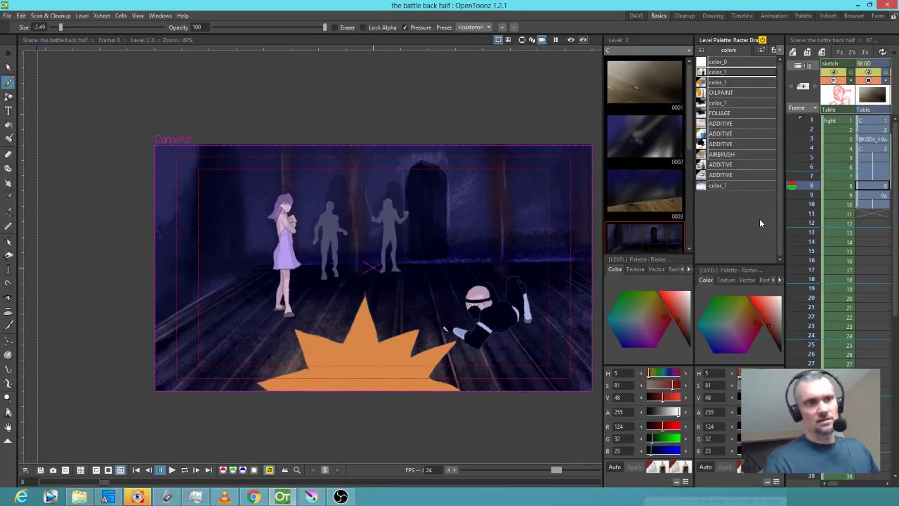
{"action": "key", "text": "alt+Tab"}
{"action": "key", "text": "alt+Tab"}
{"action": "key", "text": "alt+Tab"}
Choose a dark gold colour, make the brush smaller and paint a trim along the tablecloth's edge.
{"action": "left_click", "coordinate": [821, 224]}
{"action": "left_click_drag", "start_coordinate": [821, 223], "coordinate": [812, 206]}
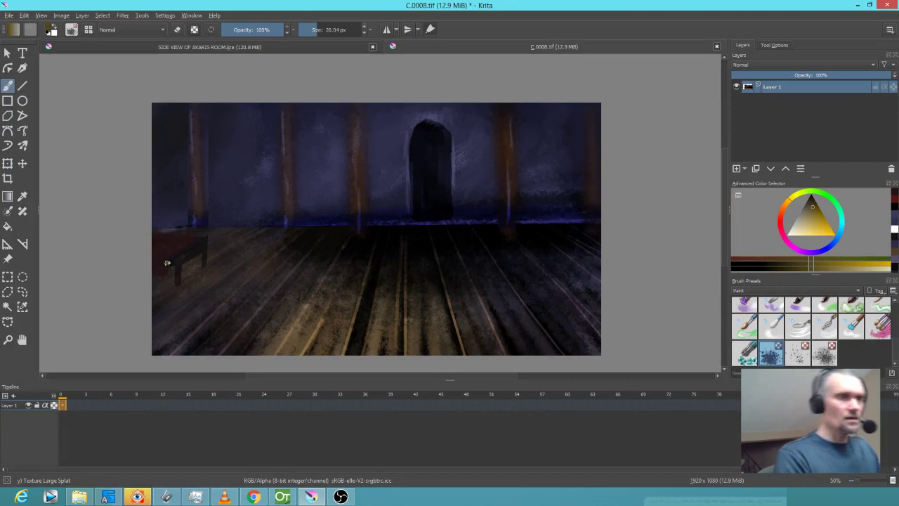
{"action": "key", "text": "bracketleft"}
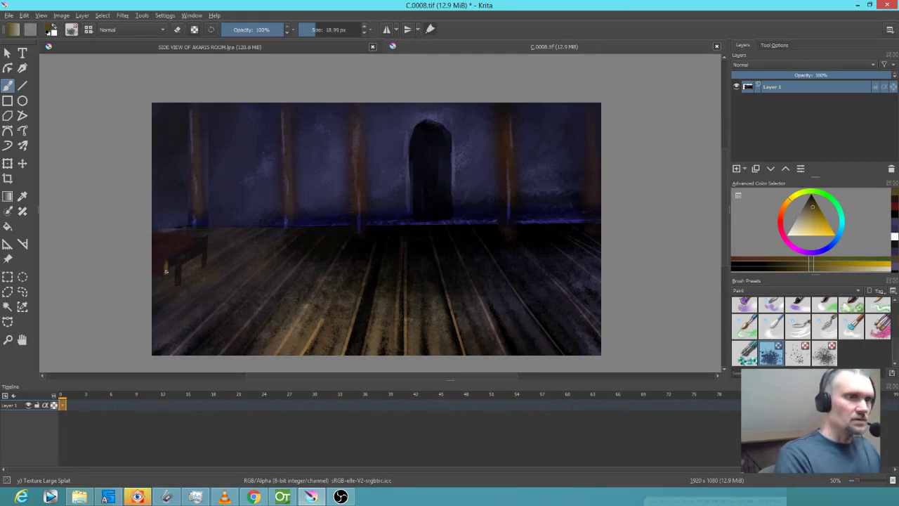
{"action": "left_click_drag", "start_coordinate": [169, 253], "coordinate": [197, 241]}
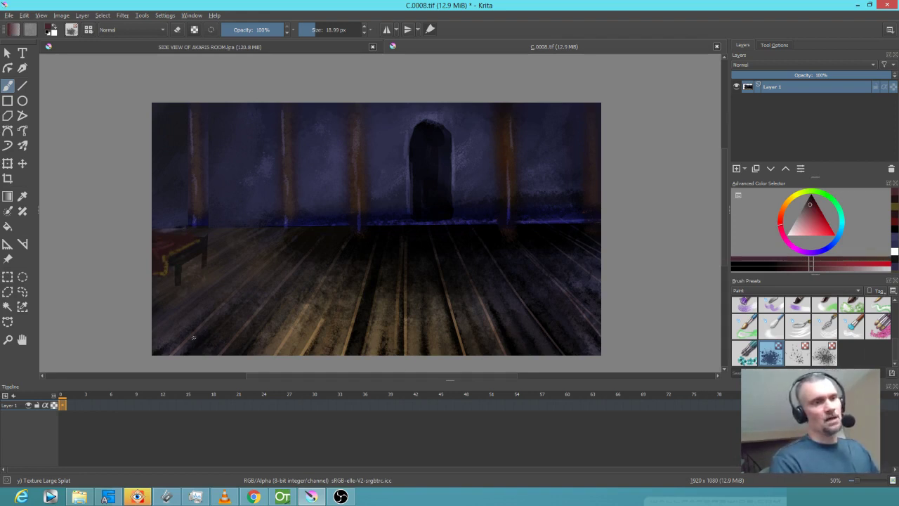
Outline the table and its hanging cloth with the Bezier curve selection.
{"action": "left_click", "coordinate": [7, 321]}
{"action": "left_click", "coordinate": [144, 277]}
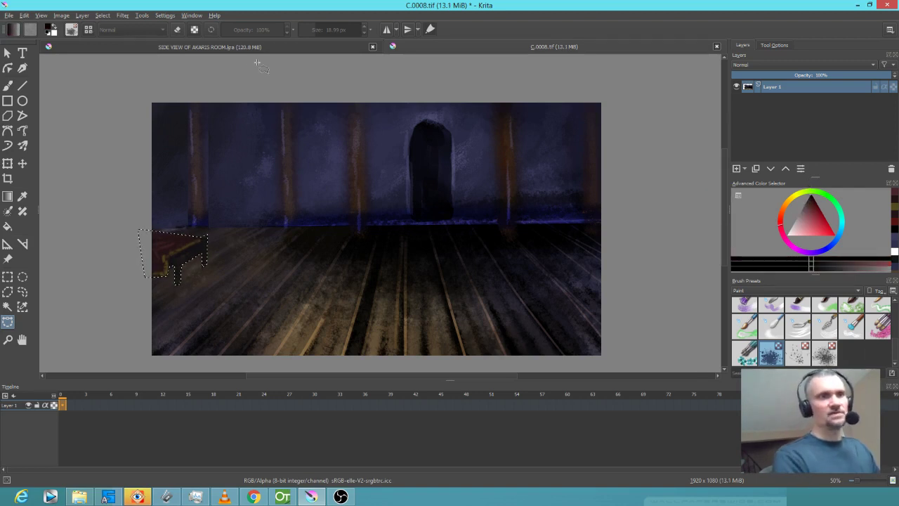
Switch to the brush, reduce its opacity to 22% and invert the table selection.
{"action": "key", "text": "b"}
{"action": "left_click_drag", "start_coordinate": [275, 32], "coordinate": [230, 33]}
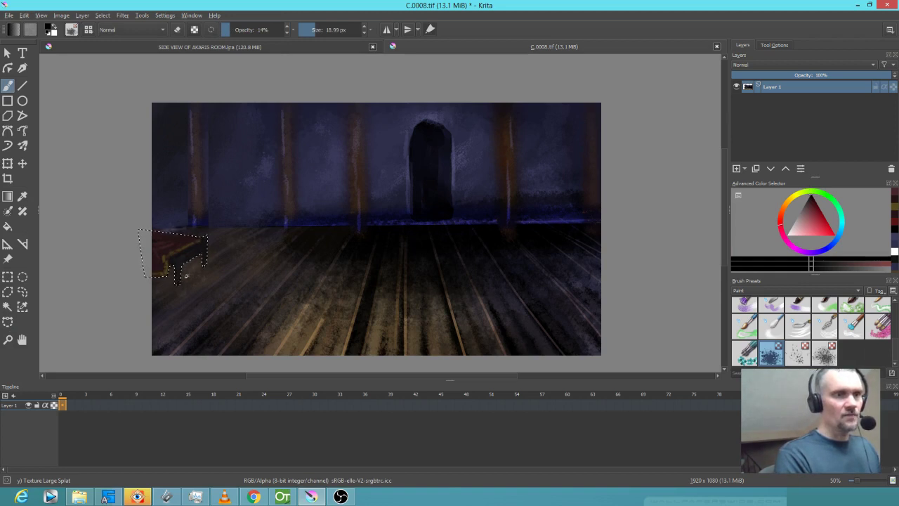
{"action": "left_click", "coordinate": [237, 29]}
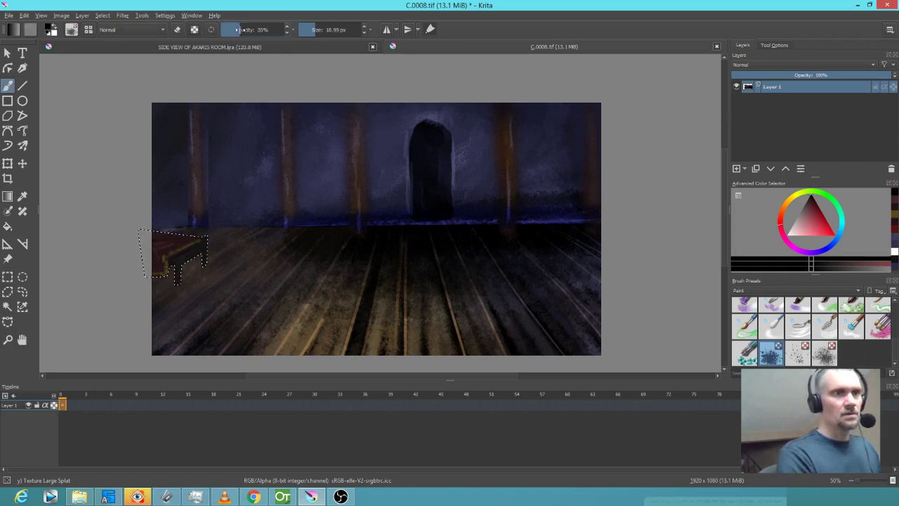
{"action": "left_click", "coordinate": [103, 15]}
{"action": "left_click", "coordinate": [121, 58]}
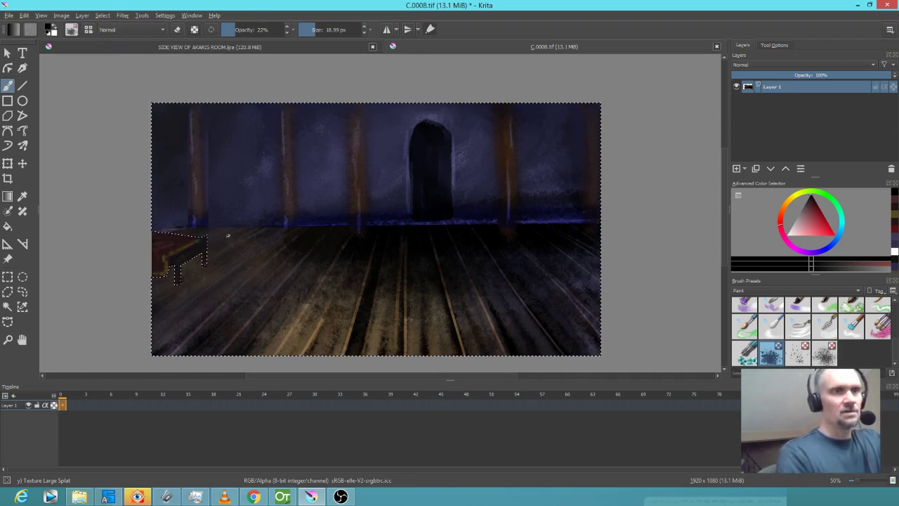
Paint a dark shadow on the floor around the table at 48% opacity and undo the last stroke.
{"action": "left_click_drag", "start_coordinate": [236, 31], "coordinate": [251, 31]}
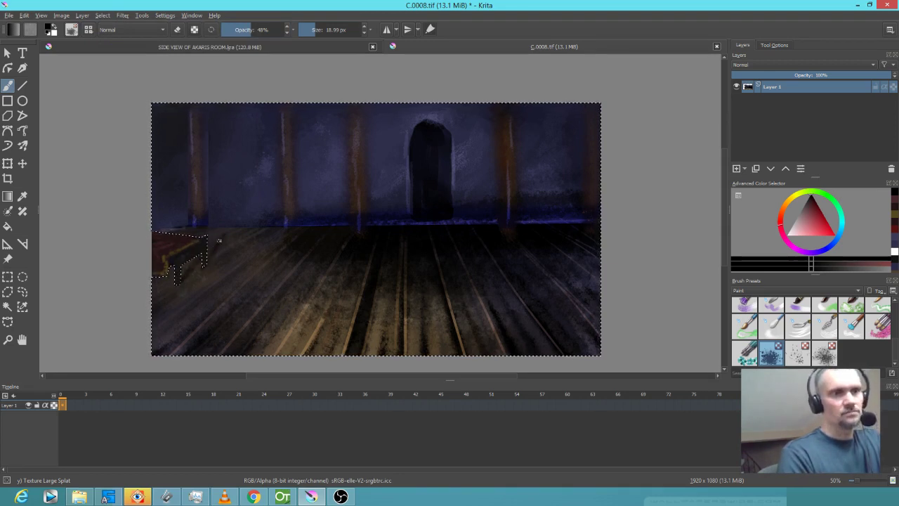
{"action": "mouse_move", "coordinate": [207, 237]}
{"action": "left_mouse_down"}
{"action": "mouse_move", "coordinate": [184, 232]}
{"action": "mouse_move", "coordinate": [210, 240]}
{"action": "mouse_move", "coordinate": [205, 258]}
{"action": "mouse_move", "coordinate": [171, 236]}
{"action": "left_mouse_up"}
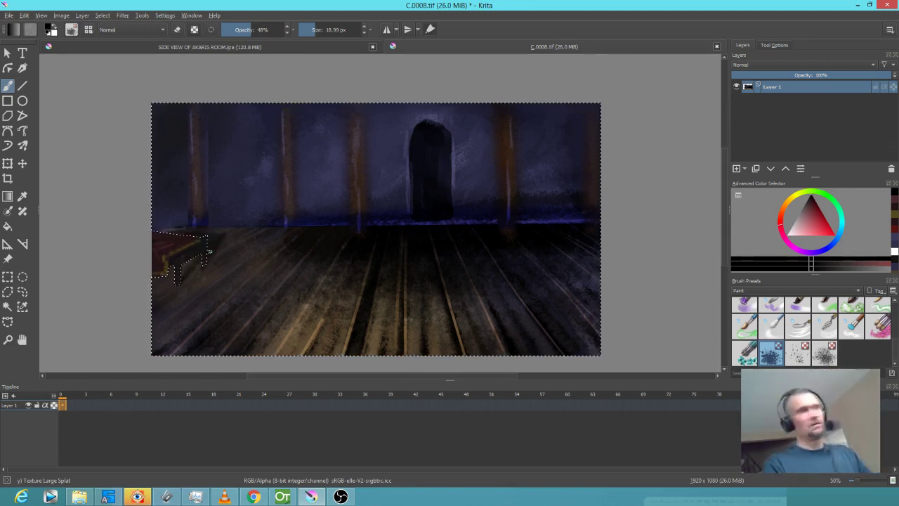
{"action": "key", "text": "ctrl+z"}
Sample a dark colour from the leftmost pillar and paint over the bases of the two leftmost pillars.
{"action": "left_click", "coordinate": [200, 201], "text": "ctrl"}
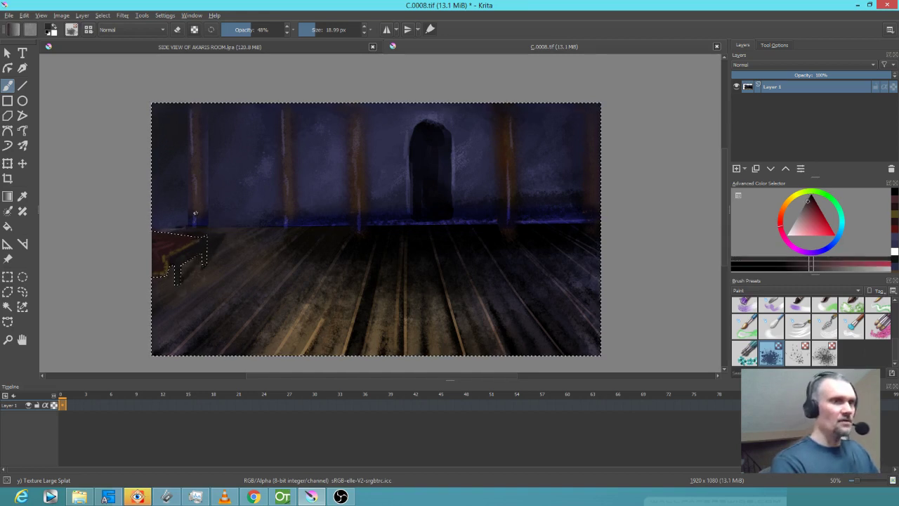
{"action": "left_click_drag", "start_coordinate": [192, 208], "coordinate": [199, 212]}
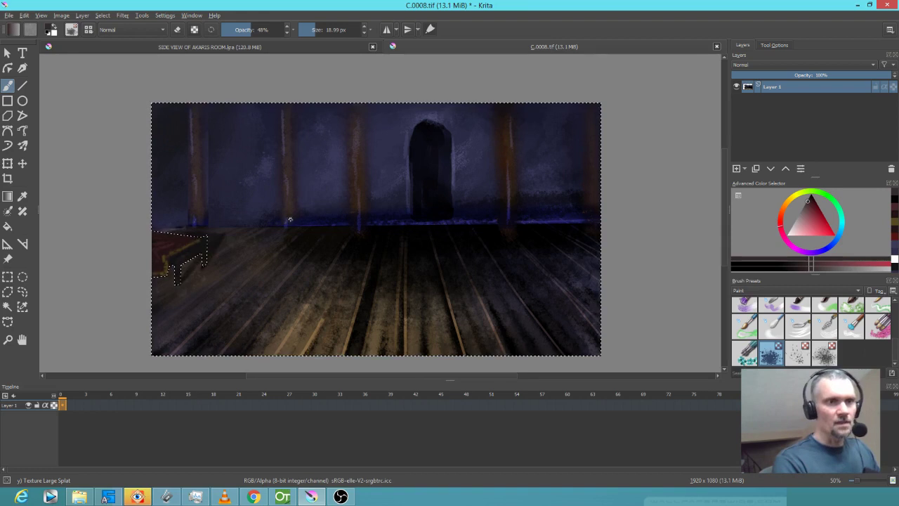
{"action": "left_click_drag", "start_coordinate": [299, 226], "coordinate": [294, 207]}
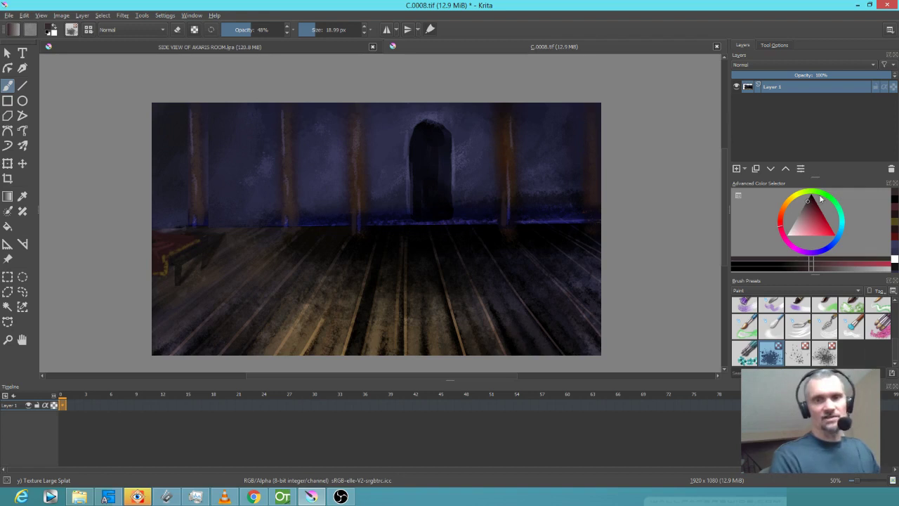
Sample the table frame's dark colour, adjust its shade and paint the frame and legs, raising the brush opacity to 100%.
{"action": "left_click", "coordinate": [182, 259], "text": "ctrl"}
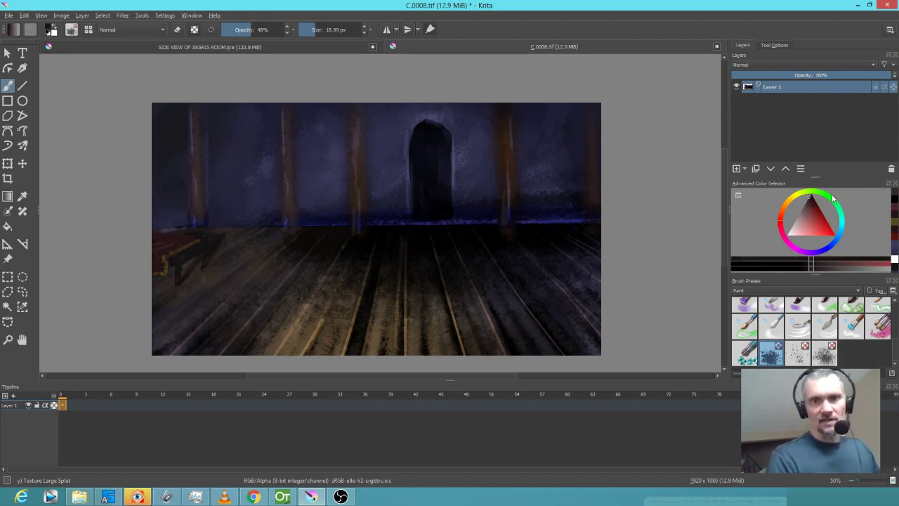
{"action": "left_click", "coordinate": [830, 264]}
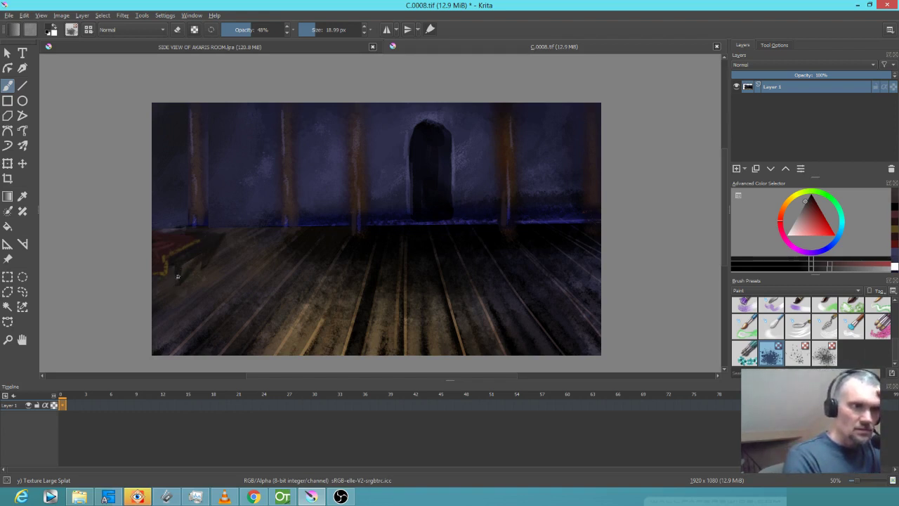
{"action": "left_click", "coordinate": [266, 29]}
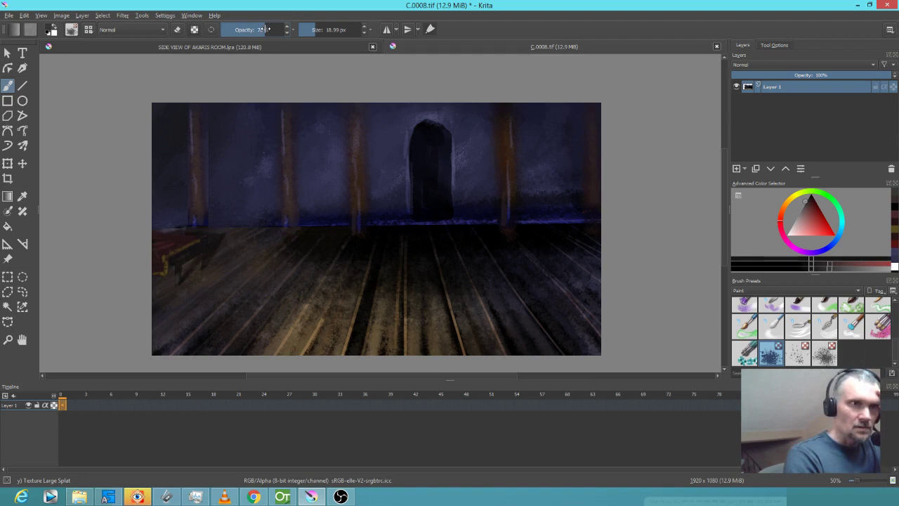
{"action": "left_click_drag", "start_coordinate": [269, 30], "coordinate": [293, 33]}
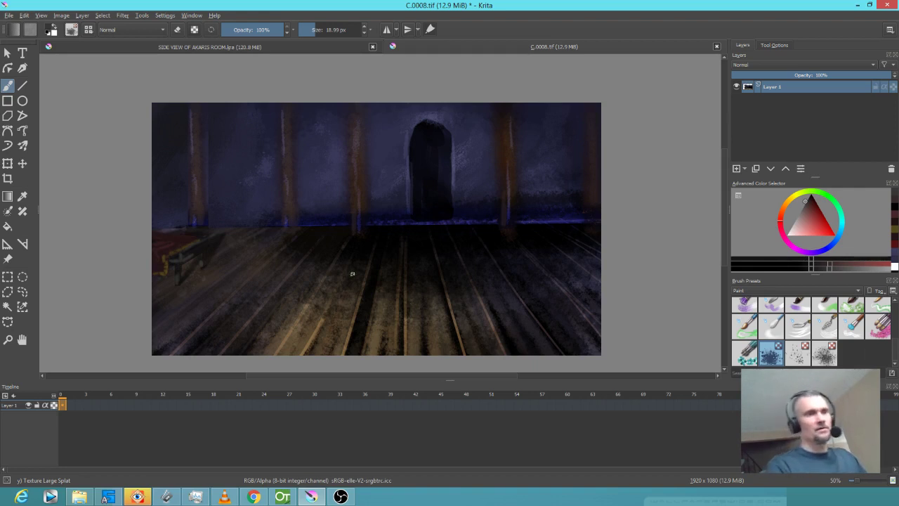
Sample the tablecloth's red, choose a lighter muted shade and paint highlights on the hanging cloth.
{"action": "left_click", "coordinate": [163, 250], "text": "ctrl"}
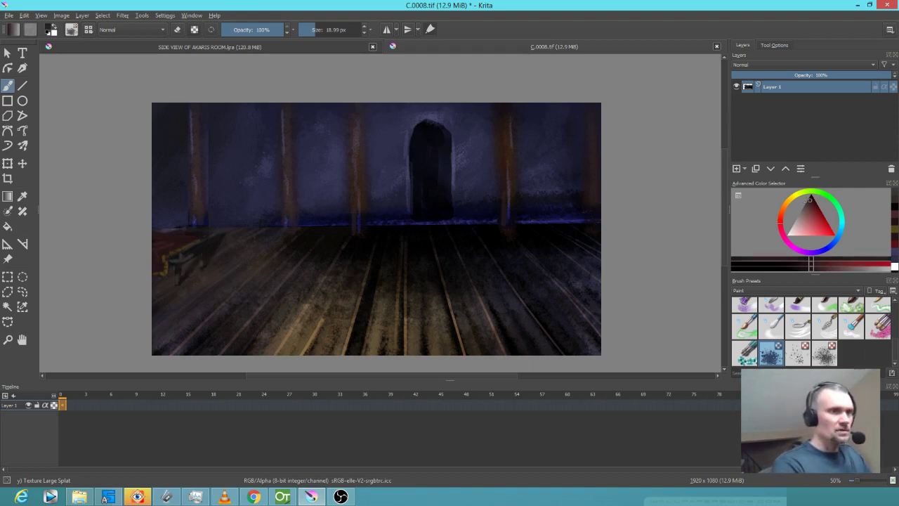
{"action": "left_click_drag", "start_coordinate": [157, 259], "coordinate": [159, 260]}
{"action": "left_click", "coordinate": [807, 205]}
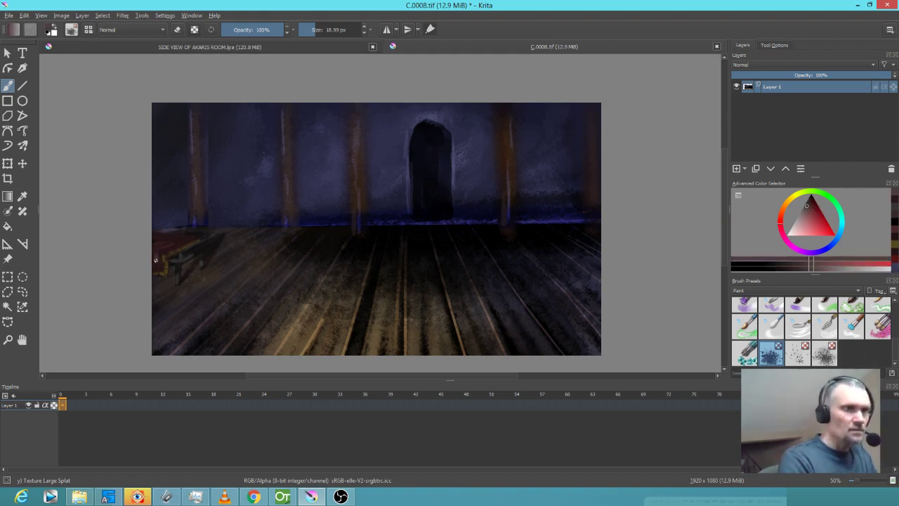
{"action": "left_click_drag", "start_coordinate": [156, 255], "coordinate": [154, 272]}
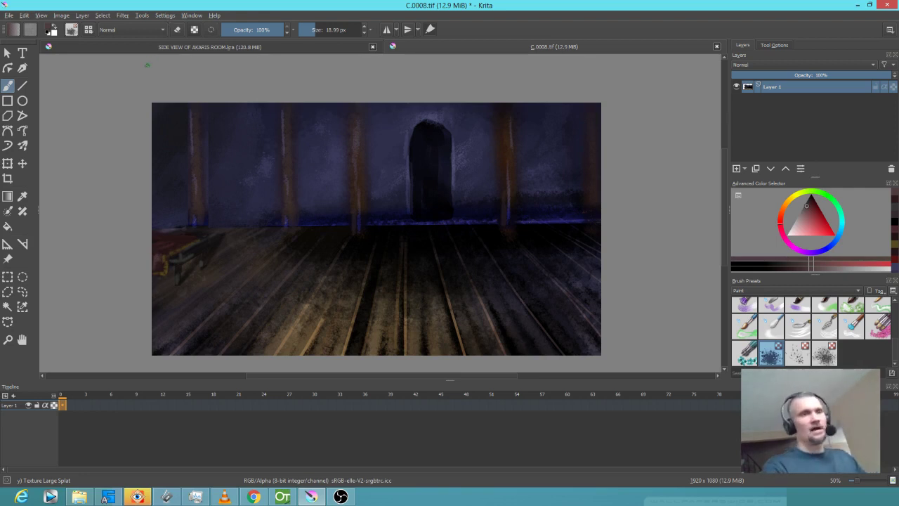
Save C.0008.tif with the current TIFF export options.
{"action": "left_click", "coordinate": [12, 18]}
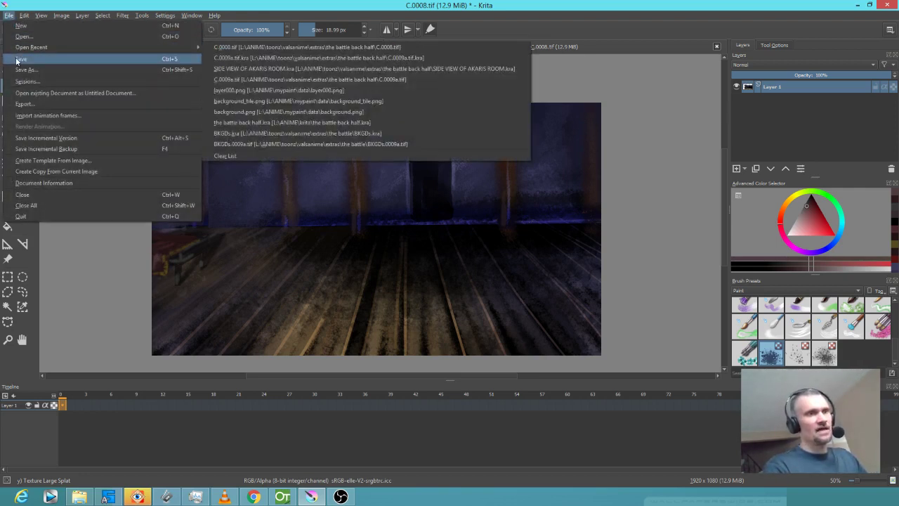
{"action": "left_click", "coordinate": [19, 59]}
{"action": "left_click", "coordinate": [502, 369]}
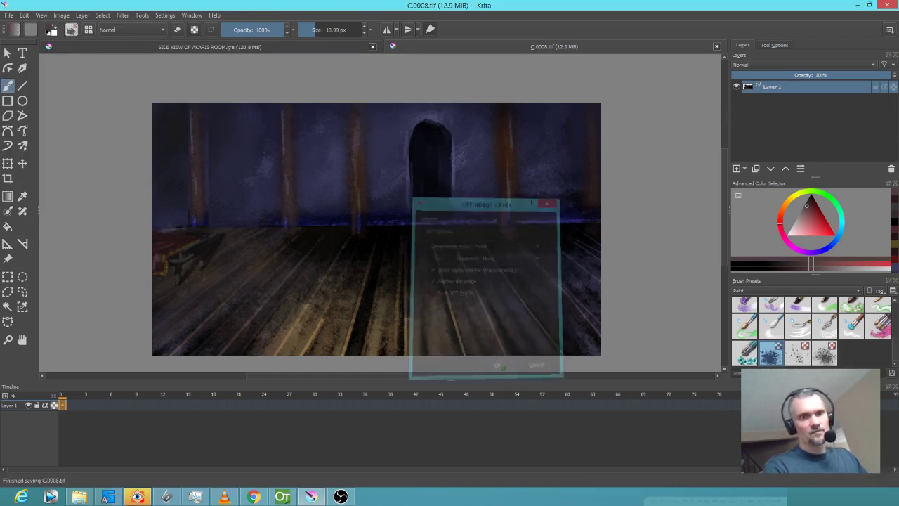
Switch to OpenToonz, reload the recent scene the battle back half.tnz and examine frame 8 with the whole camera area in view.
{"action": "left_click", "coordinate": [281, 497]}
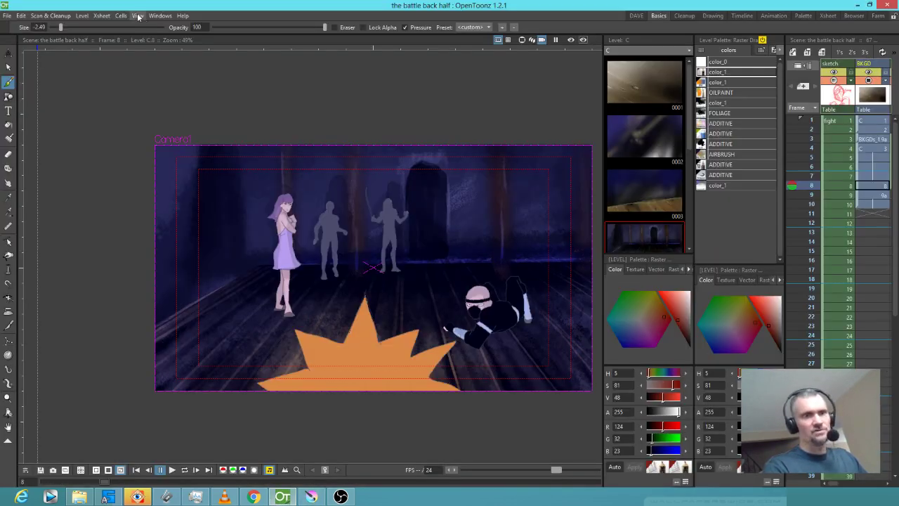
{"action": "left_click", "coordinate": [6, 16]}
{"action": "mouse_move", "coordinate": [34, 76]}
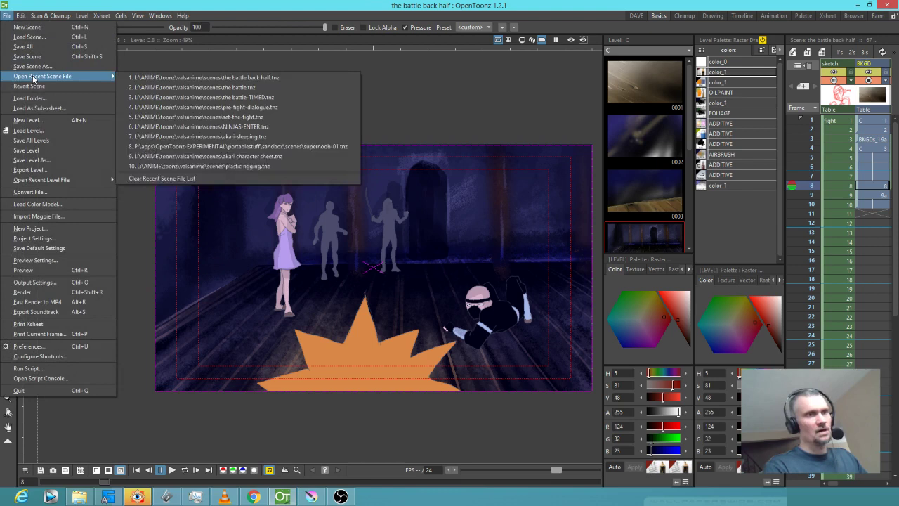
{"action": "left_click", "coordinate": [202, 80]}
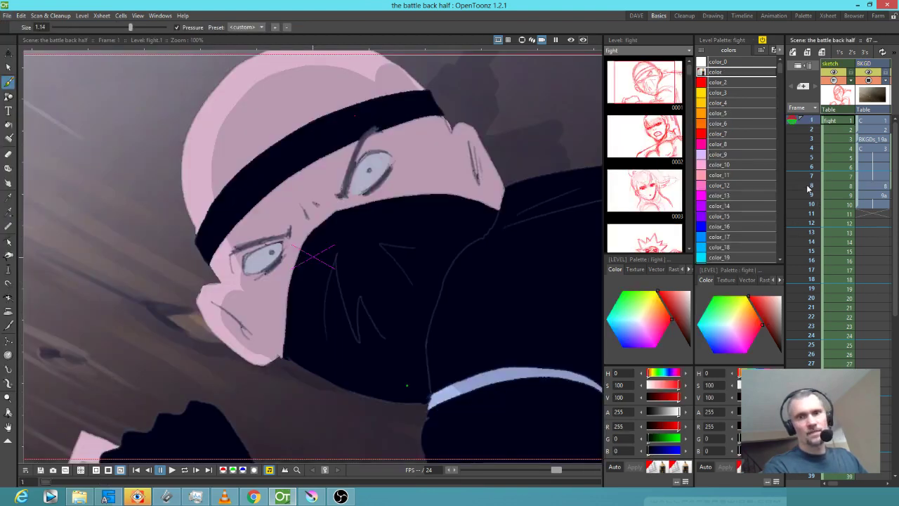
{"action": "left_click", "coordinate": [809, 187]}
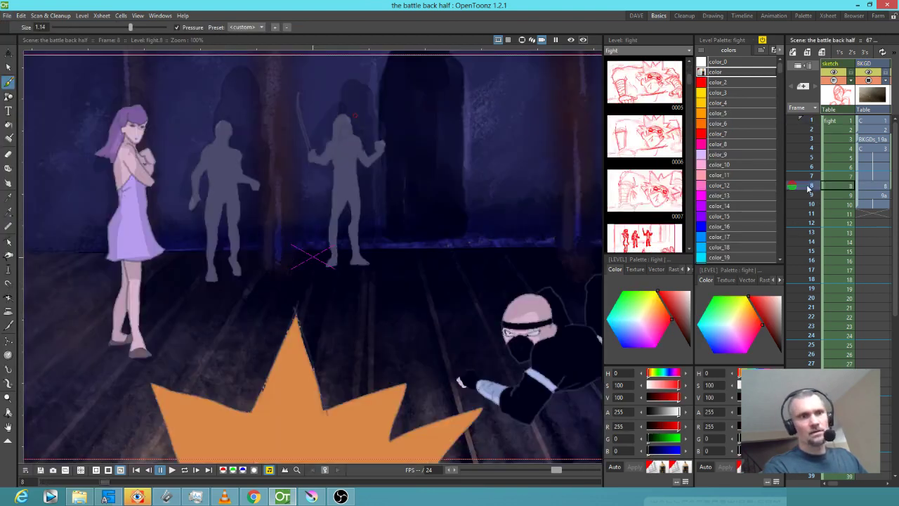
{"action": "scroll", "coordinate": [302, 254], "scroll_direction": "down", "scroll_amount": 5}
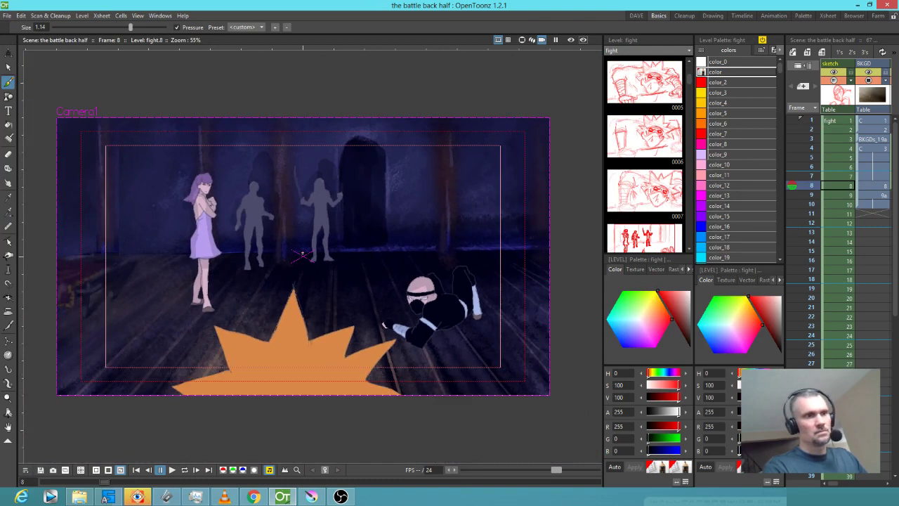
{"action": "scroll", "coordinate": [328, 251], "scroll_direction": "up", "scroll_amount": 1}
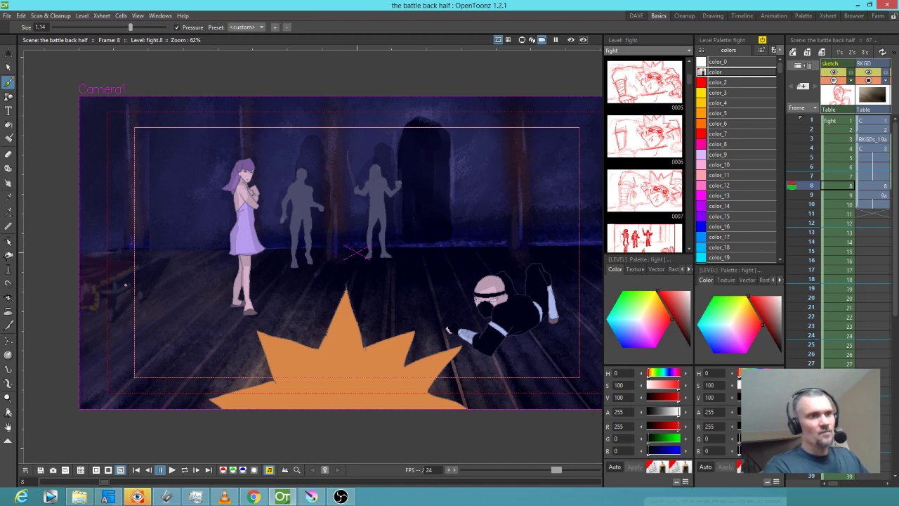
Return to Krita, choose black, reduce the brush to 6.45 px and darken the underside and legs of the table.
{"action": "left_click", "coordinate": [311, 496]}
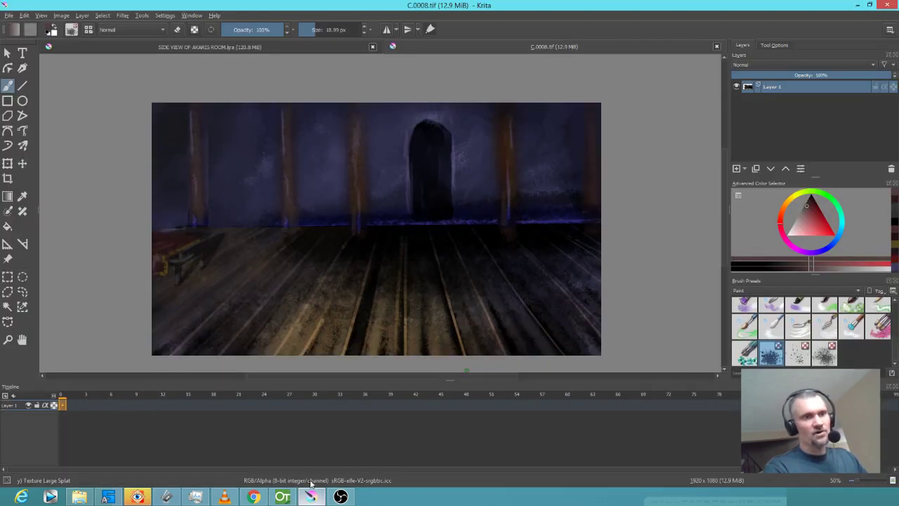
{"action": "scroll", "coordinate": [196, 264], "scroll_direction": "up", "scroll_amount": 2}
{"action": "scroll", "coordinate": [198, 263], "scroll_direction": "up", "scroll_amount": 1}
{"action": "scroll", "coordinate": [199, 262], "scroll_direction": "down", "scroll_amount": 1}
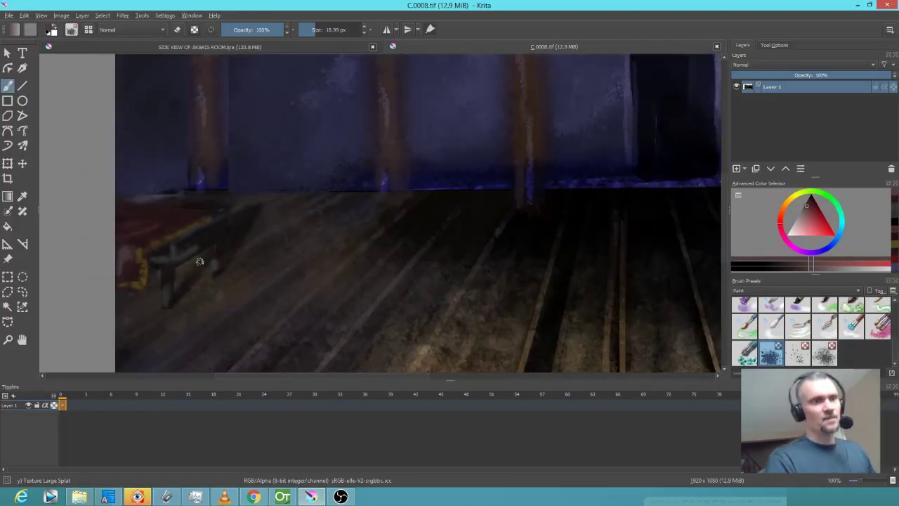
{"action": "left_click", "coordinate": [811, 196]}
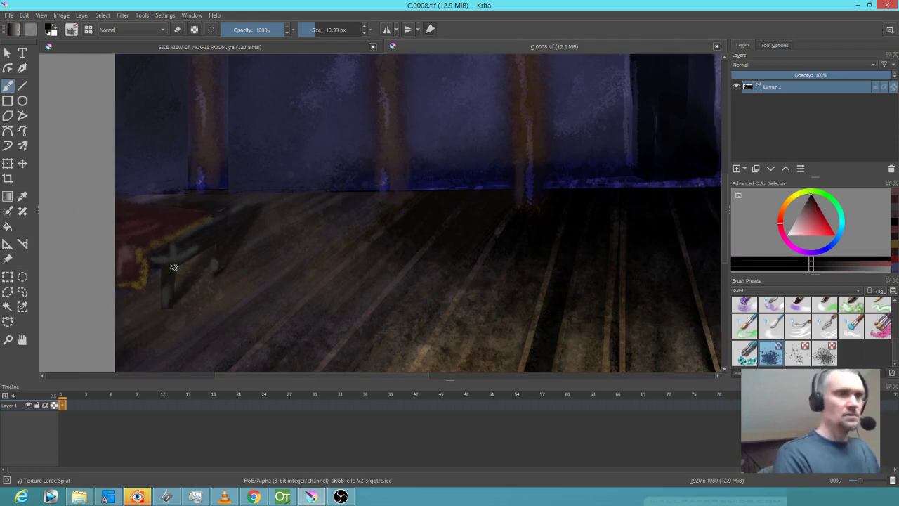
{"action": "mouse_move", "coordinate": [168, 269]}
{"action": "left_mouse_down"}
{"action": "mouse_move", "coordinate": [185, 283]}
{"action": "mouse_move", "coordinate": [173, 269]}
{"action": "mouse_move", "coordinate": [173, 294]}
{"action": "mouse_move", "coordinate": [182, 257]}
{"action": "left_mouse_up"}
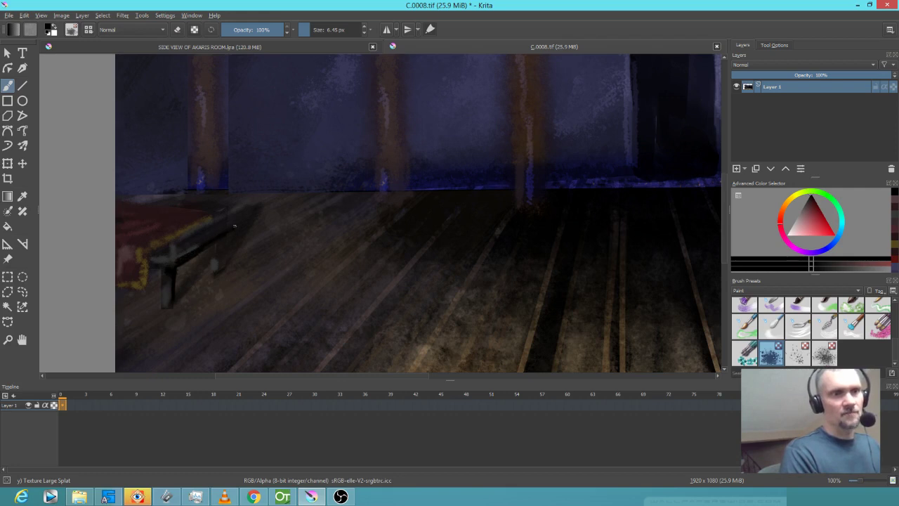
{"action": "left_click_drag", "start_coordinate": [216, 252], "coordinate": [215, 243]}
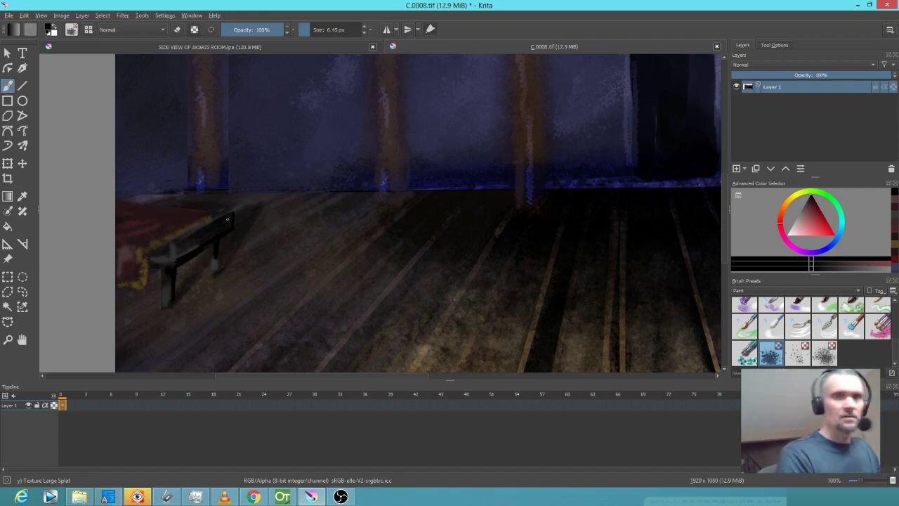
Choose a light greyish pink, paint thin highlights along the table's edge and leg, and save C.0008.tif.
{"action": "left_click", "coordinate": [791, 232]}
{"action": "left_click_drag", "start_coordinate": [173, 243], "coordinate": [203, 225]}
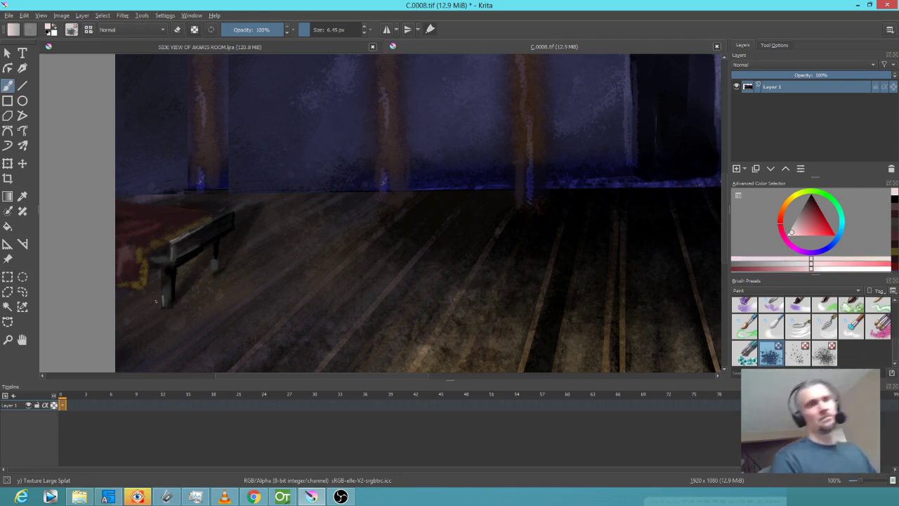
{"action": "key", "text": "ctrl+s"}
{"action": "left_click", "coordinate": [497, 367]}
Switch to OpenToonz, reload the battle back half.tnz, compare frames 8 and 9, and return to Krita.
{"action": "left_click", "coordinate": [283, 497]}
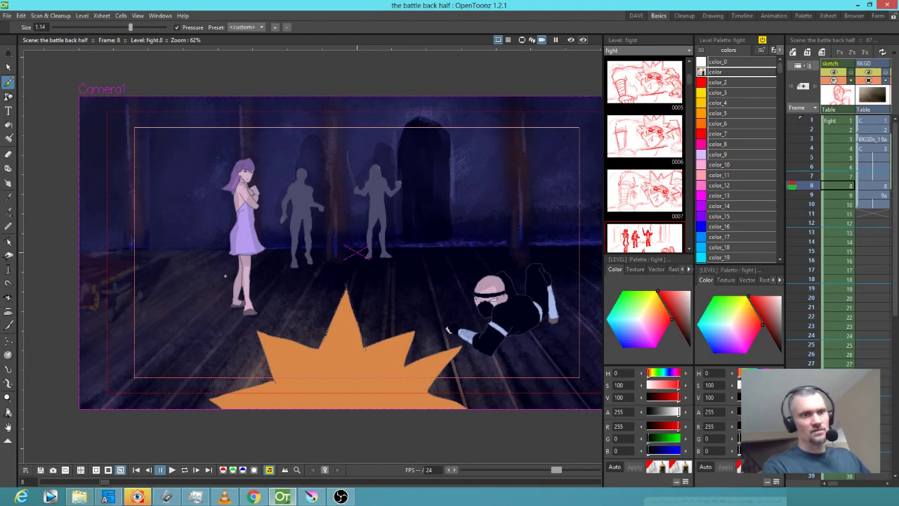
{"action": "left_click", "coordinate": [6, 16]}
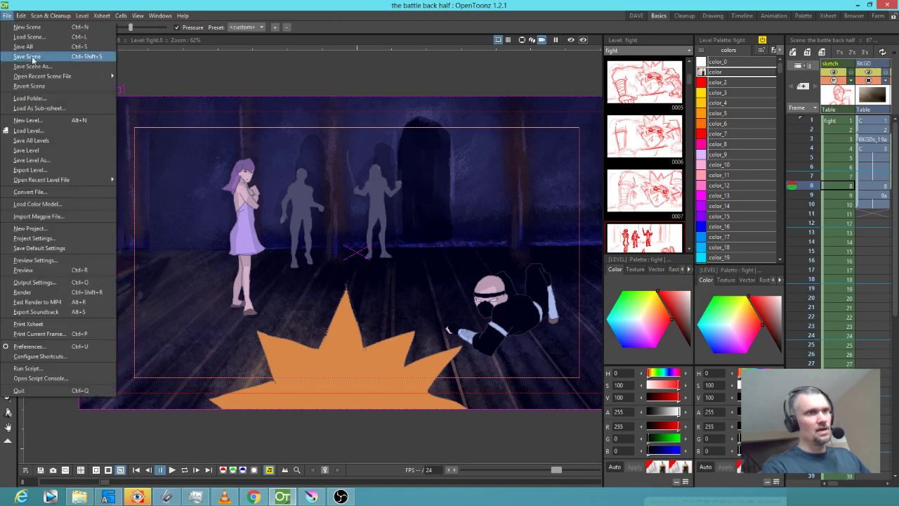
{"action": "mouse_move", "coordinate": [35, 80]}
{"action": "left_click", "coordinate": [155, 80]}
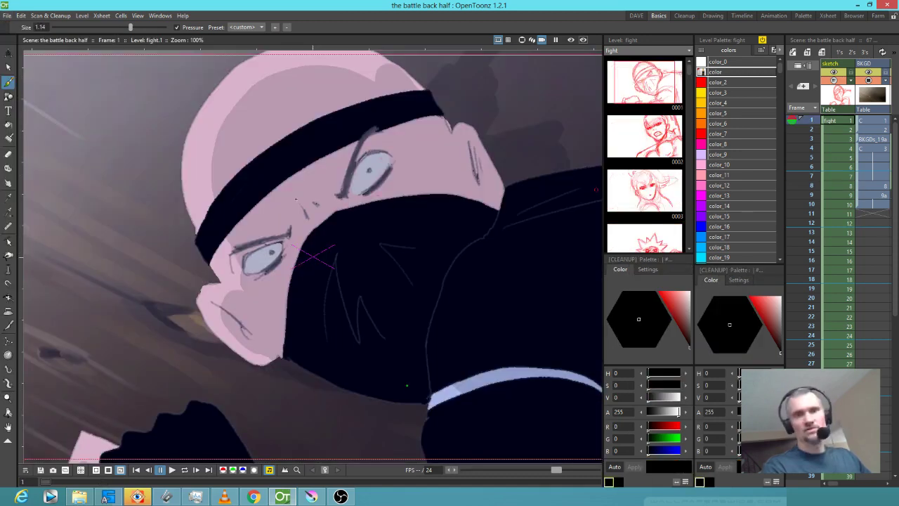
{"action": "scroll", "coordinate": [296, 199], "scroll_direction": "down", "scroll_amount": 3}
{"action": "left_click", "coordinate": [840, 186]}
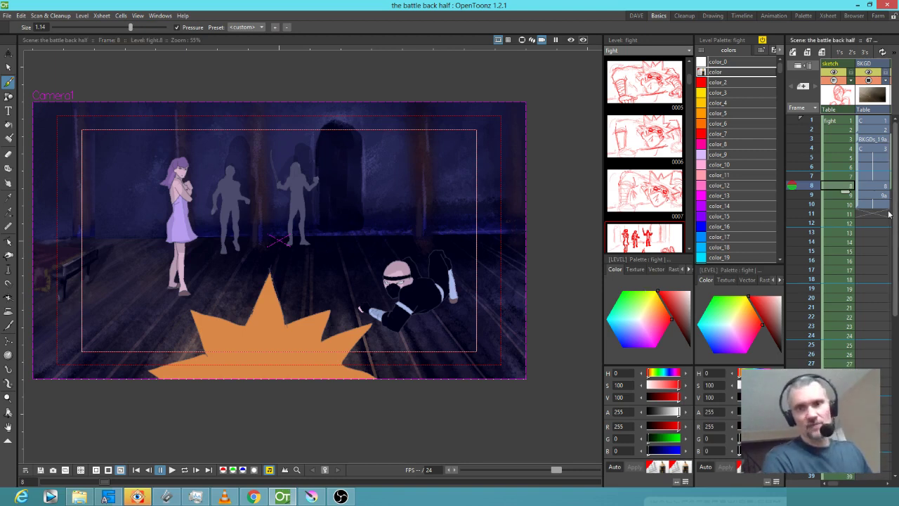
{"action": "left_click", "coordinate": [863, 196]}
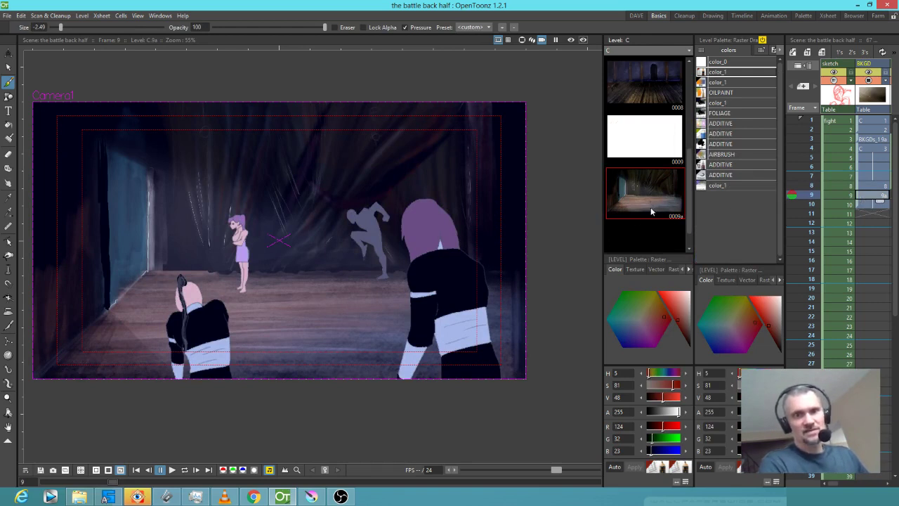
{"action": "left_click", "coordinate": [311, 497]}
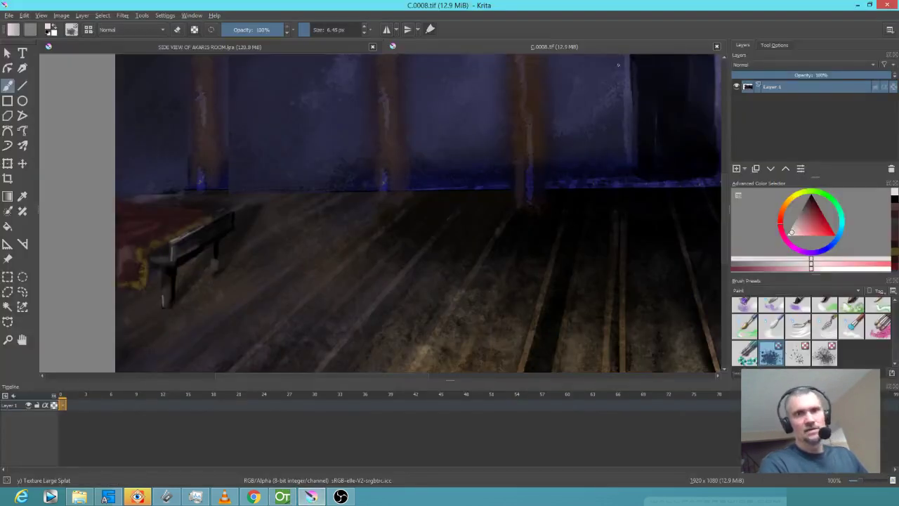
Close C.0008.tif and examine the SIDE VIEW OF AKARIS ROOM.kra painting with the whole canvas in view.
{"action": "left_click", "coordinate": [717, 46]}
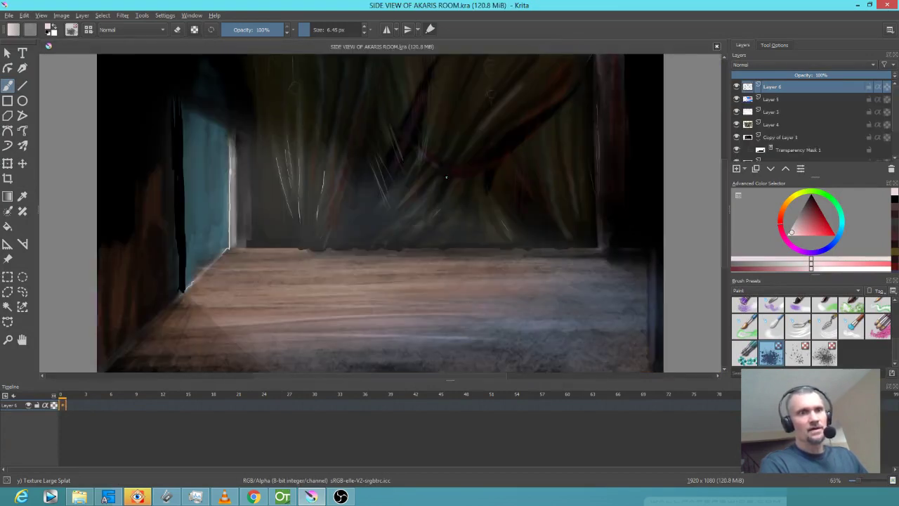
{"action": "left_click_drag", "start_coordinate": [455, 223], "coordinate": [443, 238]}
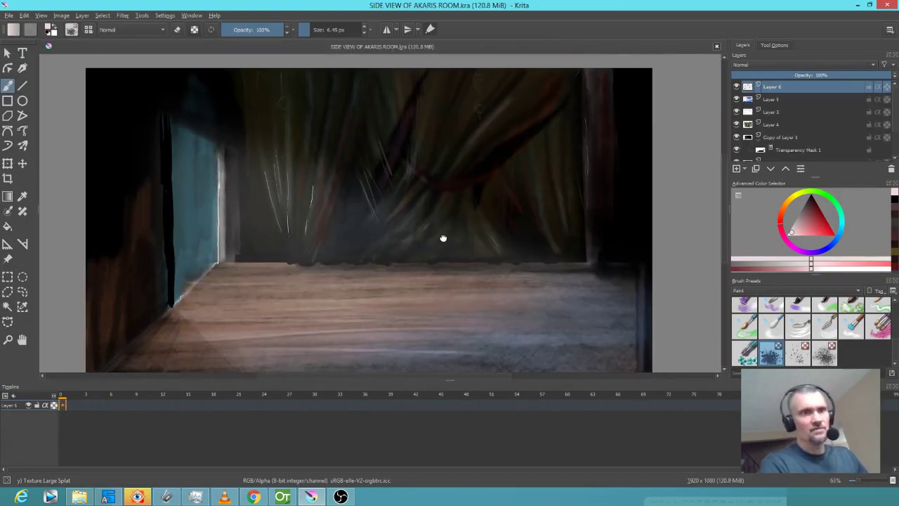
{"action": "scroll", "coordinate": [445, 230], "scroll_direction": "down", "scroll_amount": 1}
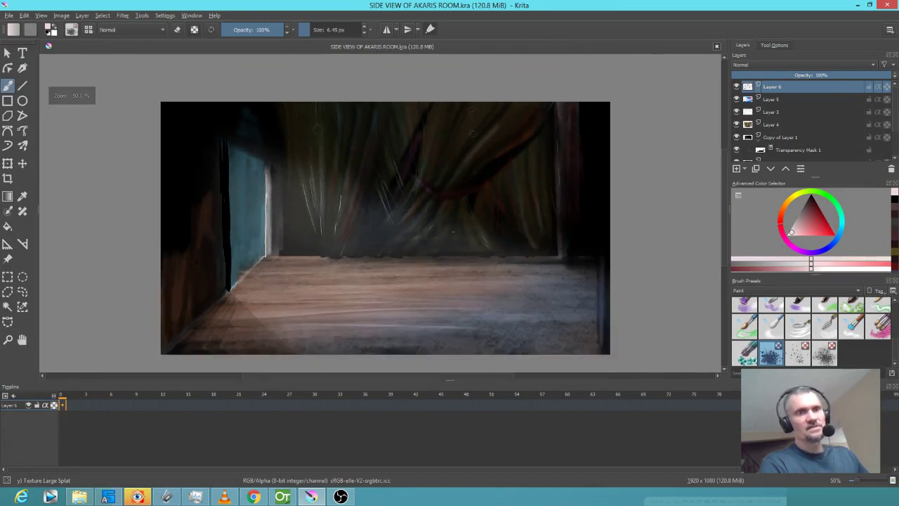
{"action": "scroll", "coordinate": [453, 231], "scroll_direction": "up", "scroll_amount": 1}
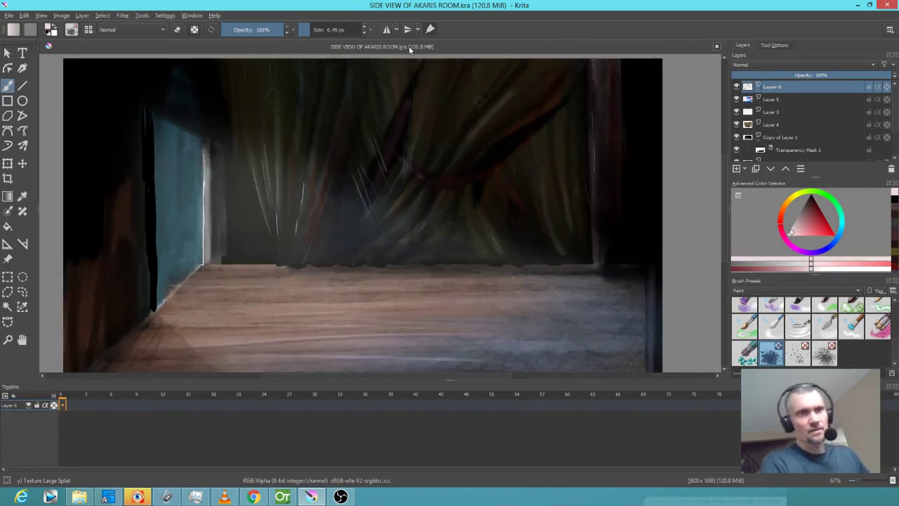
{"action": "scroll", "coordinate": [414, 214], "scroll_direction": "down", "scroll_amount": 1}
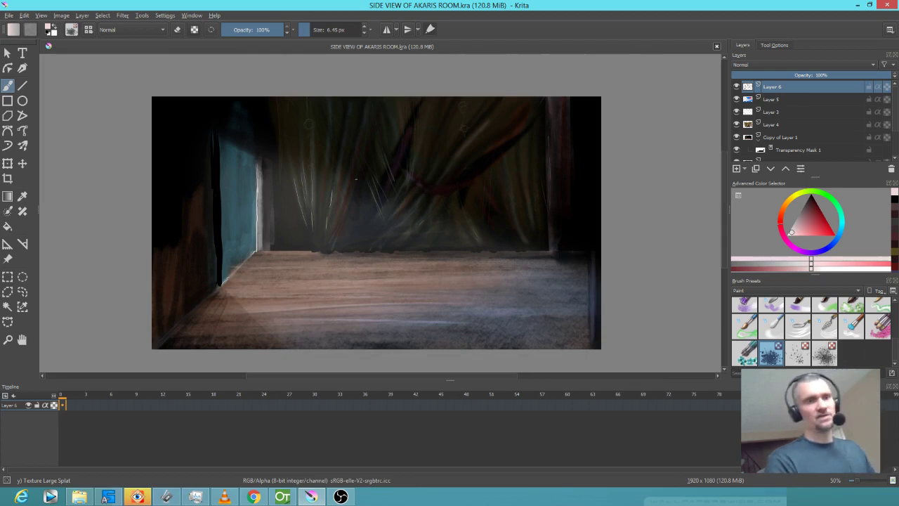
Outline the curtained back wall with a freehand selection and try to move it upward on Layer 6.
{"action": "key", "text": "l"}
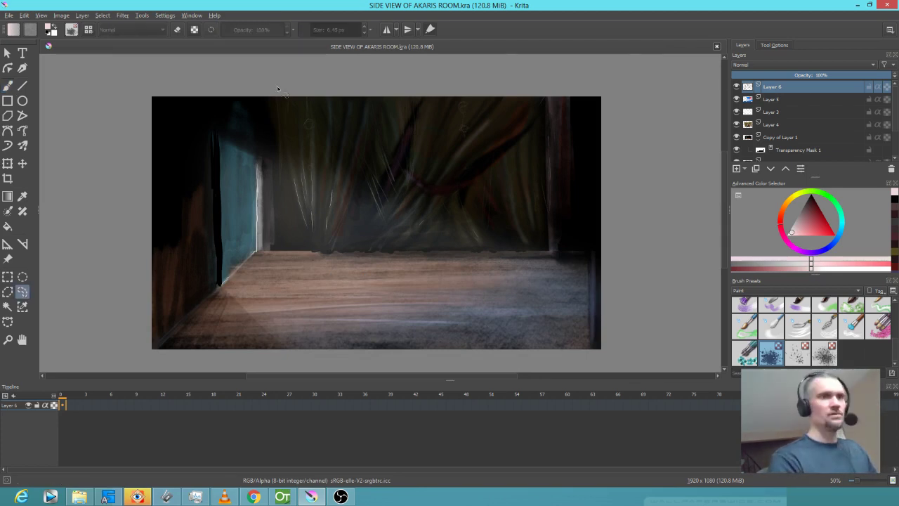
{"action": "mouse_move", "coordinate": [255, 89]}
{"action": "left_mouse_down"}
{"action": "mouse_move", "coordinate": [302, 245]}
{"action": "mouse_move", "coordinate": [372, 252]}
{"action": "mouse_move", "coordinate": [534, 245]}
{"action": "mouse_move", "coordinate": [539, 236]}
{"action": "mouse_move", "coordinate": [551, 244]}
{"action": "mouse_move", "coordinate": [588, 242]}
{"action": "mouse_move", "coordinate": [628, 197]}
{"action": "mouse_move", "coordinate": [631, 103]}
{"action": "mouse_move", "coordinate": [499, 63]}
{"action": "mouse_move", "coordinate": [295, 64]}
{"action": "mouse_move", "coordinate": [242, 75]}
{"action": "left_mouse_up"}
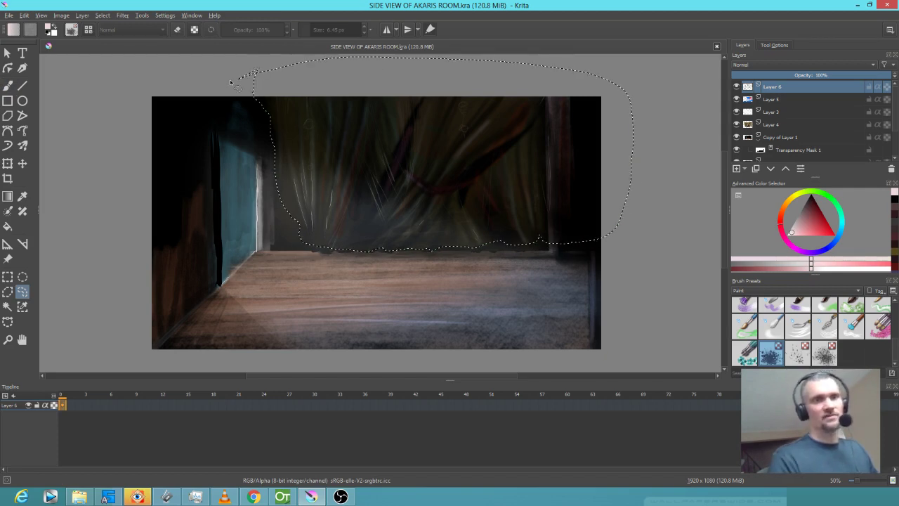
{"action": "key", "text": "ctrl+t"}
{"action": "left_click_drag", "start_coordinate": [401, 219], "coordinate": [398, 193]}
{"action": "key", "text": "ctrl+z"}
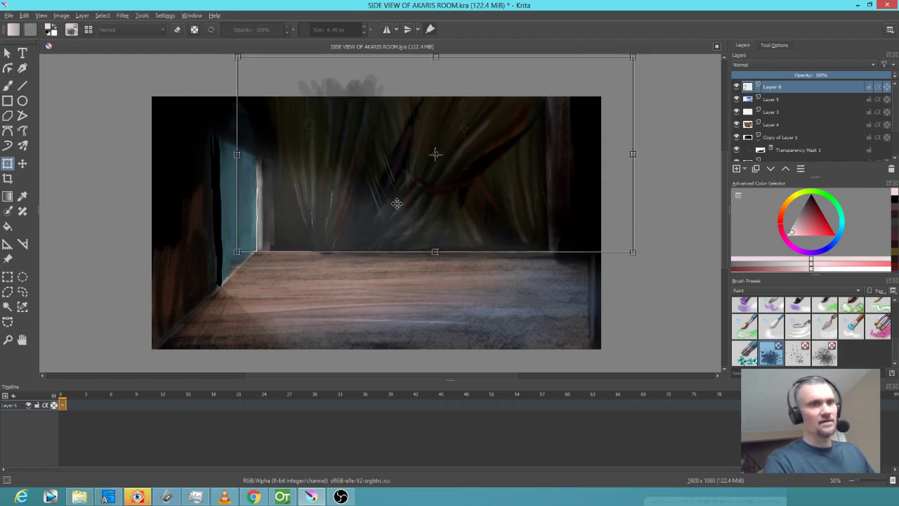
Add Layer 5, Layer 3, Layer 4, Copy of Layer 1 and Layer 1 to the layer selection and try to transform the outlined curtain area.
{"action": "left_click", "coordinate": [772, 100], "text": "ctrl"}
{"action": "left_click", "coordinate": [774, 114], "text": "ctrl"}
{"action": "left_click", "coordinate": [775, 124], "text": "ctrl"}
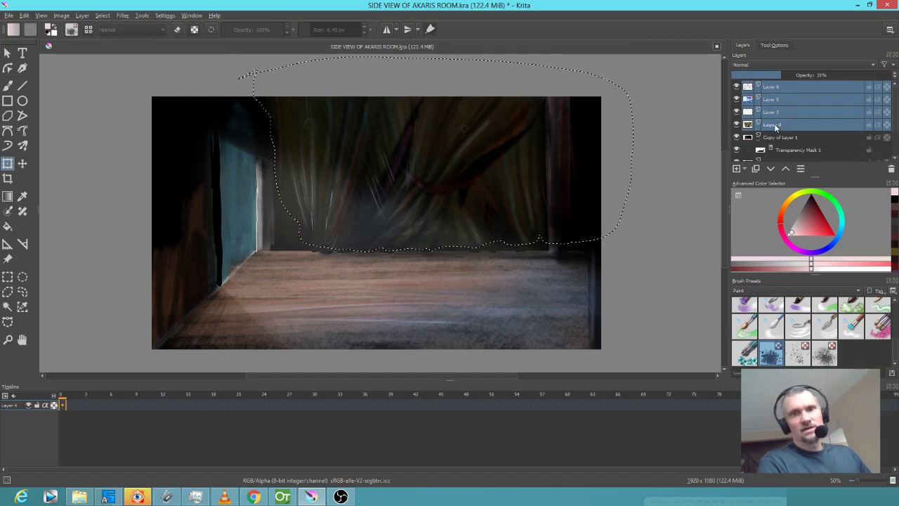
{"action": "left_click", "coordinate": [782, 139], "text": "ctrl"}
{"action": "scroll", "coordinate": [779, 139], "scroll_direction": "down", "scroll_amount": 1}
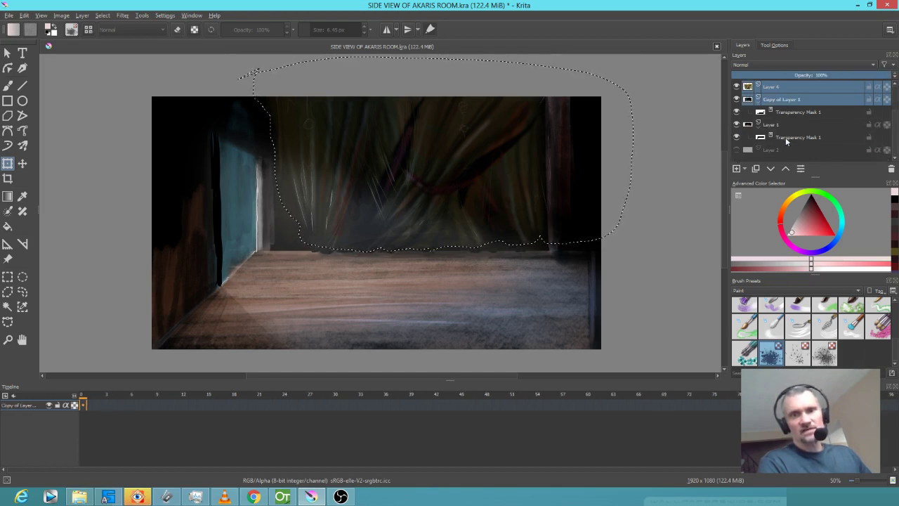
{"action": "left_click", "coordinate": [776, 125], "text": "ctrl"}
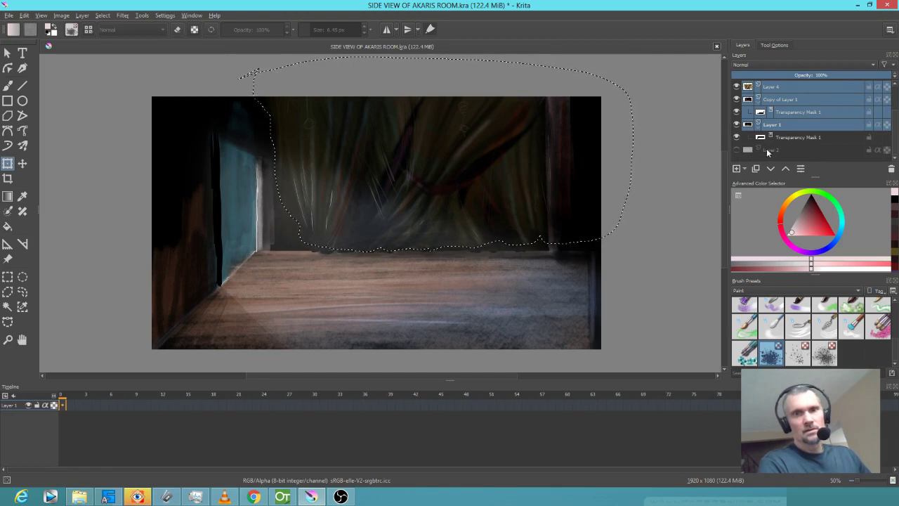
{"action": "left_click", "coordinate": [8, 164]}
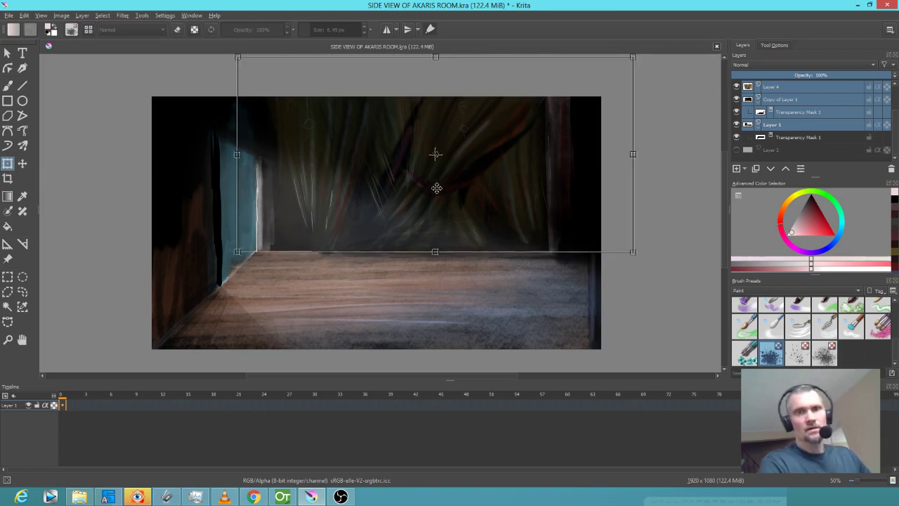
{"action": "mouse_move", "coordinate": [440, 192]}
{"action": "left_mouse_down"}
{"action": "mouse_move", "coordinate": [438, 185]}
{"action": "mouse_move", "coordinate": [447, 199]}
{"action": "left_mouse_up"}
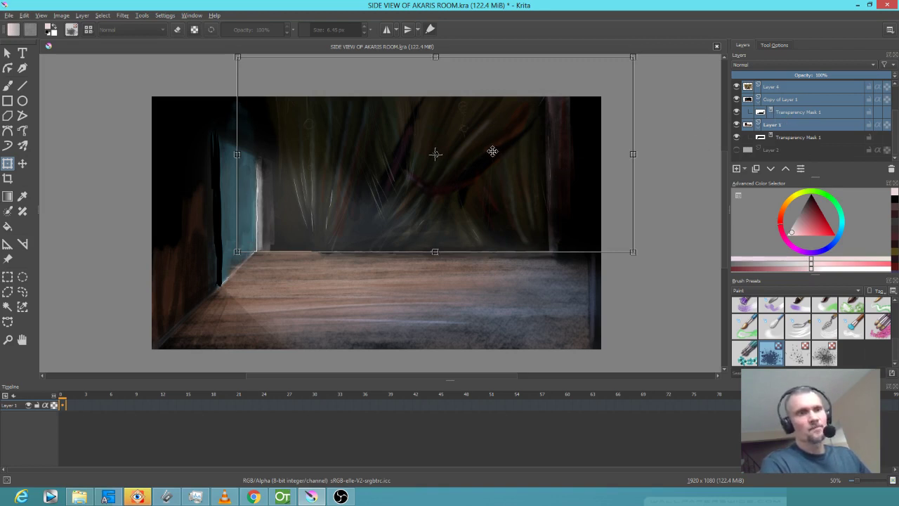
Flatten the image into a single layer, accepting the loss of its hidden layers.
{"action": "left_click", "coordinate": [62, 16]}
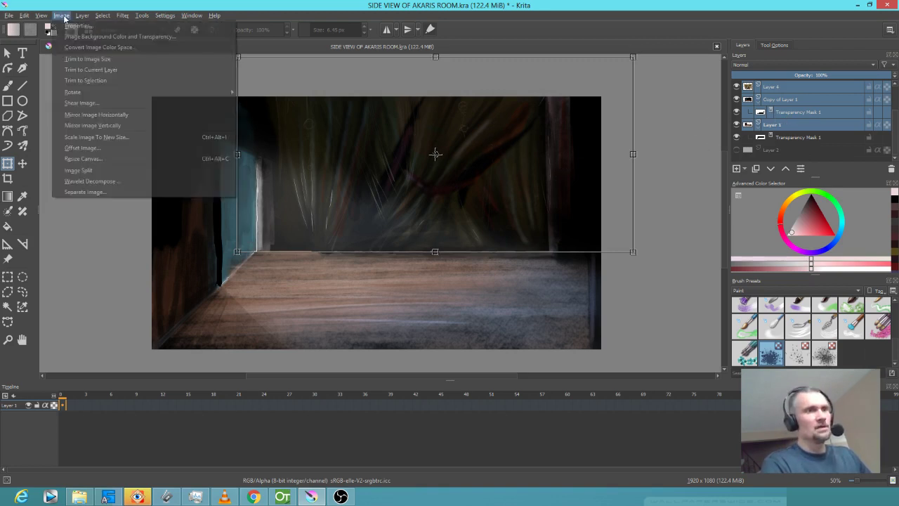
{"action": "left_click", "coordinate": [768, 111]}
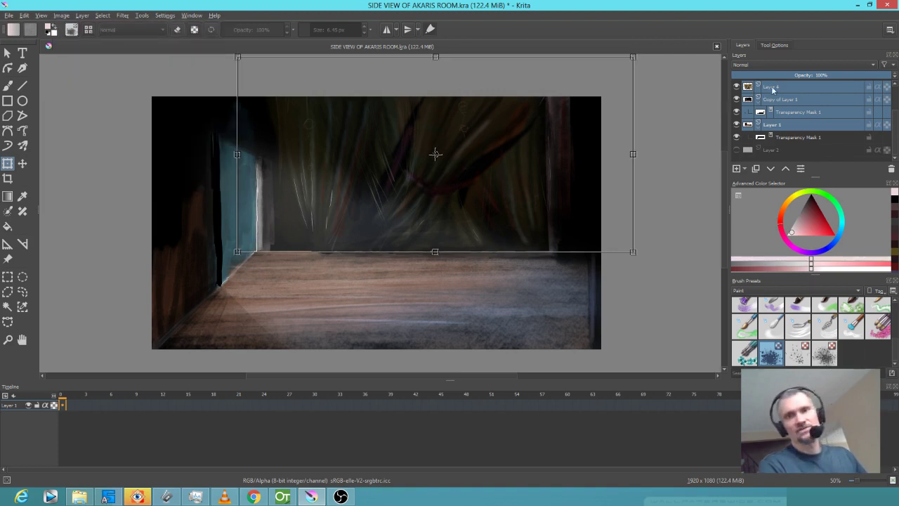
{"action": "right_click", "coordinate": [775, 90]}
{"action": "left_click", "coordinate": [790, 137]}
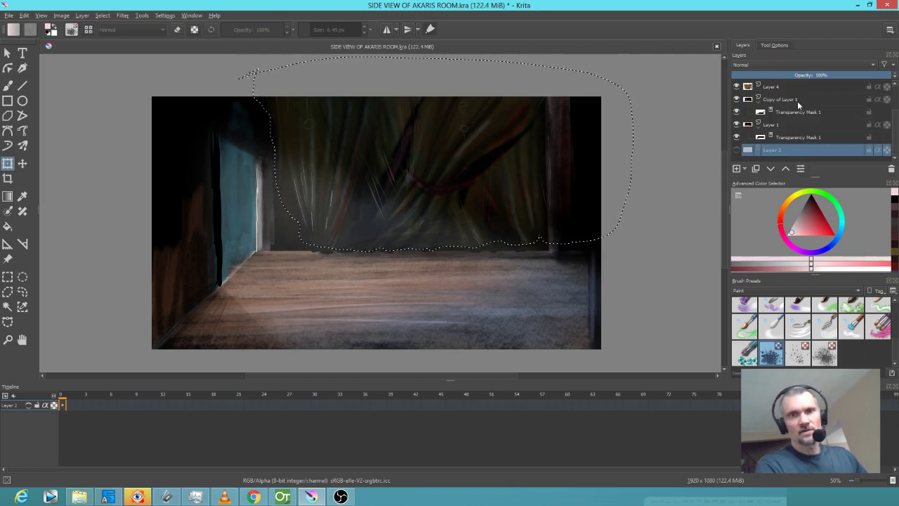
{"action": "right_click", "coordinate": [784, 87]}
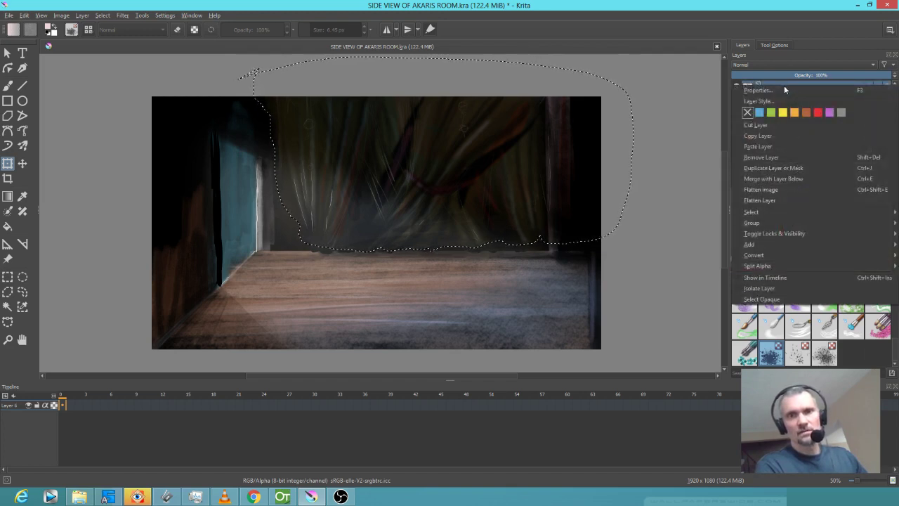
{"action": "left_click", "coordinate": [780, 189]}
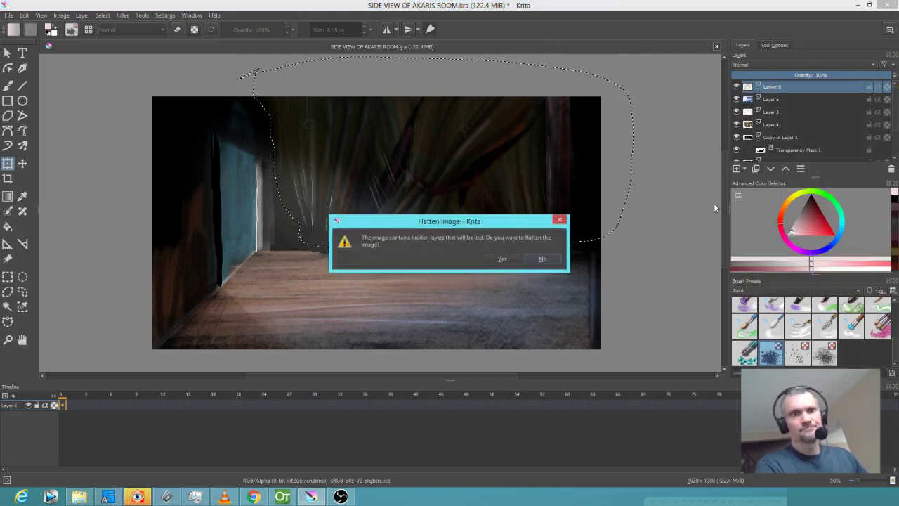
{"action": "left_click", "coordinate": [500, 263]}
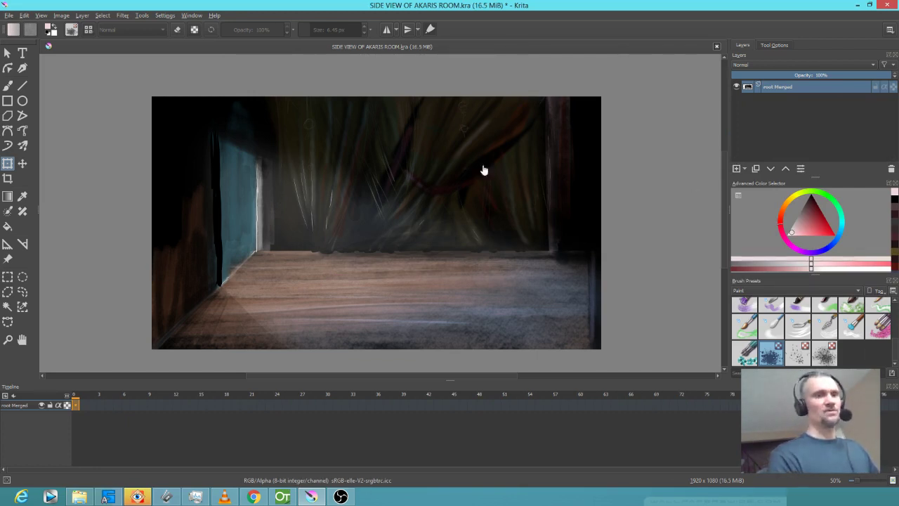
Outline the curtained back wall with a freehand selection, move it upward away from the floor, and deselect it.
{"action": "key", "text": "l"}
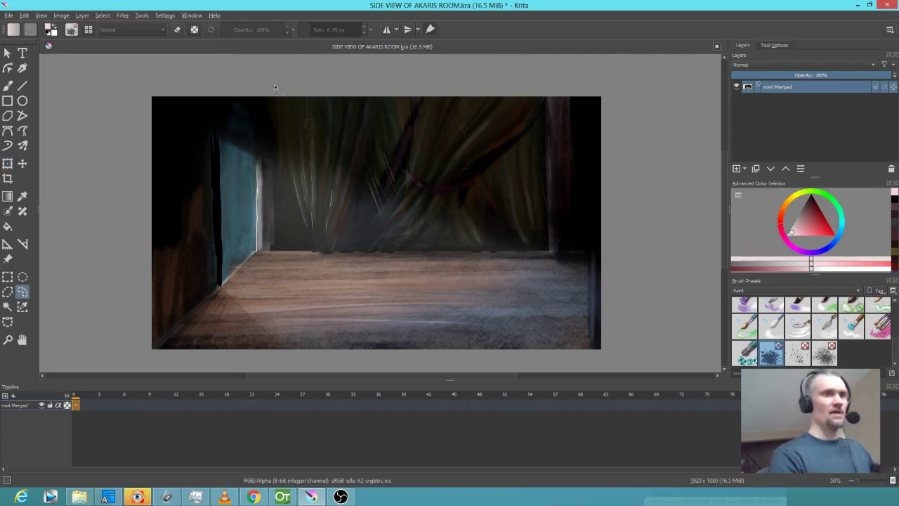
{"action": "mouse_move", "coordinate": [267, 87]}
{"action": "left_mouse_down"}
{"action": "mouse_move", "coordinate": [275, 226]}
{"action": "mouse_move", "coordinate": [333, 258]}
{"action": "mouse_move", "coordinate": [556, 266]}
{"action": "mouse_move", "coordinate": [596, 250]}
{"action": "mouse_move", "coordinate": [638, 186]}
{"action": "mouse_move", "coordinate": [599, 86]}
{"action": "mouse_move", "coordinate": [398, 68]}
{"action": "mouse_move", "coordinate": [276, 90]}
{"action": "left_mouse_up"}
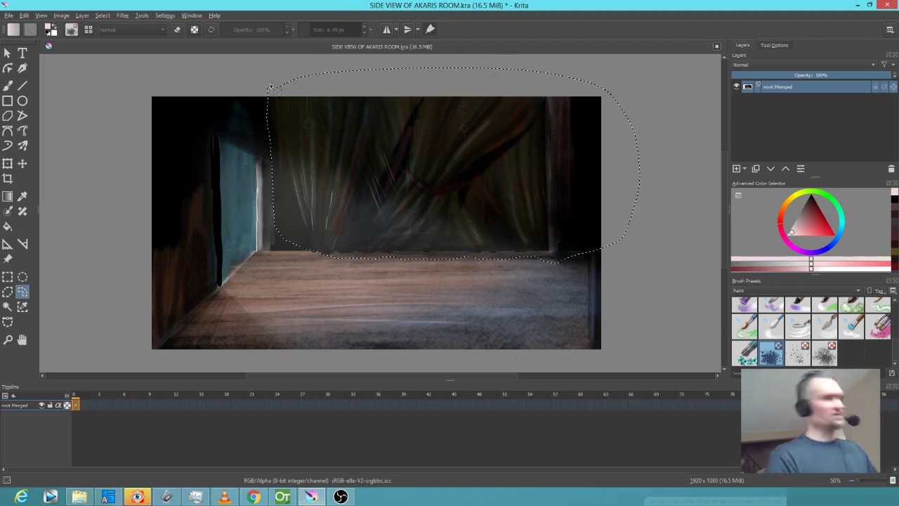
{"action": "key", "text": "ctrl+t"}
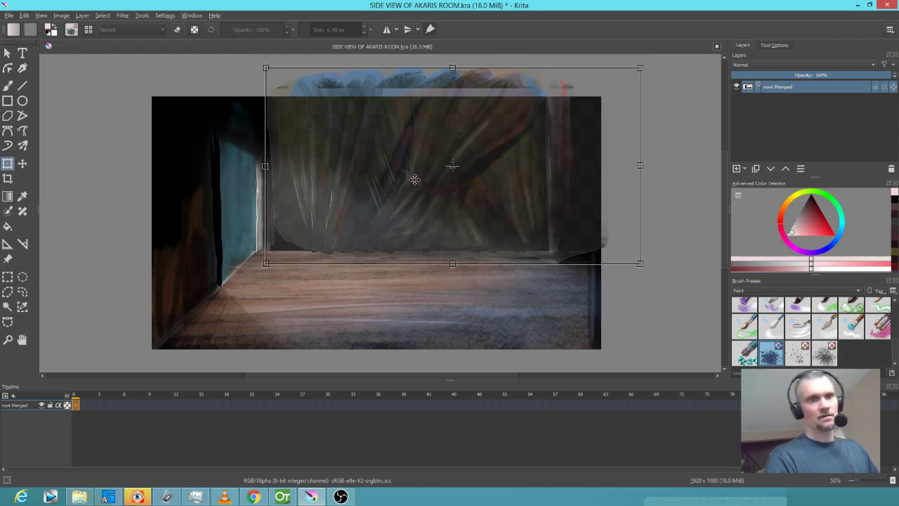
{"action": "left_click_drag", "start_coordinate": [405, 202], "coordinate": [400, 165]}
{"action": "key", "text": "Return"}
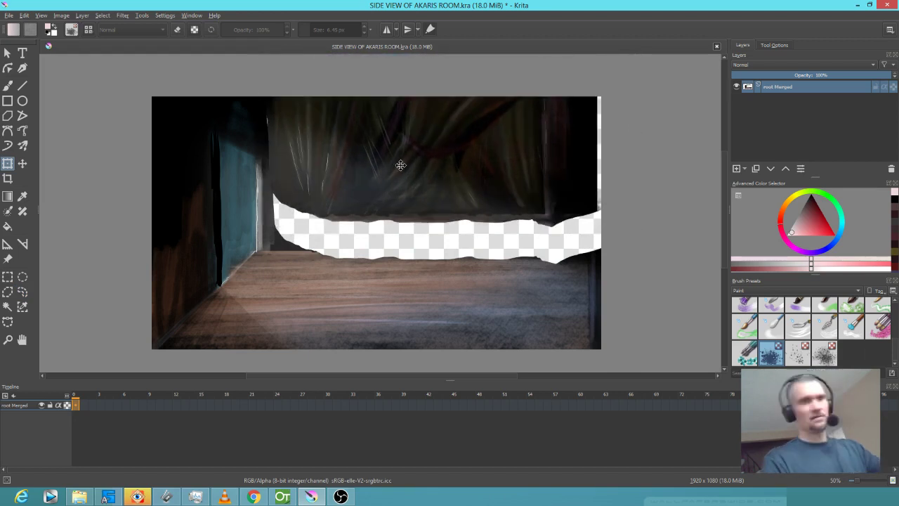
{"action": "key", "text": "ctrl+shift+a"}
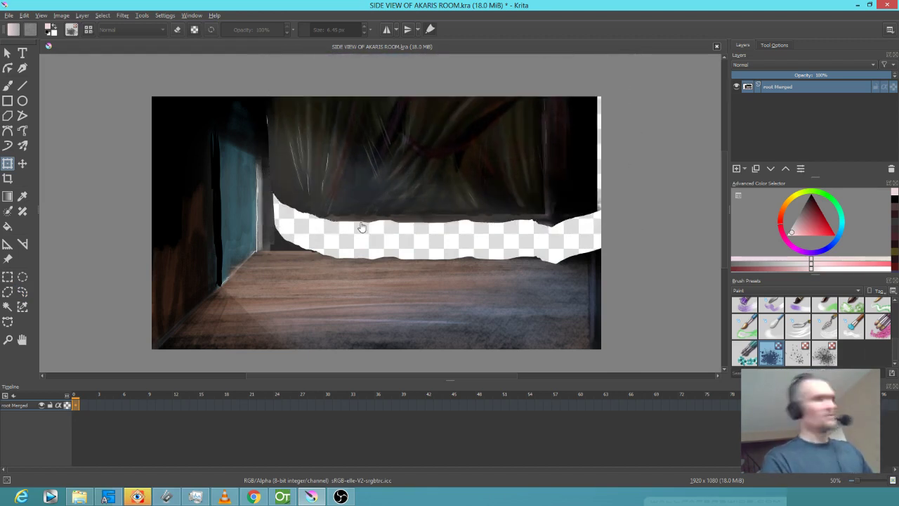
Set the brush to 25.35 px, sample black and paint over the upper seam between the doorway wall and the moved curtain.
{"action": "key", "text": "b"}
{"action": "left_click_drag", "start_coordinate": [253, 127], "coordinate": [272, 151]}
{"action": "left_click", "coordinate": [262, 117], "text": "ctrl"}
{"action": "left_click_drag", "start_coordinate": [267, 104], "coordinate": [276, 162]}
{"action": "mouse_move", "coordinate": [269, 84]}
{"action": "left_mouse_down"}
{"action": "mouse_move", "coordinate": [277, 162]}
{"action": "mouse_move", "coordinate": [288, 160]}
{"action": "left_mouse_up"}
{"action": "left_click_drag", "start_coordinate": [276, 110], "coordinate": [272, 170]}
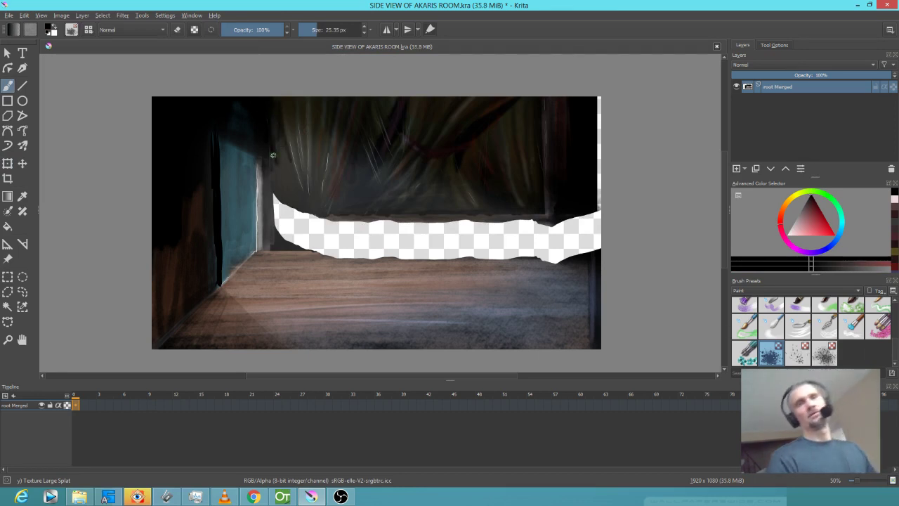
Sample the floor's brown and paint the extended floor edge from the doorway corner up to the curtain and at the gap's right end.
{"action": "left_click", "coordinate": [351, 270], "text": "ctrl"}
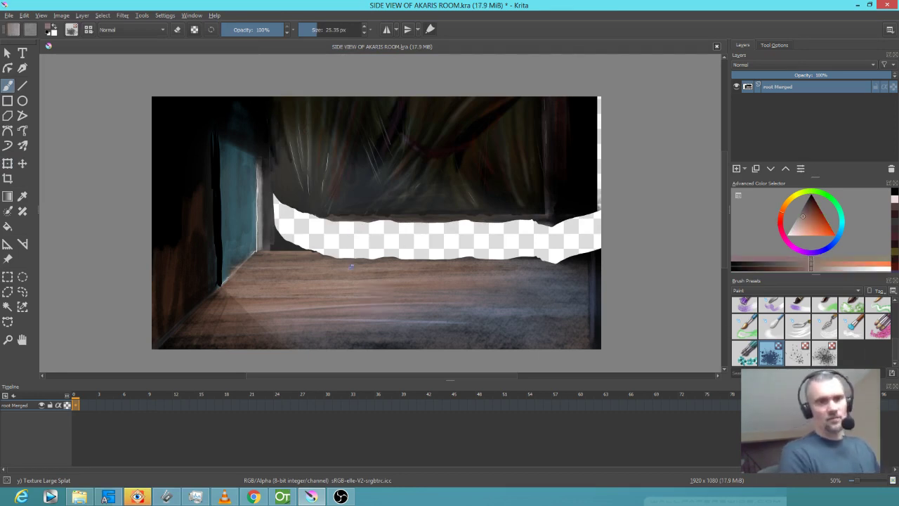
{"action": "mouse_move", "coordinate": [332, 256]}
{"action": "left_mouse_down"}
{"action": "mouse_move", "coordinate": [381, 256]}
{"action": "mouse_move", "coordinate": [373, 255]}
{"action": "left_mouse_up"}
{"action": "mouse_move", "coordinate": [258, 258]}
{"action": "left_mouse_down"}
{"action": "mouse_move", "coordinate": [283, 220]}
{"action": "mouse_move", "coordinate": [320, 215]}
{"action": "mouse_move", "coordinate": [311, 215]}
{"action": "left_mouse_up"}
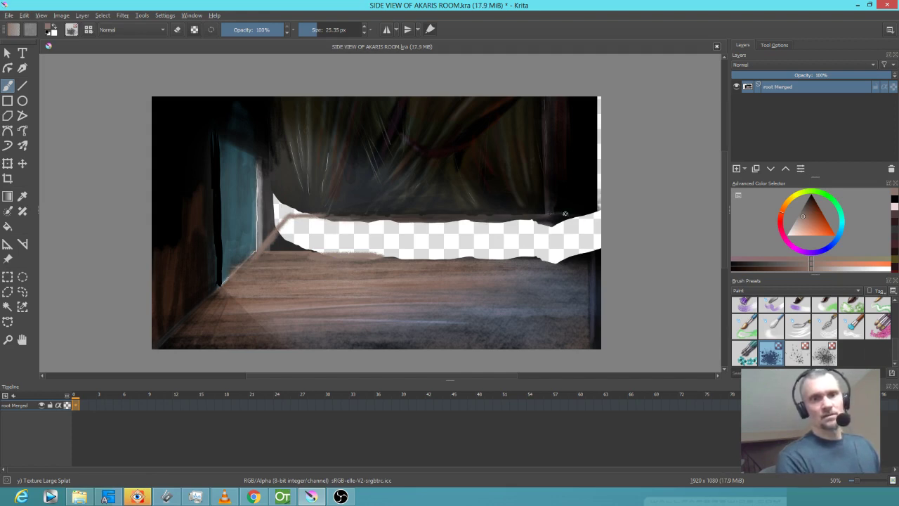
{"action": "left_click_drag", "start_coordinate": [573, 213], "coordinate": [594, 213]}
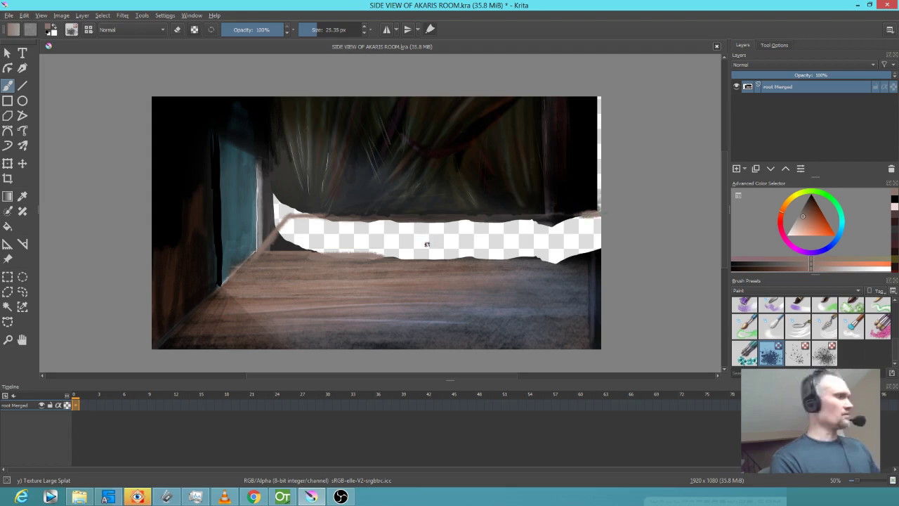
Fill the transparent gap with the sampled brown and brush over the white fringes along its lower and upper edges.
{"action": "key", "text": "f"}
{"action": "left_click", "coordinate": [432, 244]}
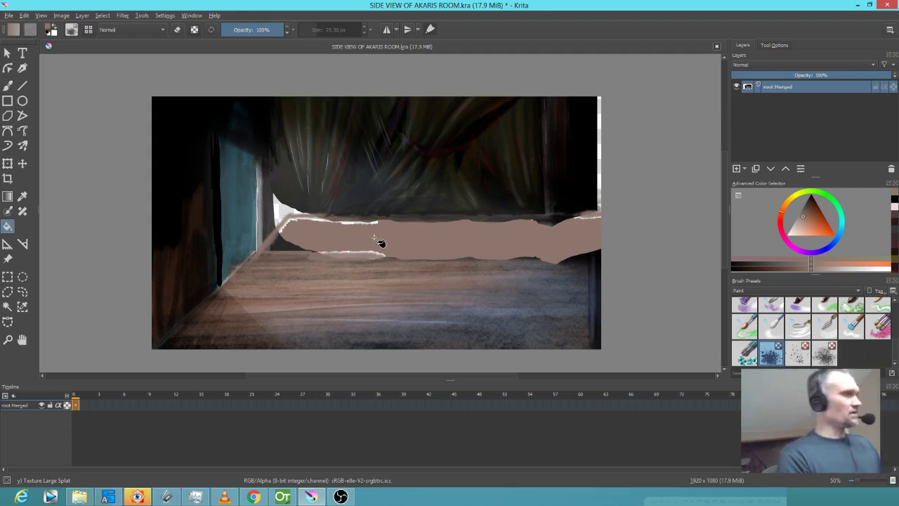
{"action": "key", "text": "b"}
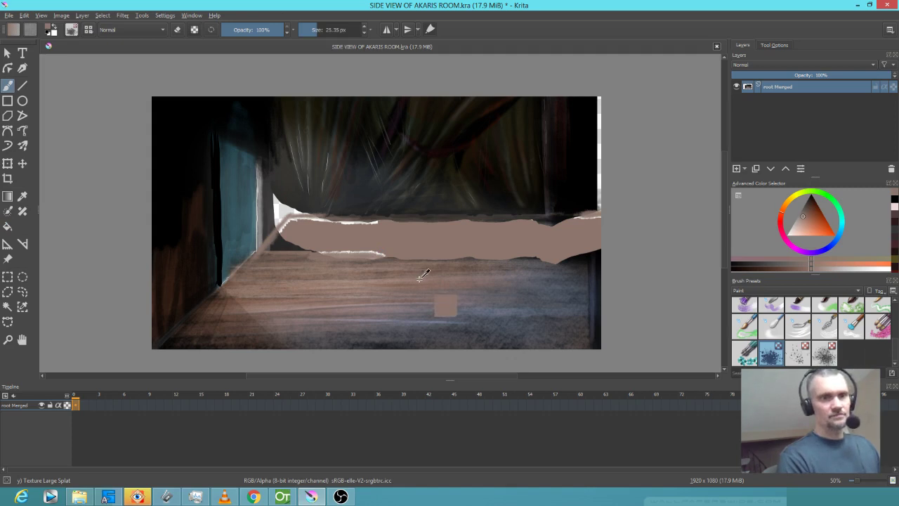
{"action": "left_click_drag", "start_coordinate": [332, 253], "coordinate": [379, 255]}
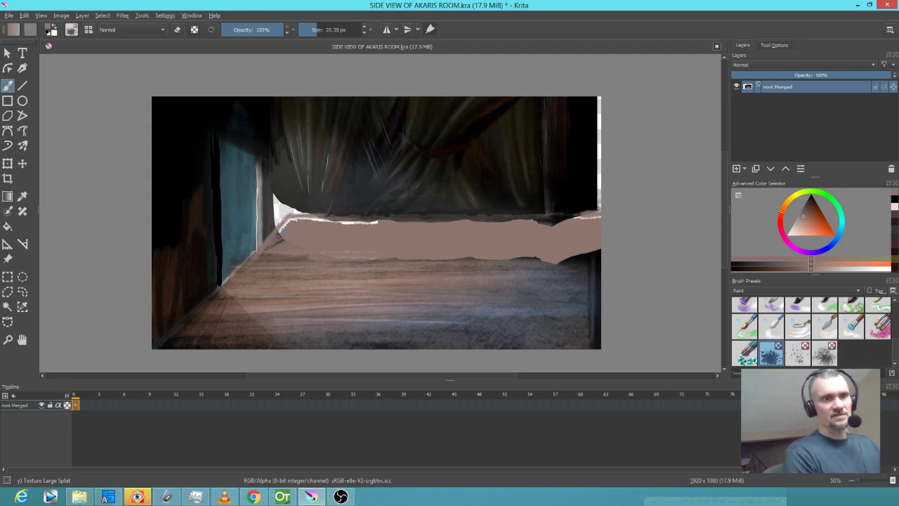
{"action": "mouse_move", "coordinate": [336, 222]}
{"action": "left_mouse_down"}
{"action": "mouse_move", "coordinate": [609, 218]}
{"action": "mouse_move", "coordinate": [587, 217]}
{"action": "left_mouse_up"}
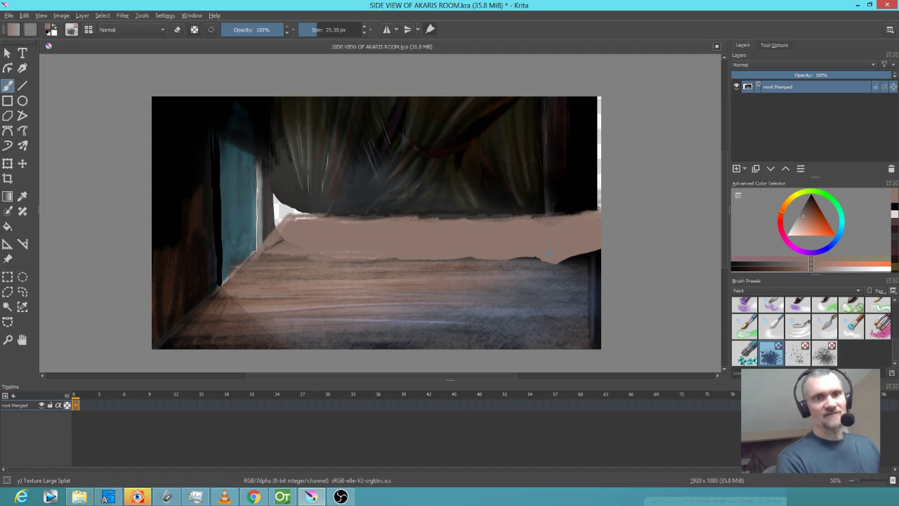
Enlarge the brush to 83.17 px, sample the dark floor tones and shade the right end of the filled strip.
{"action": "left_click", "coordinate": [591, 262], "text": "ctrl"}
{"action": "mouse_move", "coordinate": [586, 258]}
{"action": "left_mouse_down"}
{"action": "mouse_move", "coordinate": [597, 256]}
{"action": "mouse_move", "coordinate": [558, 256]}
{"action": "mouse_move", "coordinate": [605, 245]}
{"action": "mouse_move", "coordinate": [553, 248]}
{"action": "mouse_move", "coordinate": [545, 261]}
{"action": "mouse_move", "coordinate": [561, 267]}
{"action": "mouse_move", "coordinate": [555, 246]}
{"action": "mouse_move", "coordinate": [616, 227]}
{"action": "mouse_move", "coordinate": [538, 227]}
{"action": "mouse_move", "coordinate": [566, 220]}
{"action": "mouse_move", "coordinate": [576, 249]}
{"action": "mouse_move", "coordinate": [552, 257]}
{"action": "mouse_move", "coordinate": [602, 263]}
{"action": "mouse_move", "coordinate": [586, 260]}
{"action": "mouse_move", "coordinate": [596, 253]}
{"action": "mouse_move", "coordinate": [532, 241]}
{"action": "mouse_move", "coordinate": [499, 257]}
{"action": "left_mouse_up"}
{"action": "left_click", "coordinate": [564, 265], "text": "ctrl"}
Sample the floor's brown tones and blend the lower seam of the filled strip into the existing floorboards.
{"action": "left_click", "coordinate": [360, 262], "text": "ctrl"}
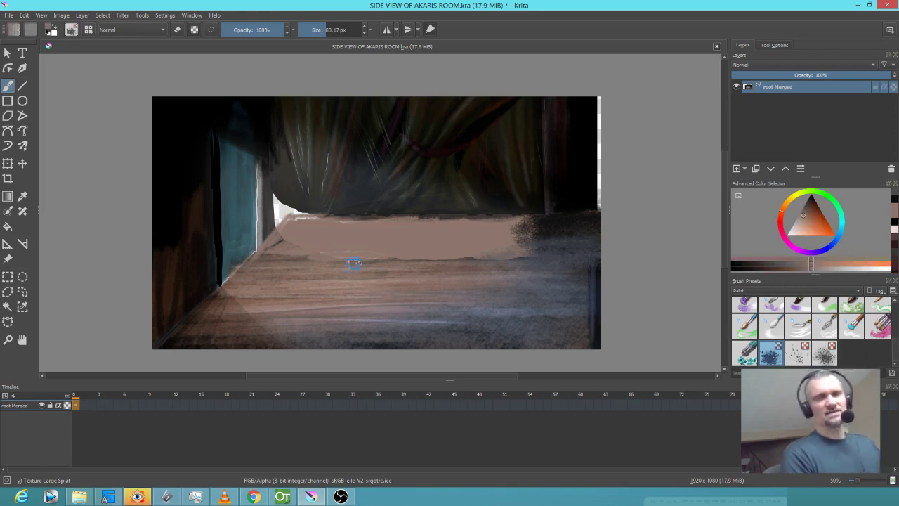
{"action": "left_click", "coordinate": [436, 267], "text": "ctrl"}
{"action": "mouse_move", "coordinate": [396, 259]}
{"action": "left_mouse_down"}
{"action": "mouse_move", "coordinate": [371, 252]}
{"action": "mouse_move", "coordinate": [524, 240]}
{"action": "mouse_move", "coordinate": [315, 243]}
{"action": "mouse_move", "coordinate": [510, 235]}
{"action": "mouse_move", "coordinate": [388, 226]}
{"action": "mouse_move", "coordinate": [529, 220]}
{"action": "mouse_move", "coordinate": [356, 221]}
{"action": "mouse_move", "coordinate": [413, 222]}
{"action": "mouse_move", "coordinate": [352, 240]}
{"action": "mouse_move", "coordinate": [284, 255]}
{"action": "left_mouse_up"}
{"action": "left_click", "coordinate": [283, 255], "text": "ctrl"}
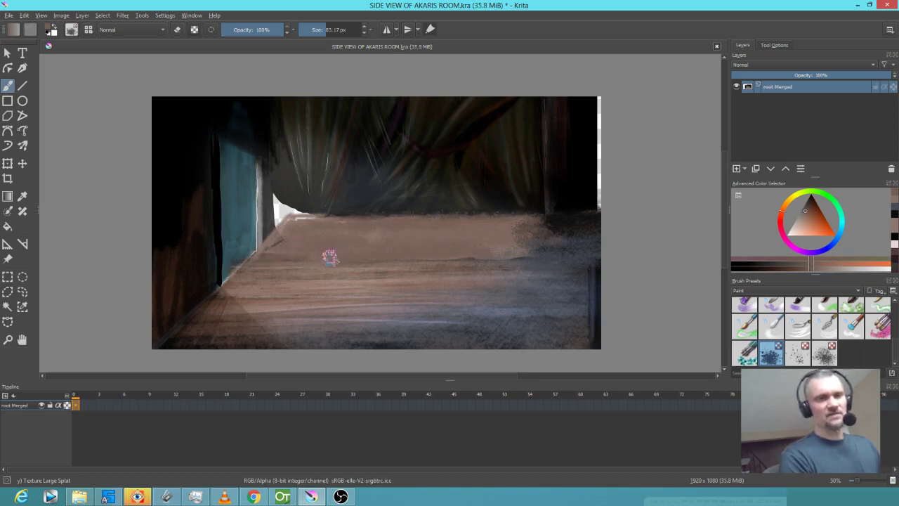
Set the brush to 38.29 px and 29.66 px, streak sampled plank tones across the extended floor and save the painting.
{"action": "left_click_drag", "start_coordinate": [420, 248], "coordinate": [405, 252], "text": "shift"}
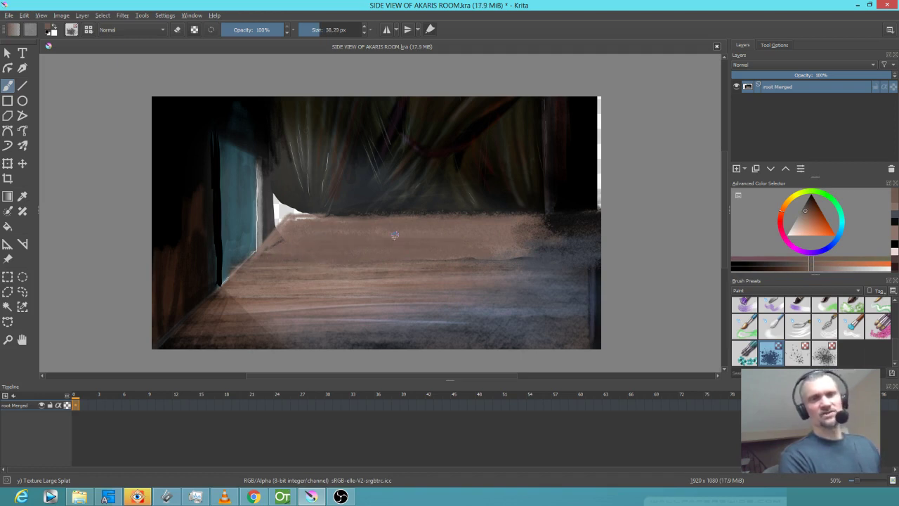
{"action": "left_click", "coordinate": [375, 276], "text": "ctrl"}
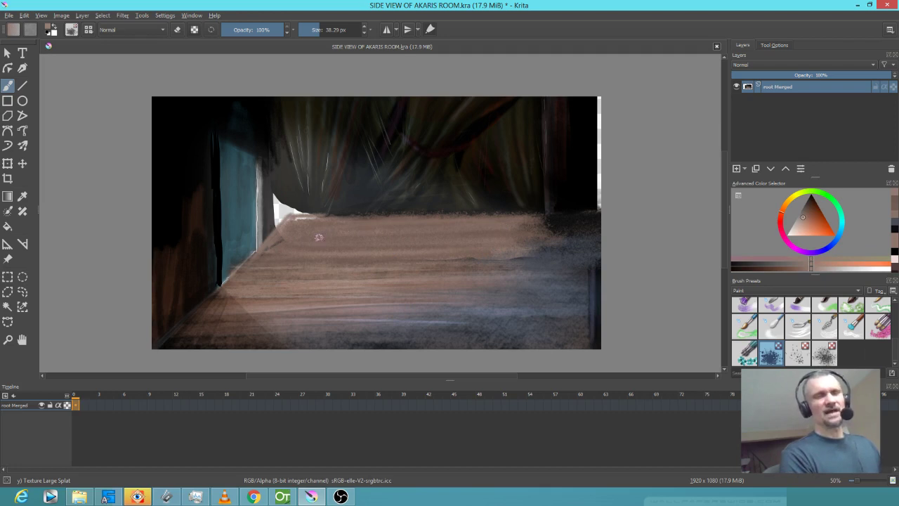
{"action": "key", "text": "ctrl+s"}
{"action": "left_click_drag", "start_coordinate": [424, 280], "coordinate": [419, 280]}
{"action": "left_click_drag", "start_coordinate": [507, 237], "coordinate": [319, 250]}
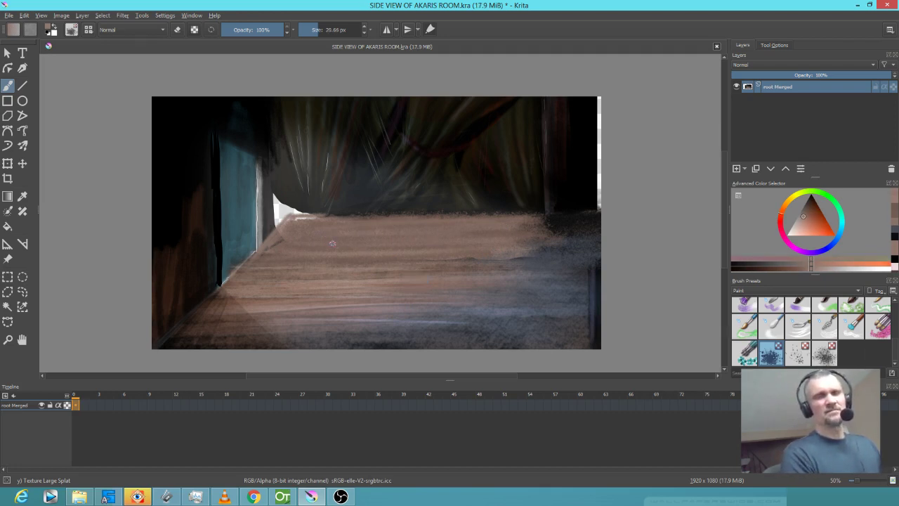
Sample the curtain's dark tones, fill the white gap beside the doorway and cover a white scratch on the curtain.
{"action": "left_click", "coordinate": [312, 213], "text": "ctrl"}
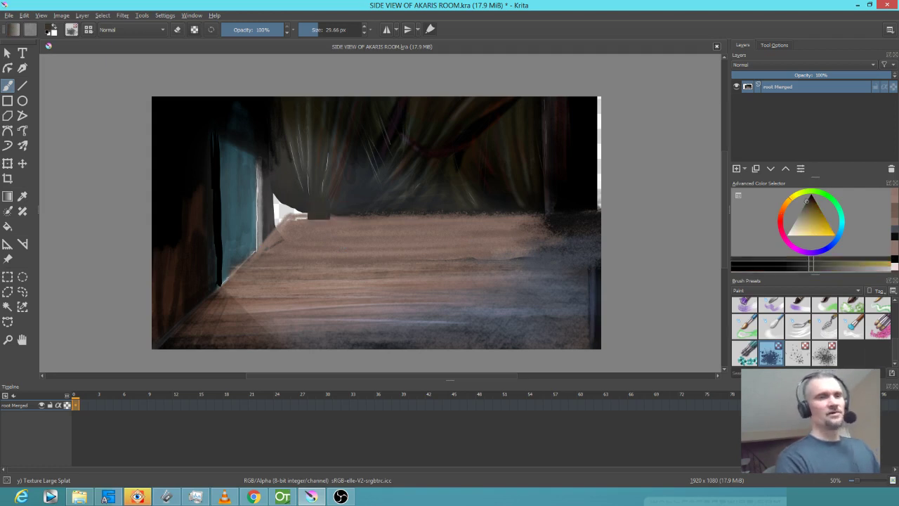
{"action": "mouse_move", "coordinate": [275, 206]}
{"action": "left_mouse_down"}
{"action": "mouse_move", "coordinate": [278, 221]}
{"action": "mouse_move", "coordinate": [280, 204]}
{"action": "mouse_move", "coordinate": [295, 204]}
{"action": "mouse_move", "coordinate": [283, 213]}
{"action": "mouse_move", "coordinate": [299, 205]}
{"action": "mouse_move", "coordinate": [293, 220]}
{"action": "mouse_move", "coordinate": [313, 215]}
{"action": "mouse_move", "coordinate": [291, 210]}
{"action": "mouse_move", "coordinate": [327, 216]}
{"action": "left_mouse_up"}
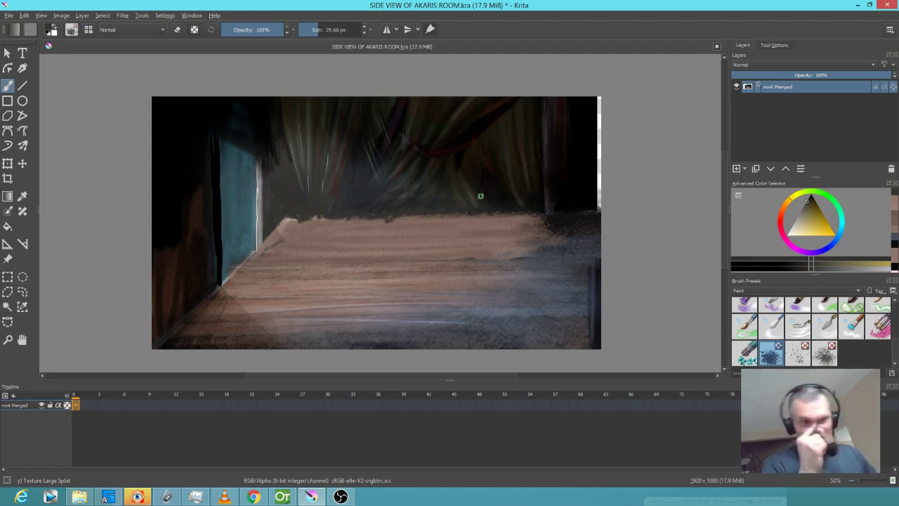
{"action": "left_click", "coordinate": [308, 149], "text": "ctrl"}
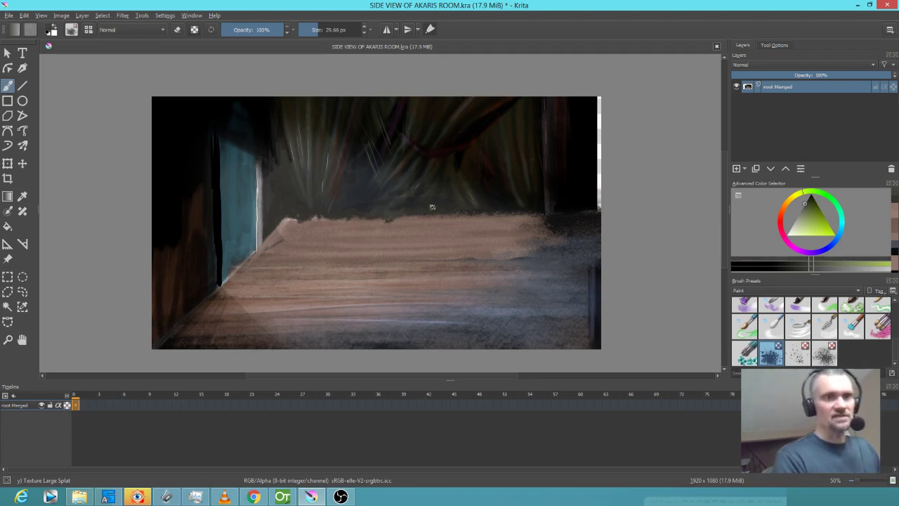
Add a new paint layer and paint a short vertical mark down from the floor's back edge.
{"action": "left_click", "coordinate": [737, 168]}
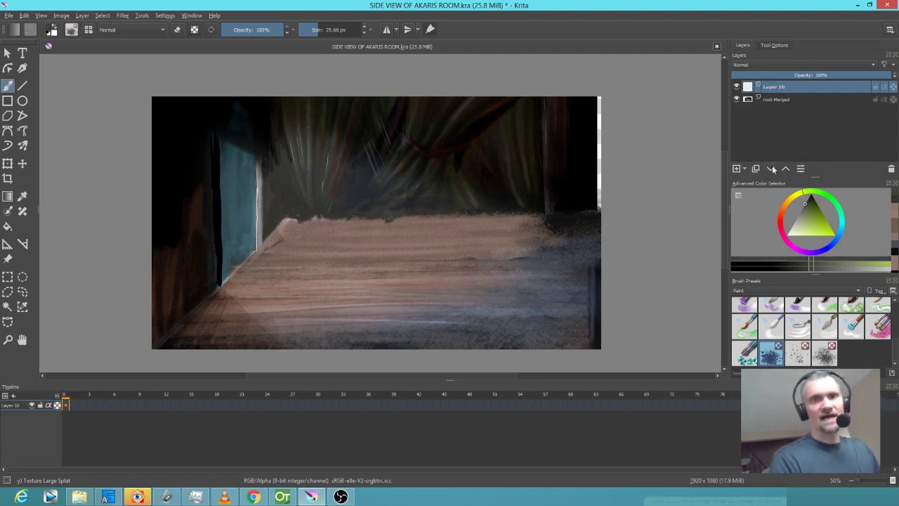
{"action": "left_click_drag", "start_coordinate": [353, 220], "coordinate": [352, 251]}
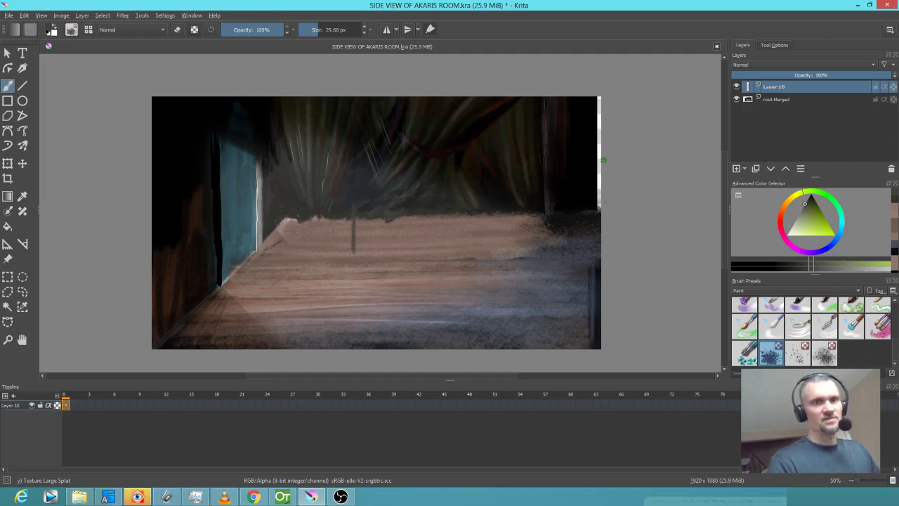
On the root Merged layer, cover the transparent strip along the painting's right edge with sampled black and save.
{"action": "left_click", "coordinate": [759, 102]}
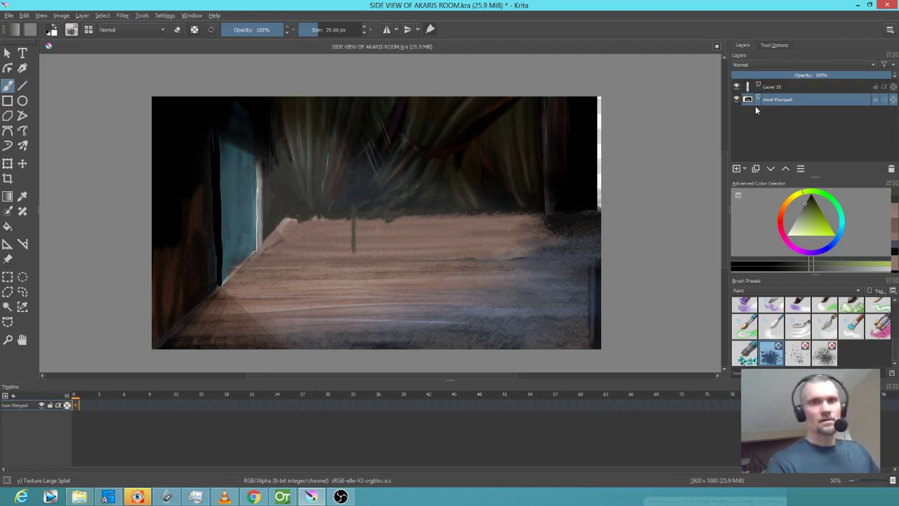
{"action": "left_click", "coordinate": [590, 162], "text": "ctrl"}
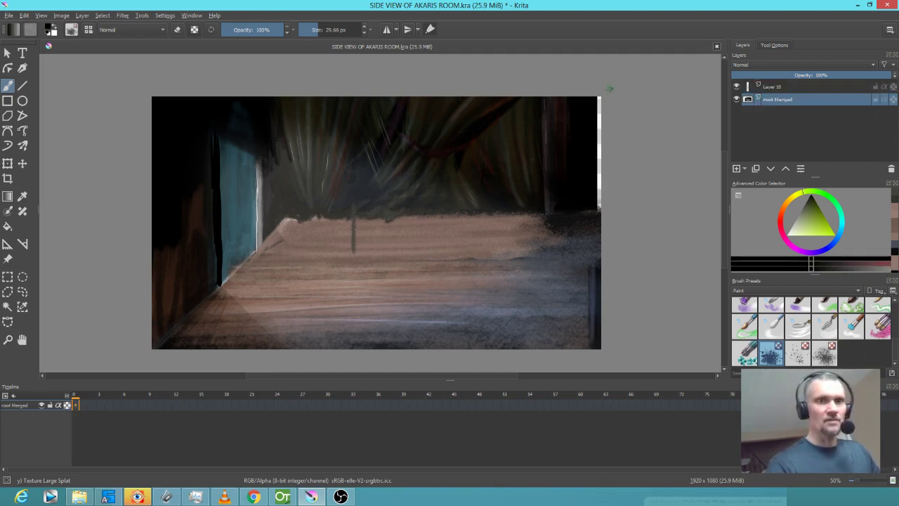
{"action": "left_click_drag", "start_coordinate": [600, 101], "coordinate": [596, 209]}
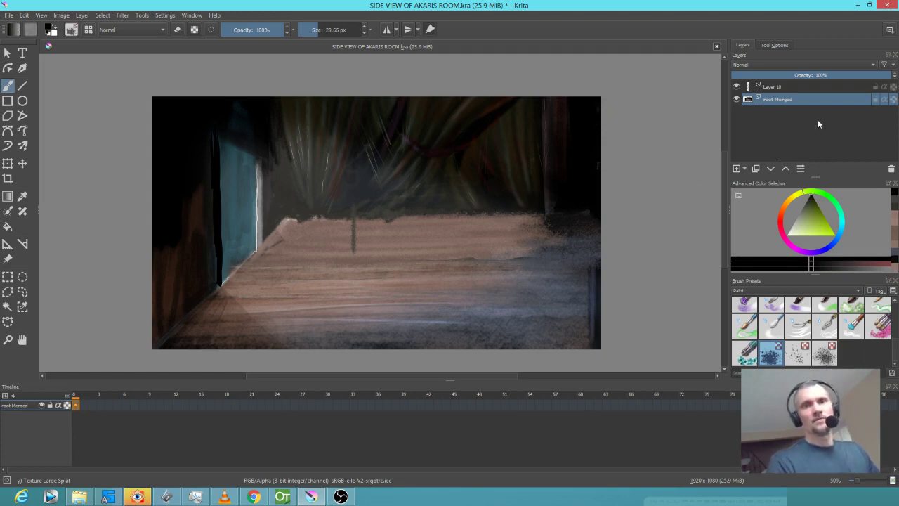
{"action": "key", "text": "ctrl+s"}
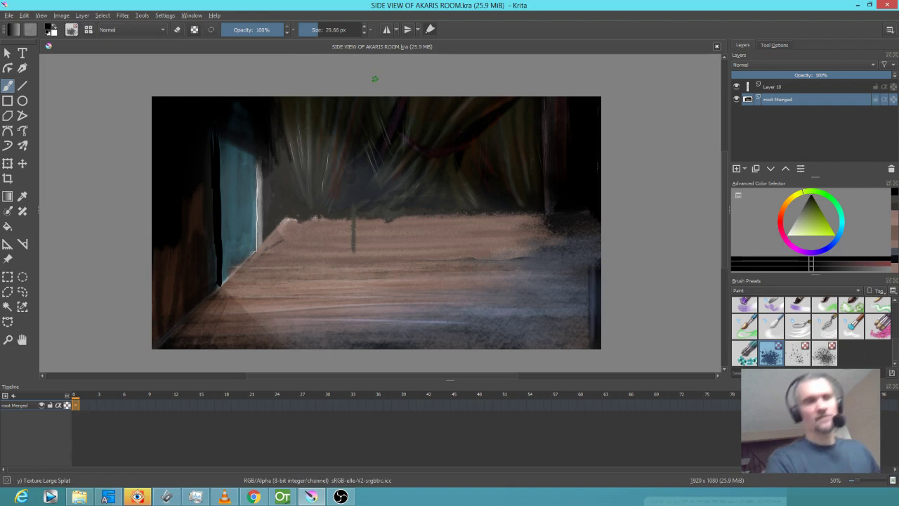
Erase the vertical mark from Layer 10 and return the brush to painting mode.
{"action": "left_click", "coordinate": [786, 86]}
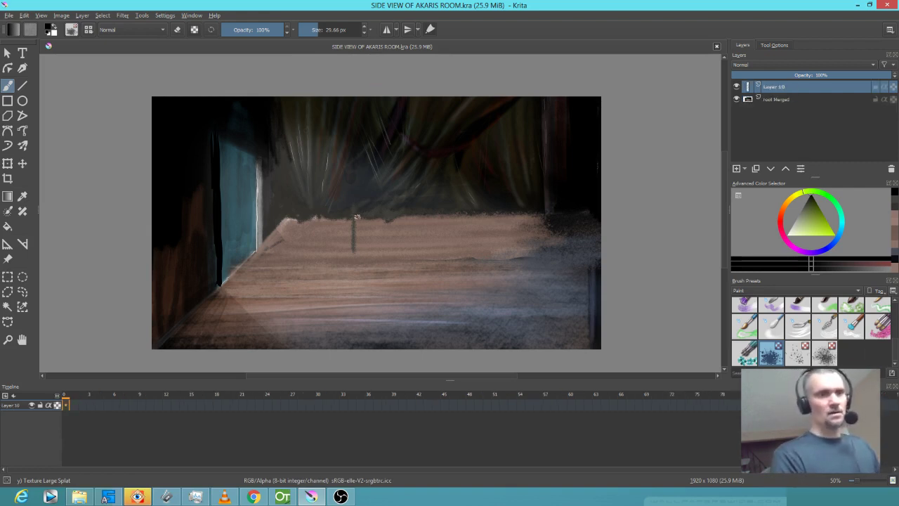
{"action": "key", "text": "e"}
{"action": "mouse_move", "coordinate": [347, 216]}
{"action": "left_mouse_down"}
{"action": "mouse_move", "coordinate": [377, 205]}
{"action": "mouse_move", "coordinate": [347, 231]}
{"action": "mouse_move", "coordinate": [371, 222]}
{"action": "mouse_move", "coordinate": [354, 259]}
{"action": "left_mouse_up"}
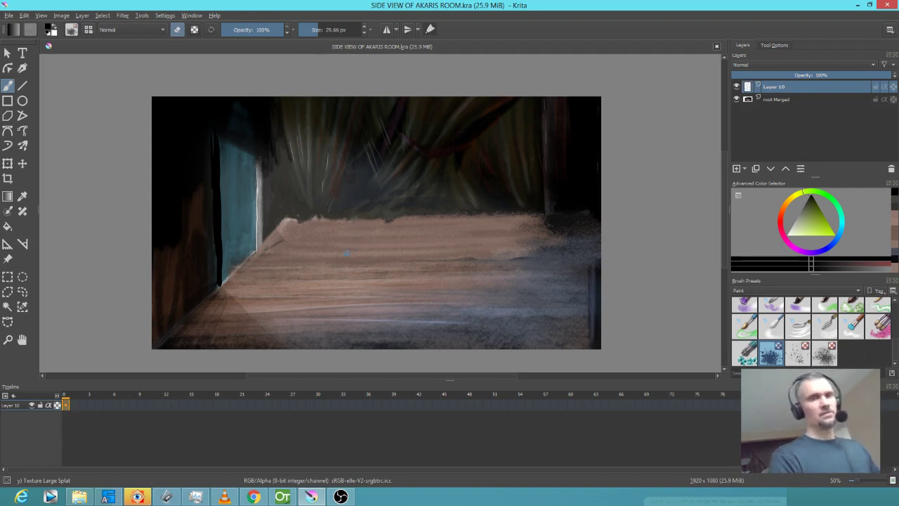
{"action": "key", "text": "e"}
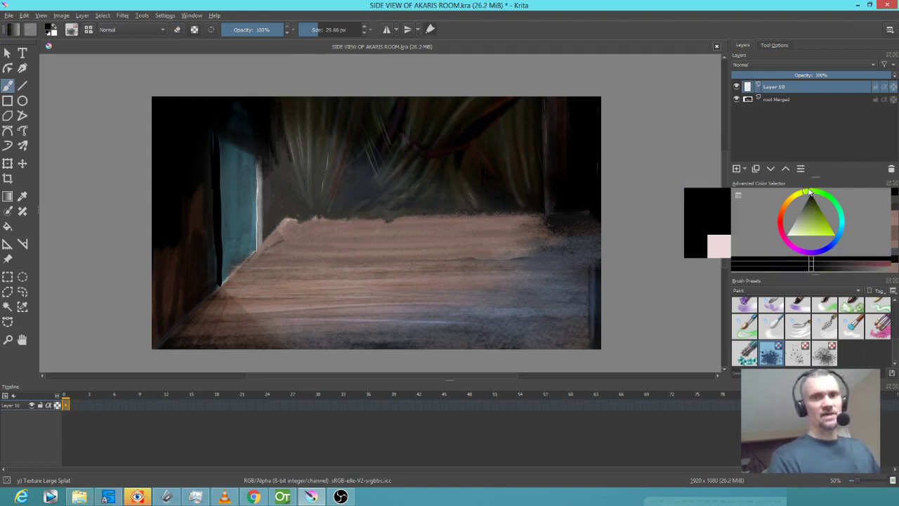
Test a black figure mark at the floor's back edge against the characters in the OpenToonz scene and erase it.
{"action": "mouse_move", "coordinate": [327, 214]}
{"action": "left_mouse_down"}
{"action": "mouse_move", "coordinate": [331, 224]}
{"action": "mouse_move", "coordinate": [335, 191]}
{"action": "left_mouse_up"}
{"action": "key", "text": "bracketleft"}
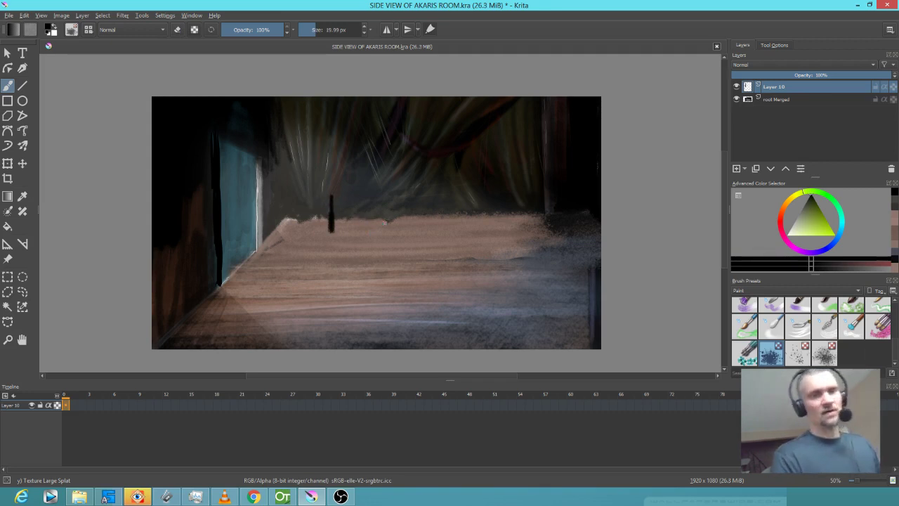
{"action": "key", "text": "alt+Tab"}
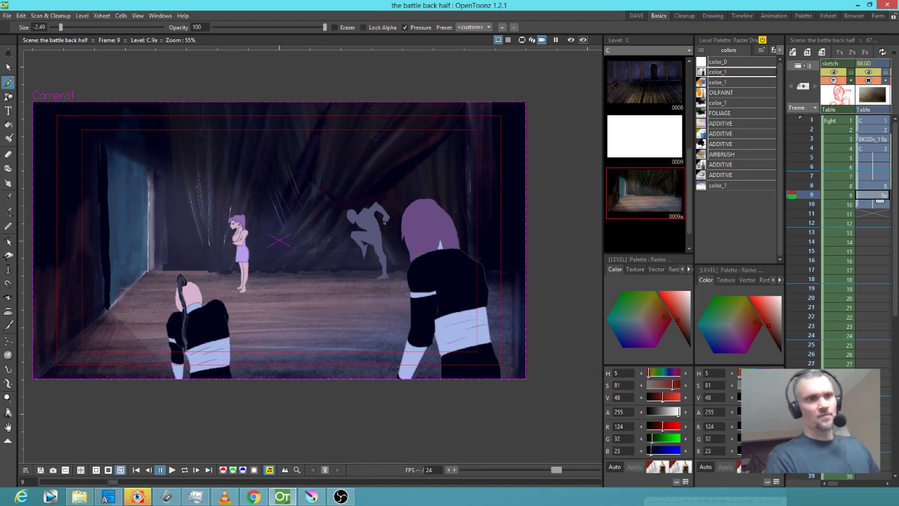
{"action": "key", "text": "alt+Tab"}
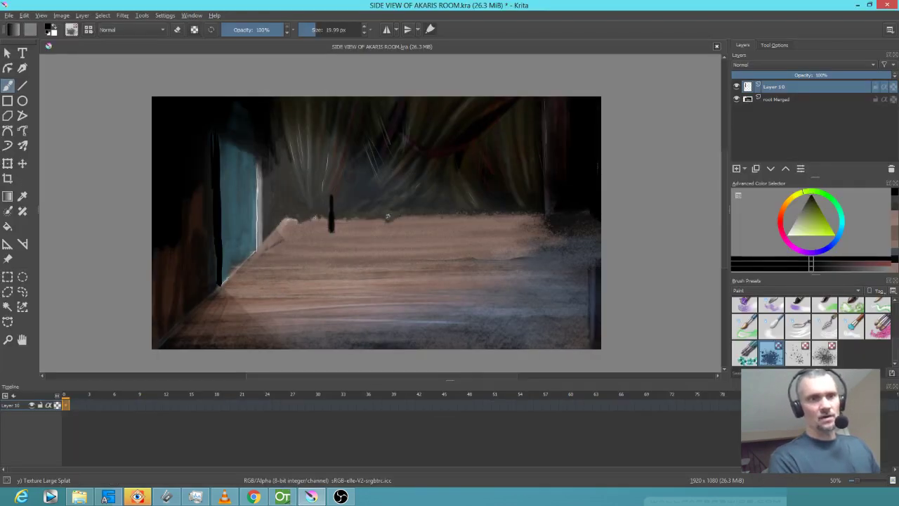
{"action": "key", "text": "alt+Tab"}
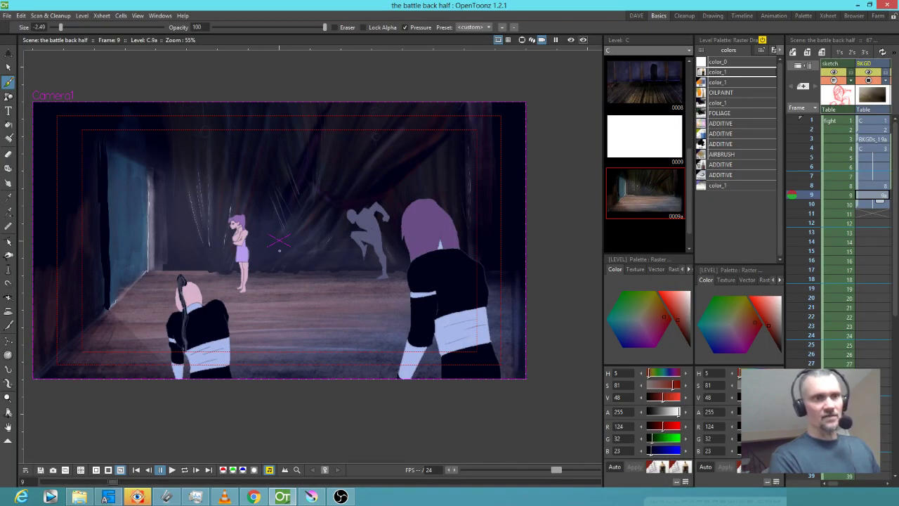
{"action": "key", "text": "alt+Tab"}
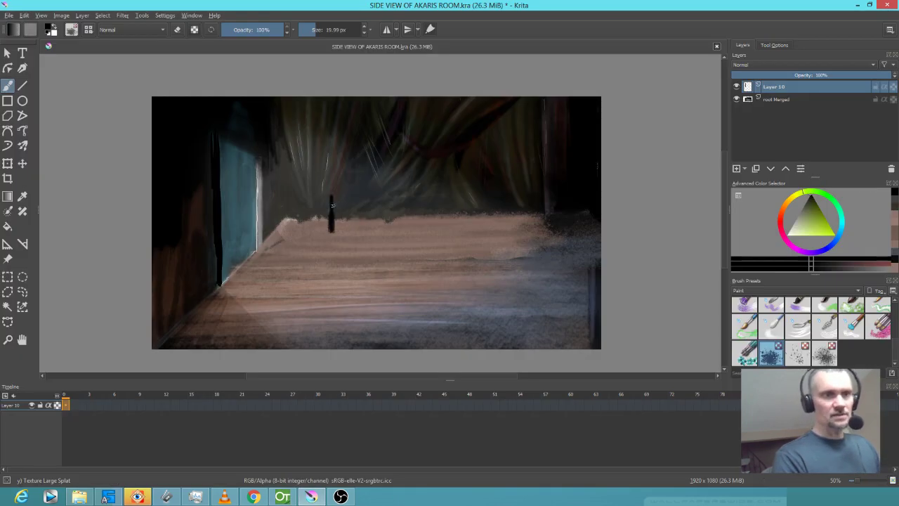
{"action": "key", "text": "e"}
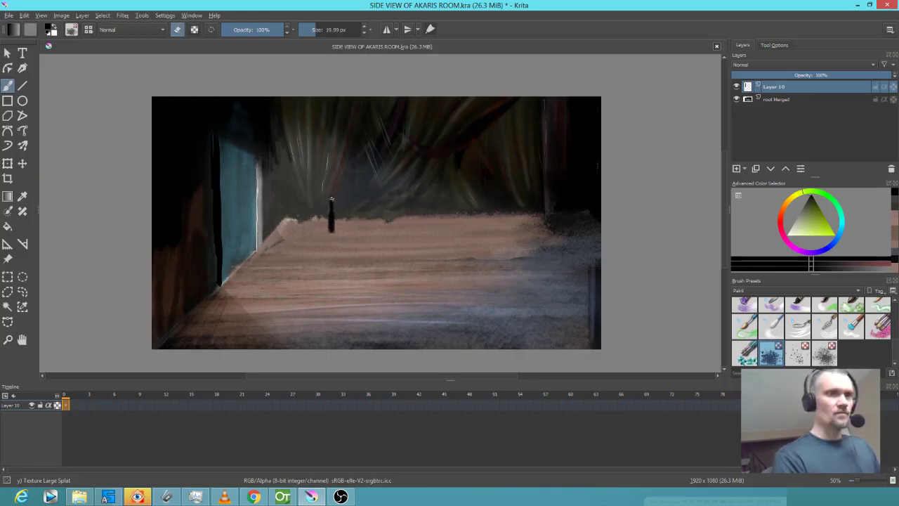
{"action": "left_click_drag", "start_coordinate": [331, 215], "coordinate": [333, 227]}
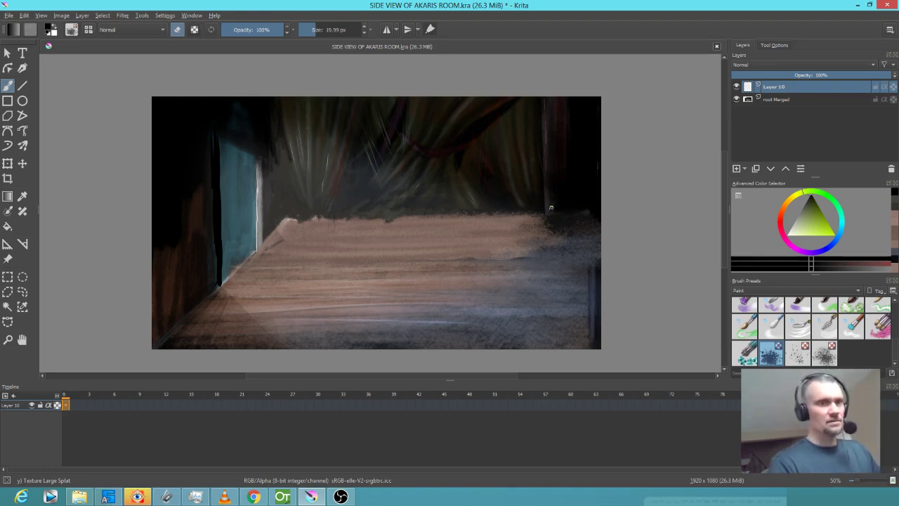
On the root Merged layer, sample the right pillar's dark tones and touch up its lower edge.
{"action": "left_click", "coordinate": [776, 100]}
{"action": "key", "text": "e"}
{"action": "left_click", "coordinate": [554, 191], "text": "ctrl"}
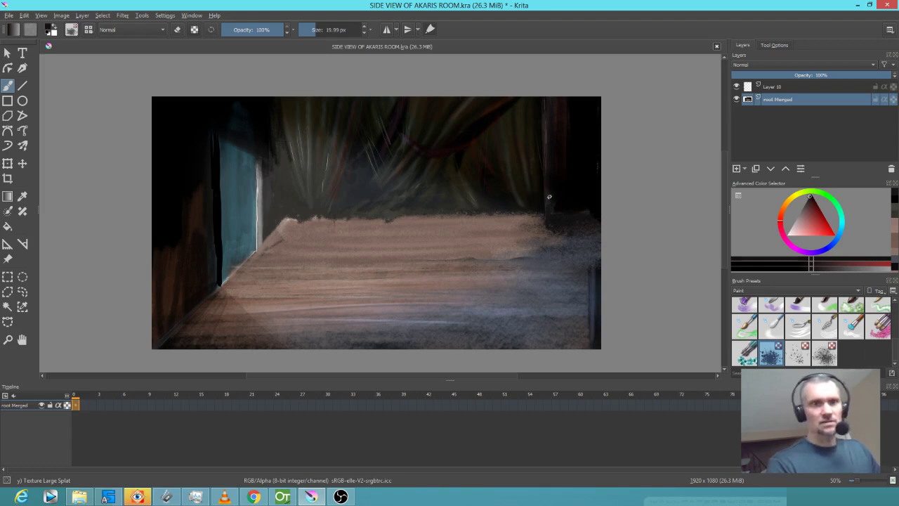
{"action": "left_click_drag", "start_coordinate": [548, 199], "coordinate": [546, 205]}
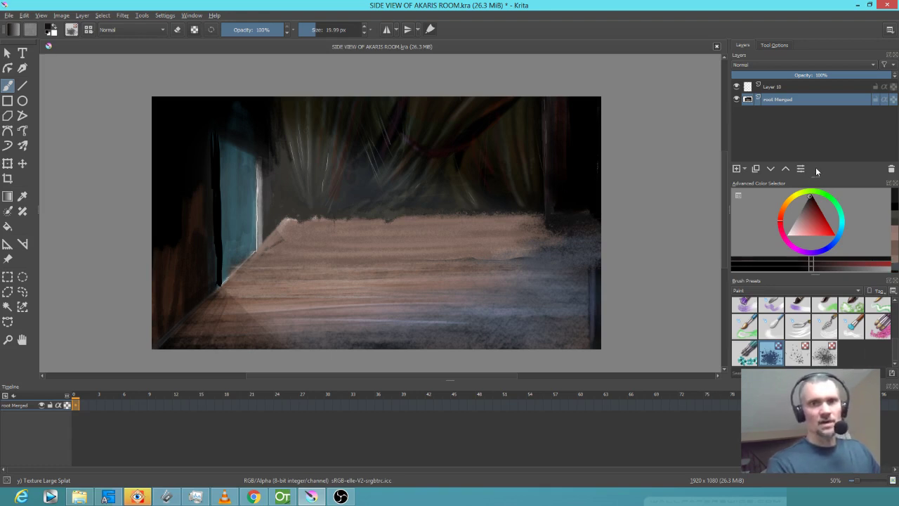
{"action": "left_click", "coordinate": [545, 198], "text": "ctrl"}
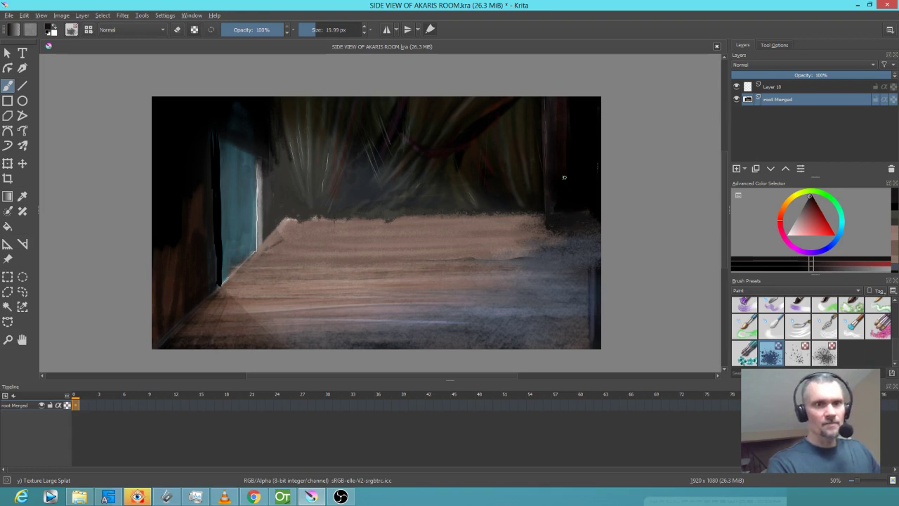
Sample the pillar's dark red, extend the pillar to the floor and streak the black wall beside it, enlarging the brush to 46.12 px.
{"action": "left_click", "coordinate": [546, 135], "text": "ctrl"}
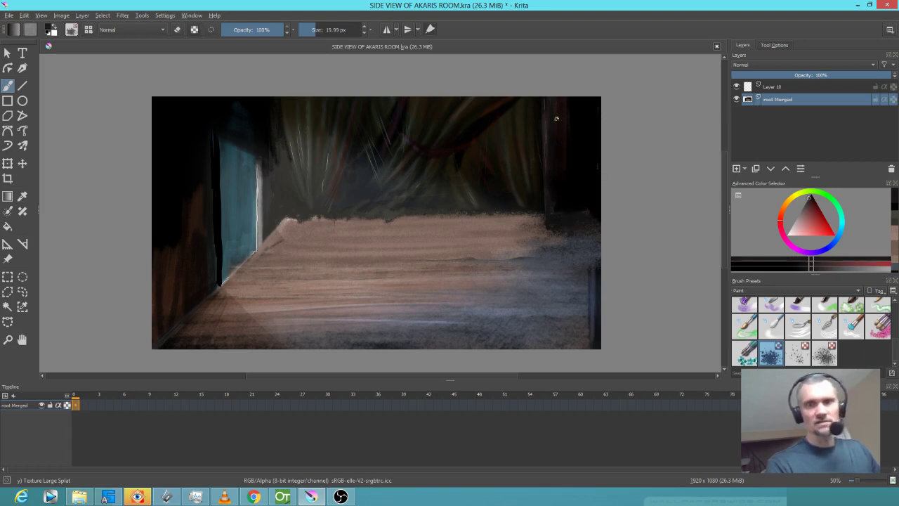
{"action": "mouse_move", "coordinate": [581, 154]}
{"action": "left_mouse_down"}
{"action": "mouse_move", "coordinate": [557, 202]}
{"action": "mouse_move", "coordinate": [580, 194]}
{"action": "left_mouse_up"}
{"action": "key", "text": "ctrl+z"}
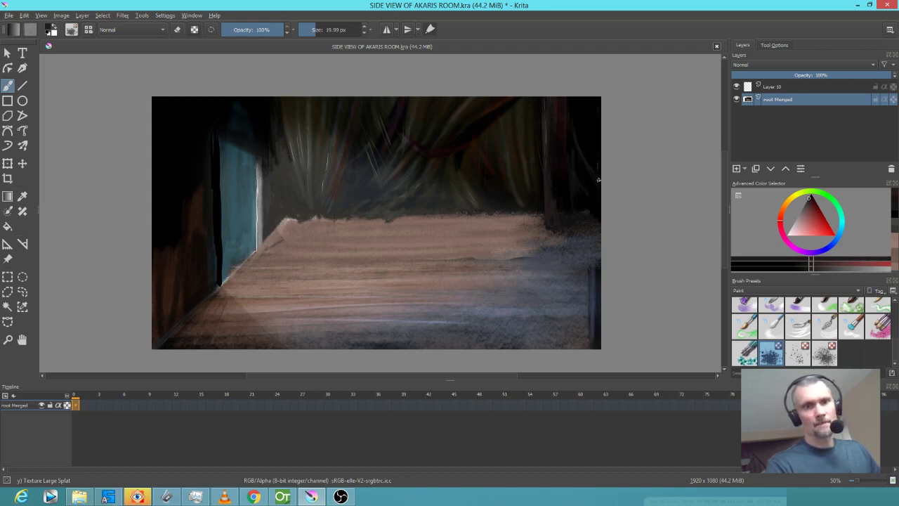
{"action": "left_click_drag", "start_coordinate": [581, 172], "coordinate": [594, 173]}
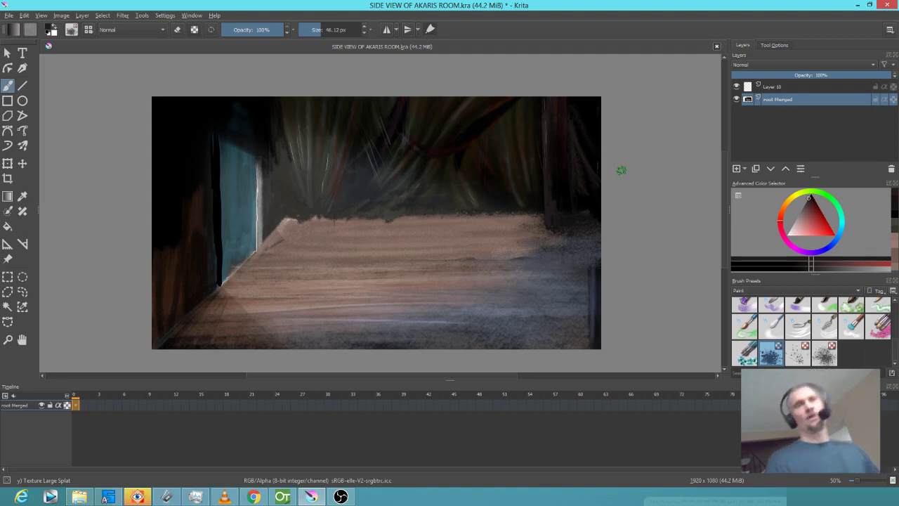
Select Layer 10, examine the character placement against the background in the OpenToonz scene and return to Krita.
{"action": "left_click", "coordinate": [784, 87]}
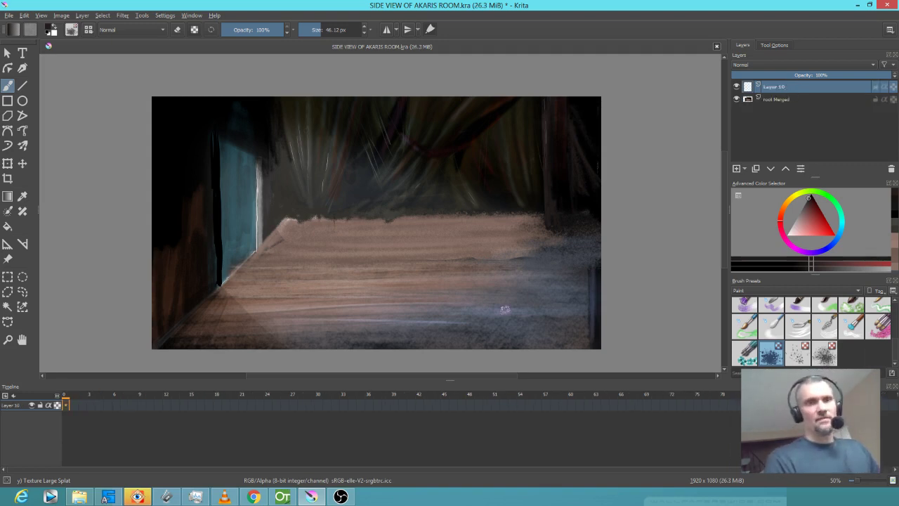
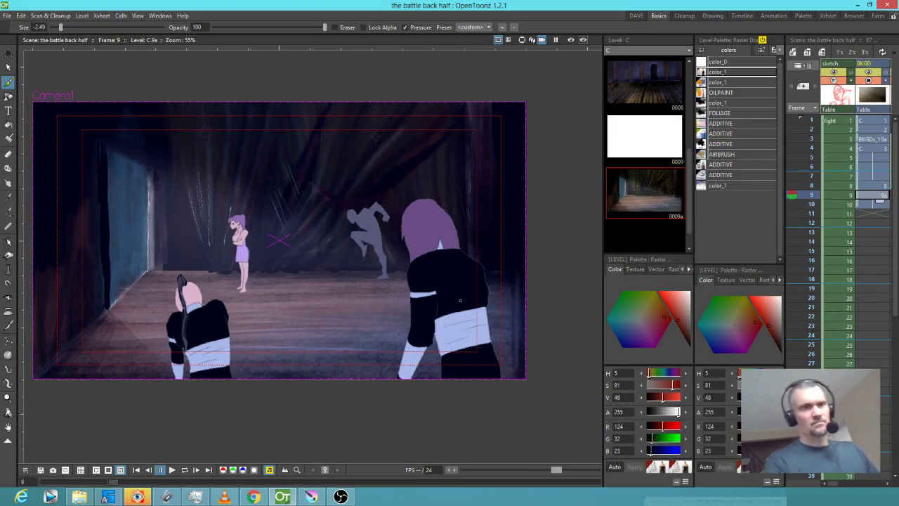
{"action": "scroll", "coordinate": [436, 305], "scroll_direction": "down", "scroll_amount": 1}
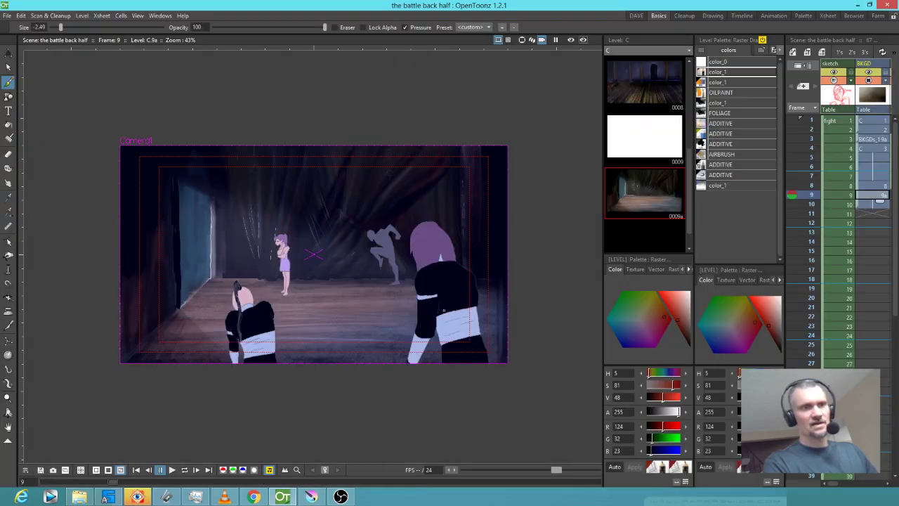
{"action": "scroll", "coordinate": [444, 310], "scroll_direction": "up", "scroll_amount": 2}
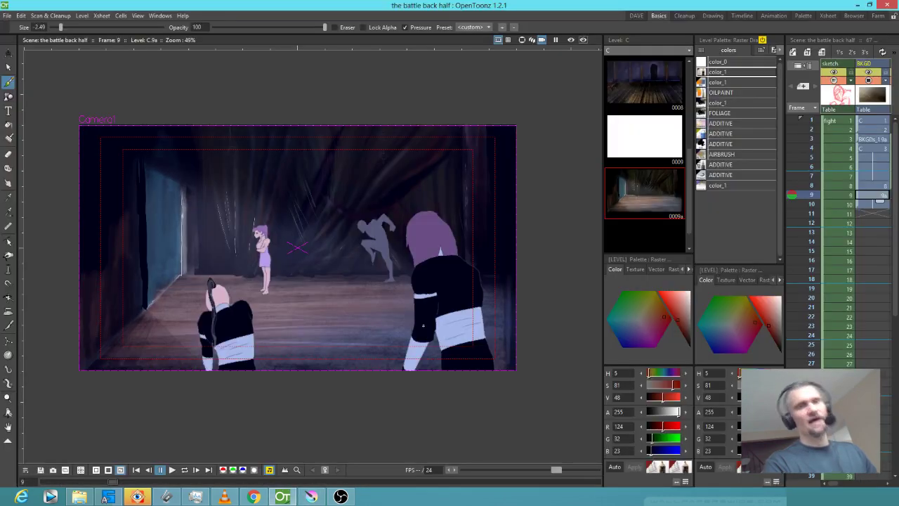
{"action": "key", "text": "alt+Tab"}
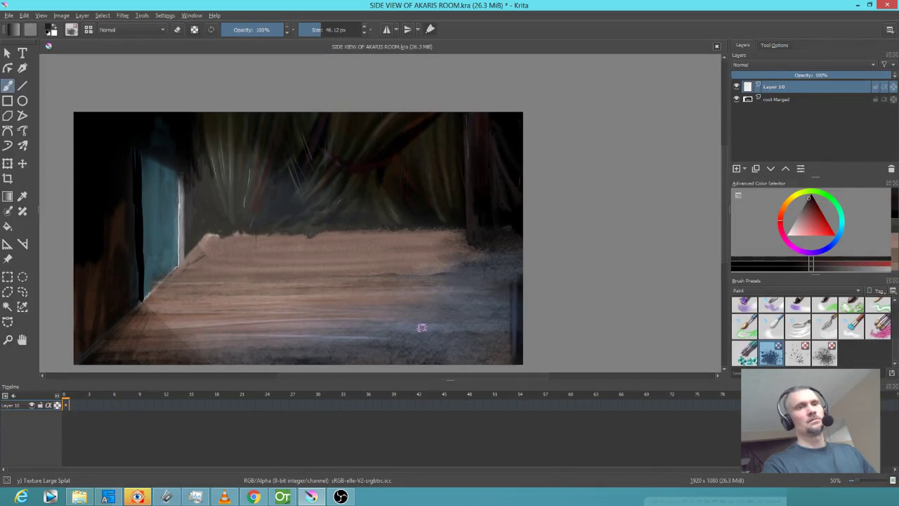
Compare the painted room with the character placement in the OpenToonz battle scene and return to Krita.
{"action": "key", "text": "alt+Tab"}
{"action": "key", "text": "alt+Tab"}
{"action": "key", "text": "alt+Tab"}
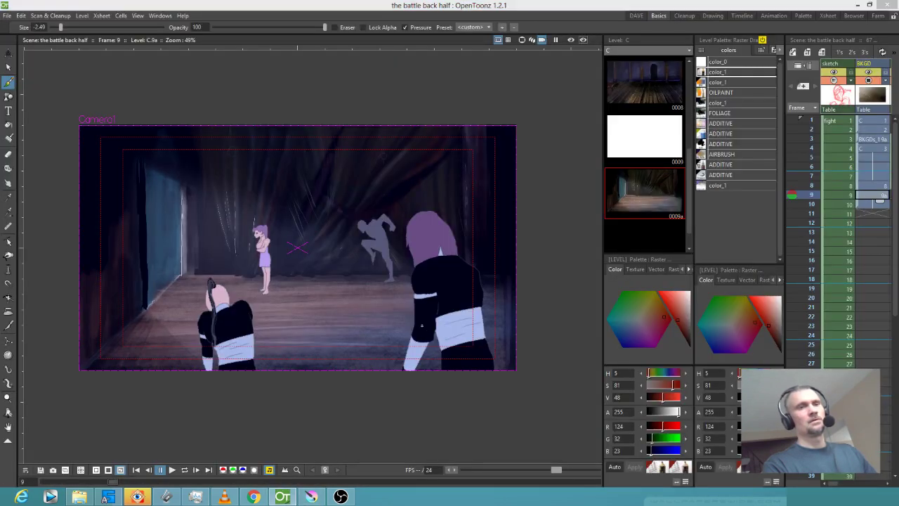
{"action": "key", "text": "alt+Tab"}
{"action": "key", "text": "alt+Tab"}
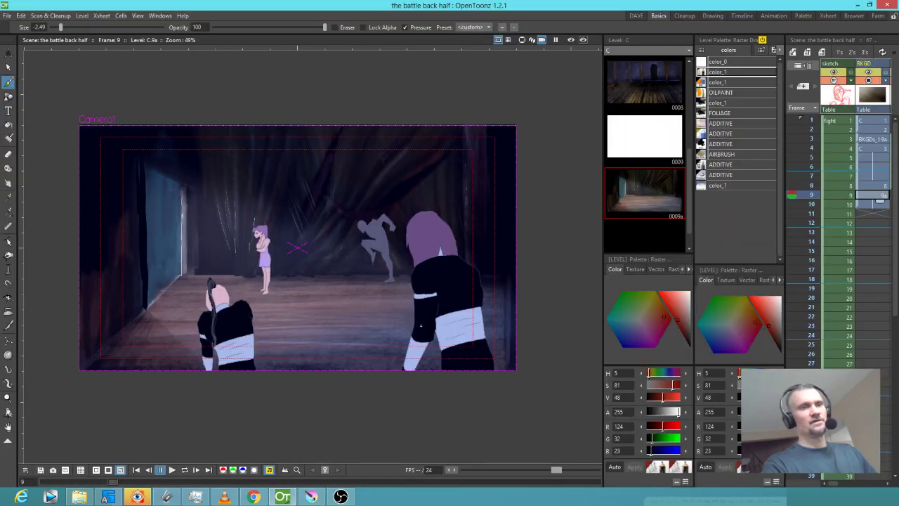
{"action": "key", "text": "alt+Tab"}
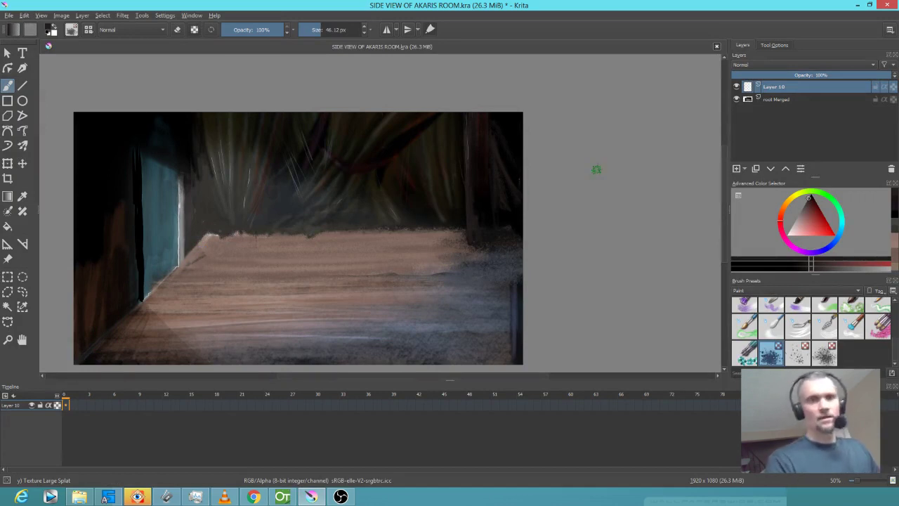
On Layer 10, sketch two short black upright posts at the floor's back edge with a 14.63 px brush and undo the strokes joining them.
{"action": "mouse_move", "coordinate": [278, 212]}
{"action": "left_mouse_down"}
{"action": "mouse_move", "coordinate": [264, 212]}
{"action": "mouse_move", "coordinate": [274, 212]}
{"action": "left_mouse_up"}
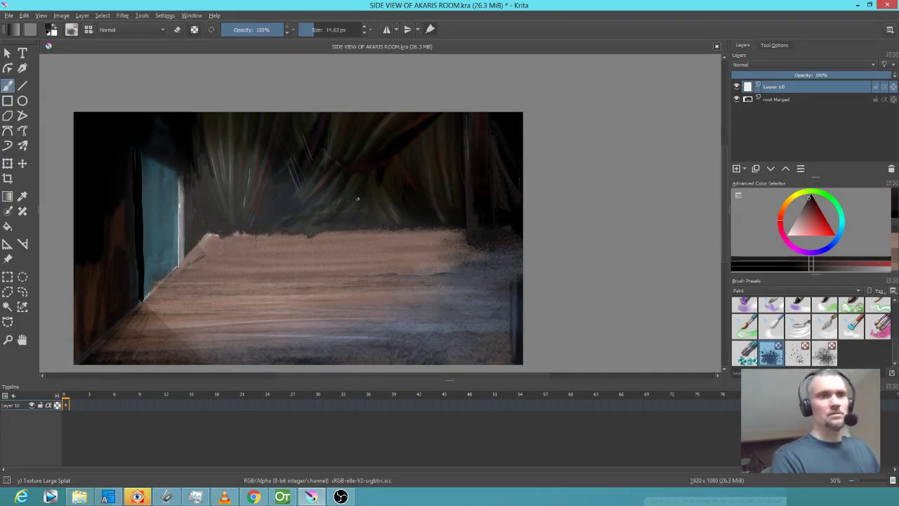
{"action": "left_click", "coordinate": [810, 196]}
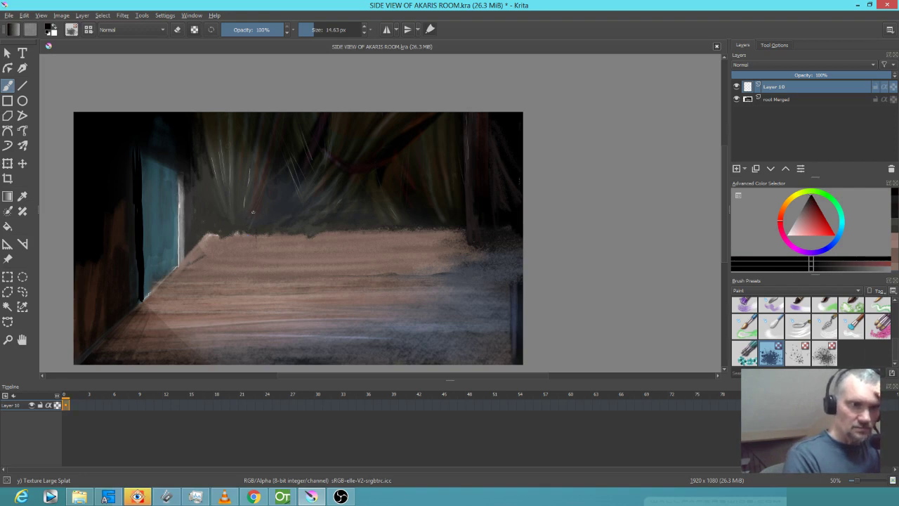
{"action": "mouse_move", "coordinate": [255, 213]}
{"action": "left_mouse_down"}
{"action": "mouse_move", "coordinate": [252, 225]}
{"action": "mouse_move", "coordinate": [256, 199]}
{"action": "mouse_move", "coordinate": [249, 232]}
{"action": "mouse_move", "coordinate": [265, 247]}
{"action": "mouse_move", "coordinate": [258, 234]}
{"action": "mouse_move", "coordinate": [304, 238]}
{"action": "left_mouse_up"}
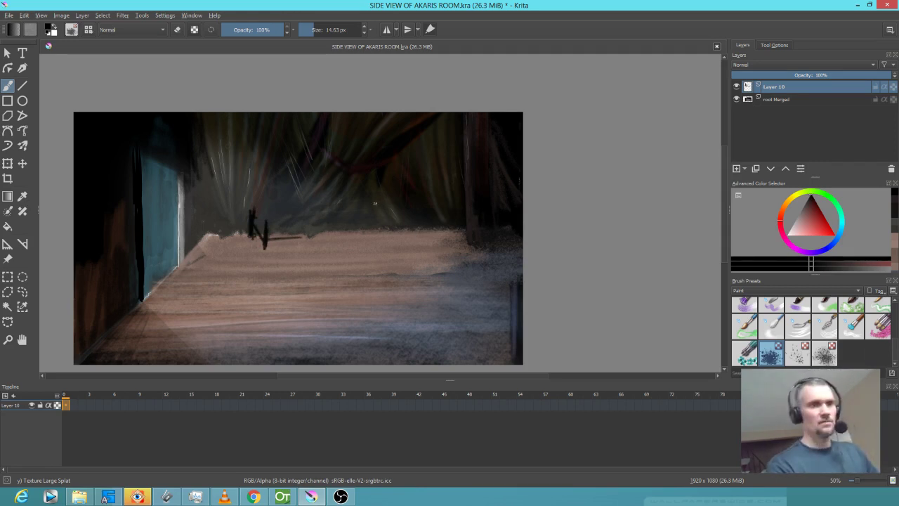
{"action": "key", "text": "ctrl+z"}
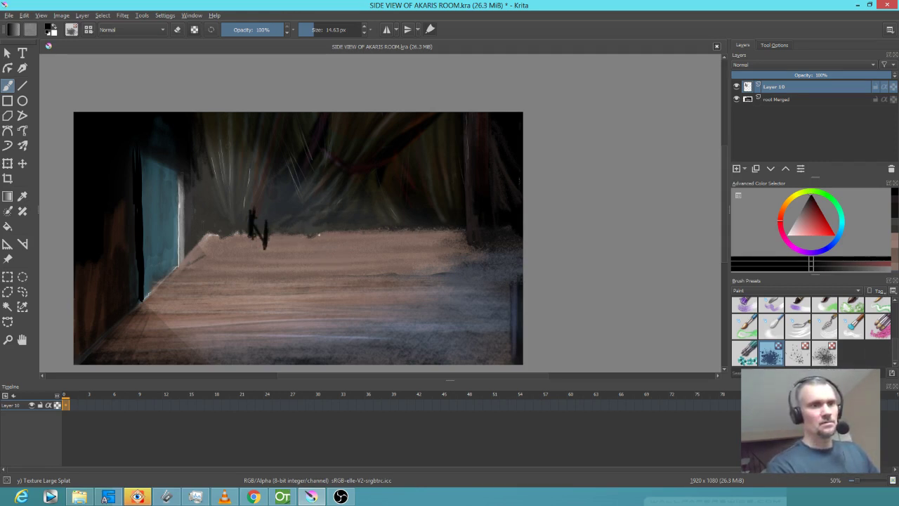
{"action": "key", "text": "ctrl+z"}
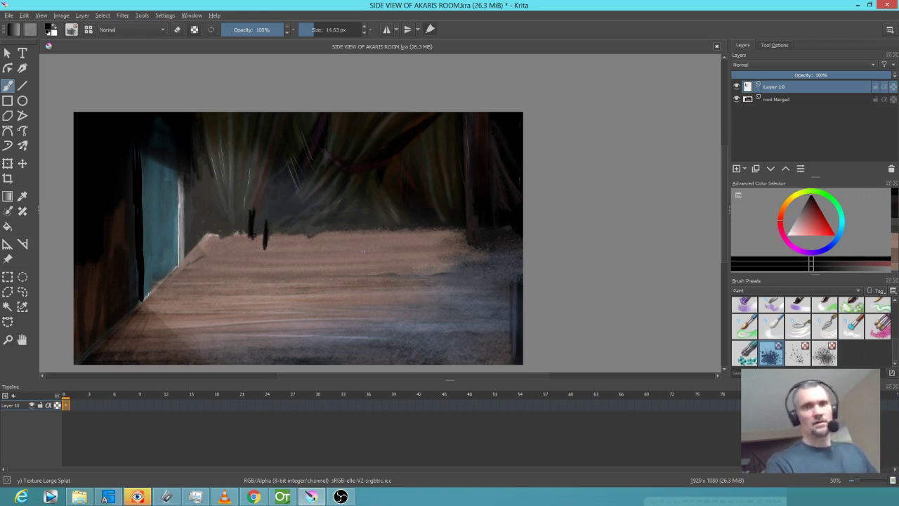
Add a new layer and draw a red perspective line along the floor's left edge up to the canvas's upper edge.
{"action": "left_click", "coordinate": [736, 169]}
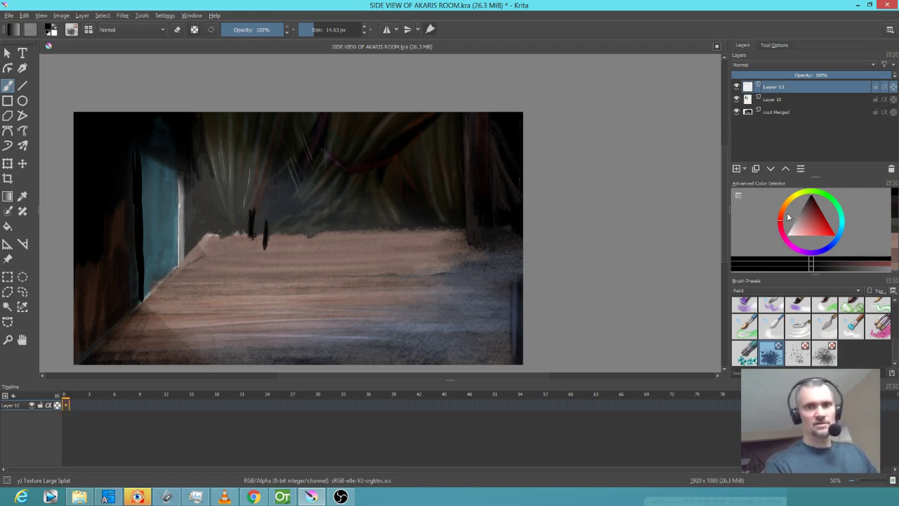
{"action": "left_click", "coordinate": [834, 235]}
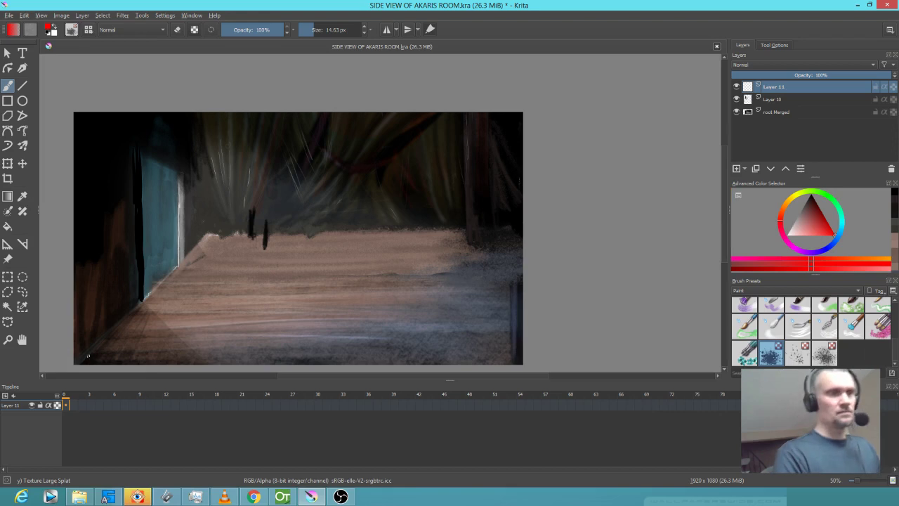
{"action": "left_click_drag", "start_coordinate": [85, 353], "coordinate": [268, 169]}
{"action": "left_click_drag", "start_coordinate": [209, 224], "coordinate": [334, 113]}
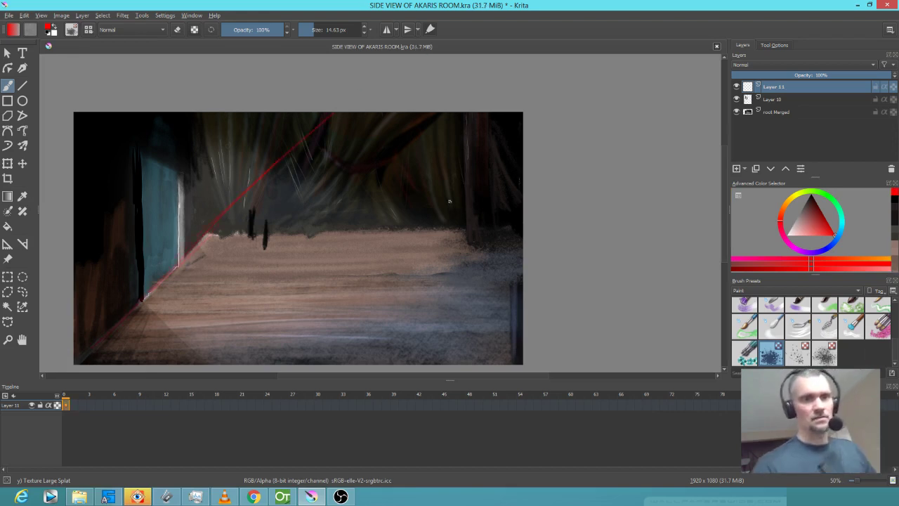
Check the OpenToonz scene, return to Krita and fan red perspective lines from a marked vanishing point down across the floor.
{"action": "key", "text": "alt+Tab"}
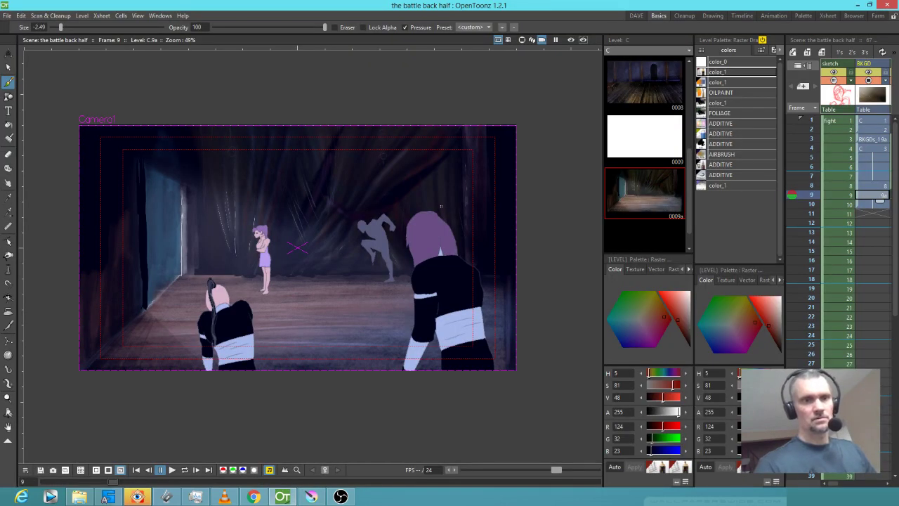
{"action": "key", "text": "alt+Tab"}
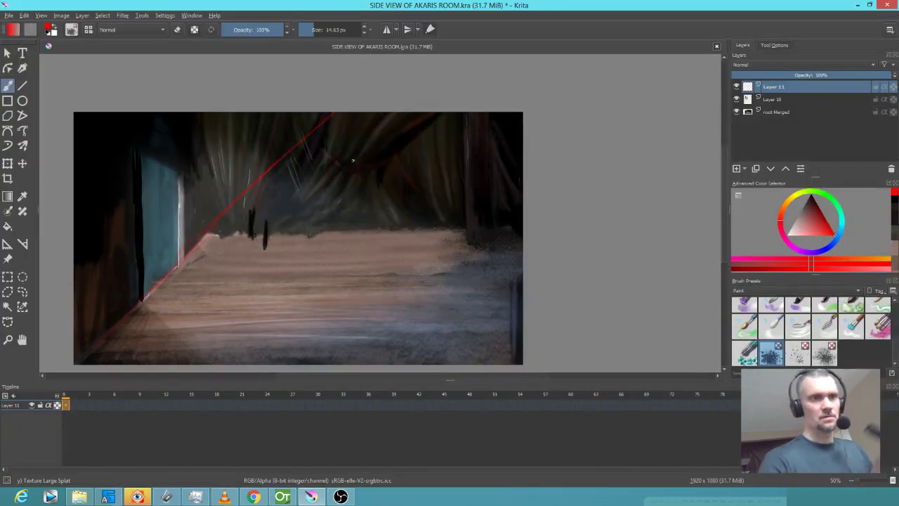
{"action": "key", "text": "alt+Tab"}
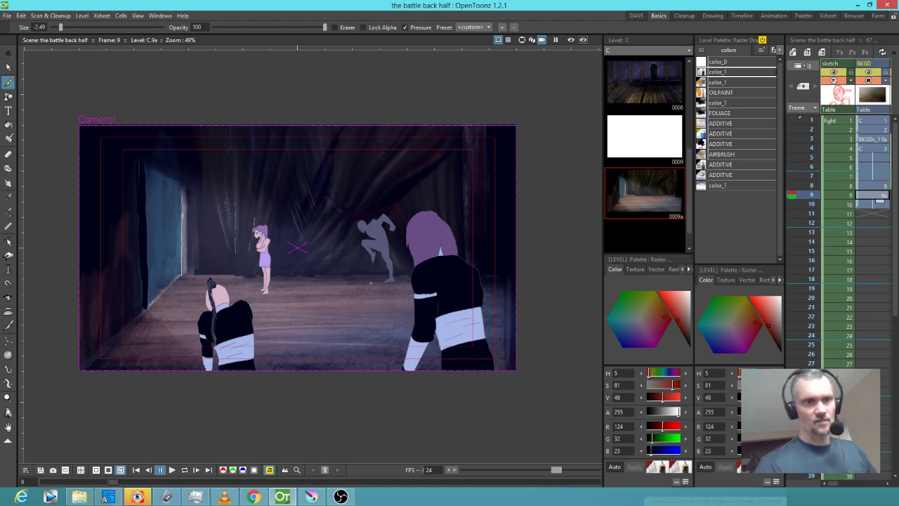
{"action": "key", "text": "alt+Tab"}
{"action": "left_click_drag", "start_coordinate": [332, 112], "coordinate": [323, 363]}
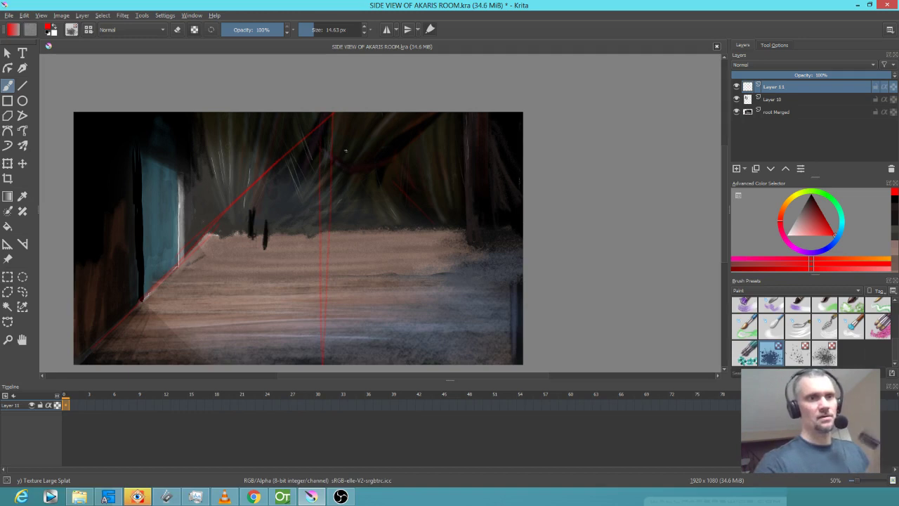
{"action": "left_click_drag", "start_coordinate": [425, 213], "coordinate": [450, 229]}
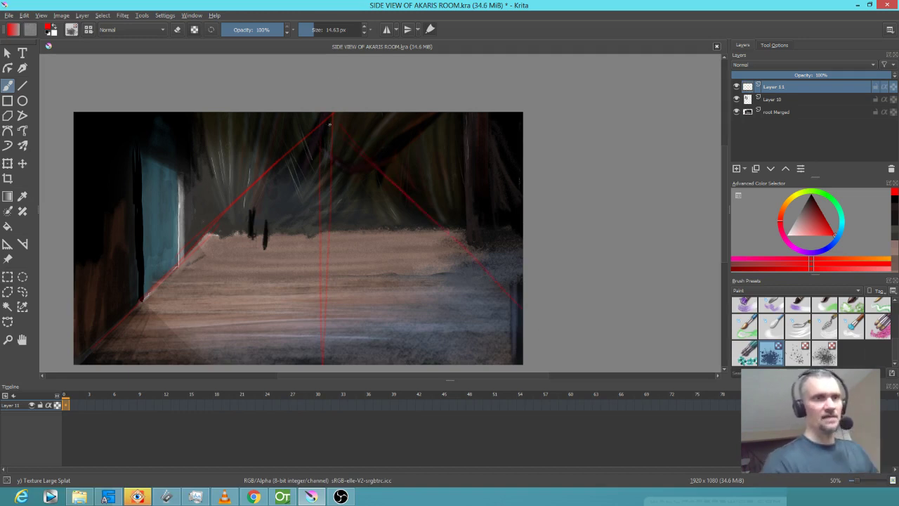
{"action": "left_click_drag", "start_coordinate": [333, 114], "coordinate": [190, 347]}
{"action": "left_click_drag", "start_coordinate": [332, 113], "coordinate": [450, 421]}
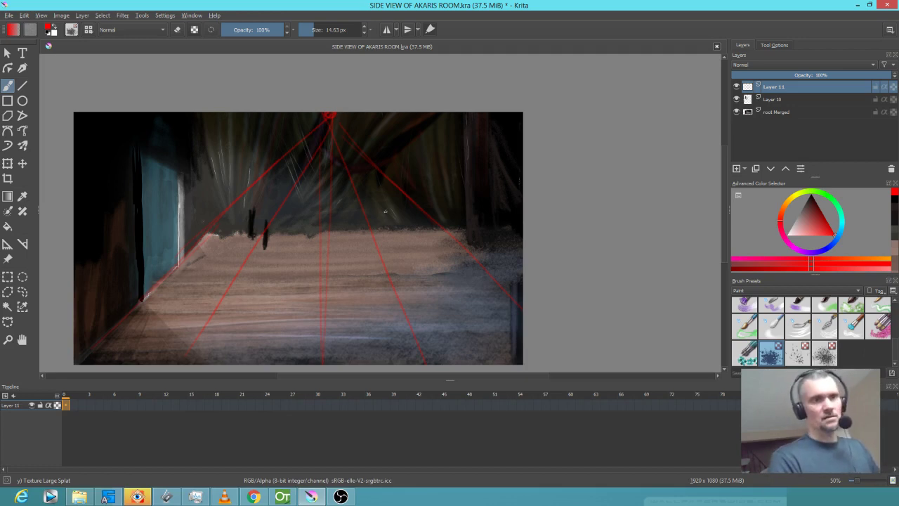
{"action": "left_click_drag", "start_coordinate": [265, 237], "coordinate": [266, 246]}
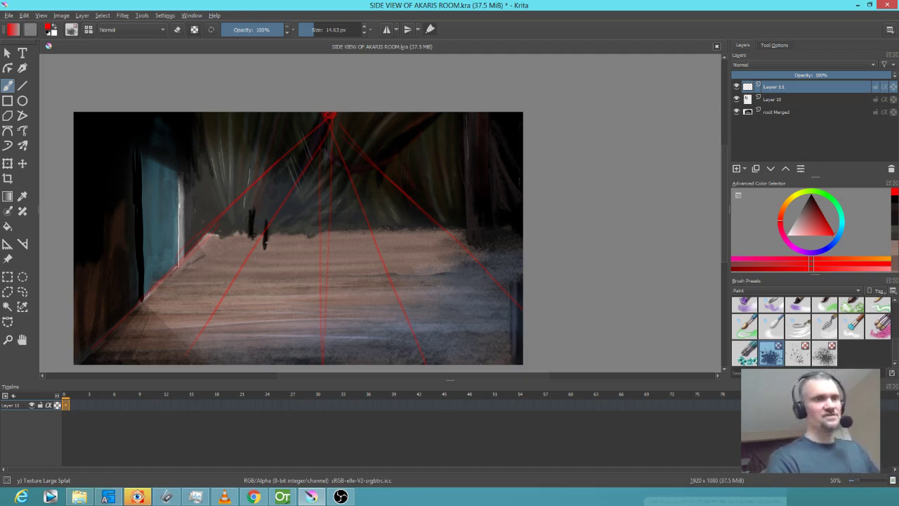
In green, trace the rear post, mark a second vanishing point on the canvas's upper edge and run a guide line past the posts.
{"action": "left_click", "coordinate": [831, 197]}
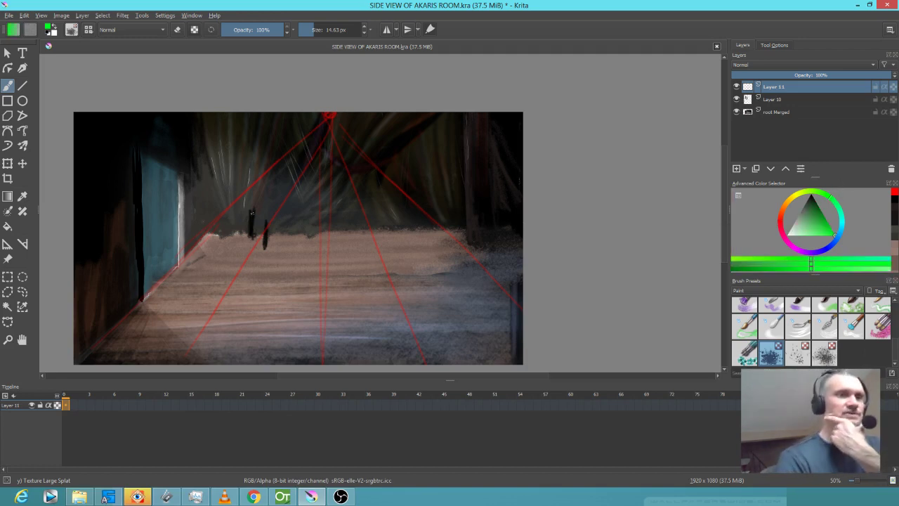
{"action": "left_click_drag", "start_coordinate": [250, 211], "coordinate": [251, 234]}
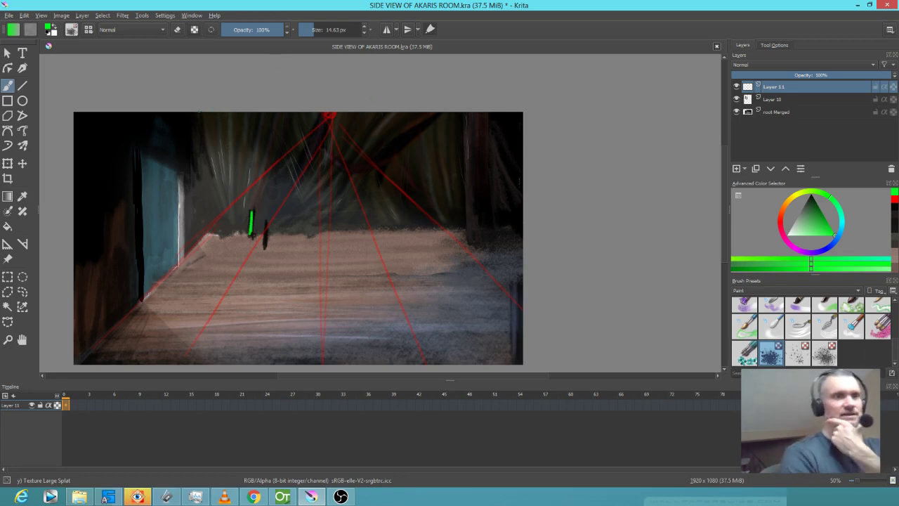
{"action": "left_click", "coordinate": [200, 112]}
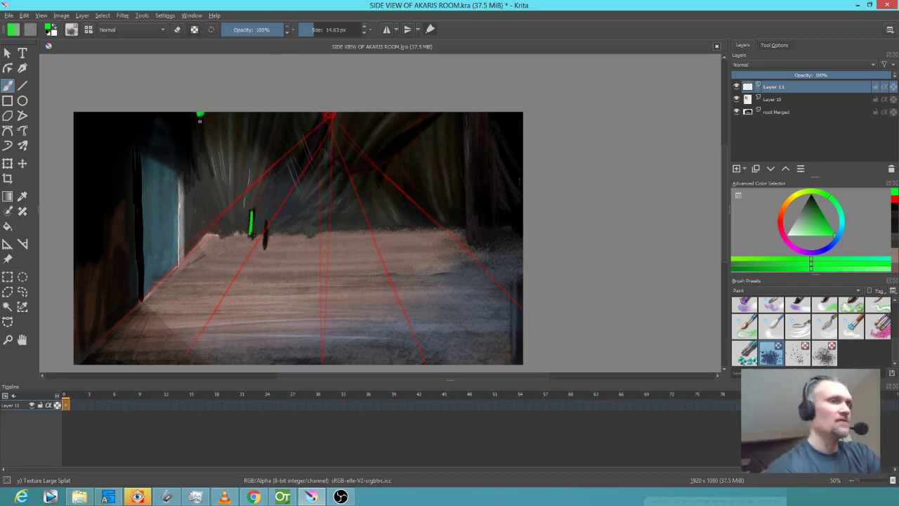
{"action": "left_click_drag", "start_coordinate": [203, 120], "coordinate": [220, 153]}
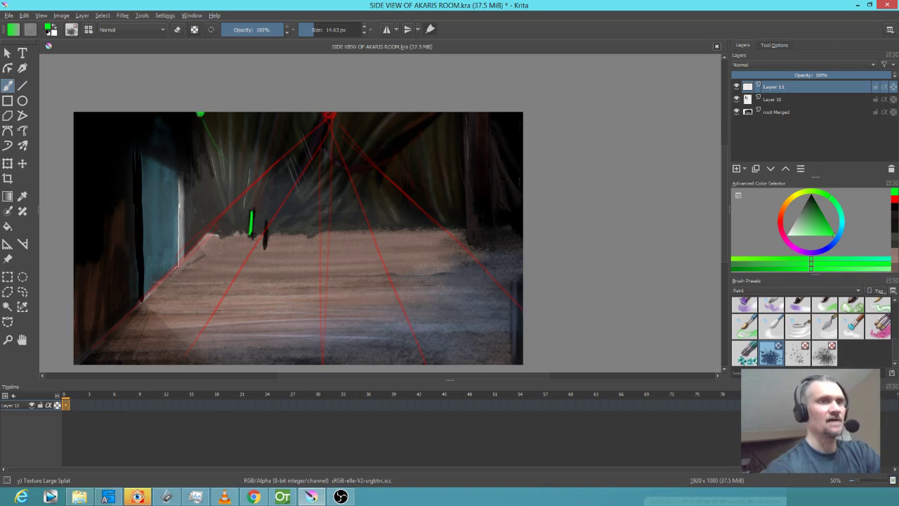
{"action": "left_click_drag", "start_coordinate": [201, 117], "coordinate": [299, 292]}
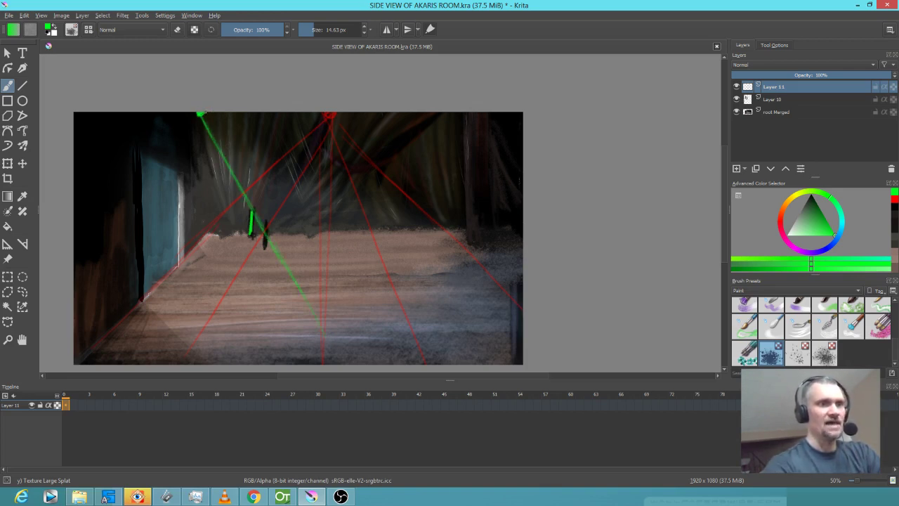
Draw green guides from the second vanishing point and block out a bed frame with front legs around the two posts.
{"action": "left_click_drag", "start_coordinate": [266, 225], "coordinate": [308, 226]}
{"action": "left_click_drag", "start_coordinate": [200, 116], "coordinate": [311, 225]}
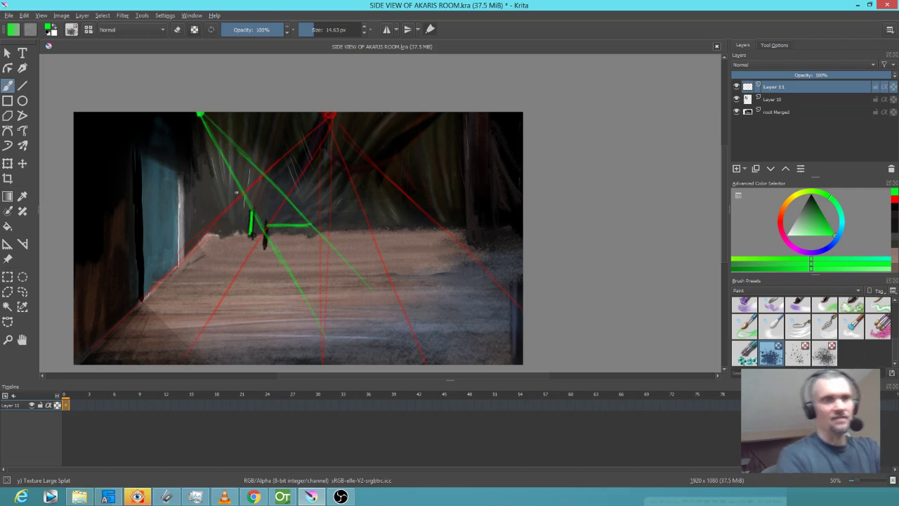
{"action": "left_click_drag", "start_coordinate": [201, 114], "coordinate": [248, 226]}
{"action": "left_click_drag", "start_coordinate": [225, 182], "coordinate": [277, 291]}
{"action": "mouse_move", "coordinate": [265, 238]}
{"action": "left_mouse_down"}
{"action": "mouse_move", "coordinate": [265, 264]}
{"action": "mouse_move", "coordinate": [318, 234]}
{"action": "mouse_move", "coordinate": [294, 241]}
{"action": "mouse_move", "coordinate": [323, 240]}
{"action": "mouse_move", "coordinate": [316, 264]}
{"action": "left_mouse_up"}
{"action": "left_click_drag", "start_coordinate": [291, 209], "coordinate": [316, 228]}
{"action": "left_click_drag", "start_coordinate": [254, 212], "coordinate": [295, 210]}
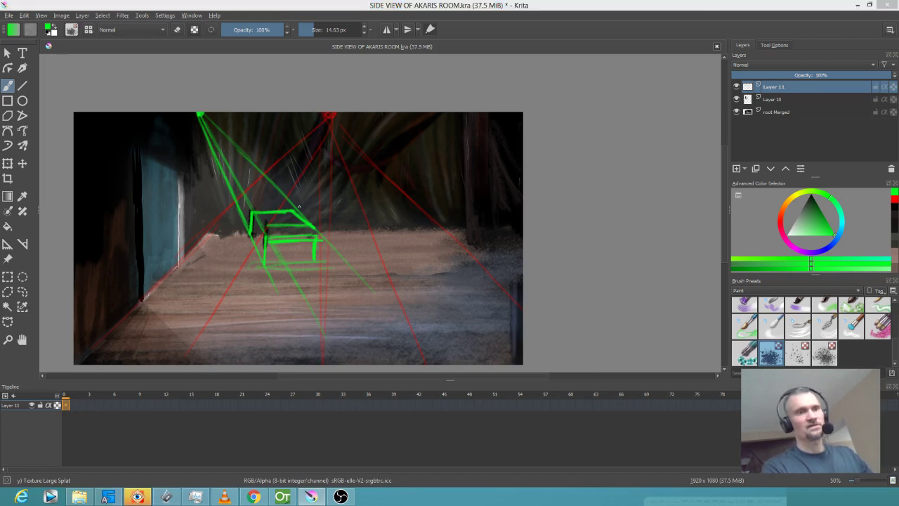
Lower the opacity of the perspective guide layer, Layer 11, to 24%.
{"action": "key", "text": "alt+Tab"}
{"action": "key", "text": "alt+Tab"}
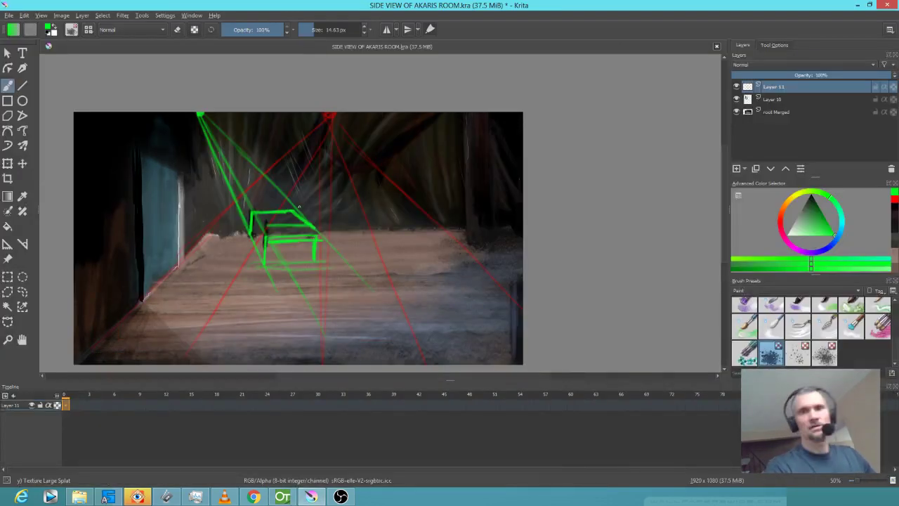
{"action": "left_click", "coordinate": [772, 99]}
{"action": "left_click", "coordinate": [792, 87]}
{"action": "left_click_drag", "start_coordinate": [792, 74], "coordinate": [781, 68]}
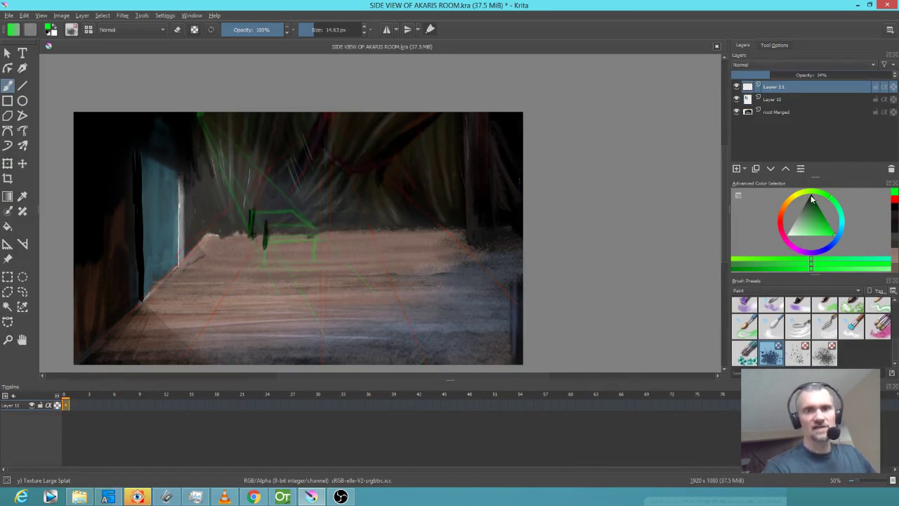
On Layer 10, paint the bed's frame, top, front edge and legs in black over the faded green guides.
{"action": "key", "text": "d"}
{"action": "left_click", "coordinate": [747, 99]}
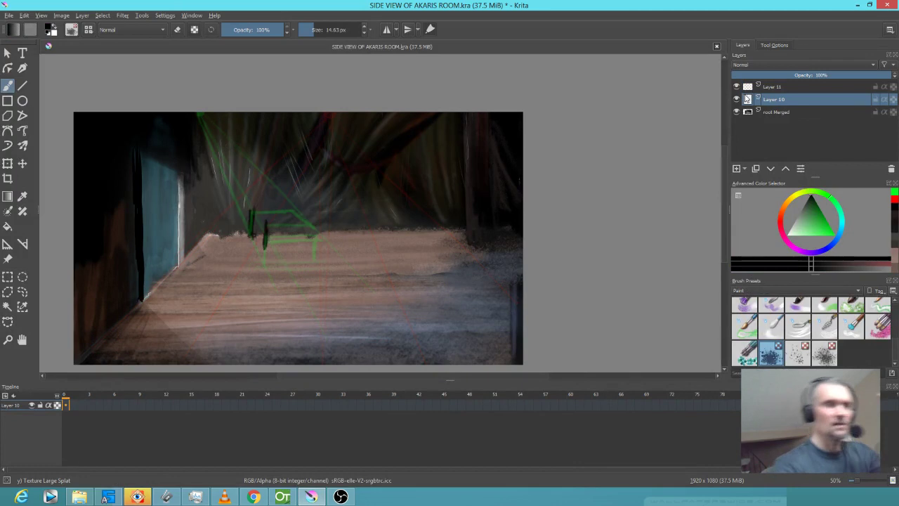
{"action": "mouse_move", "coordinate": [255, 223]}
{"action": "left_mouse_down"}
{"action": "mouse_move", "coordinate": [263, 237]}
{"action": "mouse_move", "coordinate": [268, 228]}
{"action": "left_mouse_up"}
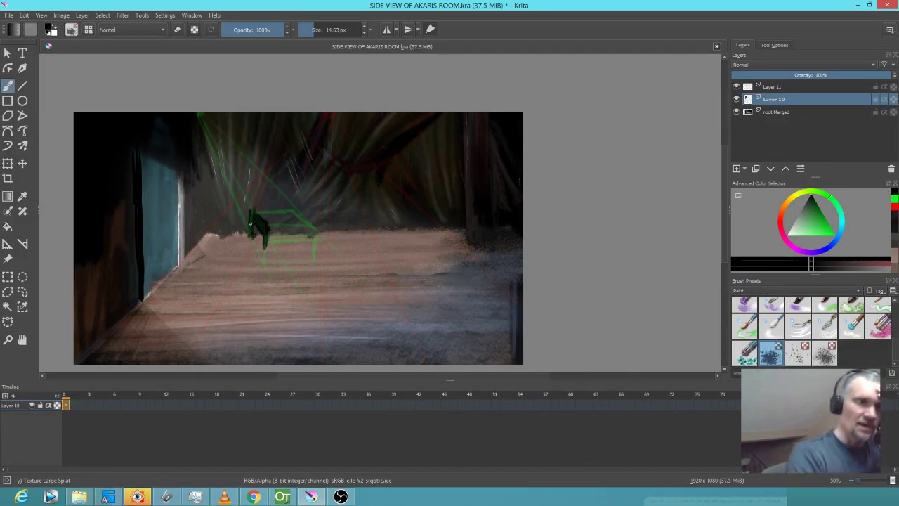
{"action": "mouse_move", "coordinate": [259, 215]}
{"action": "left_mouse_down"}
{"action": "mouse_move", "coordinate": [282, 211]}
{"action": "mouse_move", "coordinate": [313, 227]}
{"action": "mouse_move", "coordinate": [274, 232]}
{"action": "mouse_move", "coordinate": [309, 229]}
{"action": "mouse_move", "coordinate": [274, 225]}
{"action": "mouse_move", "coordinate": [294, 217]}
{"action": "mouse_move", "coordinate": [264, 215]}
{"action": "mouse_move", "coordinate": [266, 226]}
{"action": "mouse_move", "coordinate": [316, 239]}
{"action": "mouse_move", "coordinate": [294, 234]}
{"action": "mouse_move", "coordinate": [264, 263]}
{"action": "mouse_move", "coordinate": [267, 238]}
{"action": "mouse_move", "coordinate": [265, 259]}
{"action": "left_mouse_up"}
{"action": "left_click_drag", "start_coordinate": [254, 218], "coordinate": [260, 221]}
{"action": "mouse_move", "coordinate": [316, 238]}
{"action": "left_mouse_down"}
{"action": "mouse_move", "coordinate": [264, 250]}
{"action": "mouse_move", "coordinate": [308, 249]}
{"action": "mouse_move", "coordinate": [300, 231]}
{"action": "mouse_move", "coordinate": [259, 229]}
{"action": "mouse_move", "coordinate": [260, 238]}
{"action": "mouse_move", "coordinate": [260, 226]}
{"action": "mouse_move", "coordinate": [297, 214]}
{"action": "mouse_move", "coordinate": [271, 229]}
{"action": "mouse_move", "coordinate": [271, 240]}
{"action": "mouse_move", "coordinate": [285, 241]}
{"action": "mouse_move", "coordinate": [290, 240]}
{"action": "left_mouse_up"}
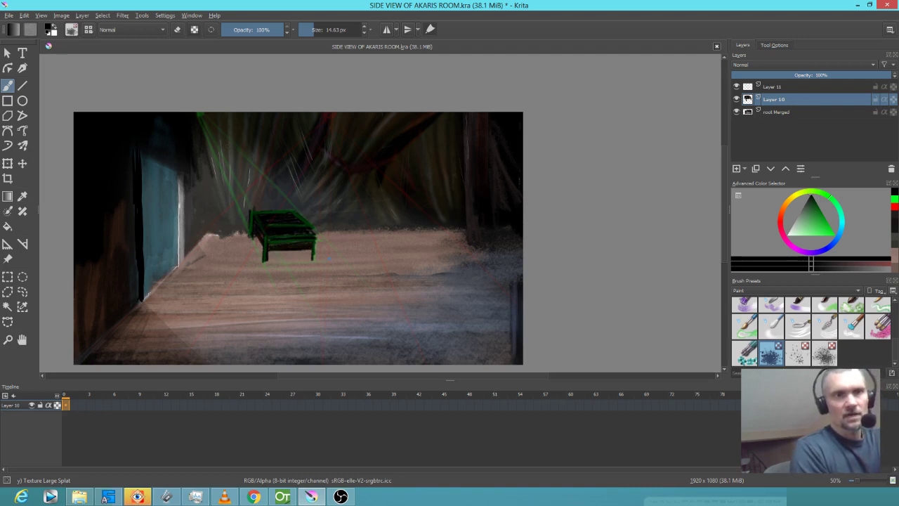
{"action": "left_click_drag", "start_coordinate": [311, 244], "coordinate": [275, 248]}
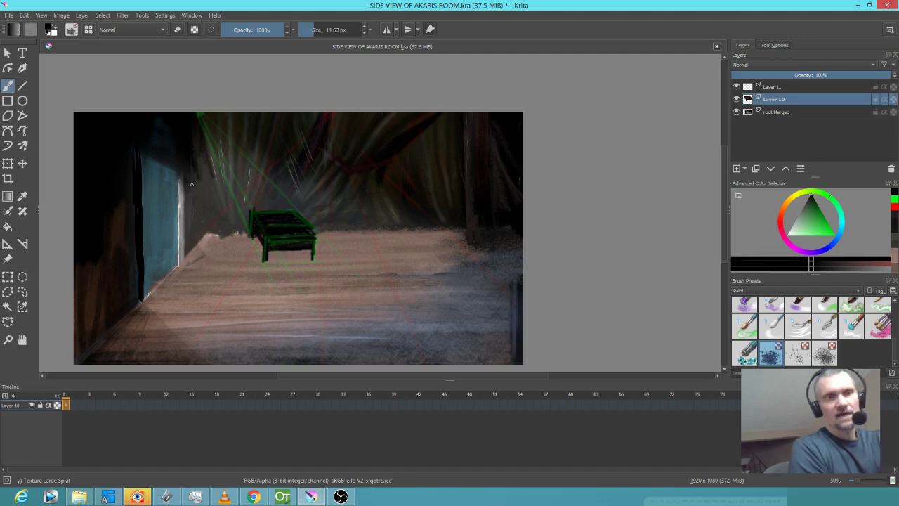
On Layer 11, draw green perspective lines from the door area across the curtain wall and from the door's base across the floor.
{"action": "left_click", "coordinate": [784, 87]}
{"action": "left_click", "coordinate": [834, 234]}
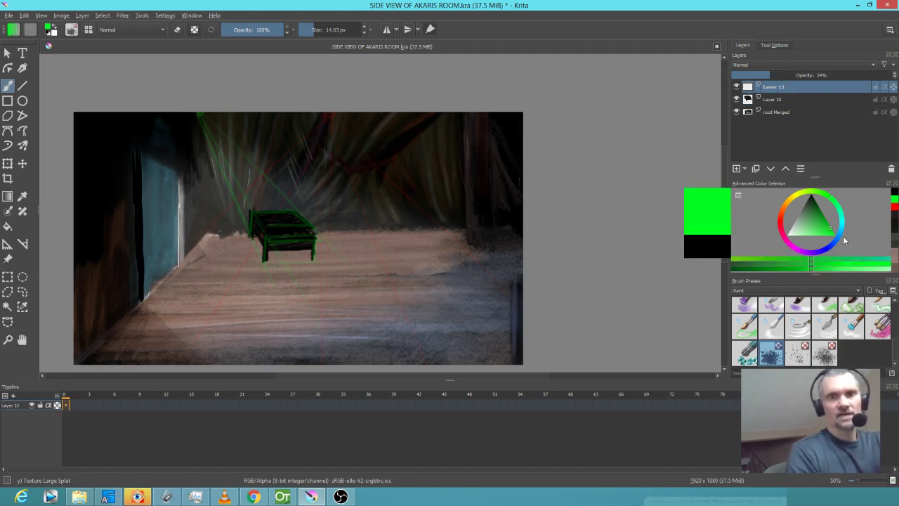
{"action": "left_click_drag", "start_coordinate": [152, 151], "coordinate": [522, 186]}
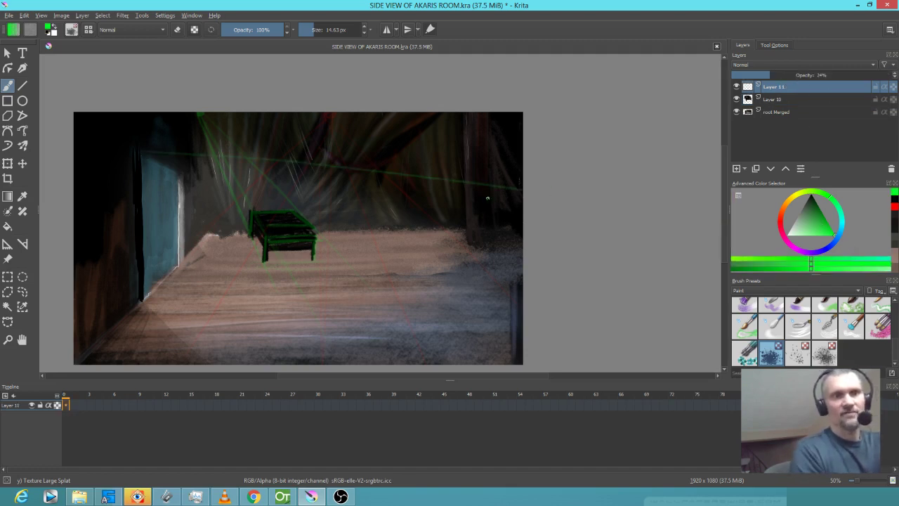
{"action": "left_click_drag", "start_coordinate": [186, 178], "coordinate": [522, 219]}
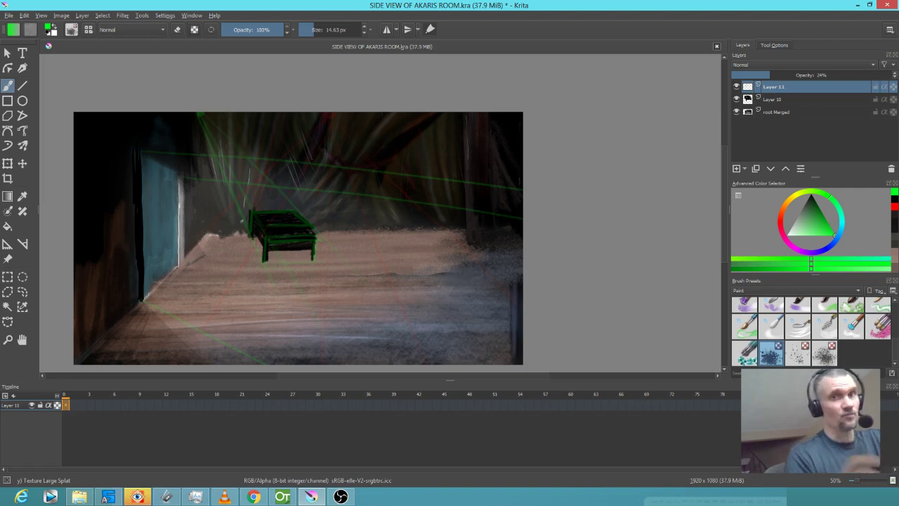
Return to Layer 10 and thicken the bed's front right leg in black.
{"action": "left_click", "coordinate": [776, 101]}
{"action": "left_click", "coordinate": [813, 203]}
{"action": "left_click_drag", "start_coordinate": [313, 240], "coordinate": [316, 255]}
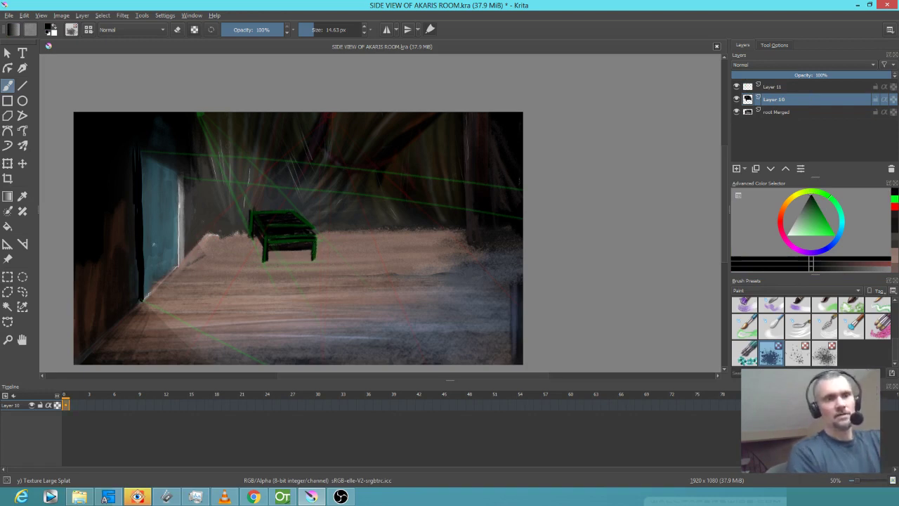
On Layer 11, draw additional green perspective lines from the door wall across the bed and floor.
{"action": "left_click", "coordinate": [779, 87]}
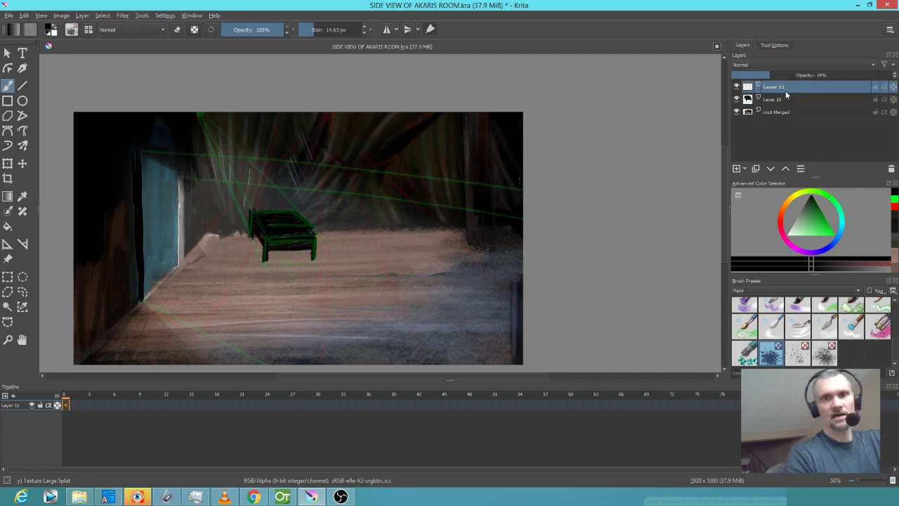
{"action": "left_click", "coordinate": [833, 234]}
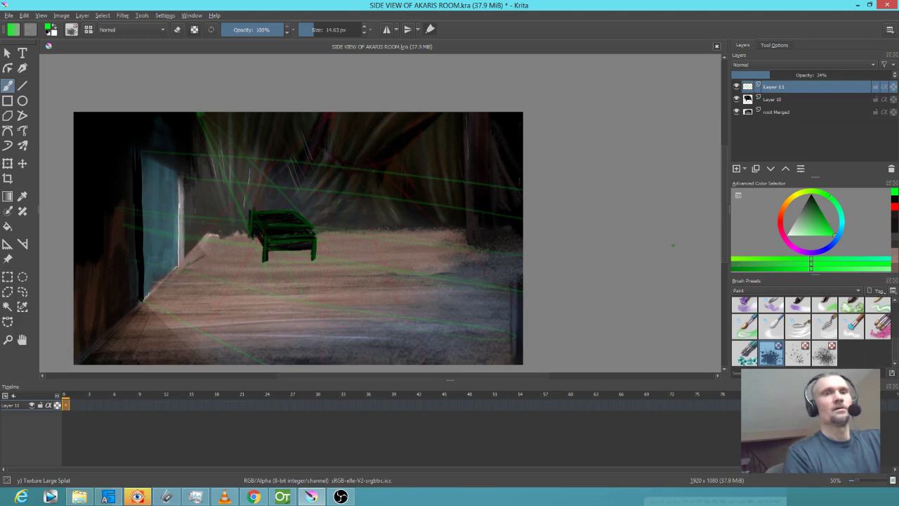
On Layer 10, try black shadow lines running along the floor from the bed's two front legs.
{"action": "left_click", "coordinate": [570, 259], "text": "ctrl"}
{"action": "left_click", "coordinate": [770, 100]}
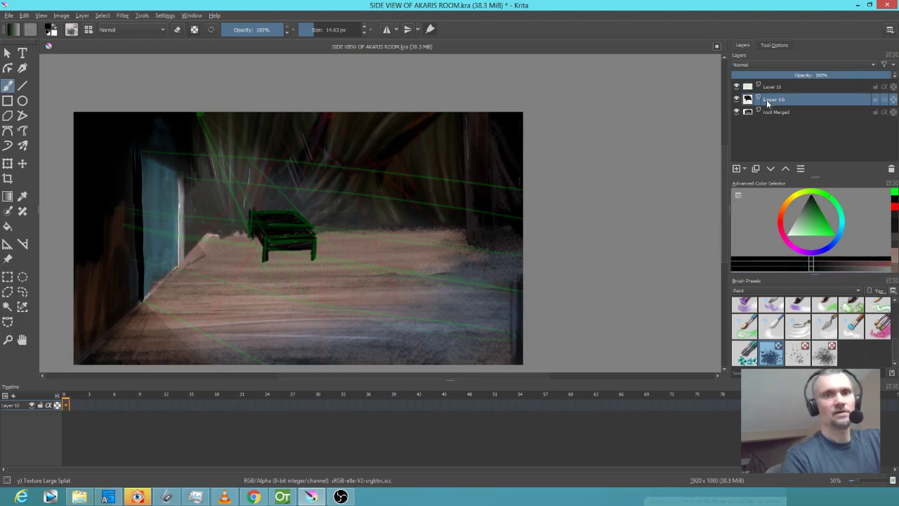
{"action": "left_click_drag", "start_coordinate": [316, 257], "coordinate": [370, 265]}
{"action": "left_click_drag", "start_coordinate": [265, 261], "coordinate": [316, 269]}
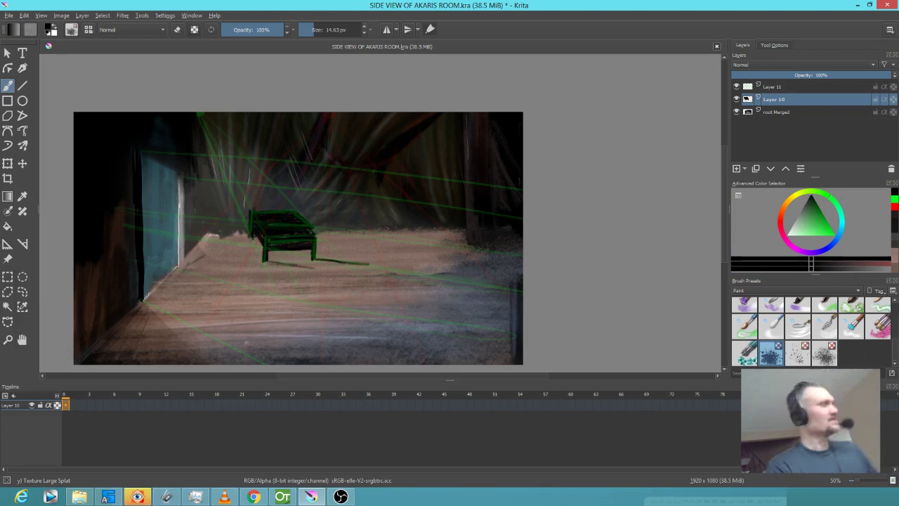
Undo the black floor shadow lines at the bed's front legs.
{"action": "key", "text": "ctrl+z"}
{"action": "key", "text": "ctrl+z"}
{"action": "key", "text": "ctrl+z"}
{"action": "key", "text": "ctrl+z"}
{"action": "key", "text": "ctrl+z"}
{"action": "key", "text": "ctrl+z"}
{"action": "key", "text": "ctrl+z"}
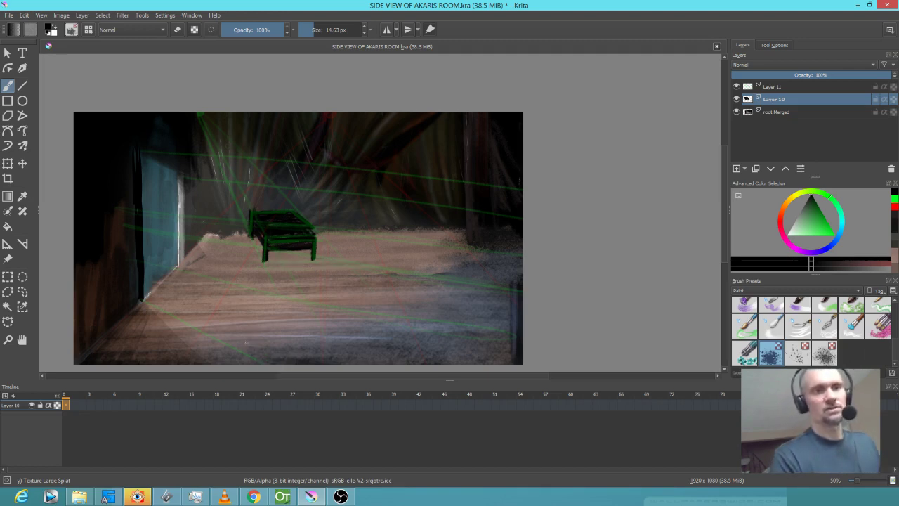
Make the perspective guide layer, Layer 11, active again.
{"action": "left_click", "coordinate": [830, 87]}
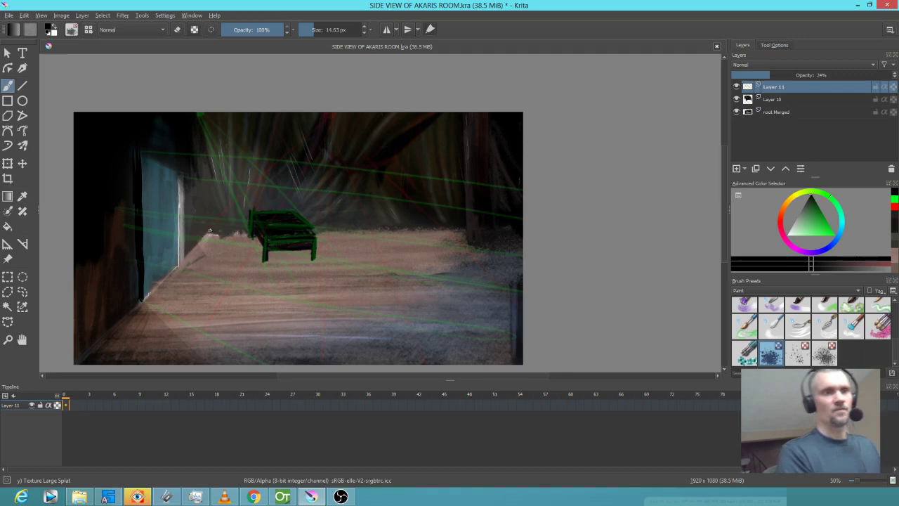
Draw additional bright green perspective guide lines around the bench on Layer 11.
{"action": "left_click_drag", "start_coordinate": [834, 231], "coordinate": [852, 238]}
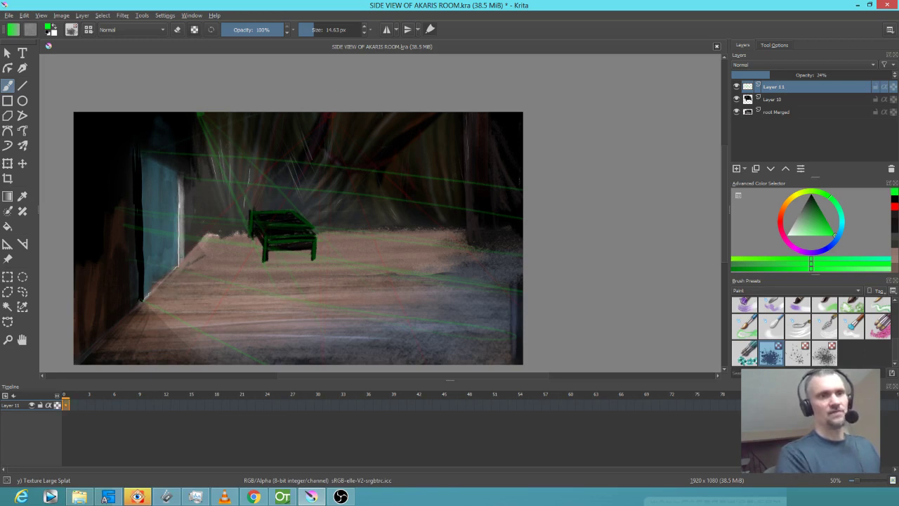
{"action": "left_click_drag", "start_coordinate": [296, 222], "coordinate": [276, 233]}
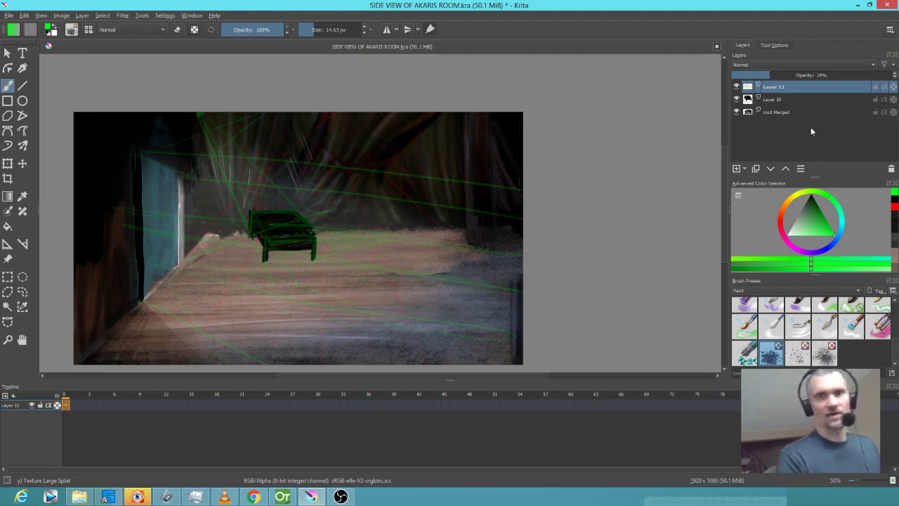
On Layer 10, paint the bench's cast shadow in black, stretching from its legs rightward across the floor.
{"action": "key", "text": "Page_Down"}
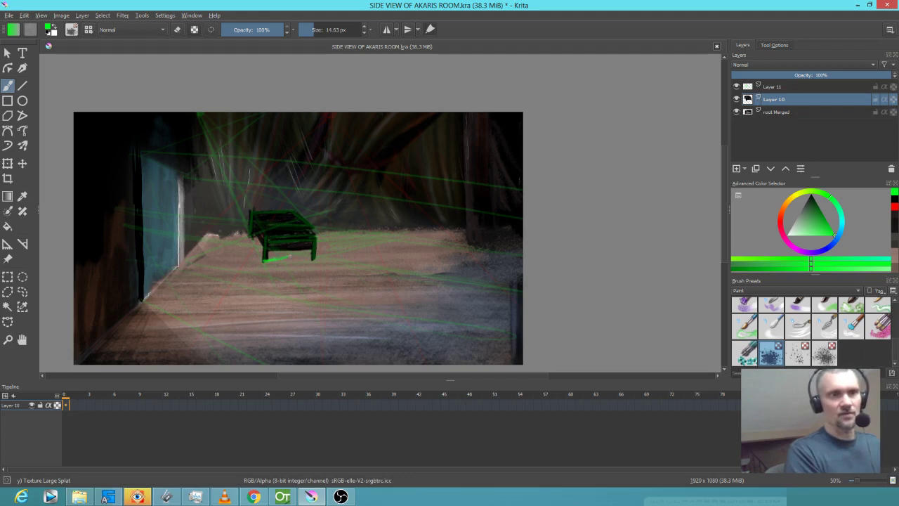
{"action": "left_click", "coordinate": [813, 193]}
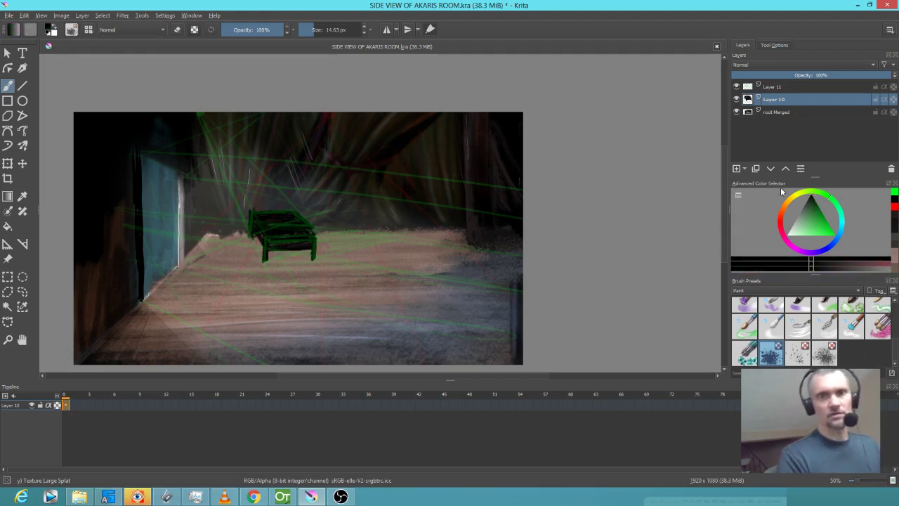
{"action": "left_click_drag", "start_coordinate": [264, 261], "coordinate": [352, 247]}
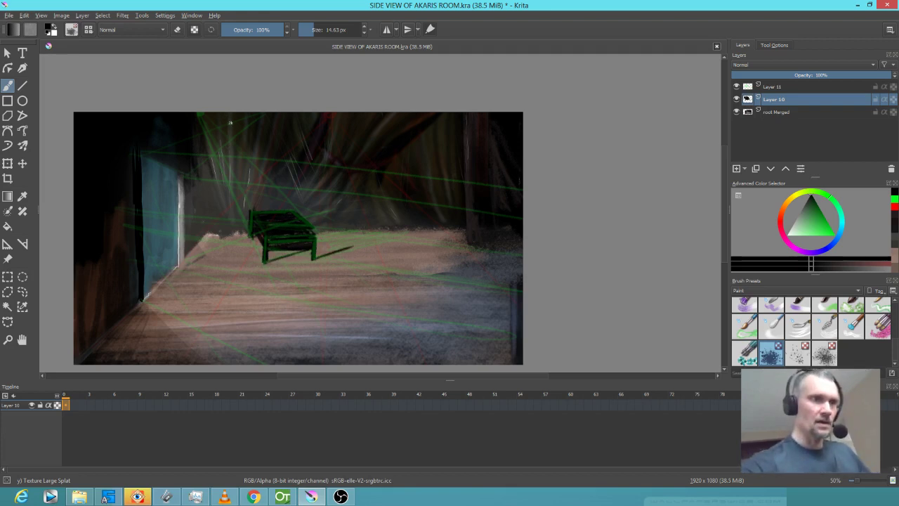
{"action": "mouse_move", "coordinate": [349, 246]}
{"action": "left_mouse_down"}
{"action": "mouse_move", "coordinate": [372, 241]}
{"action": "mouse_move", "coordinate": [315, 248]}
{"action": "left_mouse_up"}
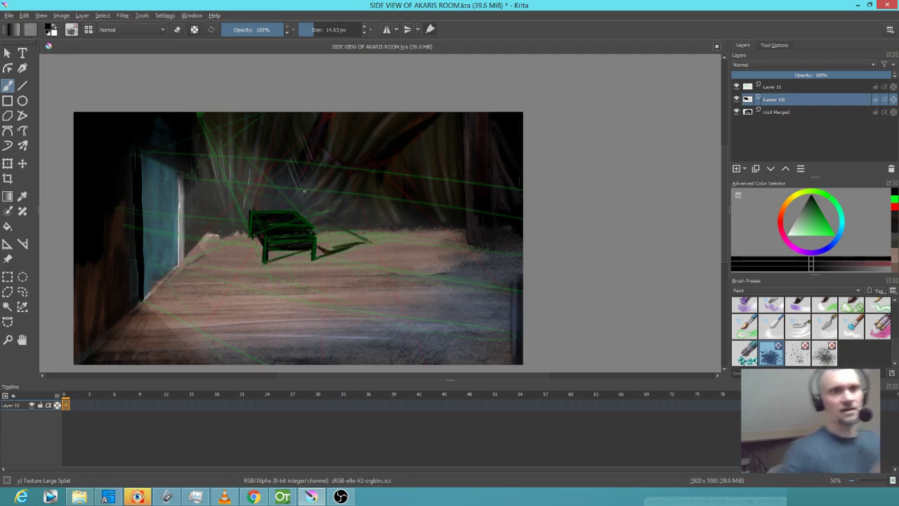
{"action": "mouse_move", "coordinate": [325, 247]}
{"action": "left_mouse_down"}
{"action": "mouse_move", "coordinate": [309, 233]}
{"action": "mouse_move", "coordinate": [328, 249]}
{"action": "mouse_move", "coordinate": [328, 230]}
{"action": "mouse_move", "coordinate": [332, 243]}
{"action": "mouse_move", "coordinate": [347, 242]}
{"action": "left_mouse_up"}
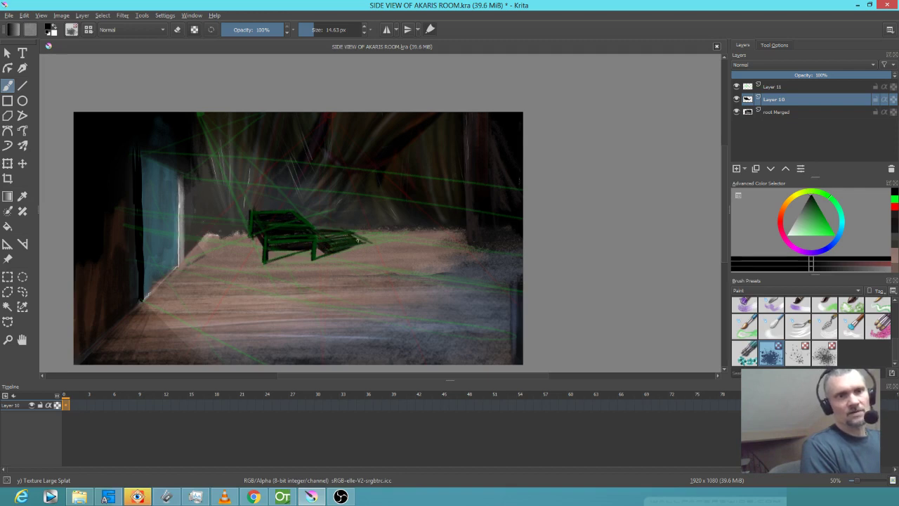
{"action": "mouse_move", "coordinate": [323, 239]}
{"action": "left_mouse_down"}
{"action": "mouse_move", "coordinate": [337, 231]}
{"action": "mouse_move", "coordinate": [314, 231]}
{"action": "mouse_move", "coordinate": [320, 229]}
{"action": "left_mouse_up"}
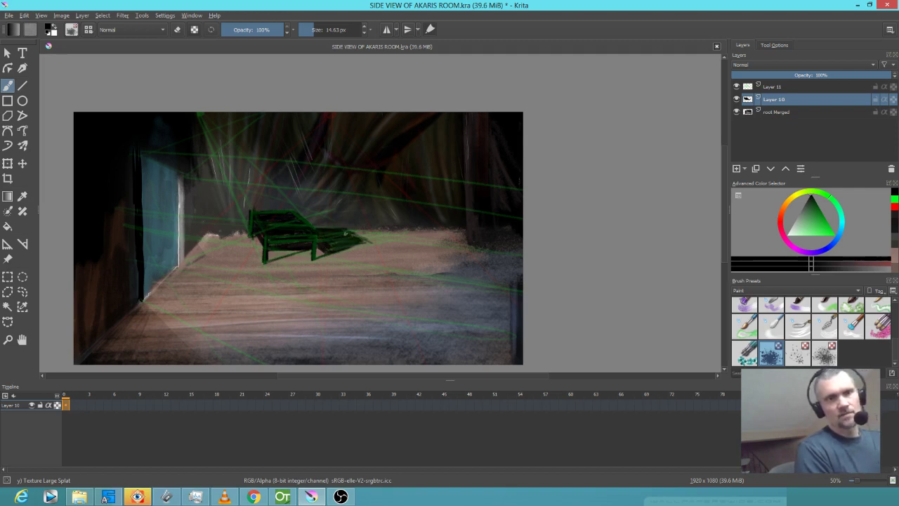
{"action": "mouse_move", "coordinate": [355, 239]}
{"action": "left_mouse_down"}
{"action": "mouse_move", "coordinate": [332, 251]}
{"action": "mouse_move", "coordinate": [371, 243]}
{"action": "mouse_move", "coordinate": [399, 220]}
{"action": "mouse_move", "coordinate": [363, 238]}
{"action": "left_mouse_up"}
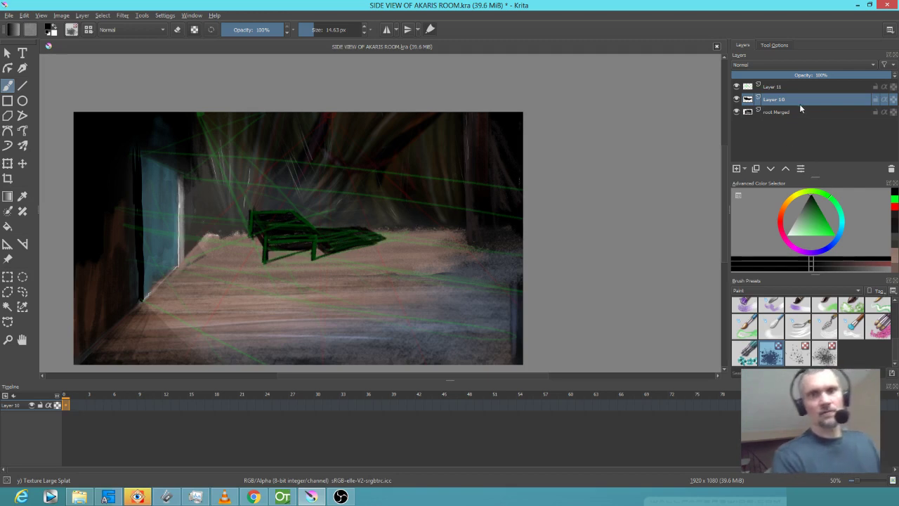
Hide the Layer 11 guides, then finish the bench's shadow and lower Layer 10's opacity to about 57%.
{"action": "left_click", "coordinate": [736, 87]}
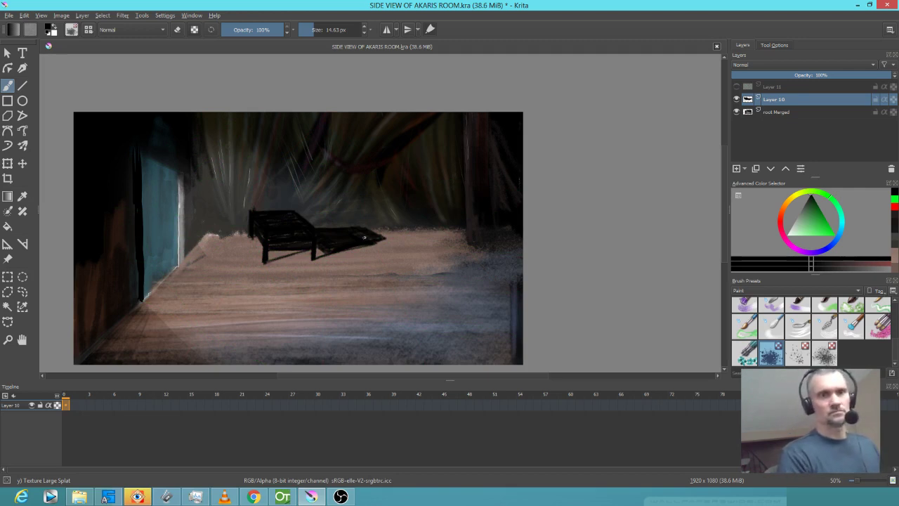
{"action": "left_click_drag", "start_coordinate": [340, 231], "coordinate": [353, 225]}
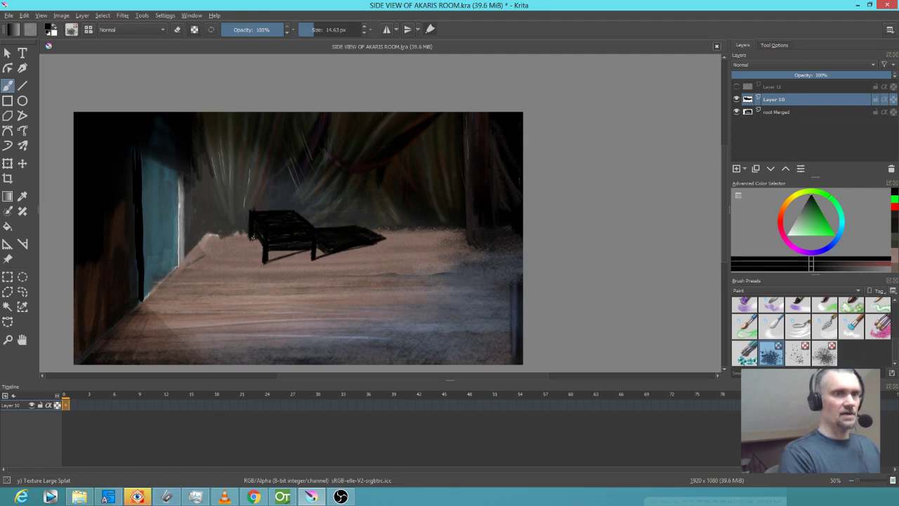
{"action": "mouse_move", "coordinate": [265, 262]}
{"action": "left_mouse_down"}
{"action": "mouse_move", "coordinate": [312, 253]}
{"action": "mouse_move", "coordinate": [284, 256]}
{"action": "left_mouse_up"}
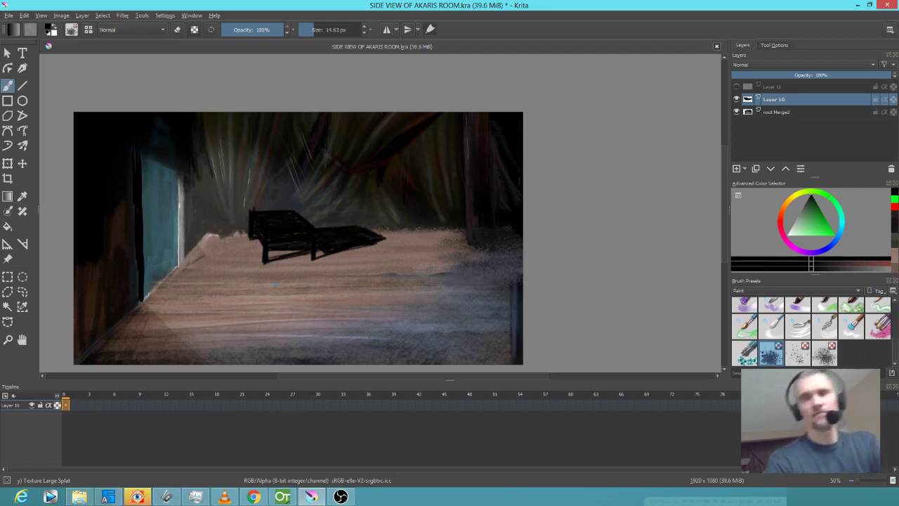
{"action": "left_click_drag", "start_coordinate": [855, 75], "coordinate": [822, 76]}
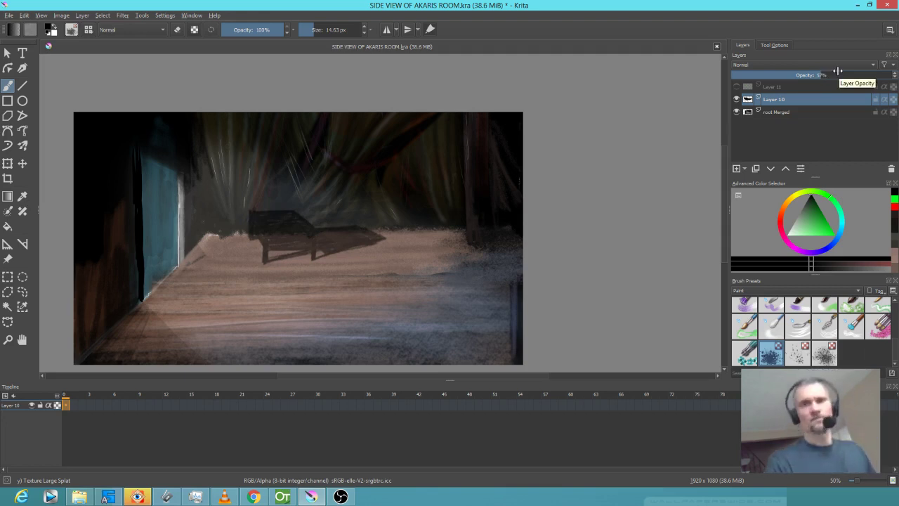
On a new layer above Layer 10, paint the bench's wooden frame dark brown with lighter brown highlights on the legs.
{"action": "left_click", "coordinate": [736, 168]}
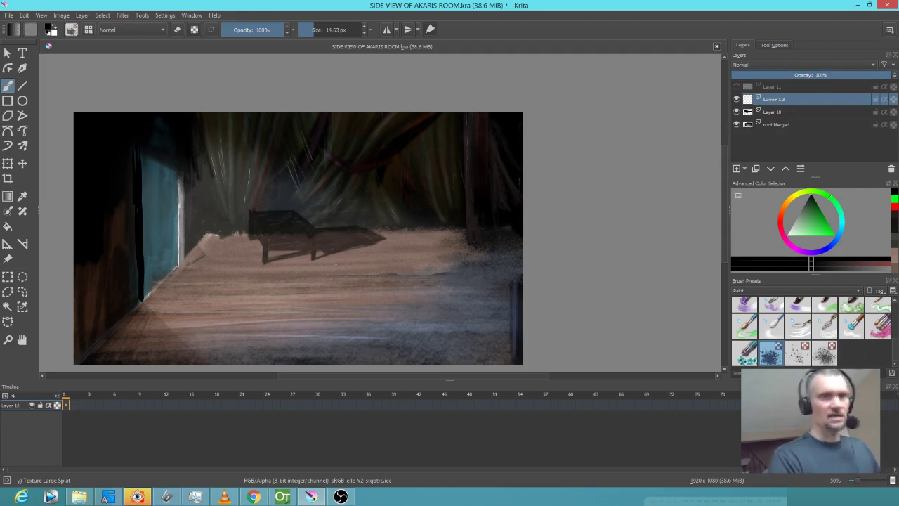
{"action": "left_click", "coordinate": [366, 288], "text": "ctrl"}
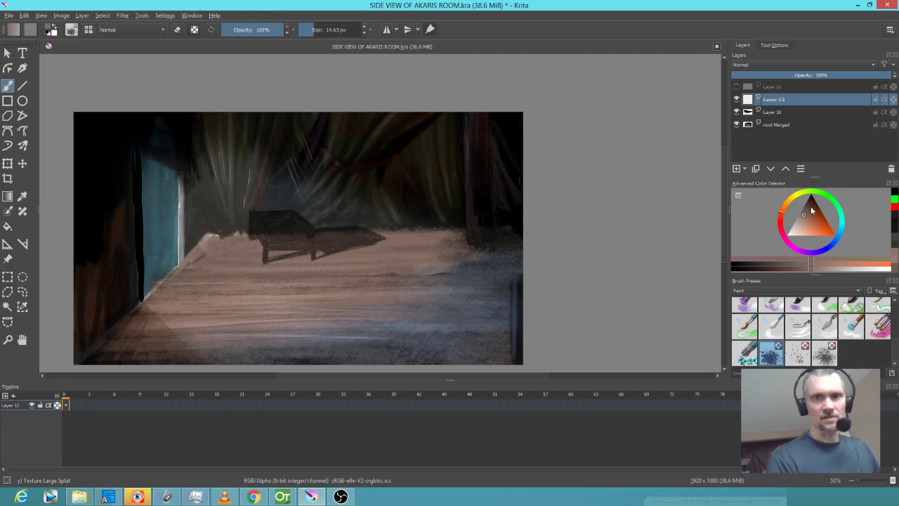
{"action": "left_click", "coordinate": [811, 205]}
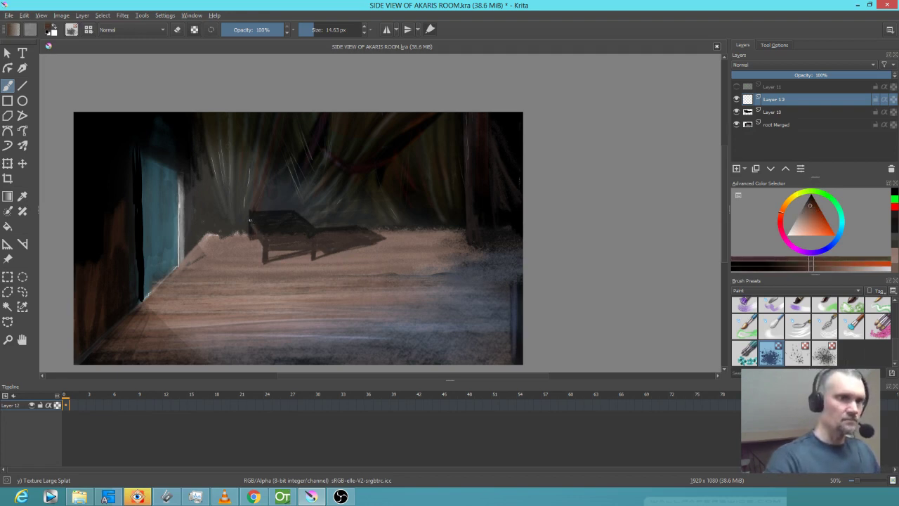
{"action": "left_click_drag", "start_coordinate": [254, 220], "coordinate": [266, 246]}
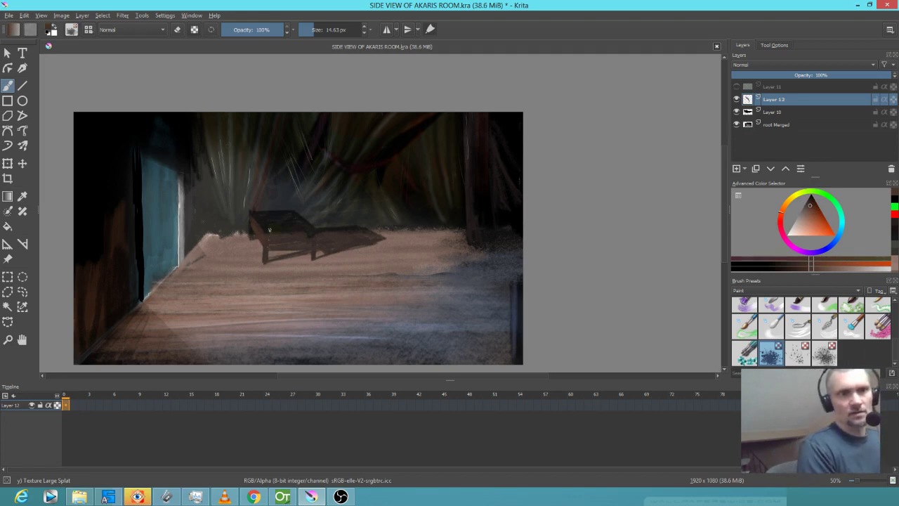
{"action": "left_click_drag", "start_coordinate": [273, 231], "coordinate": [300, 230]}
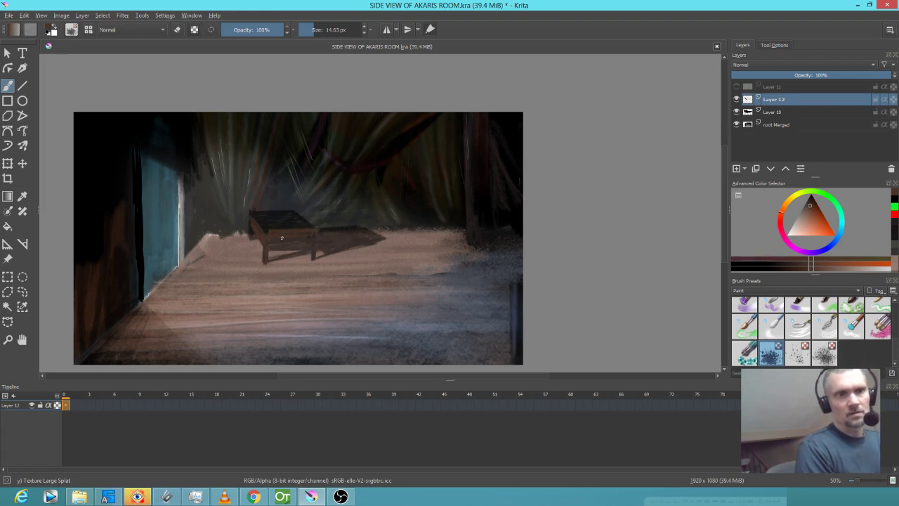
{"action": "left_click", "coordinate": [803, 217]}
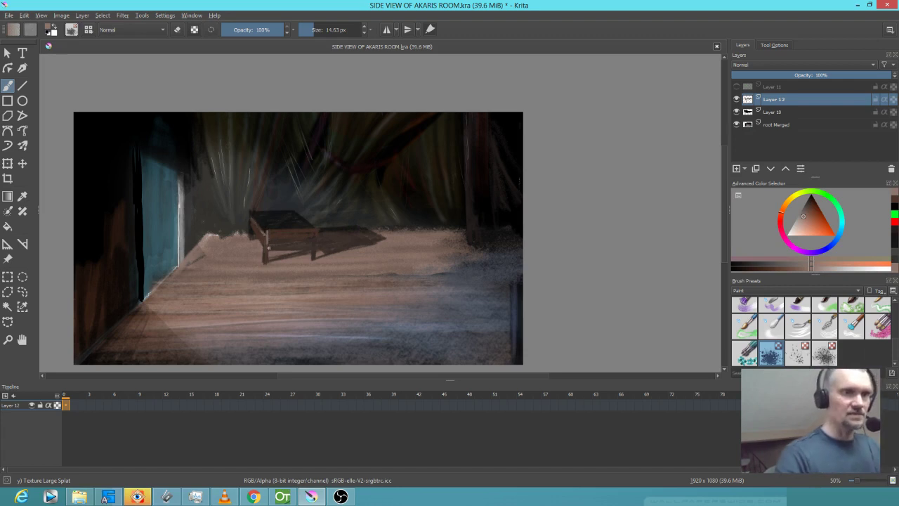
{"action": "left_click_drag", "start_coordinate": [264, 253], "coordinate": [266, 260]}
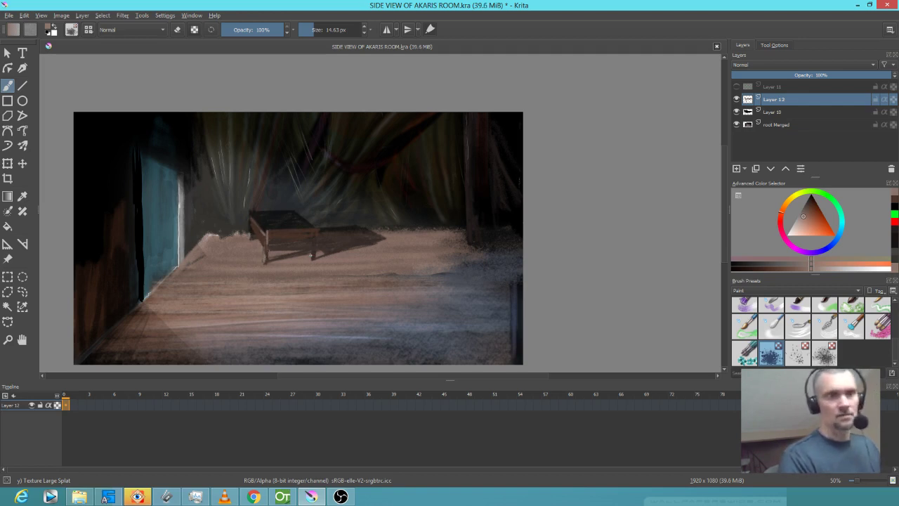
Enlarge the brush to 44.66 px and paint the bench's top and left side with dark muted reds.
{"action": "mouse_move", "coordinate": [819, 217]}
{"action": "left_mouse_down"}
{"action": "mouse_move", "coordinate": [831, 215]}
{"action": "mouse_move", "coordinate": [819, 221]}
{"action": "mouse_move", "coordinate": [817, 213]}
{"action": "left_mouse_up"}
{"action": "key", "text": "]"}
{"action": "key", "text": "]"}
{"action": "key", "text": "]"}
{"action": "left_click_drag", "start_coordinate": [289, 220], "coordinate": [276, 219]}
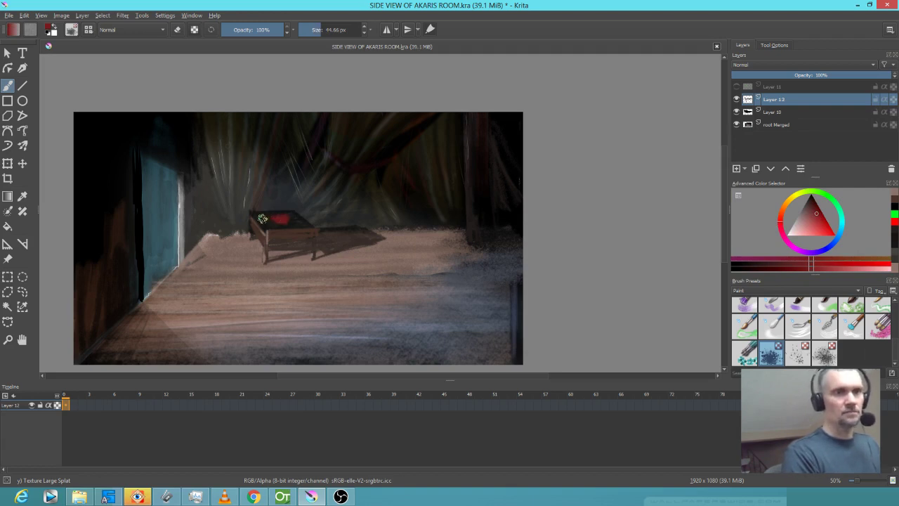
{"action": "key", "text": "ctrl+z"}
{"action": "left_click", "coordinate": [337, 209], "text": "ctrl"}
{"action": "mouse_move", "coordinate": [266, 214]}
{"action": "left_mouse_down"}
{"action": "mouse_move", "coordinate": [292, 226]}
{"action": "mouse_move", "coordinate": [281, 232]}
{"action": "mouse_move", "coordinate": [288, 223]}
{"action": "left_mouse_up"}
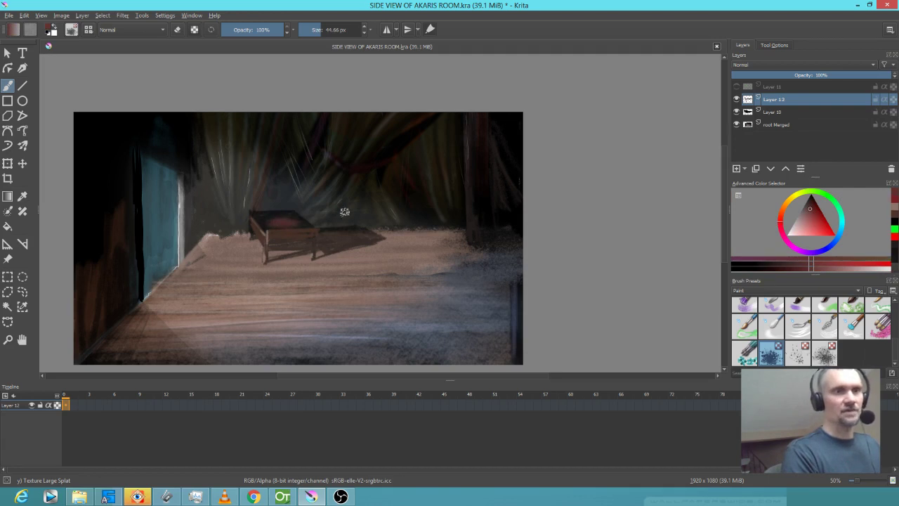
{"action": "left_click", "coordinate": [345, 211], "text": "ctrl"}
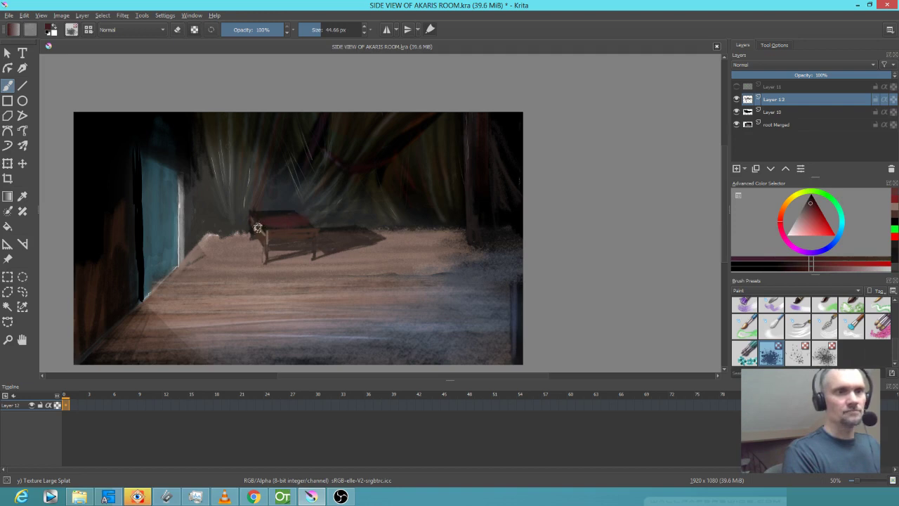
{"action": "left_click_drag", "start_coordinate": [259, 229], "coordinate": [270, 226]}
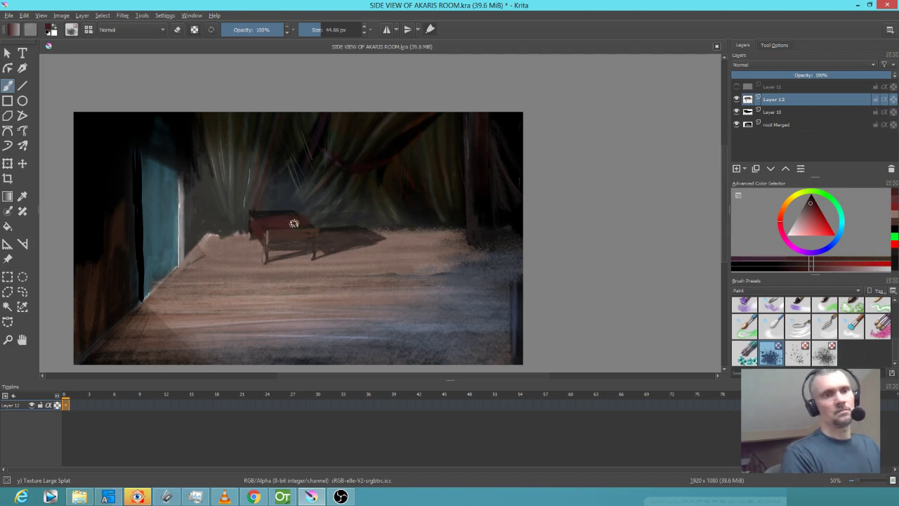
With a smaller brush, paint dark yellow trim along the back and left edges of the bench's red cover.
{"action": "left_click", "coordinate": [792, 198]}
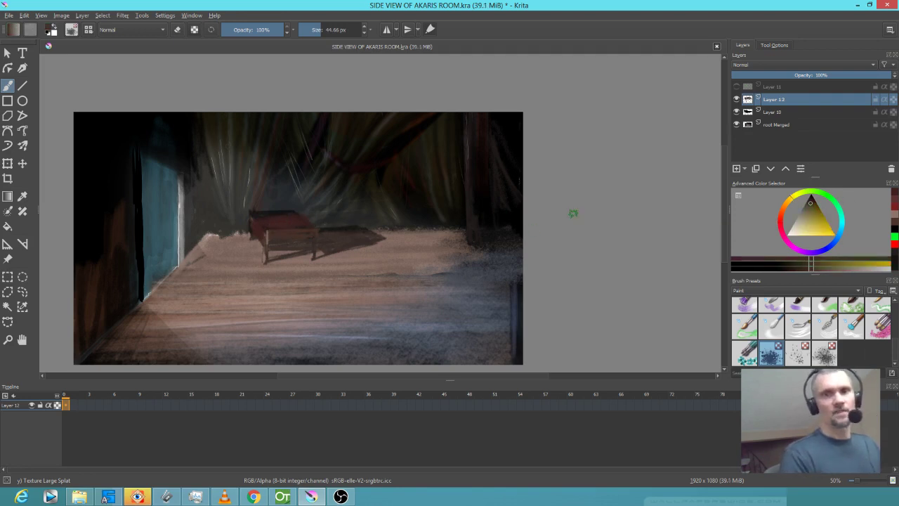
{"action": "left_click_drag", "start_coordinate": [341, 242], "coordinate": [329, 241], "text": "shift"}
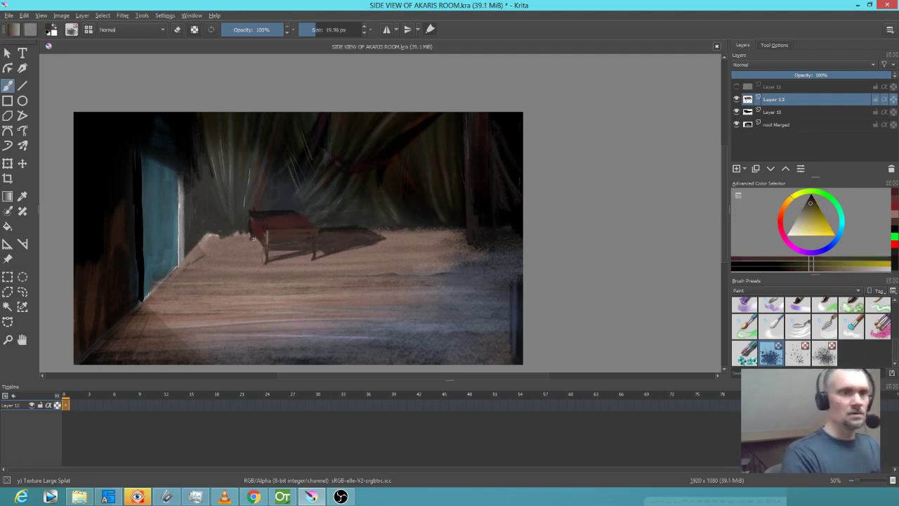
{"action": "left_click", "coordinate": [809, 210]}
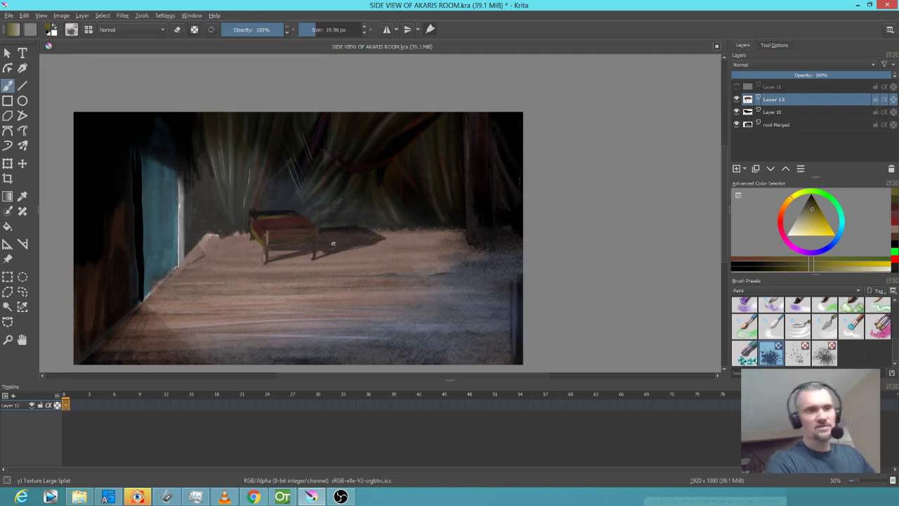
Touch up the bench's cover with red tones and add black shading around its frame and legs.
{"action": "key", "text": "ctrl"}
{"action": "left_click", "coordinate": [288, 217], "text": "ctrl"}
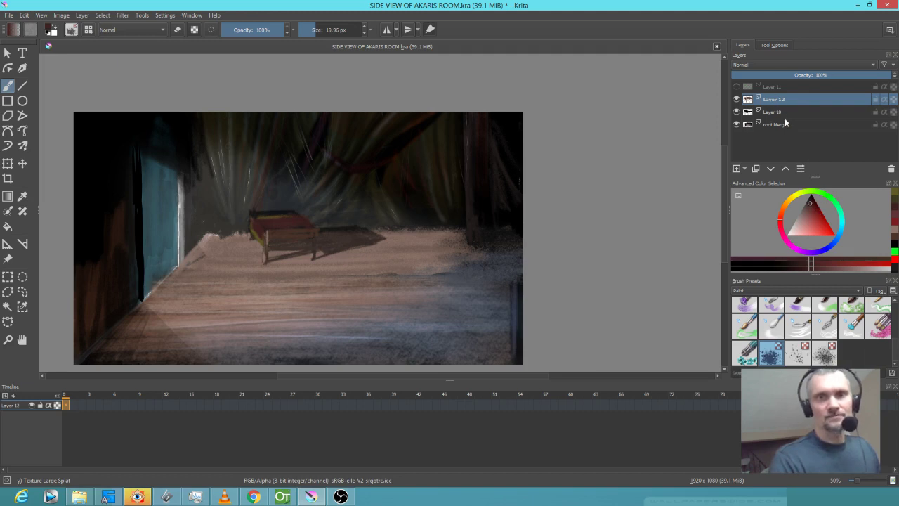
{"action": "left_click", "coordinate": [810, 209]}
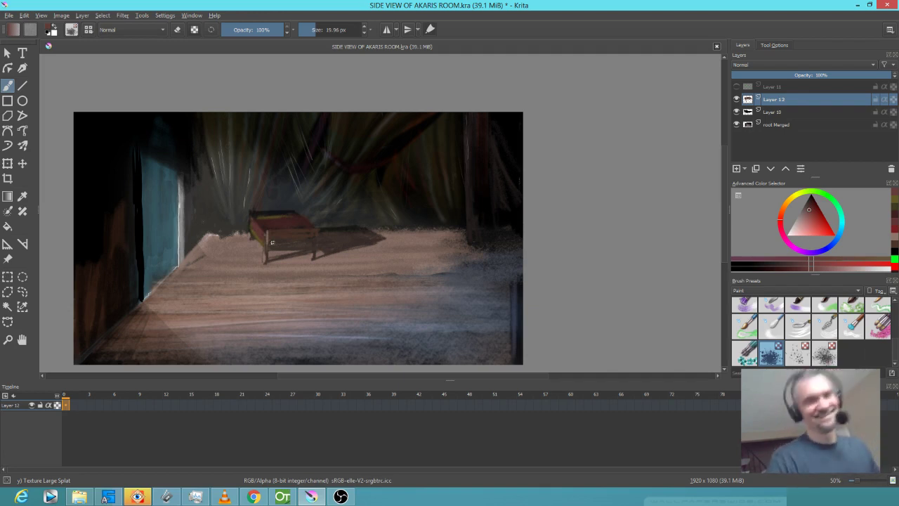
{"action": "left_click_drag", "start_coordinate": [815, 215], "coordinate": [810, 193]}
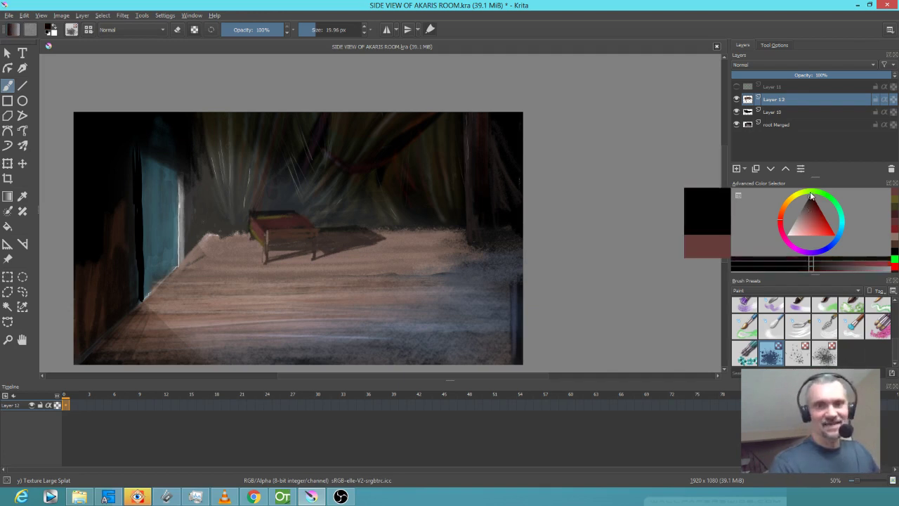
{"action": "left_click", "coordinate": [316, 241]}
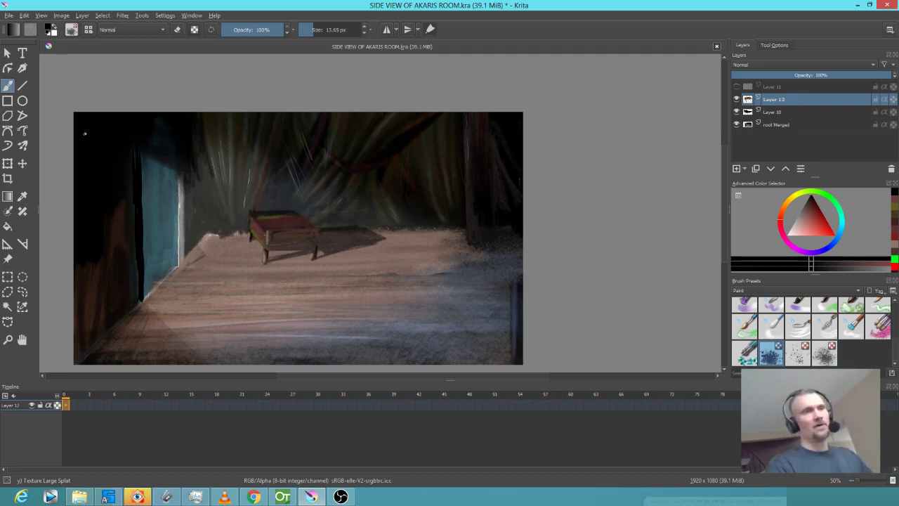
Save the painting under its existing file name.
{"action": "left_click", "coordinate": [12, 16]}
{"action": "left_click", "coordinate": [15, 62]}
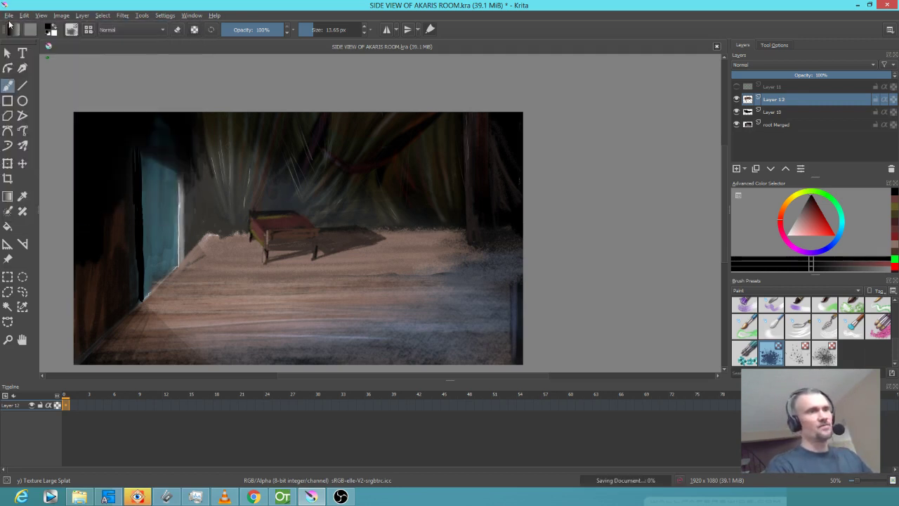
Save the painting as a flattened, uncompressed TIFF, checking the frame name in OpenToonz and replacing the existing file C.0009a.tif.
{"action": "left_click", "coordinate": [9, 16]}
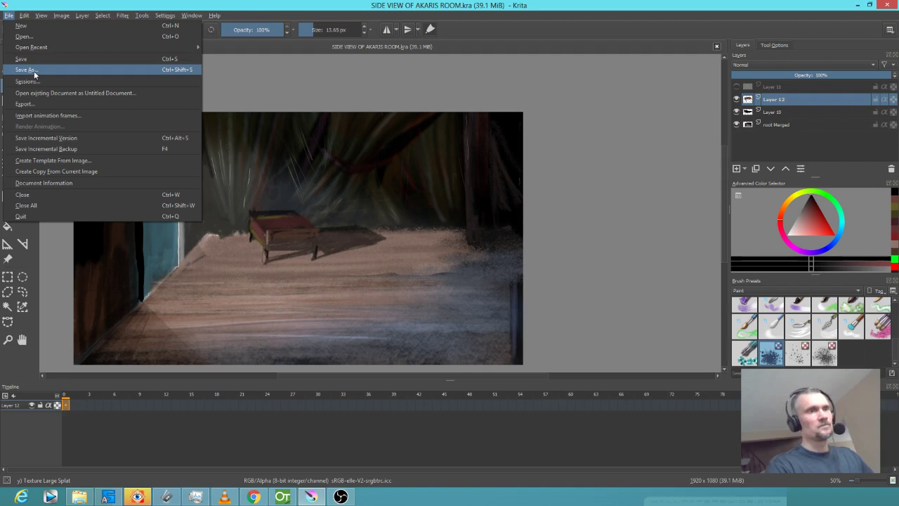
{"action": "left_click", "coordinate": [34, 71]}
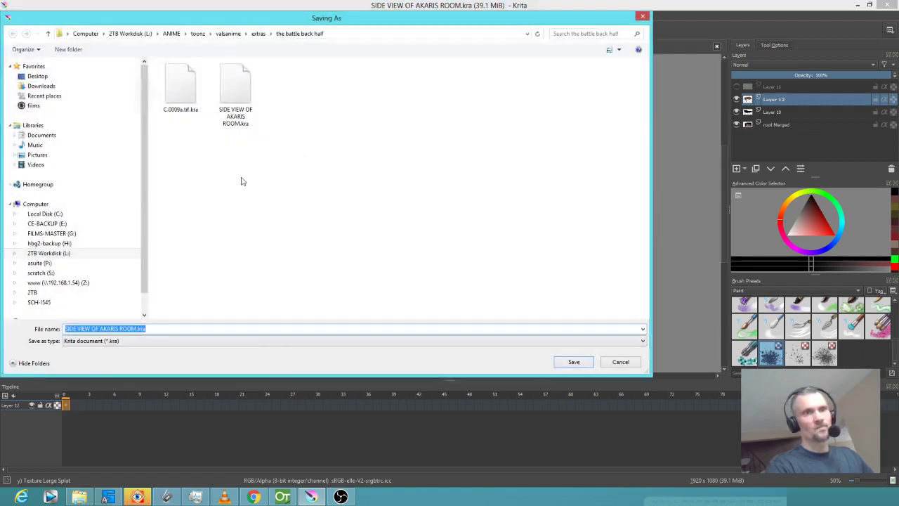
{"action": "left_click", "coordinate": [241, 342]}
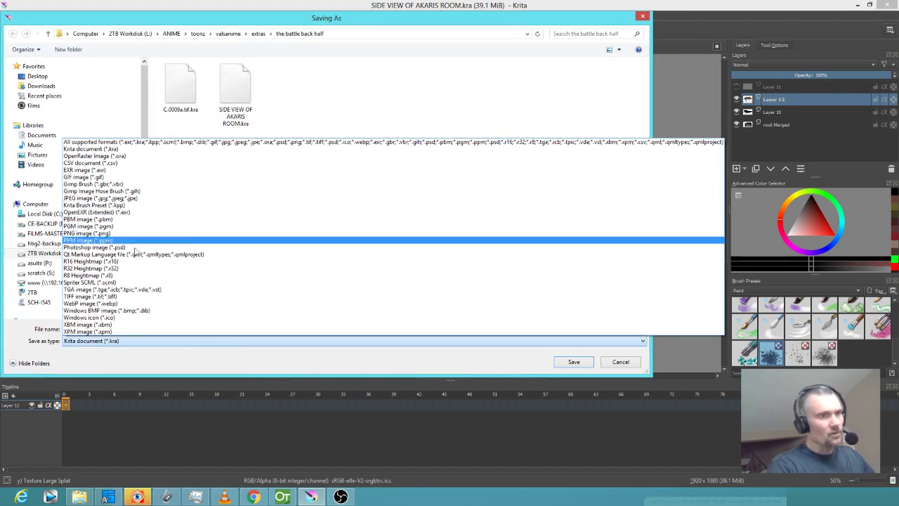
{"action": "left_click", "coordinate": [116, 297]}
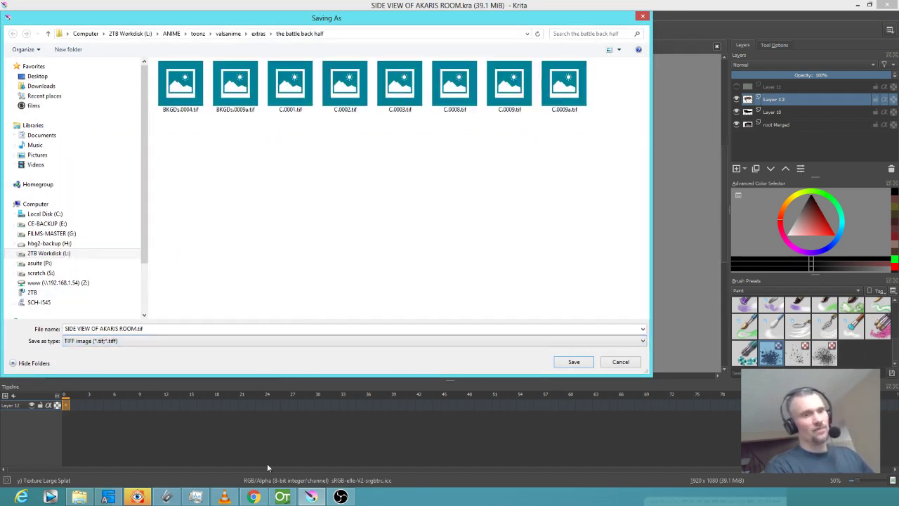
{"action": "left_click", "coordinate": [283, 497]}
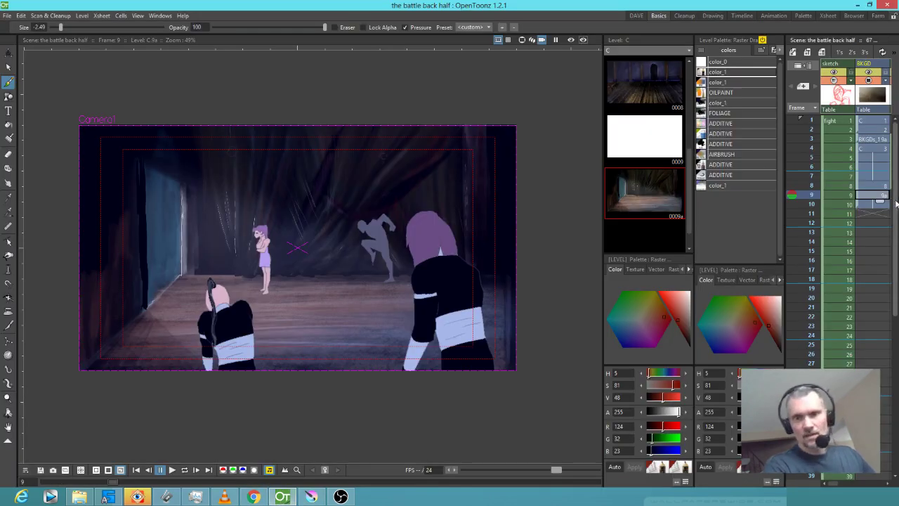
{"action": "left_click", "coordinate": [288, 496]}
{"action": "left_click", "coordinate": [566, 98]}
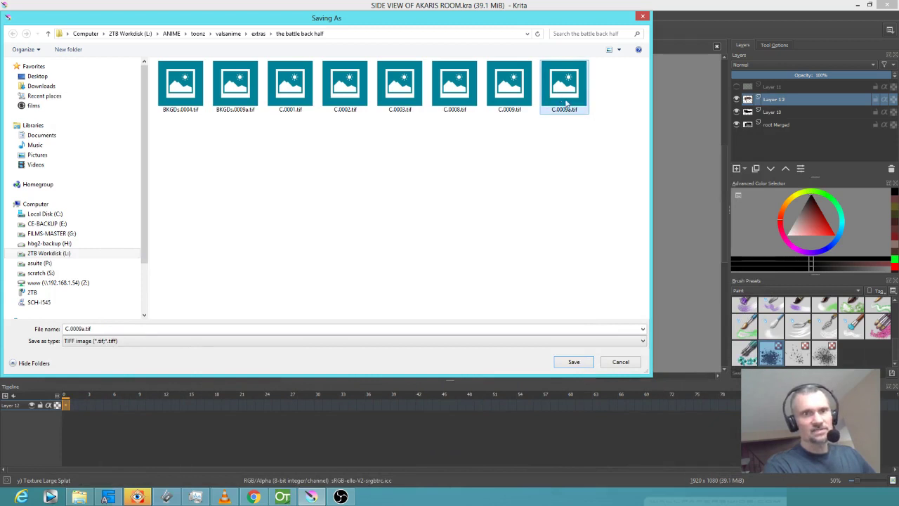
{"action": "left_click", "coordinate": [574, 362]}
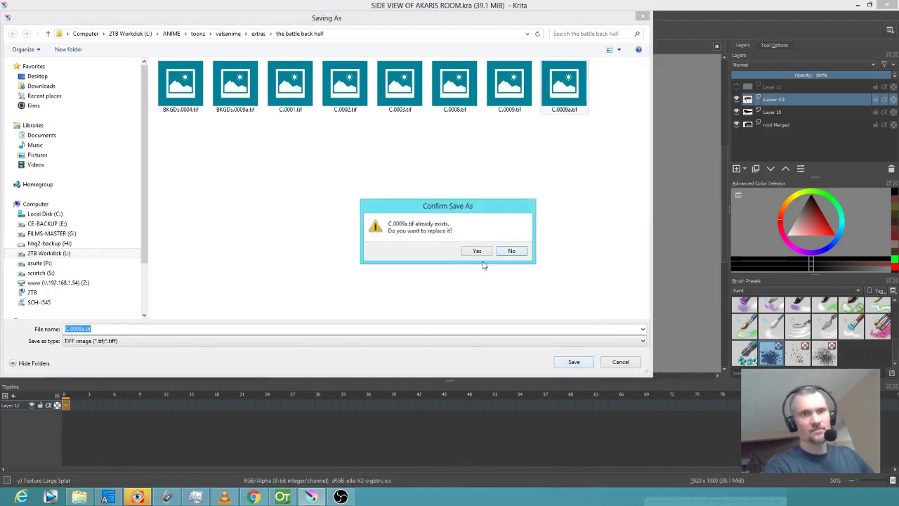
{"action": "left_click", "coordinate": [477, 249]}
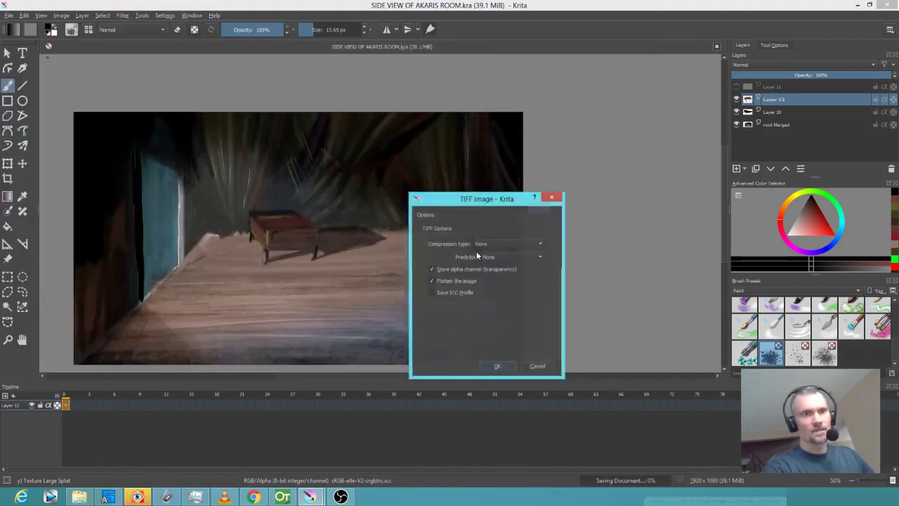
{"action": "left_click", "coordinate": [496, 367]}
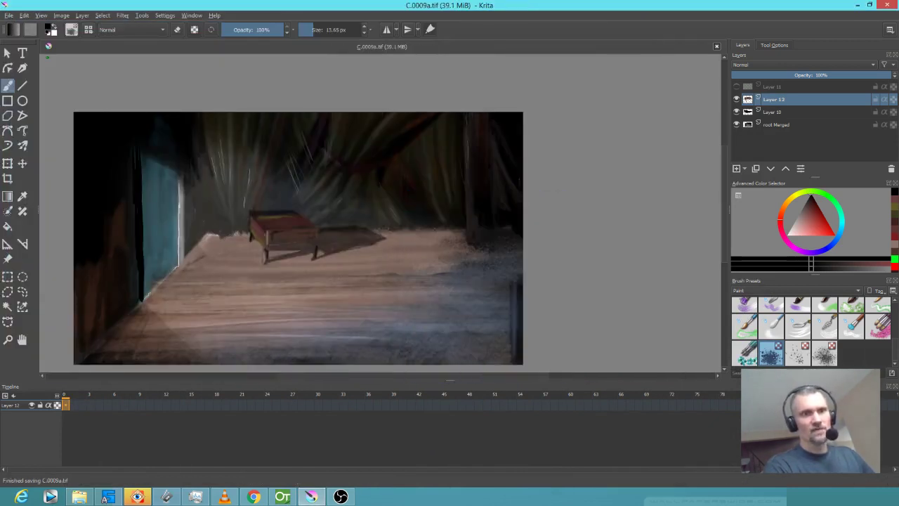
Switch to OpenToonz, reload the recent scene "the battle back half.tnz" and show frame 9 with the whole camera area.
{"action": "left_click", "coordinate": [283, 493]}
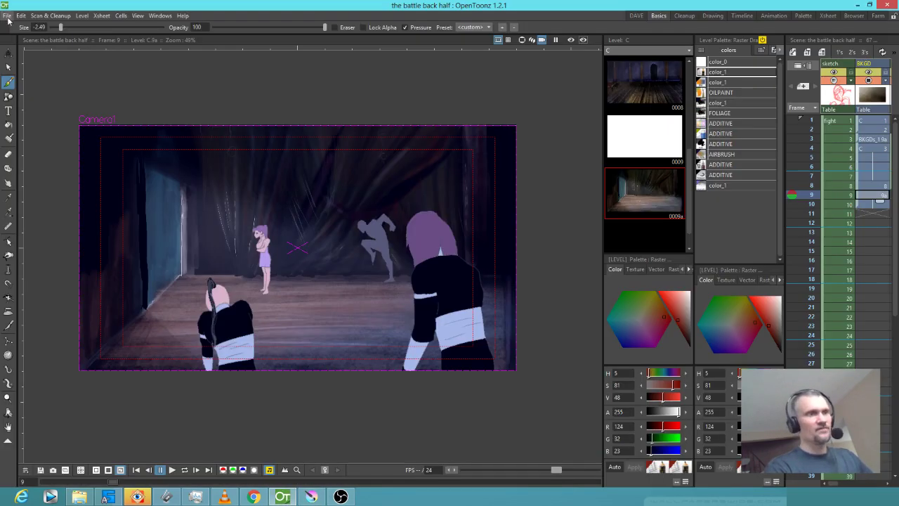
{"action": "left_click", "coordinate": [7, 16]}
{"action": "mouse_move", "coordinate": [10, 75]}
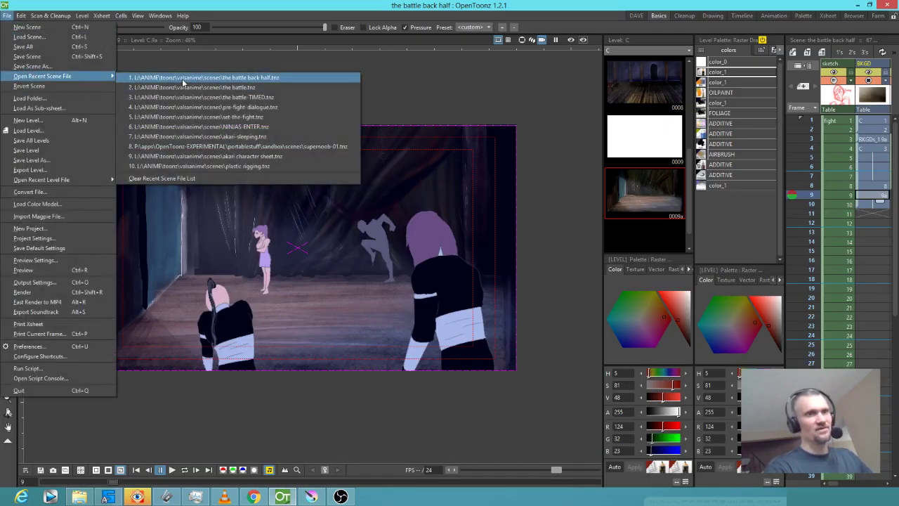
{"action": "left_click", "coordinate": [183, 78]}
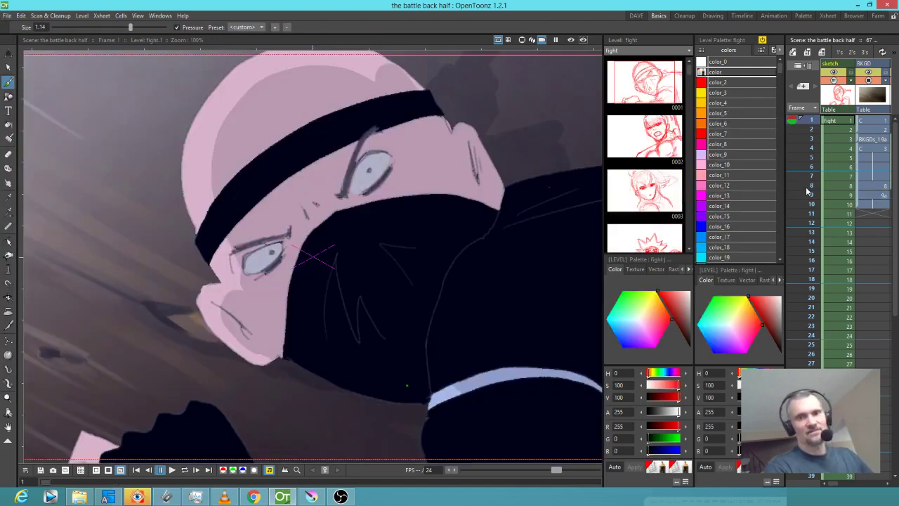
{"action": "left_click", "coordinate": [807, 197]}
{"action": "scroll", "coordinate": [385, 240], "scroll_direction": "down", "scroll_amount": 4}
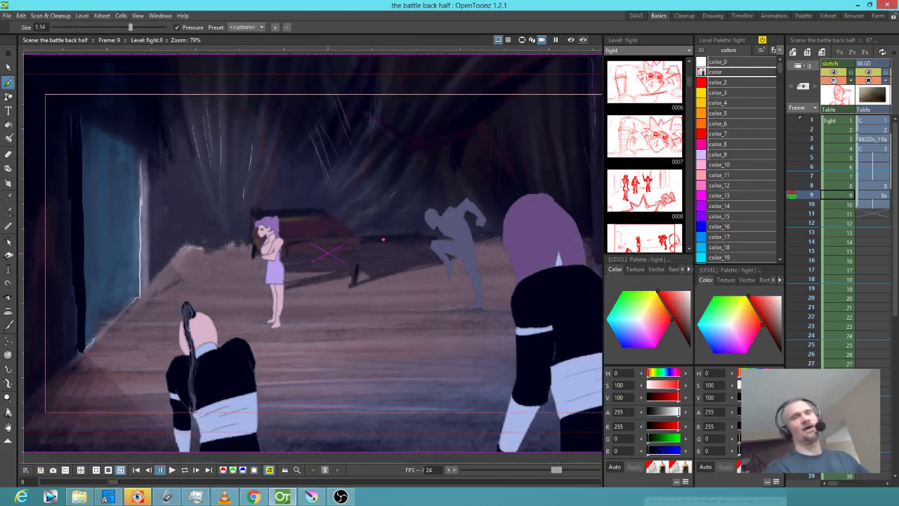
{"action": "scroll", "coordinate": [385, 241], "scroll_direction": "down", "scroll_amount": 1}
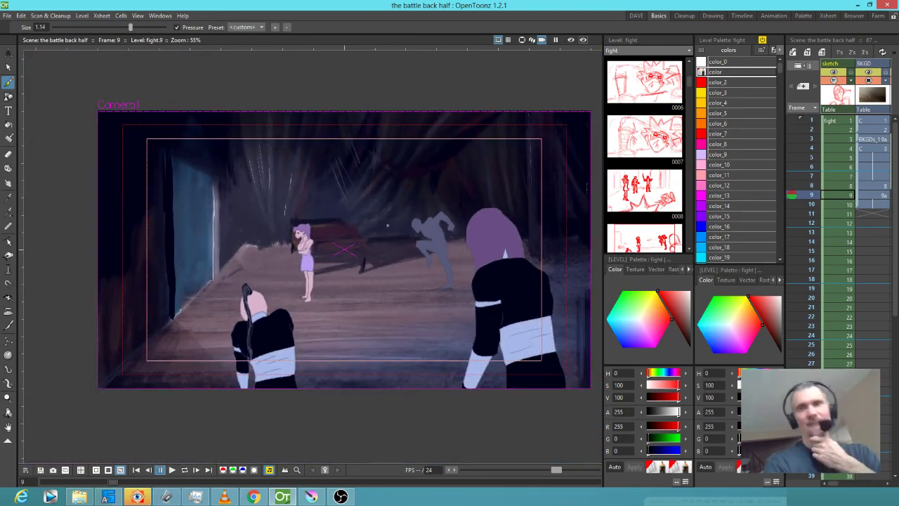
Select the frame 9 BKGD cell and the OILPAINT style, sampling the bench's colour and lightening it to RGB 117, 89, 114.
{"action": "left_click", "coordinate": [874, 196]}
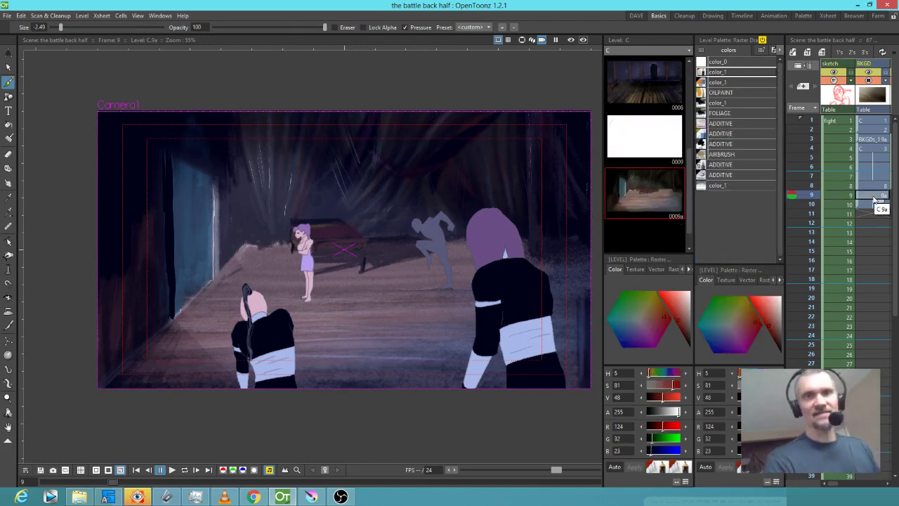
{"action": "left_click", "coordinate": [738, 93]}
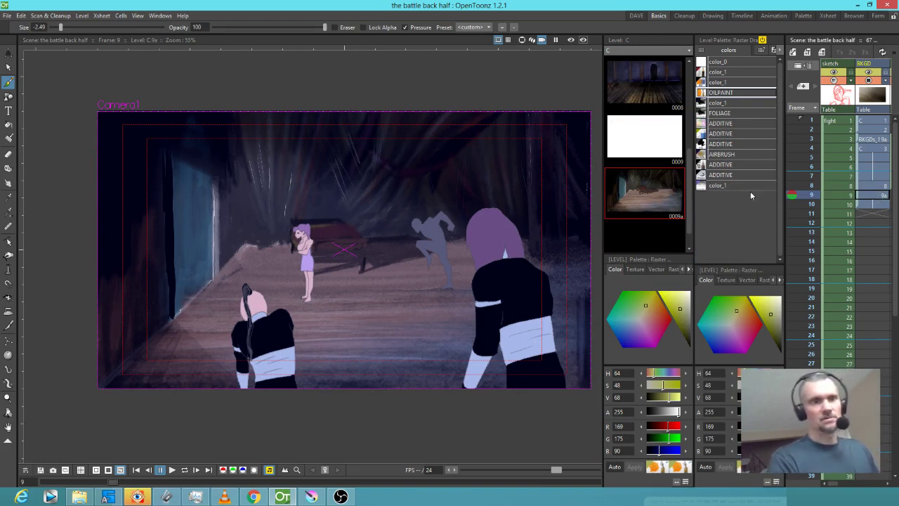
{"action": "left_click_drag", "start_coordinate": [332, 232], "coordinate": [332, 233]}
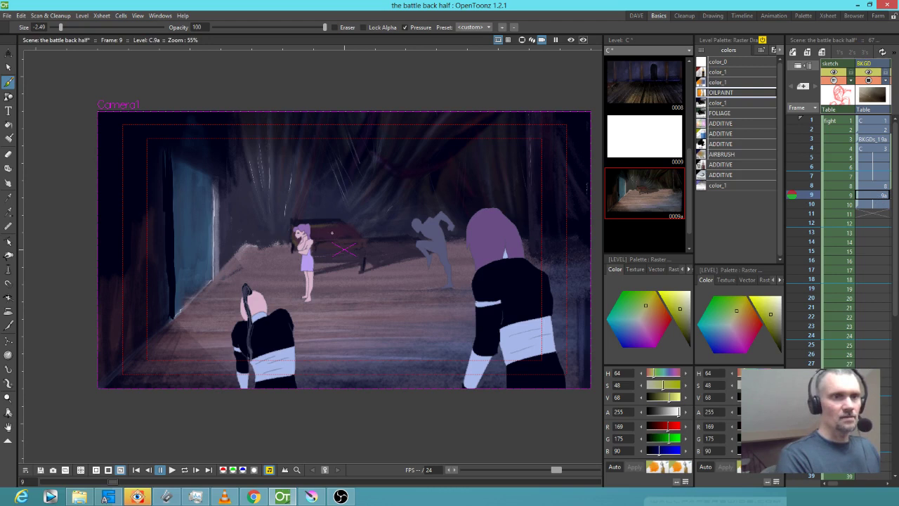
{"action": "key", "text": "r"}
{"action": "left_click", "coordinate": [333, 222]}
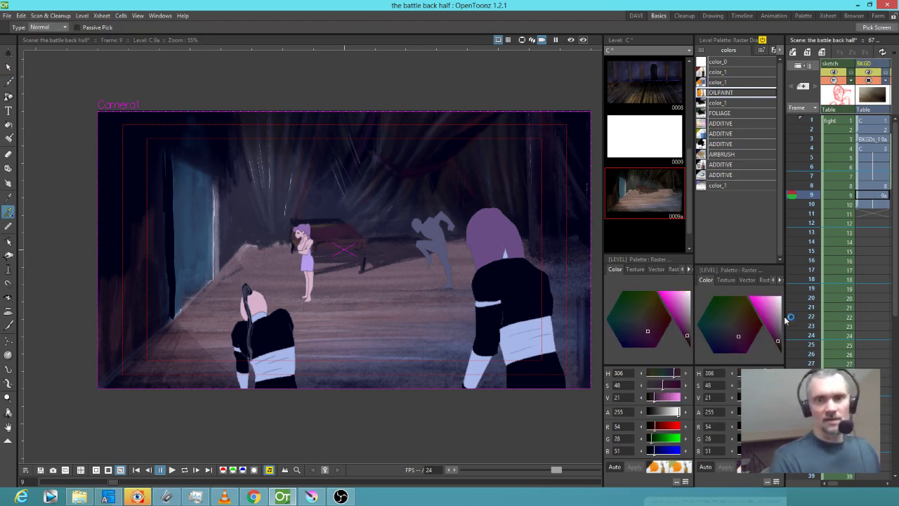
{"action": "left_click_drag", "start_coordinate": [778, 331], "coordinate": [777, 321]}
{"action": "key", "text": "b"}
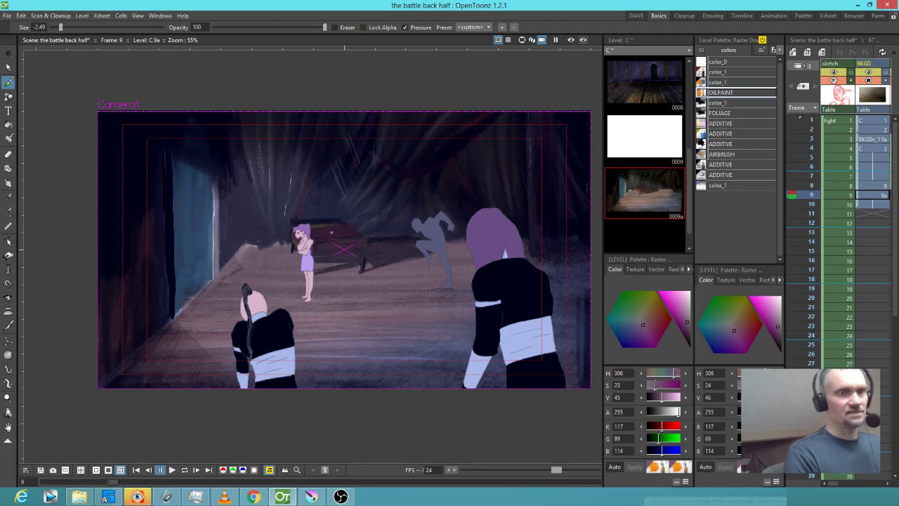
Resample the bench's colour, shift it to a reddish purple of RGB 91, 38, 67 and paint a streak on the bench's cover.
{"action": "key", "text": "r"}
{"action": "left_click", "coordinate": [335, 229]}
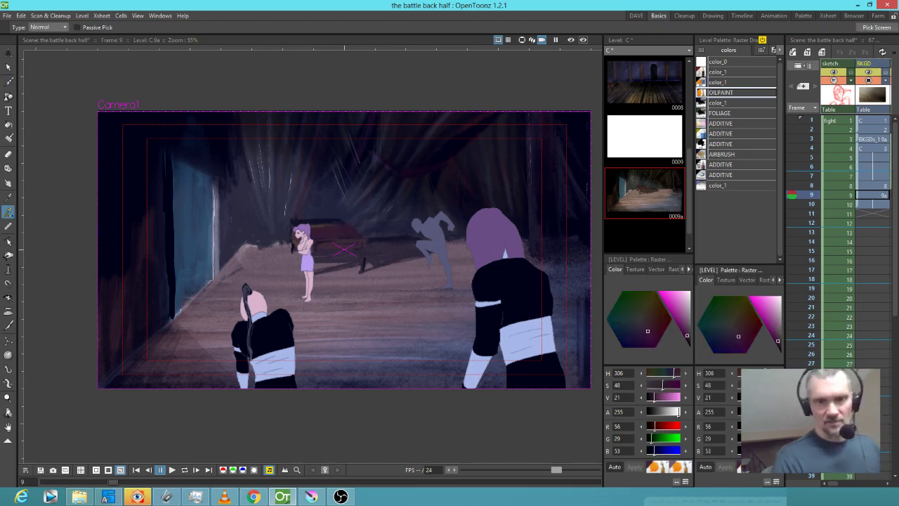
{"action": "left_click", "coordinate": [744, 333]}
{"action": "left_click_drag", "start_coordinate": [745, 397], "coordinate": [747, 398]}
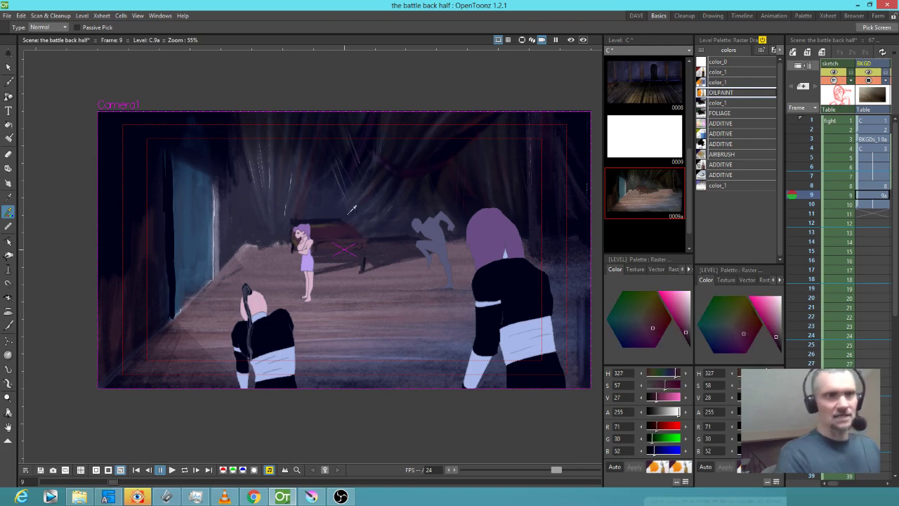
{"action": "key", "text": "b"}
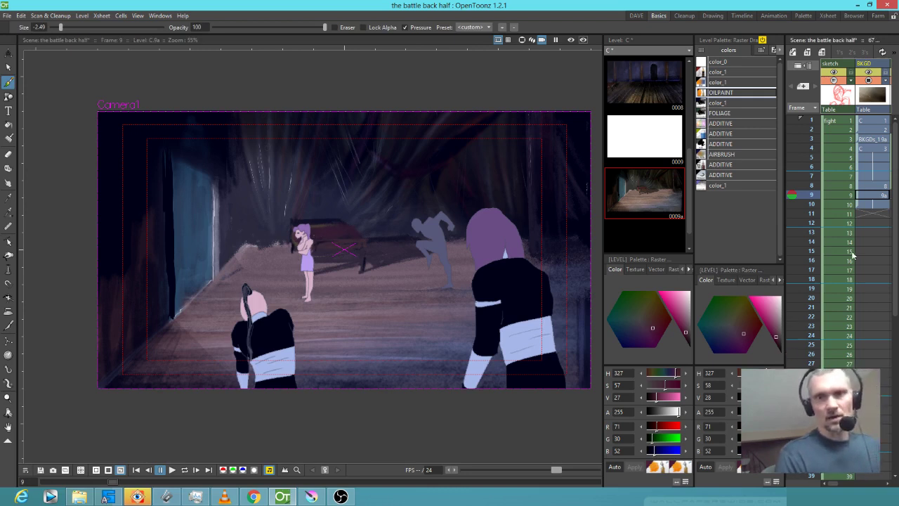
{"action": "left_click", "coordinate": [872, 200]}
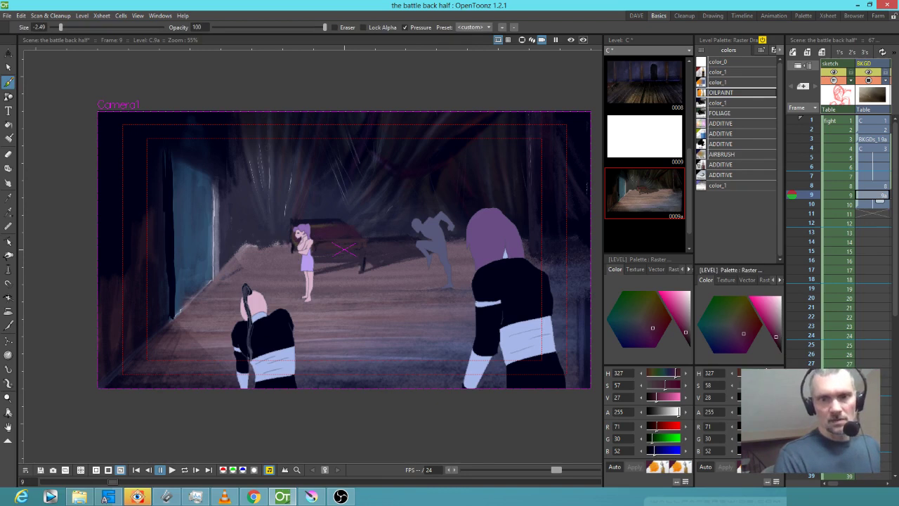
{"action": "left_click_drag", "start_coordinate": [777, 337], "coordinate": [774, 333]}
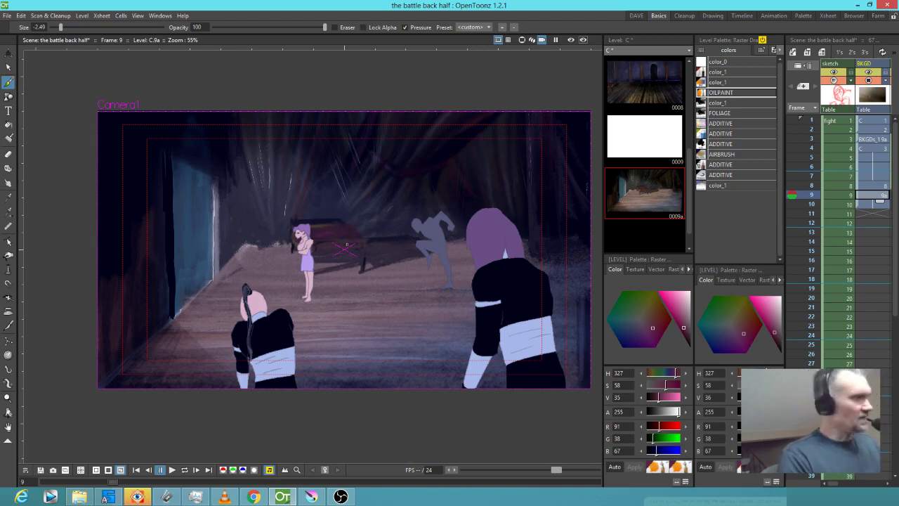
Sample the bench's front edge, brighten the colour to RGB 89, 53, 82 and paint a highlight along that edge.
{"action": "key", "text": "r"}
{"action": "left_click", "coordinate": [354, 236]}
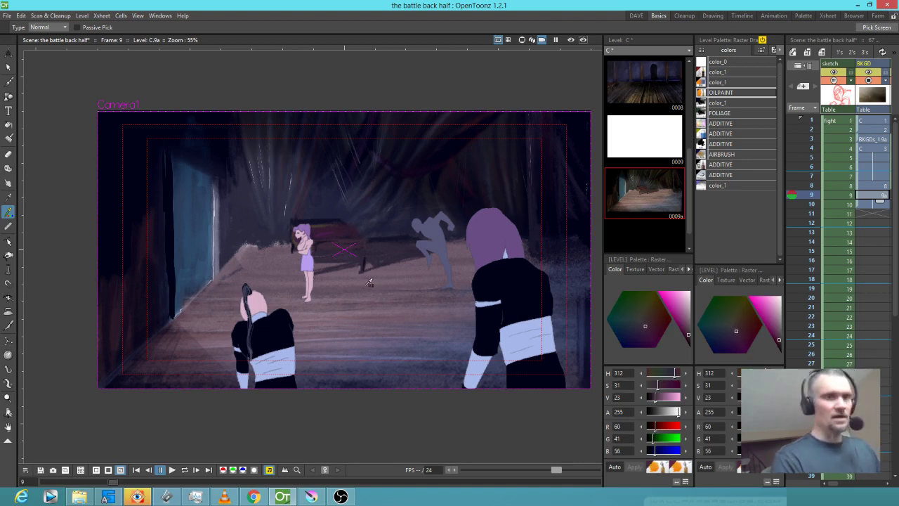
{"action": "key", "text": "z"}
{"action": "left_click_drag", "start_coordinate": [352, 277], "coordinate": [423, 230]}
{"action": "left_click_drag", "start_coordinate": [377, 254], "coordinate": [314, 304]}
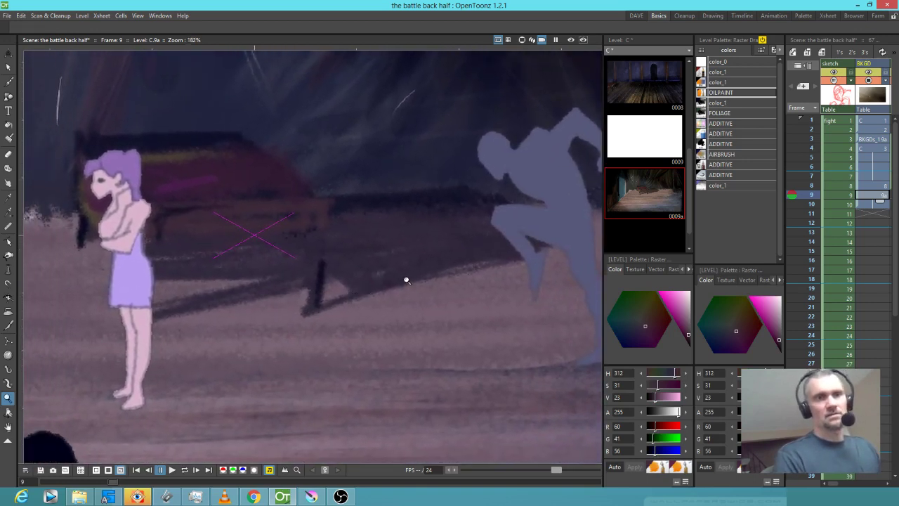
{"action": "left_click", "coordinate": [777, 333]}
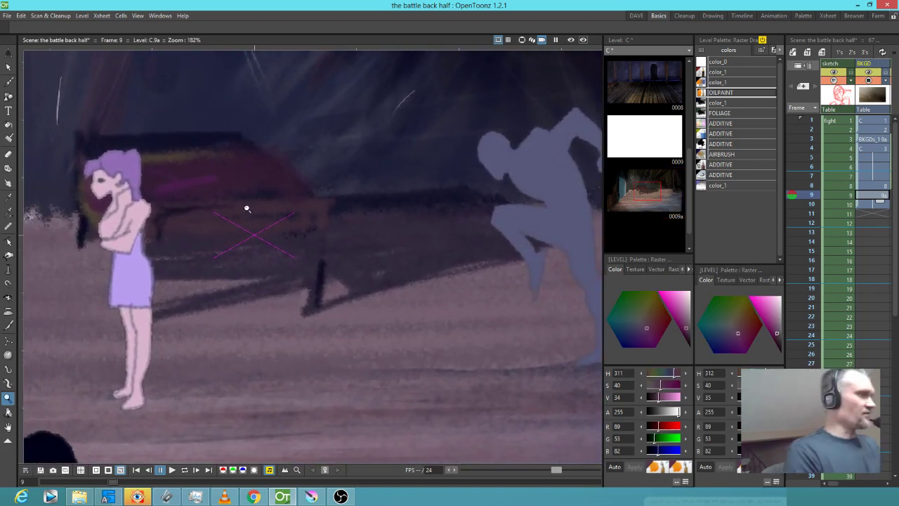
{"action": "key", "text": "b"}
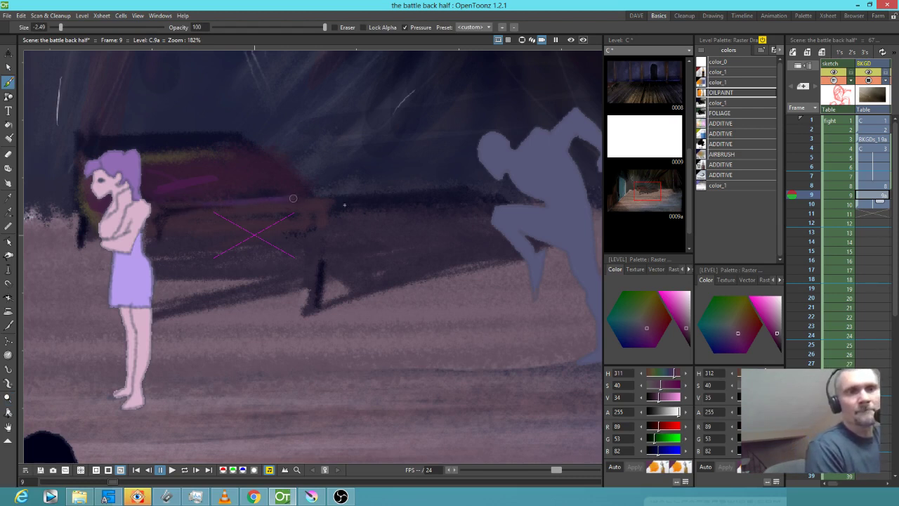
Using RGB 132, 87, 99 and brush size -3, paint thin pink highlights along the bench's front edge and back corner.
{"action": "left_click", "coordinate": [775, 323]}
{"action": "left_click", "coordinate": [739, 327]}
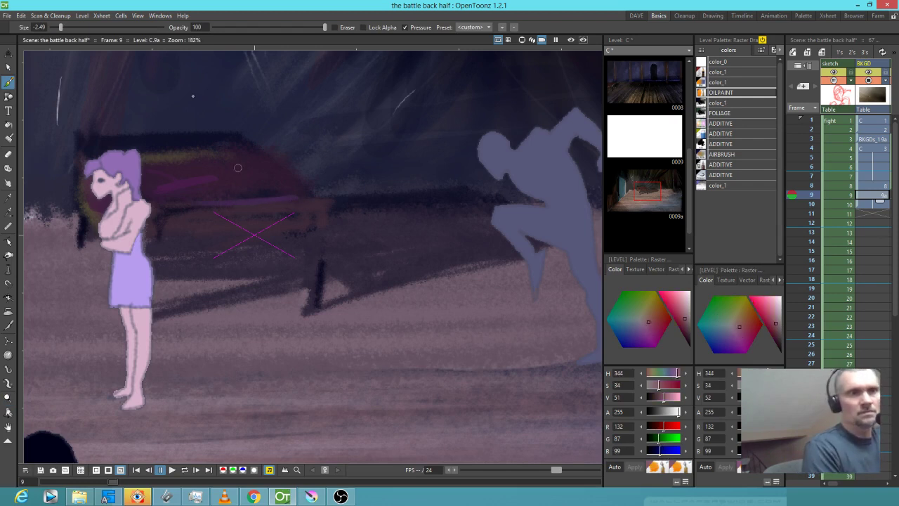
{"action": "left_click_drag", "start_coordinate": [215, 204], "coordinate": [324, 197]}
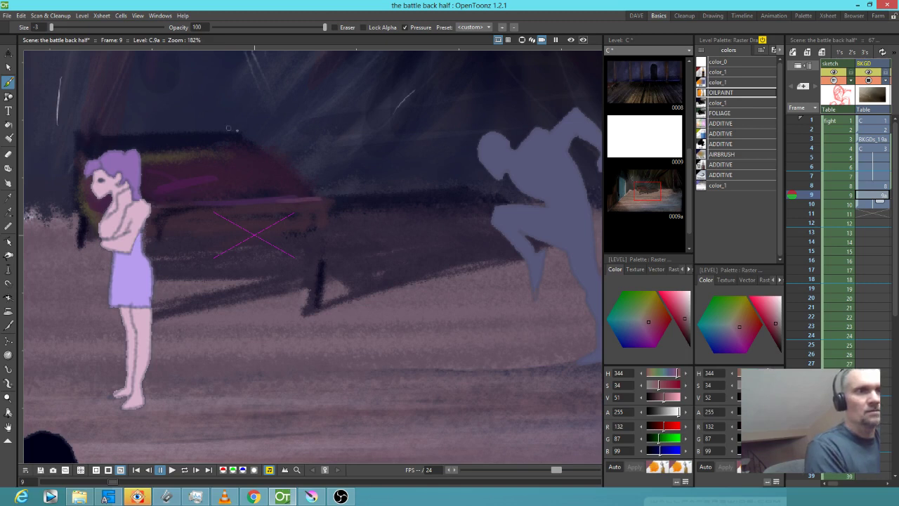
{"action": "left_click_drag", "start_coordinate": [203, 134], "coordinate": [237, 131]}
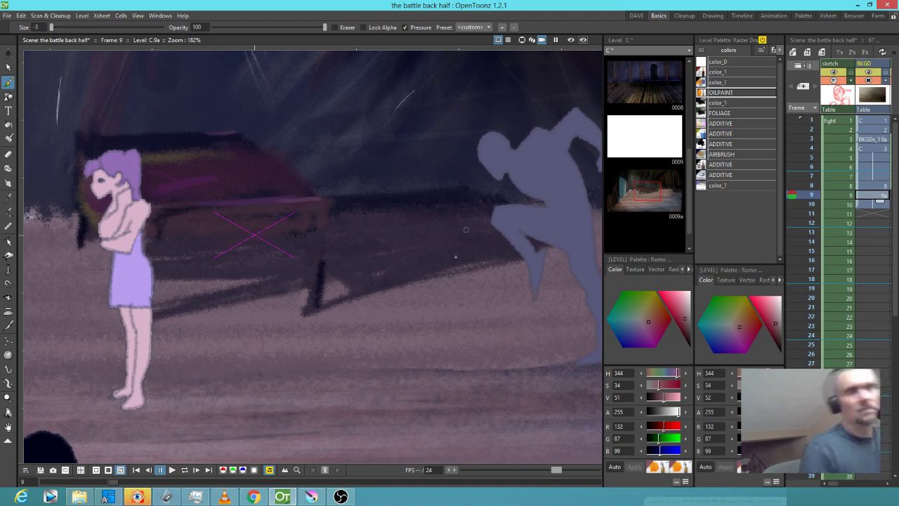
Lighten the paint to RGB 173, 125, 138 and add a thin vertical highlight on the bench's front right leg.
{"action": "scroll", "coordinate": [329, 408], "scroll_direction": "down", "scroll_amount": 1}
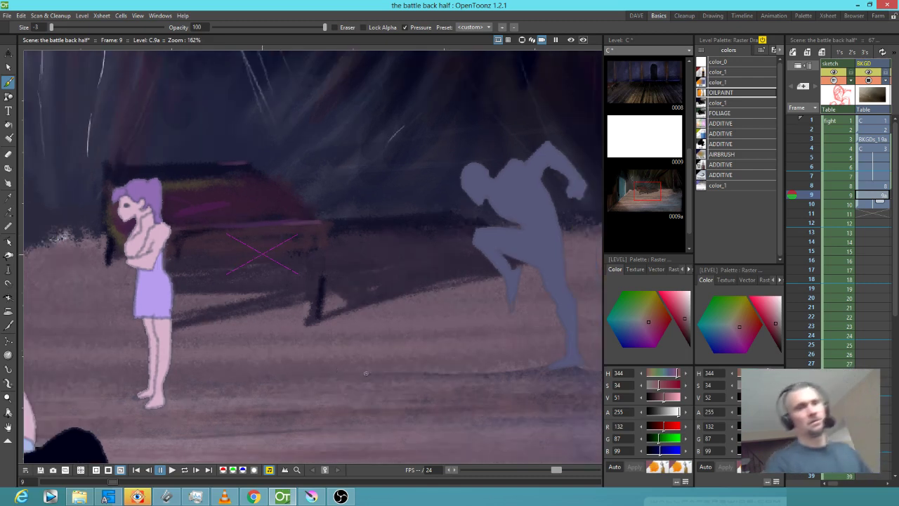
{"action": "left_click", "coordinate": [778, 316]}
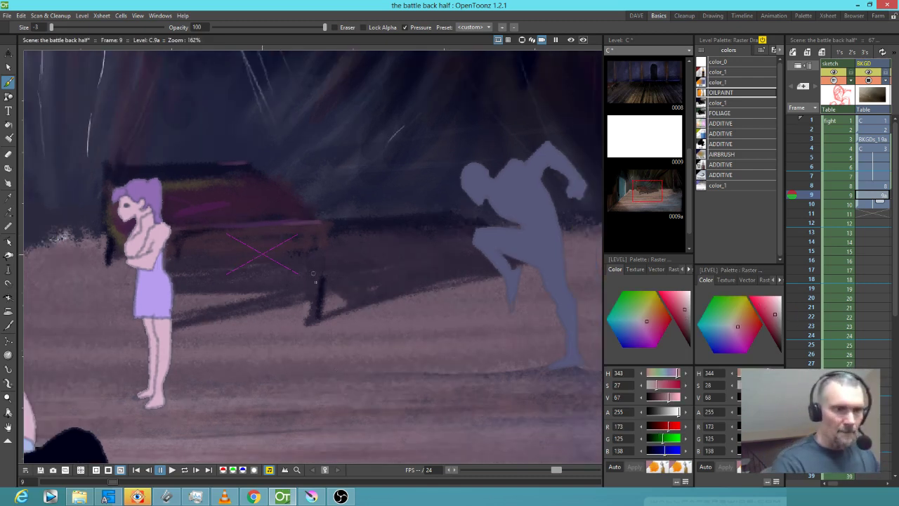
{"action": "left_click_drag", "start_coordinate": [311, 309], "coordinate": [313, 277]}
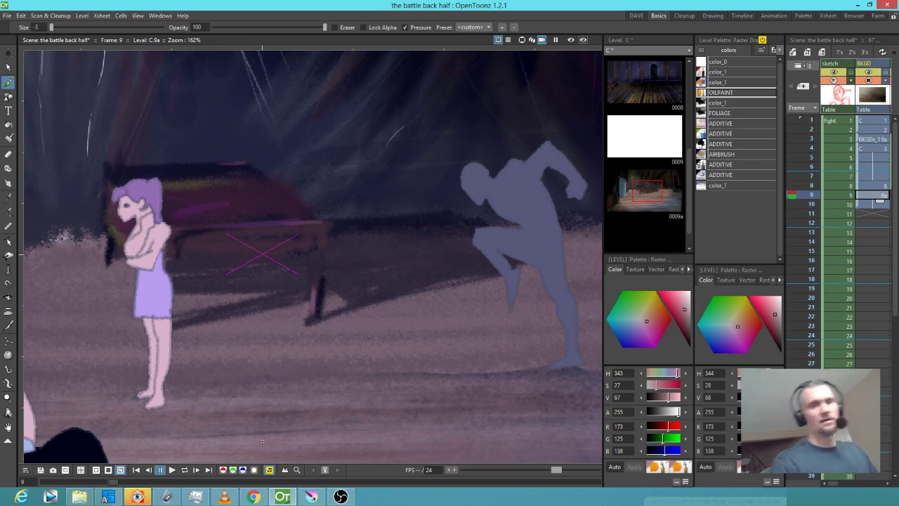
{"action": "scroll", "coordinate": [352, 390], "scroll_direction": "down", "scroll_amount": 5}
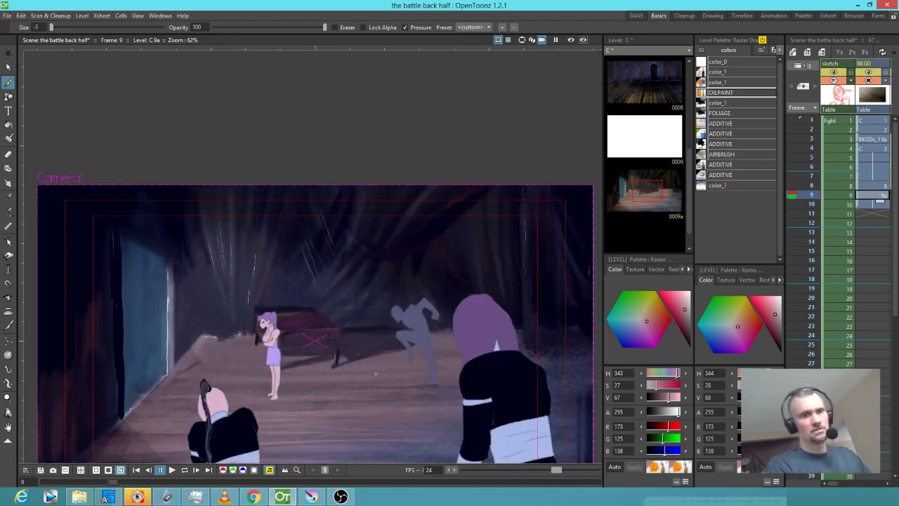
Save the scene "the battle back half" together with the repainted bench highlights on the background.
{"action": "scroll", "coordinate": [376, 374], "scroll_direction": "up", "scroll_amount": 3}
{"action": "scroll", "coordinate": [354, 362], "scroll_direction": "down", "scroll_amount": 1}
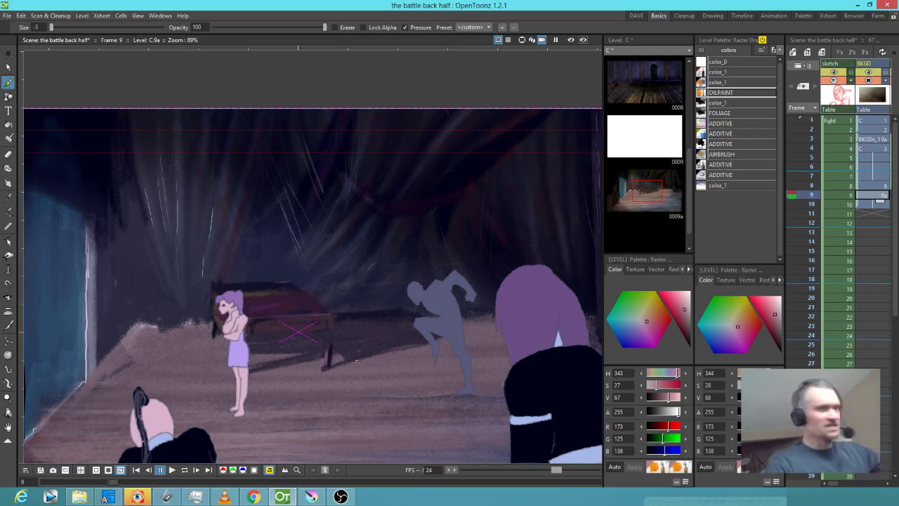
{"action": "left_click", "coordinate": [7, 15]}
{"action": "left_click", "coordinate": [19, 46]}
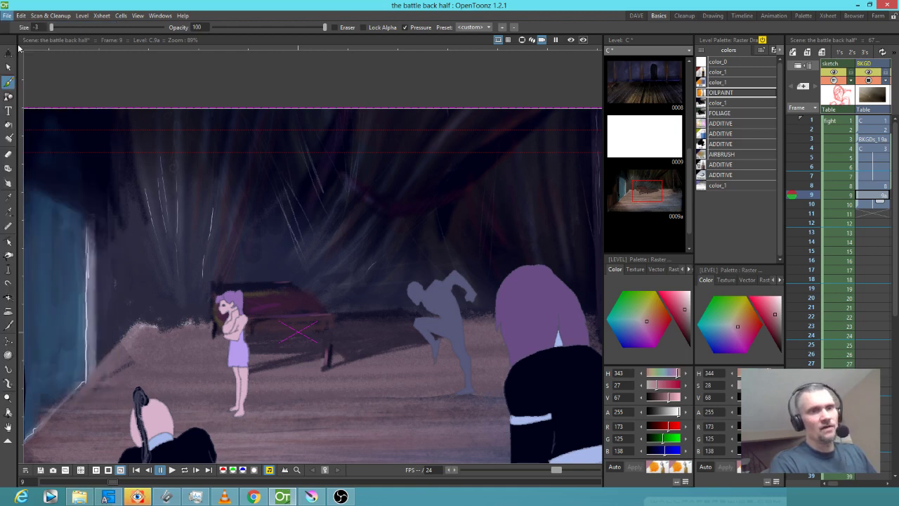
{"action": "scroll", "coordinate": [262, 121], "scroll_direction": "down", "scroll_amount": 2}
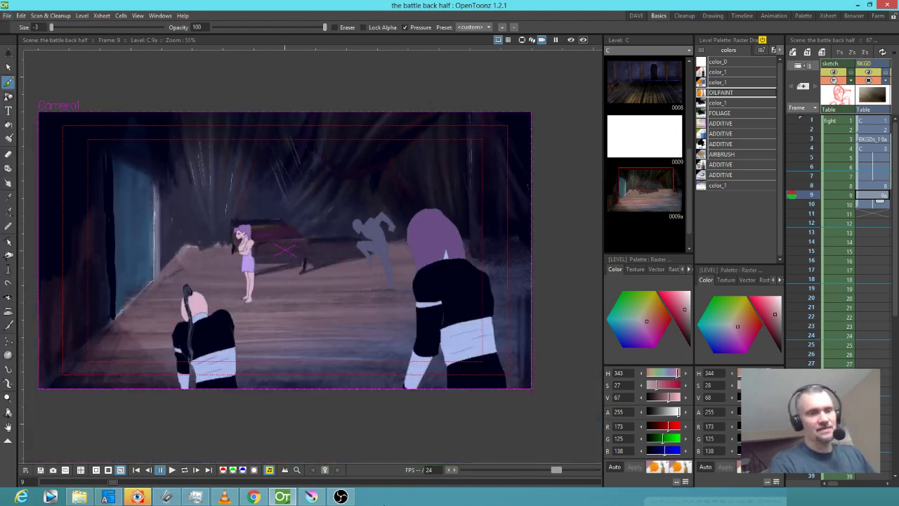
Switch to Krita, close the outdated C.0009a.tif and reopen it from the recent documents.
{"action": "left_click", "coordinate": [311, 497]}
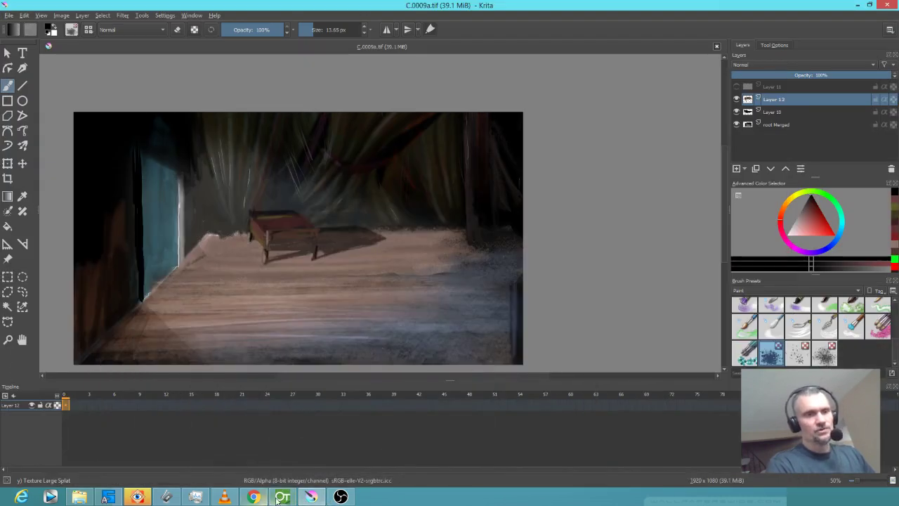
{"action": "left_click", "coordinate": [717, 47]}
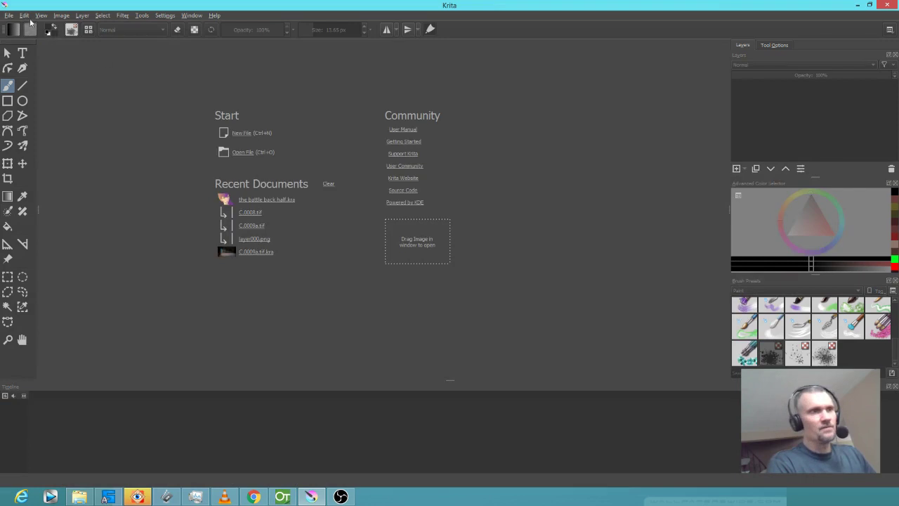
{"action": "left_click", "coordinate": [8, 15]}
{"action": "mouse_move", "coordinate": [67, 45]}
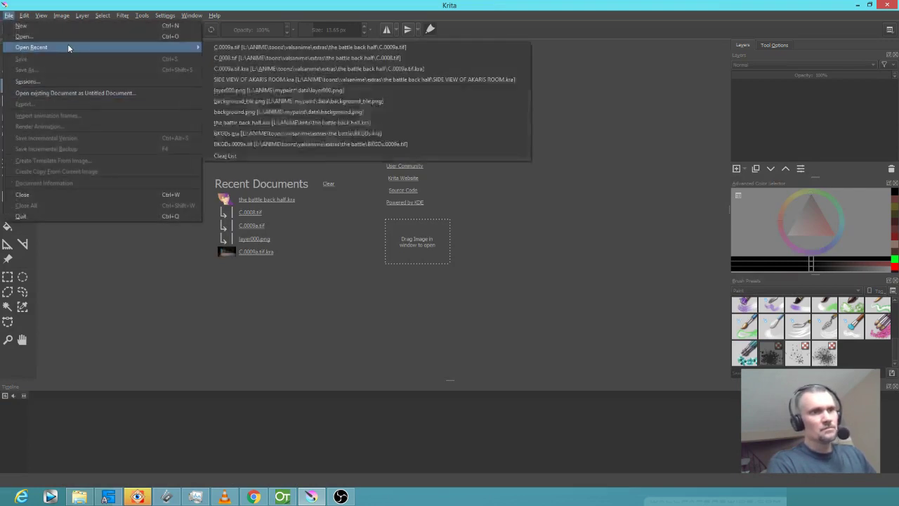
{"action": "left_click", "coordinate": [344, 47]}
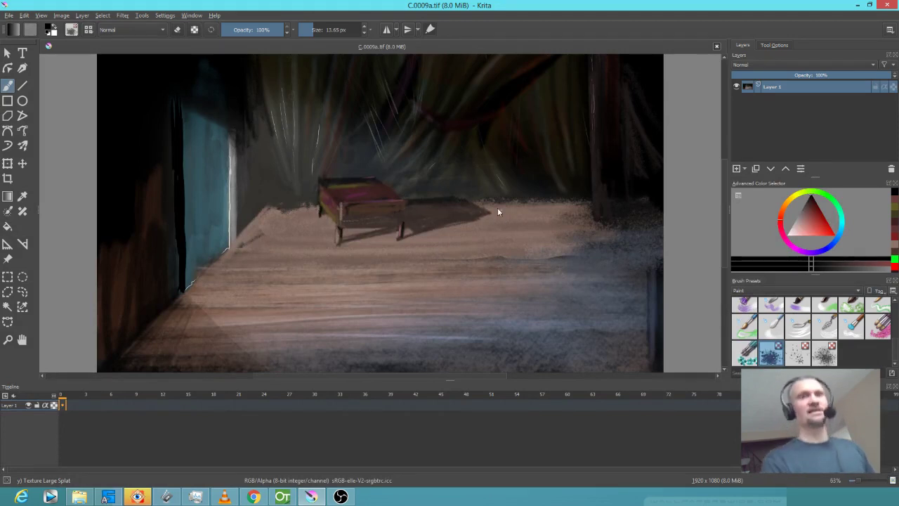
{"action": "left_click_drag", "start_coordinate": [457, 193], "coordinate": [396, 214]}
{"action": "scroll", "coordinate": [415, 186], "scroll_direction": "down", "scroll_amount": 1}
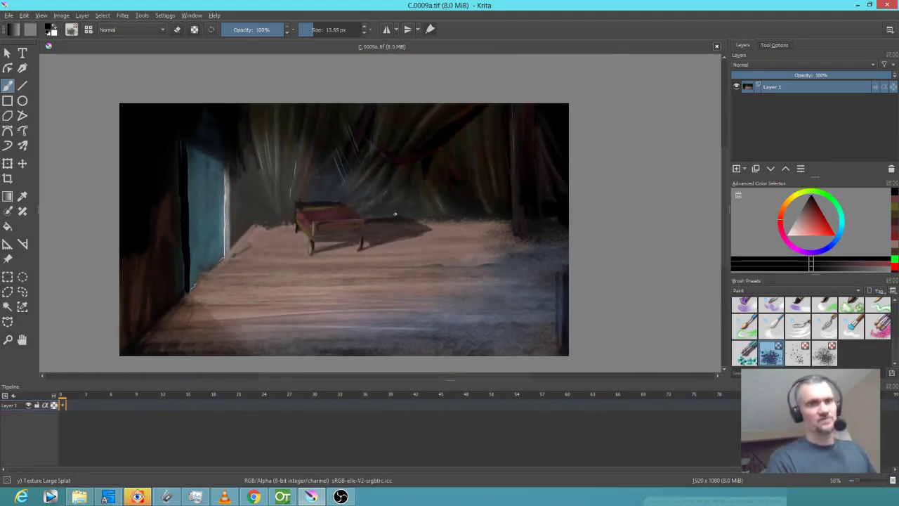
Sample dark tones from the image and paint them over the wall between the door and the curtain.
{"action": "left_click", "coordinate": [290, 242], "text": "ctrl"}
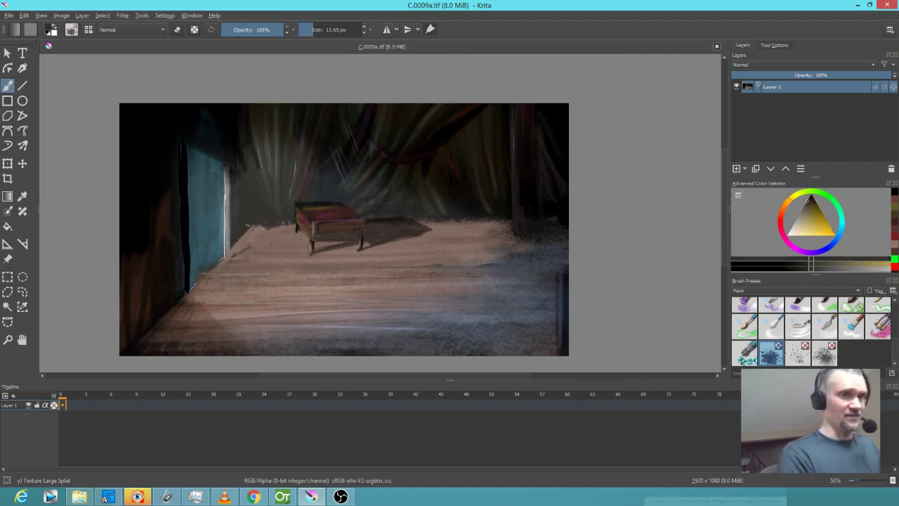
{"action": "mouse_move", "coordinate": [262, 220]}
{"action": "left_mouse_down"}
{"action": "mouse_move", "coordinate": [277, 211]}
{"action": "mouse_move", "coordinate": [251, 189]}
{"action": "left_mouse_up"}
{"action": "left_click", "coordinate": [245, 131], "text": "ctrl"}
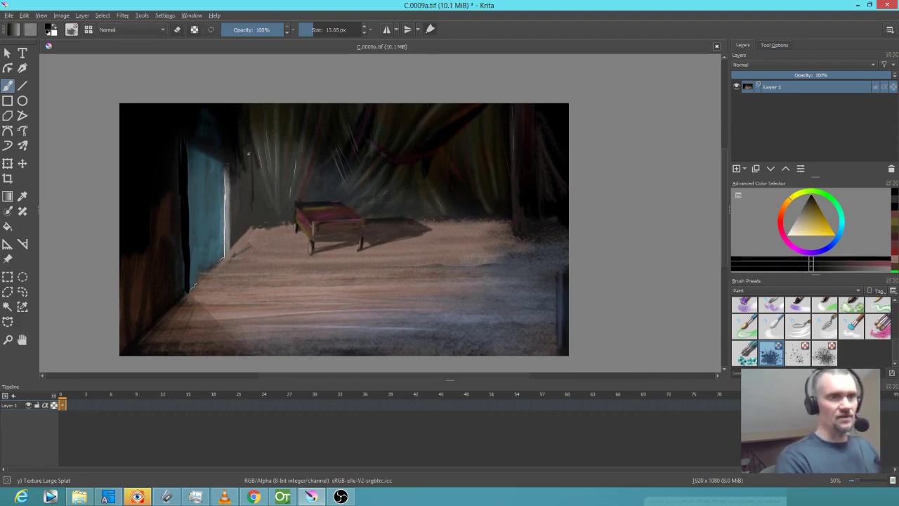
{"action": "mouse_move", "coordinate": [249, 156]}
{"action": "left_mouse_down"}
{"action": "mouse_move", "coordinate": [249, 187]}
{"action": "mouse_move", "coordinate": [239, 152]}
{"action": "mouse_move", "coordinate": [243, 218]}
{"action": "left_mouse_up"}
Sample a darker wall colour, enlarge the brush to 32.01 px and darken the room corner beside the door down to the floor.
{"action": "left_click", "coordinate": [238, 156], "text": "ctrl"}
{"action": "left_click_drag", "start_coordinate": [240, 161], "coordinate": [248, 159], "text": "shift"}
{"action": "left_click_drag", "start_coordinate": [240, 123], "coordinate": [247, 209]}
{"action": "left_click_drag", "start_coordinate": [247, 172], "coordinate": [249, 227]}
{"action": "mouse_move", "coordinate": [248, 188]}
{"action": "left_mouse_down"}
{"action": "mouse_move", "coordinate": [247, 231]}
{"action": "mouse_move", "coordinate": [237, 233]}
{"action": "left_mouse_up"}
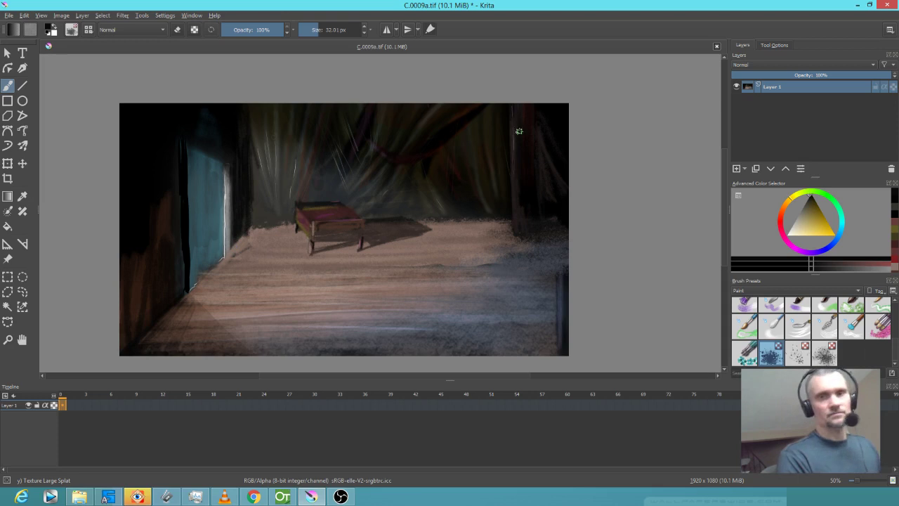
On a new layer, outline the back wall in black along the floor line, across the bench and up over the door.
{"action": "left_click", "coordinate": [258, 238], "text": "ctrl"}
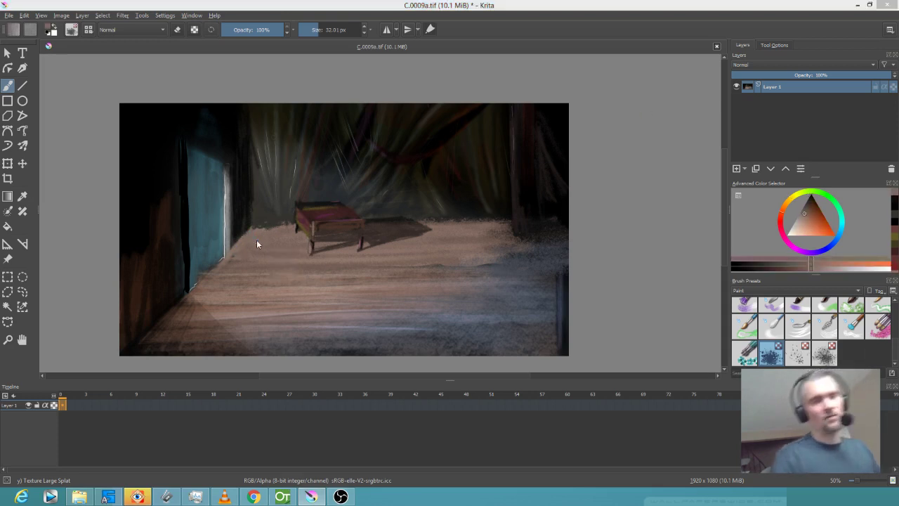
{"action": "key", "text": "alt+Tab"}
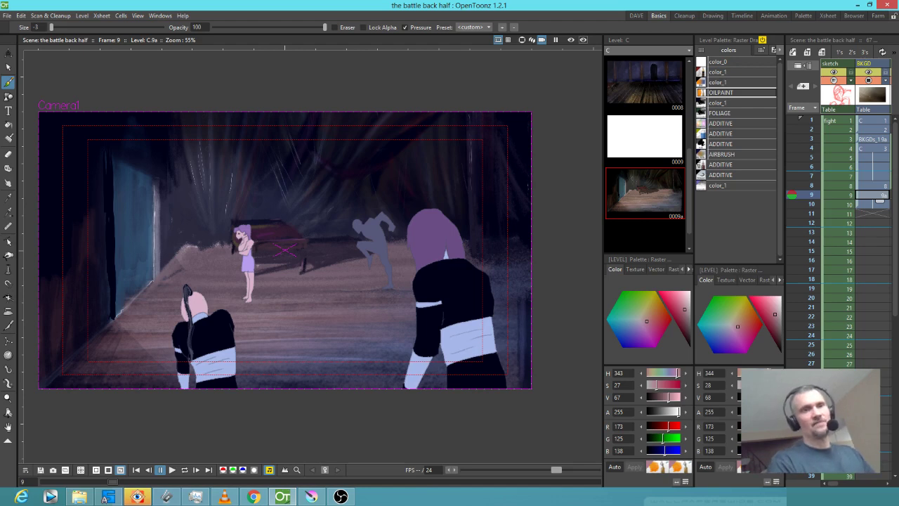
{"action": "key", "text": "alt+Tab"}
{"action": "left_click", "coordinate": [736, 169]}
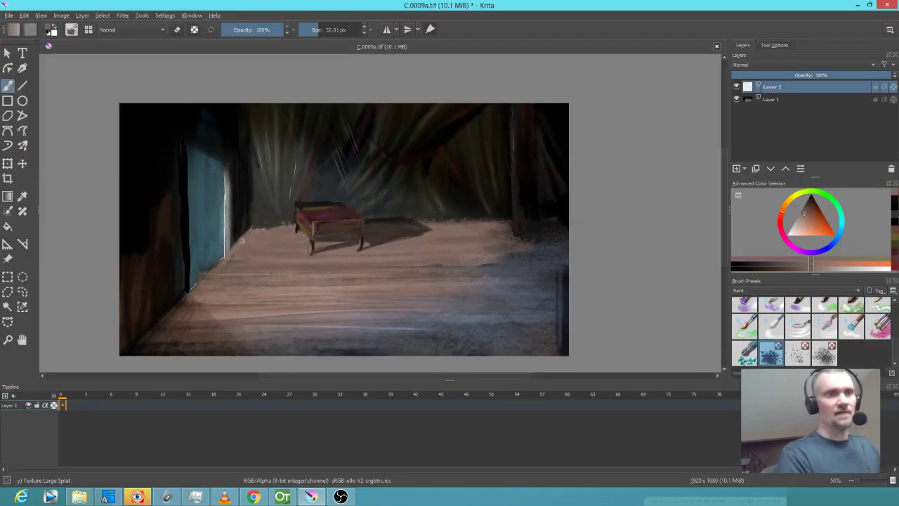
{"action": "left_click", "coordinate": [812, 196]}
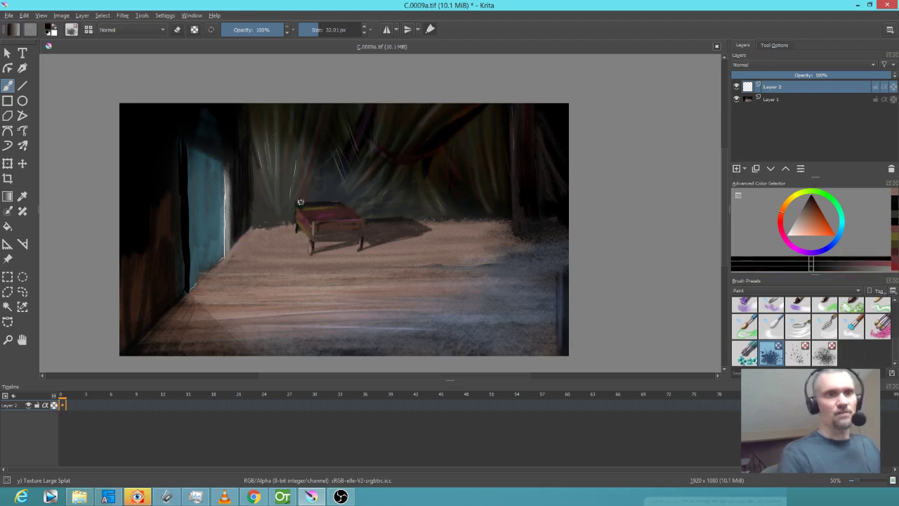
{"action": "mouse_move", "coordinate": [232, 246]}
{"action": "left_mouse_down"}
{"action": "mouse_move", "coordinate": [345, 210]}
{"action": "mouse_move", "coordinate": [375, 226]}
{"action": "mouse_move", "coordinate": [471, 228]}
{"action": "mouse_move", "coordinate": [569, 247]}
{"action": "left_mouse_up"}
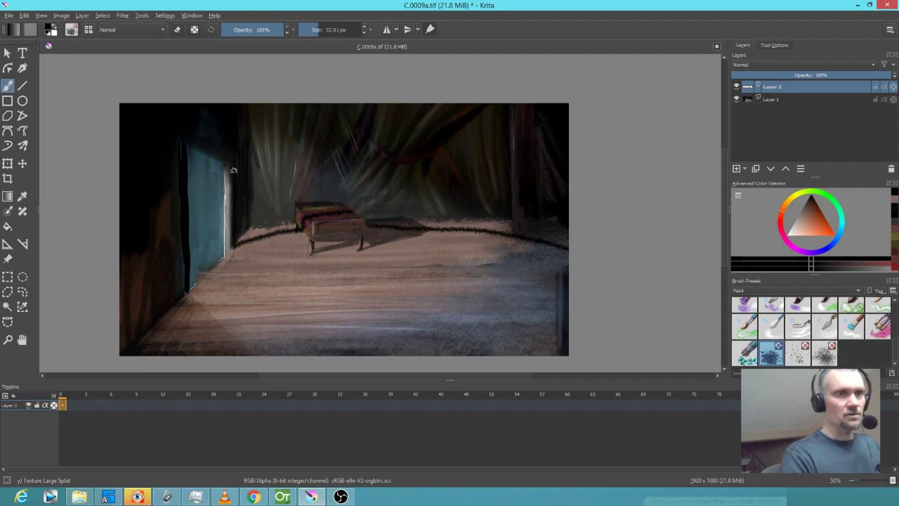
{"action": "left_click_drag", "start_coordinate": [233, 166], "coordinate": [182, 141]}
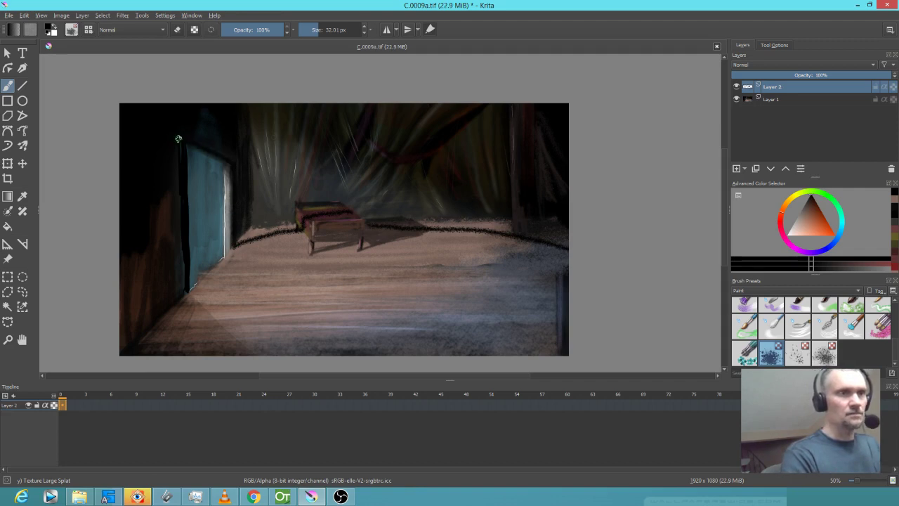
Check the outline with Layer 1 hidden, restore that layer and paint the gap at the bench's back corner closed.
{"action": "key", "text": "f"}
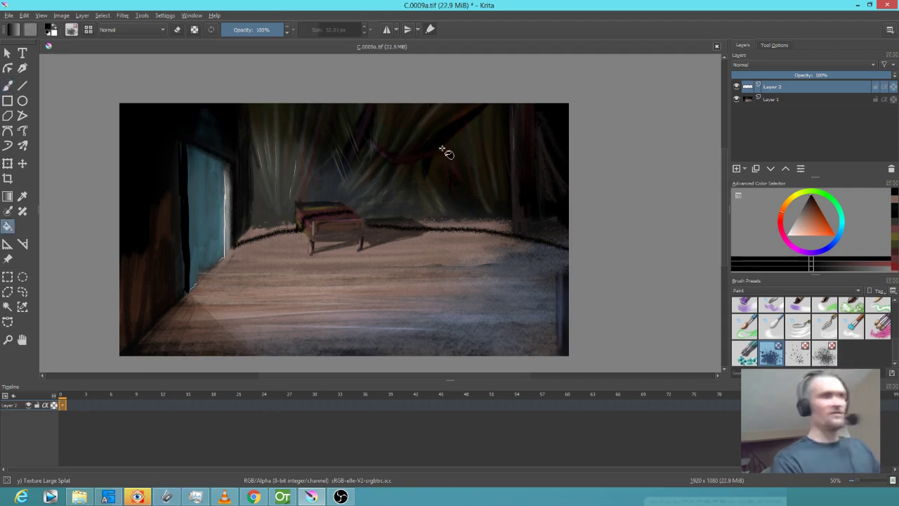
{"action": "left_click", "coordinate": [736, 100]}
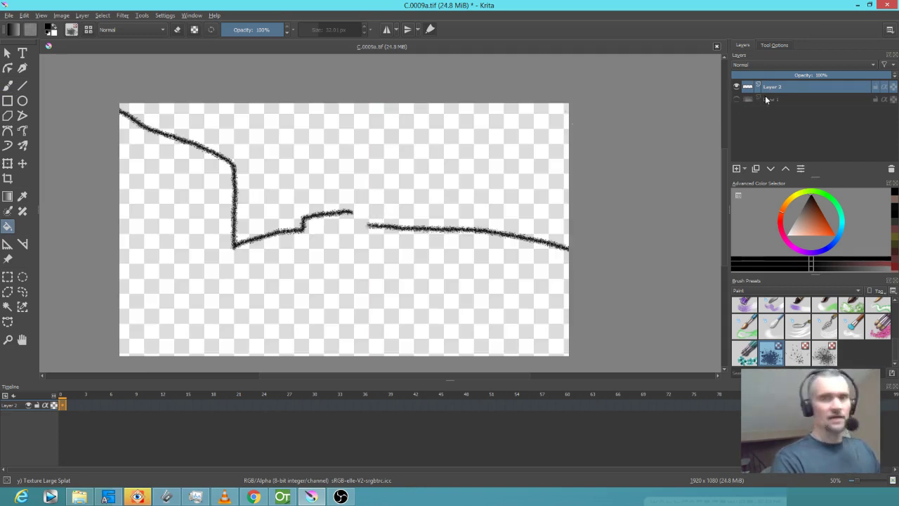
{"action": "left_click", "coordinate": [736, 100]}
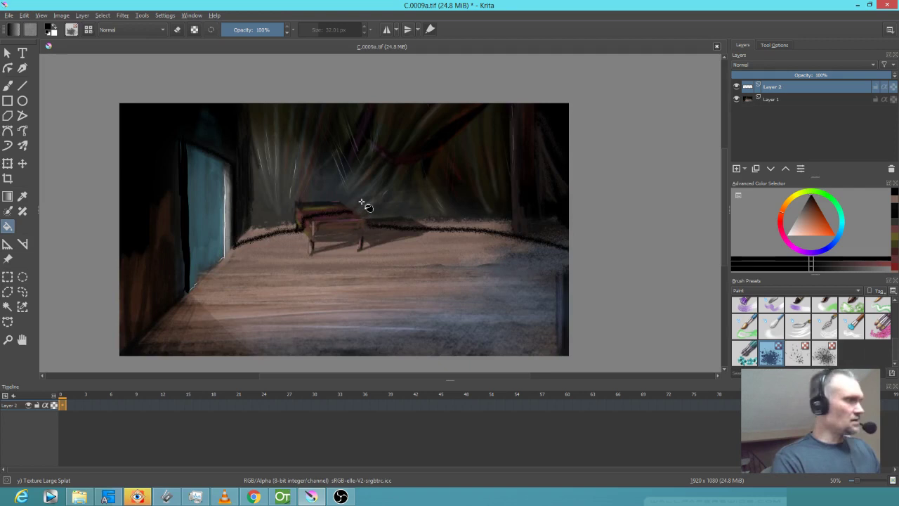
{"action": "key", "text": "b"}
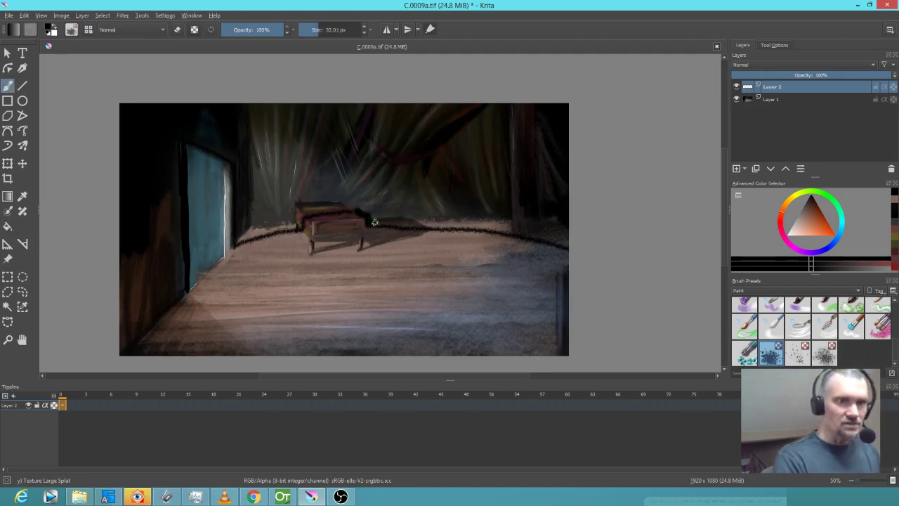
With Layer 1 hidden, fill the area above the outline with black and paint over the unfilled fringe along its border.
{"action": "left_click", "coordinate": [736, 99]}
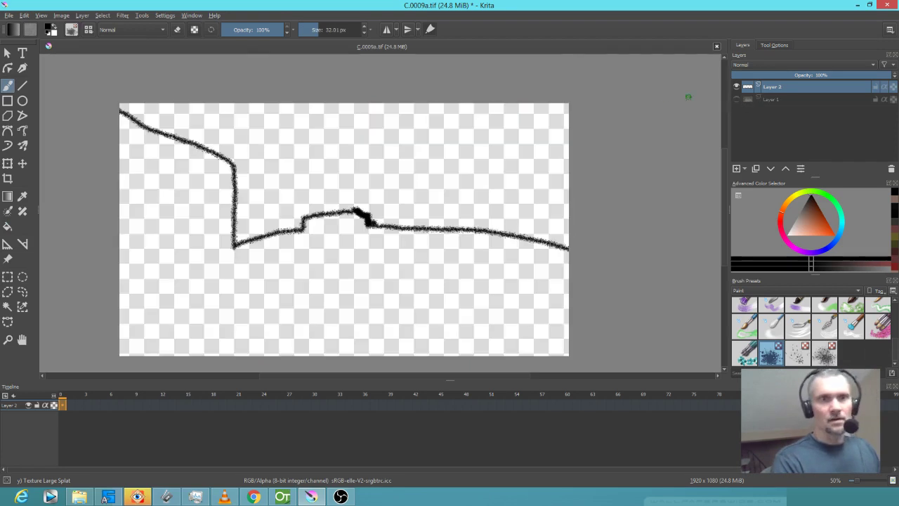
{"action": "key", "text": "f"}
{"action": "left_click", "coordinate": [420, 172]}
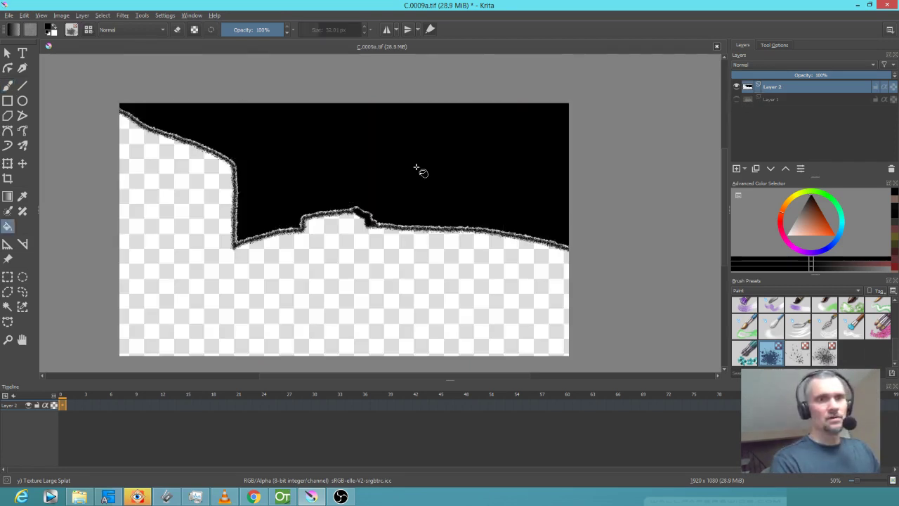
{"action": "key", "text": "b"}
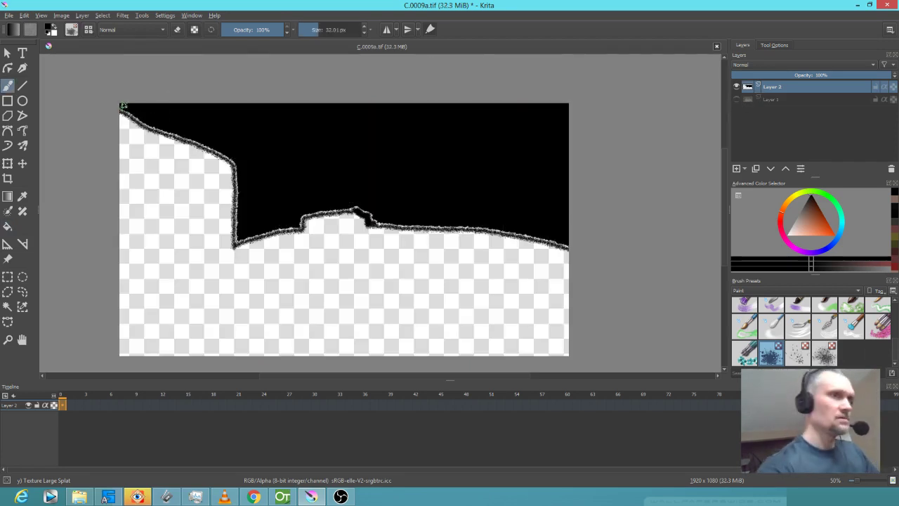
{"action": "mouse_move", "coordinate": [151, 125]}
{"action": "left_mouse_down"}
{"action": "mouse_move", "coordinate": [239, 163]}
{"action": "mouse_move", "coordinate": [236, 229]}
{"action": "left_mouse_up"}
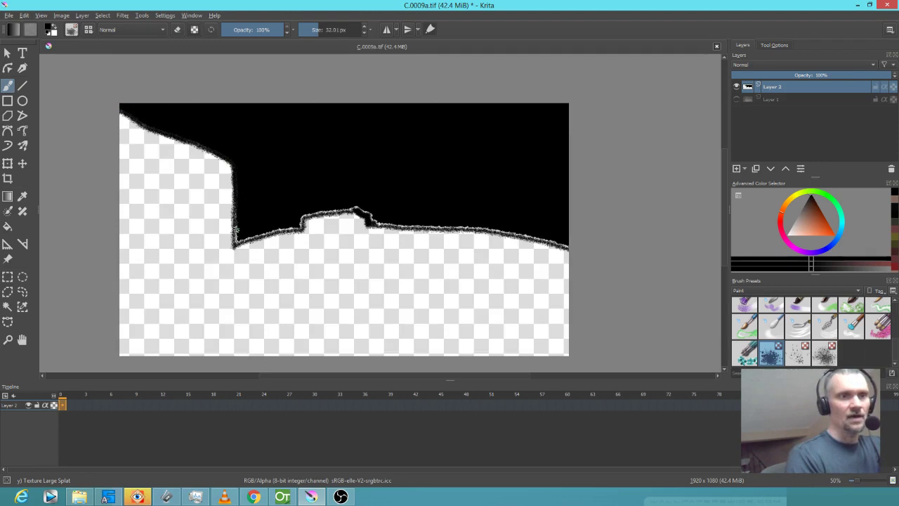
{"action": "mouse_move", "coordinate": [245, 239]}
{"action": "left_mouse_down"}
{"action": "mouse_move", "coordinate": [352, 206]}
{"action": "mouse_move", "coordinate": [420, 219]}
{"action": "mouse_move", "coordinate": [372, 223]}
{"action": "mouse_move", "coordinate": [492, 226]}
{"action": "mouse_move", "coordinate": [443, 224]}
{"action": "mouse_move", "coordinate": [482, 224]}
{"action": "mouse_move", "coordinate": [511, 229]}
{"action": "mouse_move", "coordinate": [467, 227]}
{"action": "mouse_move", "coordinate": [555, 241]}
{"action": "left_mouse_up"}
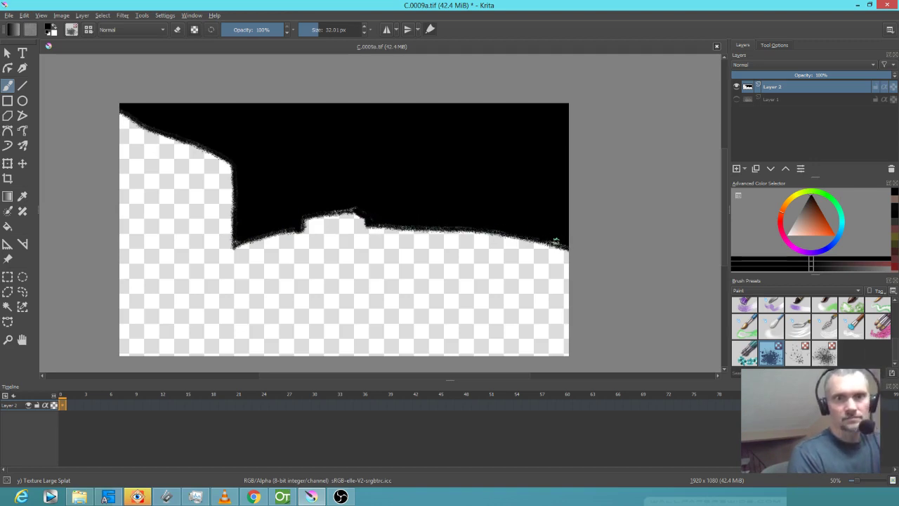
Show Layer 1 again and set the black shadow layer to Overlay blending at 61% opacity.
{"action": "left_click", "coordinate": [736, 99]}
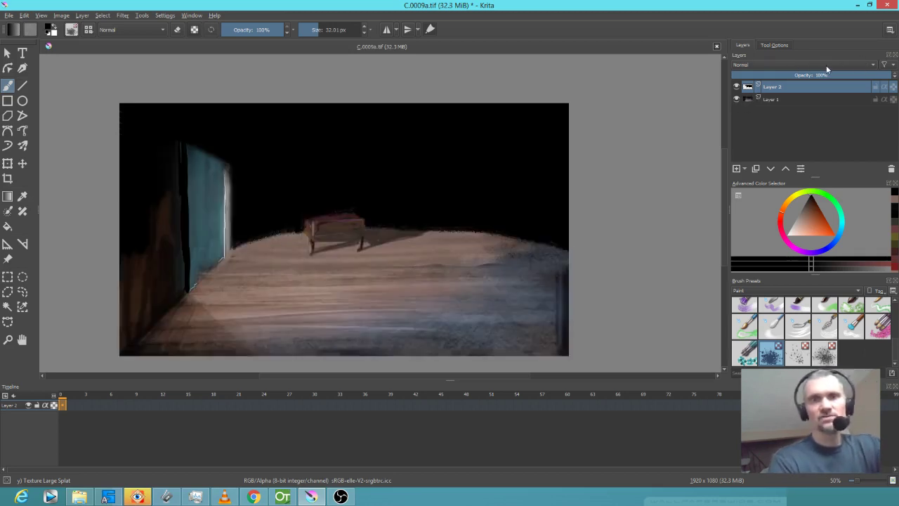
{"action": "left_click", "coordinate": [780, 66]}
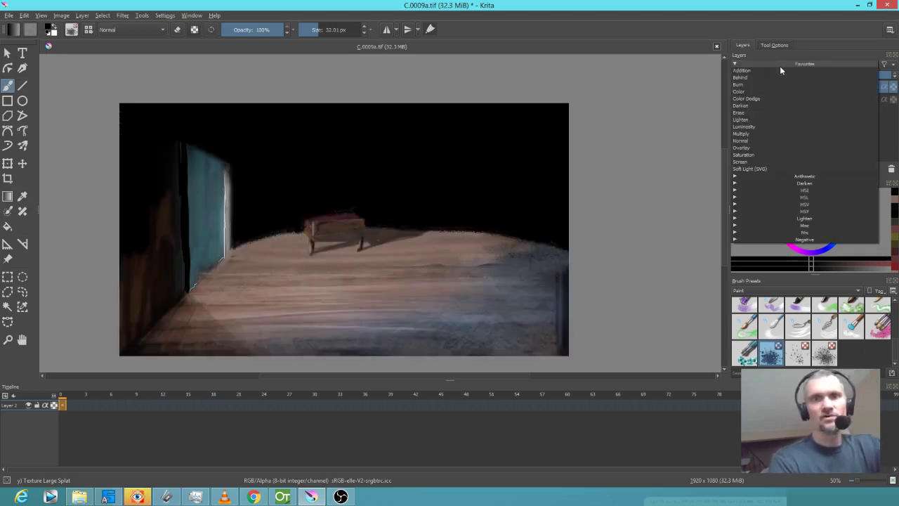
{"action": "left_click", "coordinate": [775, 146]}
{"action": "mouse_move", "coordinate": [829, 73]}
{"action": "left_mouse_down"}
{"action": "mouse_move", "coordinate": [755, 73]}
{"action": "mouse_move", "coordinate": [836, 72]}
{"action": "left_mouse_up"}
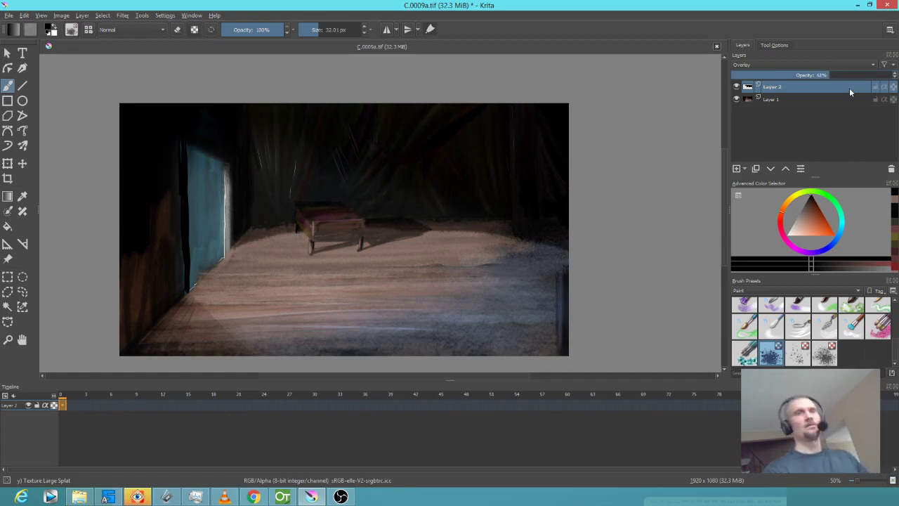
Paint black shadow on Layer 2 over the wall below the door and the near floor corner, using a larger brush for the wall.
{"action": "mouse_move", "coordinate": [849, 88]}
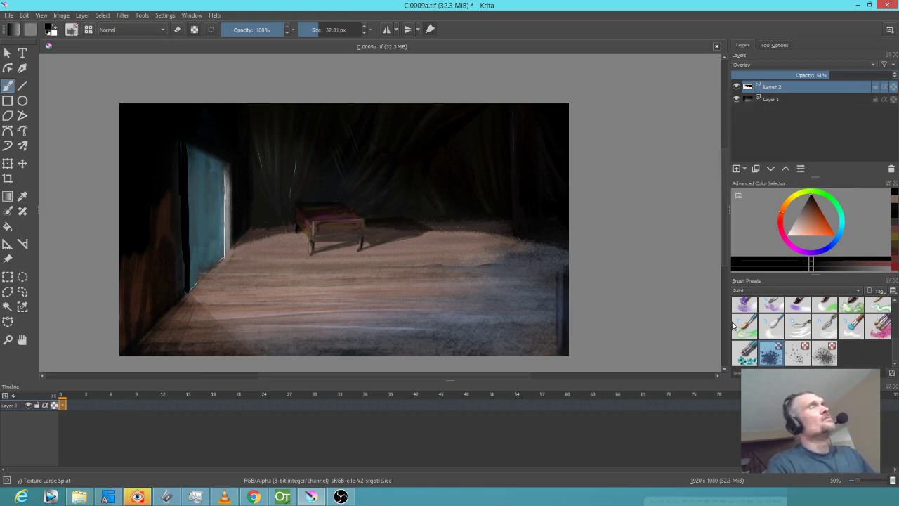
{"action": "mouse_move", "coordinate": [734, 325]}
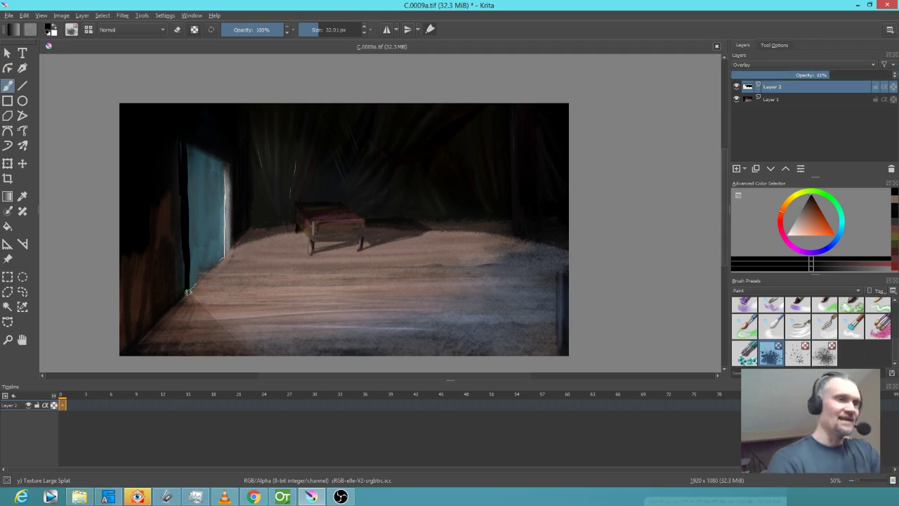
{"action": "mouse_move", "coordinate": [181, 269]}
{"action": "left_mouse_down"}
{"action": "mouse_move", "coordinate": [230, 360]}
{"action": "mouse_move", "coordinate": [191, 331]}
{"action": "mouse_move", "coordinate": [200, 358]}
{"action": "mouse_move", "coordinate": [158, 316]}
{"action": "mouse_move", "coordinate": [157, 342]}
{"action": "mouse_move", "coordinate": [139, 364]}
{"action": "mouse_move", "coordinate": [167, 330]}
{"action": "left_mouse_up"}
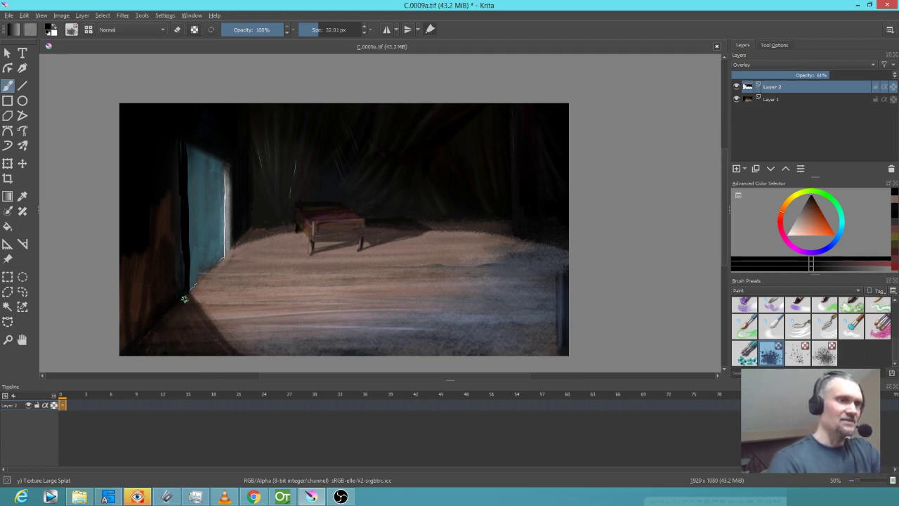
{"action": "left_click_drag", "start_coordinate": [165, 336], "coordinate": [175, 335]}
{"action": "mouse_move", "coordinate": [165, 237]}
{"action": "left_mouse_down"}
{"action": "mouse_move", "coordinate": [142, 227]}
{"action": "mouse_move", "coordinate": [122, 344]}
{"action": "left_mouse_up"}
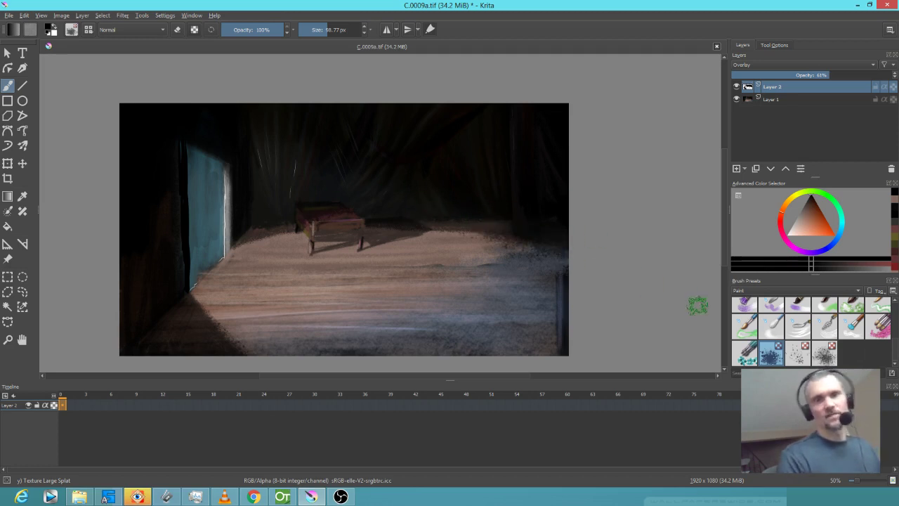
Lower Layer 2's opacity to 47% and add a new layer above it.
{"action": "mouse_move", "coordinate": [819, 75]}
{"action": "left_mouse_down"}
{"action": "mouse_move", "coordinate": [753, 75]}
{"action": "mouse_move", "coordinate": [808, 74]}
{"action": "left_mouse_up"}
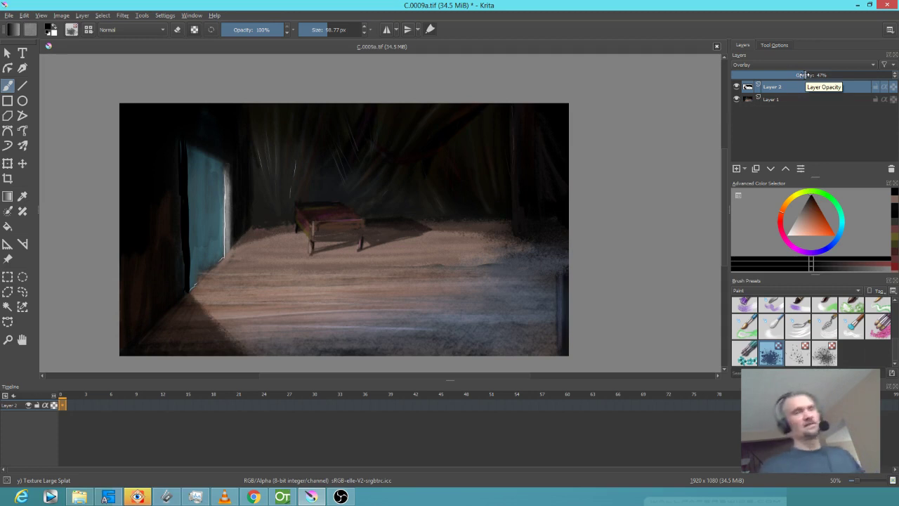
{"action": "left_click", "coordinate": [736, 168]}
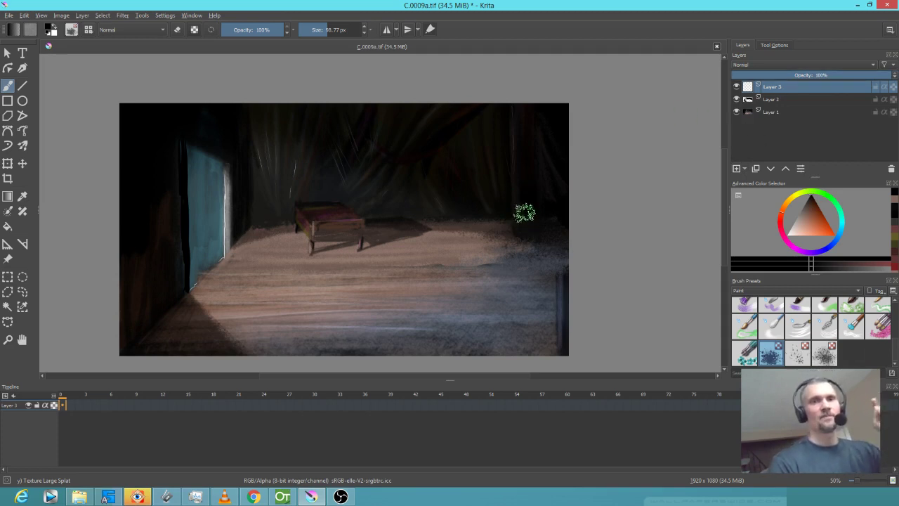
Outline a beam of light on Layer 3 in white, fanning from the doorway to the far wall and down across the floor.
{"action": "left_click", "coordinate": [756, 234]}
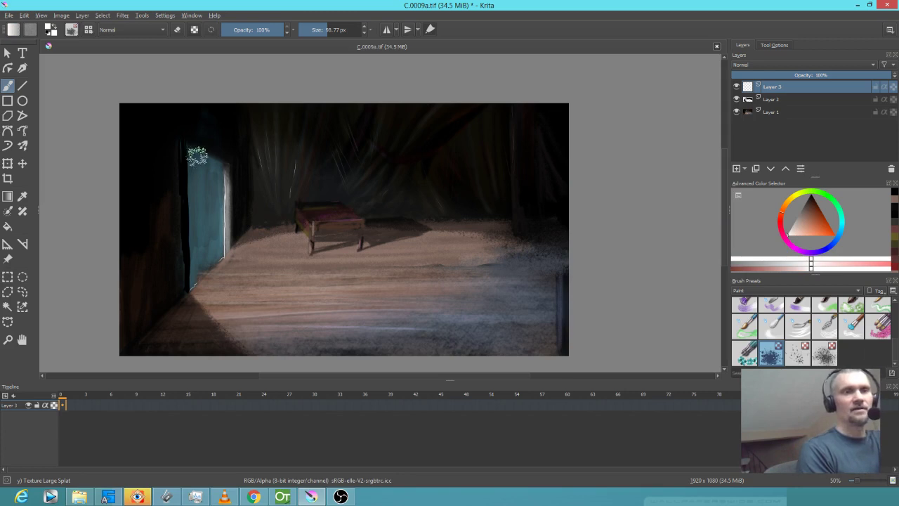
{"action": "left_click_drag", "start_coordinate": [195, 152], "coordinate": [586, 213]}
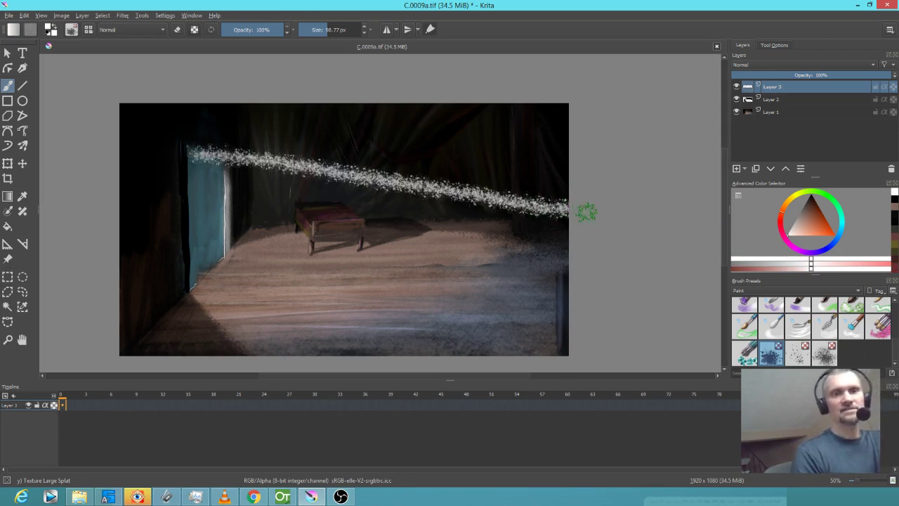
{"action": "mouse_move", "coordinate": [195, 163]}
{"action": "left_mouse_down"}
{"action": "mouse_move", "coordinate": [191, 282]}
{"action": "mouse_move", "coordinate": [257, 355]}
{"action": "left_mouse_up"}
{"action": "mouse_move", "coordinate": [208, 169]}
{"action": "left_mouse_down"}
{"action": "mouse_move", "coordinate": [288, 173]}
{"action": "mouse_move", "coordinate": [586, 229]}
{"action": "left_mouse_up"}
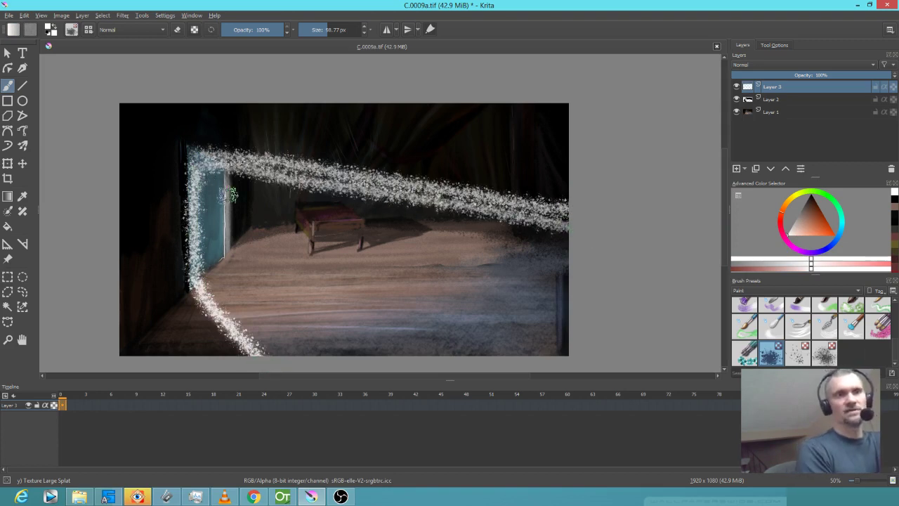
Fill the beam outline with white splatter over the back wall and floor, using a brush of about 310 px.
{"action": "left_click_drag", "start_coordinate": [258, 233], "coordinate": [354, 234]}
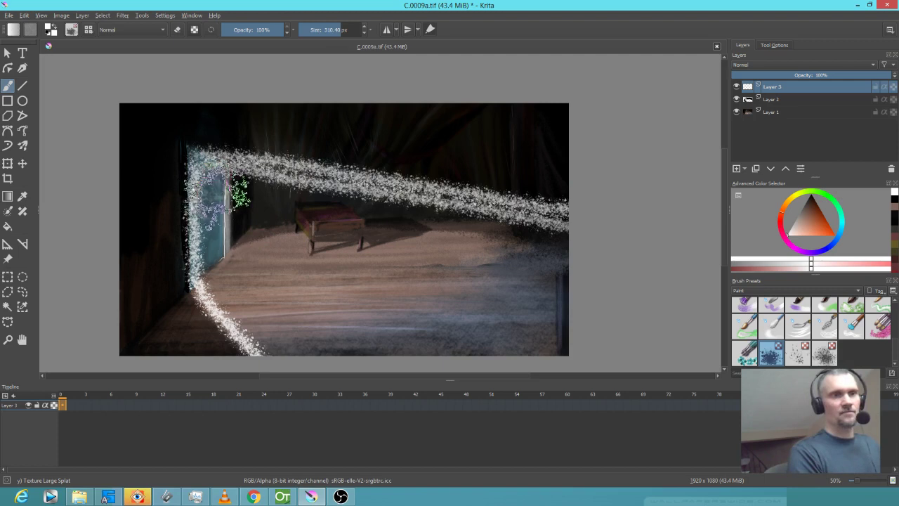
{"action": "mouse_move", "coordinate": [245, 201]}
{"action": "left_mouse_down"}
{"action": "mouse_move", "coordinate": [557, 275]}
{"action": "mouse_move", "coordinate": [604, 295]}
{"action": "mouse_move", "coordinate": [331, 268]}
{"action": "mouse_move", "coordinate": [512, 349]}
{"action": "left_mouse_up"}
{"action": "left_click_drag", "start_coordinate": [212, 253], "coordinate": [382, 354]}
{"action": "left_click_drag", "start_coordinate": [205, 170], "coordinate": [562, 201]}
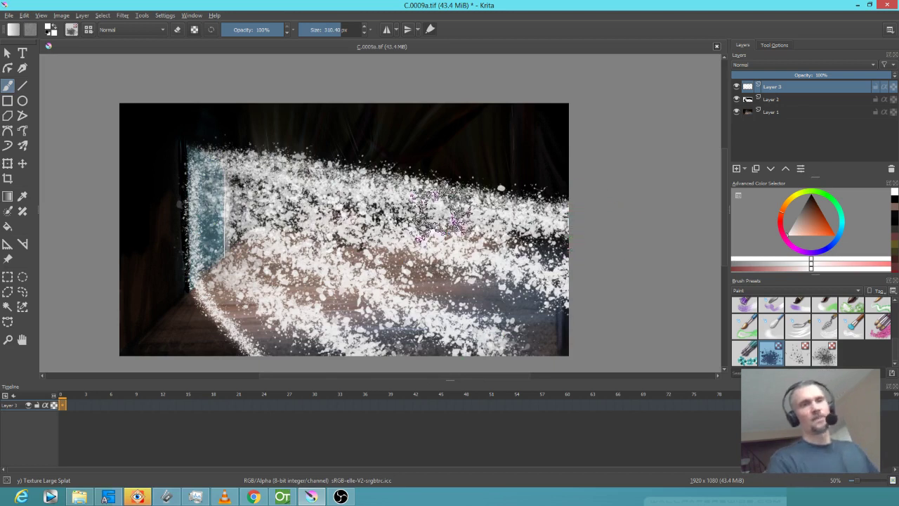
Apply a Gaussian Blur with a 246.52 px horizontal and vertical radius to the white light on Layer 3.
{"action": "left_click", "coordinate": [127, 16]}
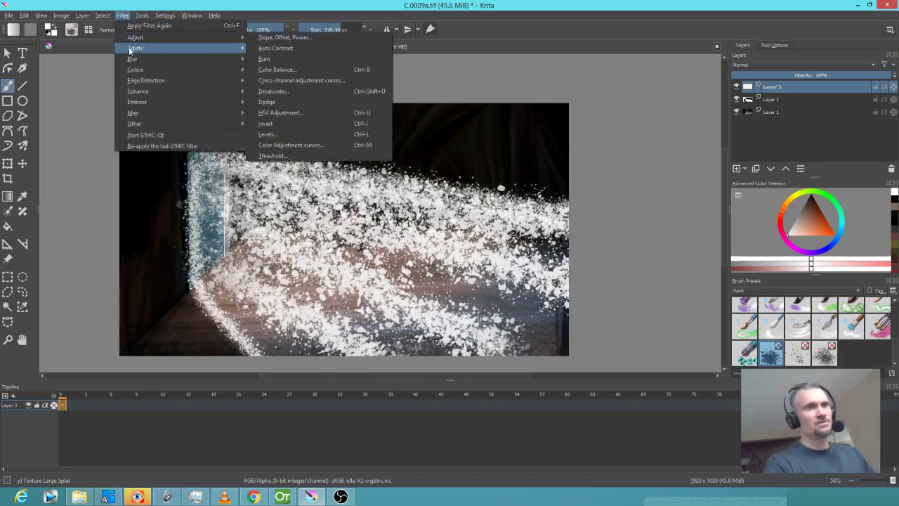
{"action": "mouse_move", "coordinate": [130, 61]}
{"action": "left_click", "coordinate": [274, 70]}
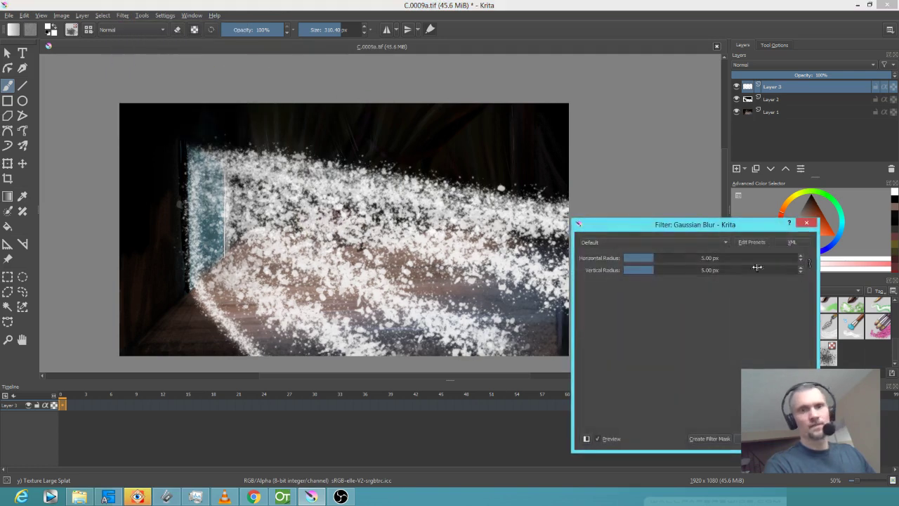
{"action": "left_click_drag", "start_coordinate": [660, 258], "coordinate": [733, 258]}
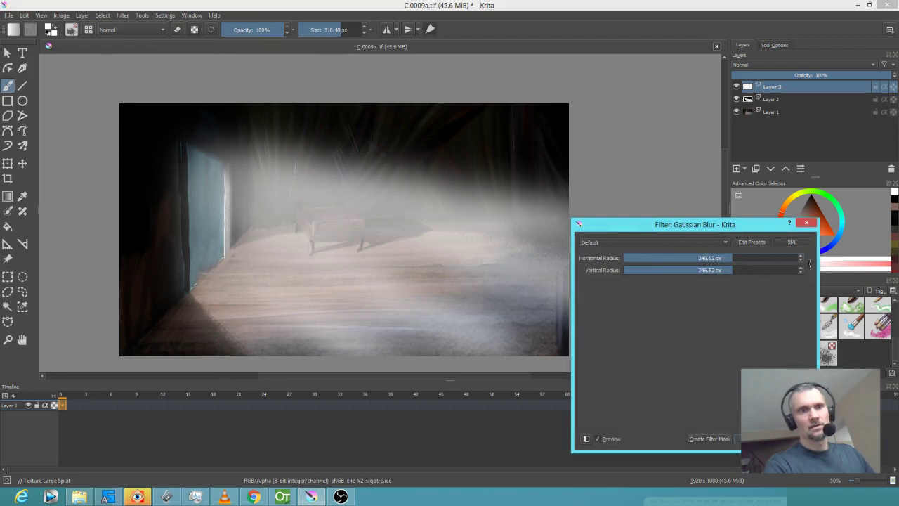
{"action": "key", "text": "Return"}
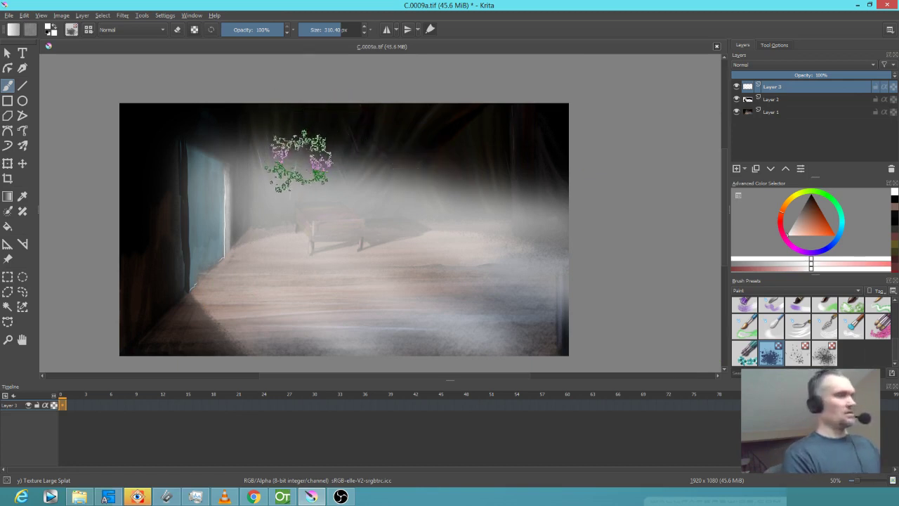
Erase the blurred light spilling above the beam, around the door frame and over the near floor corner, using a smaller eraser for the edges.
{"action": "key", "text": "e"}
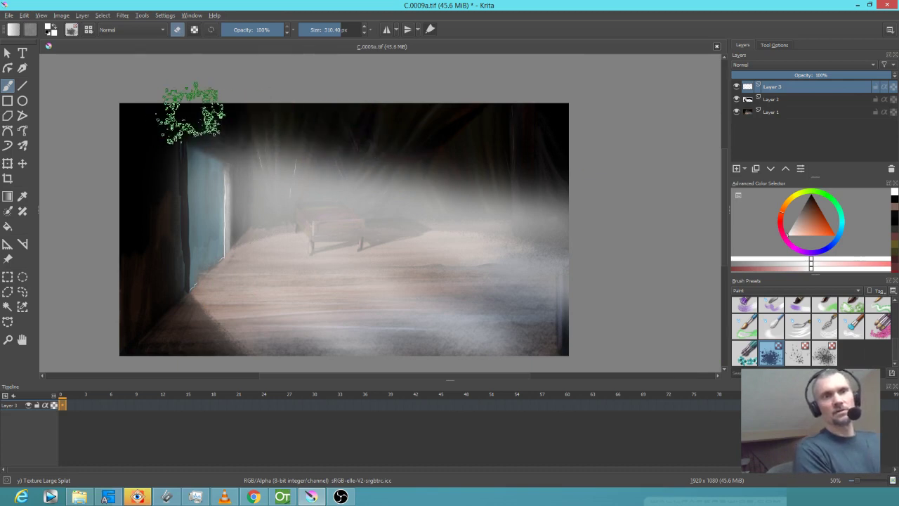
{"action": "left_click_drag", "start_coordinate": [523, 156], "coordinate": [587, 160]}
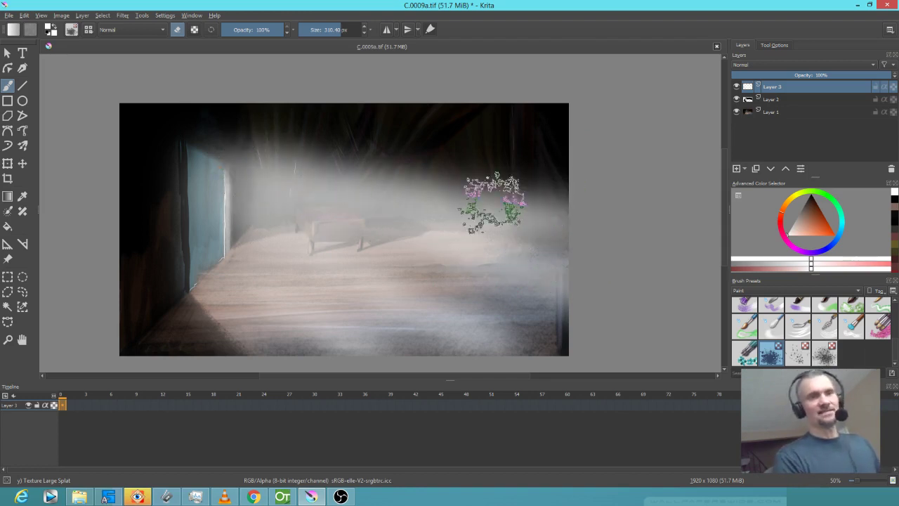
{"action": "left_click_drag", "start_coordinate": [419, 161], "coordinate": [297, 180], "text": "shift"}
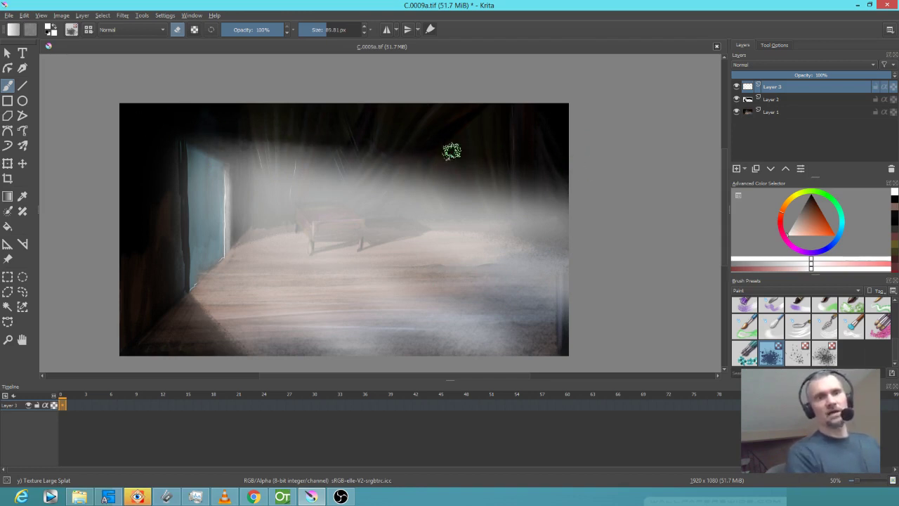
{"action": "mouse_move", "coordinate": [196, 308]}
{"action": "left_mouse_down"}
{"action": "mouse_move", "coordinate": [181, 286]}
{"action": "mouse_move", "coordinate": [170, 186]}
{"action": "mouse_move", "coordinate": [171, 220]}
{"action": "left_mouse_up"}
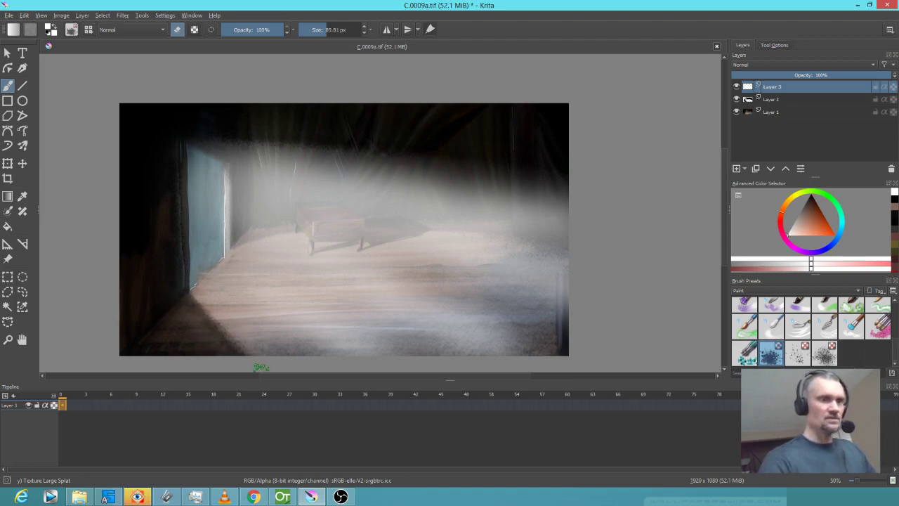
{"action": "left_click_drag", "start_coordinate": [211, 332], "coordinate": [211, 361]}
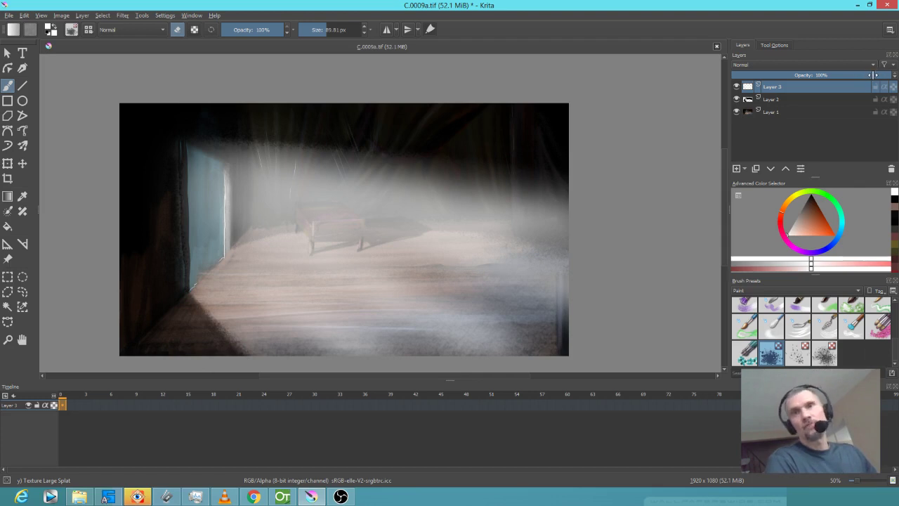
Lower Layer 3's opacity to 35% and erase the haze along the beam's lower edge with an eraser of about 255 px.
{"action": "left_click_drag", "start_coordinate": [864, 76], "coordinate": [861, 75]}
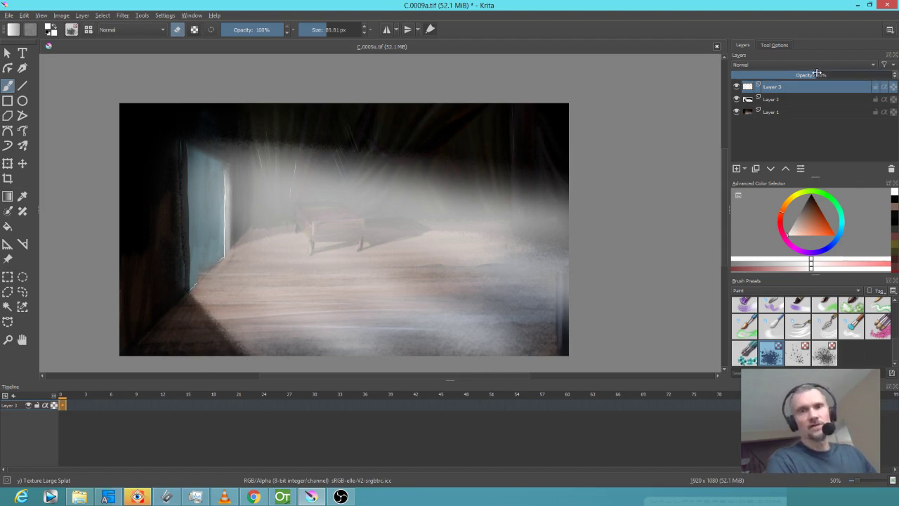
{"action": "left_click_drag", "start_coordinate": [781, 74], "coordinate": [760, 75]}
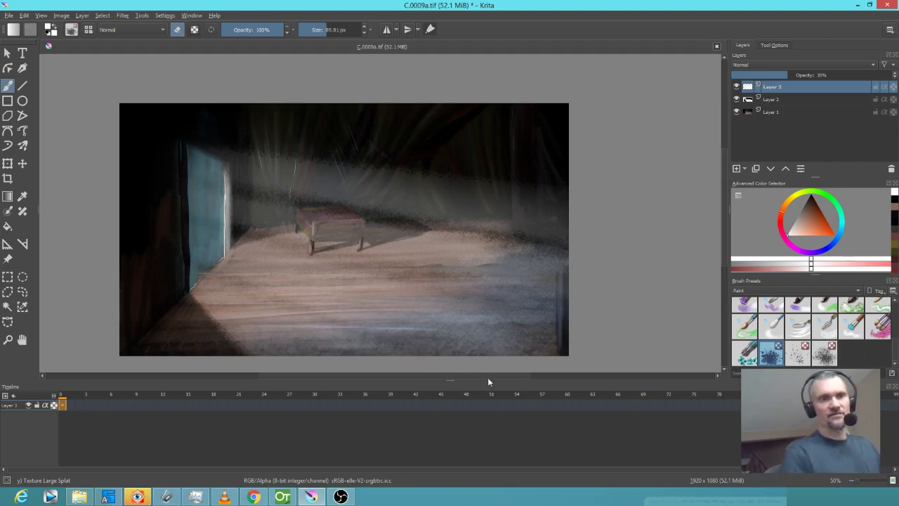
{"action": "left_click_drag", "start_coordinate": [271, 197], "coordinate": [608, 259]}
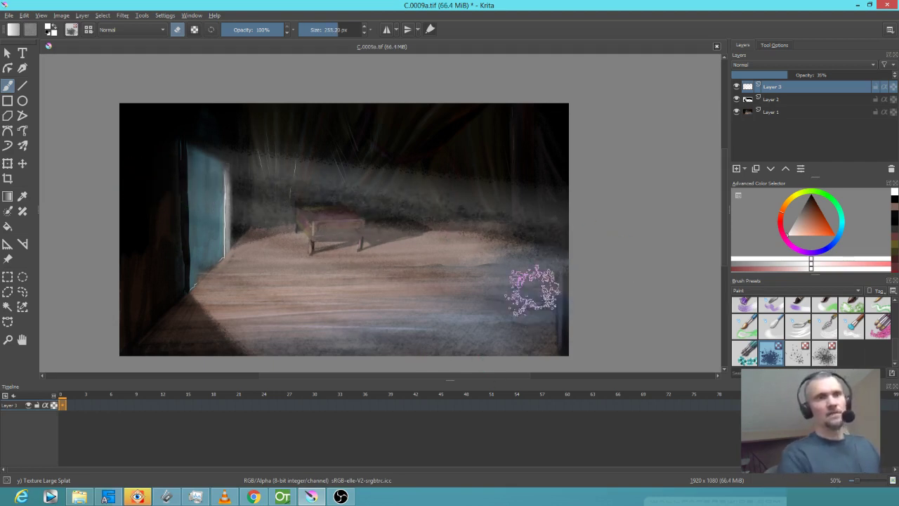
Soften Layer 3 with a 56.52 px Gaussian Blur and reduce the layer's opacity to 17%.
{"action": "left_click", "coordinate": [125, 16]}
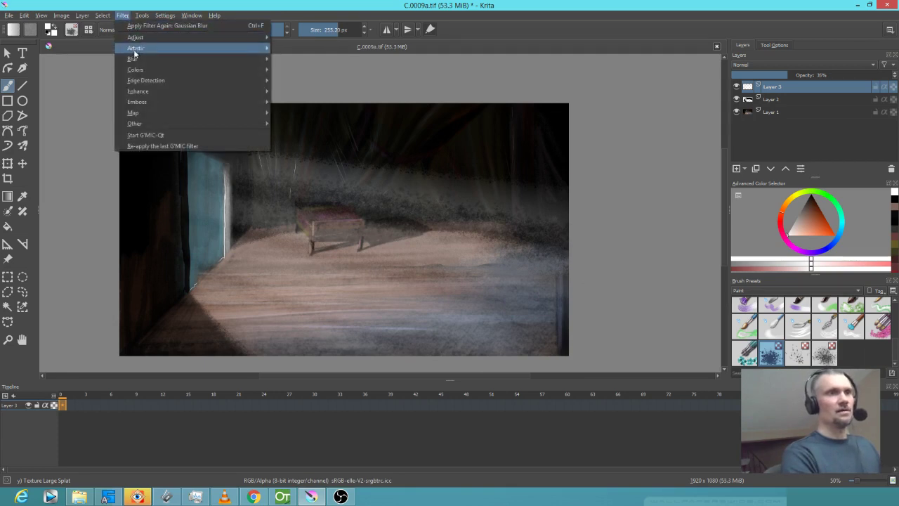
{"action": "mouse_move", "coordinate": [152, 61]}
{"action": "left_click", "coordinate": [308, 70]}
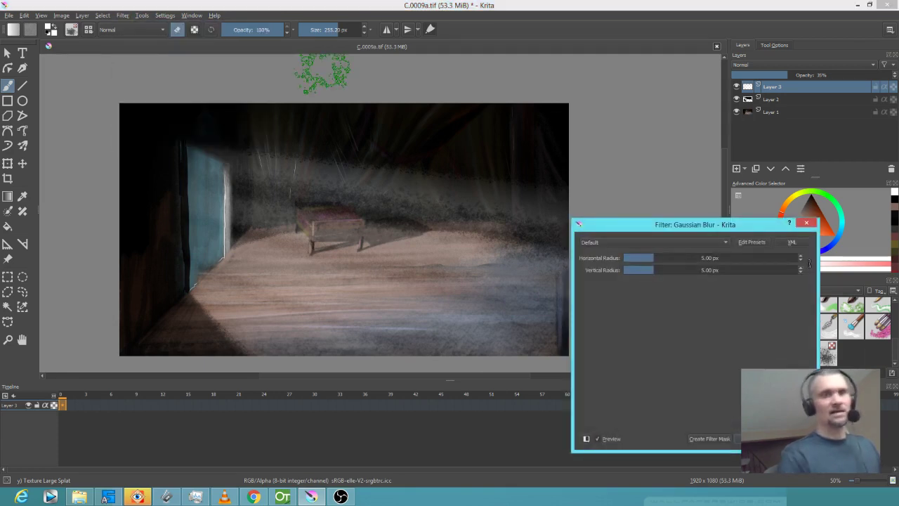
{"action": "left_click_drag", "start_coordinate": [659, 272], "coordinate": [690, 274]}
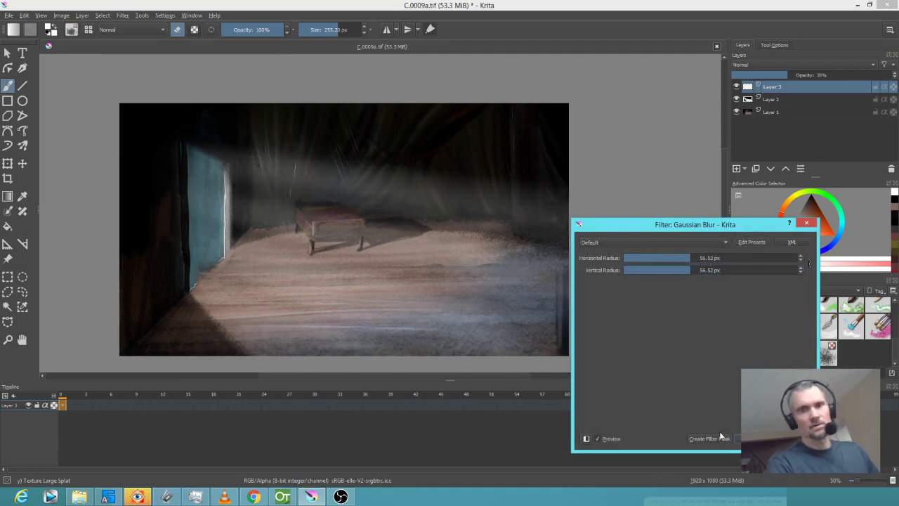
{"action": "left_click", "coordinate": [754, 439]}
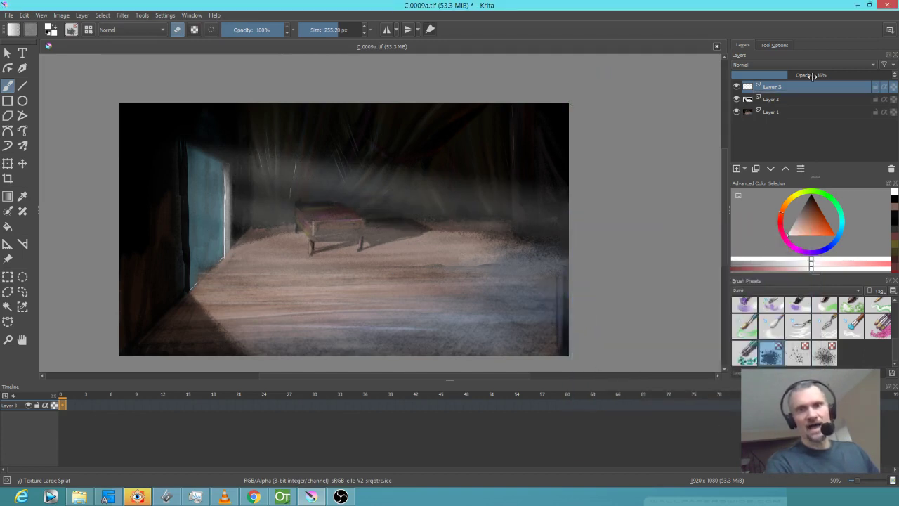
{"action": "left_click_drag", "start_coordinate": [785, 74], "coordinate": [718, 75]}
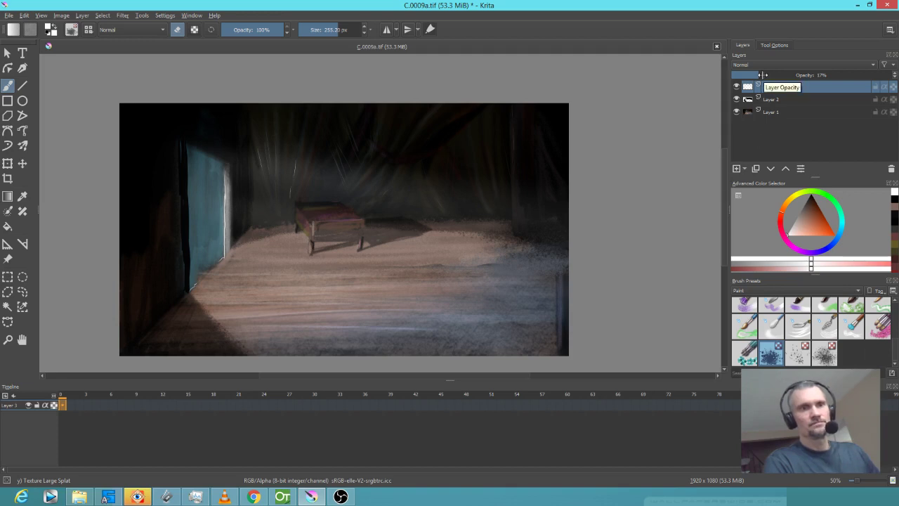
Save C.0009a.tif as a flattened, uncompressed TIFF with the alpha channel stored.
{"action": "left_click", "coordinate": [10, 15]}
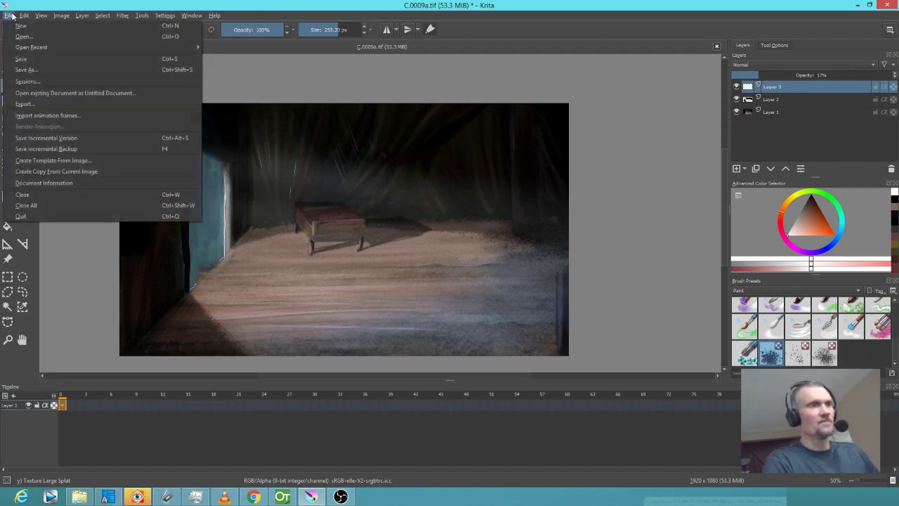
{"action": "left_click", "coordinate": [20, 59]}
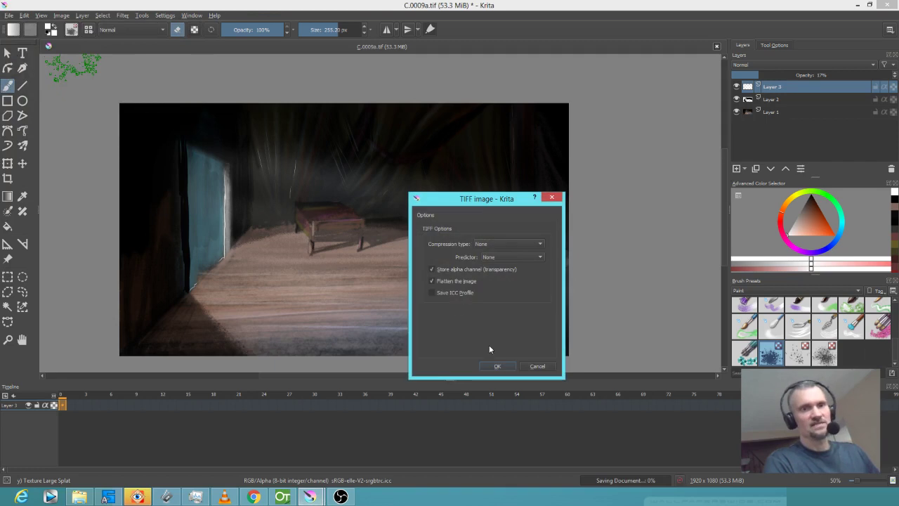
{"action": "left_click", "coordinate": [497, 367]}
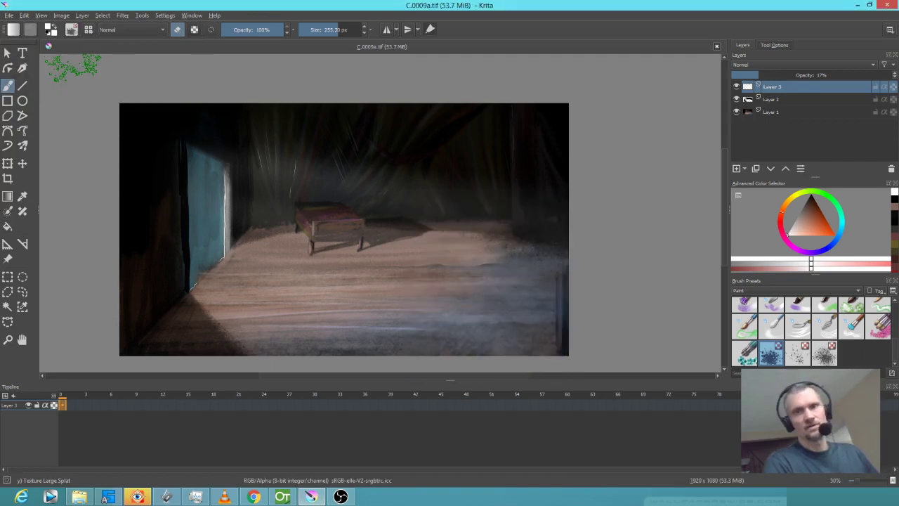
Switch to OpenToonz and reload the recent scene "the battle back half" to refresh the edited background.
{"action": "left_click", "coordinate": [283, 496]}
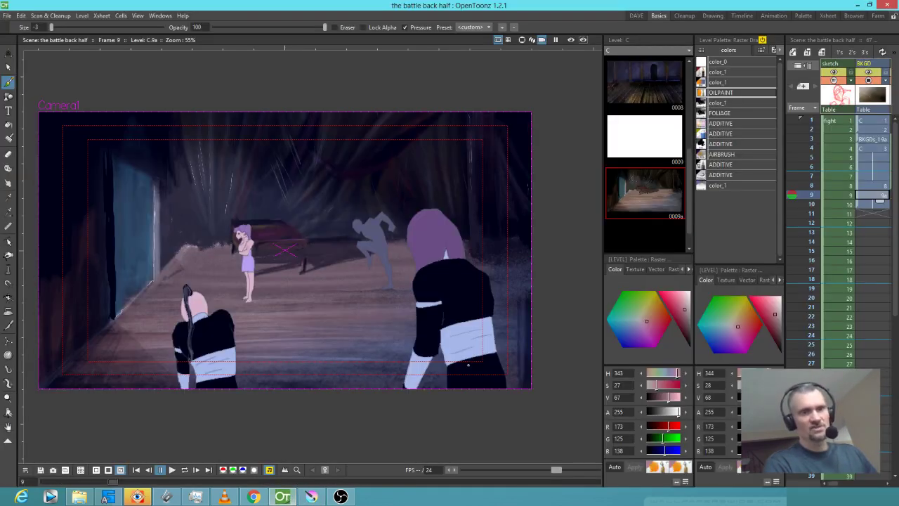
{"action": "left_click", "coordinate": [6, 16]}
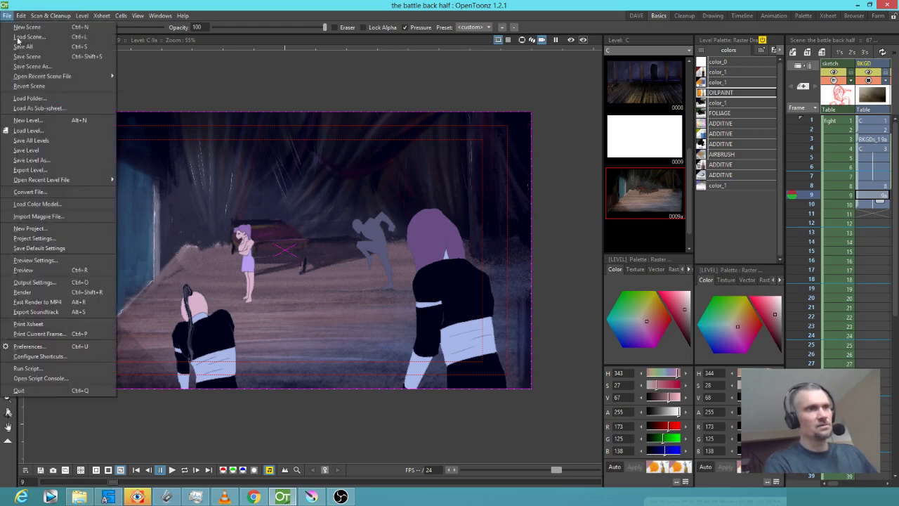
{"action": "mouse_move", "coordinate": [25, 76]}
{"action": "left_click", "coordinate": [211, 82]}
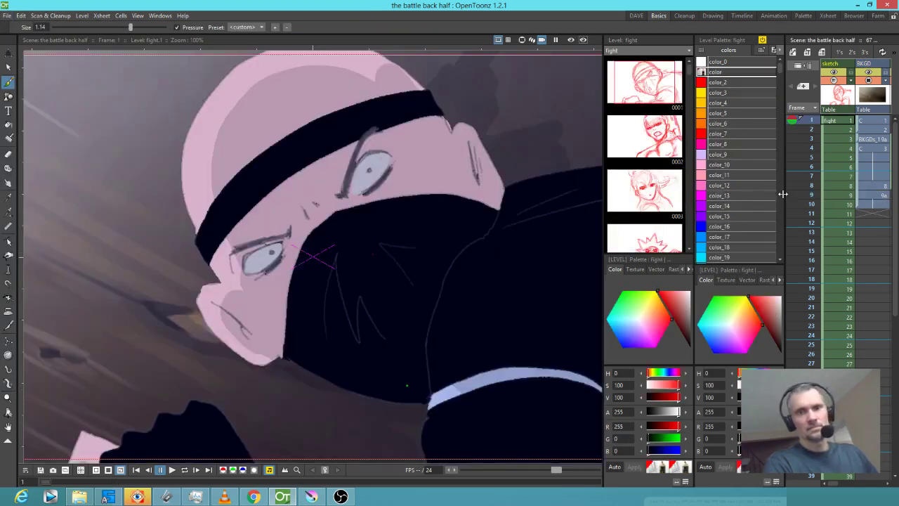
Compare frames 8, 9 and 10 to examine how the new background works with the characters and the previous shot.
{"action": "scroll", "coordinate": [309, 193], "scroll_direction": "down", "scroll_amount": 6}
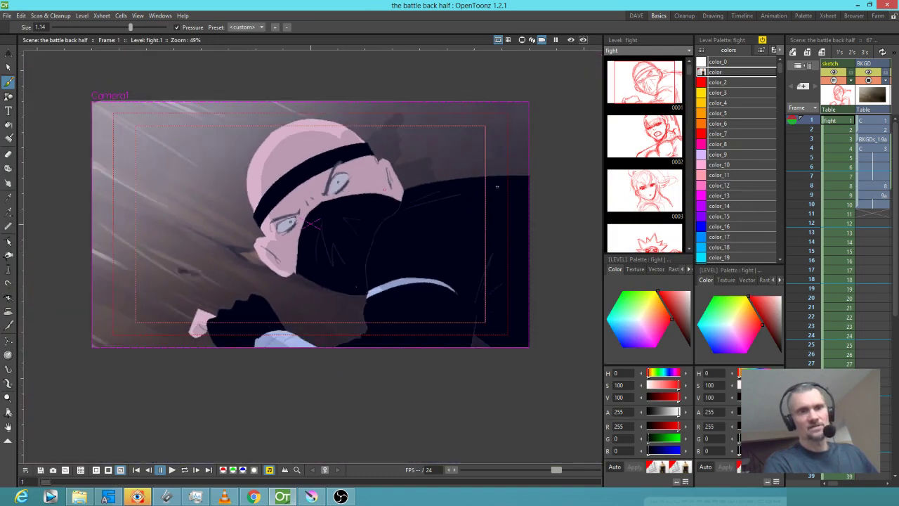
{"action": "left_click", "coordinate": [811, 195]}
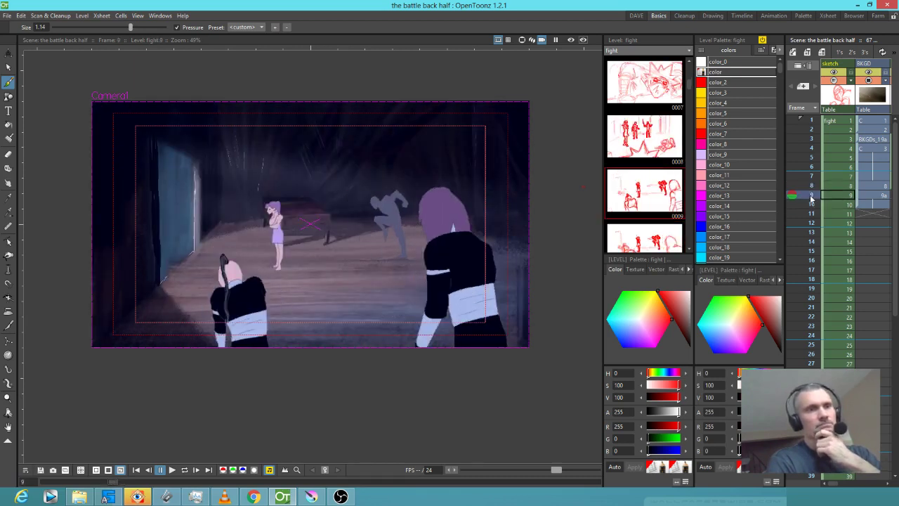
{"action": "left_click", "coordinate": [811, 215]}
{"action": "left_click", "coordinate": [812, 205]}
{"action": "left_click", "coordinate": [812, 214]}
{"action": "left_click", "coordinate": [812, 205]}
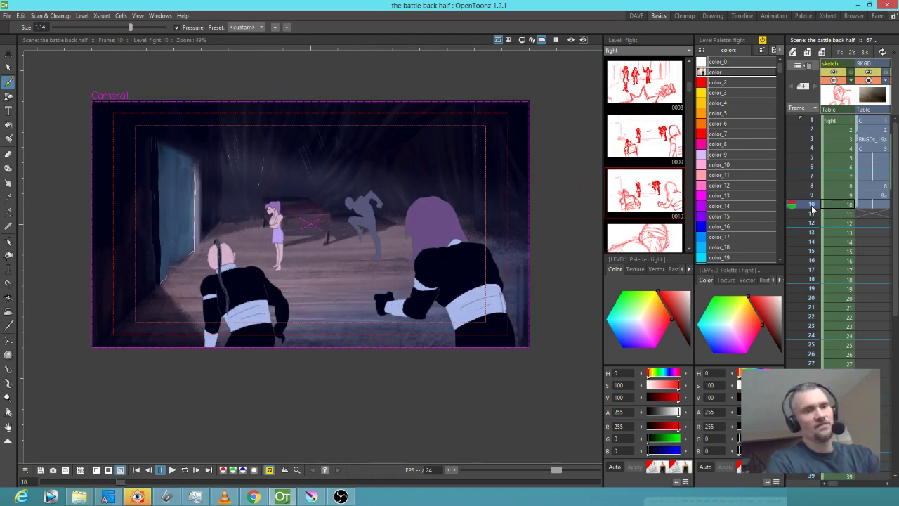
{"action": "left_click", "coordinate": [813, 214]}
{"action": "left_click", "coordinate": [812, 205]}
{"action": "left_click", "coordinate": [815, 196]}
{"action": "left_click", "coordinate": [813, 186]}
{"action": "left_click", "coordinate": [814, 195]}
{"action": "left_click", "coordinate": [812, 186]}
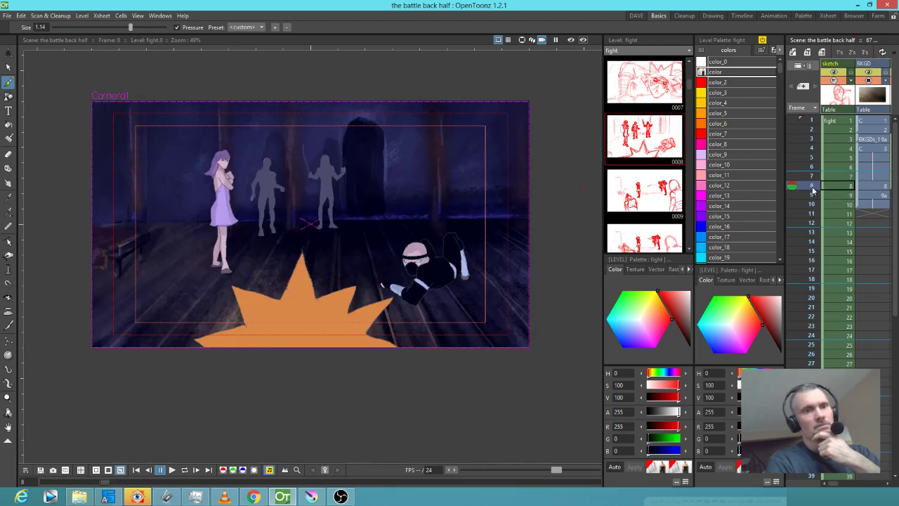
{"action": "left_click", "coordinate": [813, 195]}
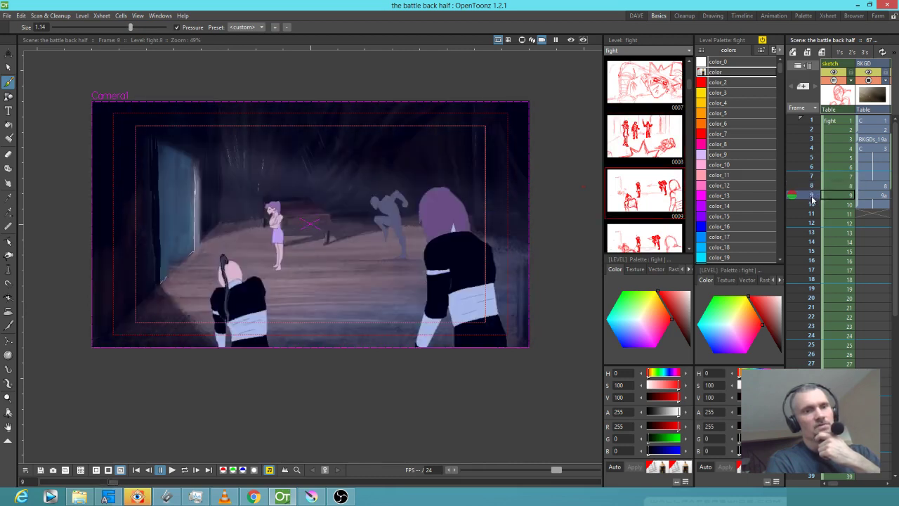
{"action": "left_click", "coordinate": [813, 205]}
{"action": "mouse_move", "coordinate": [812, 212]}
{"action": "left_mouse_down"}
{"action": "mouse_move", "coordinate": [811, 167]}
{"action": "mouse_move", "coordinate": [814, 191]}
{"action": "left_mouse_up"}
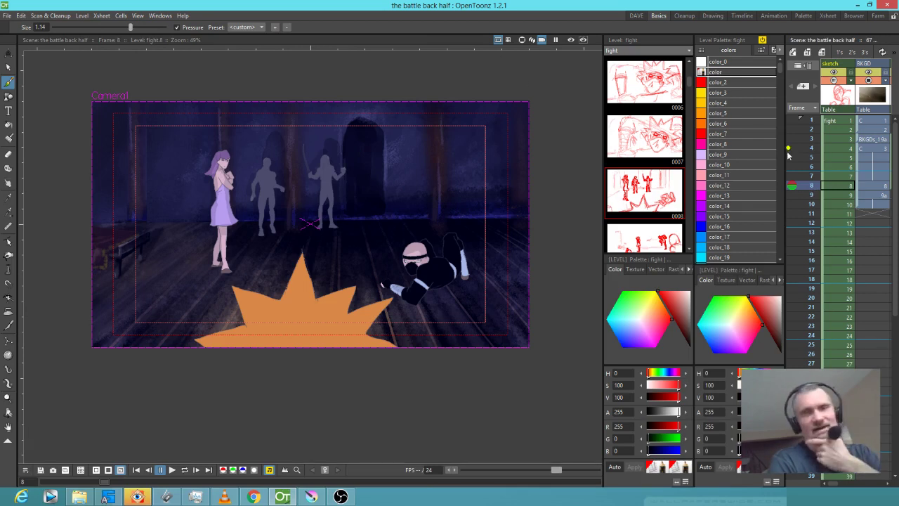
{"action": "left_click", "coordinate": [809, 194]}
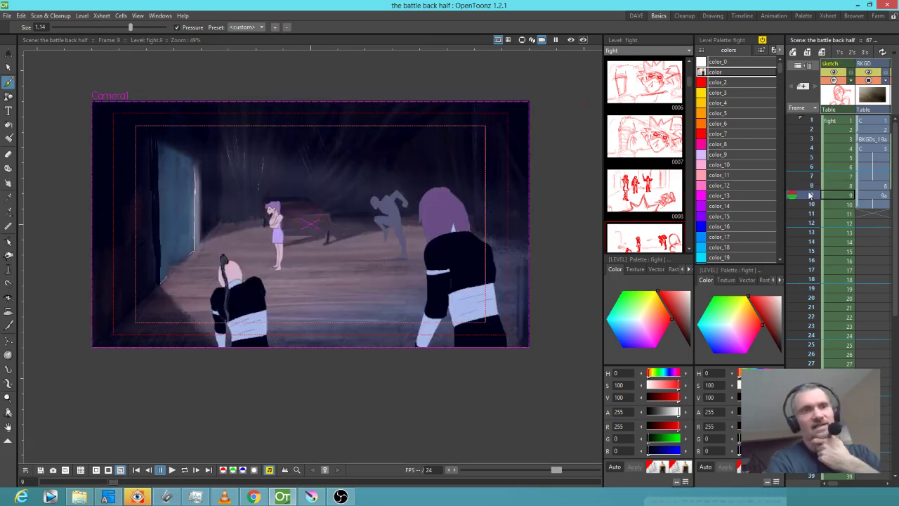
Flip back and forth between frames 8 and 9, and between 9 and 10, to judge the cut and the characters' movement.
{"action": "left_click", "coordinate": [810, 186]}
{"action": "left_click", "coordinate": [812, 195]}
{"action": "left_click", "coordinate": [812, 187]}
{"action": "left_click", "coordinate": [812, 195]}
{"action": "left_click", "coordinate": [811, 187]}
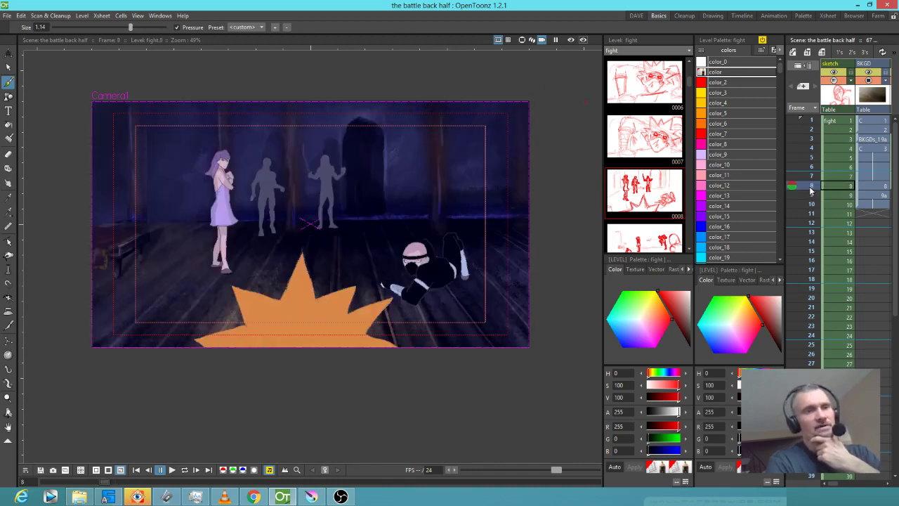
{"action": "left_click", "coordinate": [812, 196]}
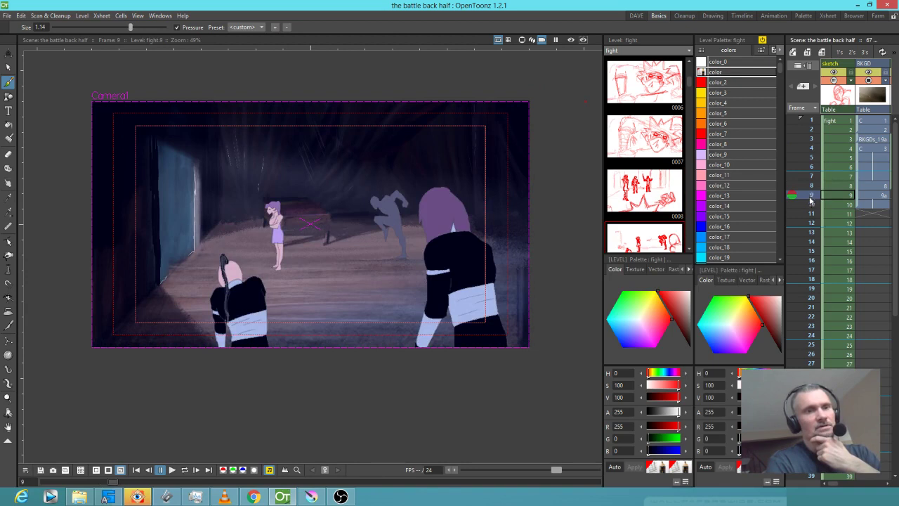
{"action": "left_click", "coordinate": [810, 203]}
{"action": "left_click", "coordinate": [810, 197]}
{"action": "left_click", "coordinate": [810, 203]}
{"action": "left_click", "coordinate": [810, 196]}
{"action": "left_click", "coordinate": [809, 203]}
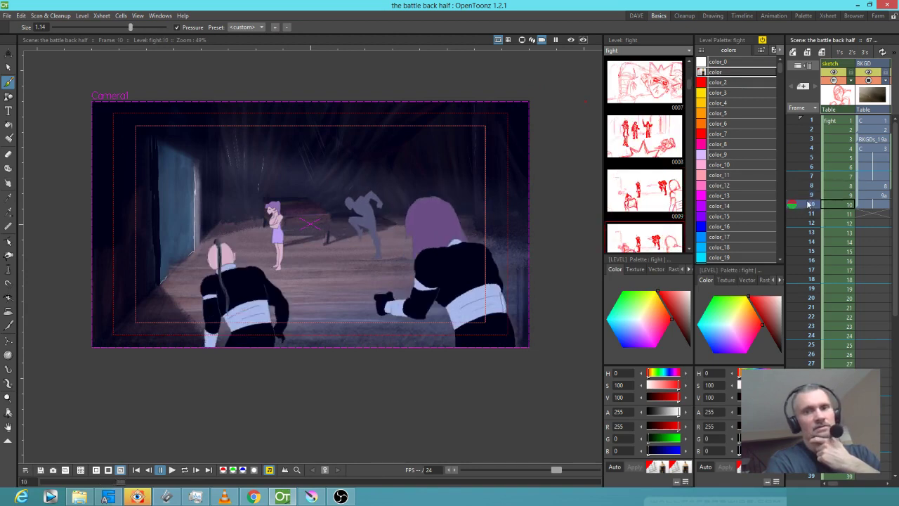
{"action": "left_click", "coordinate": [810, 196]}
{"action": "left_click", "coordinate": [810, 203]}
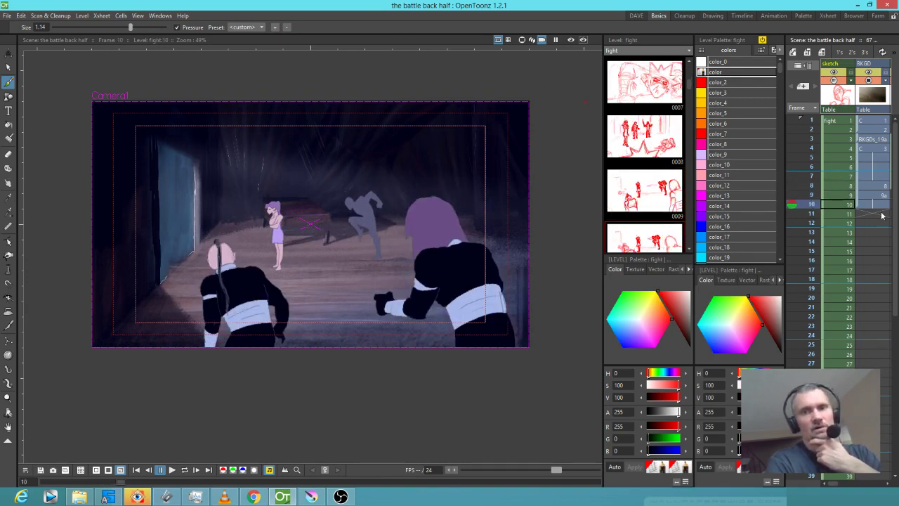
Select frame 9 of the ink n paint column and darken its silhouette palette style to a value (V) of 13.
{"action": "scroll", "coordinate": [881, 215], "scroll_direction": "right", "scroll_amount": 3}
{"action": "scroll", "coordinate": [870, 210], "scroll_direction": "right", "scroll_amount": 2}
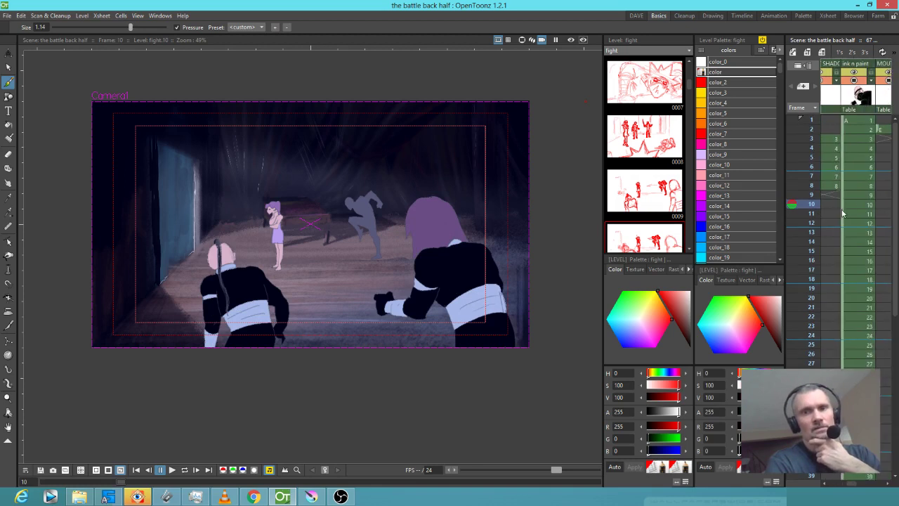
{"action": "left_click", "coordinate": [852, 197]}
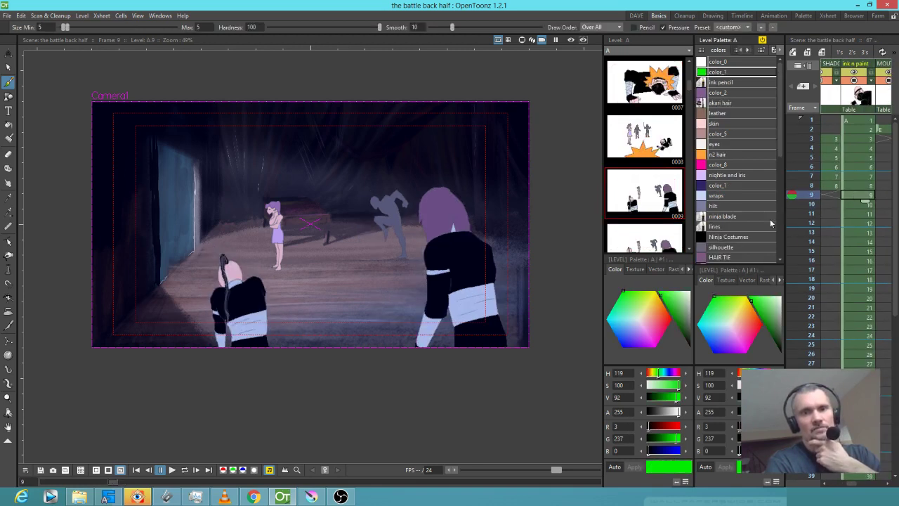
{"action": "mouse_move", "coordinate": [779, 150]}
{"action": "left_mouse_down"}
{"action": "mouse_move", "coordinate": [788, 247]}
{"action": "mouse_move", "coordinate": [785, 132]}
{"action": "mouse_move", "coordinate": [787, 175]}
{"action": "left_mouse_up"}
{"action": "scroll", "coordinate": [782, 194], "scroll_direction": "down", "scroll_amount": 1}
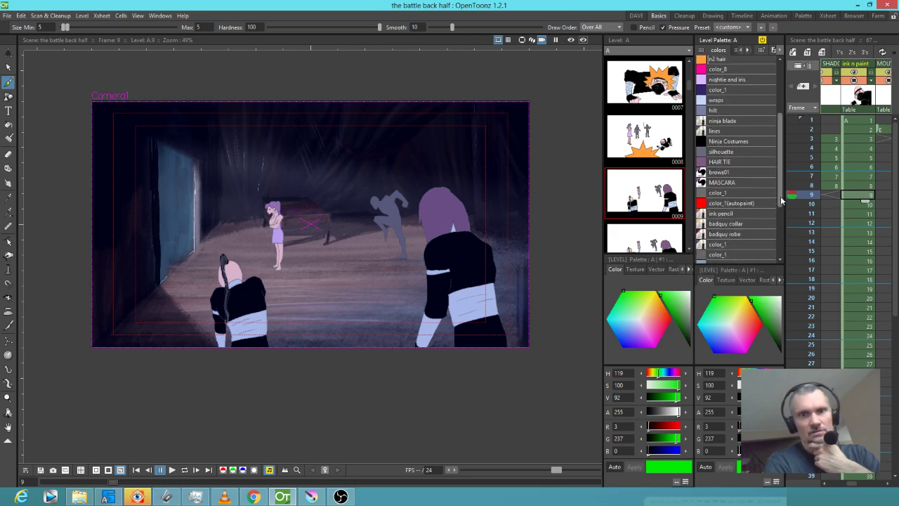
{"action": "left_click", "coordinate": [747, 151]}
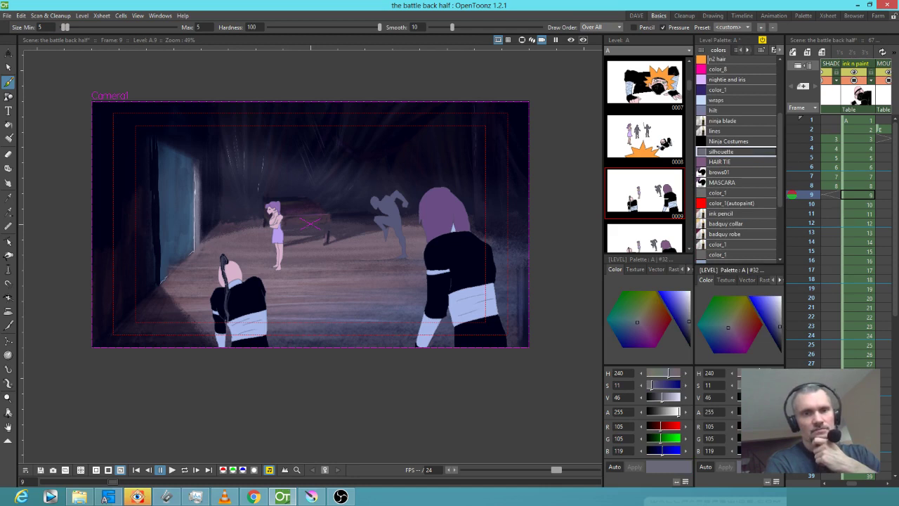
{"action": "mouse_move", "coordinate": [753, 397]}
{"action": "left_mouse_down"}
{"action": "mouse_move", "coordinate": [738, 397]}
{"action": "mouse_move", "coordinate": [761, 398]}
{"action": "mouse_move", "coordinate": [741, 397]}
{"action": "left_mouse_up"}
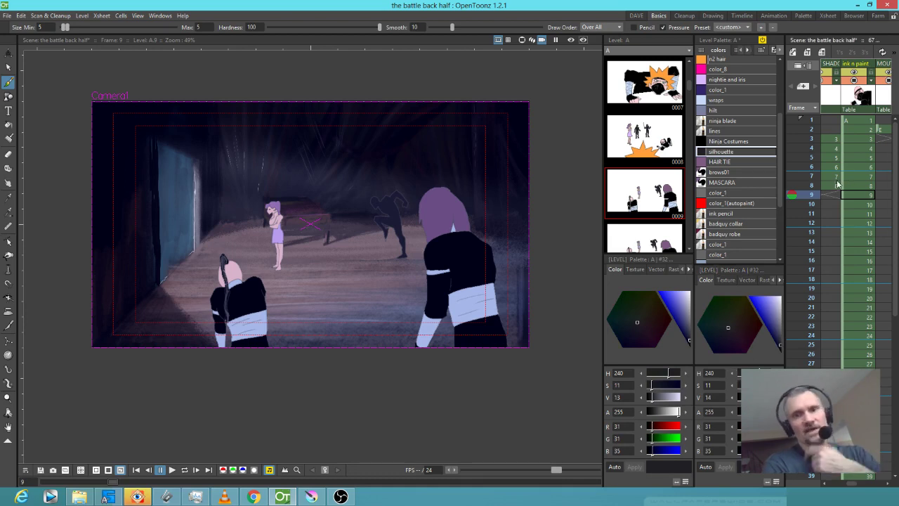
Step back from frame 8 to frame 1 to examine the earlier shots with the darkened silhouette style.
{"action": "left_click", "coordinate": [812, 187]}
{"action": "left_click", "coordinate": [812, 176]}
{"action": "left_click", "coordinate": [812, 166]}
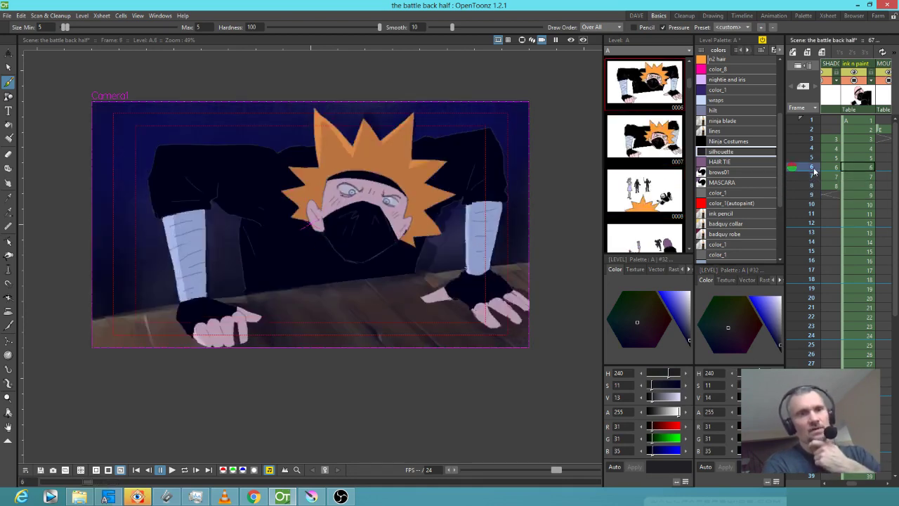
{"action": "left_click", "coordinate": [812, 157]}
{"action": "left_click", "coordinate": [812, 148]}
{"action": "left_click", "coordinate": [811, 121]}
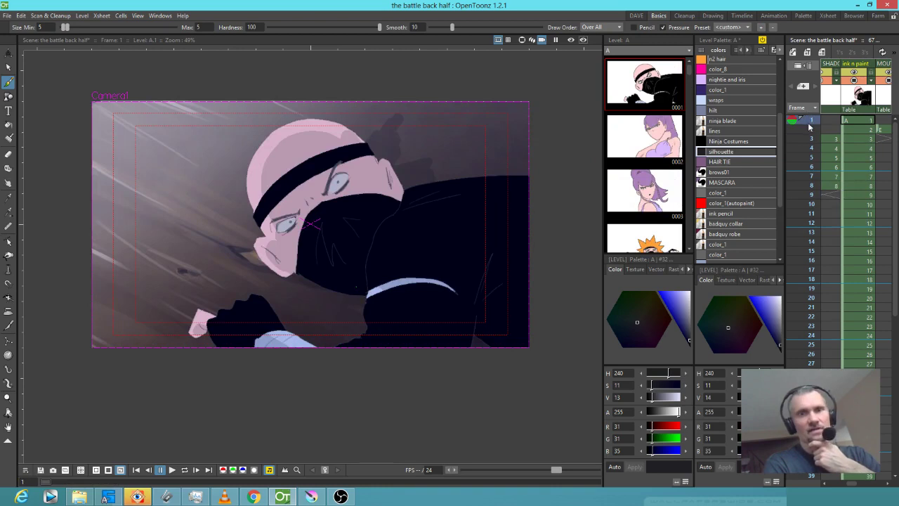
Turn on the rendered preview and review the shots from frame 1 through frame 11.
{"action": "left_click", "coordinate": [571, 40]}
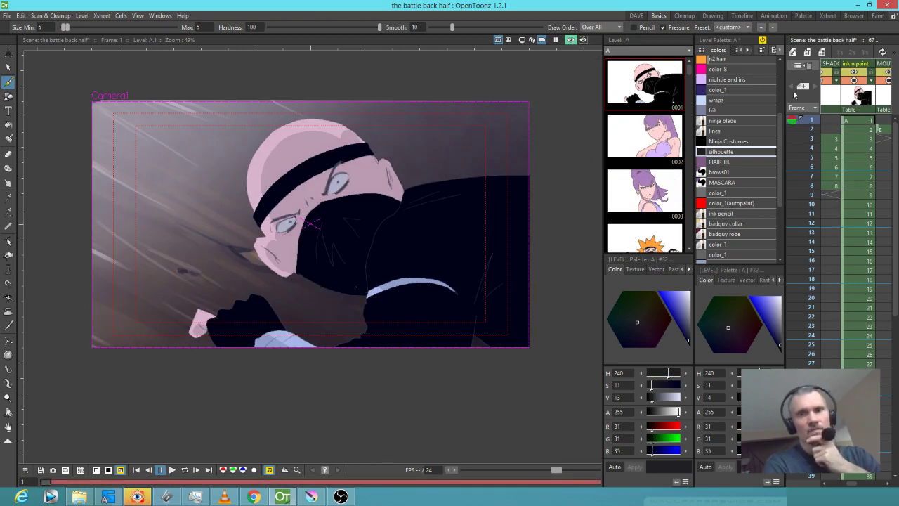
{"action": "left_click", "coordinate": [857, 131]}
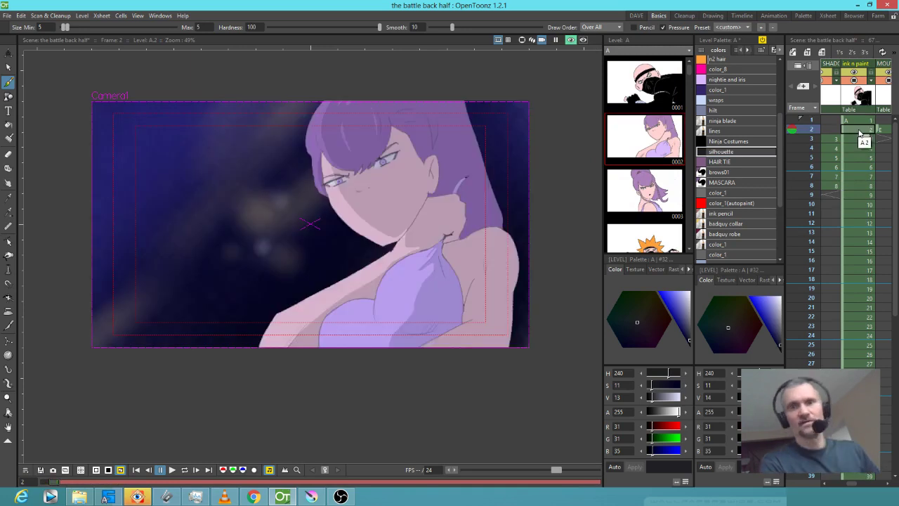
{"action": "left_click", "coordinate": [859, 122]}
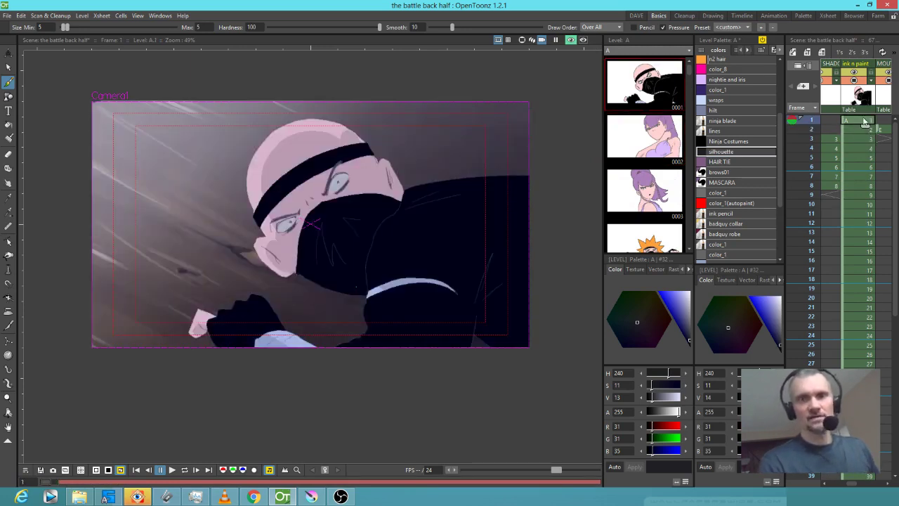
{"action": "mouse_move", "coordinate": [864, 187]}
{"action": "left_mouse_down"}
{"action": "mouse_move", "coordinate": [846, 187]}
{"action": "mouse_move", "coordinate": [881, 192]}
{"action": "left_mouse_up"}
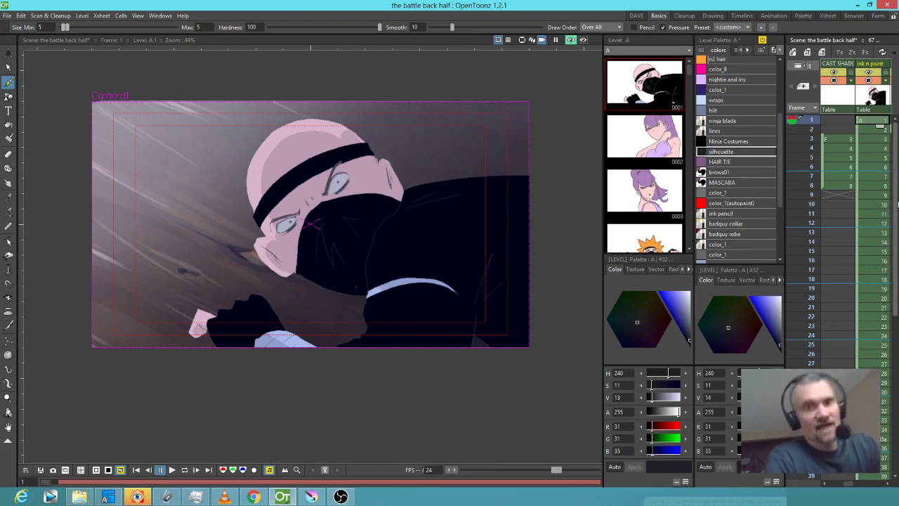
{"action": "left_click", "coordinate": [808, 130]}
{"action": "left_click_drag", "start_coordinate": [808, 128], "coordinate": [808, 188]}
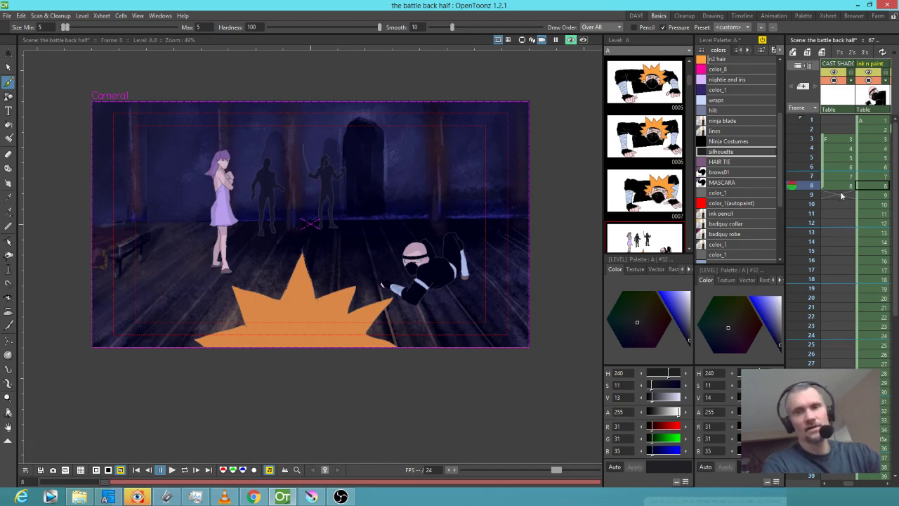
{"action": "left_click", "coordinate": [806, 196]}
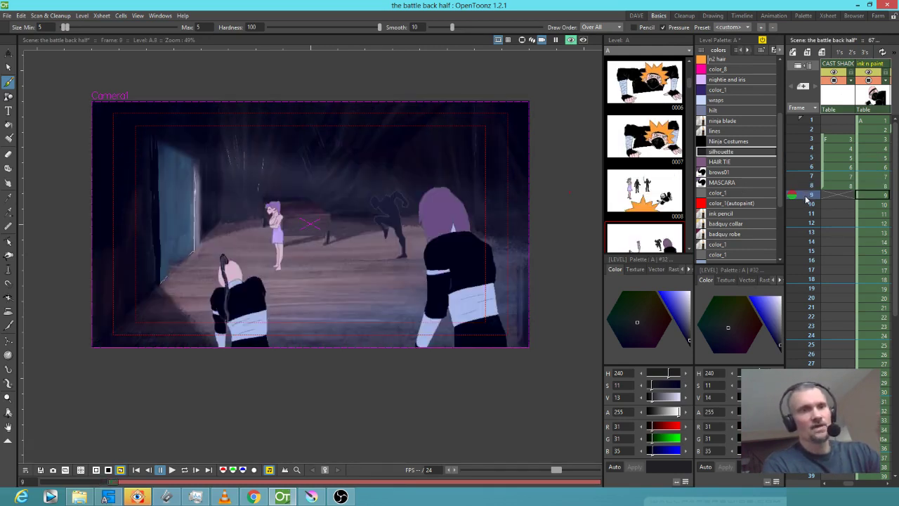
{"action": "left_click", "coordinate": [808, 205]}
{"action": "mouse_move", "coordinate": [807, 204]}
{"action": "left_mouse_down"}
{"action": "mouse_move", "coordinate": [811, 195]}
{"action": "mouse_move", "coordinate": [809, 205]}
{"action": "left_mouse_up"}
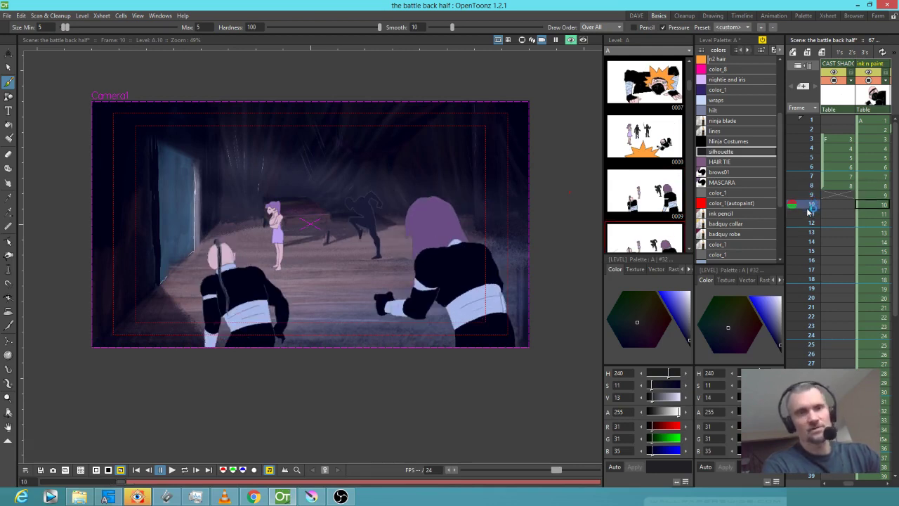
{"action": "left_click", "coordinate": [809, 212]}
{"action": "mouse_move", "coordinate": [809, 213]}
{"action": "left_mouse_down"}
{"action": "mouse_move", "coordinate": [810, 196]}
{"action": "mouse_move", "coordinate": [810, 213]}
{"action": "left_mouse_up"}
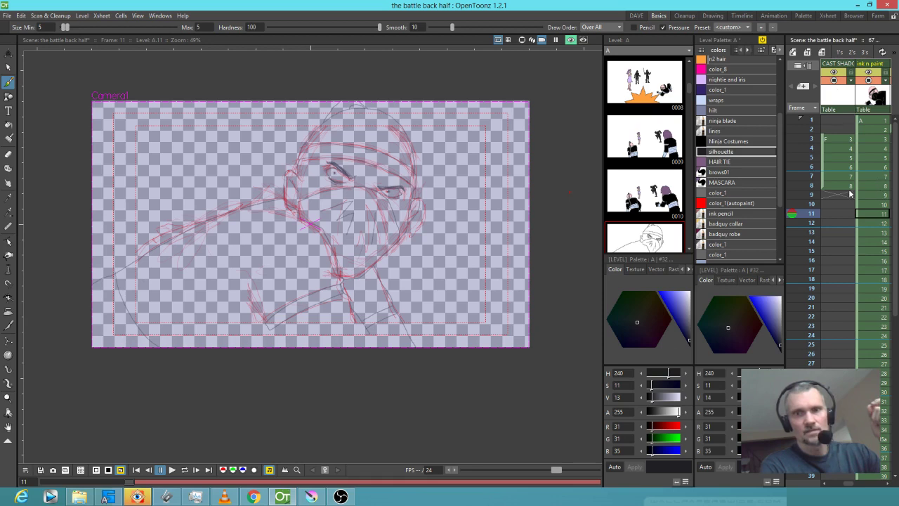
Review frames 8 through 13 in the rendered preview to examine the upcoming unpainted shots, and turn the preview off.
{"action": "left_click", "coordinate": [814, 185]}
{"action": "left_click", "coordinate": [812, 195]}
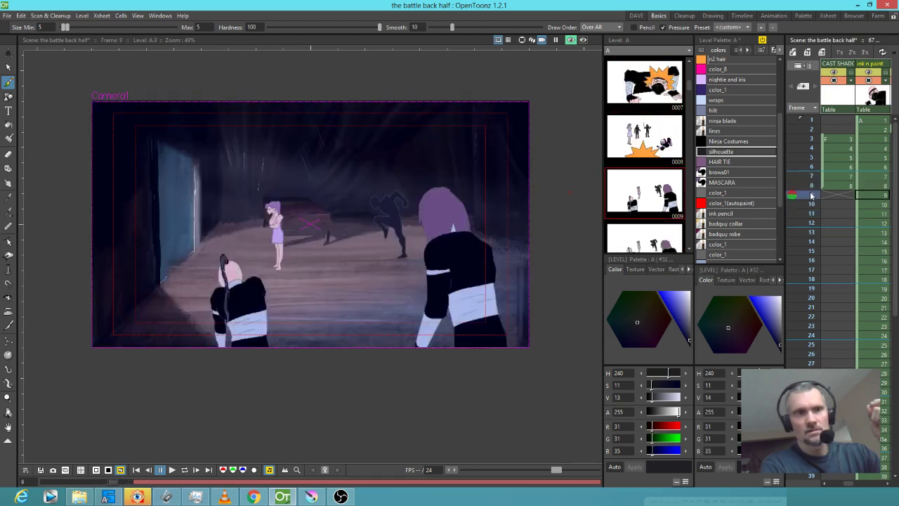
{"action": "left_click", "coordinate": [811, 204]}
{"action": "left_click", "coordinate": [811, 214]}
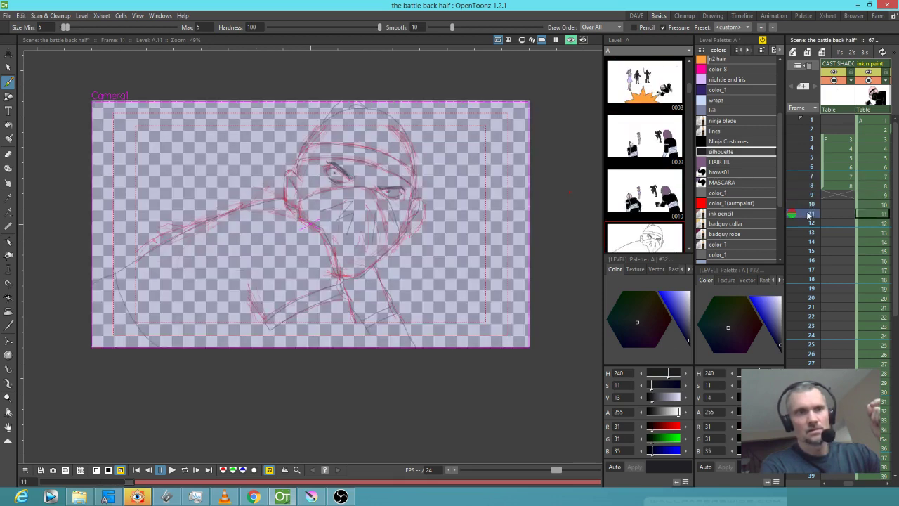
{"action": "left_click", "coordinate": [810, 223]}
{"action": "left_click", "coordinate": [810, 232]}
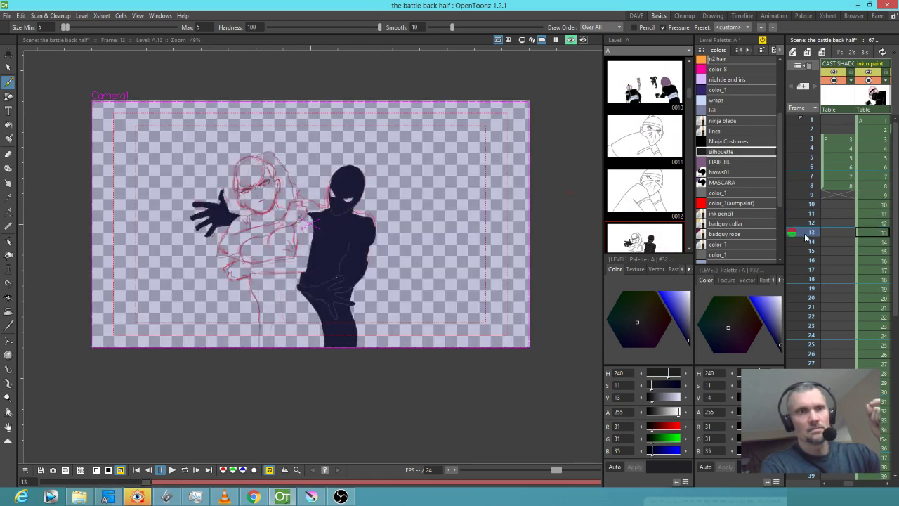
{"action": "left_click", "coordinate": [571, 40]}
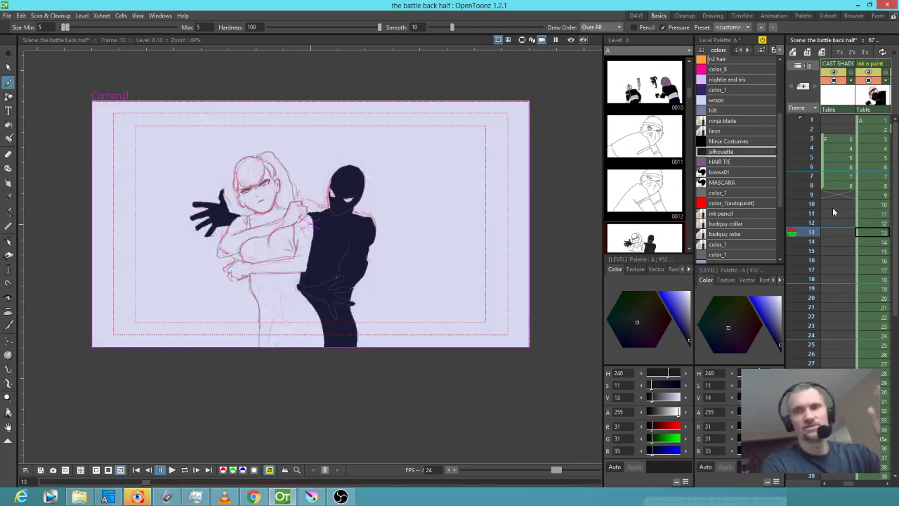
Go through frames 7 to 11 without preview and return to frame 10 to check the silhouettes against the backgrounds.
{"action": "left_click", "coordinate": [805, 176]}
{"action": "left_click", "coordinate": [807, 185]}
{"action": "left_click", "coordinate": [809, 195]}
{"action": "left_click", "coordinate": [811, 204]}
{"action": "left_click", "coordinate": [810, 213]}
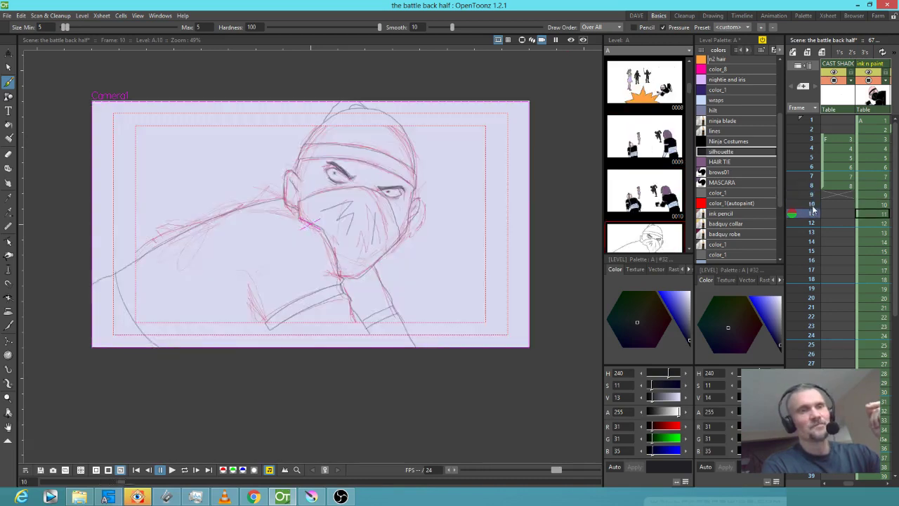
{"action": "left_click", "coordinate": [813, 205]}
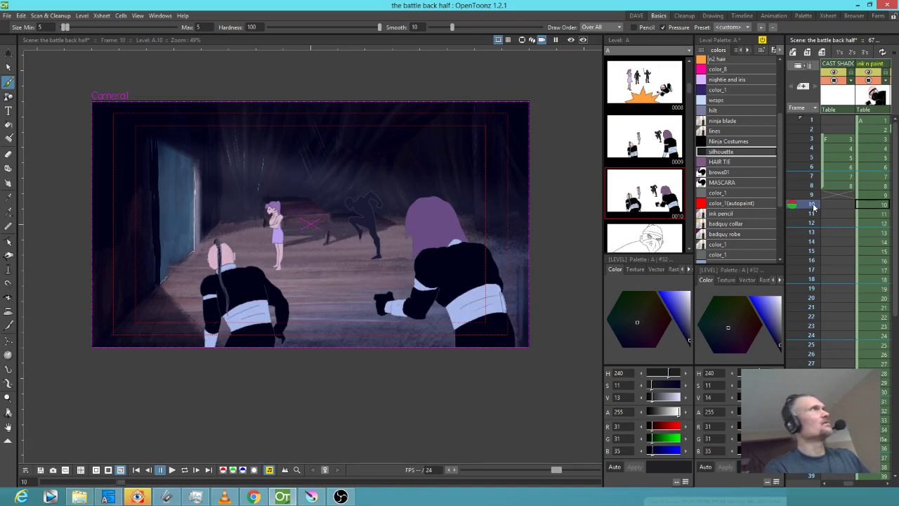
Select the BKGD drawing at frame 9, switch to Krita and dab grey-green on Layer 3's back wall with an 18.76 px brush.
{"action": "left_click_drag", "start_coordinate": [854, 210], "coordinate": [898, 218]}
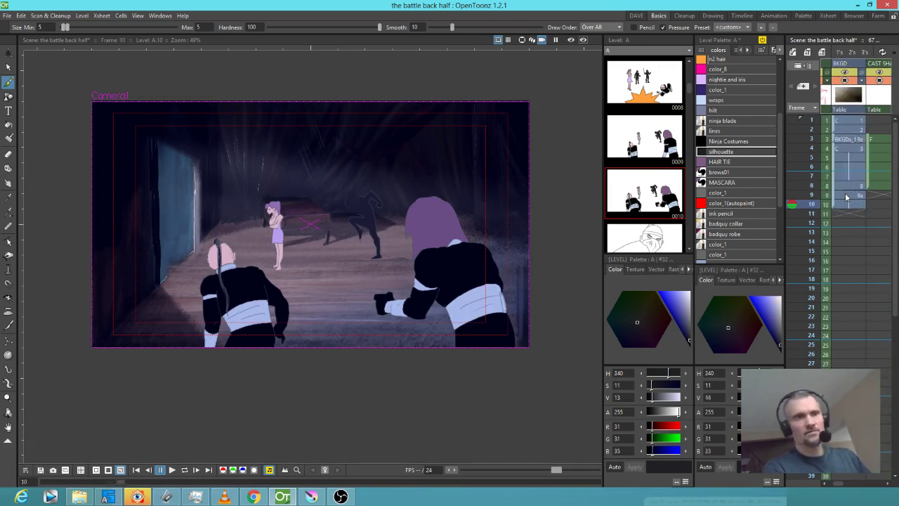
{"action": "left_click", "coordinate": [846, 197]}
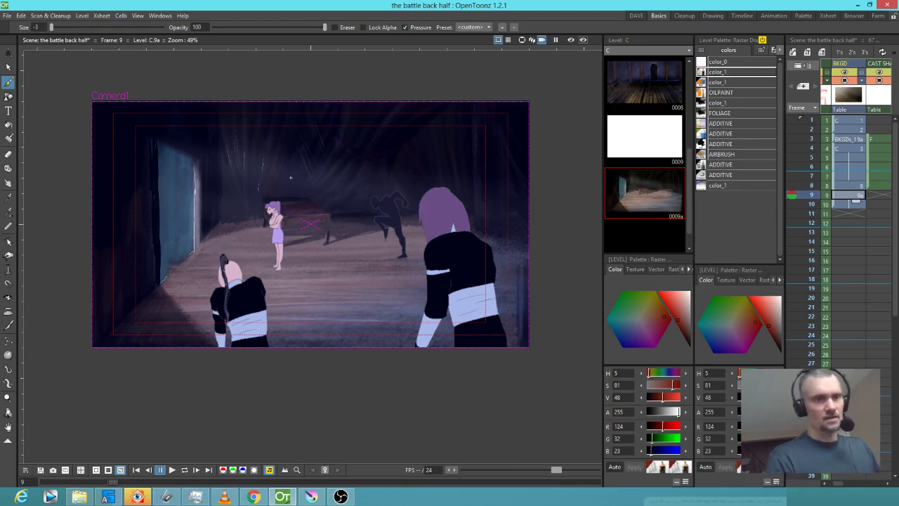
{"action": "left_click", "coordinate": [311, 496]}
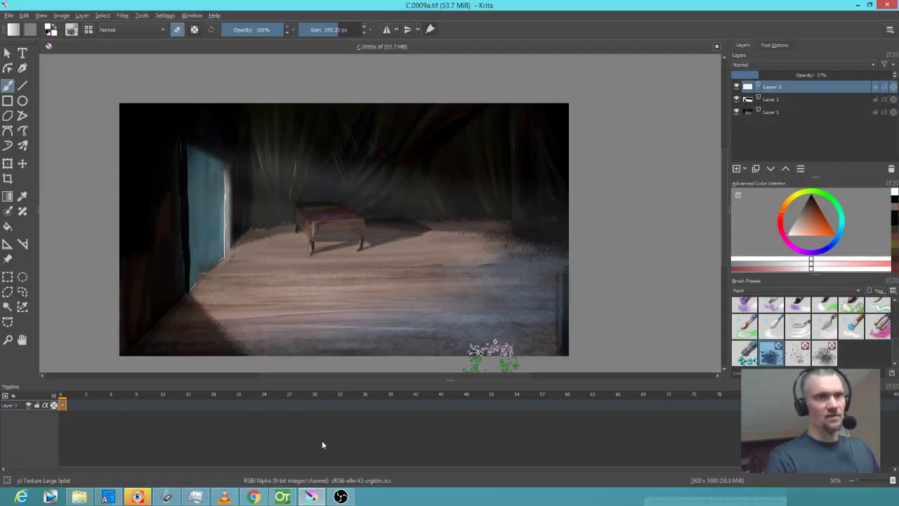
{"action": "left_click_drag", "start_coordinate": [386, 190], "coordinate": [280, 189], "text": "shift"}
{"action": "left_click", "coordinate": [323, 214], "text": "ctrl"}
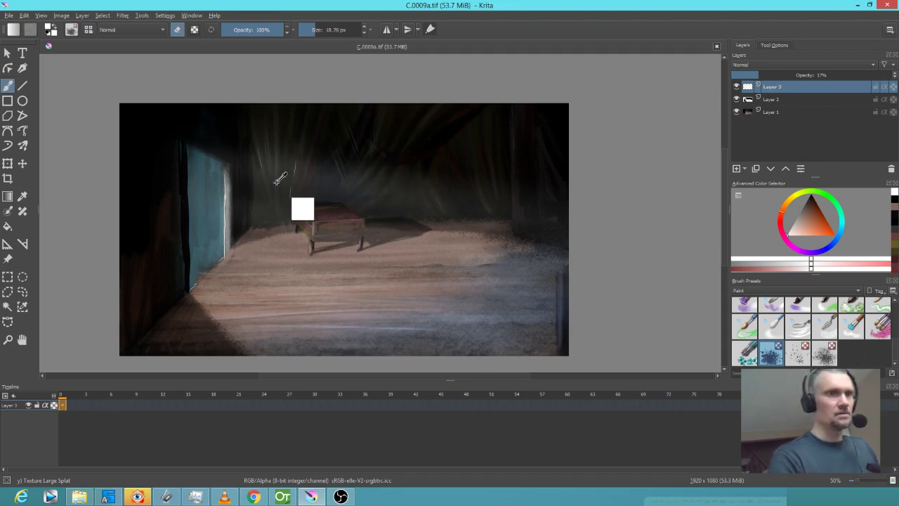
{"action": "left_click", "coordinate": [805, 206]}
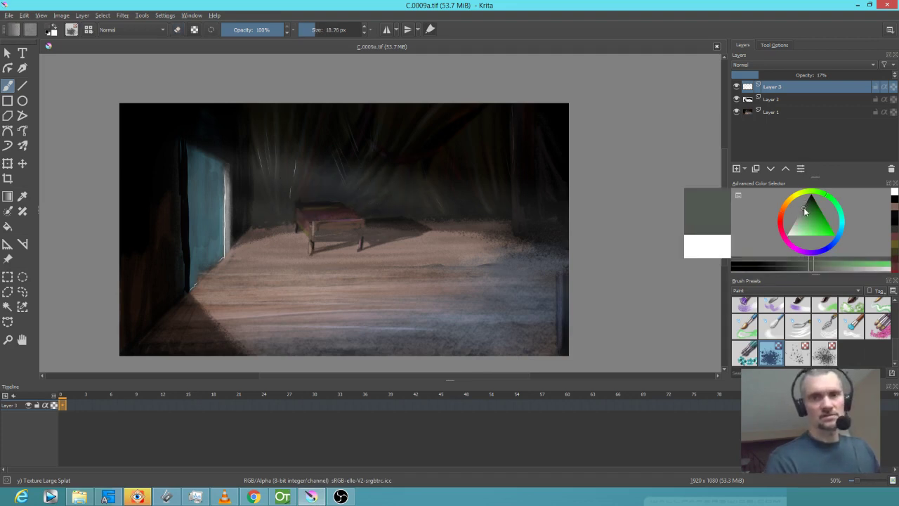
{"action": "left_click", "coordinate": [264, 178]}
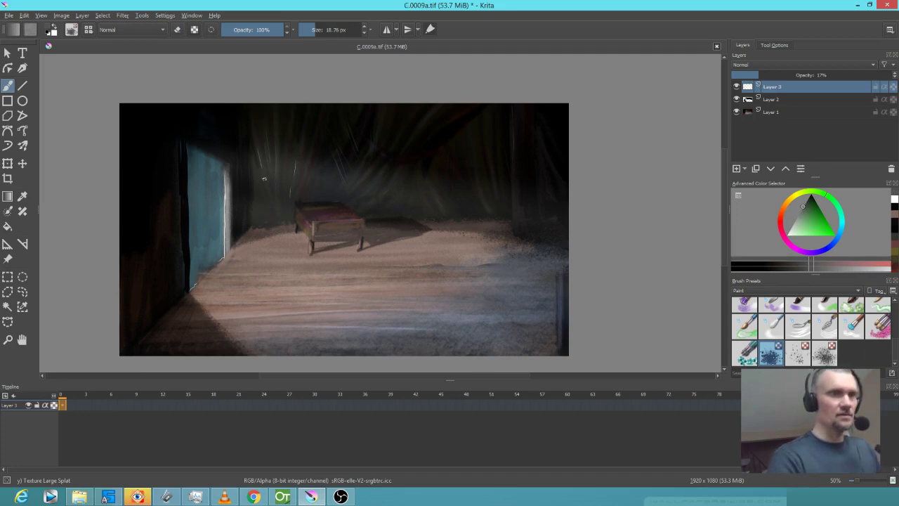
On Layer 1, paint over the bright streak on the back wall beside the door with lighter grey-green and a 10.40 px brush.
{"action": "left_click", "coordinate": [773, 111]}
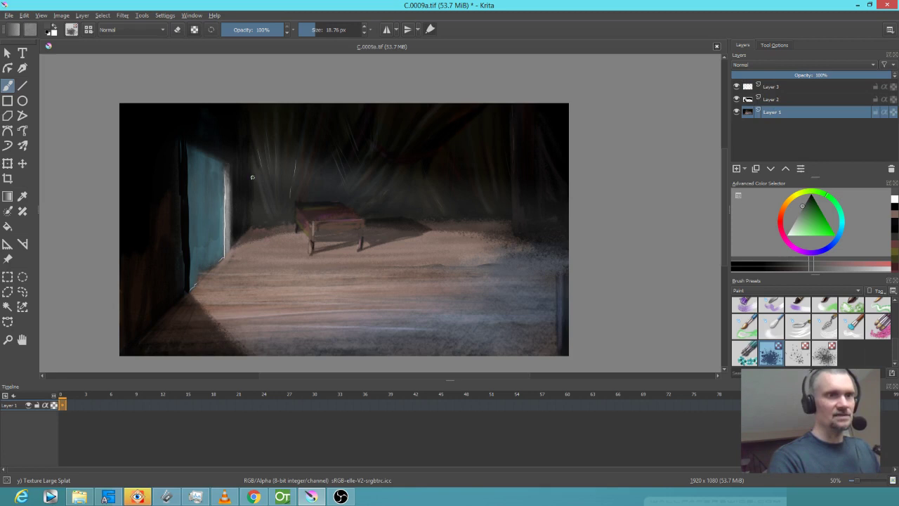
{"action": "left_click", "coordinate": [801, 211]}
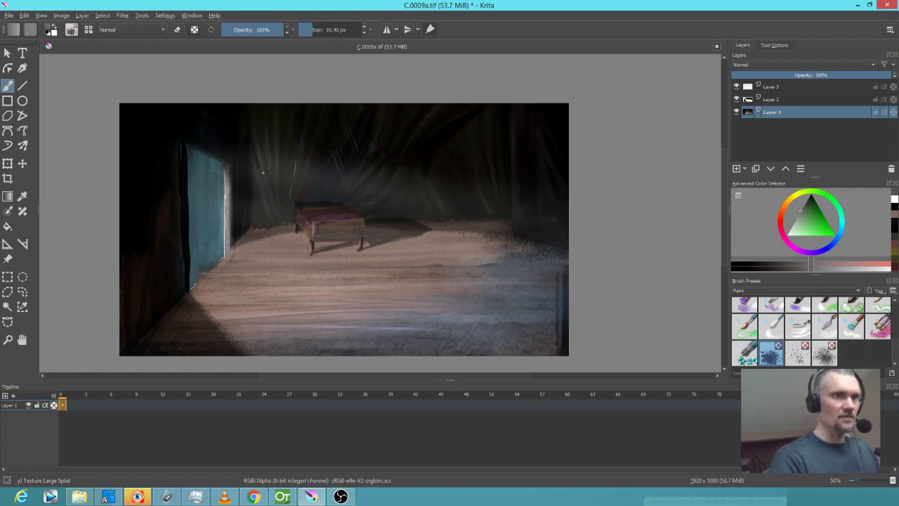
{"action": "left_click_drag", "start_coordinate": [264, 172], "coordinate": [259, 163]}
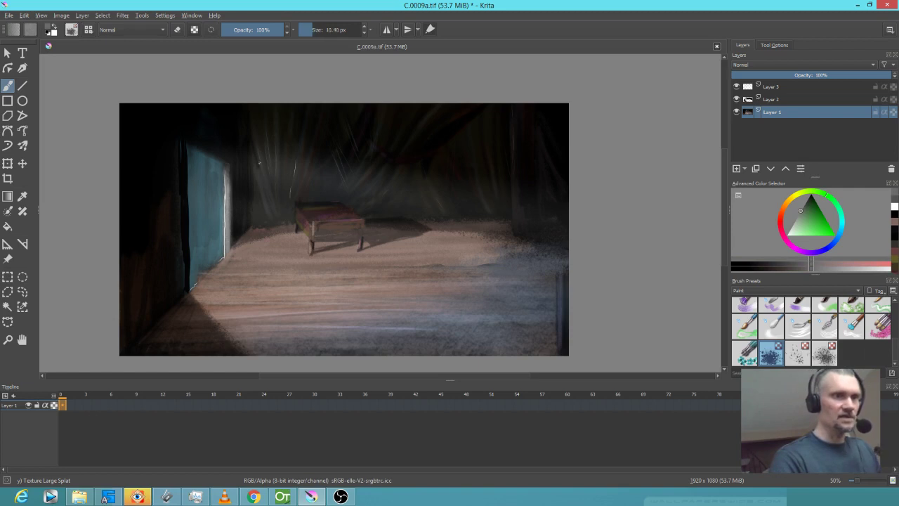
Save the painted background to C.0009a.tif uncompressed, with the alpha channel stored and the image flattened.
{"action": "left_click", "coordinate": [8, 15]}
{"action": "left_click", "coordinate": [24, 59]}
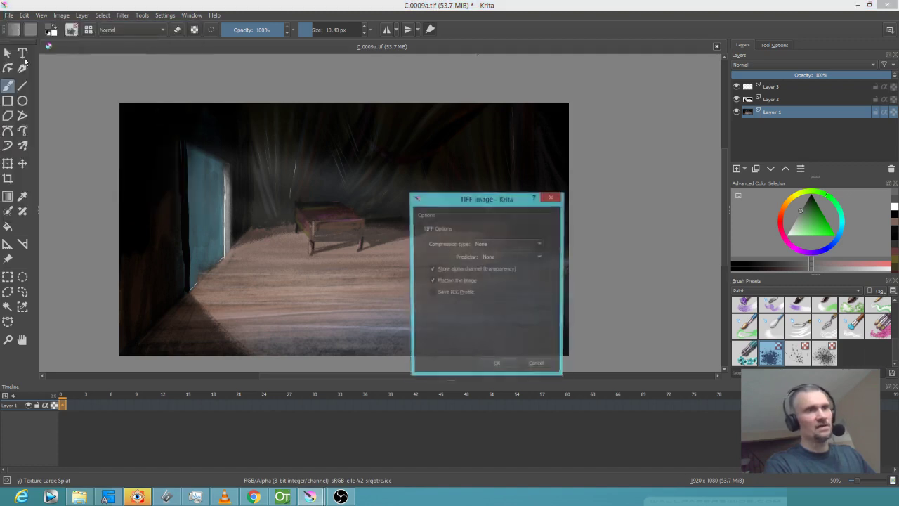
{"action": "left_click", "coordinate": [498, 363]}
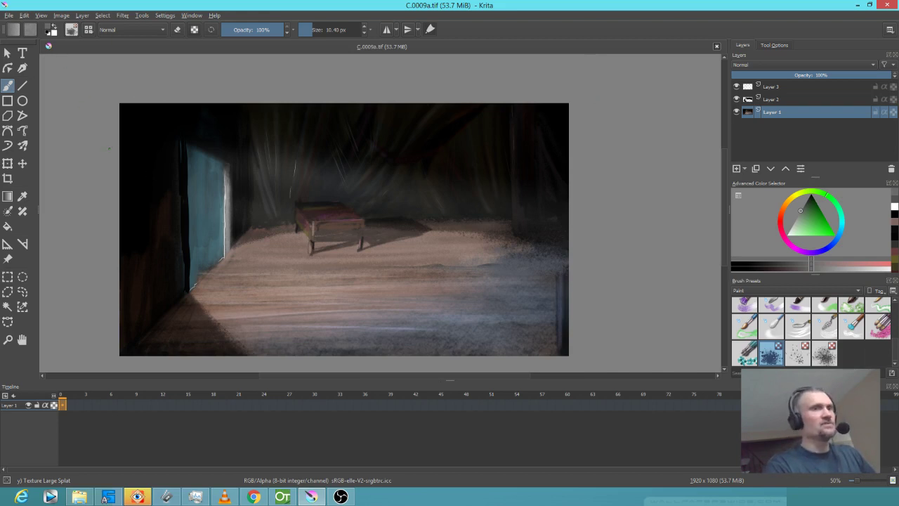
Save the layered background as the Krita document C.0009a.tif.kra in the battle back half folder, replacing the existing file.
{"action": "left_click", "coordinate": [9, 15]}
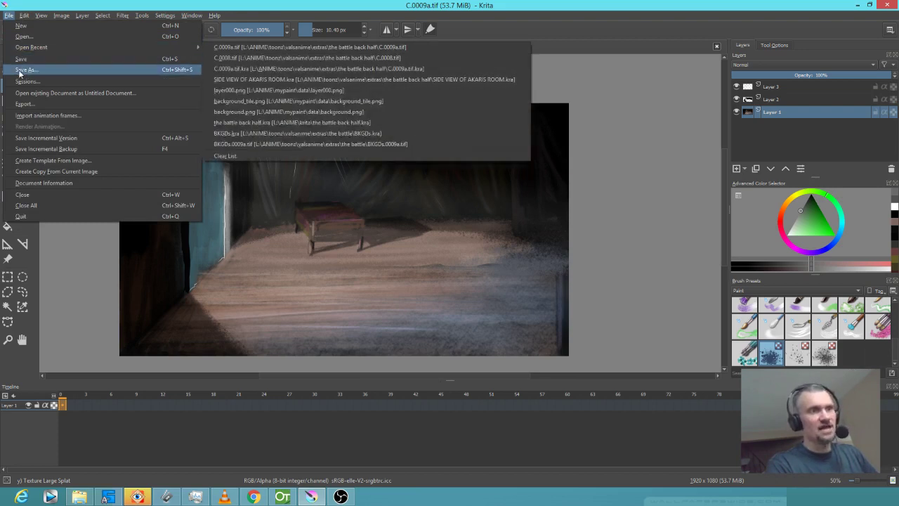
{"action": "left_click", "coordinate": [26, 70]}
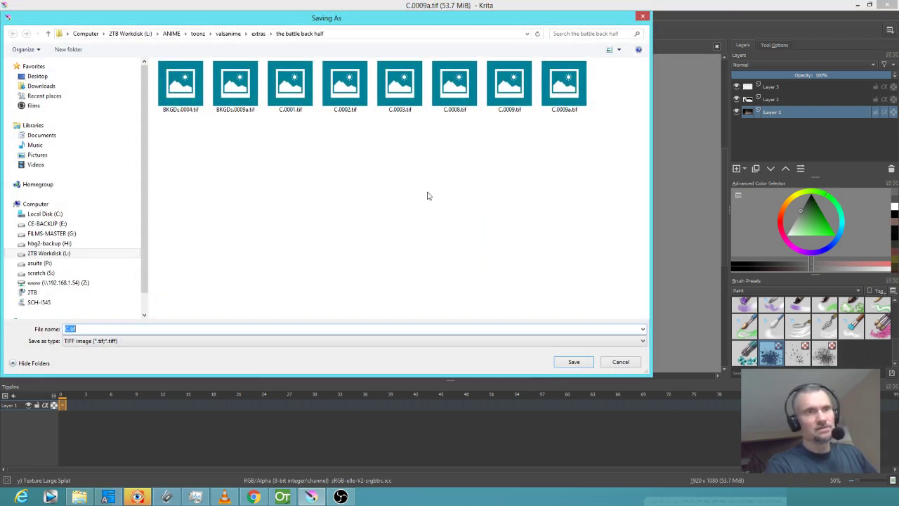
{"action": "left_click", "coordinate": [225, 342]}
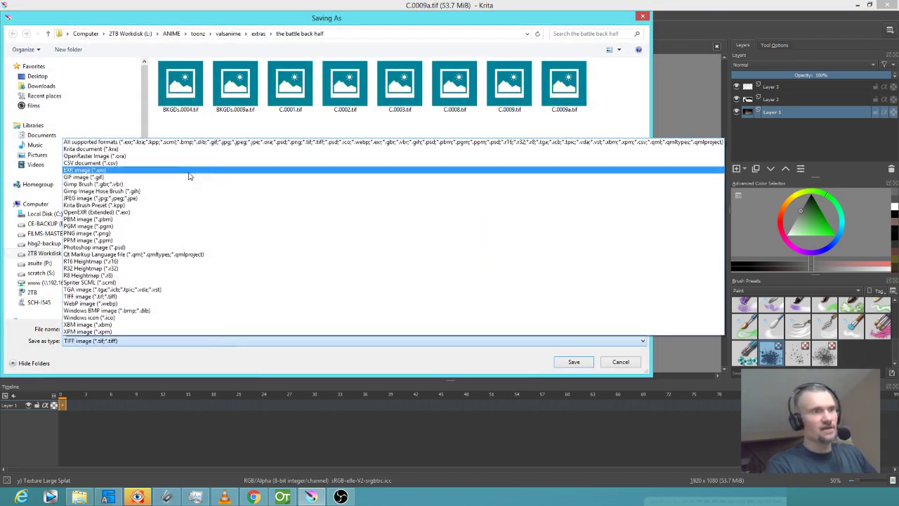
{"action": "left_click", "coordinate": [284, 171]}
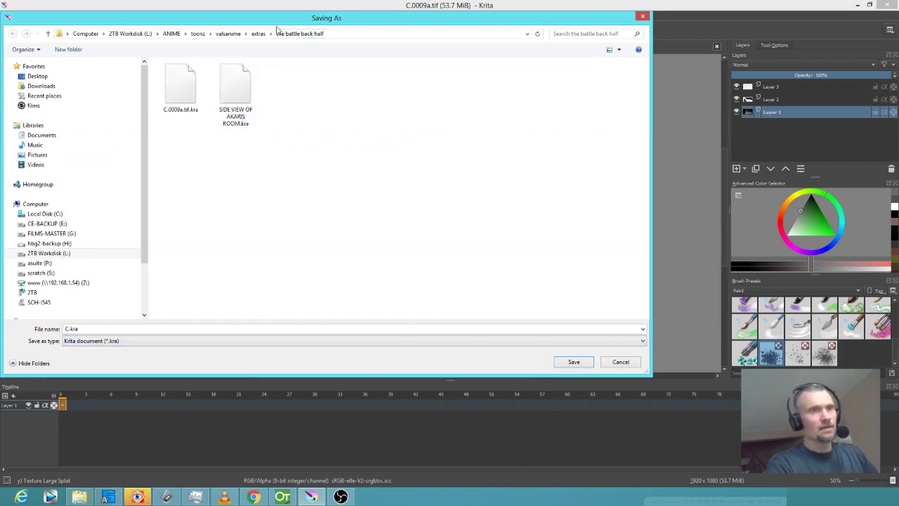
{"action": "left_click_drag", "start_coordinate": [280, 23], "coordinate": [526, 130]}
{"action": "left_click", "coordinate": [427, 206]}
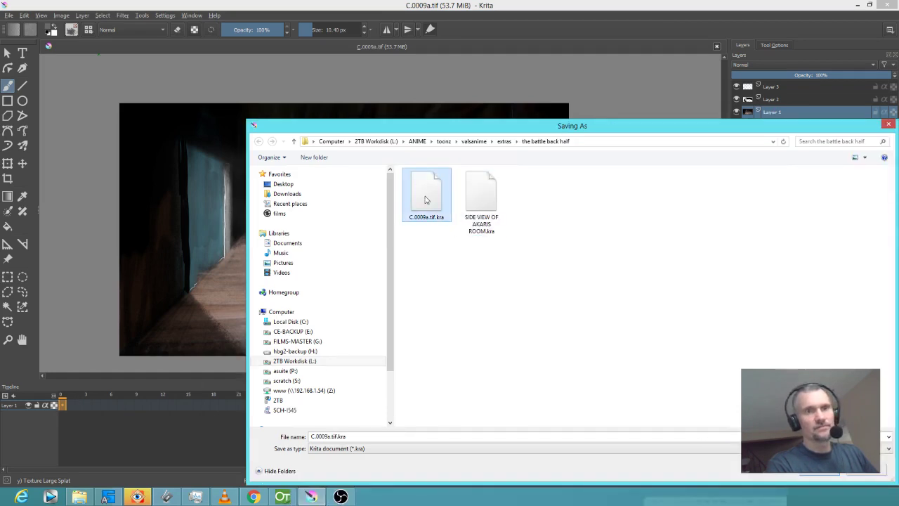
{"action": "double_click", "coordinate": [427, 206]}
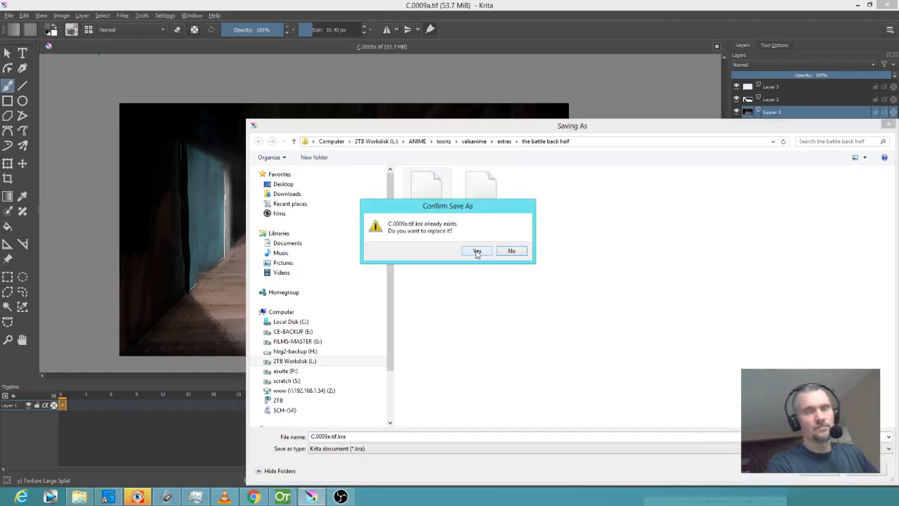
{"action": "left_click", "coordinate": [477, 252]}
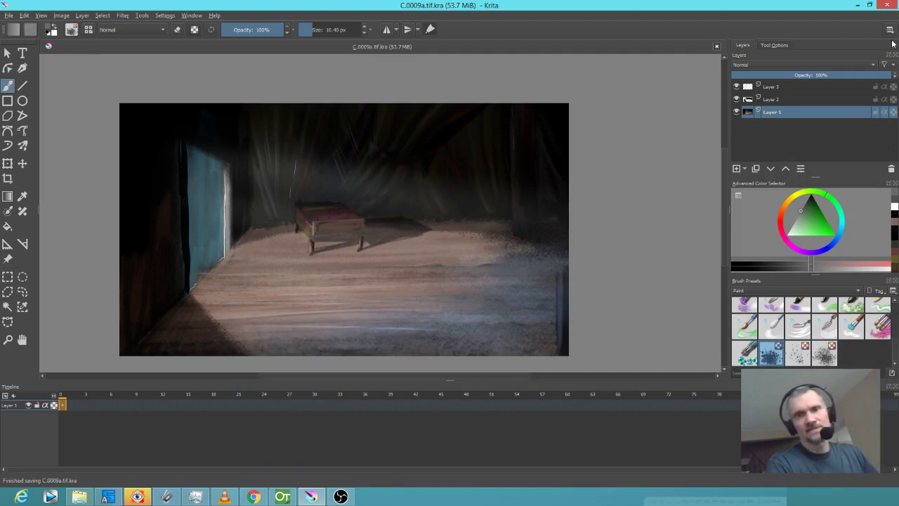
Close the background document, switch to OpenToonz and scrub from frame 9 back to frame 5.
{"action": "left_click", "coordinate": [716, 47]}
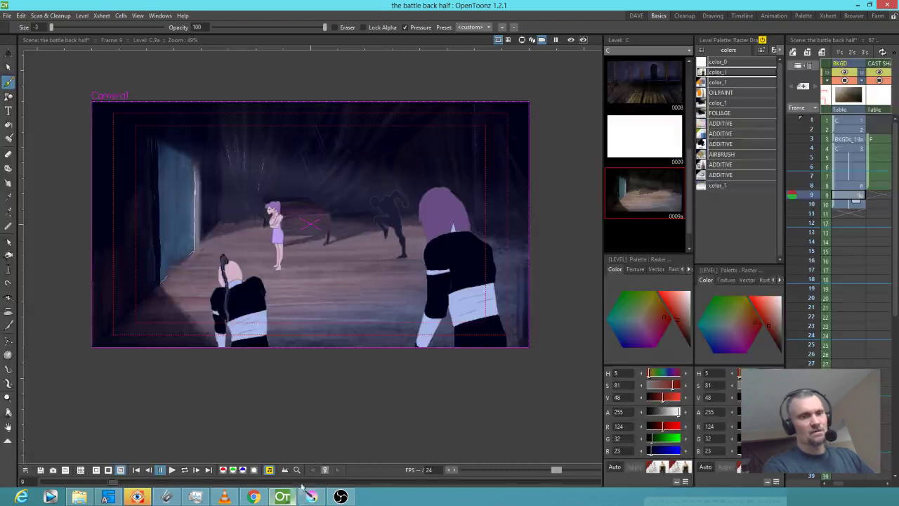
{"action": "left_click", "coordinate": [282, 497]}
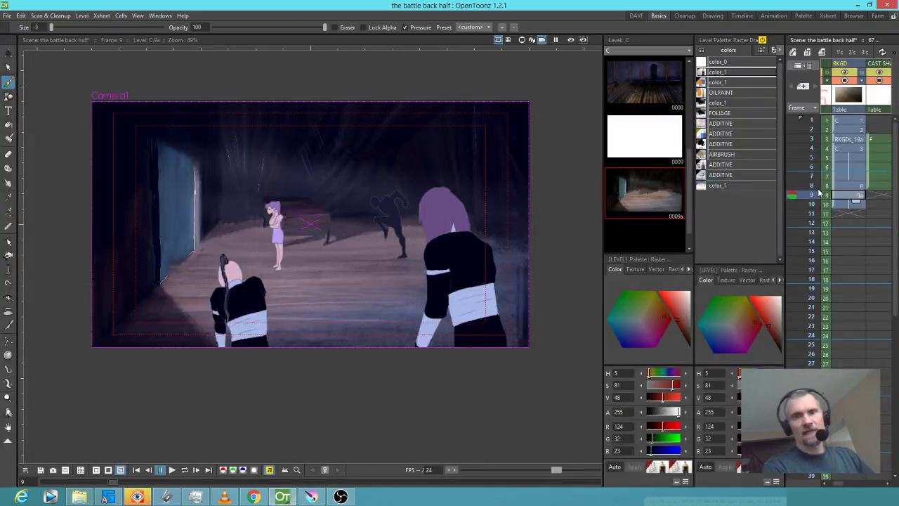
{"action": "mouse_move", "coordinate": [813, 195]}
{"action": "left_mouse_down"}
{"action": "mouse_move", "coordinate": [814, 131]}
{"action": "mouse_move", "coordinate": [808, 163]}
{"action": "left_mouse_up"}
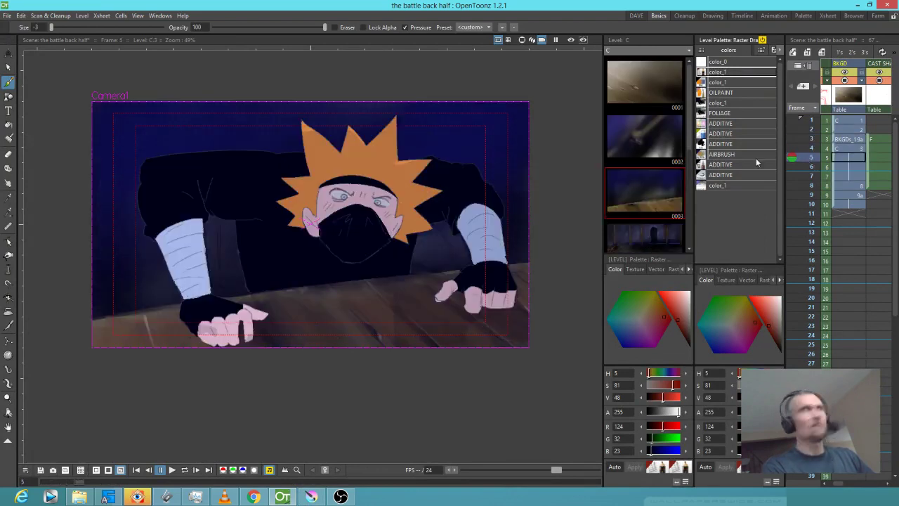
Look across the Xsheet columns from BKGD to TINT, and select the ink n paint drawing at frame 1.
{"action": "scroll", "coordinate": [851, 191], "scroll_direction": "right", "scroll_amount": 3}
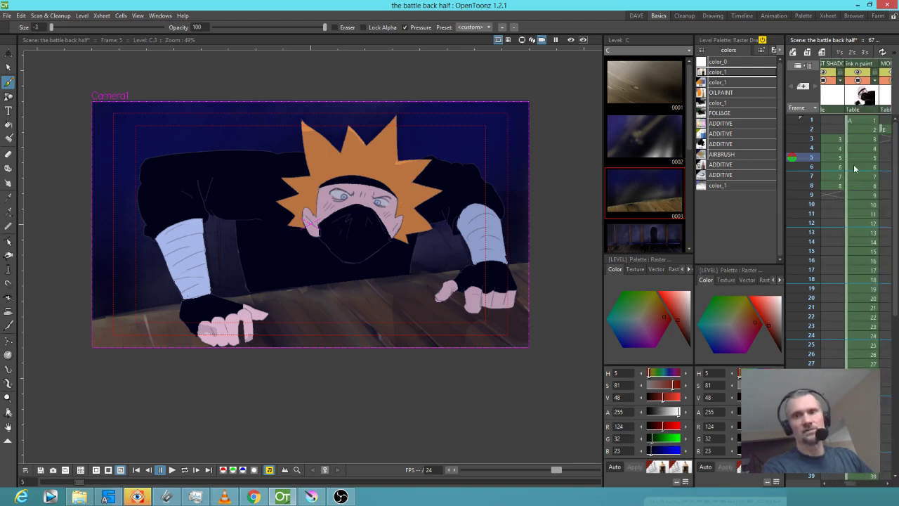
{"action": "scroll", "coordinate": [861, 183], "scroll_direction": "right", "scroll_amount": 3}
{"action": "scroll", "coordinate": [862, 183], "scroll_direction": "right", "scroll_amount": 6}
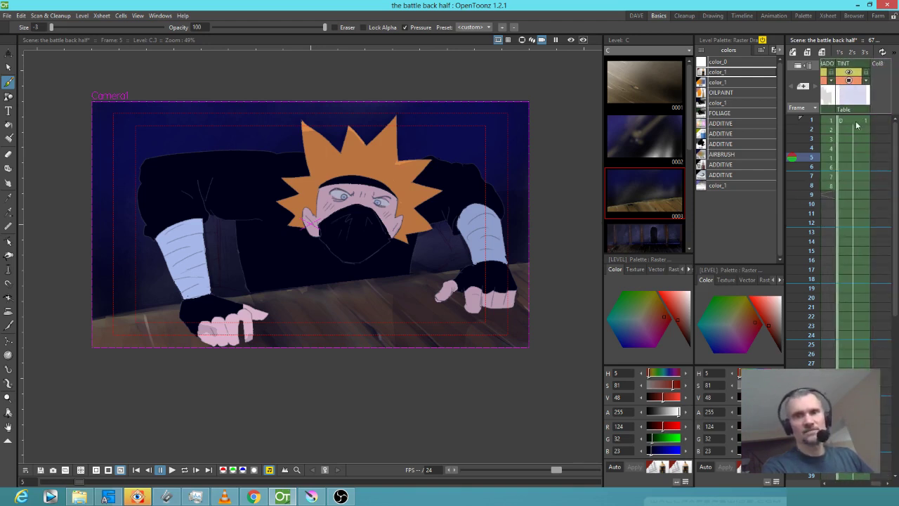
{"action": "scroll", "coordinate": [850, 169], "scroll_direction": "left", "scroll_amount": 6}
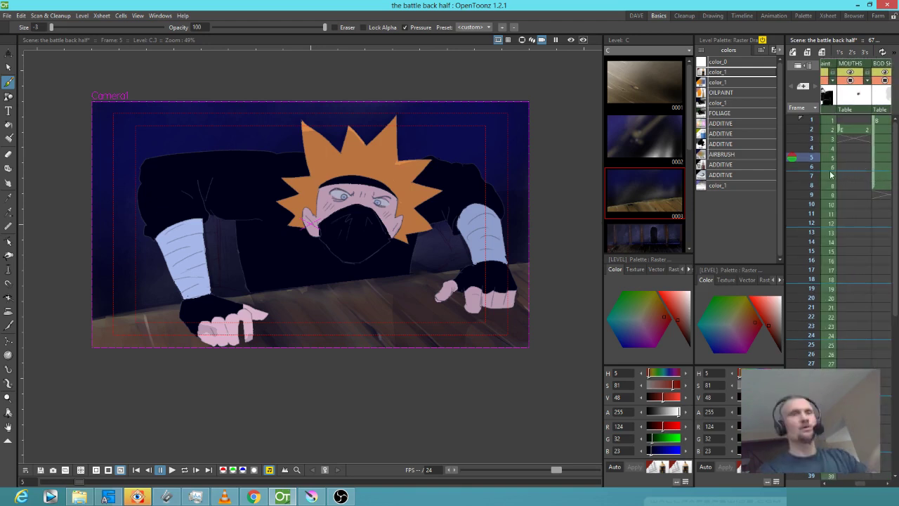
{"action": "scroll", "coordinate": [864, 172], "scroll_direction": "left", "scroll_amount": 2}
{"action": "scroll", "coordinate": [864, 173], "scroll_direction": "left", "scroll_amount": 2}
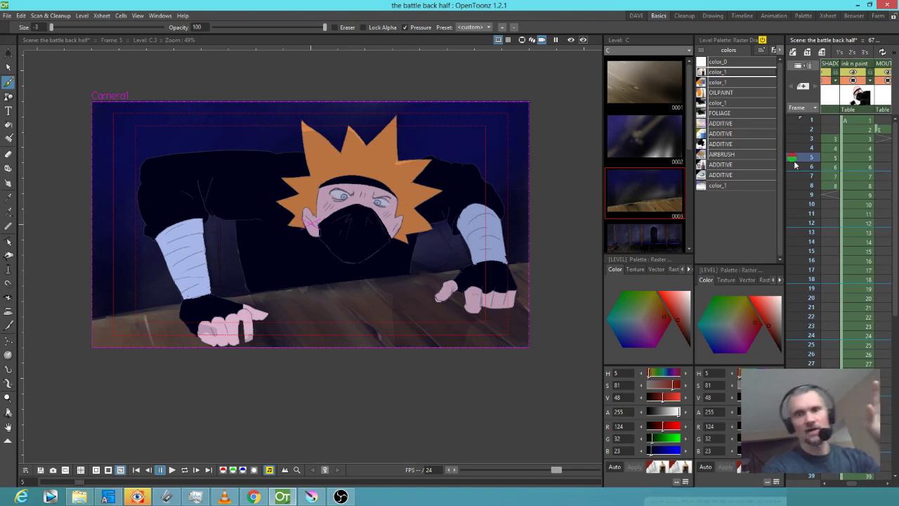
{"action": "left_click", "coordinate": [812, 139]}
{"action": "left_click", "coordinate": [812, 120]}
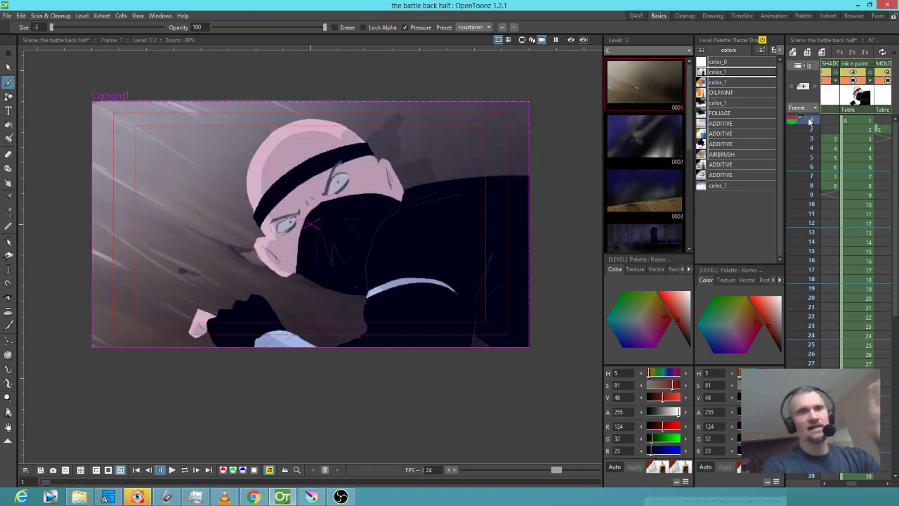
{"action": "left_click", "coordinate": [863, 122]}
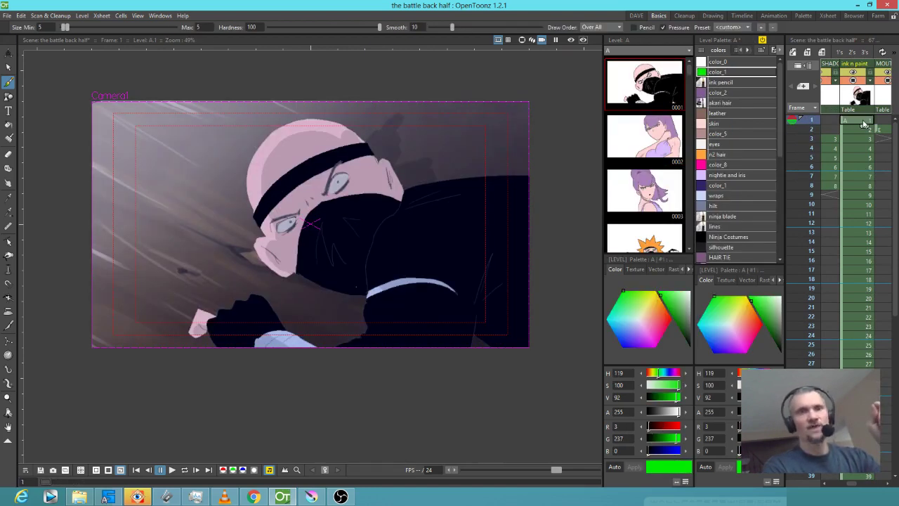
Turn on the BOD SHADOW column's camera visibility and erase its shadow edge along the top of the ninja's head at frame 1, eraser size 75.
{"action": "scroll", "coordinate": [887, 191], "scroll_direction": "left", "scroll_amount": 3}
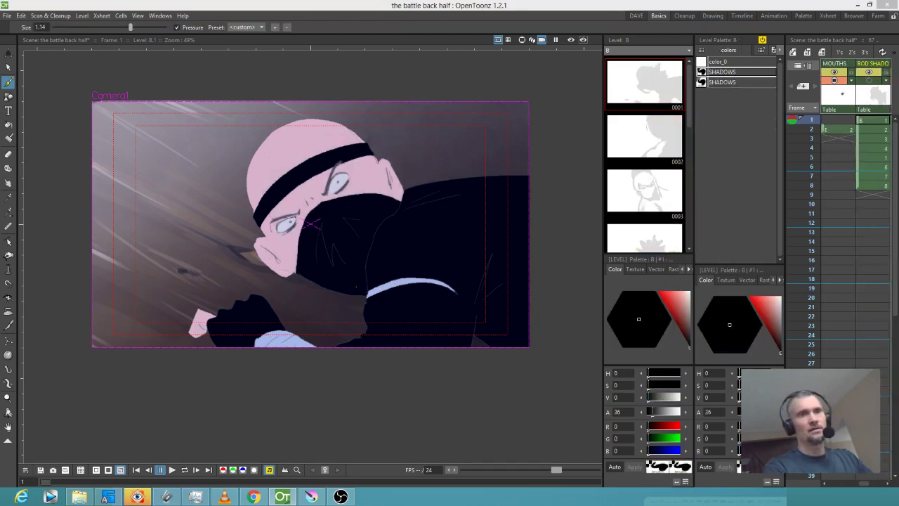
{"action": "left_click", "coordinate": [869, 80]}
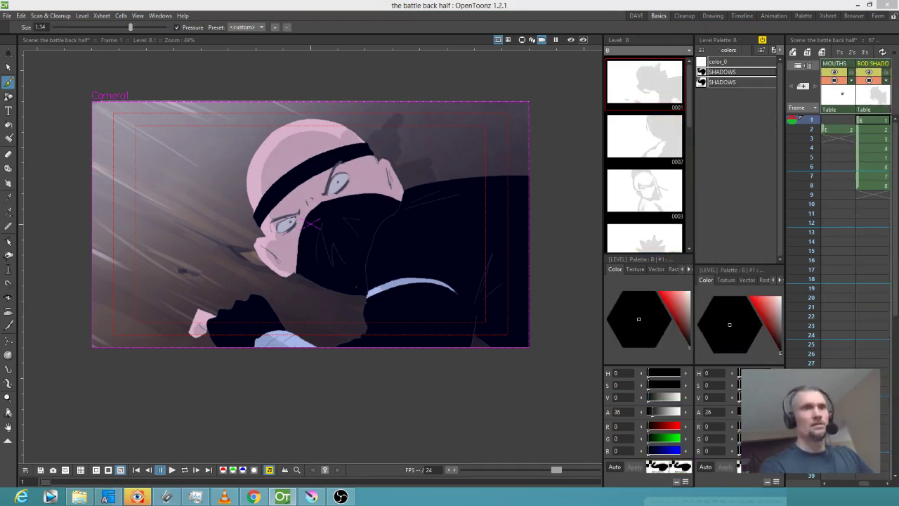
{"action": "left_click", "coordinate": [9, 154]}
{"action": "left_click_drag", "start_coordinate": [298, 125], "coordinate": [349, 131]}
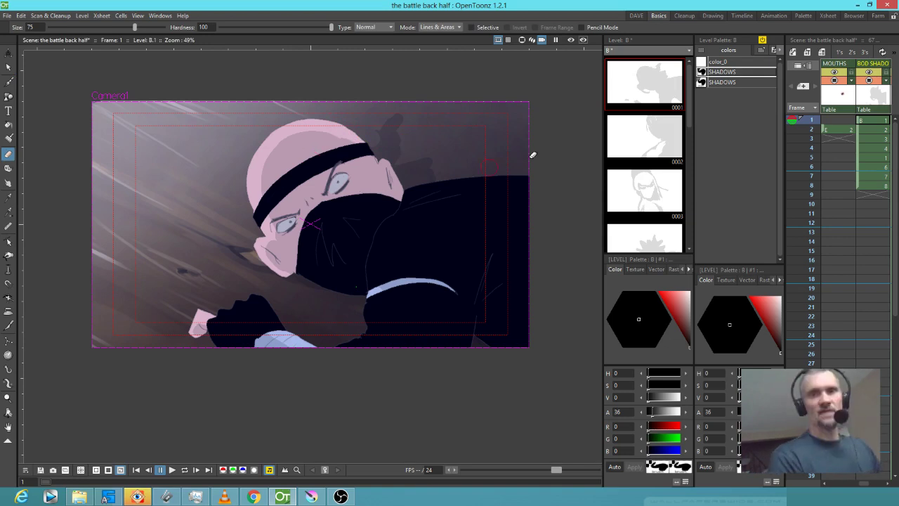
Set the SHADOWS style's alpha to 60 and check frame 1 in the preview.
{"action": "key", "text": "b"}
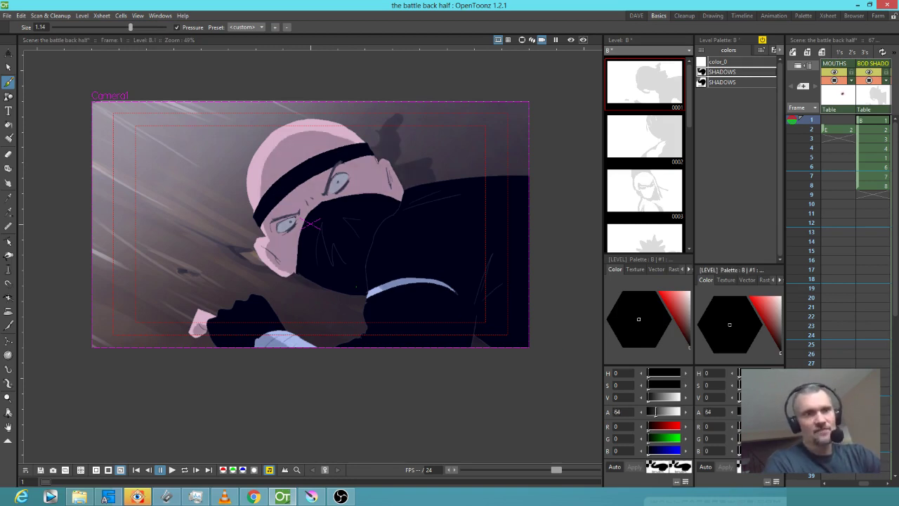
{"action": "left_click_drag", "start_coordinate": [651, 412], "coordinate": [655, 413]}
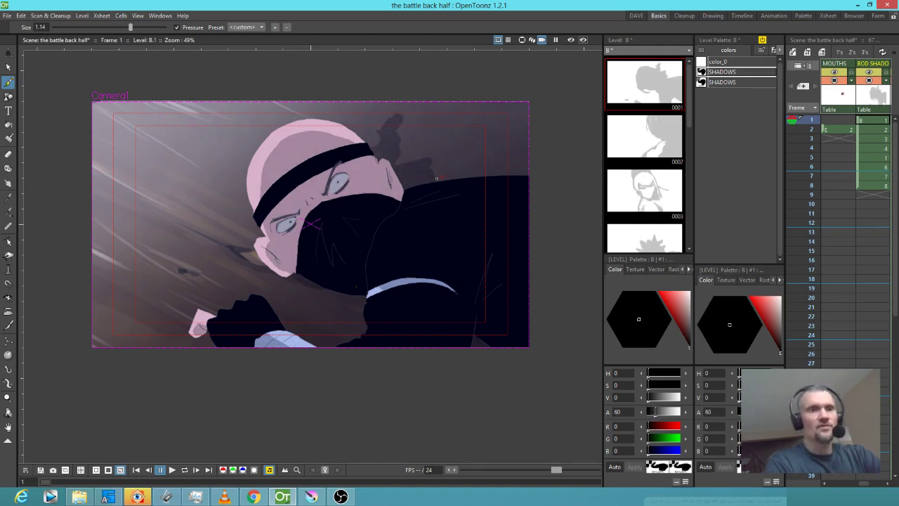
{"action": "left_click", "coordinate": [570, 40]}
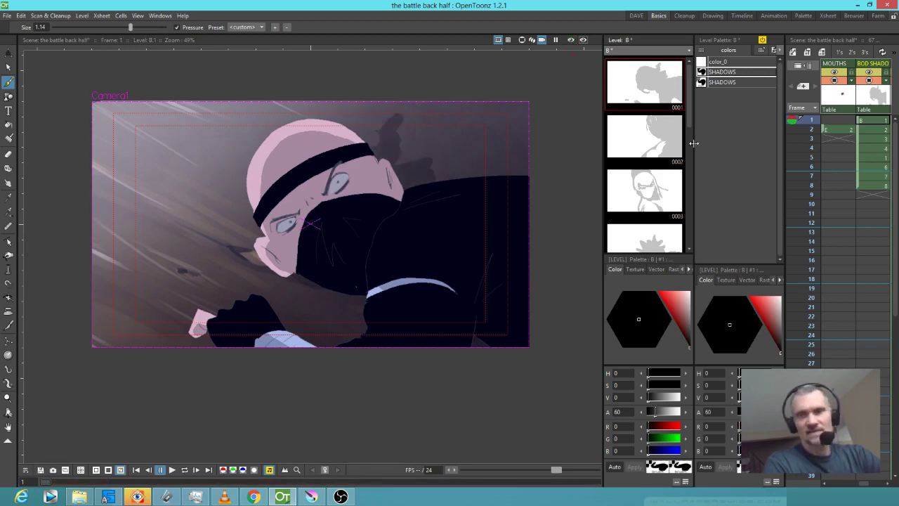
Create a new drawing in the CAST SHADOW column at frame 1, leaving frame 2 empty.
{"action": "mouse_move", "coordinate": [877, 176]}
{"action": "left_mouse_down"}
{"action": "mouse_move", "coordinate": [830, 177]}
{"action": "mouse_move", "coordinate": [892, 206]}
{"action": "mouse_move", "coordinate": [876, 203]}
{"action": "left_mouse_up"}
{"action": "left_click", "coordinate": [866, 125]}
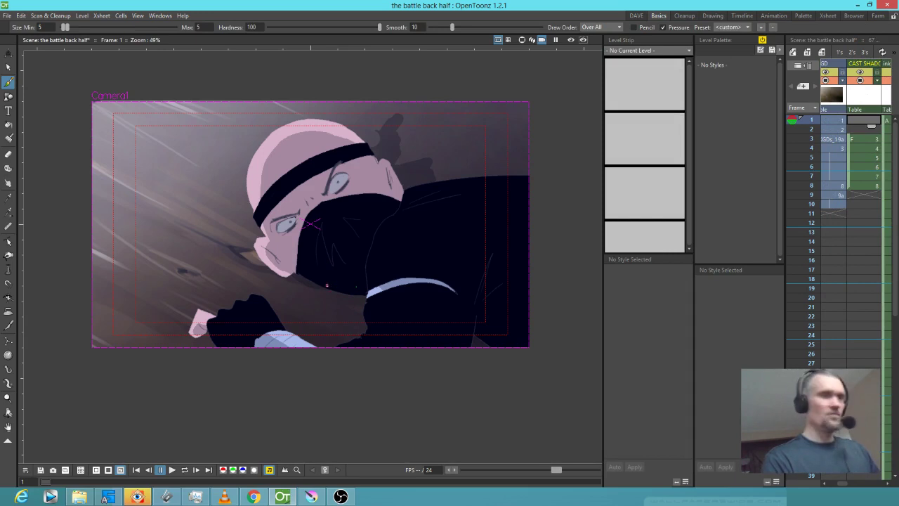
{"action": "left_click", "coordinate": [332, 279]}
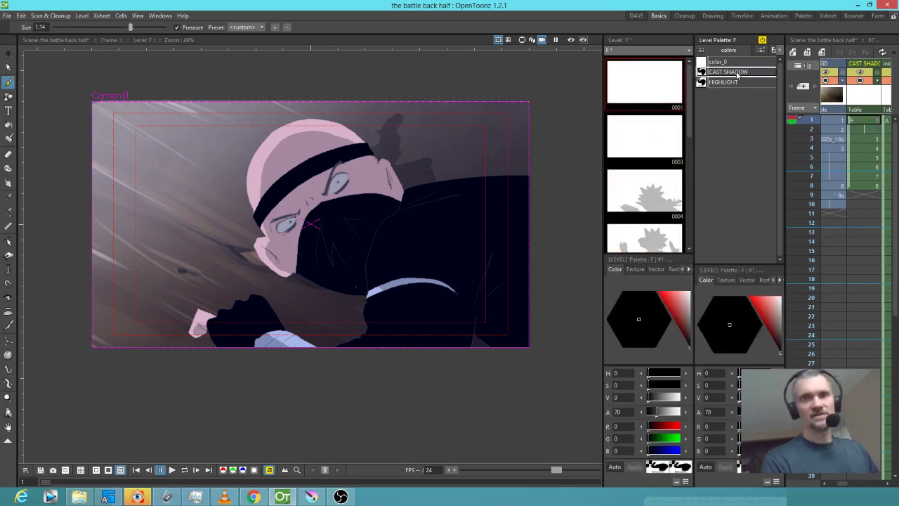
{"action": "left_click", "coordinate": [863, 130]}
{"action": "left_click", "coordinate": [875, 121]}
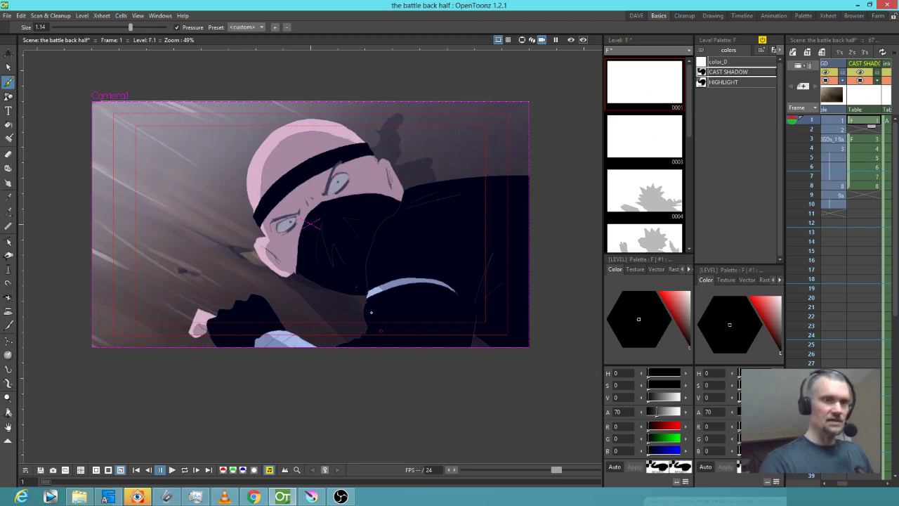
Paint the cast shadow on the floor below the ninja's head and mask with the CAST SHADOW style, and check it in the preview.
{"action": "left_click_drag", "start_coordinate": [356, 292], "coordinate": [308, 295]}
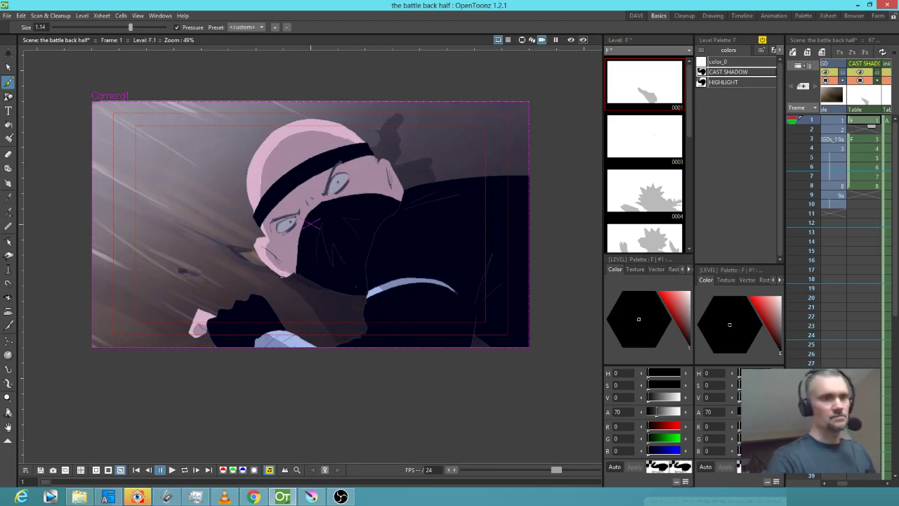
{"action": "left_click_drag", "start_coordinate": [279, 284], "coordinate": [336, 343]}
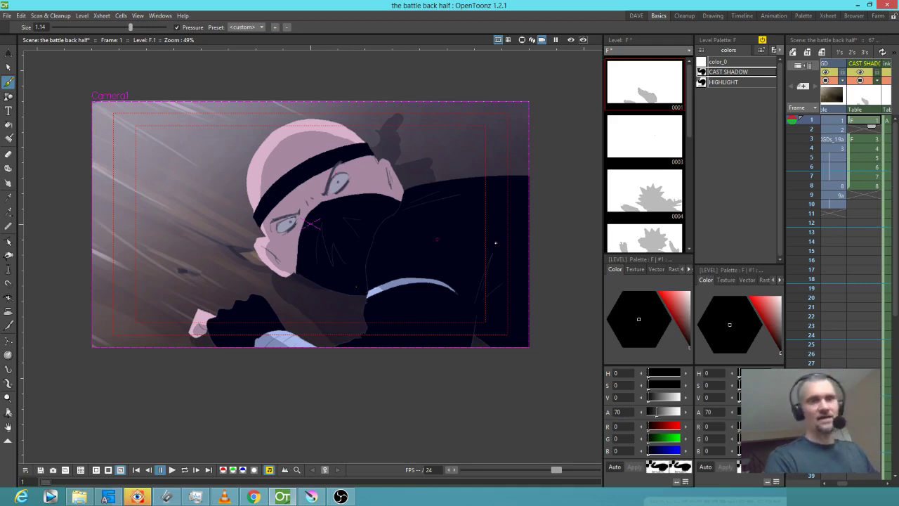
{"action": "left_click", "coordinate": [570, 40]}
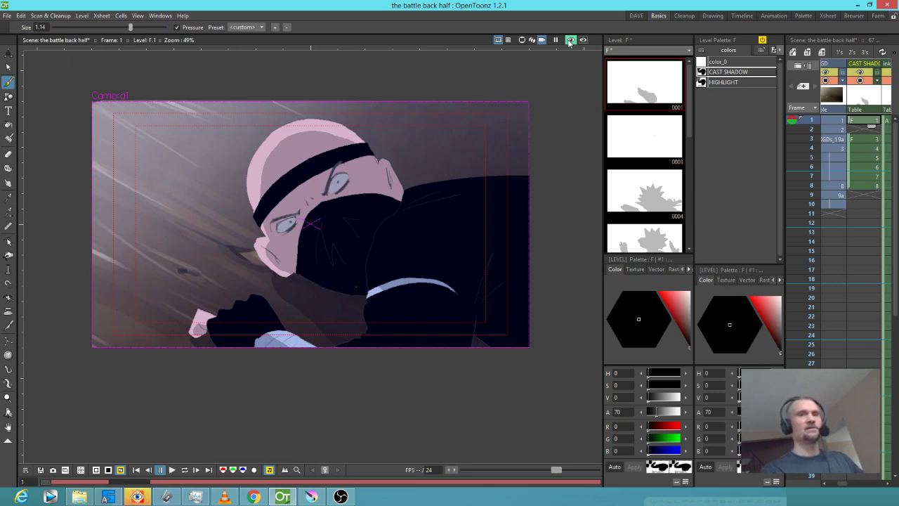
{"action": "left_click", "coordinate": [570, 40]}
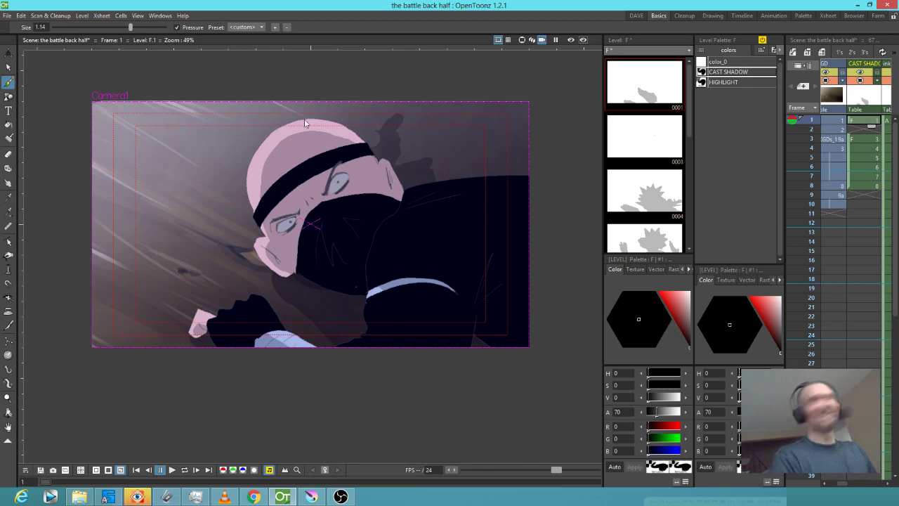
Erase the shadow behind the ninja's head and shoulder from the BOD SHADOW drawing at frame 1, using eraser size 75.
{"action": "scroll", "coordinate": [852, 128], "scroll_direction": "right", "scroll_amount": 4}
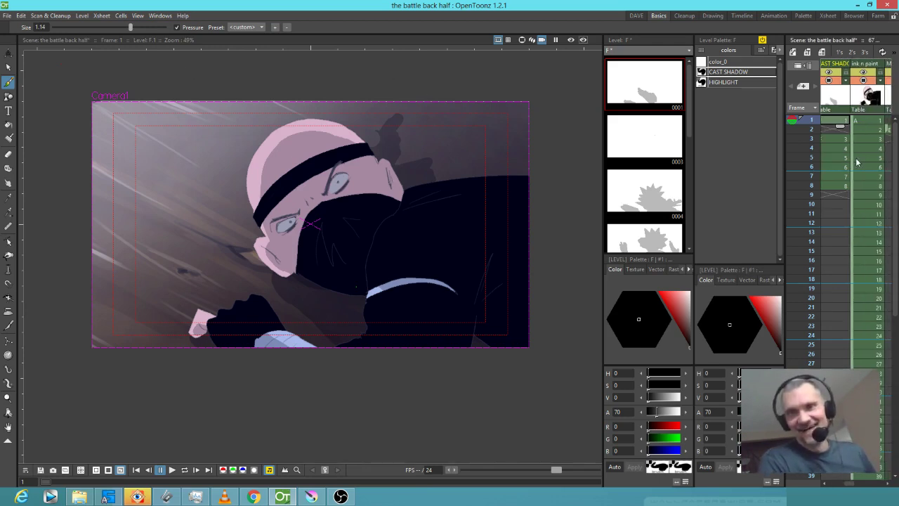
{"action": "scroll", "coordinate": [851, 167], "scroll_direction": "right", "scroll_amount": 4}
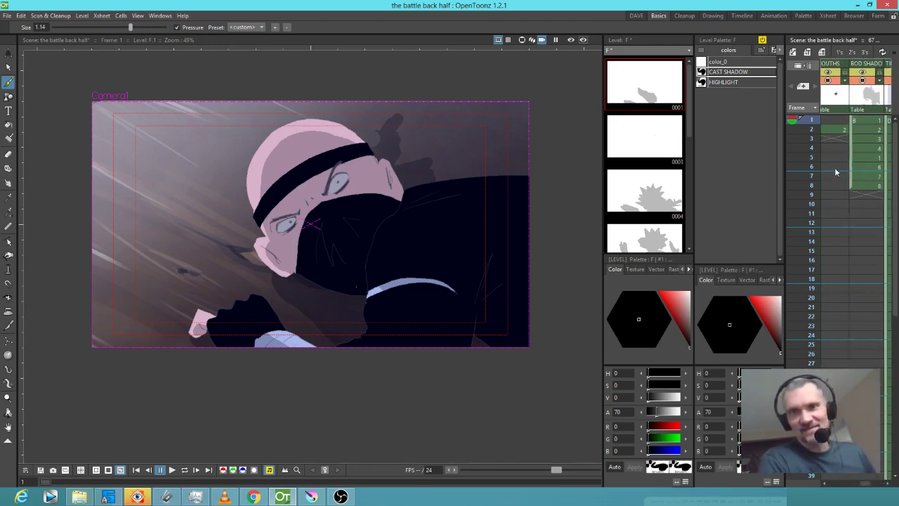
{"action": "left_click", "coordinate": [861, 125]}
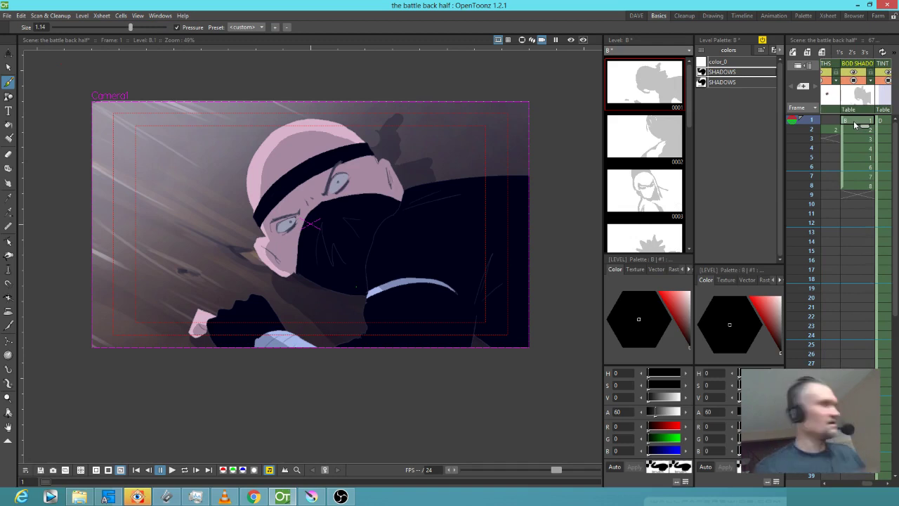
{"action": "key", "text": "a"}
{"action": "mouse_move", "coordinate": [388, 106]}
{"action": "left_mouse_down"}
{"action": "mouse_move", "coordinate": [398, 135]}
{"action": "mouse_move", "coordinate": [373, 128]}
{"action": "mouse_move", "coordinate": [380, 142]}
{"action": "mouse_move", "coordinate": [411, 156]}
{"action": "mouse_move", "coordinate": [396, 154]}
{"action": "mouse_move", "coordinate": [408, 163]}
{"action": "mouse_move", "coordinate": [431, 161]}
{"action": "mouse_move", "coordinate": [412, 171]}
{"action": "mouse_move", "coordinate": [458, 160]}
{"action": "left_mouse_up"}
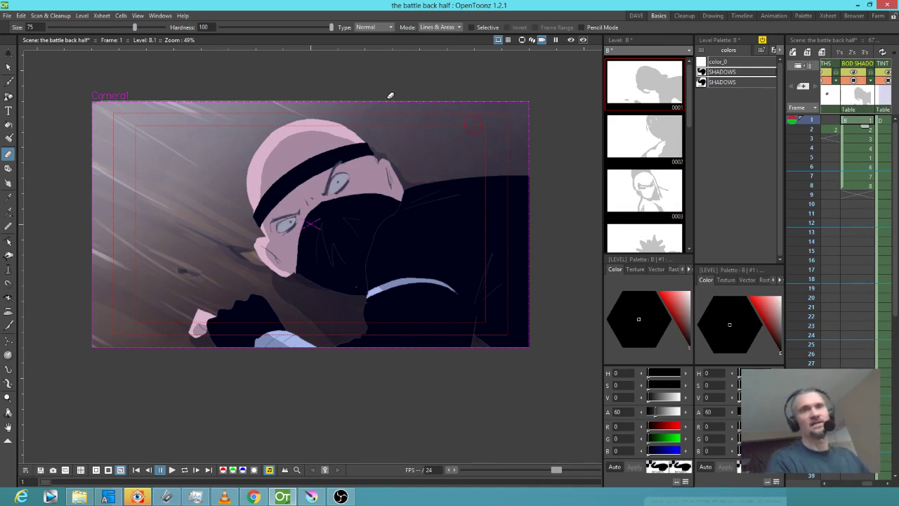
Check the cleaned-up body shadow at frame 1 in the sub-camera or frame preview.
{"action": "left_click", "coordinate": [570, 40]}
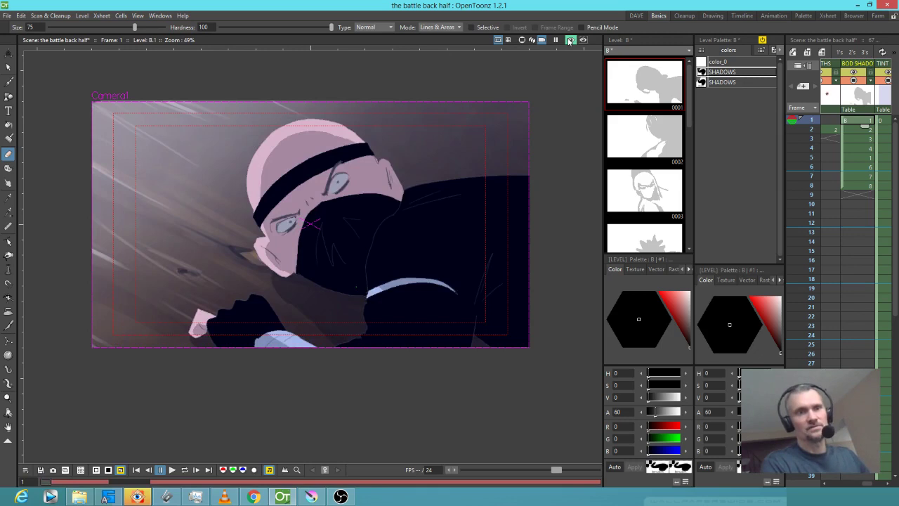
{"action": "left_click", "coordinate": [570, 40]}
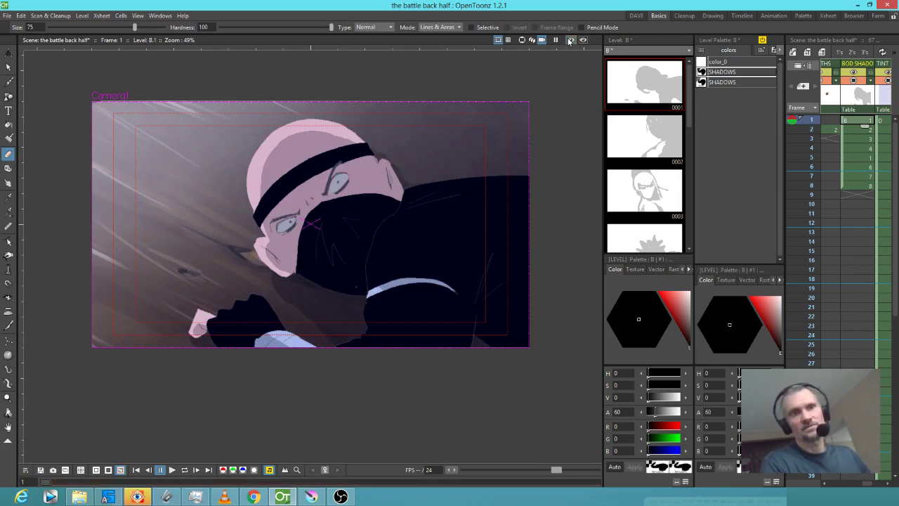
Sample a gray floor colour from the BKGD drawing at frame 1 and set the raster brush to size 0 for fine strokes.
{"action": "mouse_move", "coordinate": [854, 187]}
{"action": "left_mouse_down"}
{"action": "mouse_move", "coordinate": [894, 197]}
{"action": "mouse_move", "coordinate": [881, 196]}
{"action": "left_mouse_up"}
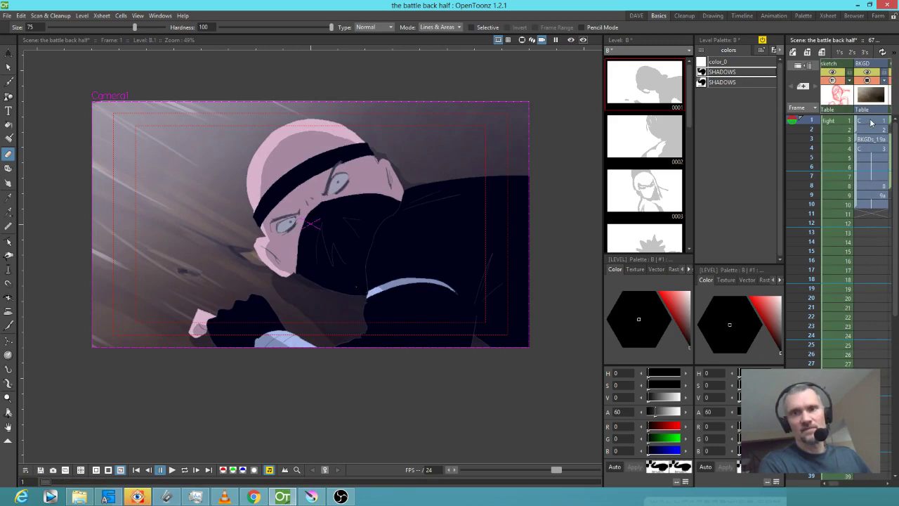
{"action": "left_click", "coordinate": [871, 120]}
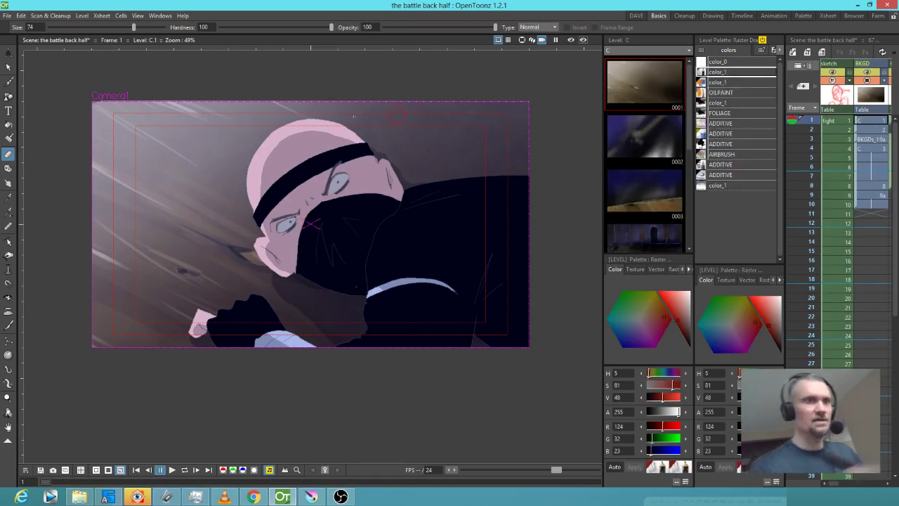
{"action": "key", "text": "r"}
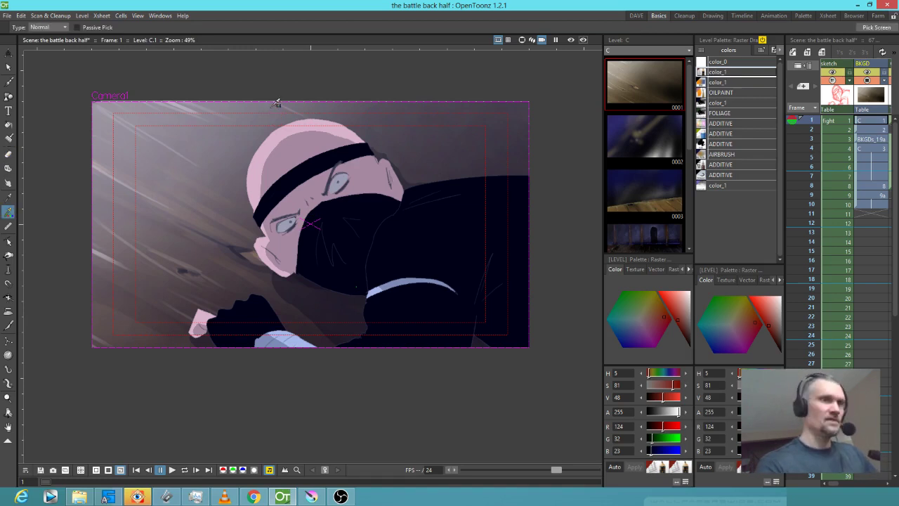
{"action": "left_click", "coordinate": [278, 106]}
{"action": "key", "text": "b"}
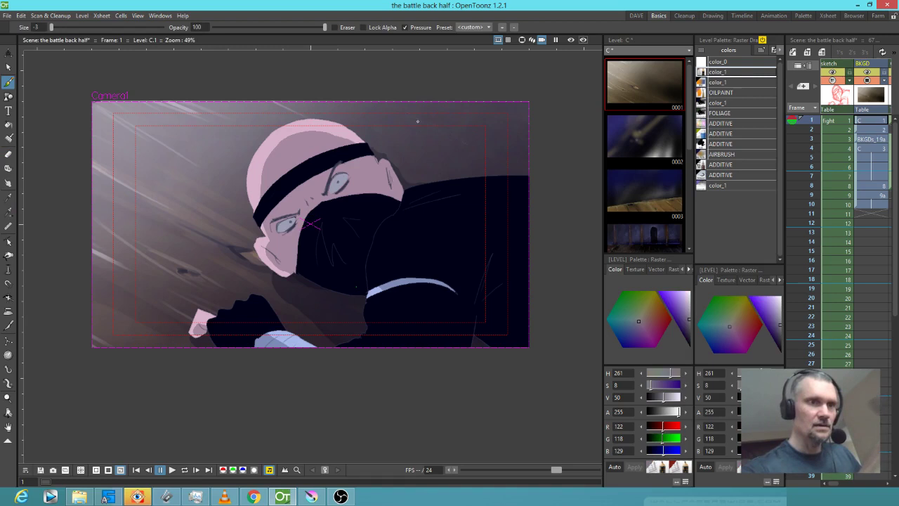
{"action": "left_click", "coordinate": [40, 27]}
{"action": "type", "text": "0"}
{"action": "key", "text": "Return"}
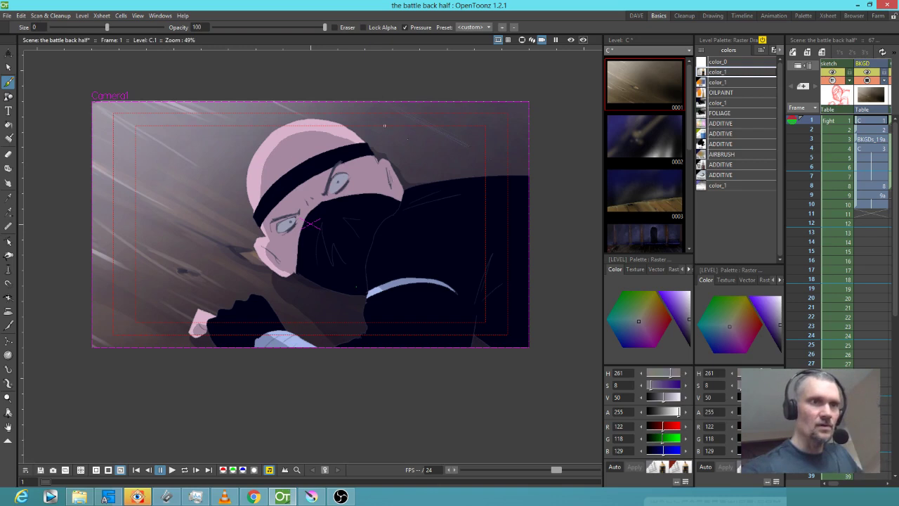
Touch up the fine floor detail behind the ninja on the BKGD drawing, switching the brush colour between dark gray, white and black.
{"action": "left_click", "coordinate": [781, 343]}
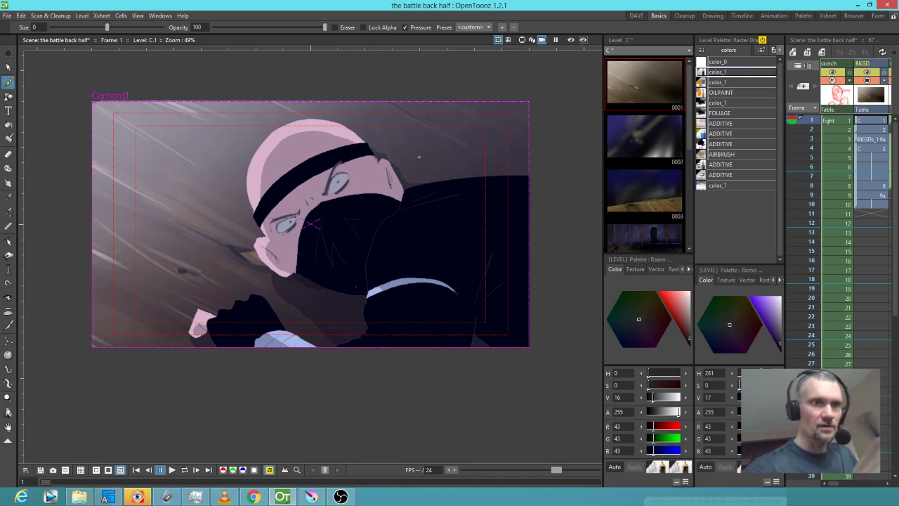
{"action": "left_click", "coordinate": [782, 295]}
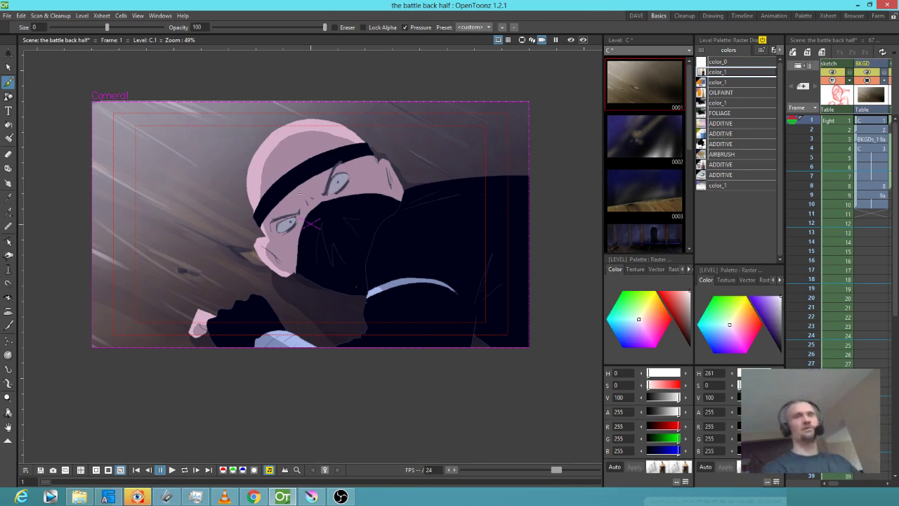
{"action": "scroll", "coordinate": [302, 193], "scroll_direction": "down", "scroll_amount": 1}
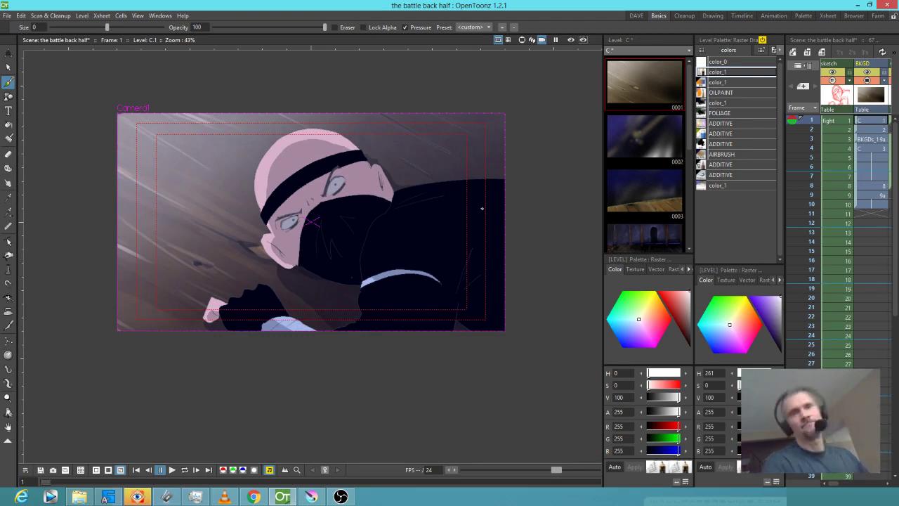
{"action": "left_click", "coordinate": [780, 337]}
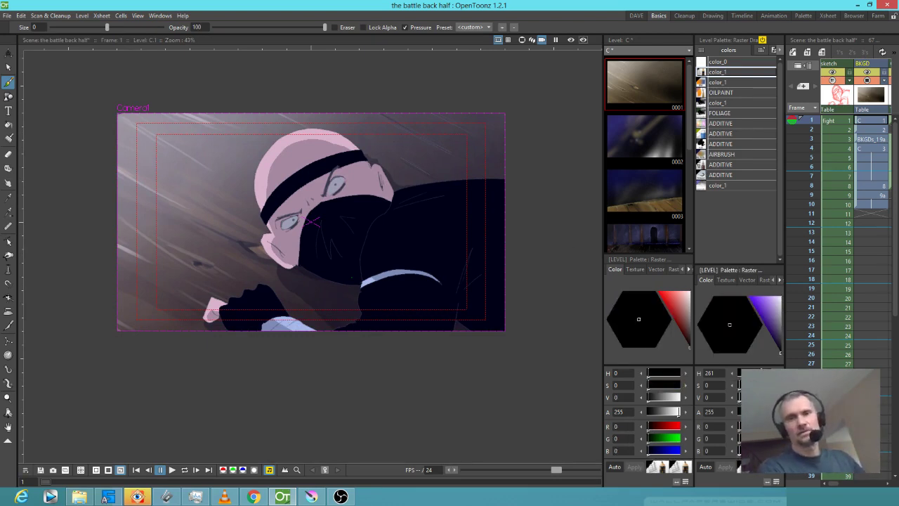
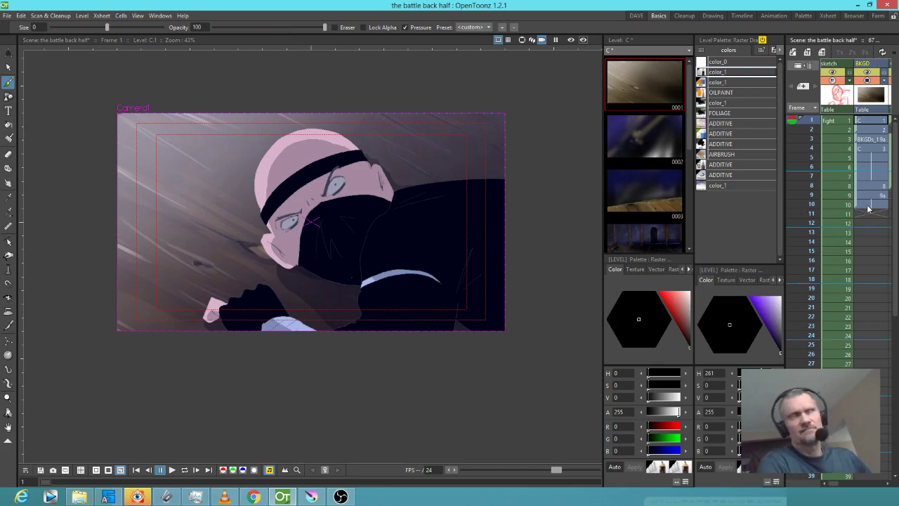
Look through frames 2 to 5 from the BKGD column, comparing the shadows of frames 4 and 5.
{"action": "left_click", "coordinate": [880, 130]}
{"action": "left_click", "coordinate": [864, 140]}
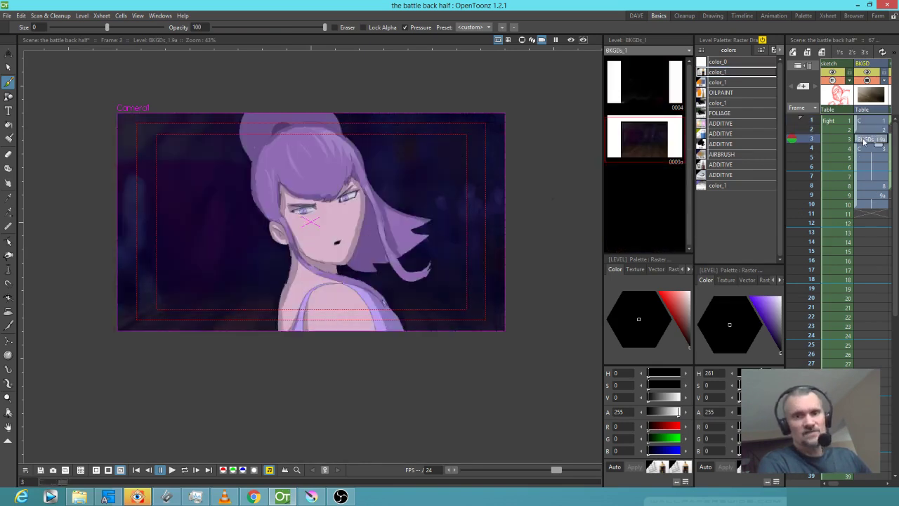
{"action": "left_click", "coordinate": [866, 148]}
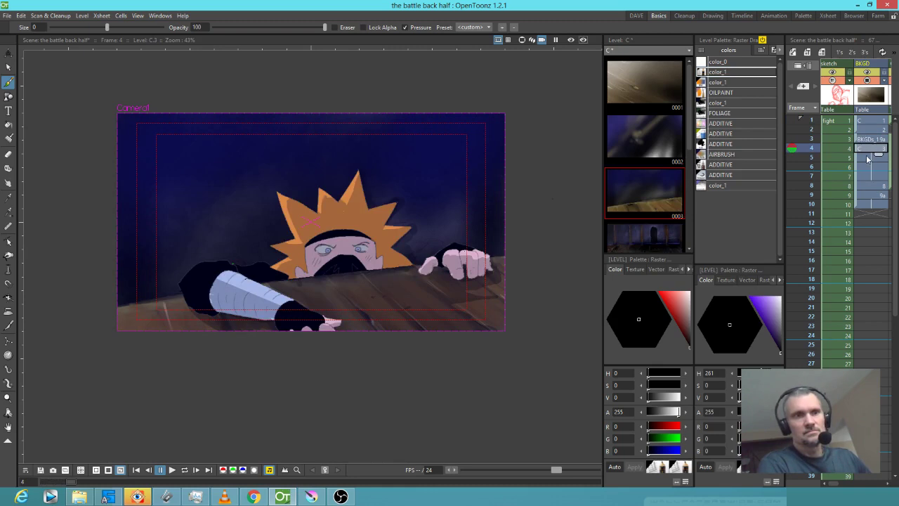
{"action": "left_click", "coordinate": [868, 160]}
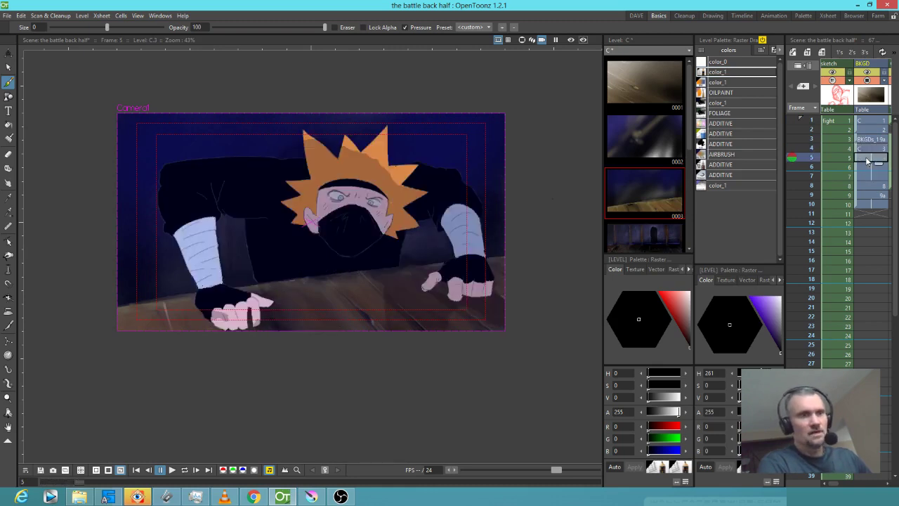
{"action": "left_click", "coordinate": [869, 149]}
{"action": "left_click", "coordinate": [870, 159]}
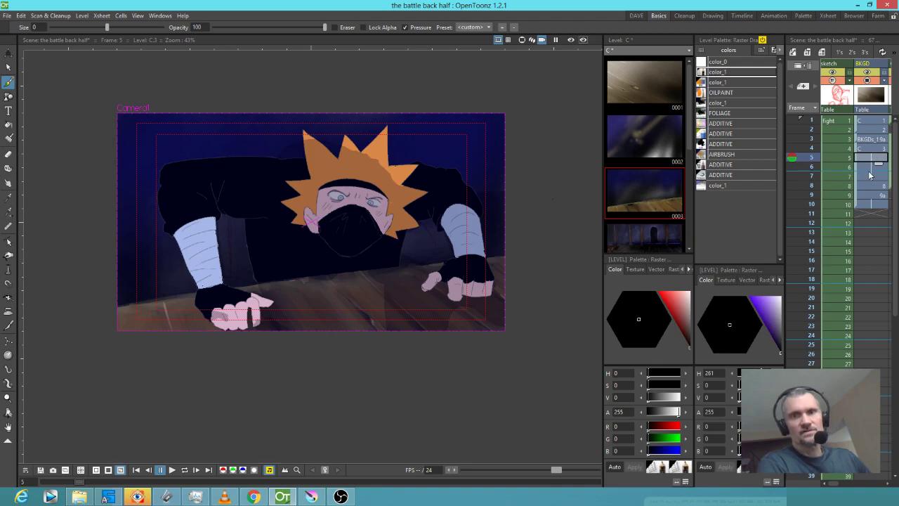
Switch the BOD SHADOW column's visibility off and on to examine its drawing at frame 5.
{"action": "scroll", "coordinate": [867, 182], "scroll_direction": "right", "scroll_amount": 6}
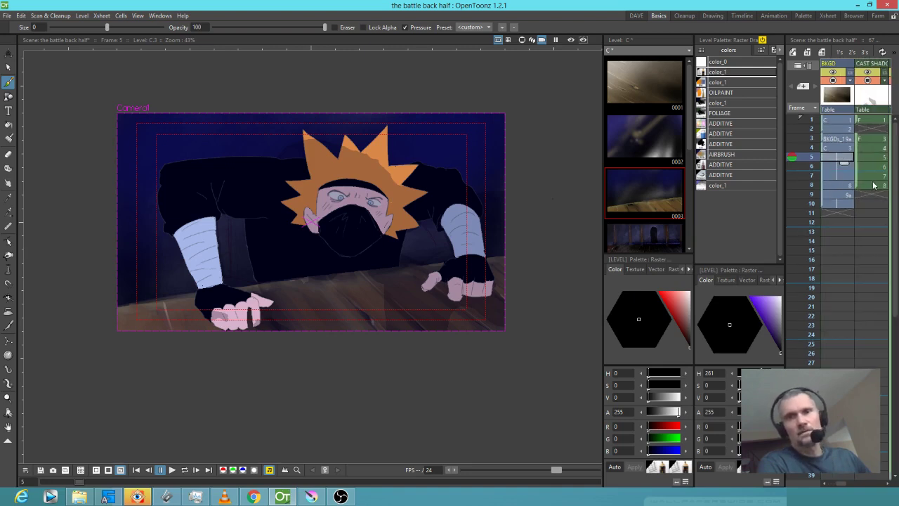
{"action": "scroll", "coordinate": [858, 190], "scroll_direction": "right", "scroll_amount": 4}
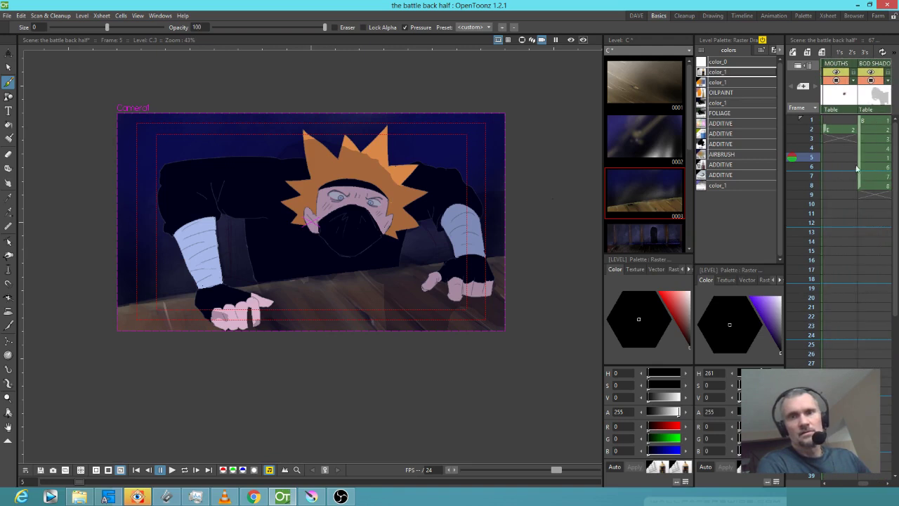
{"action": "left_click", "coordinate": [871, 82]}
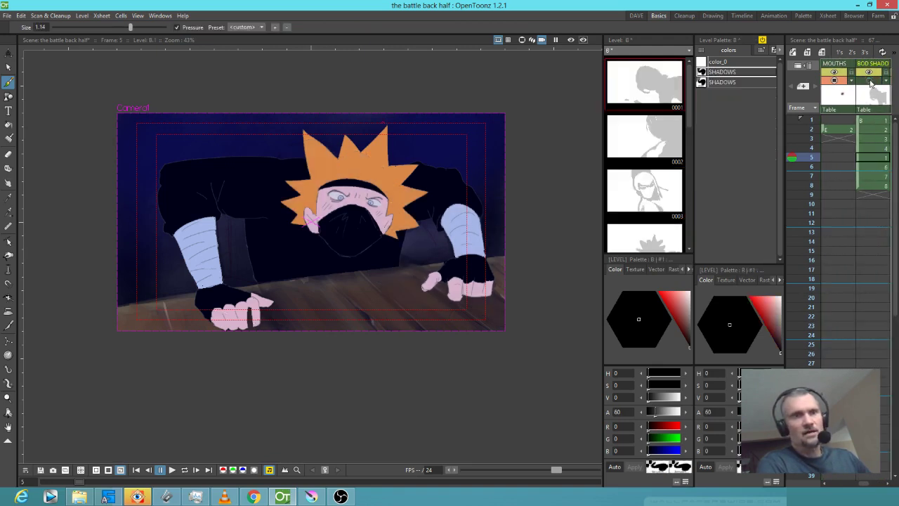
{"action": "left_click", "coordinate": [870, 81]}
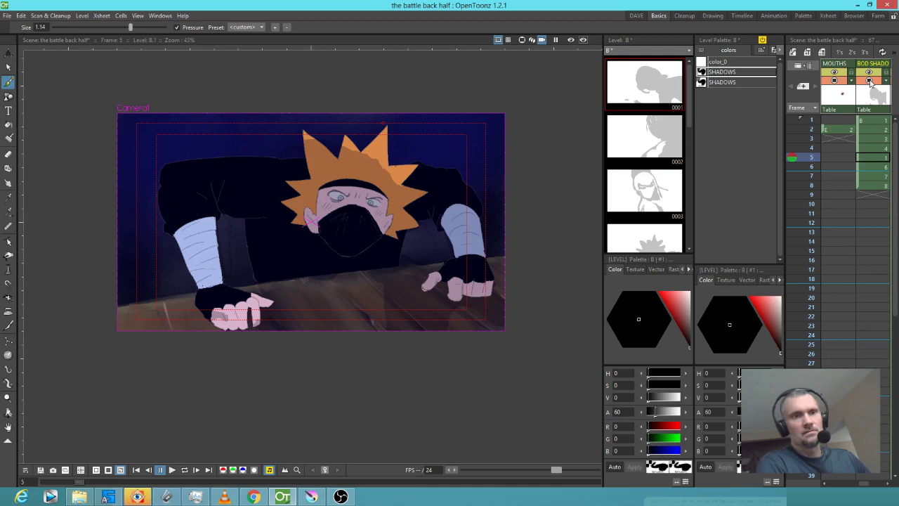
{"action": "left_click", "coordinate": [870, 81]}
{"action": "left_click", "coordinate": [870, 81]}
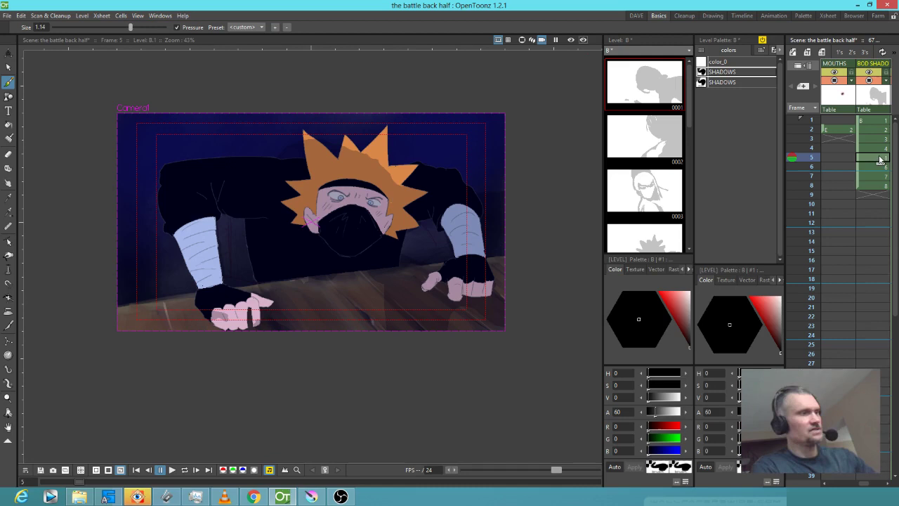
Replace the drawing at frame 5 of the BOD SHADOW column with drawing 5.
{"action": "key", "text": "q"}
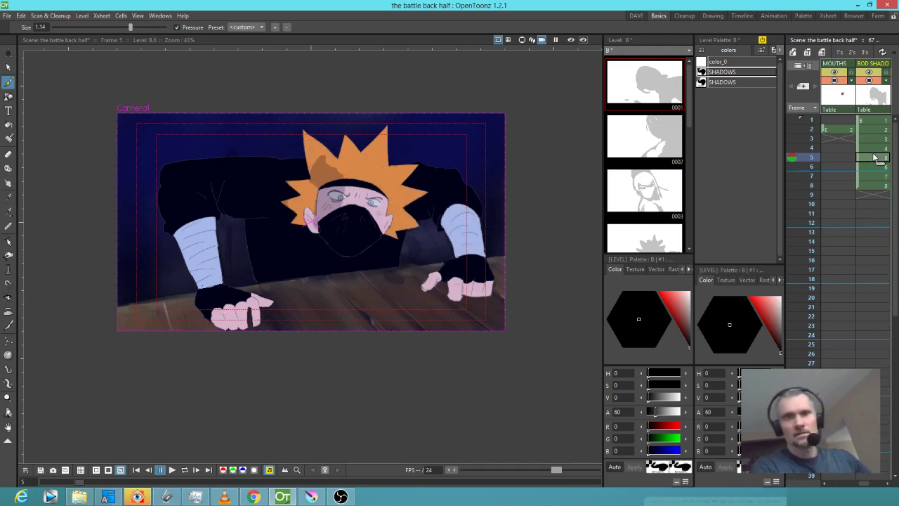
{"action": "key", "text": "q"}
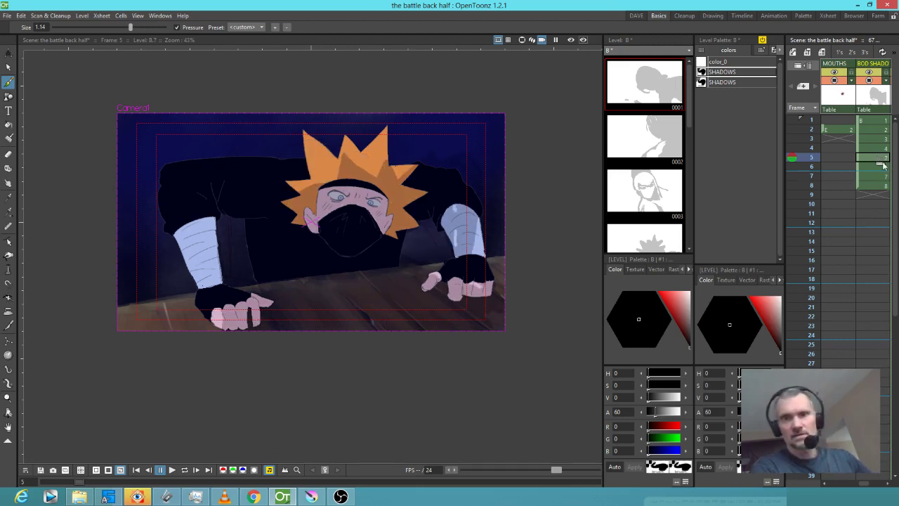
{"action": "key", "text": "q"}
{"action": "key", "text": "q"}
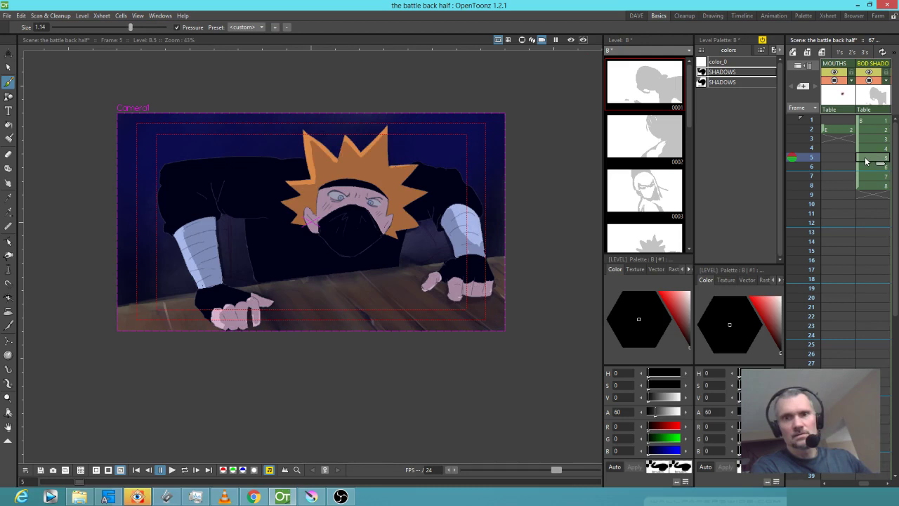
Review the shadows from frame 6 back to frame 4 and inspect the CAST SHADOW drawing at frame 4.
{"action": "left_click", "coordinate": [876, 168]}
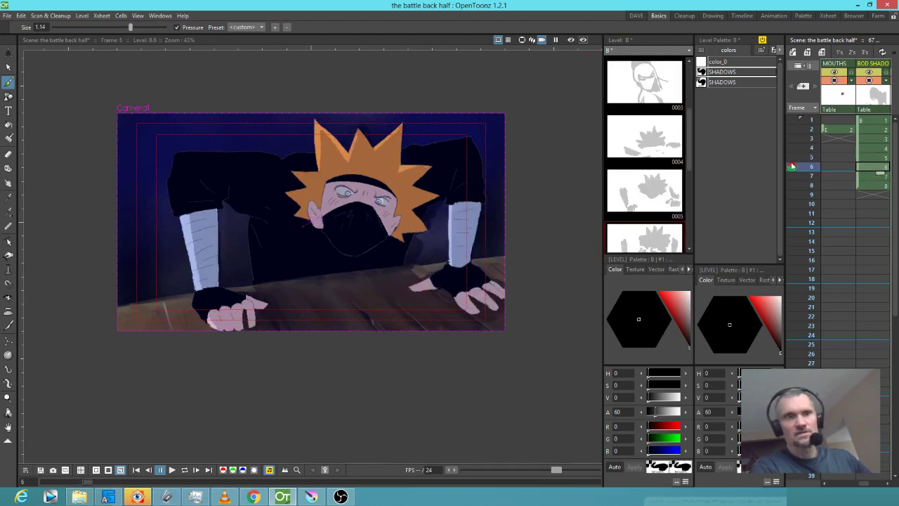
{"action": "mouse_move", "coordinate": [810, 144]}
{"action": "left_mouse_down"}
{"action": "mouse_move", "coordinate": [813, 173]}
{"action": "mouse_move", "coordinate": [819, 151]}
{"action": "mouse_move", "coordinate": [822, 172]}
{"action": "mouse_move", "coordinate": [825, 148]}
{"action": "mouse_move", "coordinate": [826, 167]}
{"action": "mouse_move", "coordinate": [827, 136]}
{"action": "mouse_move", "coordinate": [826, 147]}
{"action": "left_mouse_up"}
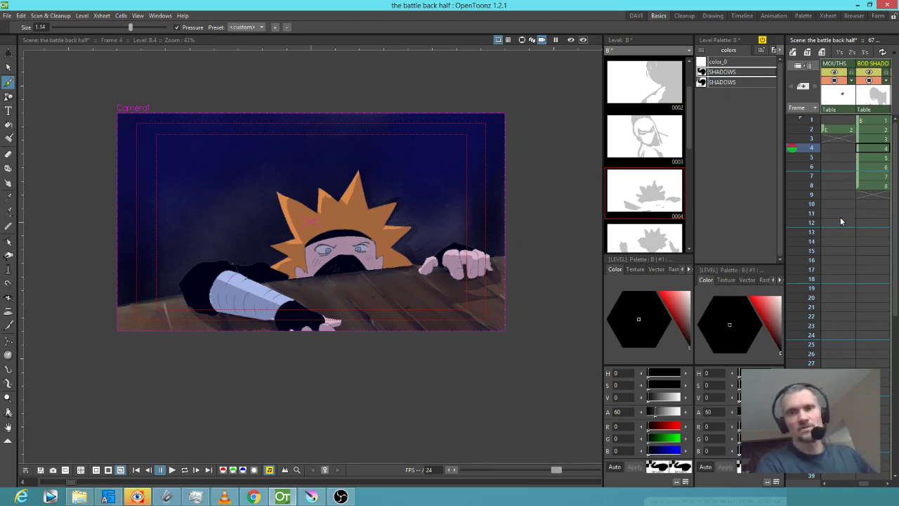
{"action": "left_click_drag", "start_coordinate": [825, 228], "coordinate": [889, 242]}
{"action": "left_click_drag", "start_coordinate": [836, 169], "coordinate": [872, 160]}
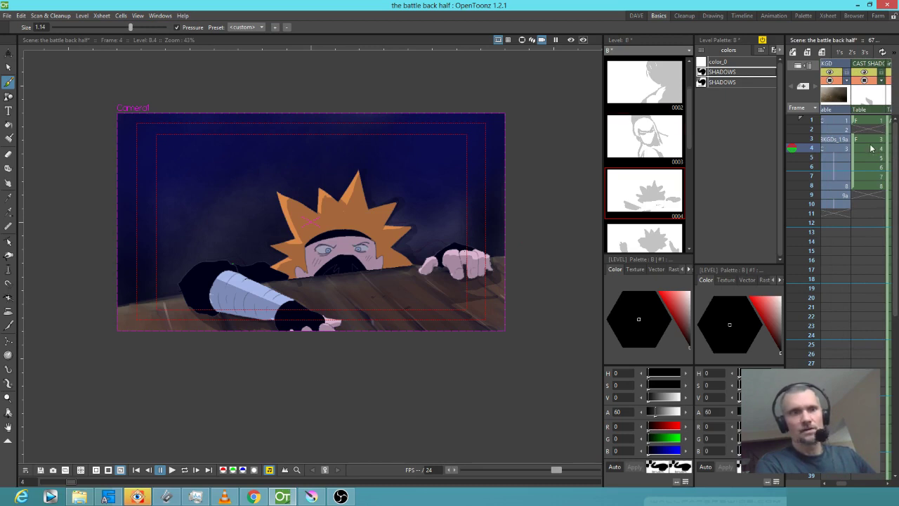
{"action": "left_click", "coordinate": [871, 148]}
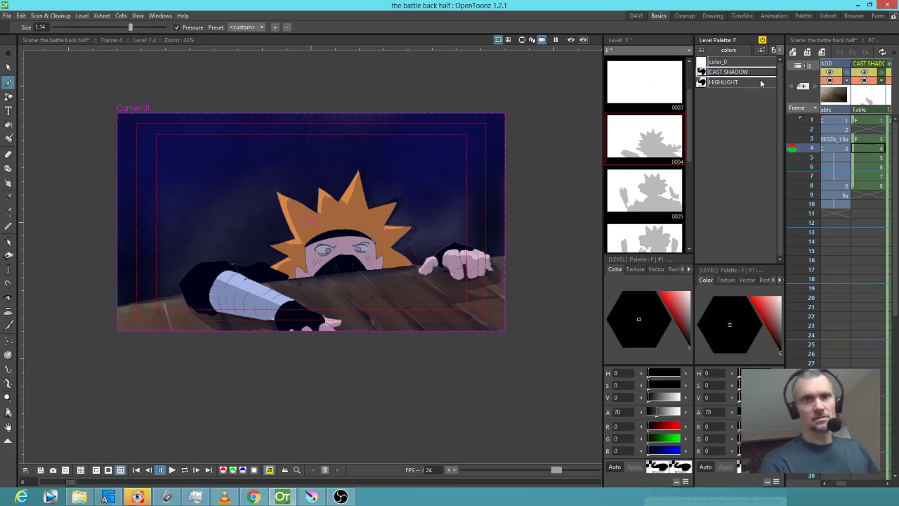
{"action": "left_click", "coordinate": [874, 150]}
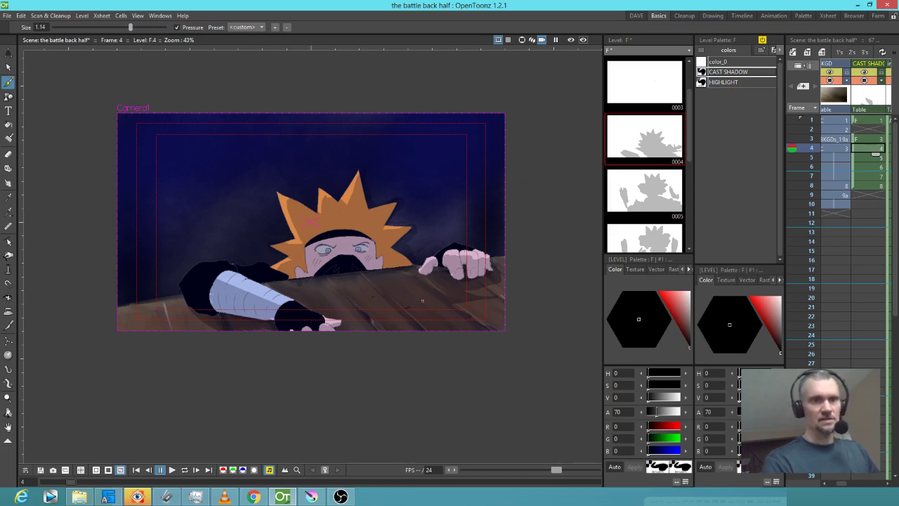
Save the scene with all its levels and close OpenToonz.
{"action": "left_click", "coordinate": [6, 15]}
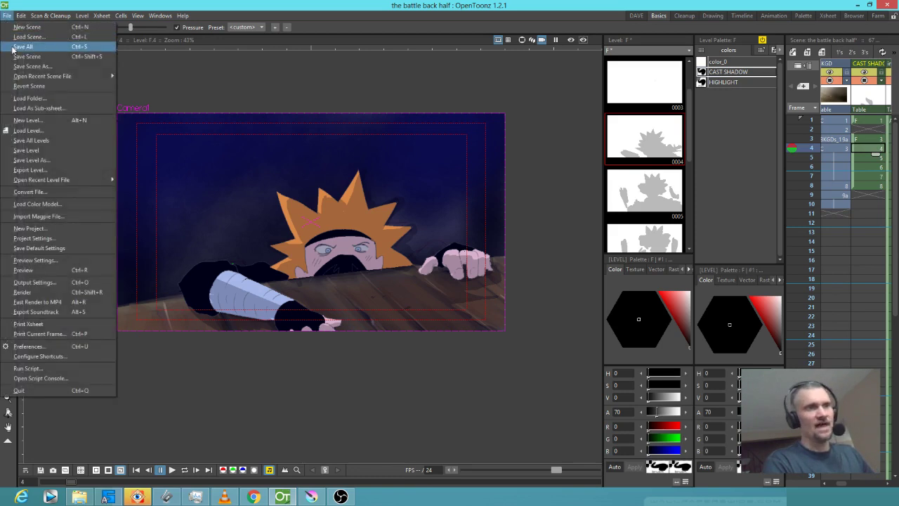
{"action": "left_click", "coordinate": [12, 48]}
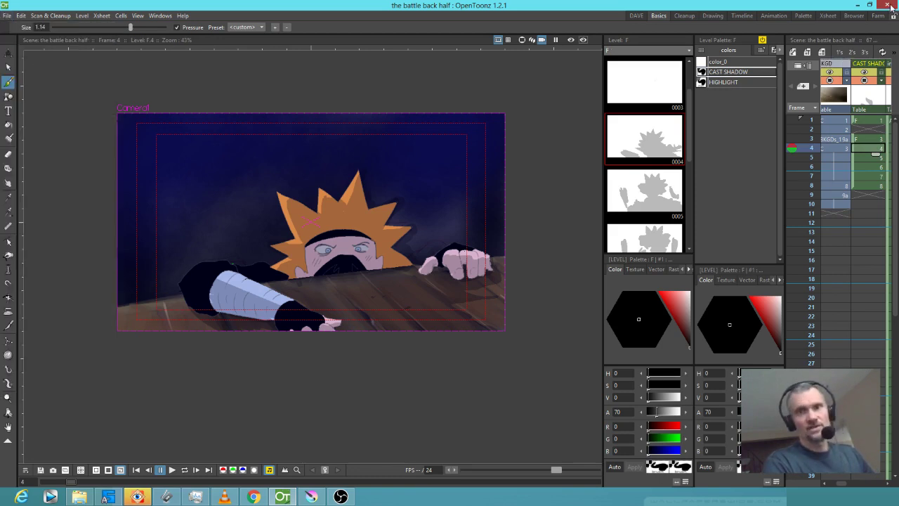
{"action": "left_click", "coordinate": [891, 6]}
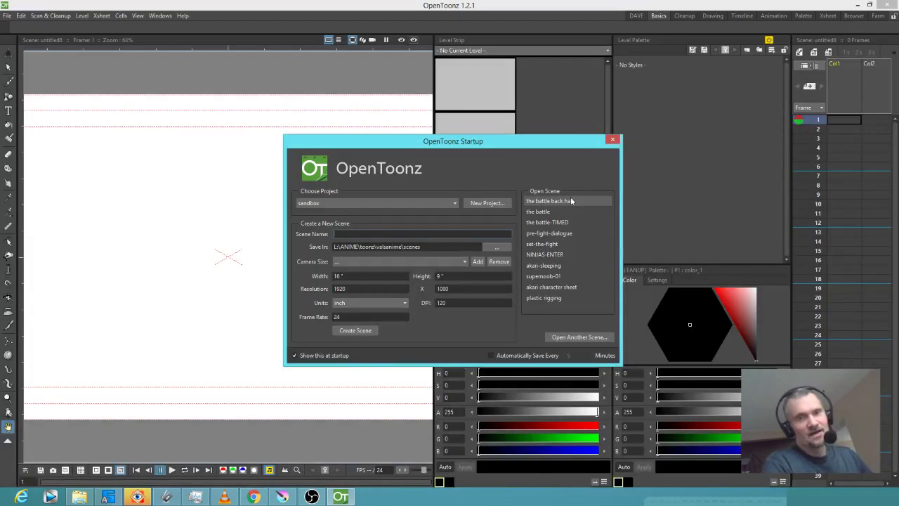
Reopen the scene "the battle back half" and resize the workspace to widen the viewer and the xsheet.
{"action": "left_click", "coordinate": [539, 202]}
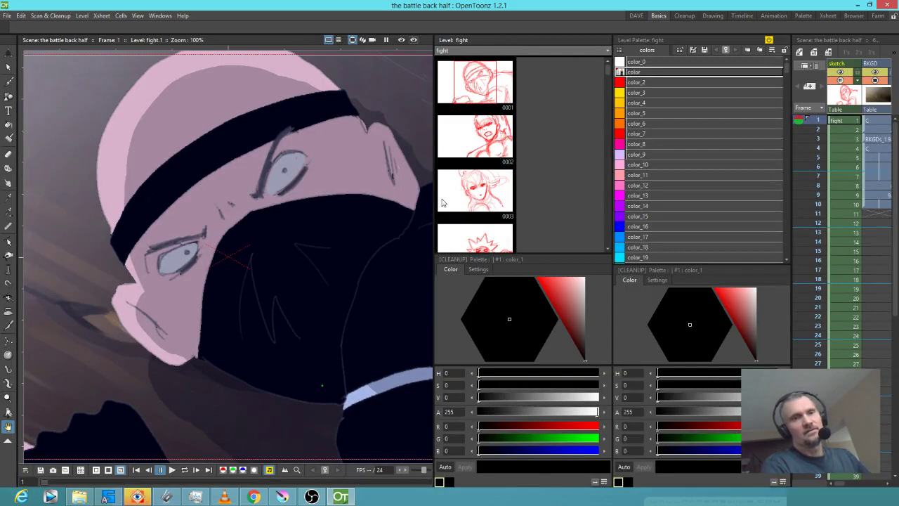
{"action": "left_click_drag", "start_coordinate": [434, 203], "coordinate": [642, 216]}
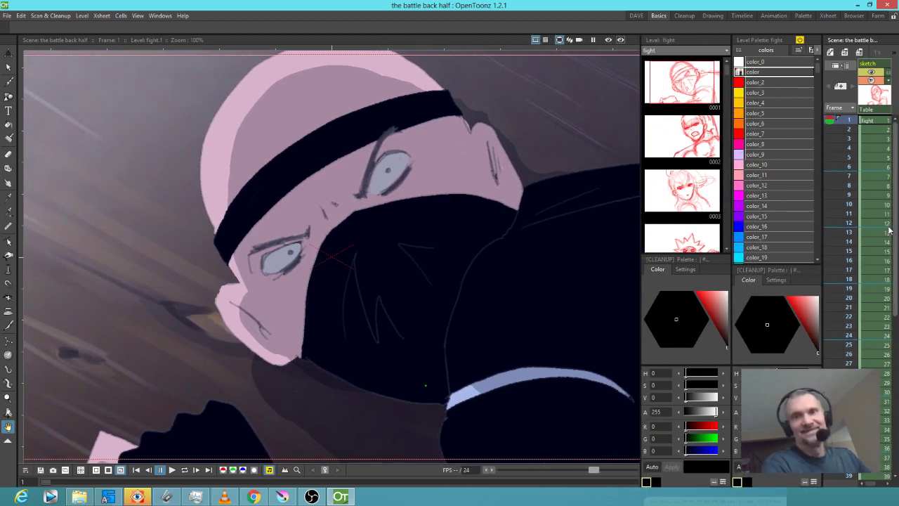
{"action": "left_click_drag", "start_coordinate": [821, 232], "coordinate": [777, 236]}
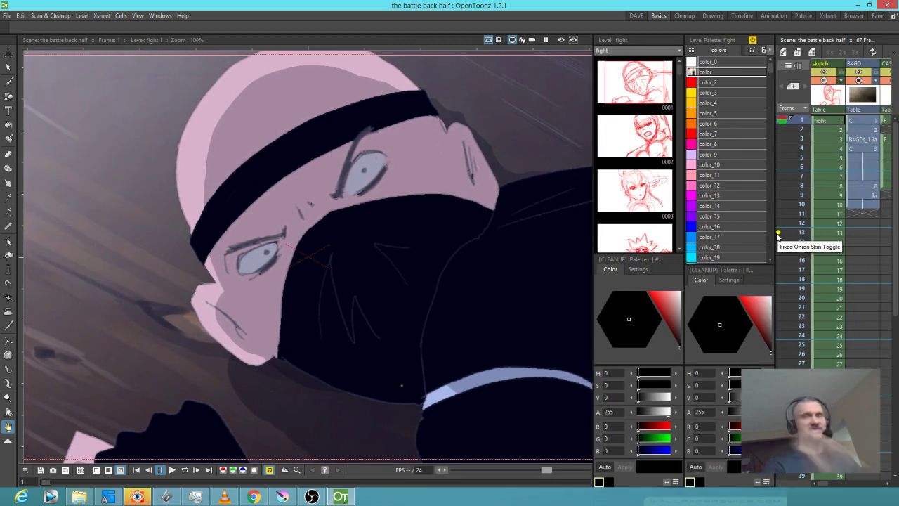
Save the scene together with all its levels.
{"action": "scroll", "coordinate": [391, 241], "scroll_direction": "down", "scroll_amount": 2}
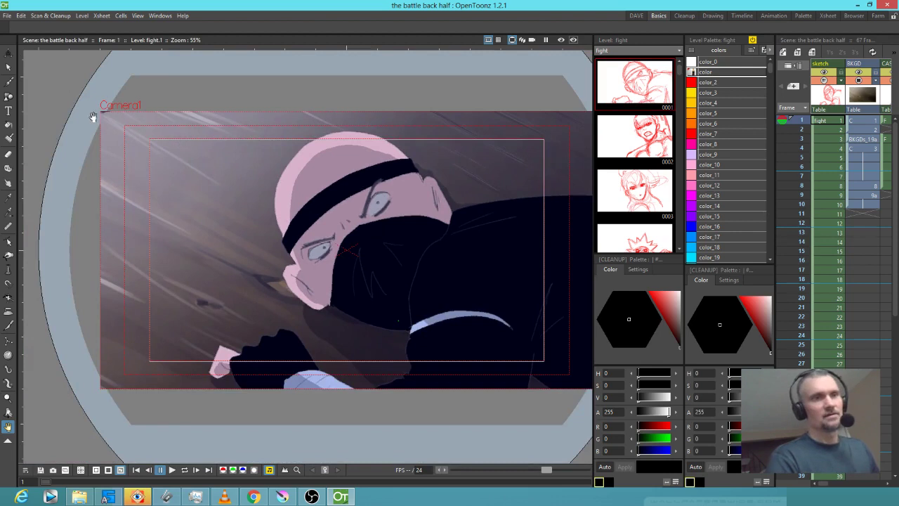
{"action": "left_click", "coordinate": [8, 16]}
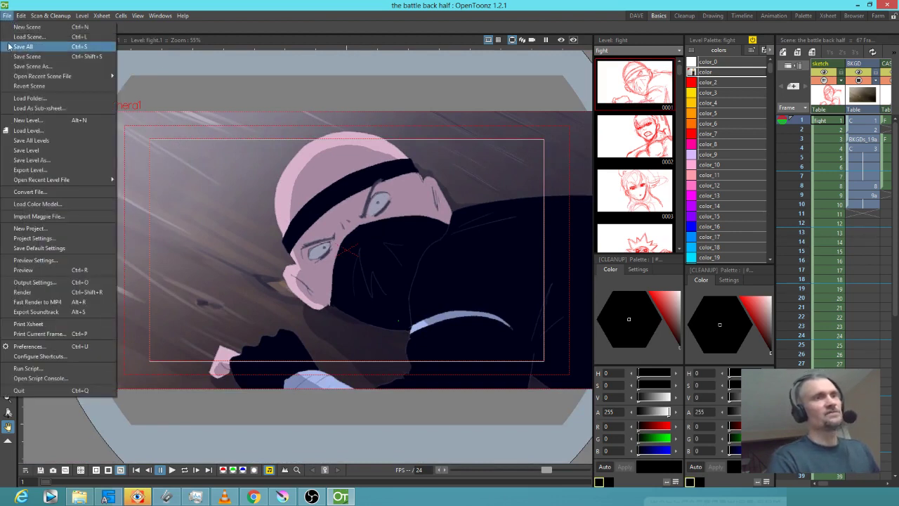
{"action": "left_click", "coordinate": [9, 48]}
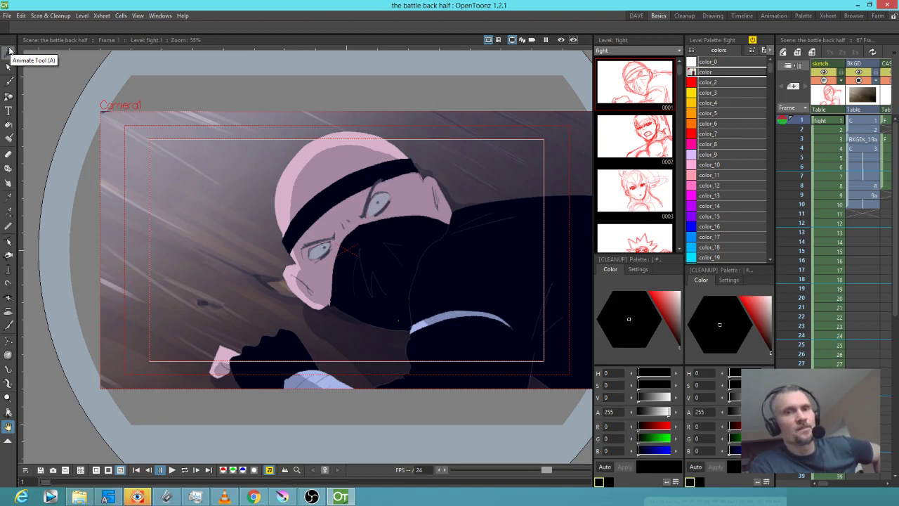
{"action": "left_click", "coordinate": [8, 51]}
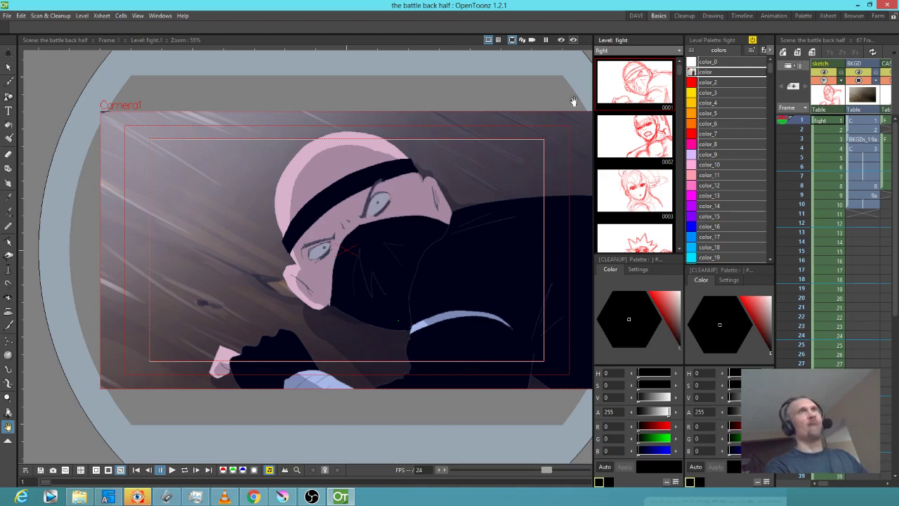
{"action": "left_click", "coordinate": [7, 16]}
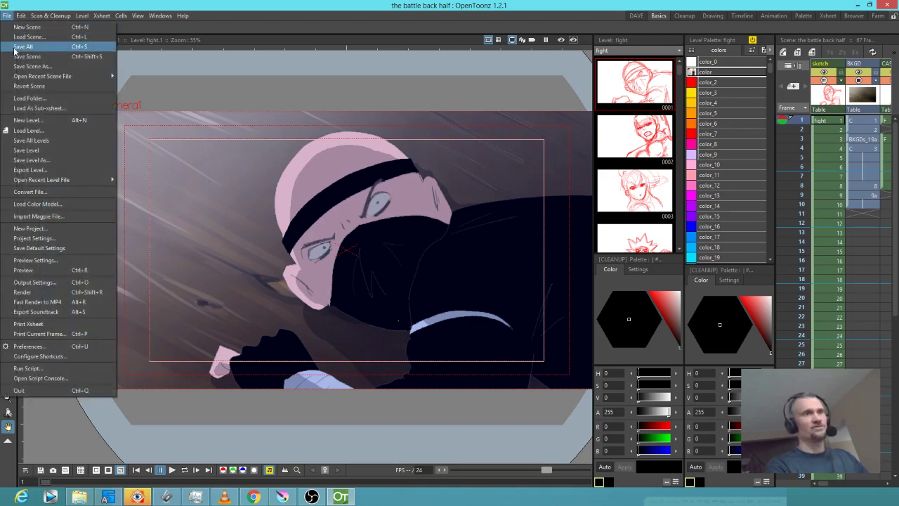
{"action": "left_click", "coordinate": [15, 49]}
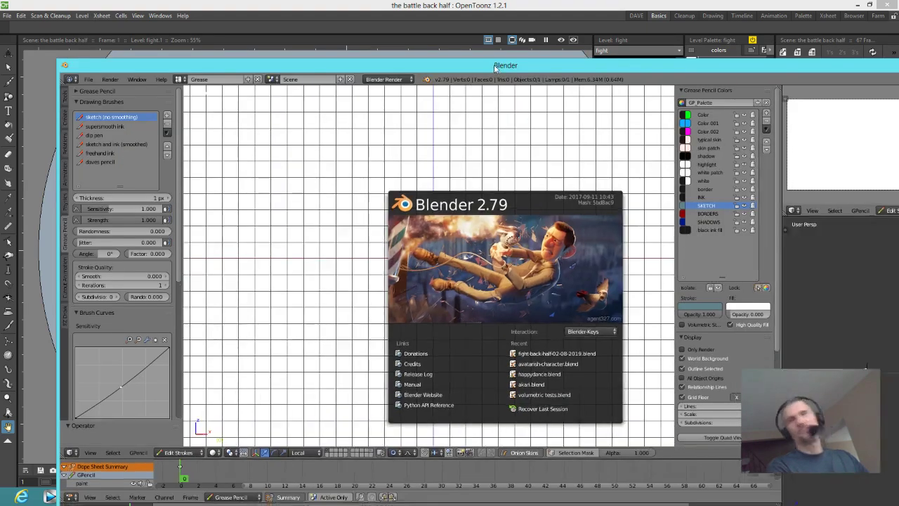
Switch to Blender, maximize its window and choose the dip pen drawing brush.
{"action": "double_click", "coordinate": [494, 65]}
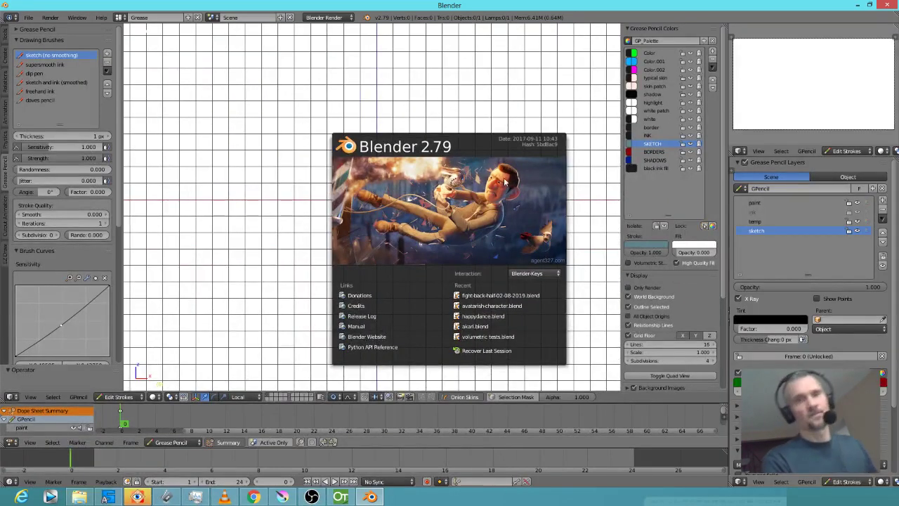
{"action": "left_click", "coordinate": [434, 98]}
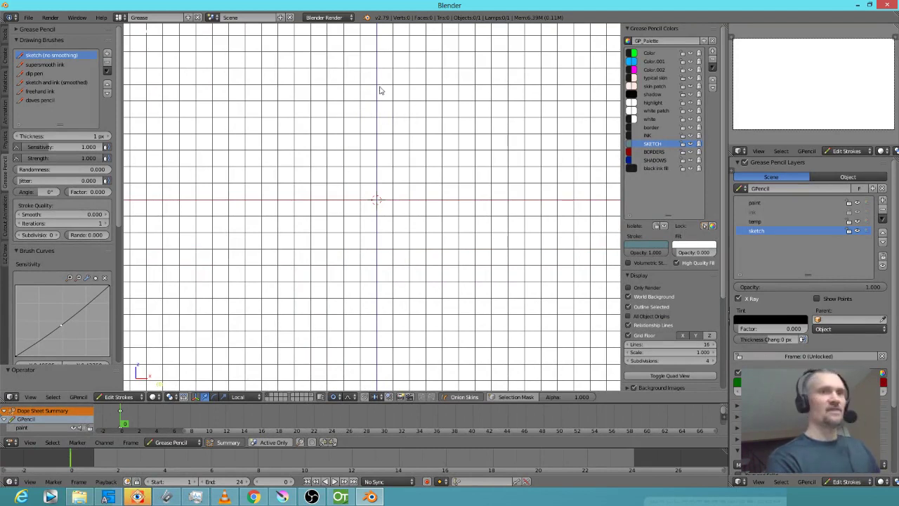
{"action": "left_click", "coordinate": [48, 74]}
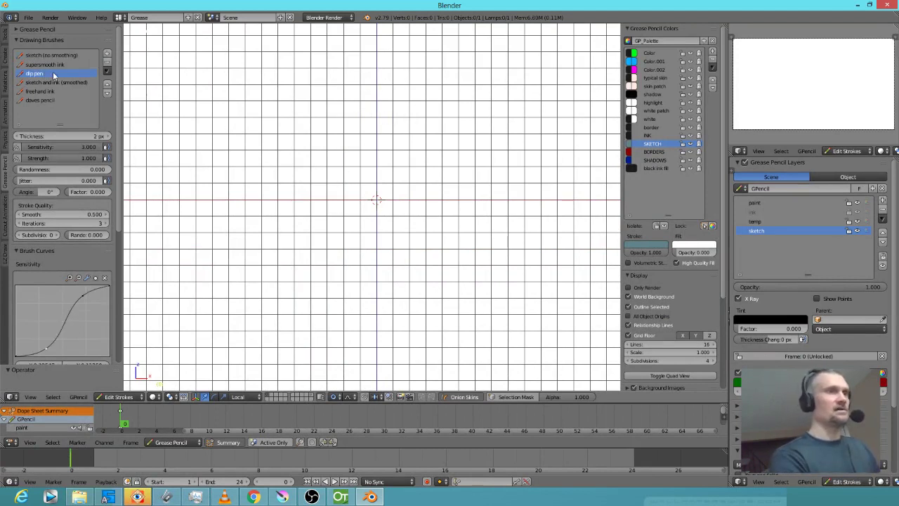
Draw a cartoon head in profile at frame 0, with nose, mouth, jaw, ear, hair tuft, eyebrow and eye, in the SKETCH color.
{"action": "mouse_move", "coordinate": [434, 78]}
{"action": "left_mouse_down"}
{"action": "mouse_move", "coordinate": [321, 90]}
{"action": "mouse_move", "coordinate": [275, 171]}
{"action": "mouse_move", "coordinate": [252, 281]}
{"action": "mouse_move", "coordinate": [326, 233]}
{"action": "mouse_move", "coordinate": [290, 209]}
{"action": "left_mouse_up"}
{"action": "mouse_move", "coordinate": [286, 253]}
{"action": "left_mouse_down"}
{"action": "mouse_move", "coordinate": [295, 293]}
{"action": "mouse_move", "coordinate": [357, 261]}
{"action": "mouse_move", "coordinate": [357, 274]}
{"action": "mouse_move", "coordinate": [297, 305]}
{"action": "mouse_move", "coordinate": [297, 323]}
{"action": "mouse_move", "coordinate": [313, 331]}
{"action": "mouse_move", "coordinate": [307, 348]}
{"action": "mouse_move", "coordinate": [371, 361]}
{"action": "mouse_move", "coordinate": [466, 240]}
{"action": "mouse_move", "coordinate": [470, 200]}
{"action": "left_mouse_up"}
{"action": "mouse_move", "coordinate": [452, 142]}
{"action": "left_mouse_down"}
{"action": "mouse_move", "coordinate": [521, 145]}
{"action": "mouse_move", "coordinate": [470, 205]}
{"action": "left_mouse_up"}
{"action": "left_click_drag", "start_coordinate": [483, 142], "coordinate": [463, 178]}
{"action": "mouse_move", "coordinate": [477, 109]}
{"action": "left_mouse_down"}
{"action": "mouse_move", "coordinate": [460, 79]}
{"action": "mouse_move", "coordinate": [390, 40]}
{"action": "mouse_move", "coordinate": [434, 77]}
{"action": "left_mouse_up"}
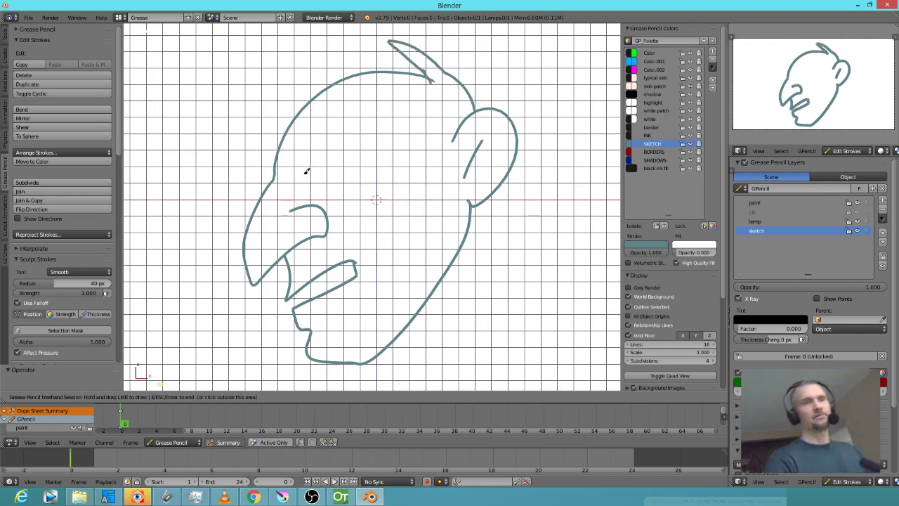
{"action": "mouse_move", "coordinate": [298, 166]}
{"action": "left_mouse_down"}
{"action": "mouse_move", "coordinate": [316, 198]}
{"action": "mouse_move", "coordinate": [309, 176]}
{"action": "mouse_move", "coordinate": [317, 171]}
{"action": "mouse_move", "coordinate": [288, 162]}
{"action": "mouse_move", "coordinate": [346, 146]}
{"action": "mouse_move", "coordinate": [363, 155]}
{"action": "left_mouse_up"}
{"action": "left_click_drag", "start_coordinate": [311, 198], "coordinate": [365, 183]}
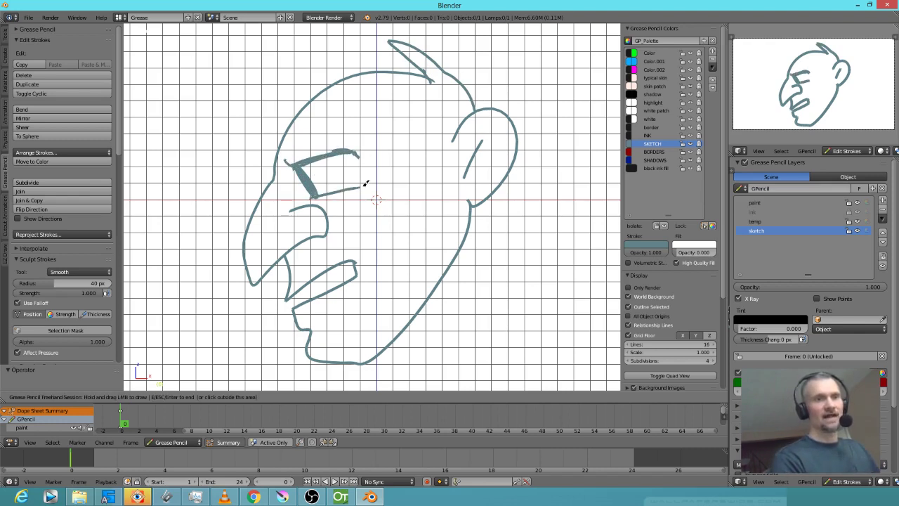
At frame 5, select the lower jaw stroke and place the pivot cursor at the jaw hinge below the ear.
{"action": "left_click", "coordinate": [125, 425]}
{"action": "left_click_drag", "start_coordinate": [126, 426], "coordinate": [168, 426]}
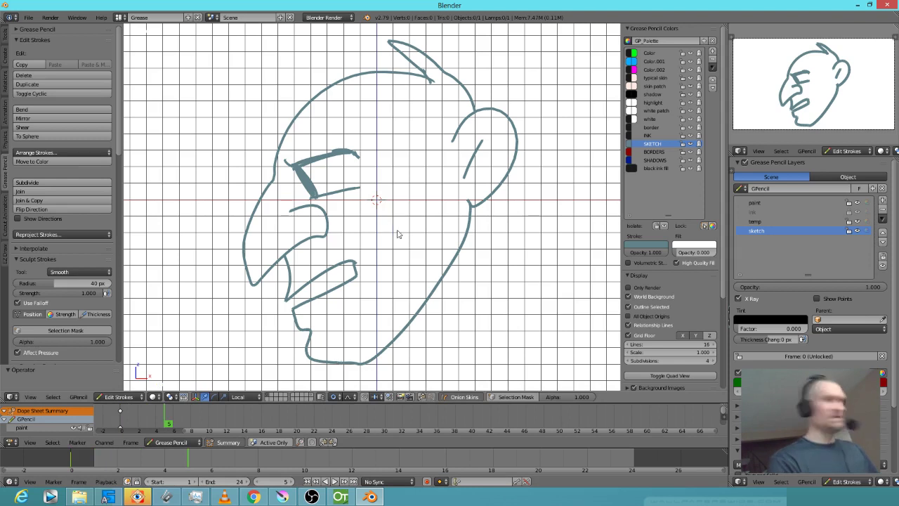
{"action": "mouse_move", "coordinate": [462, 258]}
{"action": "left_mouse_down"}
{"action": "mouse_move", "coordinate": [495, 241]}
{"action": "mouse_move", "coordinate": [441, 227]}
{"action": "mouse_move", "coordinate": [285, 321]}
{"action": "mouse_move", "coordinate": [493, 305]}
{"action": "mouse_move", "coordinate": [483, 242]}
{"action": "left_mouse_up"}
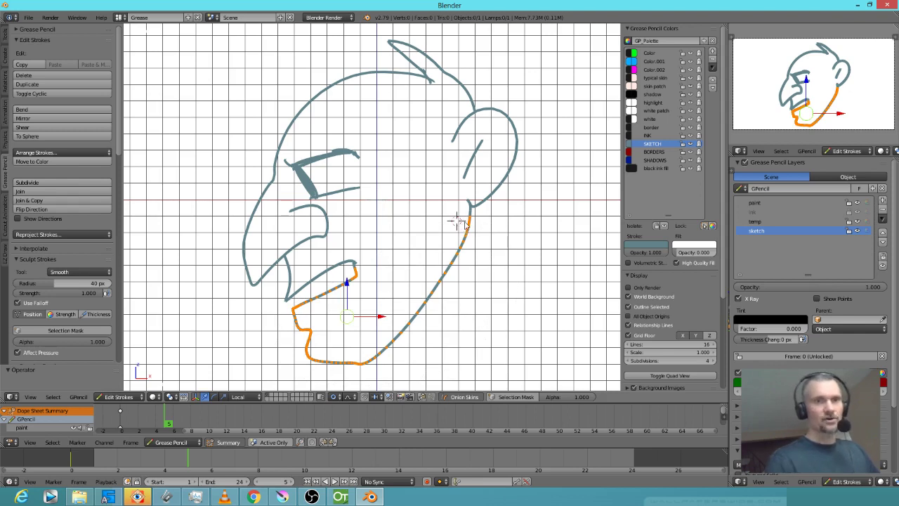
{"action": "left_click", "coordinate": [457, 221]}
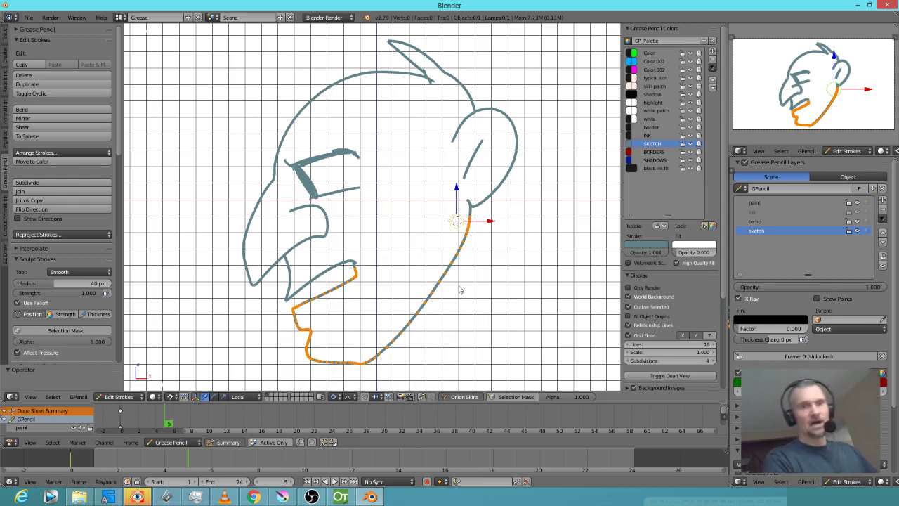
Rotate the jaw downward and back about the hinge to open the mouth, with smooth proportional editing at a size of 0.03.
{"action": "key", "text": "r"}
{"action": "scroll", "coordinate": [502, 300], "scroll_direction": "down", "scroll_amount": 7}
{"action": "scroll", "coordinate": [502, 295], "scroll_direction": "up", "scroll_amount": 14}
{"action": "scroll", "coordinate": [500, 290], "scroll_direction": "down", "scroll_amount": 6}
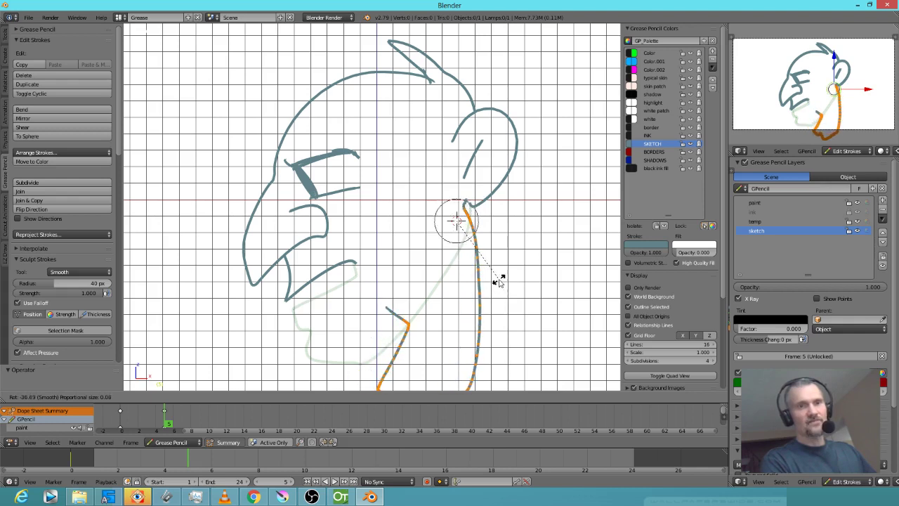
{"action": "scroll", "coordinate": [487, 261], "scroll_direction": "up", "scroll_amount": 6}
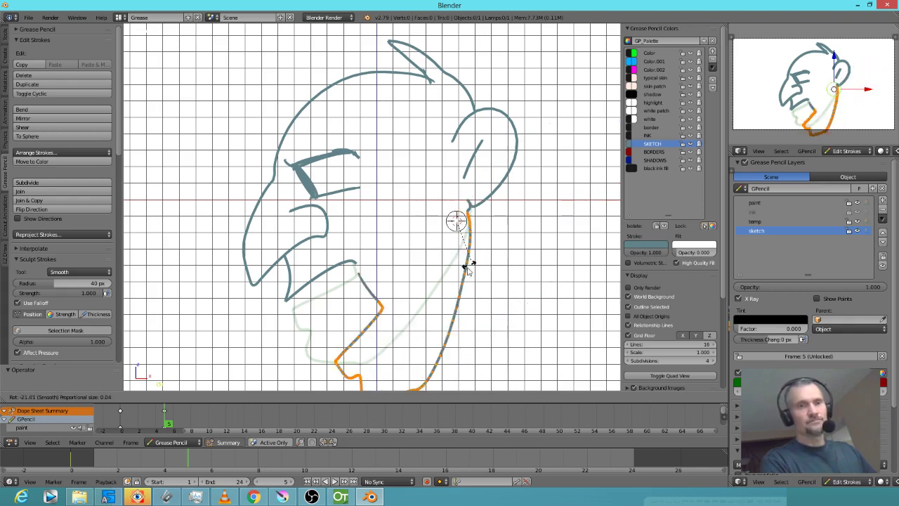
{"action": "scroll", "coordinate": [460, 274], "scroll_direction": "up", "scroll_amount": 3}
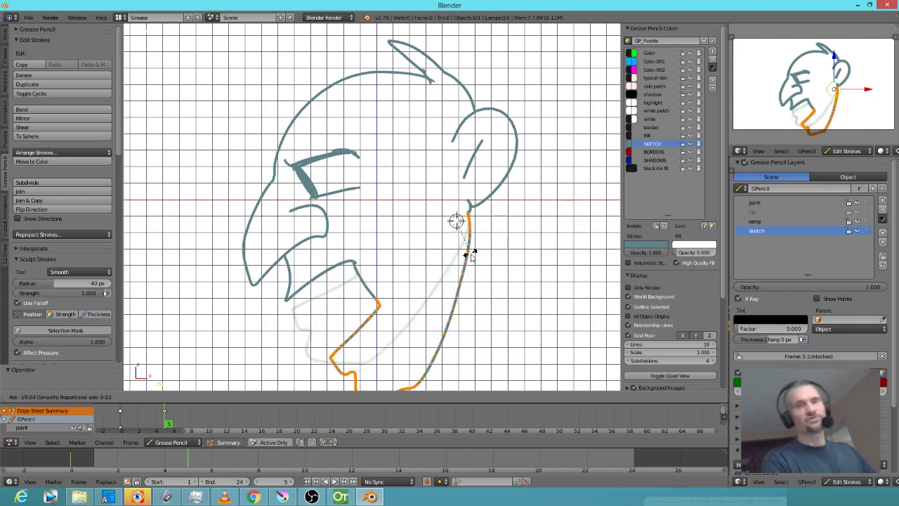
{"action": "left_click", "coordinate": [459, 283]}
{"action": "scroll", "coordinate": [366, 278], "scroll_direction": "up", "scroll_amount": 3}
{"action": "left_click_drag", "start_coordinate": [397, 298], "coordinate": [416, 218]}
{"action": "scroll", "coordinate": [569, 211], "scroll_direction": "down", "scroll_amount": 4}
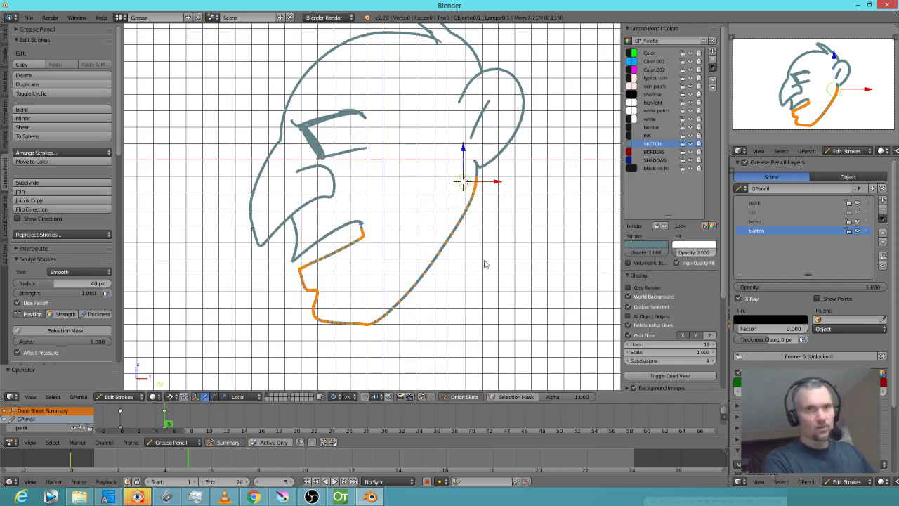
{"action": "key", "text": "r"}
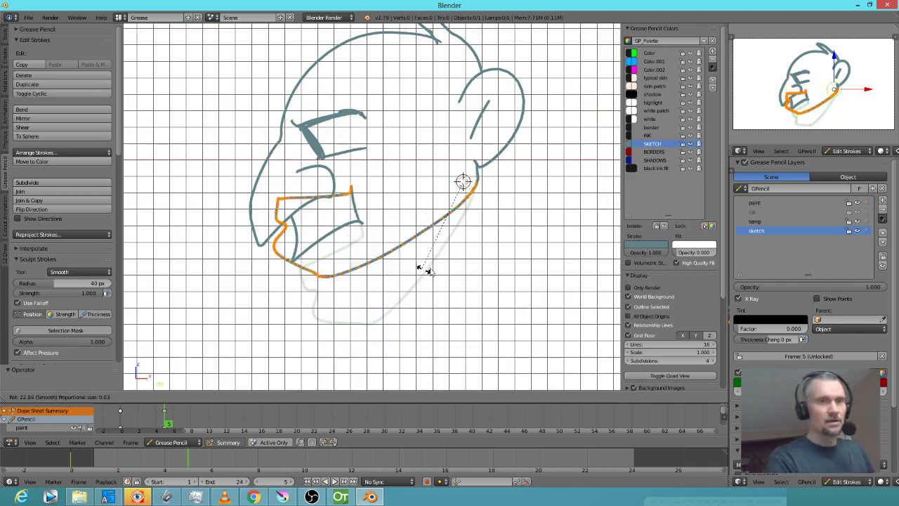
{"action": "left_click", "coordinate": [496, 253]}
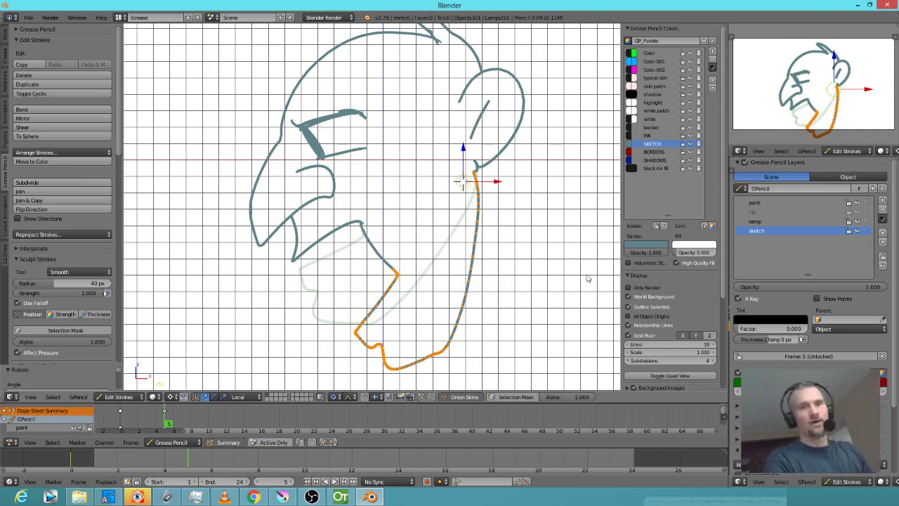
Interpolate a sequence of in-between drawings from the closed jaw at frame 0 to the open jaw at frame 5.
{"action": "left_click_drag", "start_coordinate": [169, 422], "coordinate": [122, 423]}
{"action": "scroll", "coordinate": [450, 229], "scroll_direction": "down", "scroll_amount": 2}
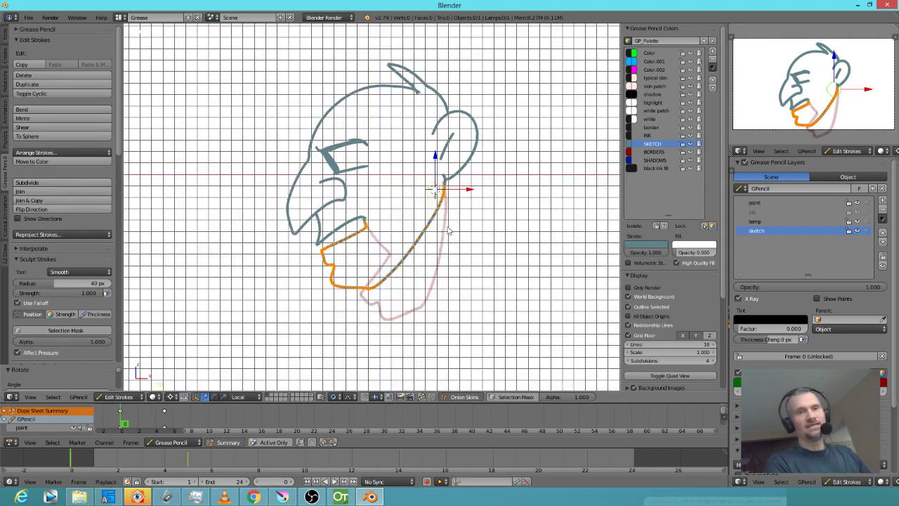
{"action": "scroll", "coordinate": [449, 229], "scroll_direction": "up", "scroll_amount": 1}
{"action": "left_click", "coordinate": [145, 417]}
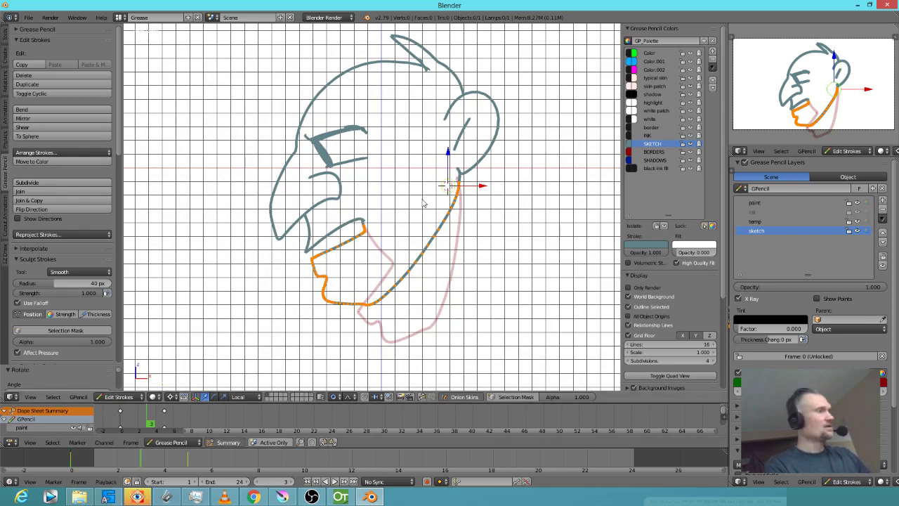
{"action": "key", "text": "ctrl+shift+e"}
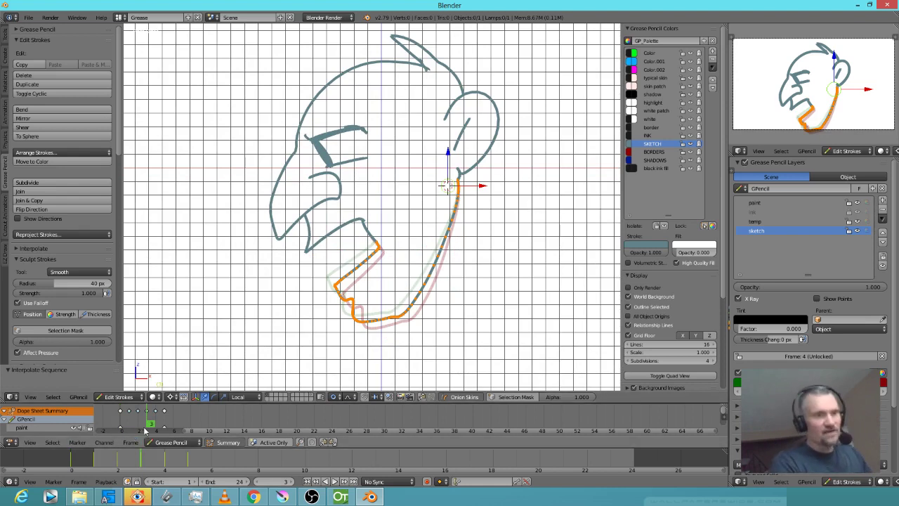
Deselect the strokes and scrub through the in-between frames to check the jaw movement.
{"action": "left_click_drag", "start_coordinate": [146, 424], "coordinate": [134, 423]}
{"action": "key", "text": "a"}
{"action": "left_click_drag", "start_coordinate": [138, 423], "coordinate": [97, 413]}
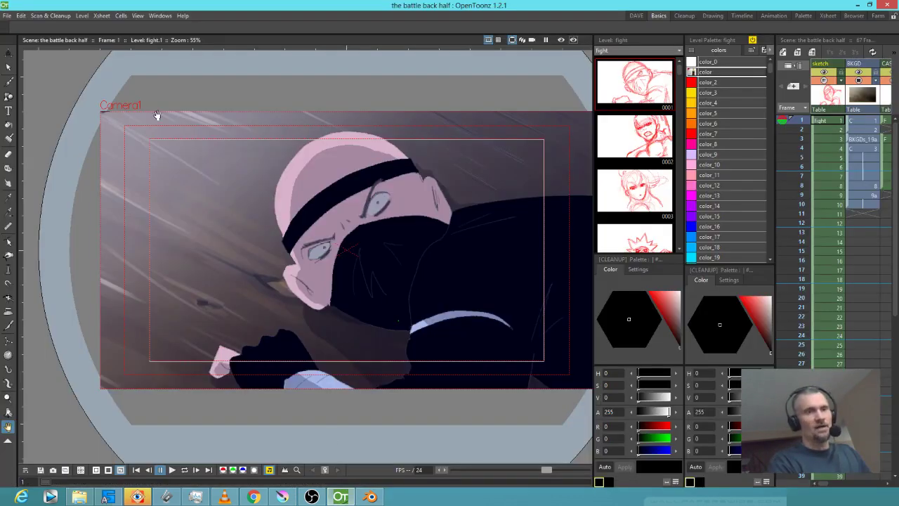
Switch to OpenToonz, start a new scene and create a Toonz Vector Level named A, including its save folder.
{"action": "left_click", "coordinate": [7, 16]}
{"action": "left_click", "coordinate": [14, 30]}
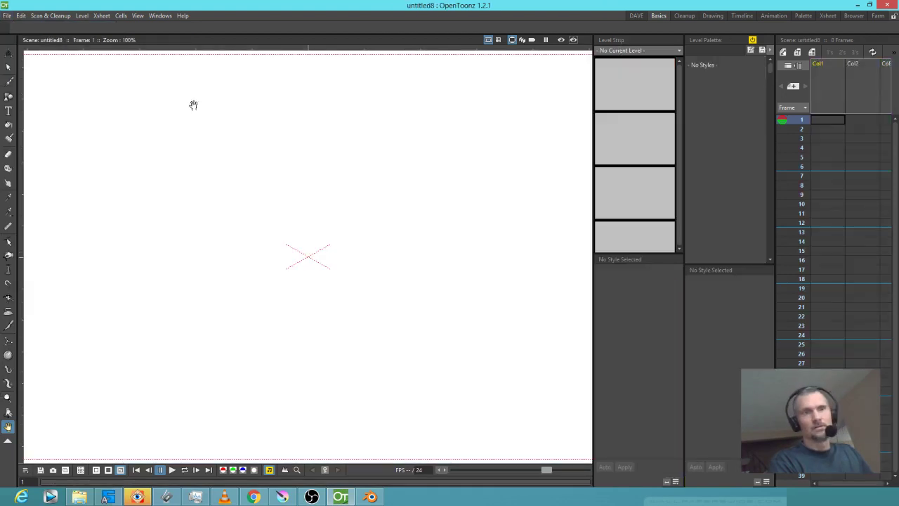
{"action": "key", "text": "alt+n"}
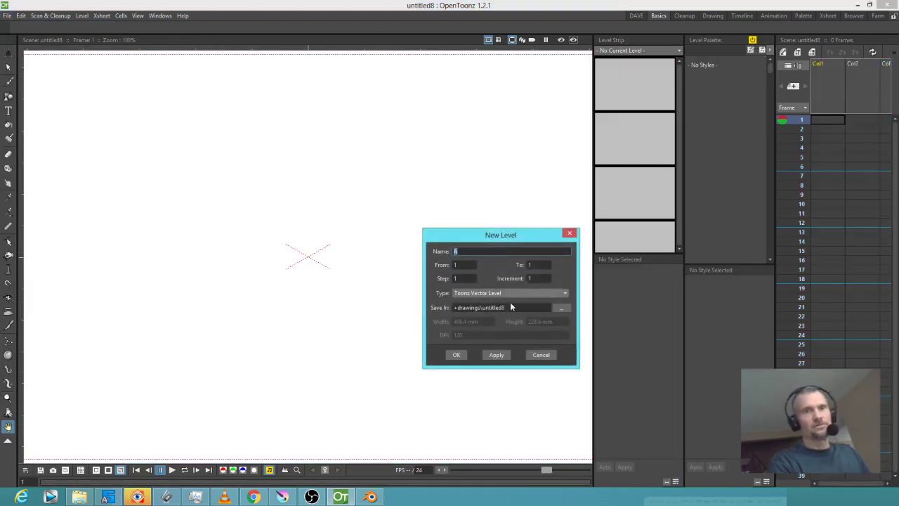
{"action": "left_click", "coordinate": [454, 353]}
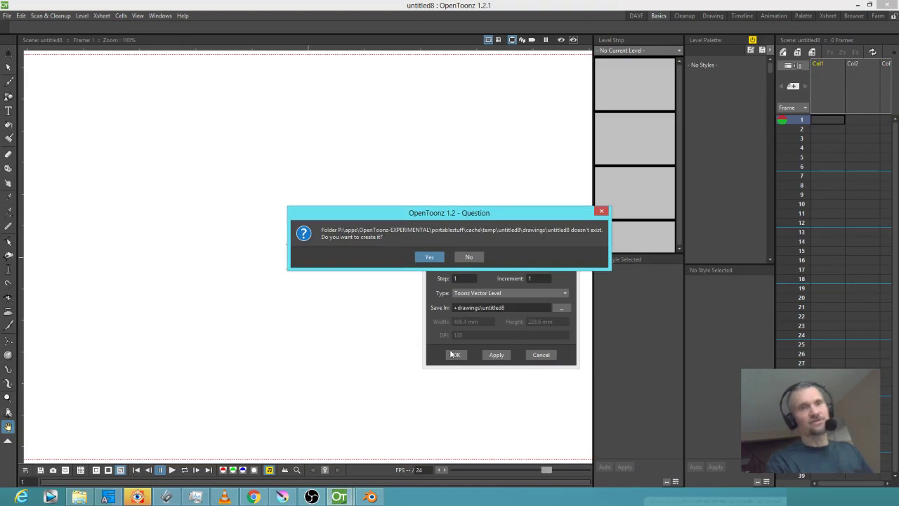
{"action": "left_click", "coordinate": [429, 257]}
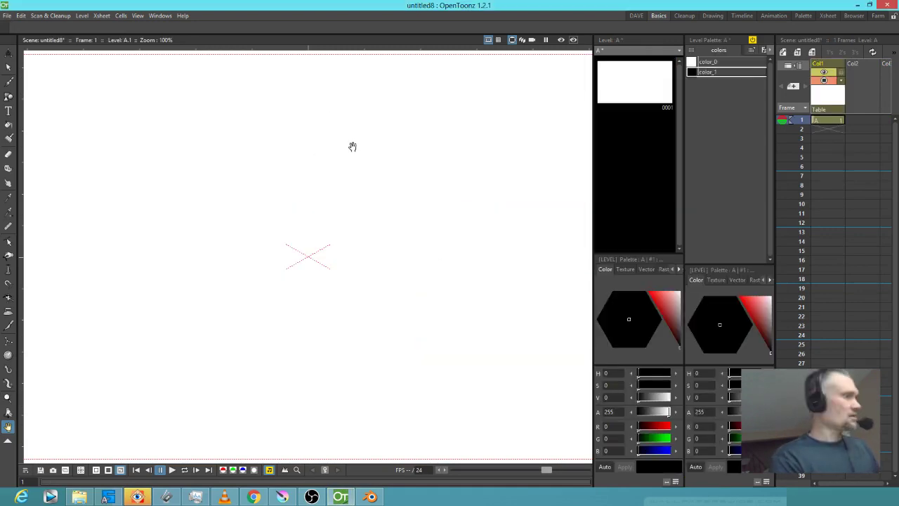
Brush a cartoon head profile with nose, mouth, jaw, ear and hair tuft on drawing 1 of level A.
{"action": "key", "text": "b"}
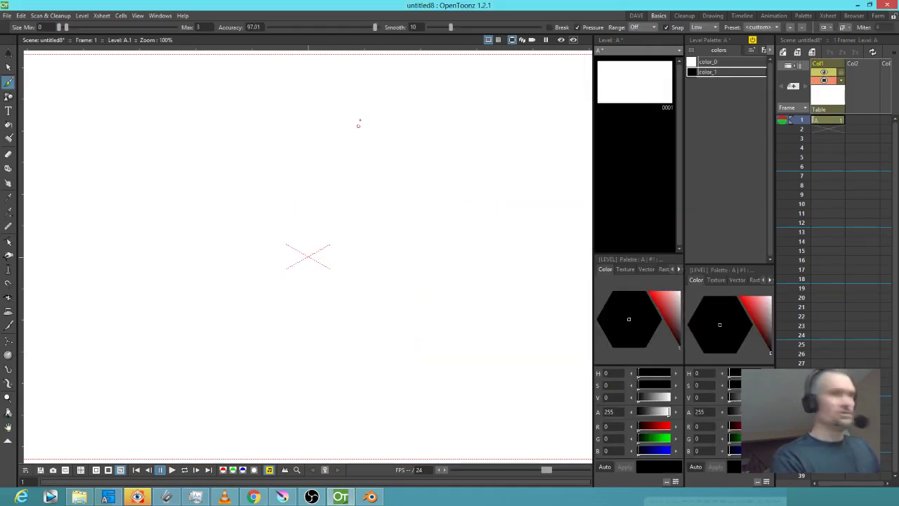
{"action": "mouse_move", "coordinate": [371, 106]}
{"action": "left_mouse_down"}
{"action": "mouse_move", "coordinate": [324, 100]}
{"action": "mouse_move", "coordinate": [190, 205]}
{"action": "mouse_move", "coordinate": [136, 293]}
{"action": "mouse_move", "coordinate": [154, 354]}
{"action": "mouse_move", "coordinate": [208, 301]}
{"action": "mouse_move", "coordinate": [217, 267]}
{"action": "mouse_move", "coordinate": [196, 280]}
{"action": "left_mouse_up"}
{"action": "mouse_move", "coordinate": [189, 316]}
{"action": "left_mouse_down"}
{"action": "mouse_move", "coordinate": [232, 348]}
{"action": "mouse_move", "coordinate": [287, 301]}
{"action": "mouse_move", "coordinate": [307, 300]}
{"action": "mouse_move", "coordinate": [214, 384]}
{"action": "mouse_move", "coordinate": [255, 437]}
{"action": "mouse_move", "coordinate": [288, 437]}
{"action": "mouse_move", "coordinate": [374, 357]}
{"action": "mouse_move", "coordinate": [420, 207]}
{"action": "left_mouse_up"}
{"action": "left_click_drag", "start_coordinate": [394, 163], "coordinate": [421, 209]}
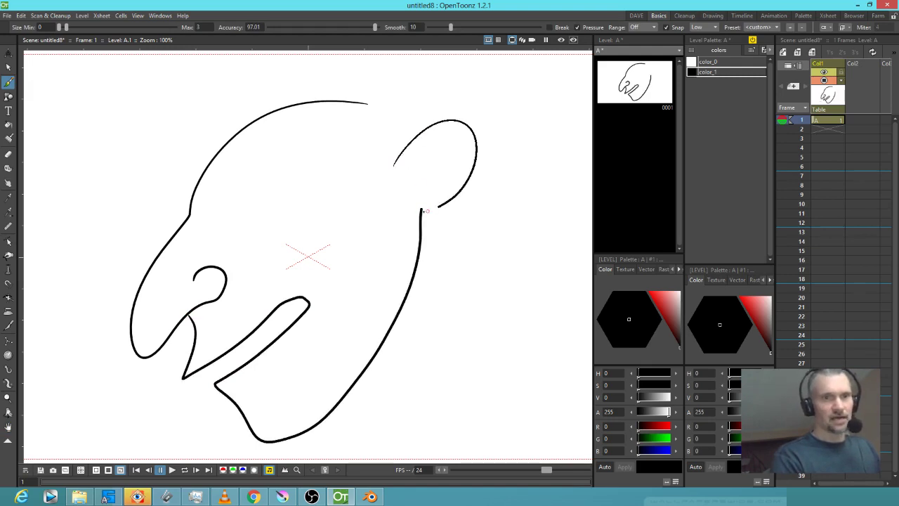
{"action": "left_click_drag", "start_coordinate": [446, 156], "coordinate": [413, 193]}
{"action": "left_click_drag", "start_coordinate": [425, 129], "coordinate": [408, 107]}
{"action": "left_click_drag", "start_coordinate": [358, 78], "coordinate": [359, 103]}
Duplicate drawing 1 of level A as drawing 2 and open the copy for editing.
{"action": "left_click", "coordinate": [643, 88]}
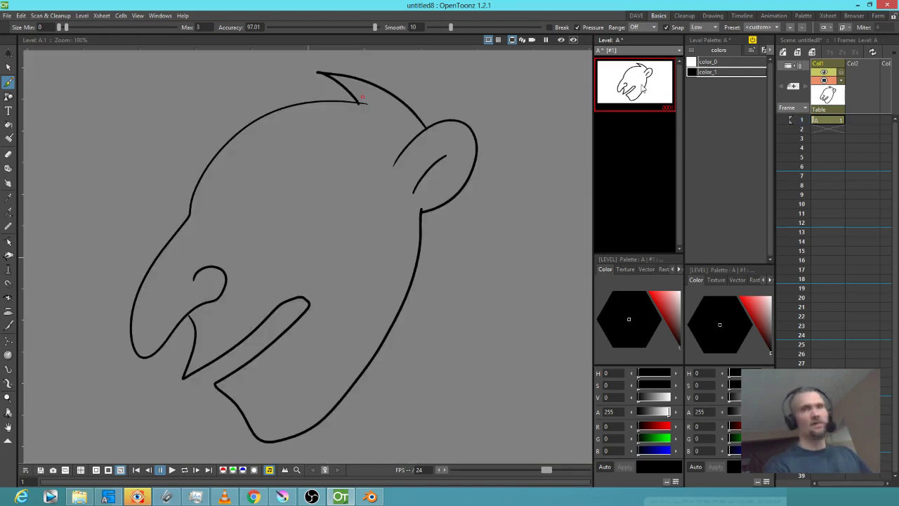
{"action": "key", "text": "d"}
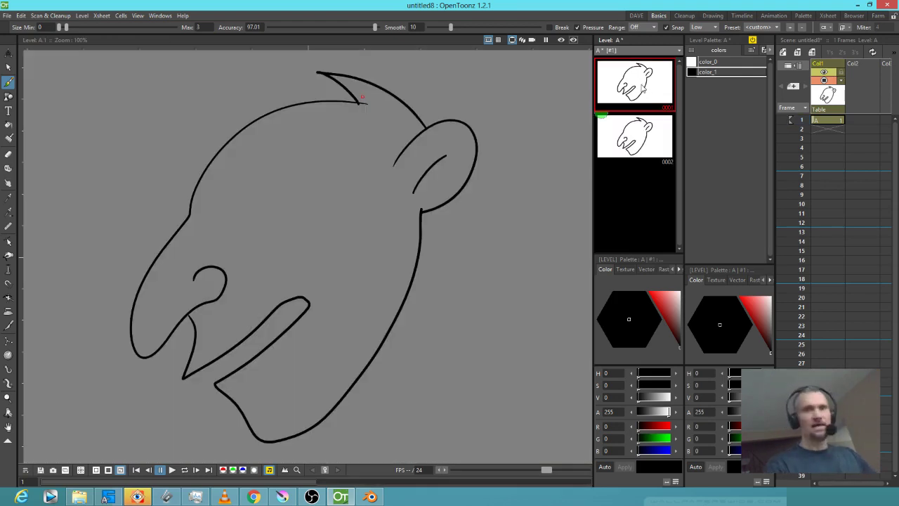
{"action": "left_click", "coordinate": [643, 139]}
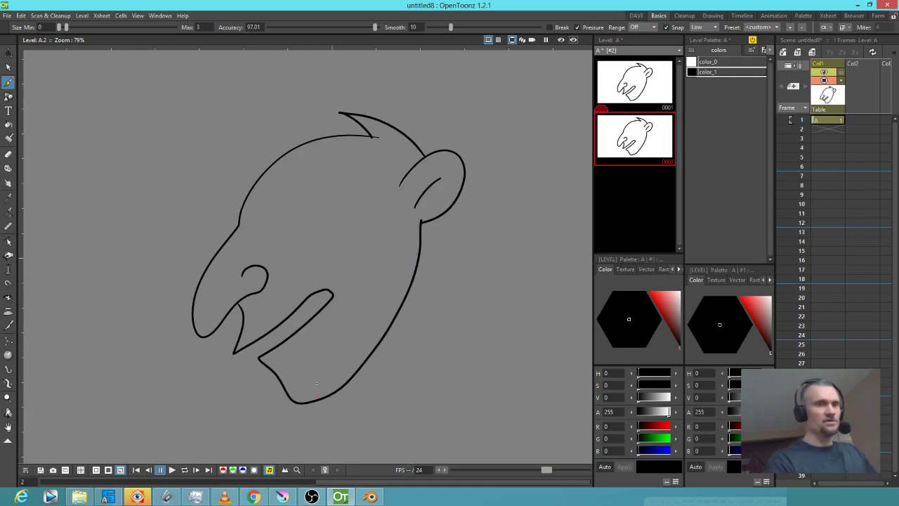
Select the jaw stroke in drawing 2 with the Control Point Editor and move its chin and rear jaw points downward and backward.
{"action": "key", "text": "c"}
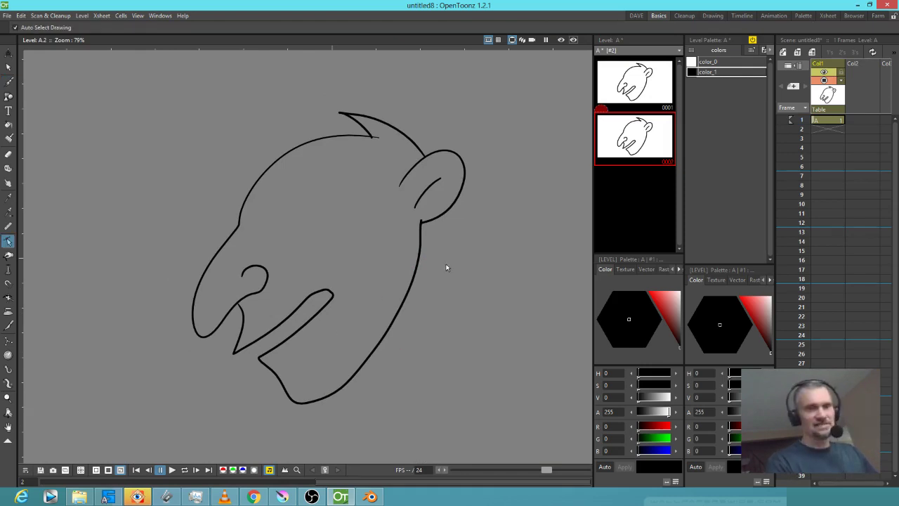
{"action": "left_click", "coordinate": [342, 384]}
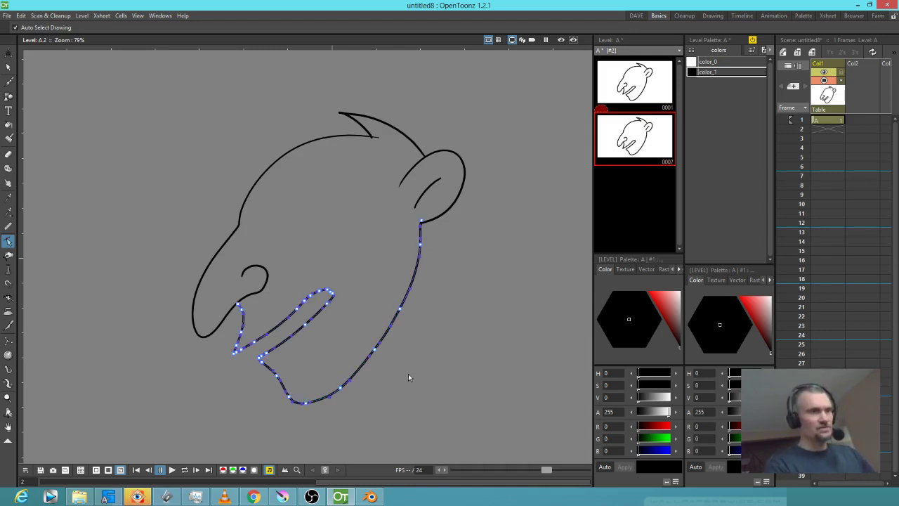
{"action": "mouse_move", "coordinate": [468, 350]}
{"action": "left_mouse_down"}
{"action": "mouse_move", "coordinate": [458, 313]}
{"action": "mouse_move", "coordinate": [417, 301]}
{"action": "mouse_move", "coordinate": [356, 305]}
{"action": "left_mouse_up"}
{"action": "mouse_move", "coordinate": [431, 406]}
{"action": "left_mouse_down"}
{"action": "mouse_move", "coordinate": [290, 363]}
{"action": "mouse_move", "coordinate": [271, 368]}
{"action": "left_mouse_up"}
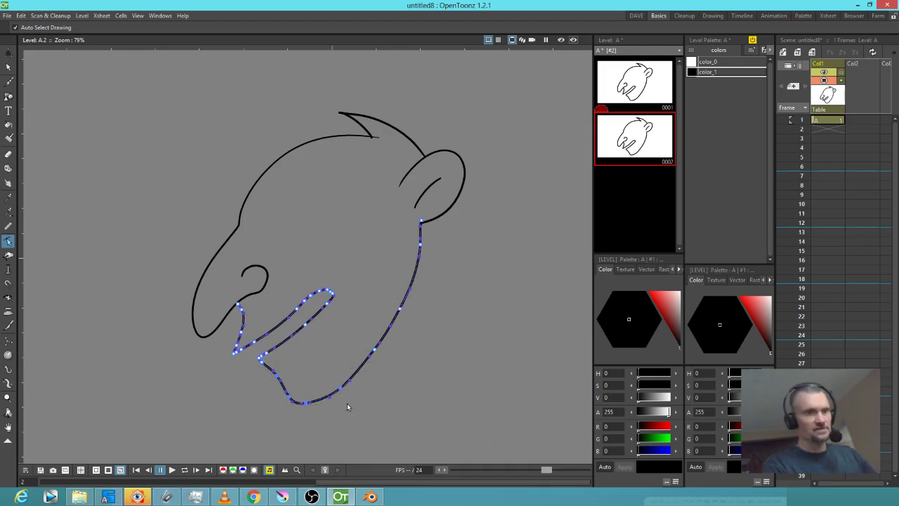
{"action": "mouse_move", "coordinate": [342, 393]}
{"action": "left_mouse_down"}
{"action": "mouse_move", "coordinate": [373, 354]}
{"action": "mouse_move", "coordinate": [415, 366]}
{"action": "left_mouse_up"}
{"action": "left_click_drag", "start_coordinate": [402, 311], "coordinate": [443, 299]}
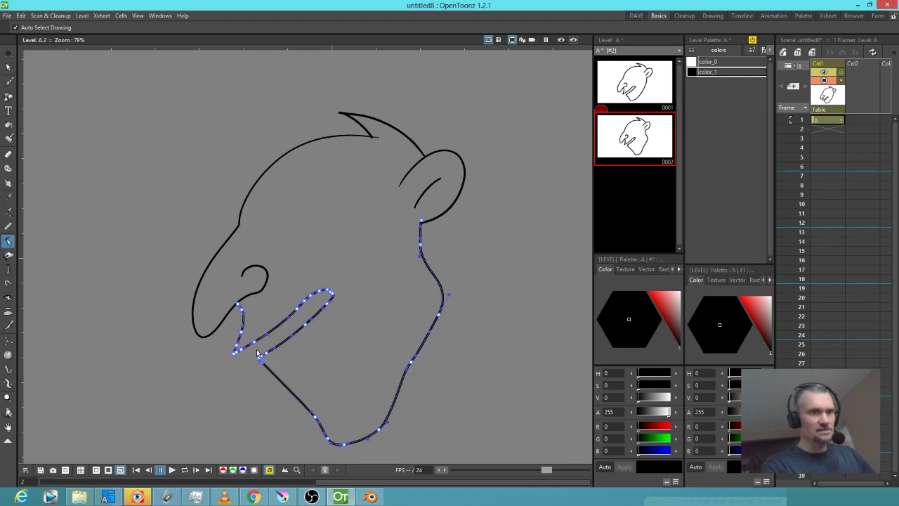
Move the lower lip and inner mouth corner control points down and back so the mouth opens wide.
{"action": "left_click_drag", "start_coordinate": [260, 365], "coordinate": [283, 376]}
{"action": "left_click_drag", "start_coordinate": [303, 319], "coordinate": [321, 334]}
{"action": "left_click_drag", "start_coordinate": [323, 302], "coordinate": [342, 316]}
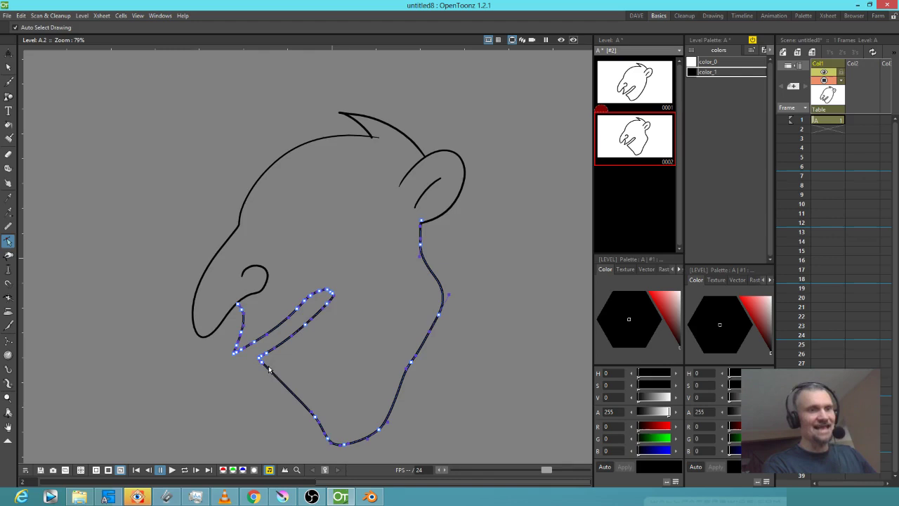
{"action": "left_click_drag", "start_coordinate": [288, 372], "coordinate": [252, 349]}
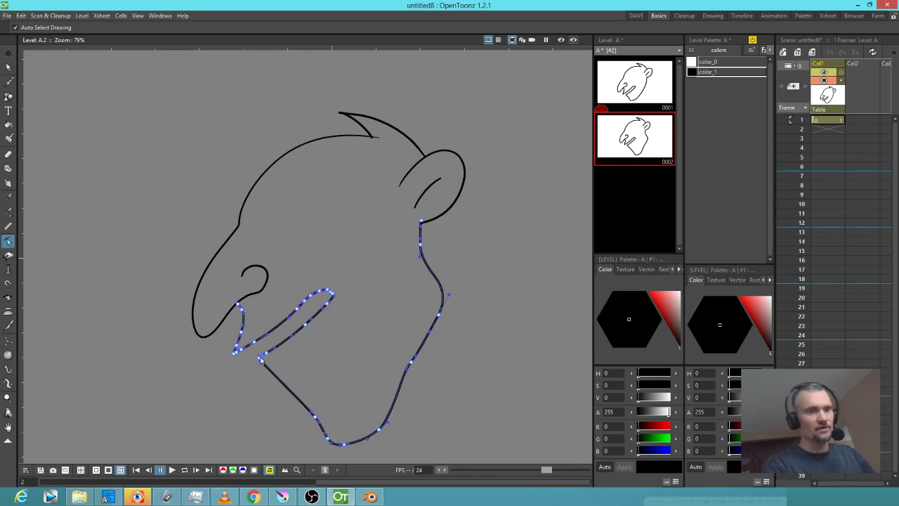
{"action": "left_click_drag", "start_coordinate": [296, 373], "coordinate": [283, 401]}
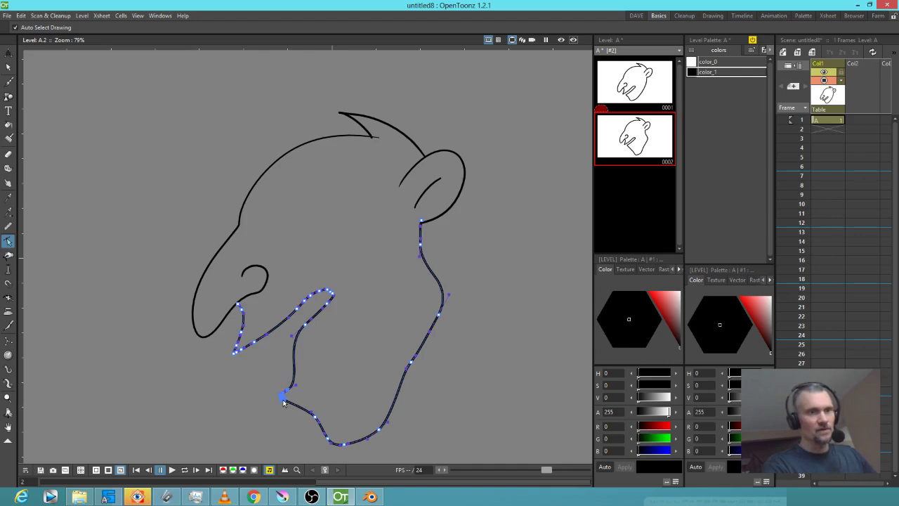
{"action": "left_click_drag", "start_coordinate": [305, 325], "coordinate": [364, 321]}
{"action": "key", "text": "ctrl+z"}
{"action": "left_click", "coordinate": [305, 325]}
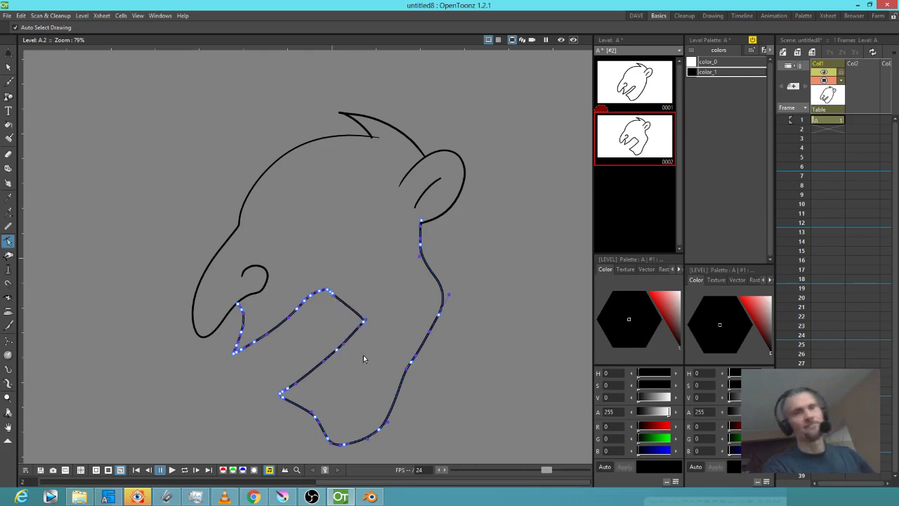
{"action": "left_click", "coordinate": [381, 321]}
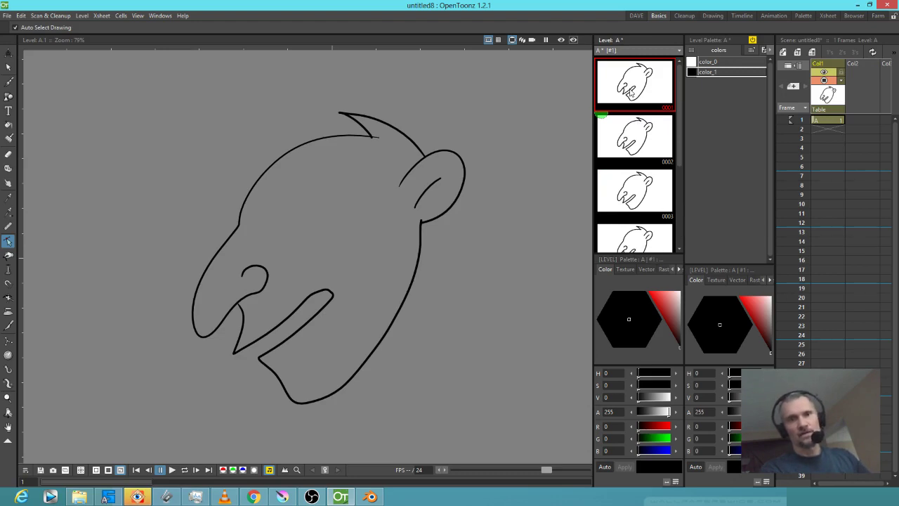
Select drawings 1 to 5 of level A and inbetween them with Linear interpolation.
{"action": "scroll", "coordinate": [646, 161], "scroll_direction": "down", "scroll_amount": 2}
{"action": "left_click", "coordinate": [630, 180], "text": "shift"}
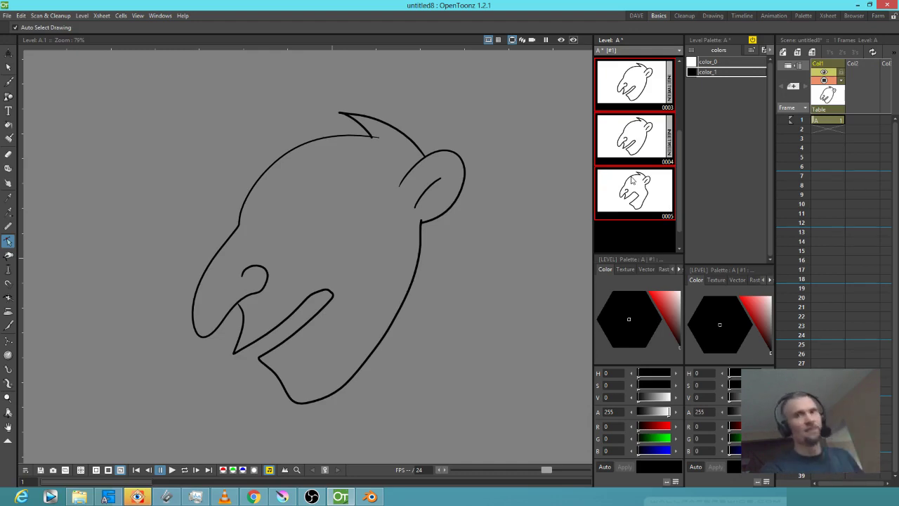
{"action": "left_click", "coordinate": [670, 136]}
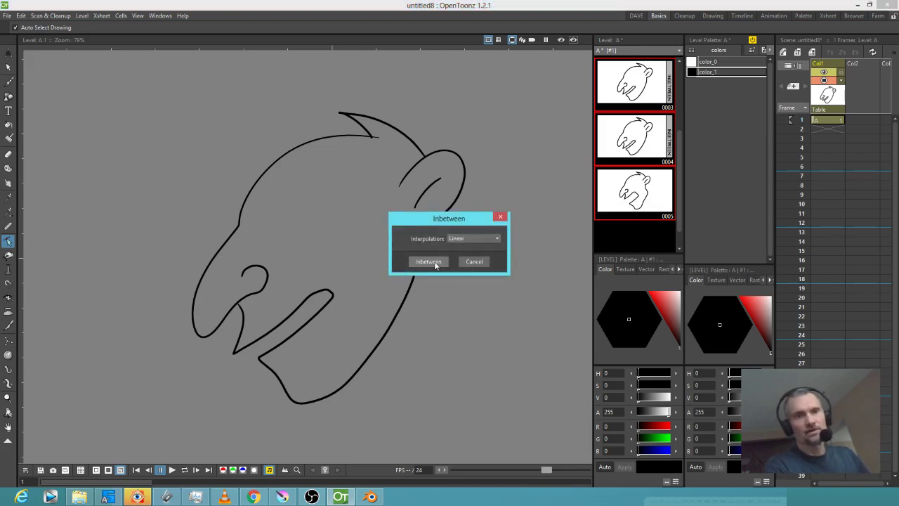
{"action": "left_click", "coordinate": [428, 262]}
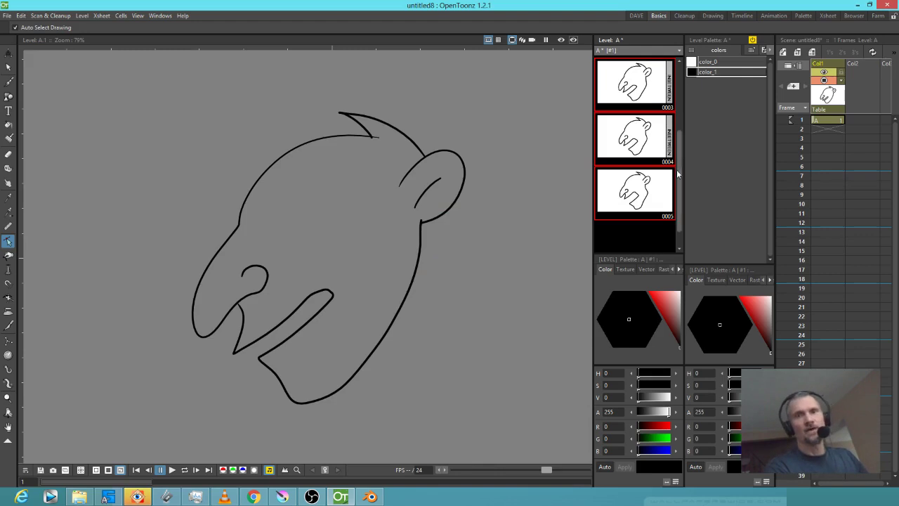
{"action": "left_click", "coordinate": [650, 79]}
{"action": "scroll", "coordinate": [650, 79], "scroll_direction": "up", "scroll_amount": 3}
{"action": "left_click", "coordinate": [648, 80]}
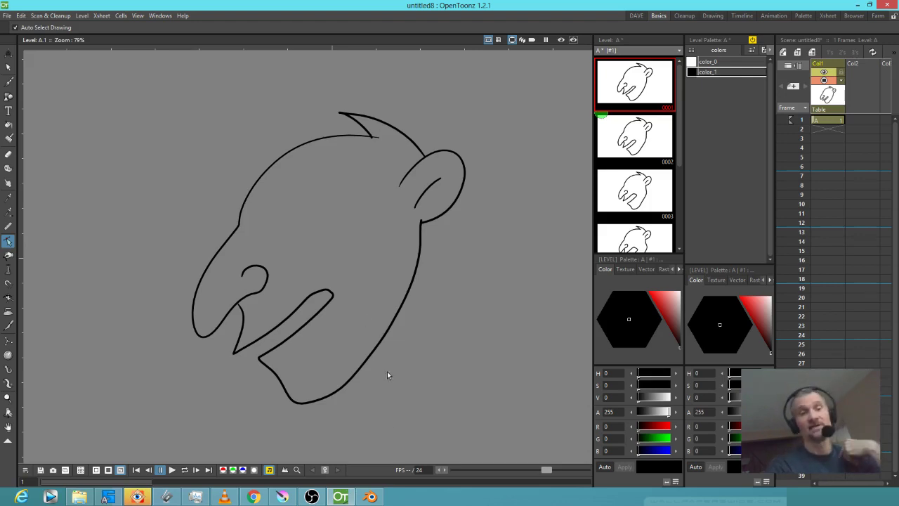
Switch to Blender, scrub from frame 0 to 5 and delete the interpolated keyframes between the closed and open jaw poses.
{"action": "left_click", "coordinate": [371, 497]}
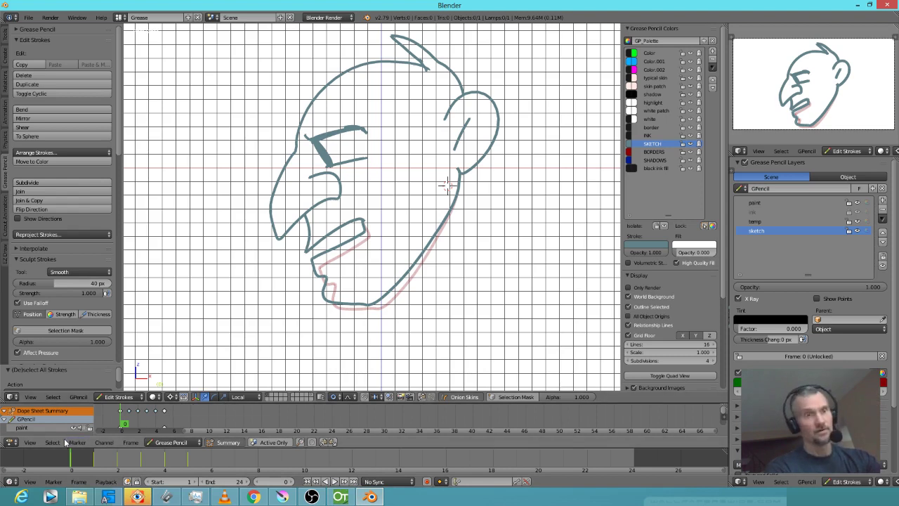
{"action": "left_click_drag", "start_coordinate": [125, 425], "coordinate": [161, 432]}
{"action": "mouse_move", "coordinate": [167, 433]}
{"action": "left_mouse_down"}
{"action": "mouse_move", "coordinate": [138, 426]}
{"action": "mouse_move", "coordinate": [180, 430]}
{"action": "mouse_move", "coordinate": [149, 426]}
{"action": "mouse_move", "coordinate": [168, 428]}
{"action": "left_mouse_up"}
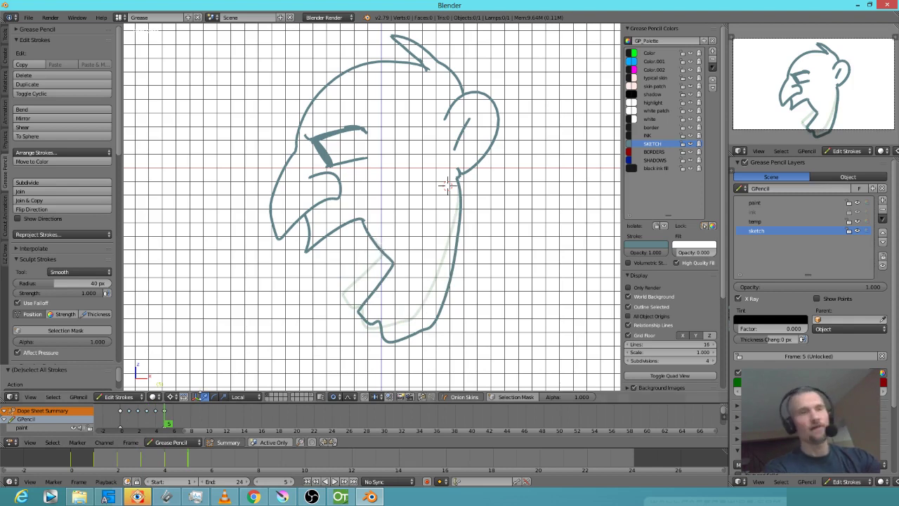
{"action": "key", "text": "x"}
{"action": "left_click", "coordinate": [151, 421]}
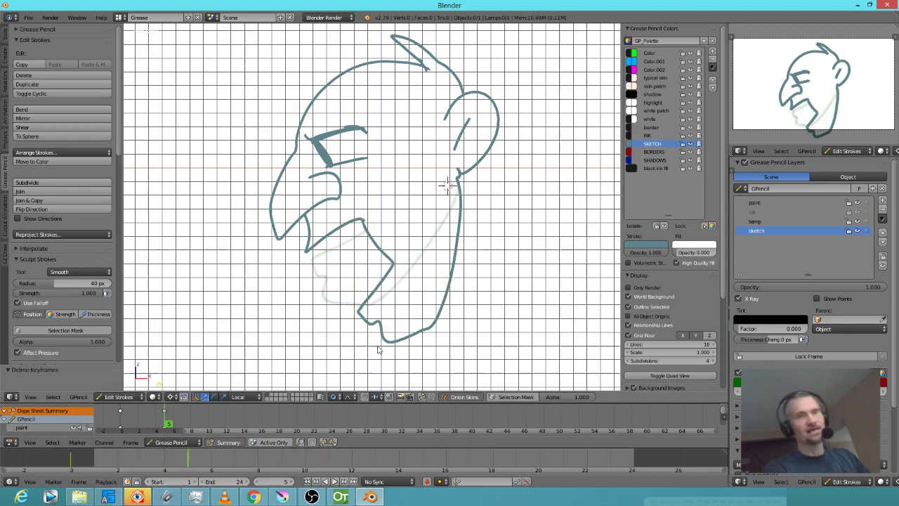
At frame 3, select the lower jaw, rotate it slightly and move the resulting keyframe to frame 1.
{"action": "left_click_drag", "start_coordinate": [169, 423], "coordinate": [144, 423]}
{"action": "mouse_move", "coordinate": [486, 208]}
{"action": "left_mouse_down"}
{"action": "mouse_move", "coordinate": [435, 193]}
{"action": "mouse_move", "coordinate": [338, 242]}
{"action": "mouse_move", "coordinate": [301, 307]}
{"action": "mouse_move", "coordinate": [354, 353]}
{"action": "left_mouse_up"}
{"action": "key", "text": "r"}
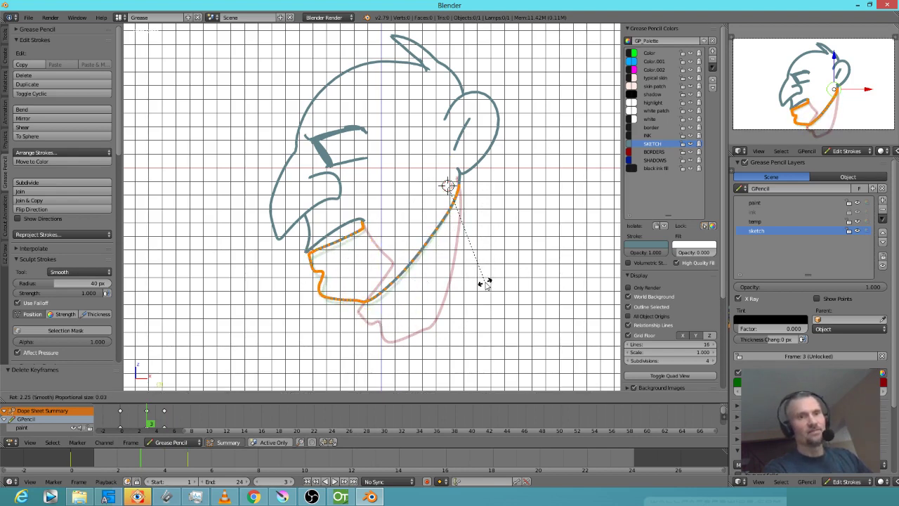
{"action": "left_click", "coordinate": [485, 283]}
{"action": "key", "text": "g"}
{"action": "left_click", "coordinate": [132, 415]}
Rotate the lower jaw nearly open at frame 3 and slightly further at frame 4, and deselect the strokes.
{"action": "mouse_move", "coordinate": [151, 424]}
{"action": "left_mouse_down"}
{"action": "mouse_move", "coordinate": [137, 425]}
{"action": "mouse_move", "coordinate": [150, 425]}
{"action": "left_mouse_up"}
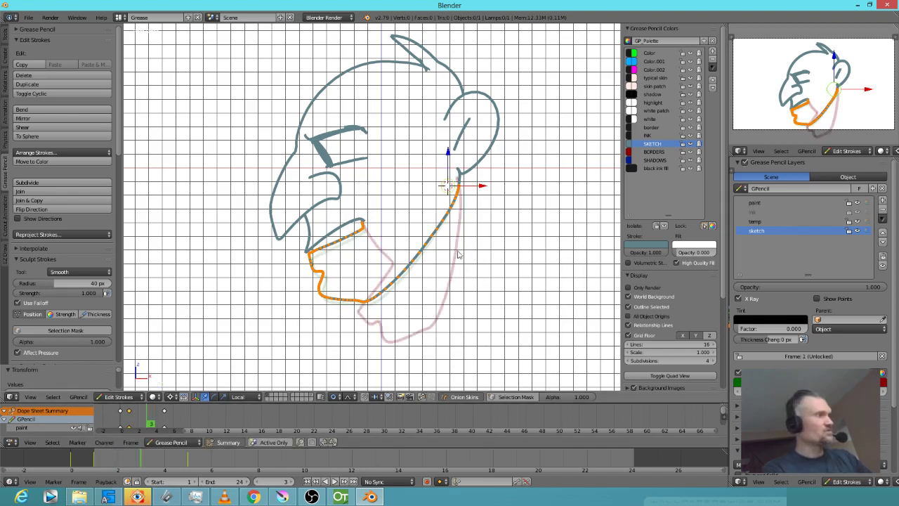
{"action": "key", "text": "r"}
{"action": "left_click", "coordinate": [487, 258]}
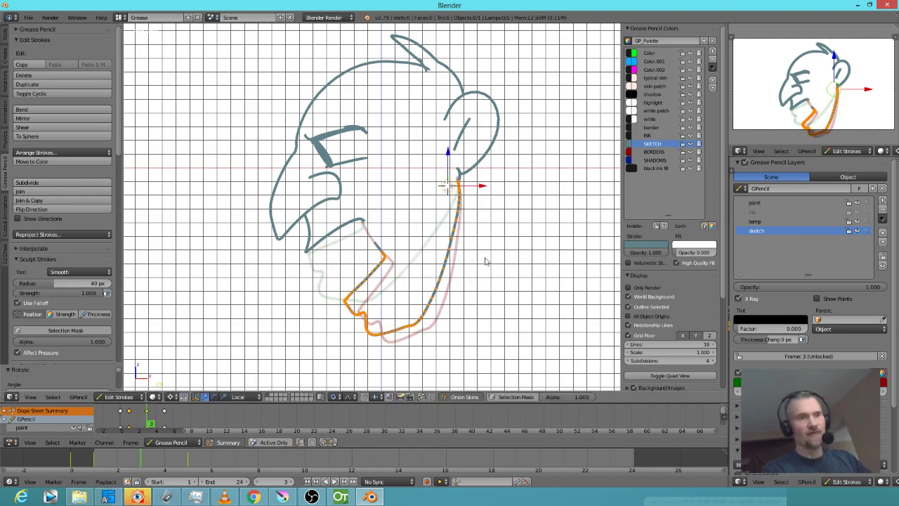
{"action": "key", "text": "Right"}
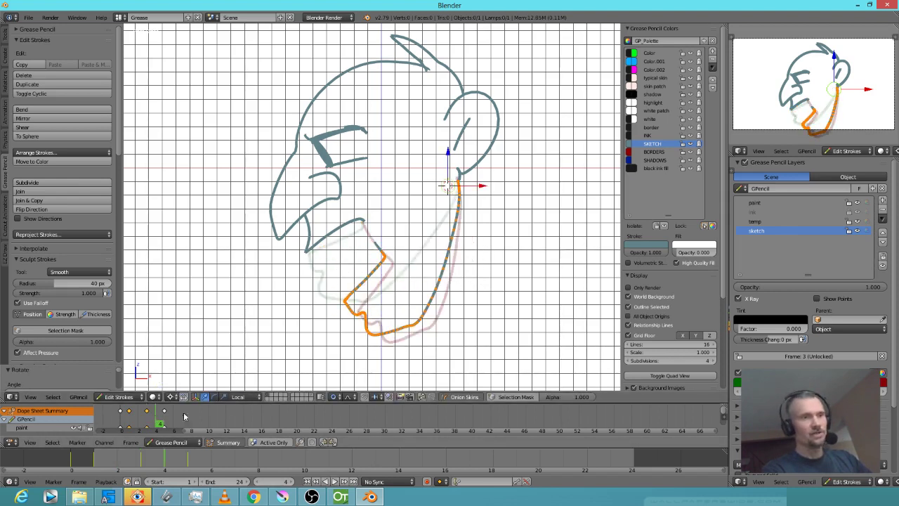
{"action": "key", "text": "r"}
{"action": "left_click", "coordinate": [503, 280]}
{"action": "key", "text": "a"}
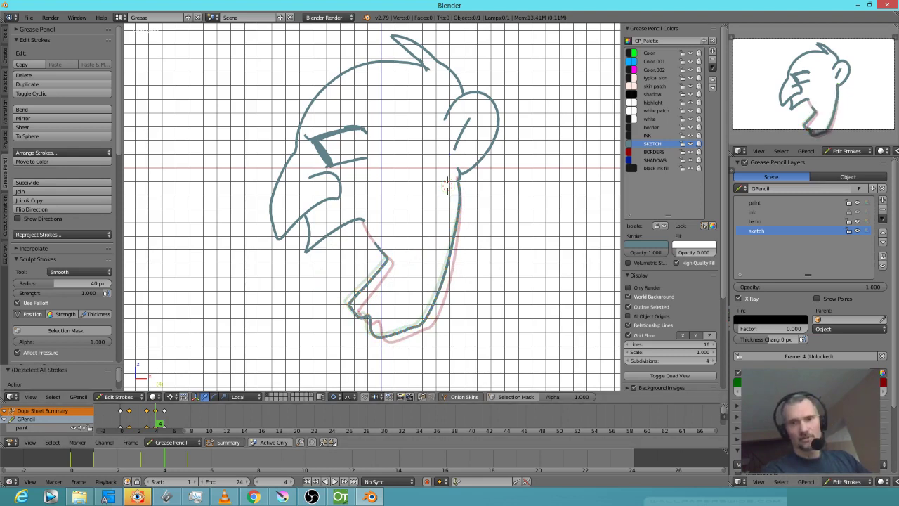
Turn off onion skinning, play the jaw animation and scrub through its opening frames.
{"action": "left_click", "coordinate": [739, 373]}
{"action": "key", "text": "alt+a"}
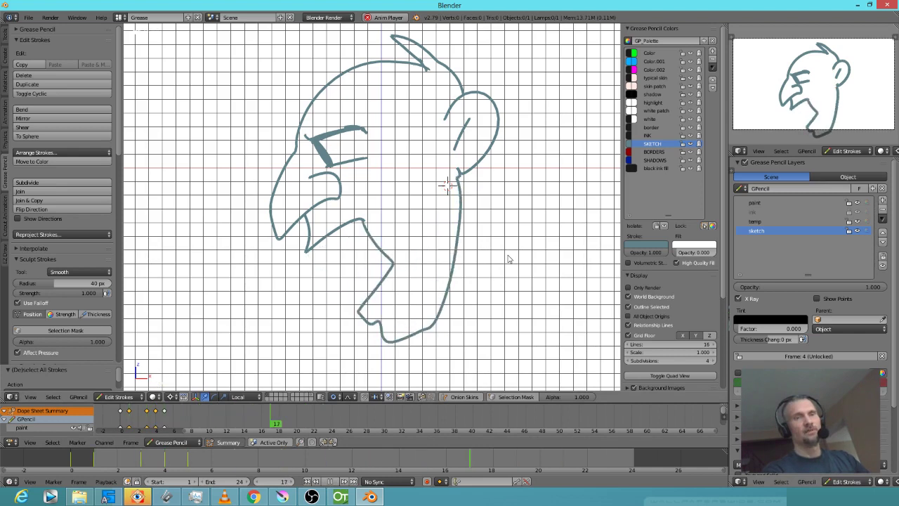
{"action": "key", "text": "Escape"}
{"action": "right_click", "coordinate": [377, 245]}
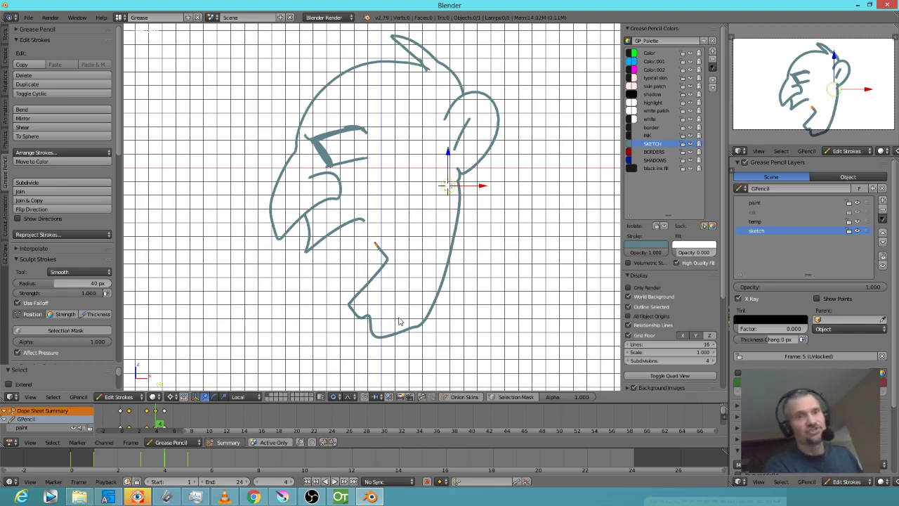
{"action": "key", "text": "alt+a"}
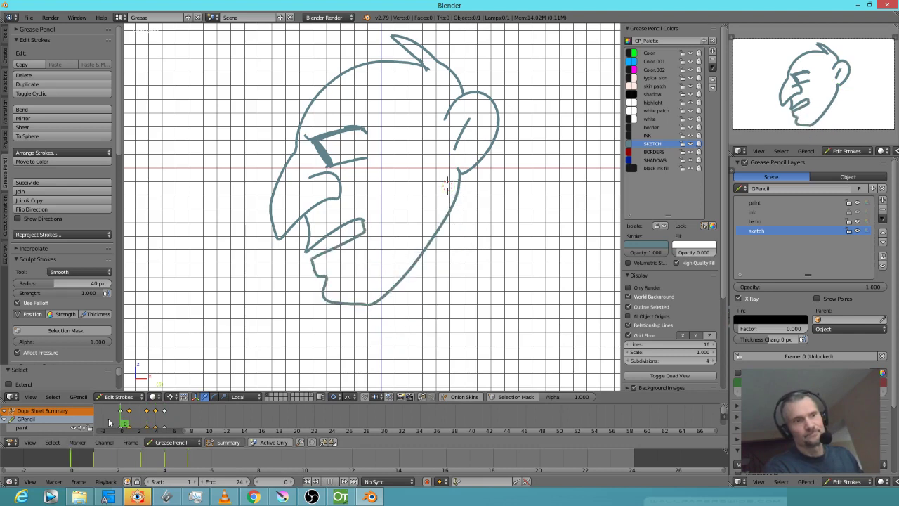
{"action": "left_click_drag", "start_coordinate": [187, 426], "coordinate": [165, 423]}
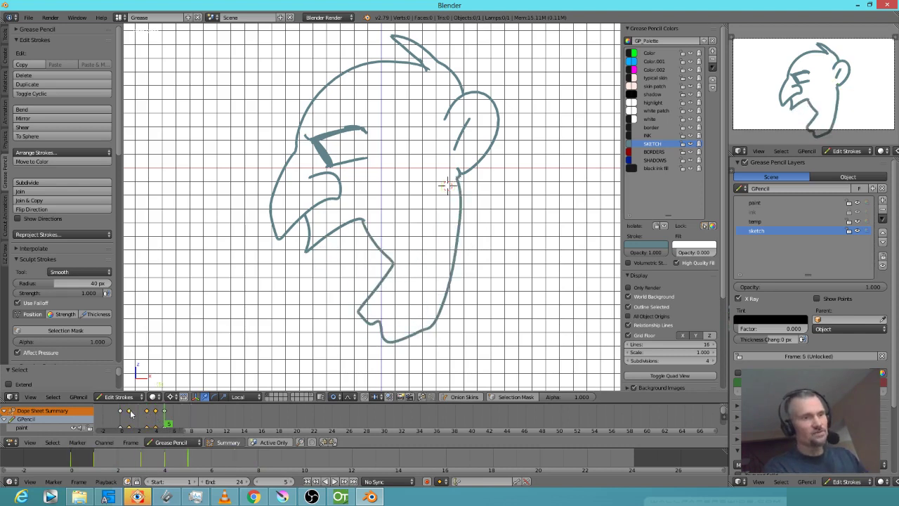
Delete the manually posed in-between keyframes and scrub the timeline to frame 10.
{"action": "key", "text": "x"}
{"action": "left_click", "coordinate": [144, 417]}
{"action": "mouse_move", "coordinate": [163, 423]}
{"action": "left_mouse_down"}
{"action": "mouse_move", "coordinate": [141, 421]}
{"action": "mouse_move", "coordinate": [213, 426]}
{"action": "mouse_move", "coordinate": [137, 422]}
{"action": "mouse_move", "coordinate": [209, 429]}
{"action": "left_mouse_up"}
{"action": "scroll", "coordinate": [442, 259], "scroll_direction": "down", "scroll_amount": 3}
{"action": "scroll", "coordinate": [438, 264], "scroll_direction": "up", "scroll_amount": 3}
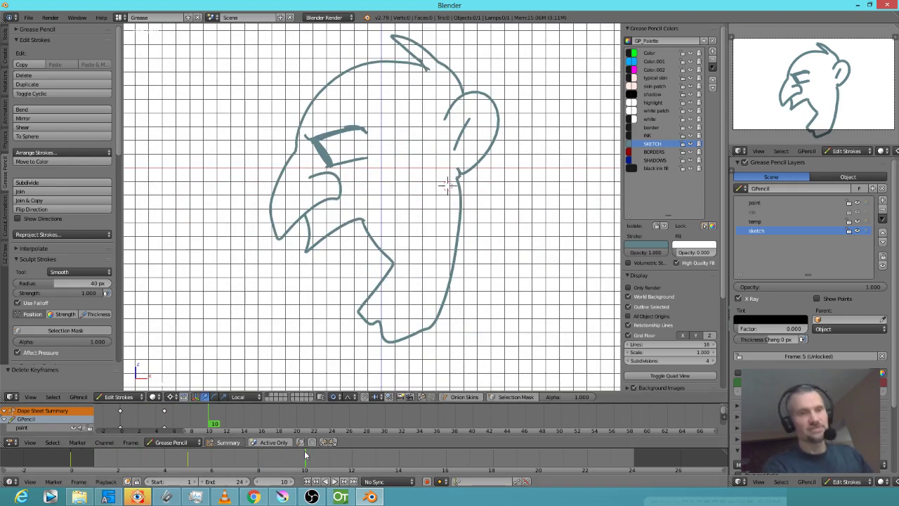
Switch to OpenToonz, select all five drawings of level A and insert them in column 1 of the Xsheet from frame 2.
{"action": "left_click", "coordinate": [369, 497]}
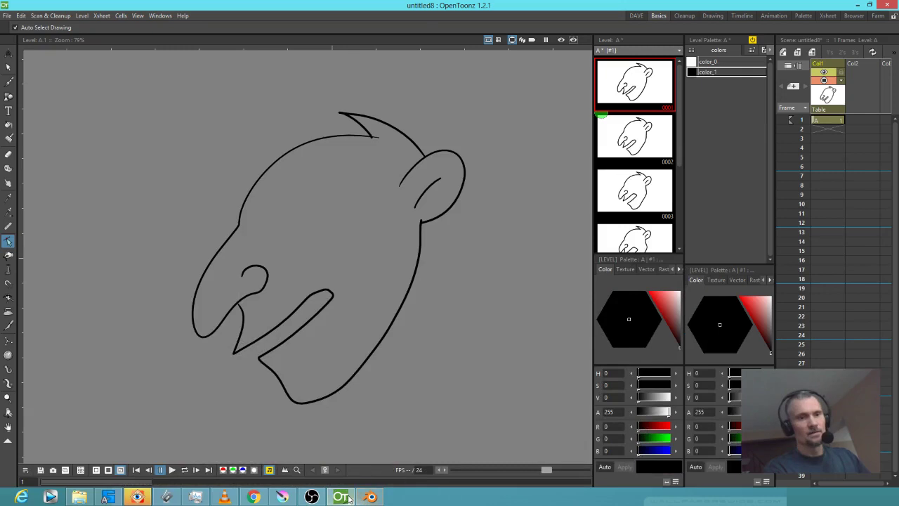
{"action": "left_click", "coordinate": [349, 497]}
{"action": "left_click", "coordinate": [351, 497]}
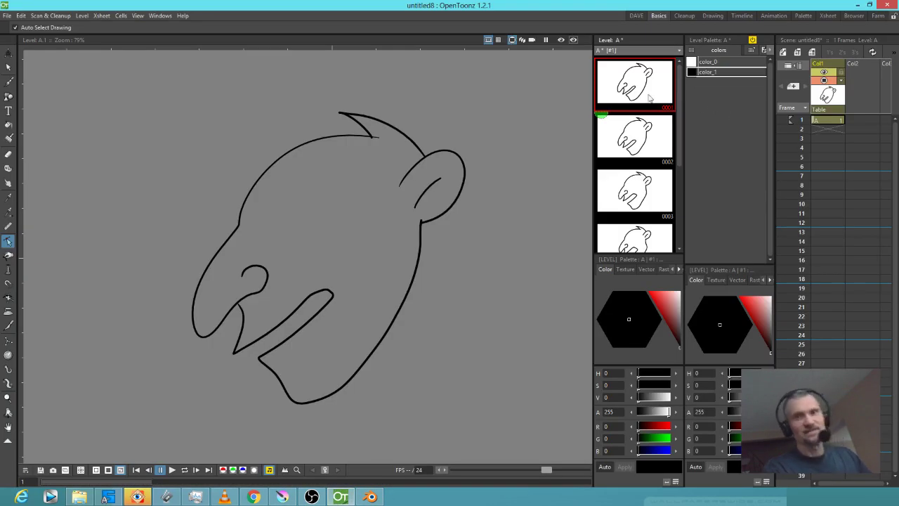
{"action": "scroll", "coordinate": [651, 174], "scroll_direction": "down", "scroll_amount": 2}
{"action": "left_click", "coordinate": [643, 189], "text": "shift"}
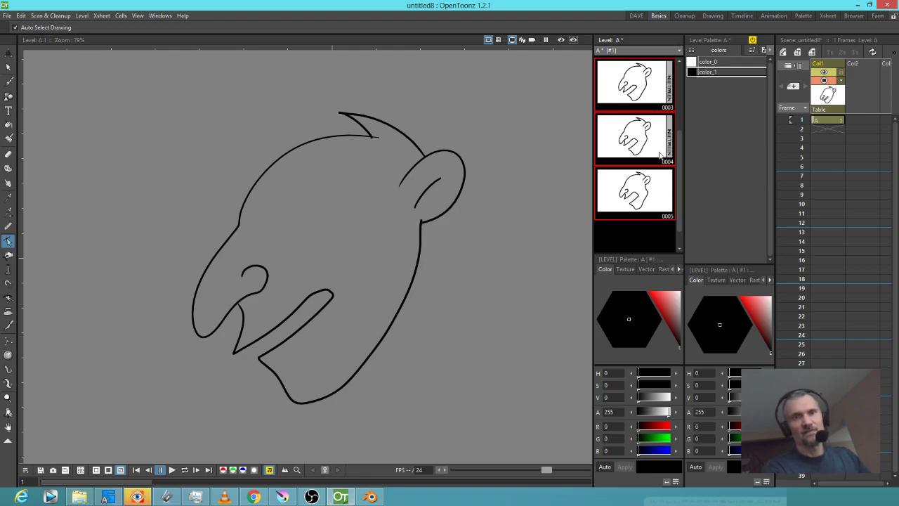
{"action": "scroll", "coordinate": [679, 193], "scroll_direction": "up", "scroll_amount": 2}
{"action": "left_click_drag", "start_coordinate": [631, 73], "coordinate": [818, 134]}
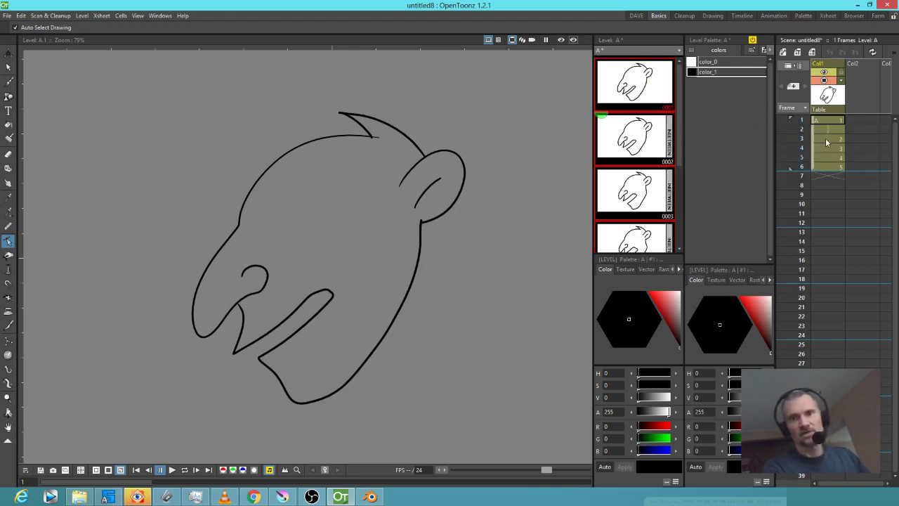
Adjust the Xsheet exposures so drawings 2 and 3 last one frame each and drawing 4 lasts three frames.
{"action": "left_click", "coordinate": [826, 142]}
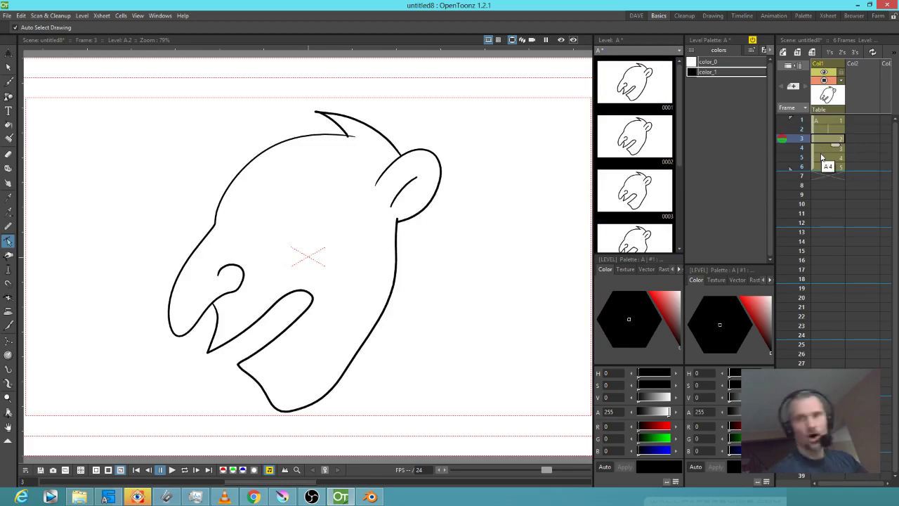
{"action": "key", "text": "apostrophe"}
{"action": "key", "text": "Down"}
{"action": "key", "text": "Down"}
{"action": "key", "text": "Down"}
{"action": "key", "text": "apostrophe"}
{"action": "key", "text": "apostrophe"}
{"action": "key", "text": "Down"}
{"action": "key", "text": "Down"}
{"action": "key", "text": "Up"}
{"action": "key", "text": "Up"}
{"action": "key", "text": "Up"}
{"action": "key", "text": "Up"}
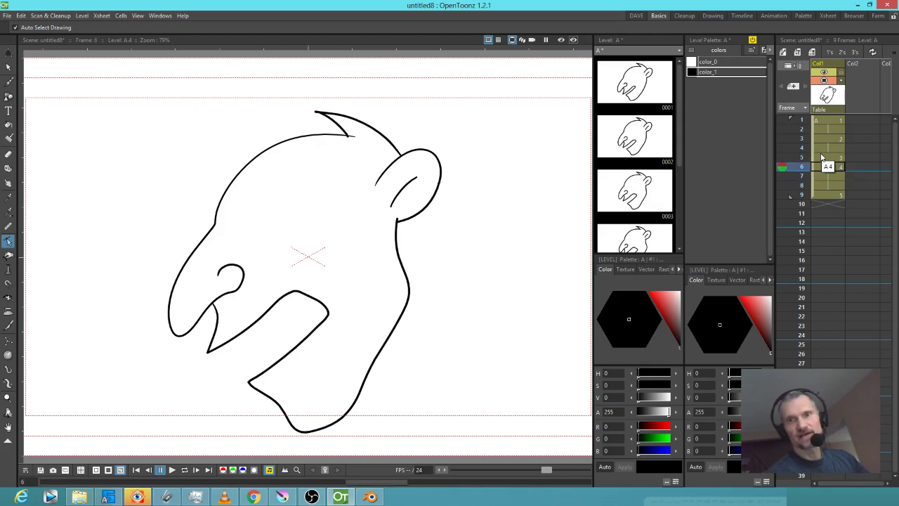
{"action": "key", "text": "Up"}
{"action": "key", "text": "Up"}
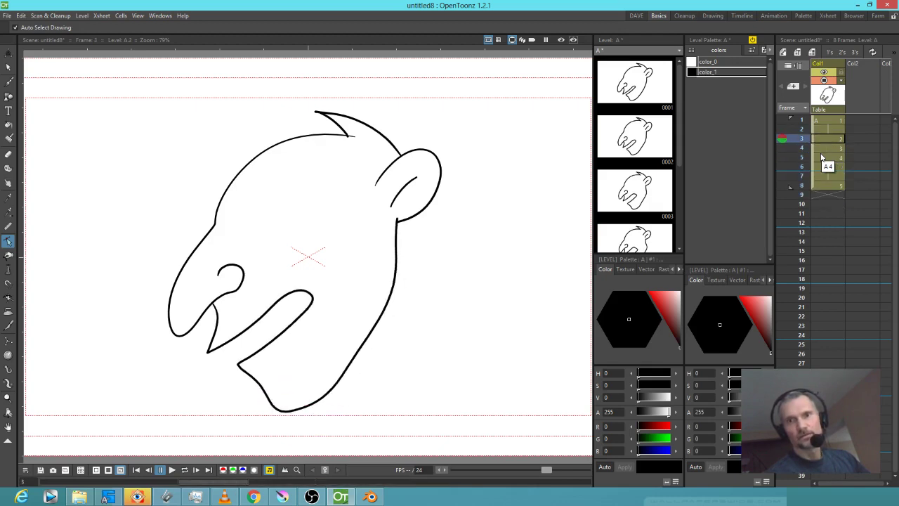
Extend the hold of drawing 1 through frame 8 and play the animation in a loop.
{"action": "key", "text": "apostrophe"}
{"action": "key", "text": "apostrophe"}
{"action": "key", "text": "apostrophe"}
{"action": "key", "text": "apostrophe"}
{"action": "key", "text": "apostrophe"}
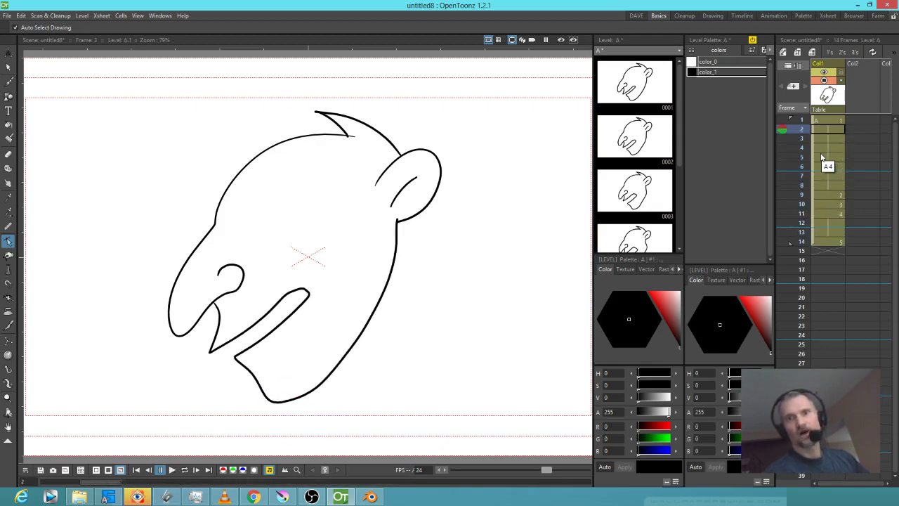
{"action": "key", "text": "l"}
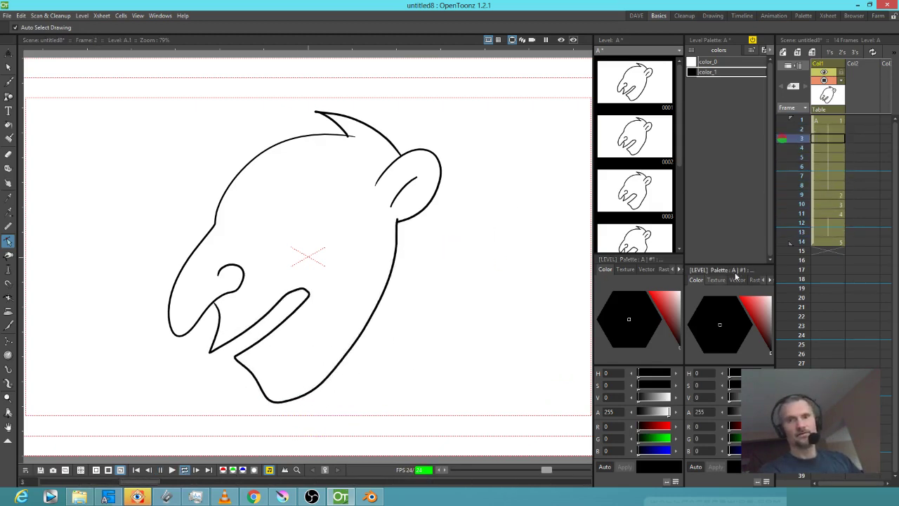
Extend the hold of drawing 5 from frame 14 through frame 24 and replay the loop.
{"action": "left_click", "coordinate": [835, 243]}
{"action": "key", "text": "apostrophe"}
{"action": "key", "text": "apostrophe"}
{"action": "key", "text": "apostrophe"}
{"action": "key", "text": "apostrophe"}
{"action": "key", "text": "apostrophe"}
{"action": "key", "text": "apostrophe"}
{"action": "key", "text": "apostrophe"}
{"action": "key", "text": "apostrophe"}
{"action": "key", "text": "apostrophe"}
{"action": "key", "text": "apostrophe"}
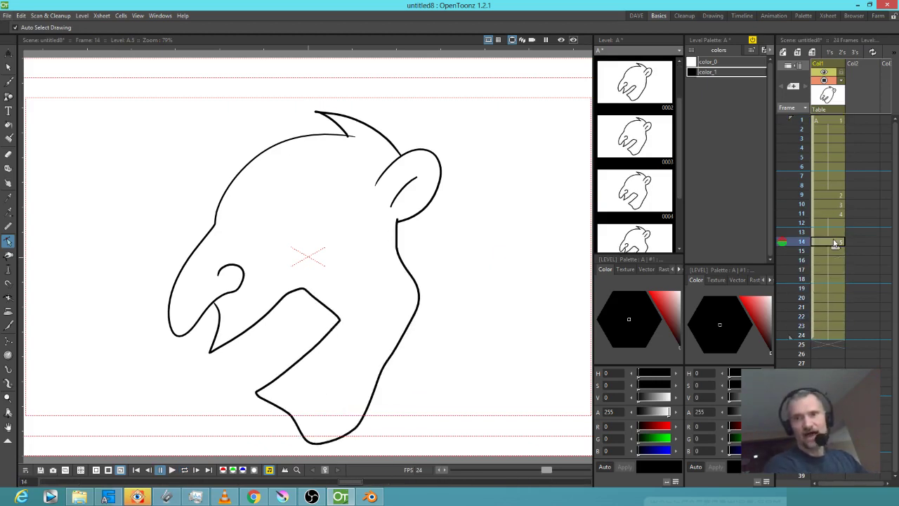
{"action": "key", "text": "l"}
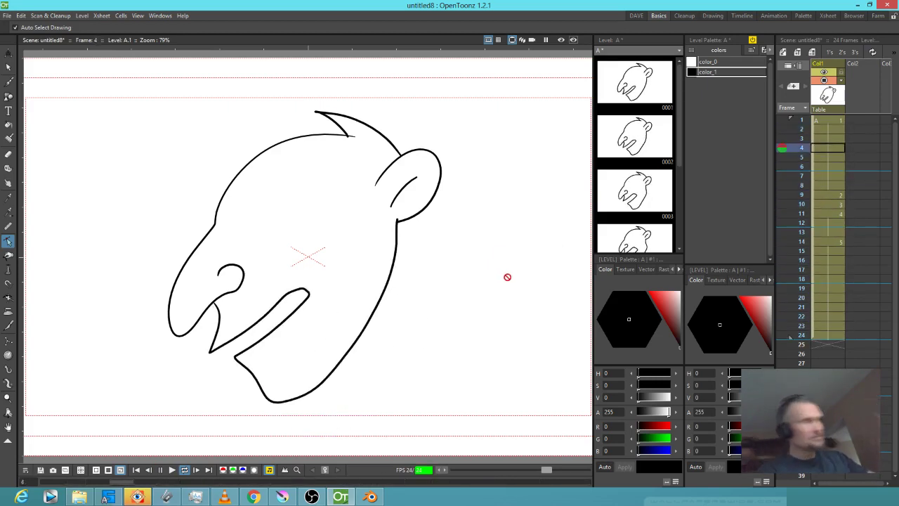
Stop the playback and open the recent scene "the battle back half.tnz", discarding all changes to the current scene and level.
{"action": "key", "text": "l"}
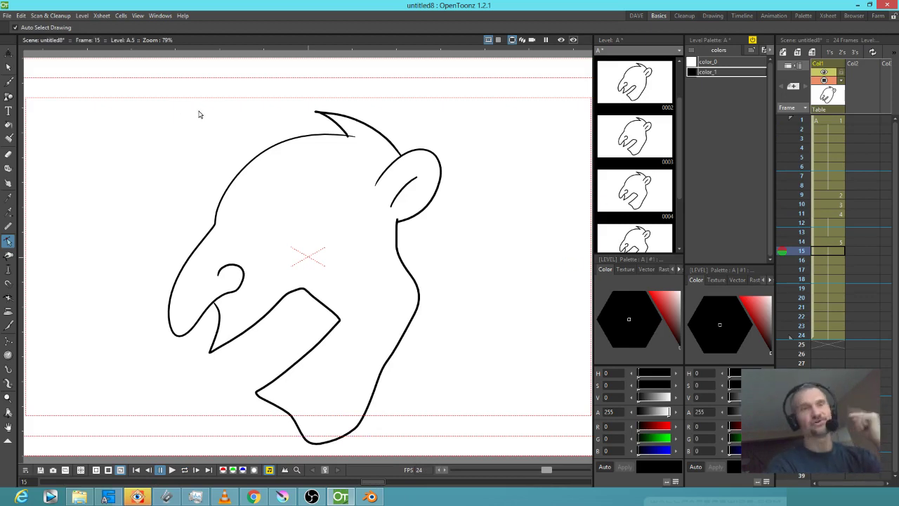
{"action": "left_click", "coordinate": [8, 16]}
{"action": "mouse_move", "coordinate": [36, 77]}
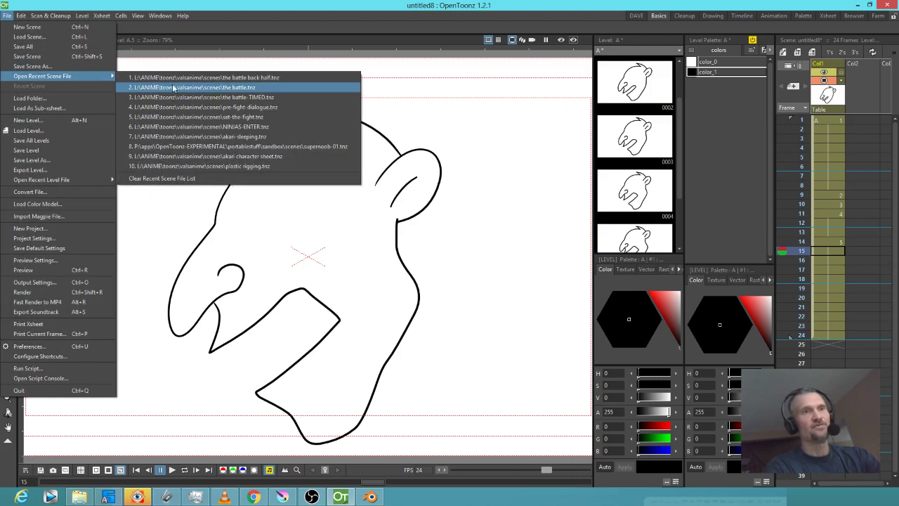
{"action": "left_click", "coordinate": [200, 81]}
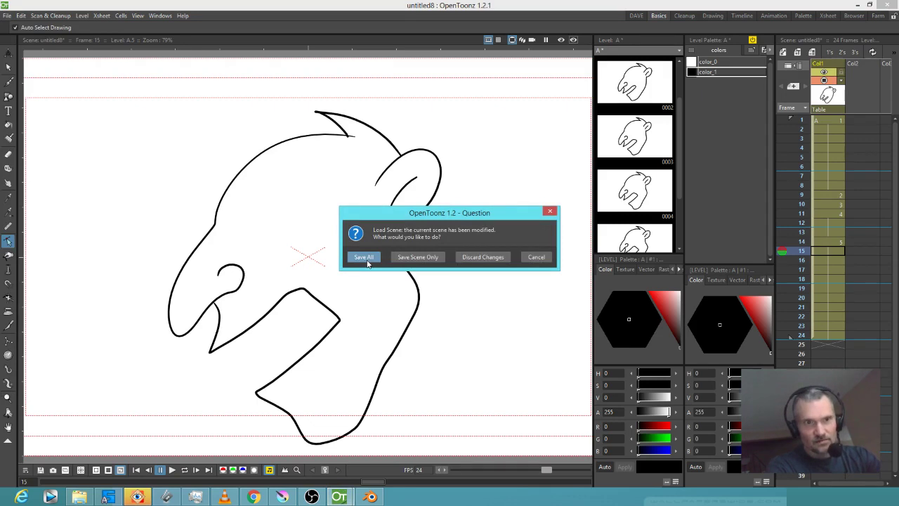
{"action": "left_click", "coordinate": [469, 258]}
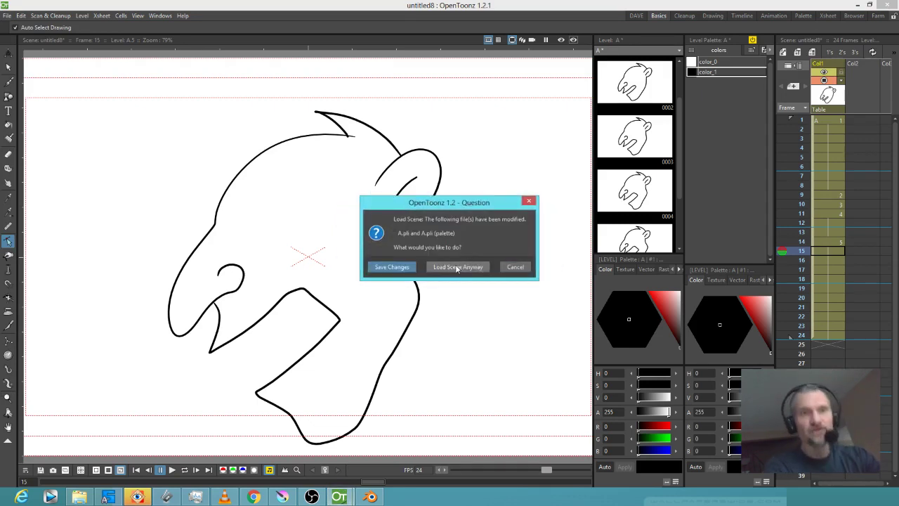
{"action": "left_click", "coordinate": [456, 267]}
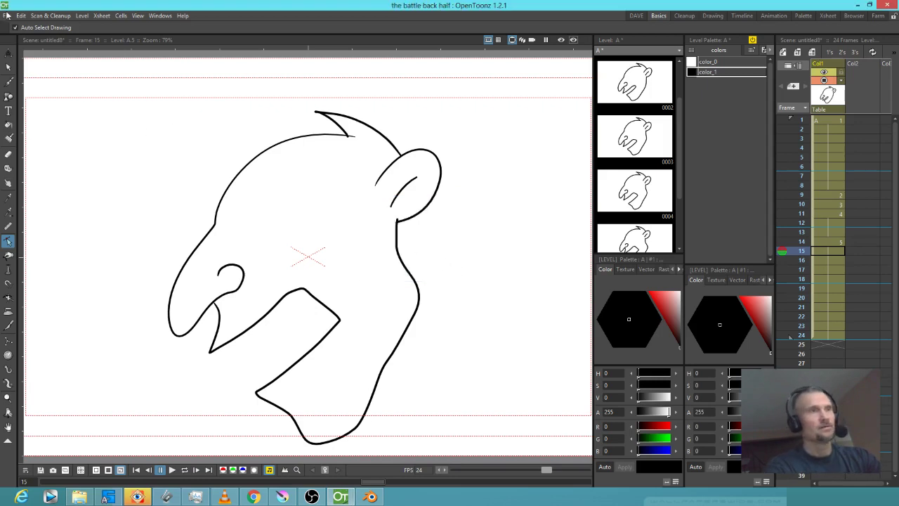
{"action": "left_click", "coordinate": [8, 16]}
{"action": "left_click", "coordinate": [227, 10]}
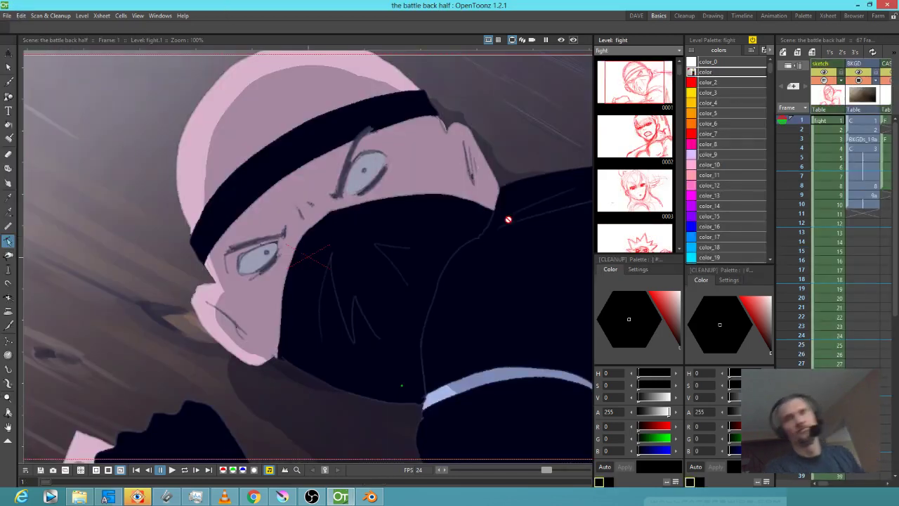
Examine the coloured fight drawings at frames 5, 9, 10 and 11, looking closely at the shot on frame 10.
{"action": "scroll", "coordinate": [397, 229], "scroll_direction": "down", "scroll_amount": 8}
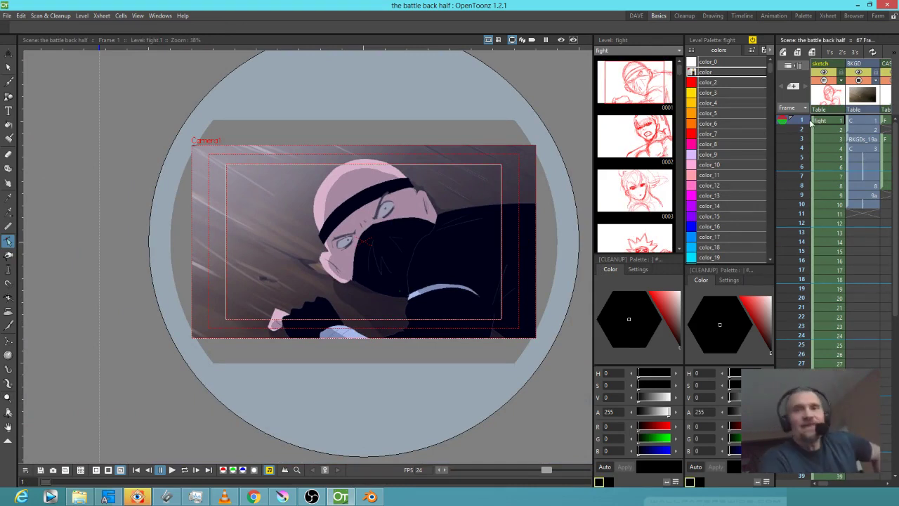
{"action": "left_click", "coordinate": [801, 157]}
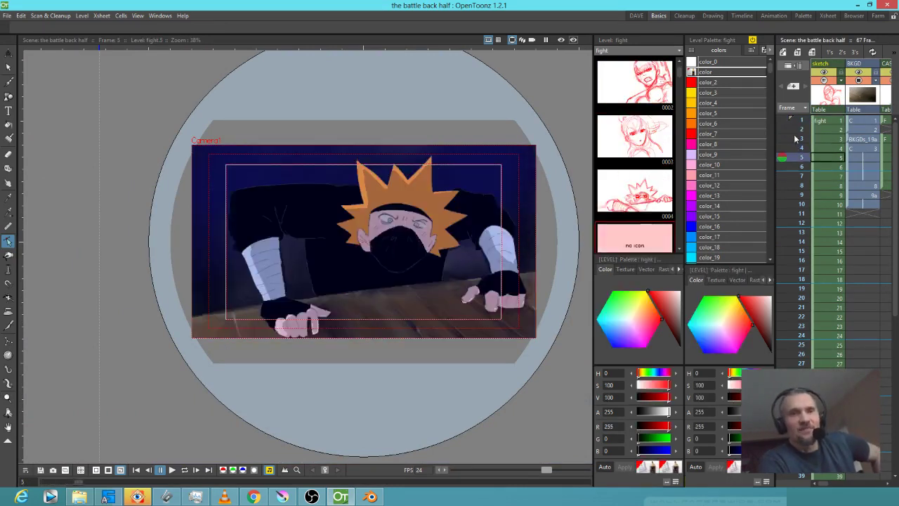
{"action": "left_click", "coordinate": [800, 205]}
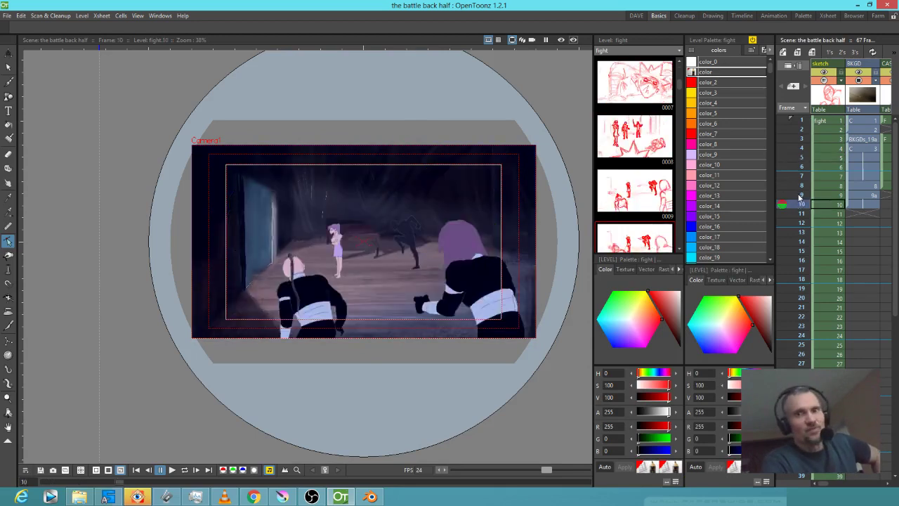
{"action": "left_click", "coordinate": [799, 195]}
{"action": "left_click", "coordinate": [800, 204]}
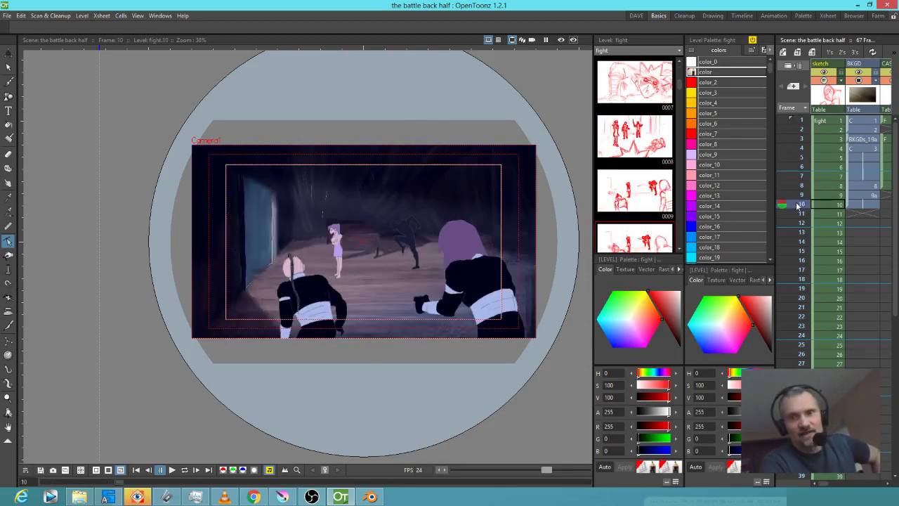
{"action": "left_click", "coordinate": [802, 214]}
{"action": "left_click", "coordinate": [803, 206]}
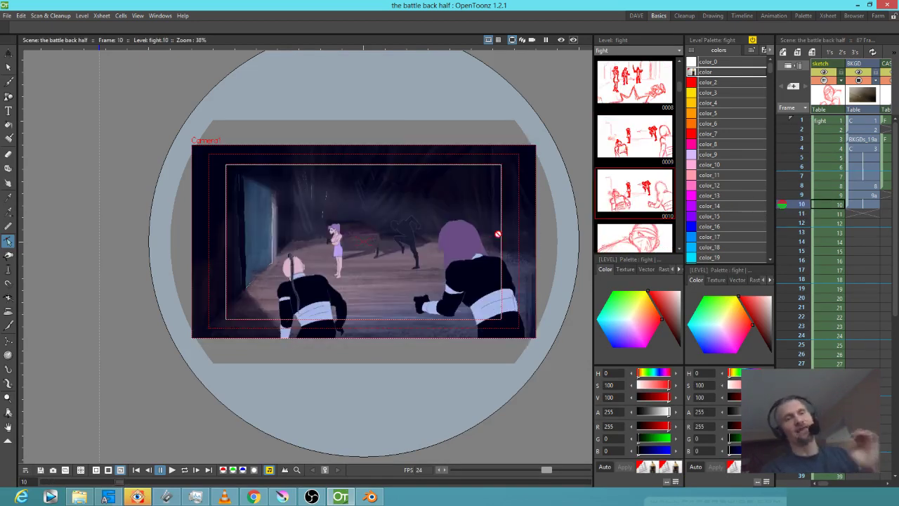
{"action": "scroll", "coordinate": [490, 253], "scroll_direction": "up", "scroll_amount": 2}
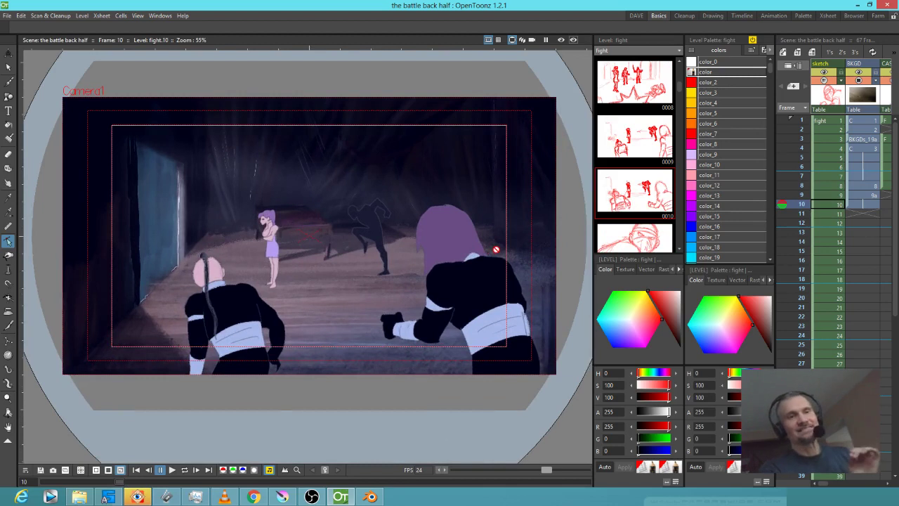
{"action": "left_click_drag", "start_coordinate": [498, 234], "coordinate": [505, 254]}
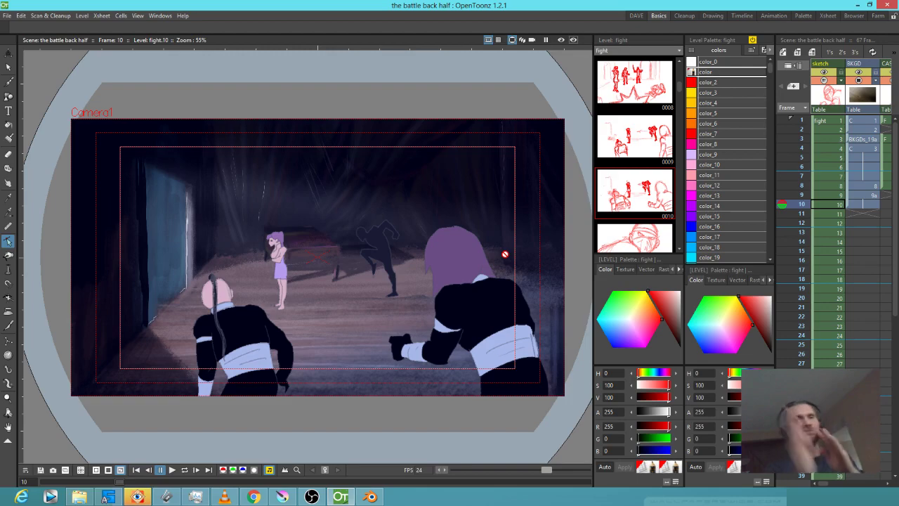
Switch to Blender and reload the start-up file to get an empty Grease Pencil scene.
{"action": "left_click", "coordinate": [371, 497]}
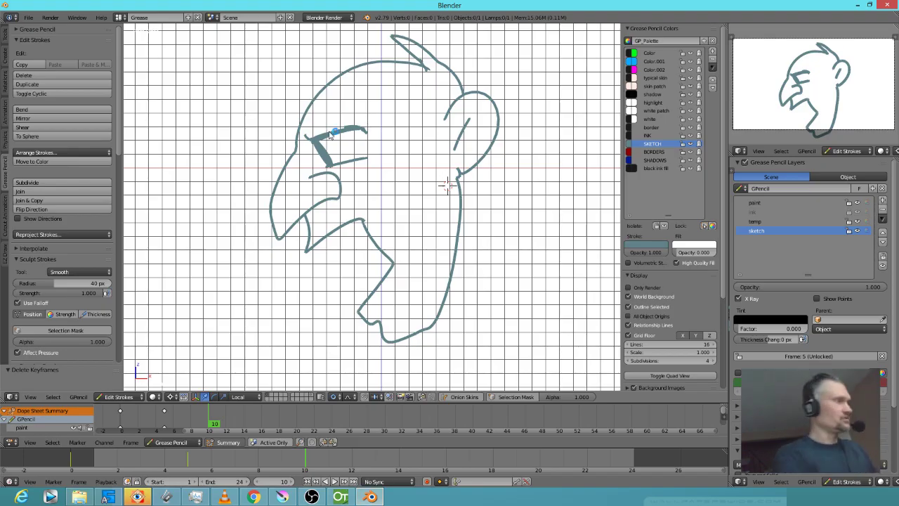
{"action": "key", "text": "ctrl+n"}
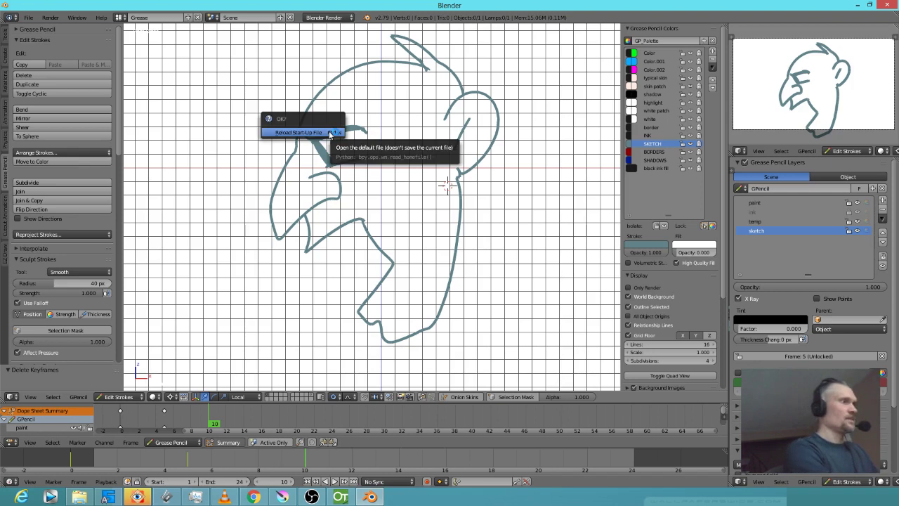
{"action": "left_click", "coordinate": [330, 133]}
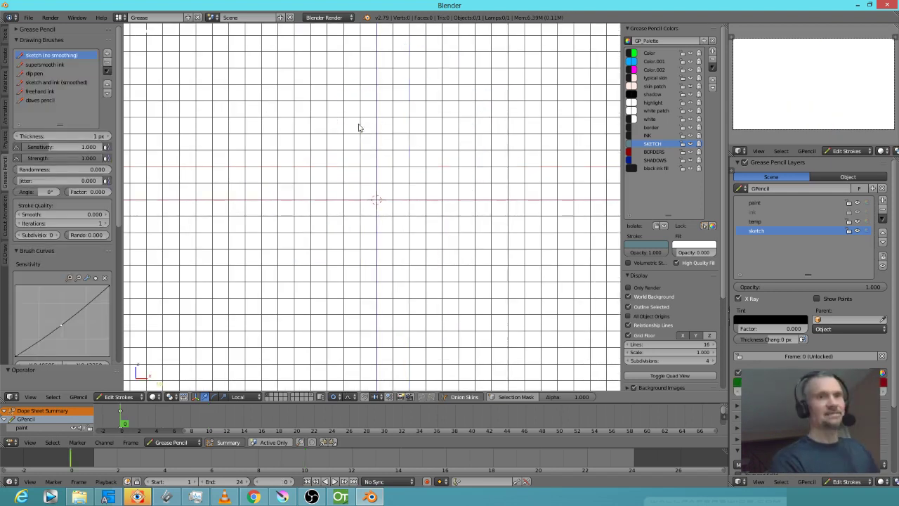
Sketch a rough upper-body figure on the sketch layer at frame 0, with head, torso, one outstretched arm and one bent forearm with hand.
{"action": "mouse_move", "coordinate": [361, 95]}
{"action": "left_mouse_down"}
{"action": "mouse_move", "coordinate": [371, 128]}
{"action": "mouse_move", "coordinate": [394, 162]}
{"action": "mouse_move", "coordinate": [429, 126]}
{"action": "mouse_move", "coordinate": [426, 82]}
{"action": "mouse_move", "coordinate": [365, 102]}
{"action": "mouse_move", "coordinate": [420, 79]}
{"action": "mouse_move", "coordinate": [390, 71]}
{"action": "mouse_move", "coordinate": [421, 93]}
{"action": "mouse_move", "coordinate": [368, 146]}
{"action": "mouse_move", "coordinate": [356, 130]}
{"action": "mouse_move", "coordinate": [366, 144]}
{"action": "mouse_move", "coordinate": [424, 116]}
{"action": "mouse_move", "coordinate": [420, 102]}
{"action": "mouse_move", "coordinate": [375, 134]}
{"action": "mouse_move", "coordinate": [370, 126]}
{"action": "mouse_move", "coordinate": [376, 133]}
{"action": "mouse_move", "coordinate": [367, 124]}
{"action": "mouse_move", "coordinate": [396, 134]}
{"action": "left_mouse_up"}
{"action": "left_click_drag", "start_coordinate": [376, 174], "coordinate": [374, 156]}
{"action": "left_click_drag", "start_coordinate": [406, 180], "coordinate": [463, 149]}
{"action": "mouse_move", "coordinate": [415, 177]}
{"action": "left_mouse_down"}
{"action": "mouse_move", "coordinate": [399, 199]}
{"action": "mouse_move", "coordinate": [355, 202]}
{"action": "left_mouse_up"}
{"action": "left_click_drag", "start_coordinate": [355, 200], "coordinate": [348, 234]}
{"action": "mouse_move", "coordinate": [371, 134]}
{"action": "left_mouse_down"}
{"action": "mouse_move", "coordinate": [362, 115]}
{"action": "mouse_move", "coordinate": [364, 134]}
{"action": "left_mouse_up"}
{"action": "mouse_move", "coordinate": [453, 156]}
{"action": "left_mouse_down"}
{"action": "mouse_move", "coordinate": [500, 114]}
{"action": "mouse_move", "coordinate": [508, 71]}
{"action": "mouse_move", "coordinate": [500, 78]}
{"action": "mouse_move", "coordinate": [549, 35]}
{"action": "mouse_move", "coordinate": [562, 50]}
{"action": "mouse_move", "coordinate": [552, 62]}
{"action": "mouse_move", "coordinate": [549, 55]}
{"action": "mouse_move", "coordinate": [517, 125]}
{"action": "mouse_move", "coordinate": [436, 176]}
{"action": "left_mouse_up"}
{"action": "mouse_move", "coordinate": [359, 197]}
{"action": "left_mouse_down"}
{"action": "mouse_move", "coordinate": [339, 209]}
{"action": "mouse_move", "coordinate": [346, 252]}
{"action": "mouse_move", "coordinate": [326, 265]}
{"action": "mouse_move", "coordinate": [297, 204]}
{"action": "mouse_move", "coordinate": [290, 274]}
{"action": "mouse_move", "coordinate": [291, 257]}
{"action": "mouse_move", "coordinate": [322, 322]}
{"action": "mouse_move", "coordinate": [302, 213]}
{"action": "mouse_move", "coordinate": [296, 220]}
{"action": "mouse_move", "coordinate": [277, 189]}
{"action": "mouse_move", "coordinate": [292, 158]}
{"action": "mouse_move", "coordinate": [309, 198]}
{"action": "mouse_move", "coordinate": [318, 191]}
{"action": "mouse_move", "coordinate": [310, 194]}
{"action": "mouse_move", "coordinate": [292, 170]}
{"action": "mouse_move", "coordinate": [302, 185]}
{"action": "mouse_move", "coordinate": [292, 180]}
{"action": "mouse_move", "coordinate": [288, 195]}
{"action": "mouse_move", "coordinate": [311, 182]}
{"action": "left_mouse_up"}
{"action": "left_click_drag", "start_coordinate": [210, 281], "coordinate": [267, 278]}
{"action": "left_click_drag", "start_coordinate": [360, 256], "coordinate": [366, 281]}
{"action": "left_click_drag", "start_coordinate": [473, 185], "coordinate": [461, 295]}
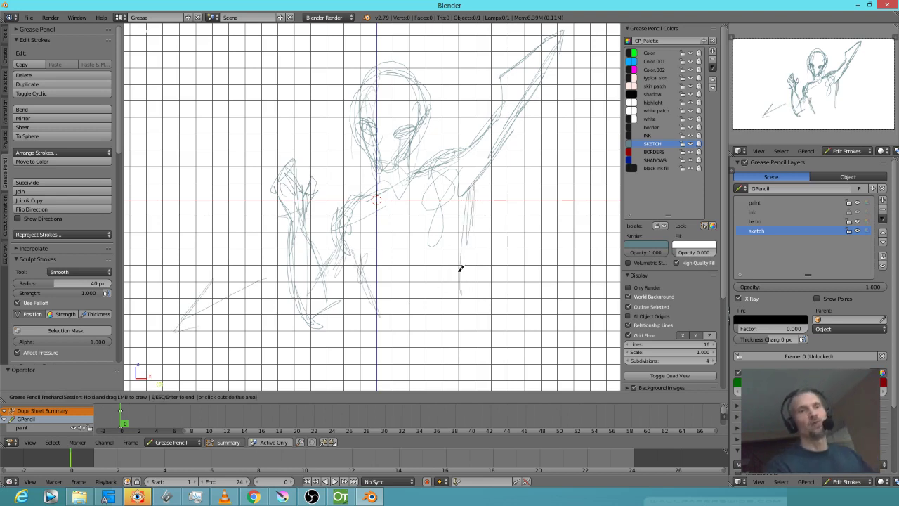
{"action": "mouse_move", "coordinate": [352, 295]}
{"action": "left_mouse_down"}
{"action": "mouse_move", "coordinate": [339, 237]}
{"action": "mouse_move", "coordinate": [316, 277]}
{"action": "mouse_move", "coordinate": [352, 255]}
{"action": "mouse_move", "coordinate": [351, 274]}
{"action": "mouse_move", "coordinate": [354, 244]}
{"action": "mouse_move", "coordinate": [311, 236]}
{"action": "mouse_move", "coordinate": [326, 278]}
{"action": "mouse_move", "coordinate": [300, 229]}
{"action": "mouse_move", "coordinate": [301, 292]}
{"action": "left_mouse_up"}
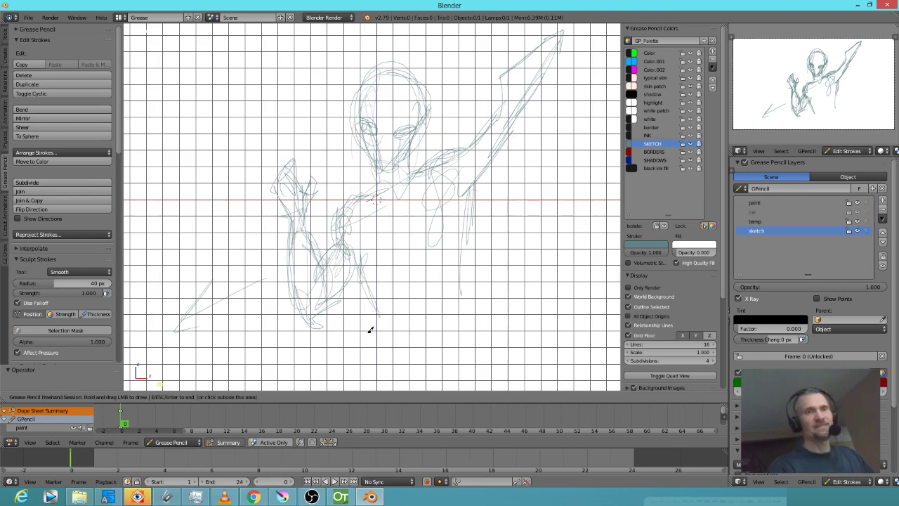
{"action": "mouse_move", "coordinate": [377, 297]}
{"action": "left_mouse_down"}
{"action": "mouse_move", "coordinate": [350, 246]}
{"action": "mouse_move", "coordinate": [391, 277]}
{"action": "left_mouse_up"}
{"action": "mouse_move", "coordinate": [413, 202]}
{"action": "left_mouse_down"}
{"action": "mouse_move", "coordinate": [400, 247]}
{"action": "mouse_move", "coordinate": [401, 206]}
{"action": "mouse_move", "coordinate": [431, 253]}
{"action": "mouse_move", "coordinate": [470, 185]}
{"action": "mouse_move", "coordinate": [454, 217]}
{"action": "mouse_move", "coordinate": [470, 241]}
{"action": "mouse_move", "coordinate": [475, 281]}
{"action": "left_mouse_up"}
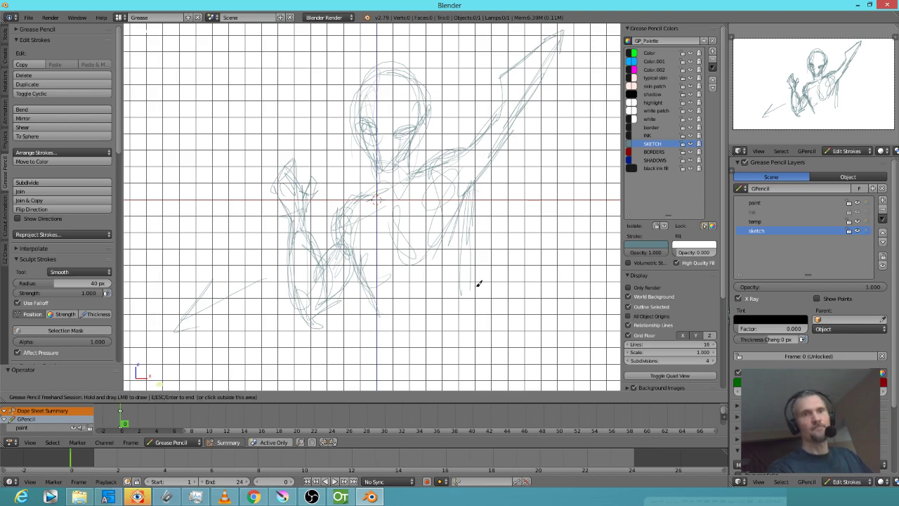
{"action": "key", "text": "Escape"}
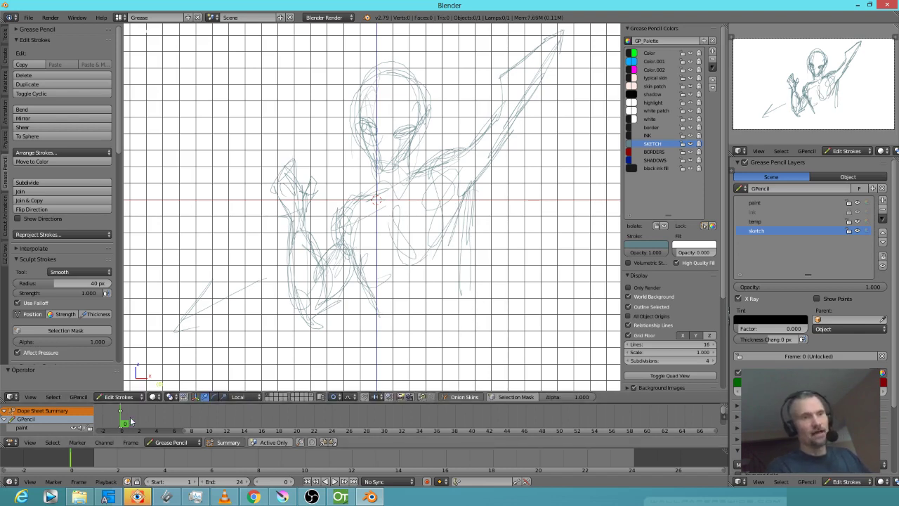
Go to frame 12 and select the strokes of the bent forearm and hand.
{"action": "left_click_drag", "start_coordinate": [125, 422], "coordinate": [140, 426]}
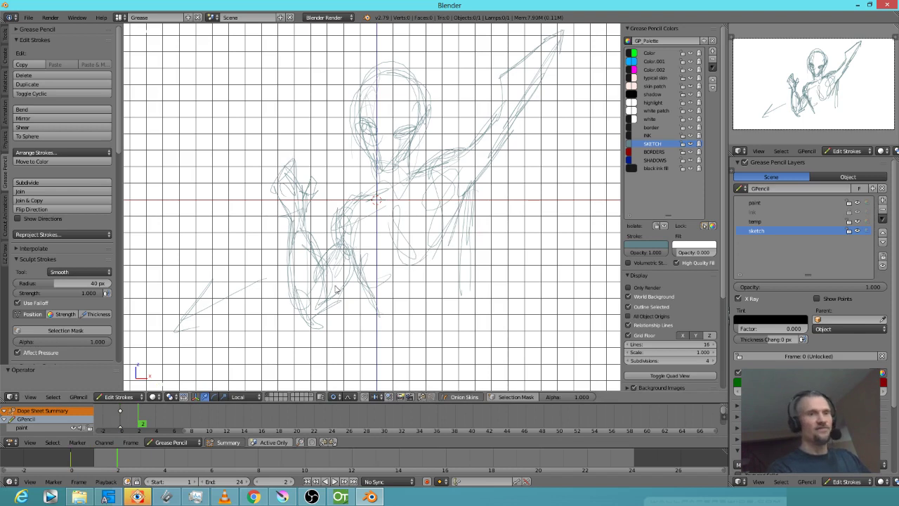
{"action": "left_click", "coordinate": [225, 420]}
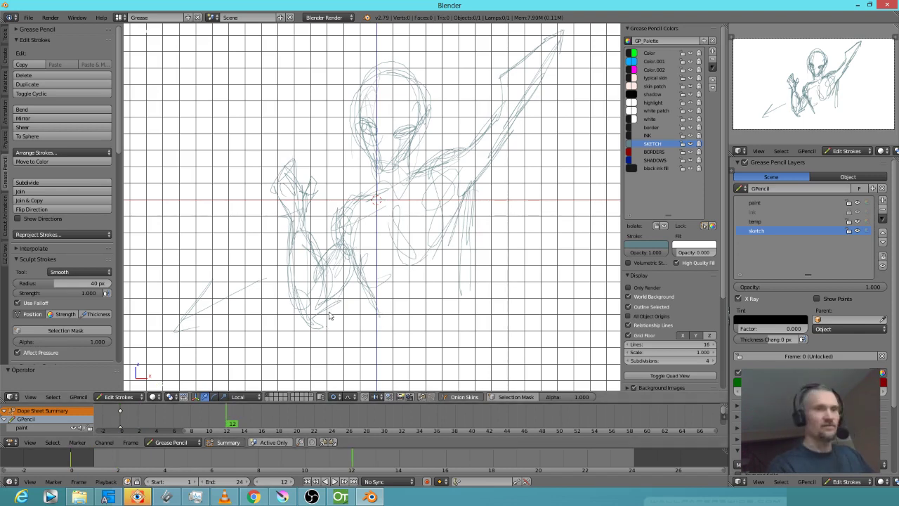
{"action": "left_click", "coordinate": [312, 297]}
{"action": "key", "text": "b"}
{"action": "left_click_drag", "start_coordinate": [263, 151], "coordinate": [329, 331]}
Try rotating the selected forearm and hand about their centre, and undo the rotation.
{"action": "key", "text": "r"}
{"action": "left_click", "coordinate": [373, 168]}
{"action": "key", "text": "g"}
{"action": "right_click", "coordinate": [340, 321]}
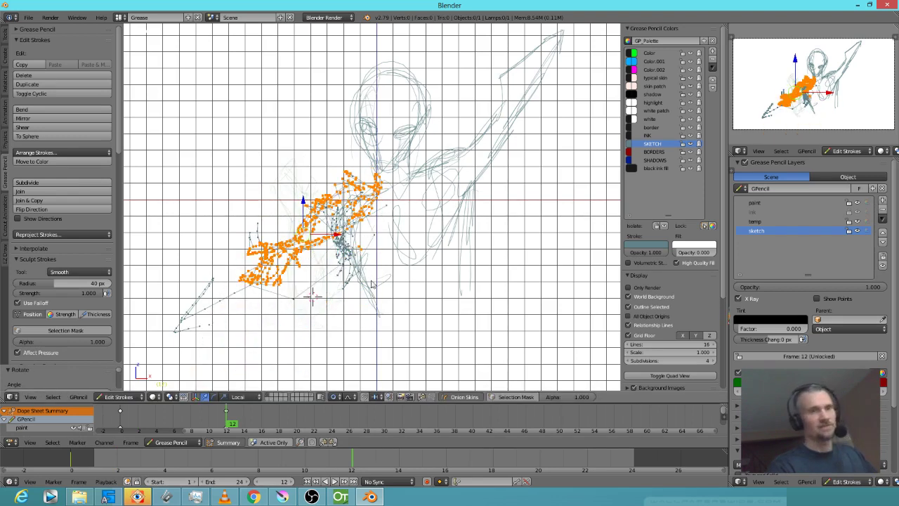
{"action": "key", "text": "ctrl+z"}
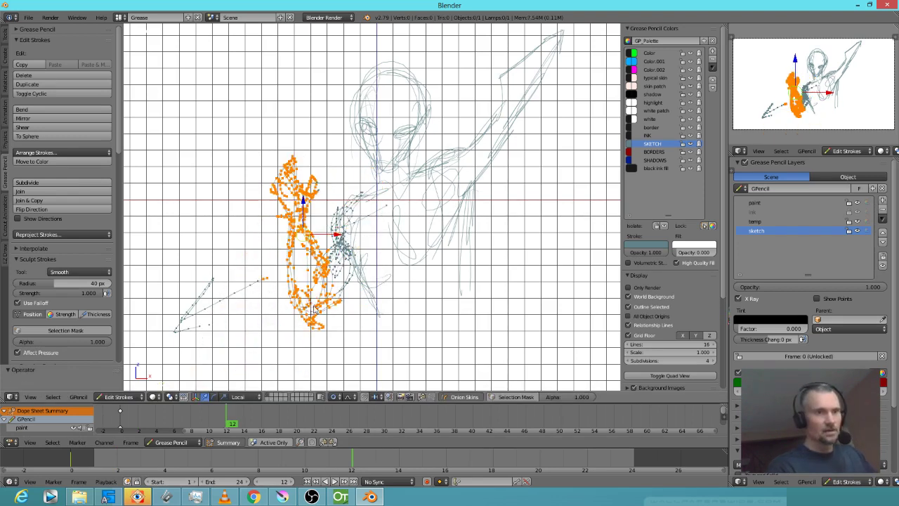
Set the pivot to the 3D cursor at the elbow and rotate the selected forearm outward around it.
{"action": "key", "text": "period"}
{"action": "key", "text": "r"}
{"action": "right_click", "coordinate": [417, 293]}
{"action": "key", "text": "r"}
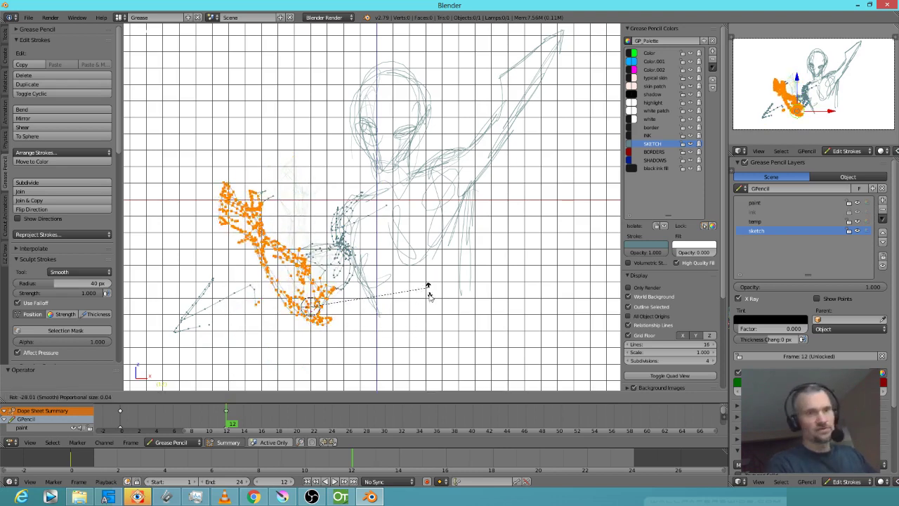
{"action": "left_click", "coordinate": [422, 312]}
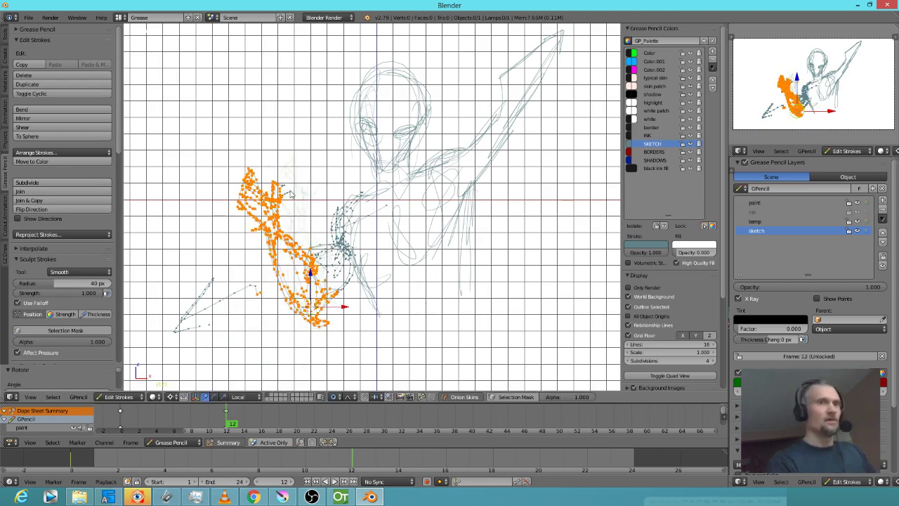
Extend the selection with the missed hand strokes and rotate the forearm about the elbow down to nearly horizontal.
{"action": "key", "text": "a"}
{"action": "mouse_move", "coordinate": [300, 201]}
{"action": "left_mouse_down"}
{"action": "mouse_move", "coordinate": [293, 171]}
{"action": "mouse_move", "coordinate": [245, 272]}
{"action": "mouse_move", "coordinate": [326, 344]}
{"action": "mouse_move", "coordinate": [322, 309]}
{"action": "mouse_move", "coordinate": [295, 281]}
{"action": "mouse_move", "coordinate": [288, 175]}
{"action": "left_mouse_up"}
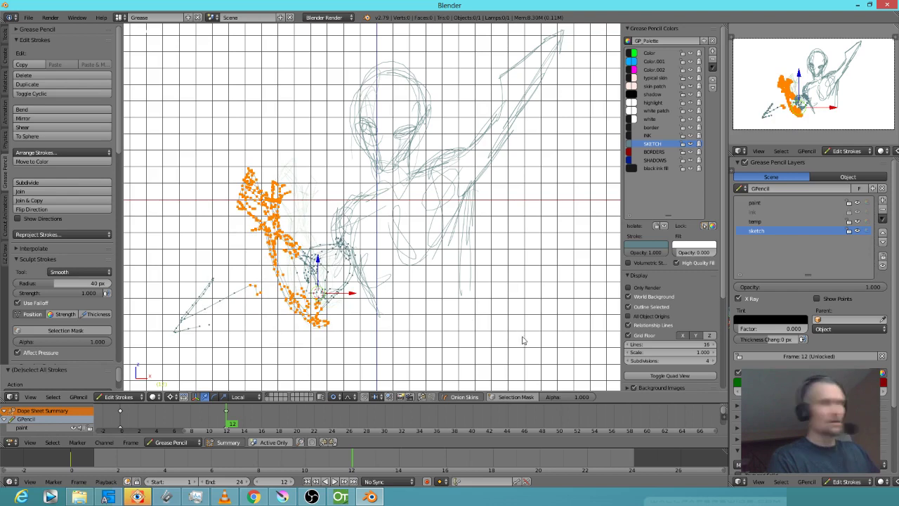
{"action": "key", "text": "r"}
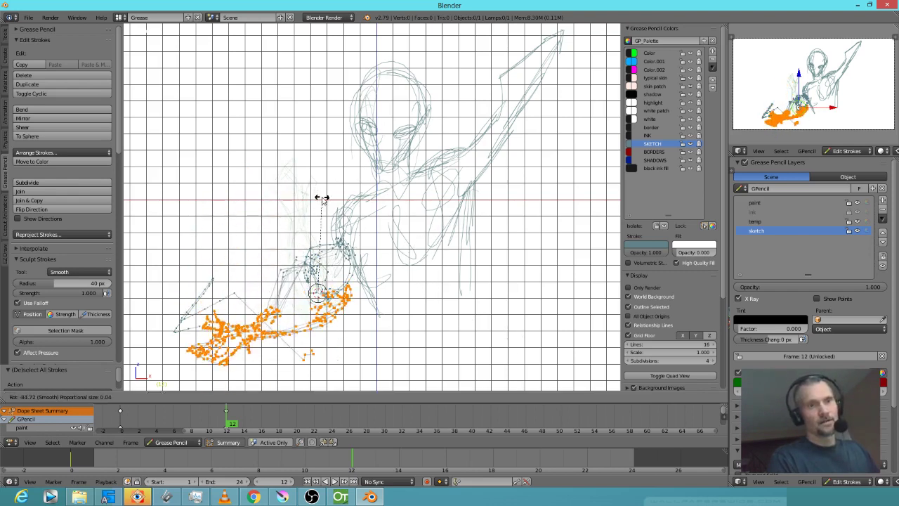
{"action": "left_click", "coordinate": [328, 203]}
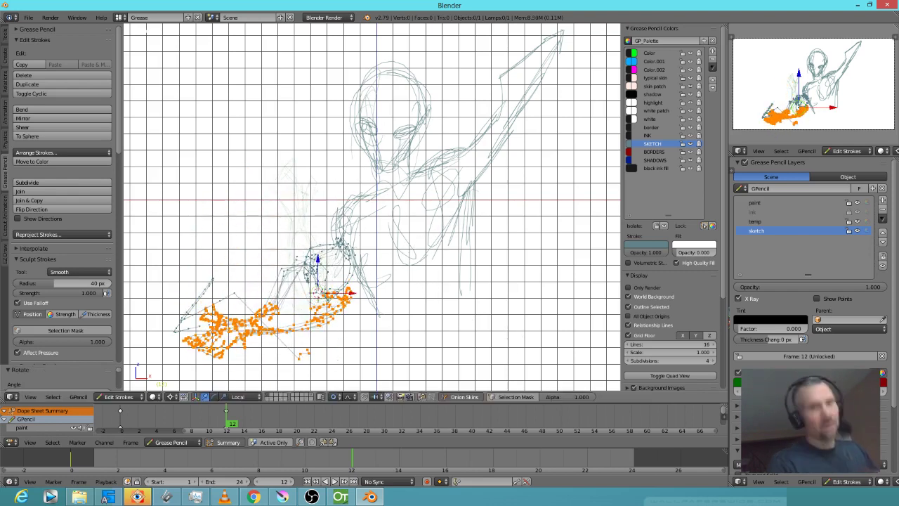
Reshape the elbow and stray forearm strokes on frame 12 with the Grab sculpt brush.
{"action": "left_click", "coordinate": [300, 290]}
{"action": "key", "text": "d+e"}
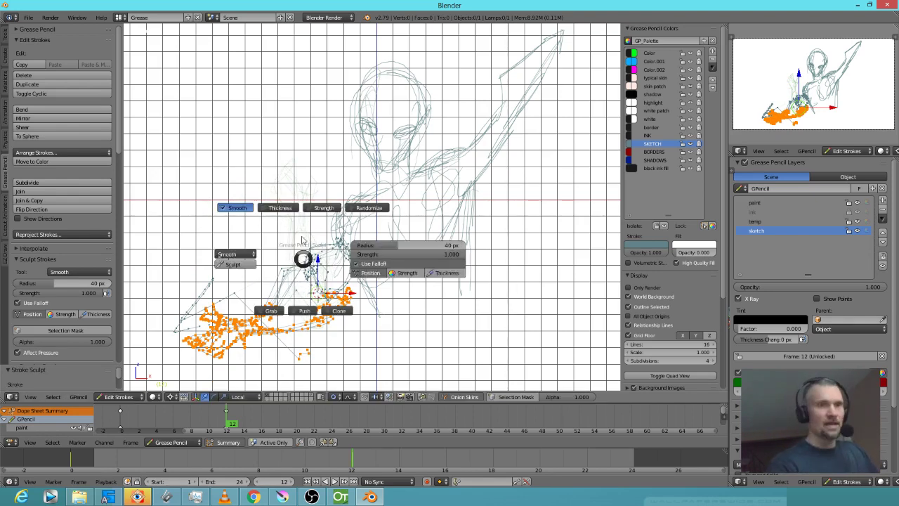
{"action": "left_click", "coordinate": [278, 312]}
{"action": "mouse_move", "coordinate": [280, 263]}
{"action": "left_mouse_down"}
{"action": "mouse_move", "coordinate": [283, 295]}
{"action": "mouse_move", "coordinate": [299, 257]}
{"action": "mouse_move", "coordinate": [301, 281]}
{"action": "left_mouse_up"}
{"action": "left_click_drag", "start_coordinate": [336, 307], "coordinate": [348, 299]}
{"action": "left_click_drag", "start_coordinate": [302, 361], "coordinate": [304, 331]}
{"action": "left_click_drag", "start_coordinate": [275, 304], "coordinate": [278, 301]}
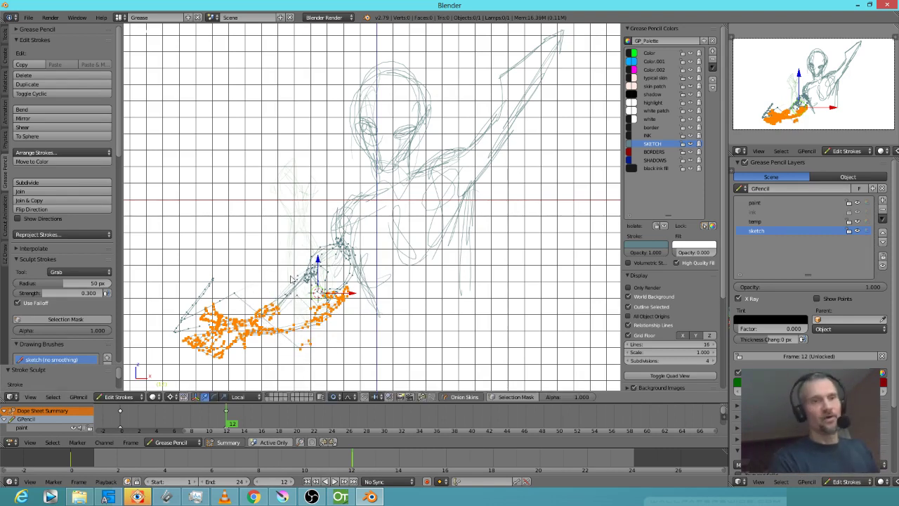
Interpolate the sequence of in-between drawings between frames 0 and 12 from frame 6, and scrub through the arm movement.
{"action": "left_click_drag", "start_coordinate": [224, 422], "coordinate": [95, 417]}
{"action": "left_click", "coordinate": [177, 422]}
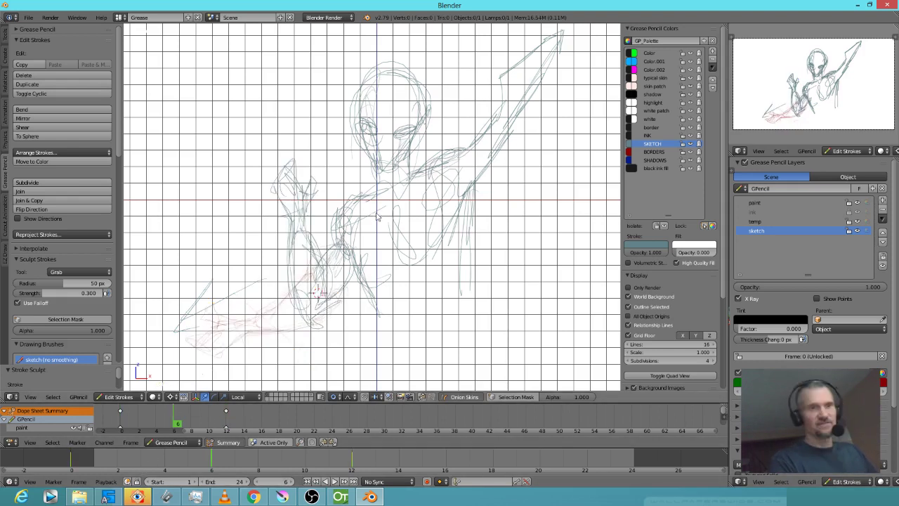
{"action": "key", "text": "ctrl+shift+e"}
{"action": "left_click_drag", "start_coordinate": [177, 423], "coordinate": [130, 416]}
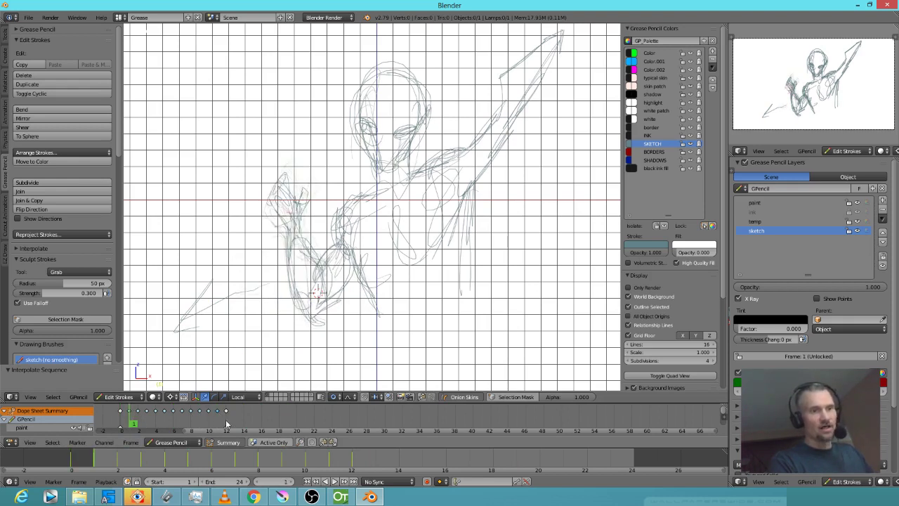
Delete the interpolated keyframes between frames 0 and 12.
{"action": "key", "text": "b"}
{"action": "left_click_drag", "start_coordinate": [218, 416], "coordinate": [126, 398]}
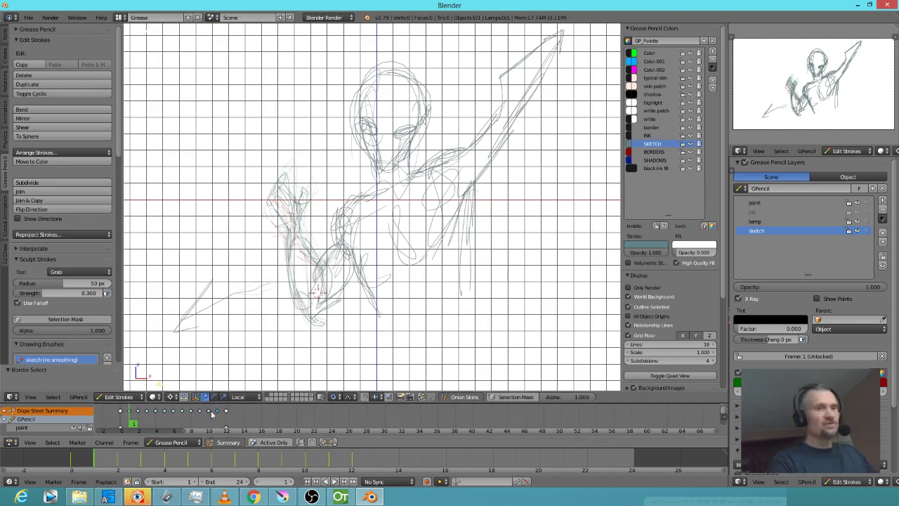
{"action": "key", "text": "x"}
{"action": "left_click", "coordinate": [173, 416]}
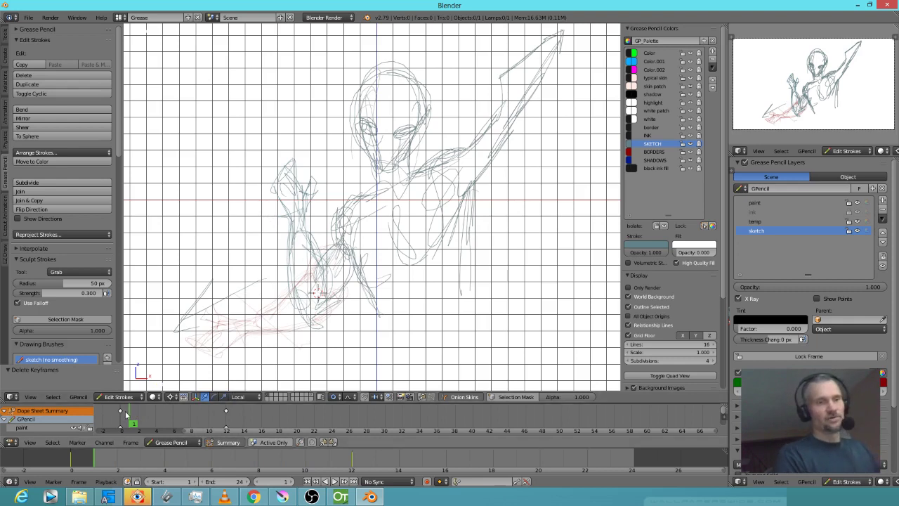
Sketch extra freehand strokes over the shoulders, arms and torso on frame 0, and go to frame 12.
{"action": "left_click_drag", "start_coordinate": [131, 424], "coordinate": [102, 420]}
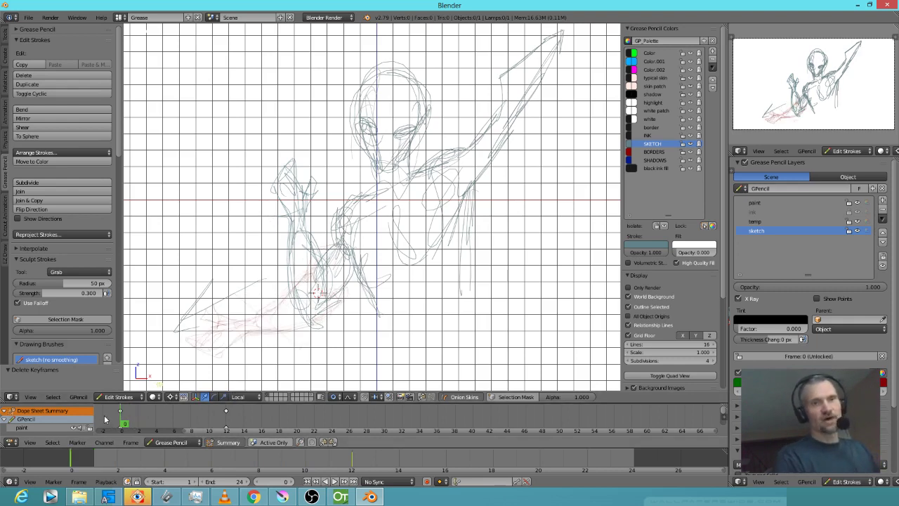
{"action": "mouse_move", "coordinate": [370, 200]}
{"action": "left_mouse_down"}
{"action": "mouse_move", "coordinate": [347, 214]}
{"action": "mouse_move", "coordinate": [345, 196]}
{"action": "mouse_move", "coordinate": [336, 218]}
{"action": "mouse_move", "coordinate": [336, 226]}
{"action": "mouse_move", "coordinate": [348, 198]}
{"action": "mouse_move", "coordinate": [346, 242]}
{"action": "mouse_move", "coordinate": [335, 246]}
{"action": "mouse_move", "coordinate": [325, 288]}
{"action": "mouse_move", "coordinate": [295, 226]}
{"action": "mouse_move", "coordinate": [307, 337]}
{"action": "mouse_move", "coordinate": [361, 259]}
{"action": "mouse_move", "coordinate": [409, 302]}
{"action": "mouse_move", "coordinate": [456, 196]}
{"action": "mouse_move", "coordinate": [470, 198]}
{"action": "mouse_move", "coordinate": [463, 284]}
{"action": "mouse_move", "coordinate": [466, 257]}
{"action": "mouse_move", "coordinate": [348, 199]}
{"action": "mouse_move", "coordinate": [335, 224]}
{"action": "mouse_move", "coordinate": [463, 172]}
{"action": "mouse_move", "coordinate": [523, 75]}
{"action": "mouse_move", "coordinate": [510, 99]}
{"action": "mouse_move", "coordinate": [508, 76]}
{"action": "mouse_move", "coordinate": [562, 30]}
{"action": "mouse_move", "coordinate": [467, 204]}
{"action": "left_mouse_up"}
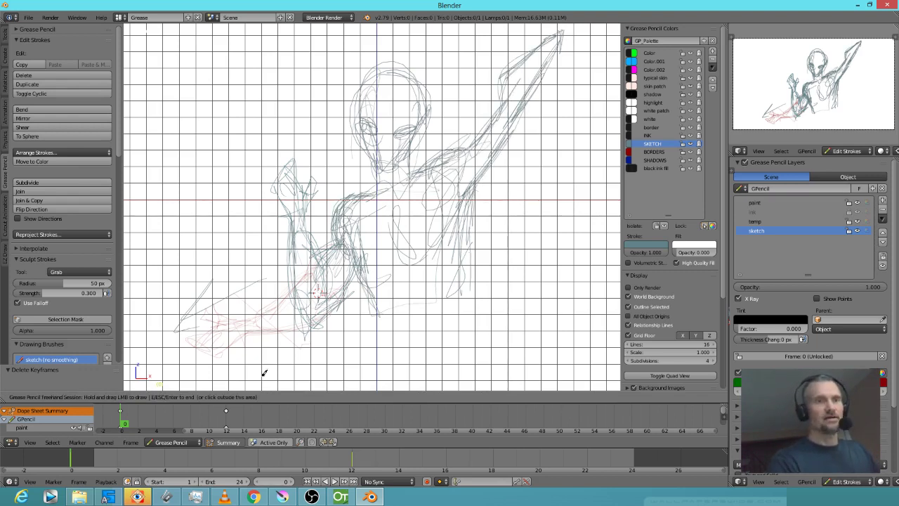
{"action": "left_click", "coordinate": [226, 415]}
{"action": "key", "text": "Escape"}
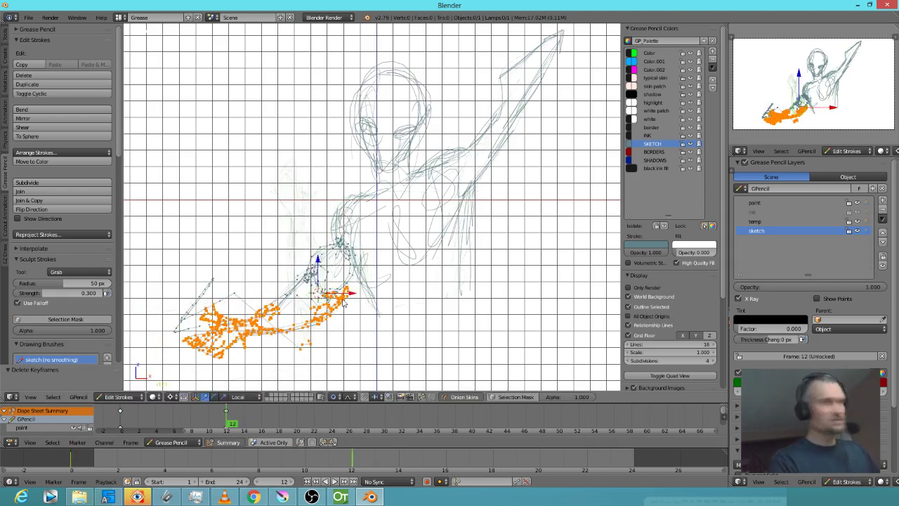
Select the lowered forearm and hand strokes on frame 12, rotate them further down about the elbow and shift them slightly.
{"action": "key", "text": "a"}
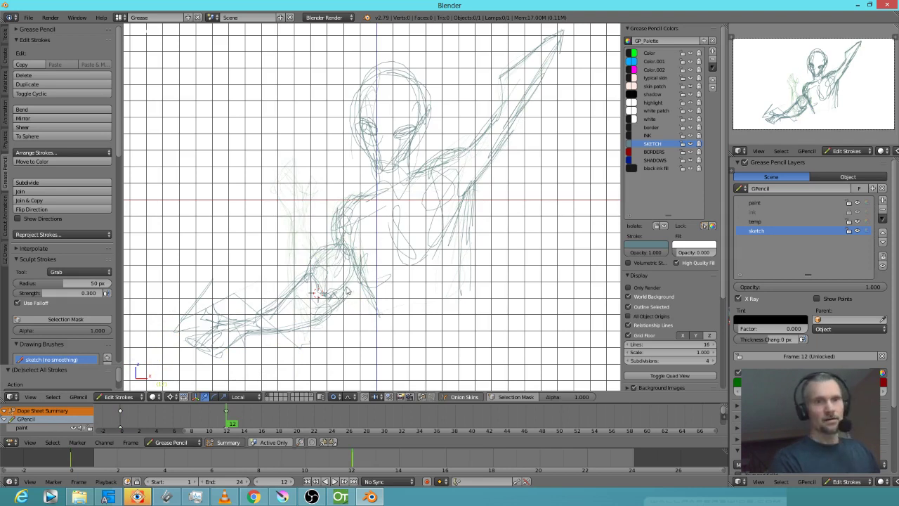
{"action": "mouse_move", "coordinate": [331, 332]}
{"action": "left_mouse_down"}
{"action": "mouse_move", "coordinate": [290, 289]}
{"action": "mouse_move", "coordinate": [317, 328]}
{"action": "left_mouse_up"}
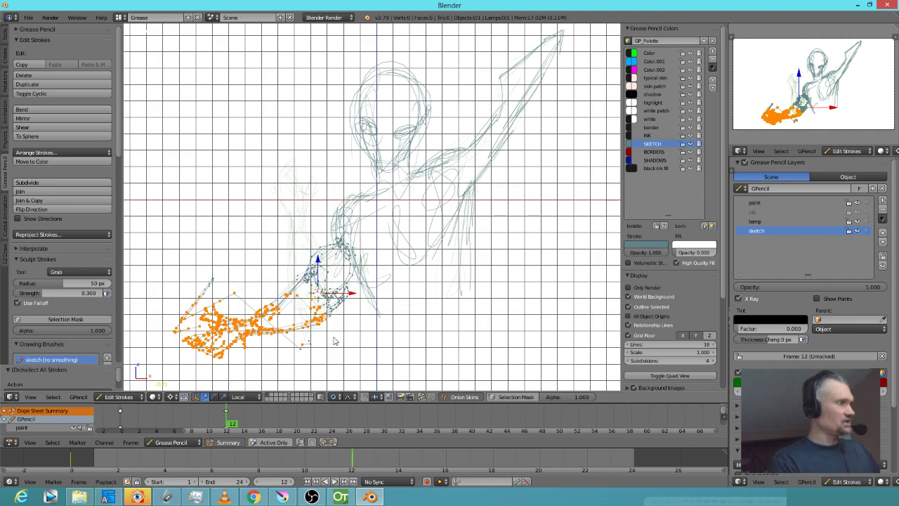
{"action": "key", "text": "r"}
{"action": "left_click", "coordinate": [354, 324]}
{"action": "key", "text": "g"}
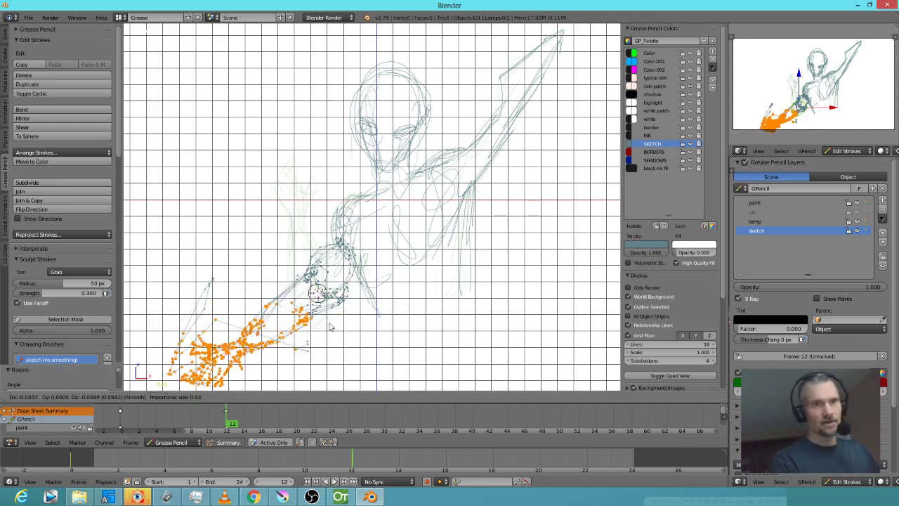
{"action": "left_click", "coordinate": [332, 330]}
Draw connecting strokes around the elbow on frame 12 and make the ink layer active.
{"action": "key", "text": "d"}
{"action": "mouse_move", "coordinate": [347, 246]}
{"action": "left_mouse_down"}
{"action": "mouse_move", "coordinate": [311, 274]}
{"action": "mouse_move", "coordinate": [332, 294]}
{"action": "mouse_move", "coordinate": [336, 242]}
{"action": "mouse_move", "coordinate": [351, 255]}
{"action": "left_mouse_up"}
{"action": "left_click", "coordinate": [765, 213]}
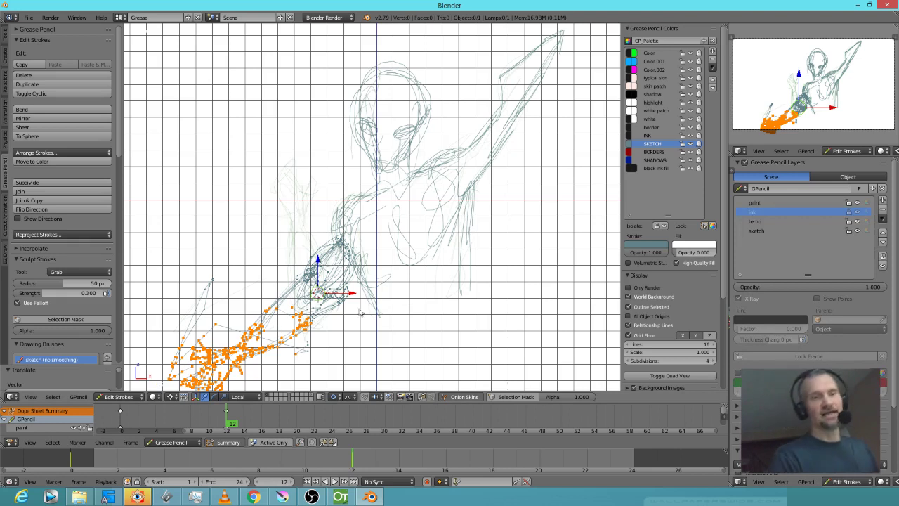
Create keyframes on frames 2 and 14 by editing a point of the forearm strokes on each frame.
{"action": "left_click_drag", "start_coordinate": [212, 423], "coordinate": [142, 424]}
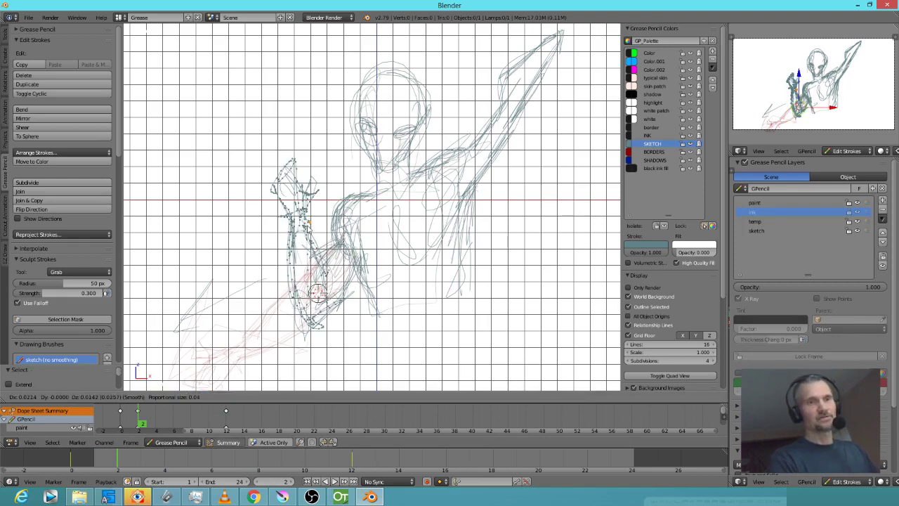
{"action": "left_click", "coordinate": [306, 225]}
{"action": "left_click", "coordinate": [213, 415]}
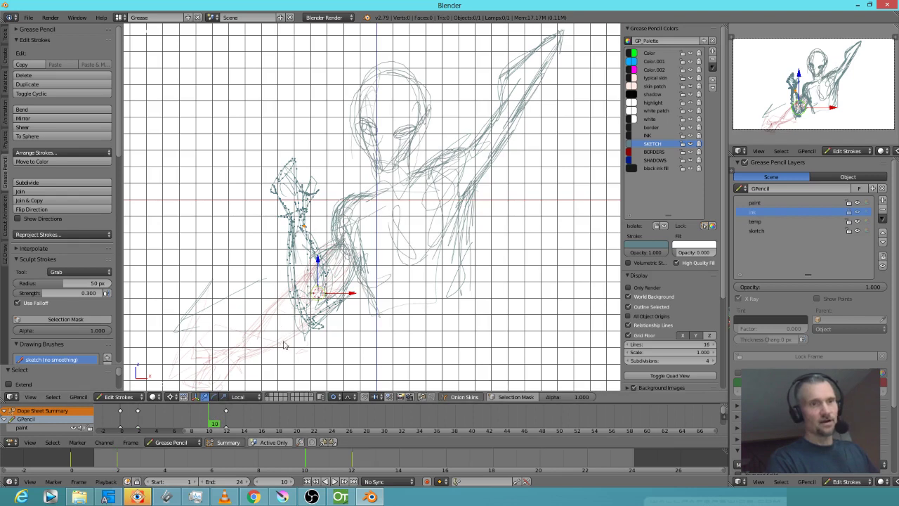
{"action": "key", "text": "Right"}
{"action": "key", "text": "Right"}
{"action": "key", "text": "Right"}
{"action": "key", "text": "Right"}
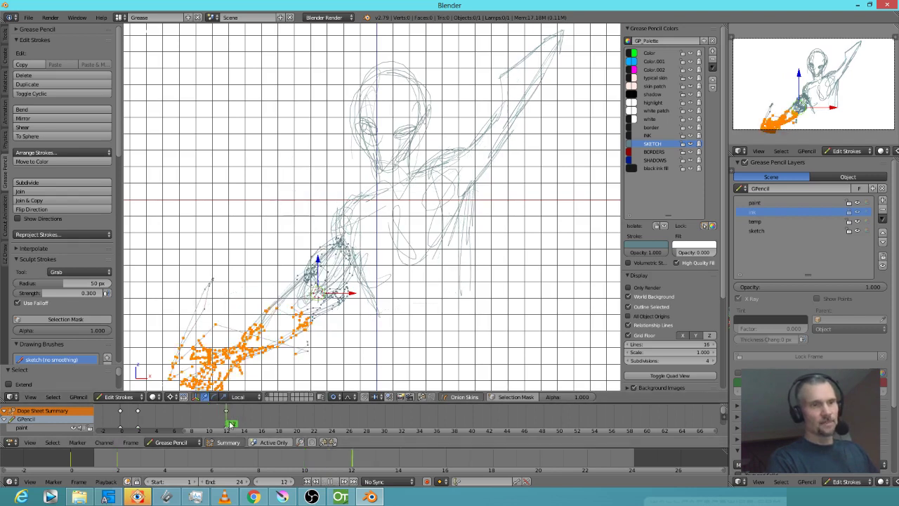
{"action": "left_click", "coordinate": [282, 340]}
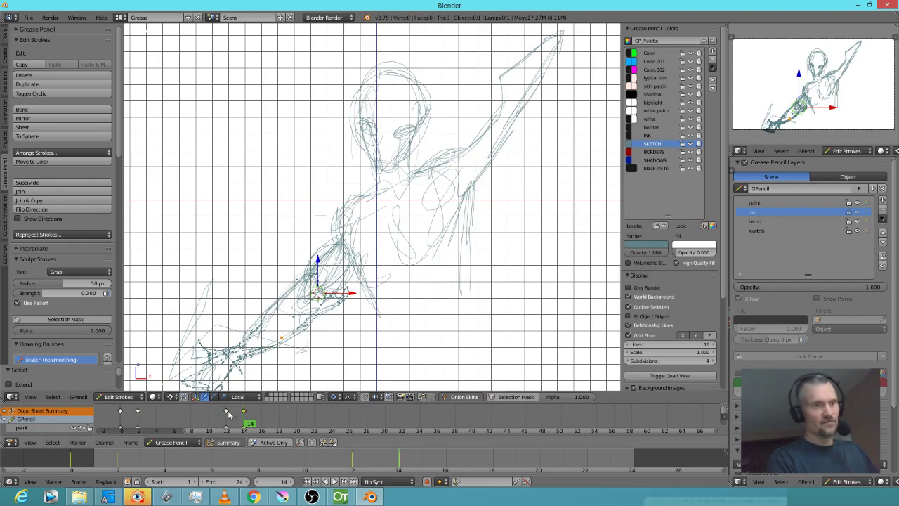
Shift the last two keyframes two frames earlier, to frames 10 and 12.
{"action": "key", "text": "g"}
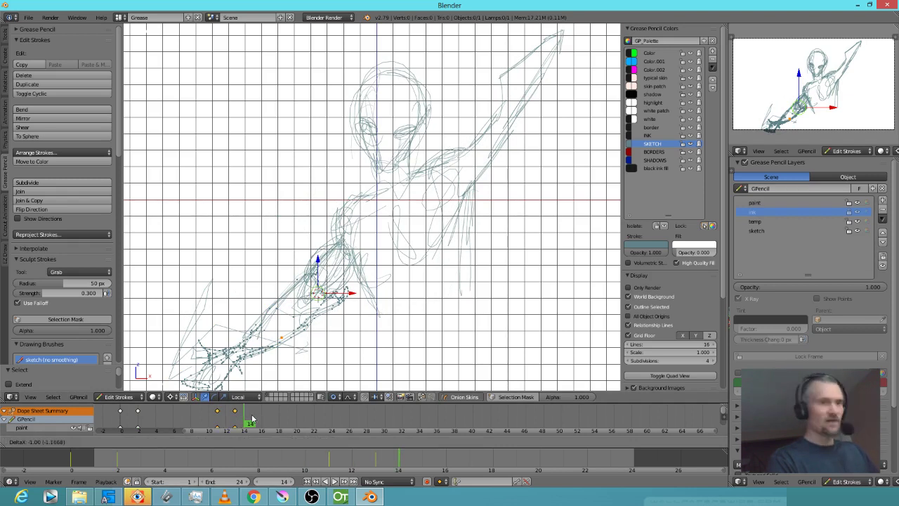
{"action": "left_click", "coordinate": [245, 419]}
Select the forearm and hand strokes on frame 10 and rotate them slightly back up about the elbow.
{"action": "left_click", "coordinate": [213, 415]}
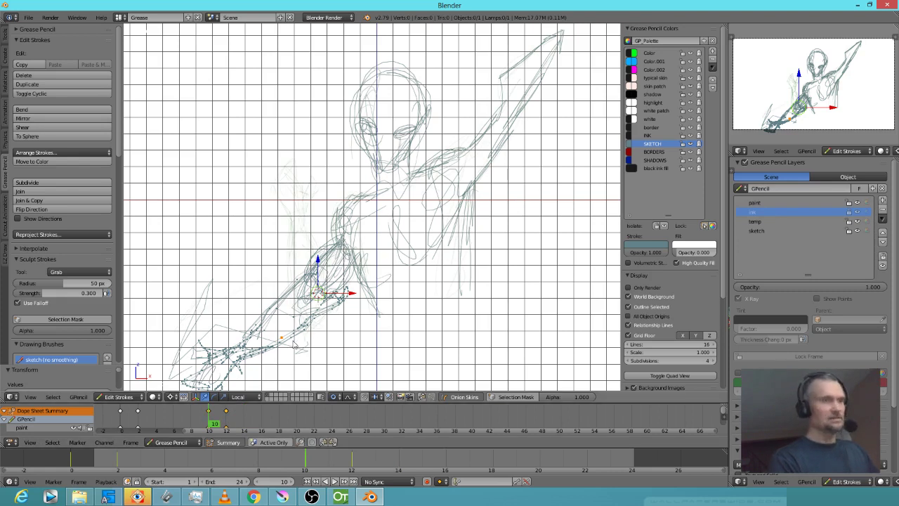
{"action": "left_click_drag", "start_coordinate": [332, 297], "coordinate": [340, 251]}
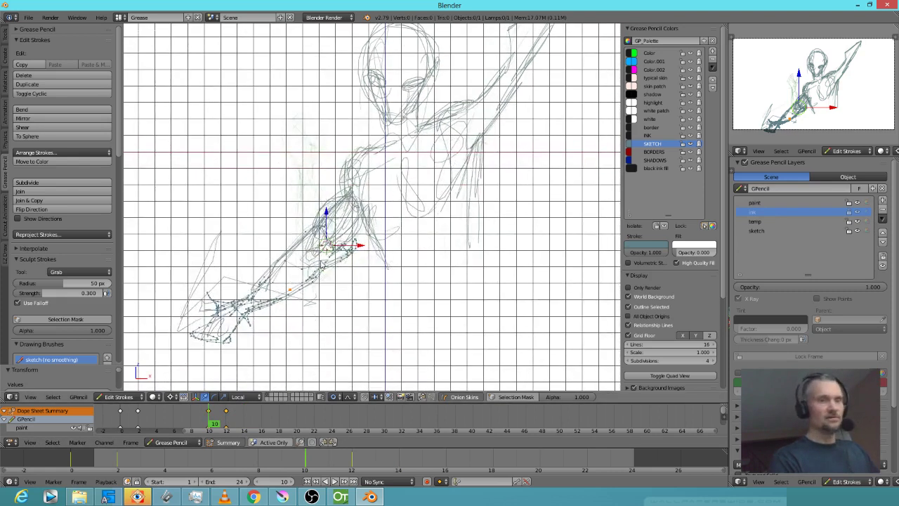
{"action": "mouse_move", "coordinate": [328, 286]}
{"action": "left_mouse_down"}
{"action": "mouse_move", "coordinate": [283, 356]}
{"action": "mouse_move", "coordinate": [342, 257]}
{"action": "left_mouse_up"}
{"action": "key", "text": "r"}
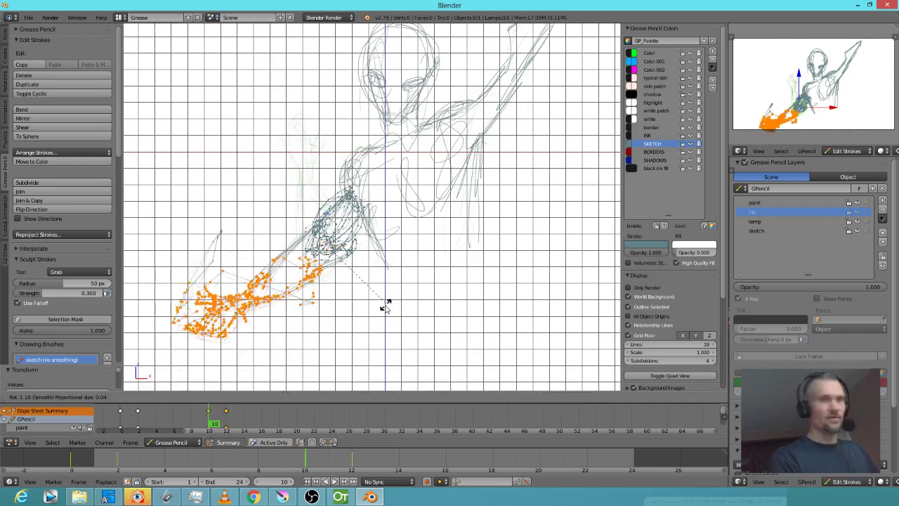
{"action": "left_click", "coordinate": [363, 321]}
Select the raised forearm and hand on frame 2, place the 3D cursor at the elbow and rotate them outward about it.
{"action": "left_click", "coordinate": [143, 416]}
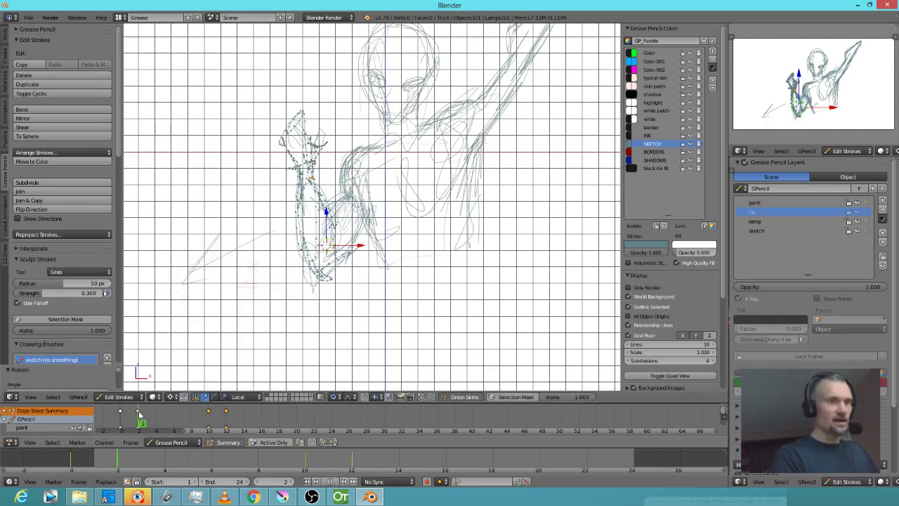
{"action": "left_click", "coordinate": [324, 106]}
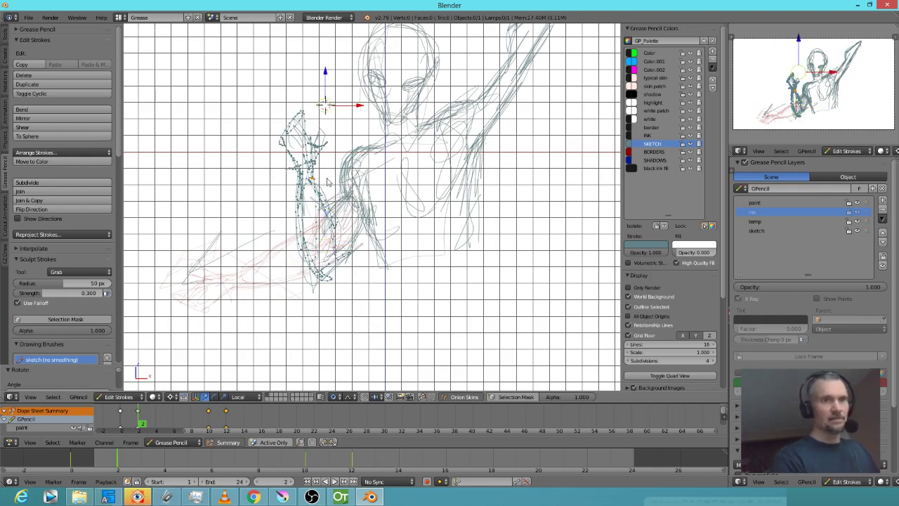
{"action": "mouse_move", "coordinate": [337, 119]}
{"action": "left_mouse_down"}
{"action": "mouse_move", "coordinate": [299, 100]}
{"action": "mouse_move", "coordinate": [273, 255]}
{"action": "mouse_move", "coordinate": [332, 249]}
{"action": "mouse_move", "coordinate": [326, 118]}
{"action": "left_mouse_up"}
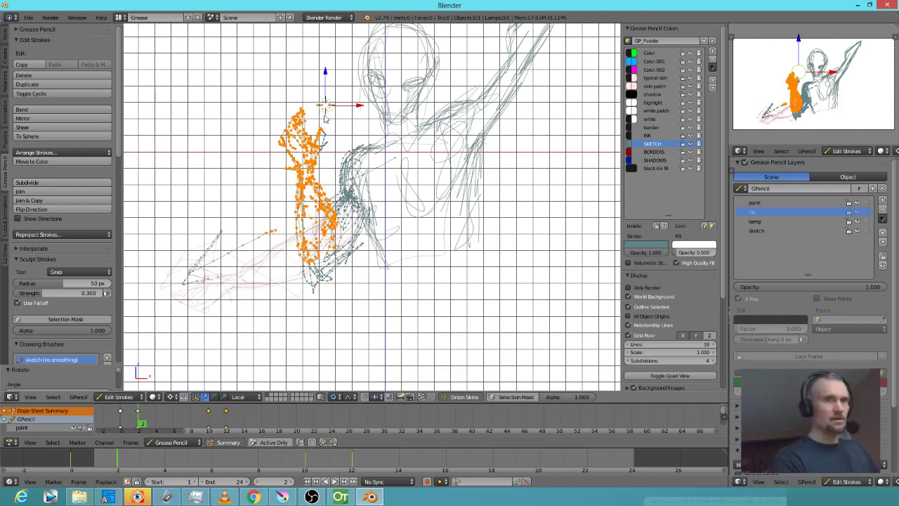
{"action": "key", "text": "r"}
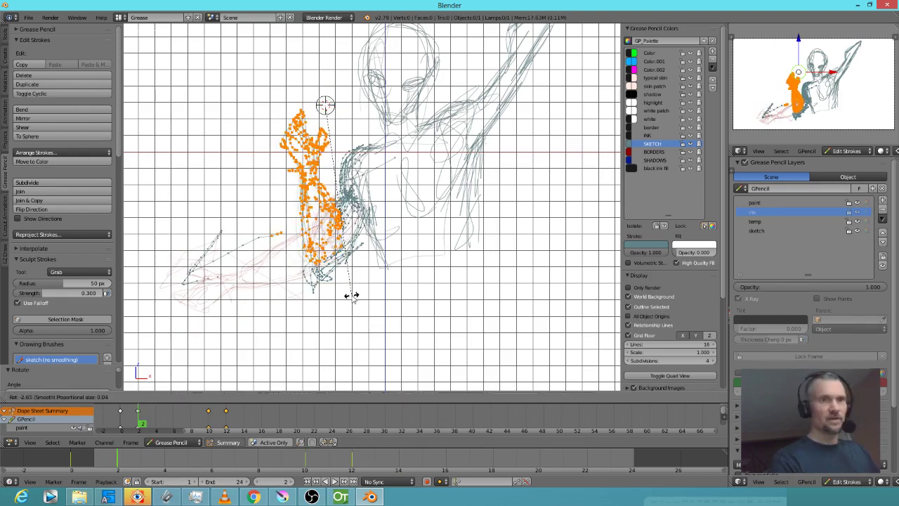
{"action": "right_click", "coordinate": [352, 295]}
{"action": "left_click", "coordinate": [323, 263]}
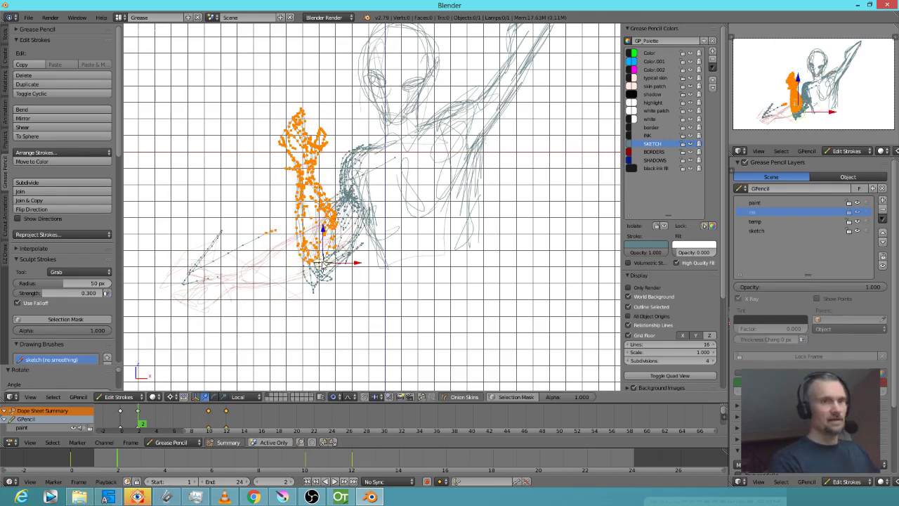
{"action": "key", "text": "r"}
{"action": "left_click", "coordinate": [361, 304]}
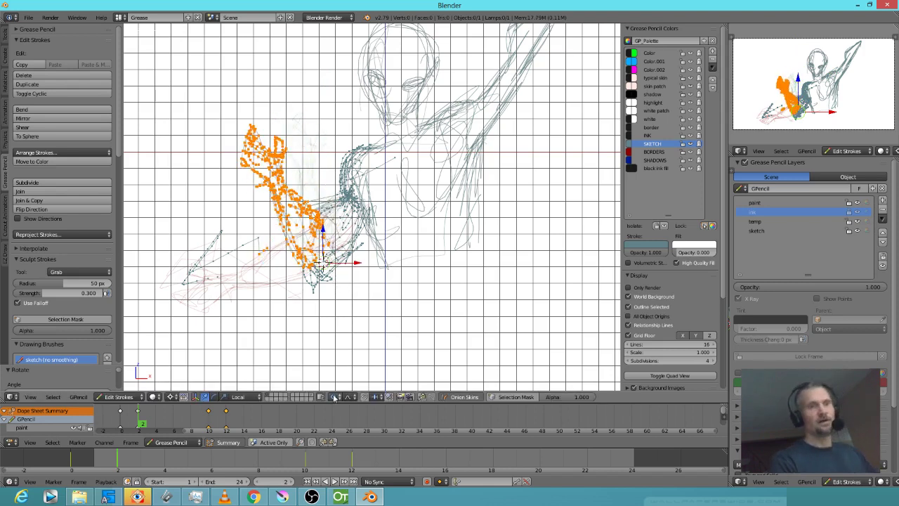
Compare the arm poses on frames 0 and 2, and close Blender to return to OpenToonz.
{"action": "left_click", "coordinate": [124, 423]}
{"action": "mouse_move", "coordinate": [140, 417]}
{"action": "left_mouse_down"}
{"action": "mouse_move", "coordinate": [275, 415]}
{"action": "mouse_move", "coordinate": [162, 414]}
{"action": "mouse_move", "coordinate": [273, 408]}
{"action": "mouse_move", "coordinate": [79, 430]}
{"action": "left_mouse_up"}
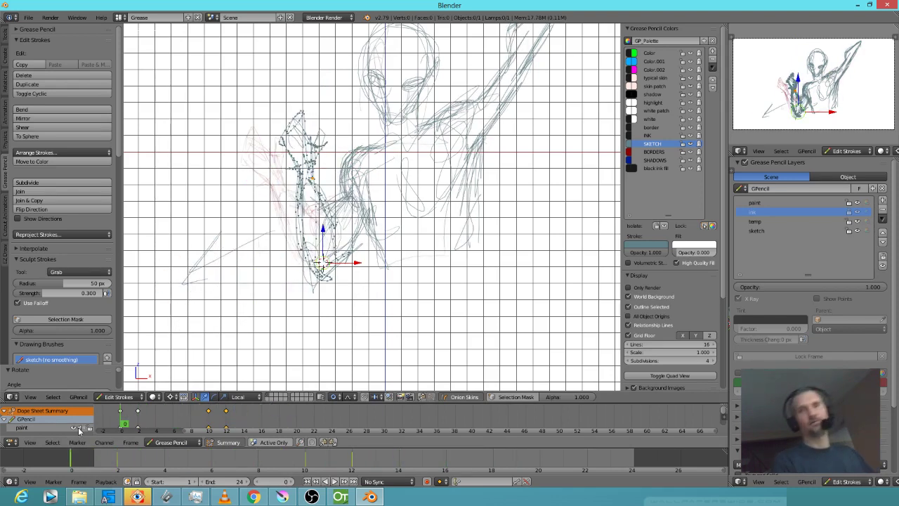
{"action": "left_click", "coordinate": [887, 5]}
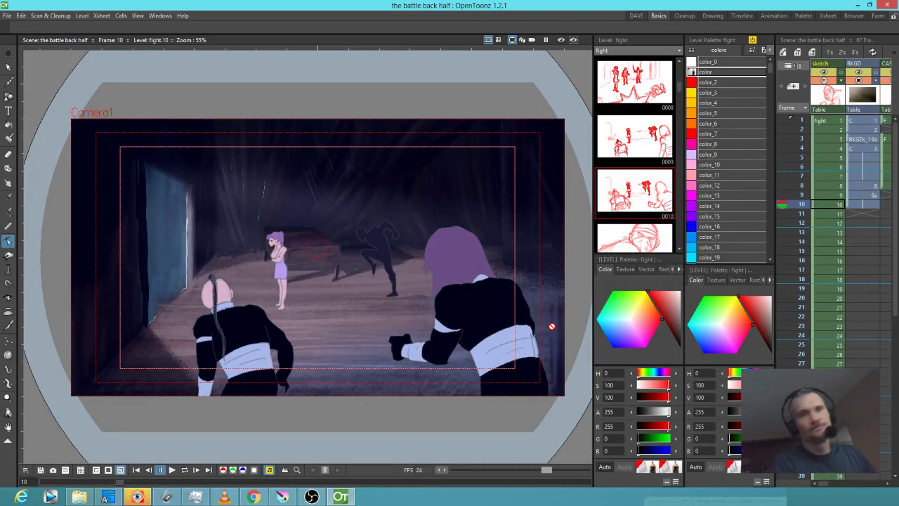
Compare the fight scene's drawings by moving back and forth between frames 8, 9 and 10.
{"action": "left_click", "coordinate": [802, 196]}
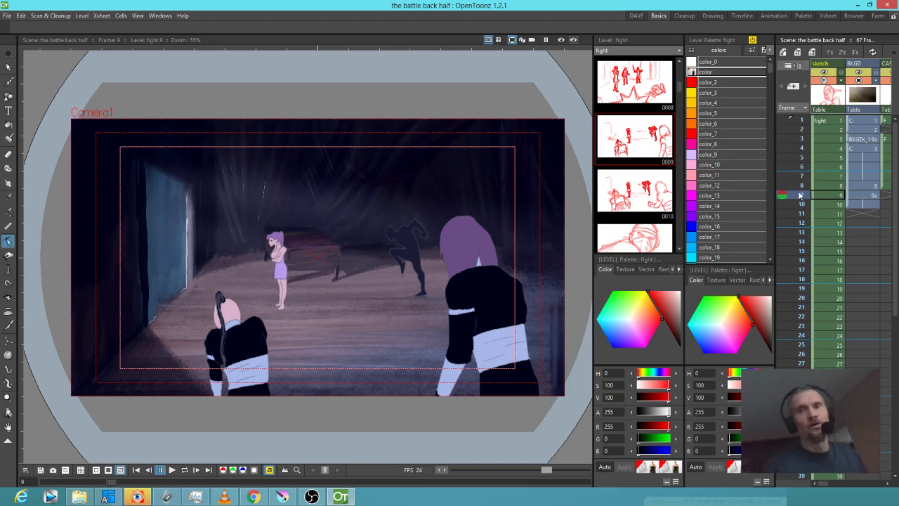
{"action": "left_click", "coordinate": [801, 186]}
{"action": "left_click", "coordinate": [799, 195]}
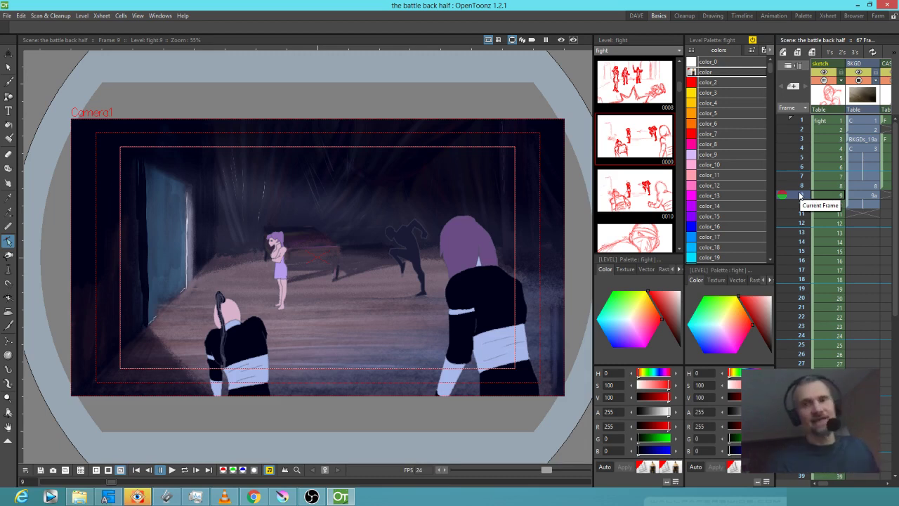
{"action": "left_click", "coordinate": [802, 204]}
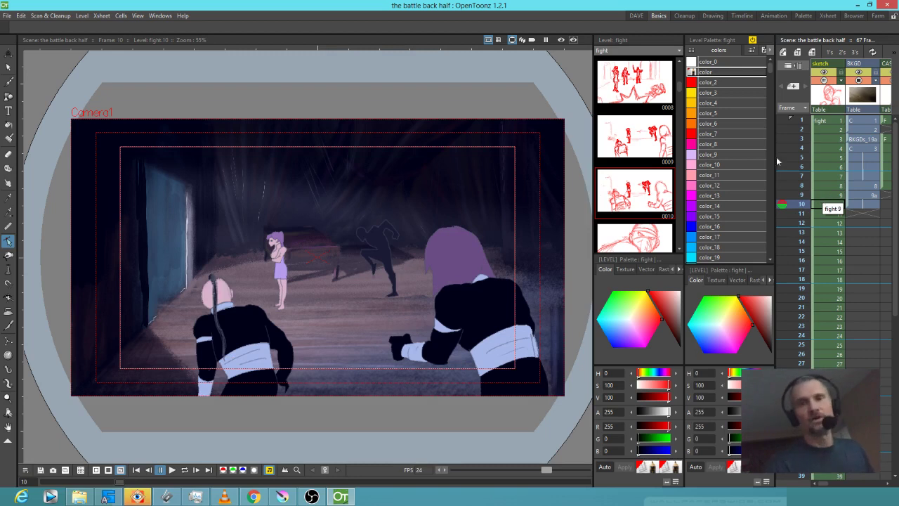
{"action": "left_click", "coordinate": [799, 200]}
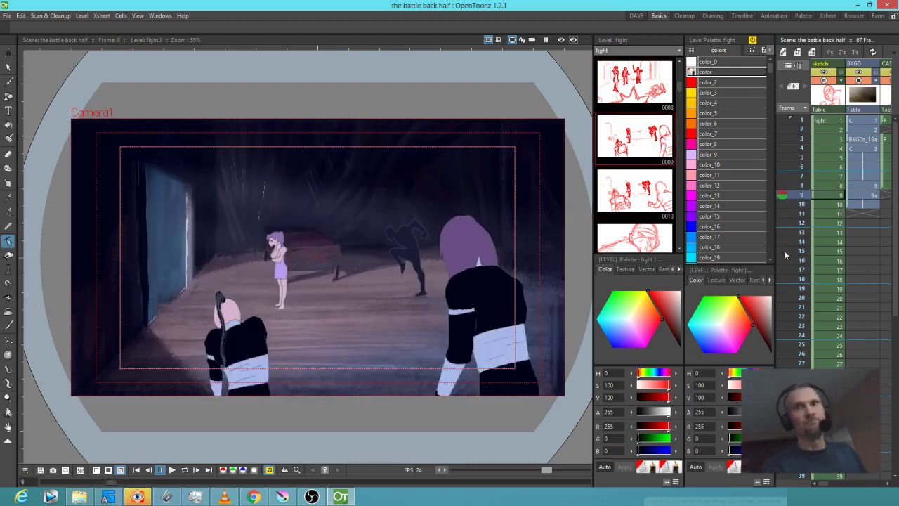
{"action": "left_click", "coordinate": [824, 205]}
{"action": "mouse_move", "coordinate": [800, 204]}
{"action": "left_mouse_down"}
{"action": "mouse_move", "coordinate": [803, 185]}
{"action": "mouse_move", "coordinate": [800, 205]}
{"action": "left_mouse_up"}
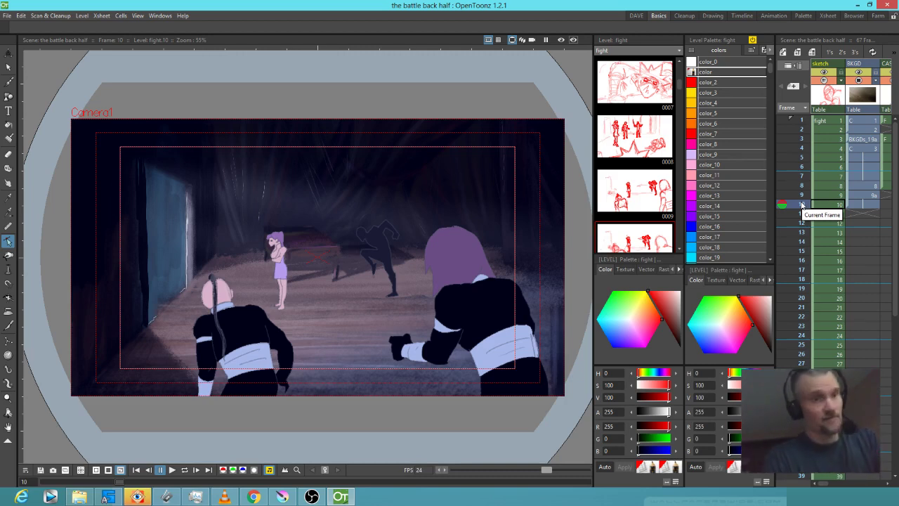
Examine the painted shots and background cells of the BKGD column across frames 5 to 11.
{"action": "left_click", "coordinate": [868, 205]}
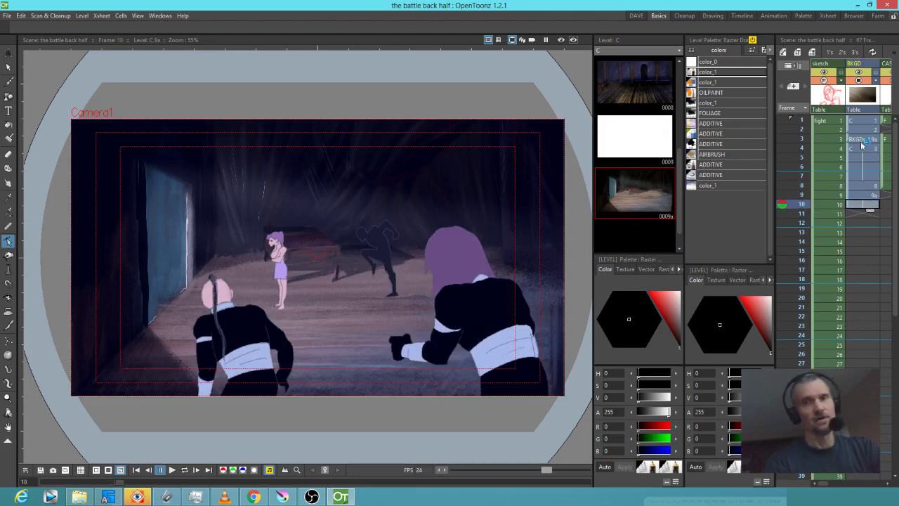
{"action": "left_click", "coordinate": [801, 188]}
{"action": "mouse_move", "coordinate": [802, 188]}
{"action": "left_mouse_down"}
{"action": "mouse_move", "coordinate": [802, 121]}
{"action": "mouse_move", "coordinate": [798, 161]}
{"action": "left_mouse_up"}
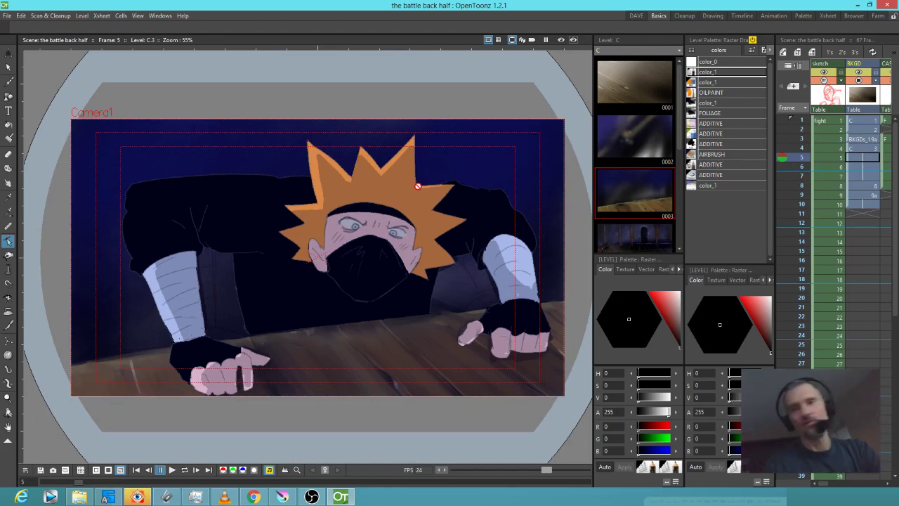
{"action": "mouse_move", "coordinate": [798, 158]}
{"action": "left_mouse_down"}
{"action": "mouse_move", "coordinate": [798, 204]}
{"action": "mouse_move", "coordinate": [799, 194]}
{"action": "left_mouse_up"}
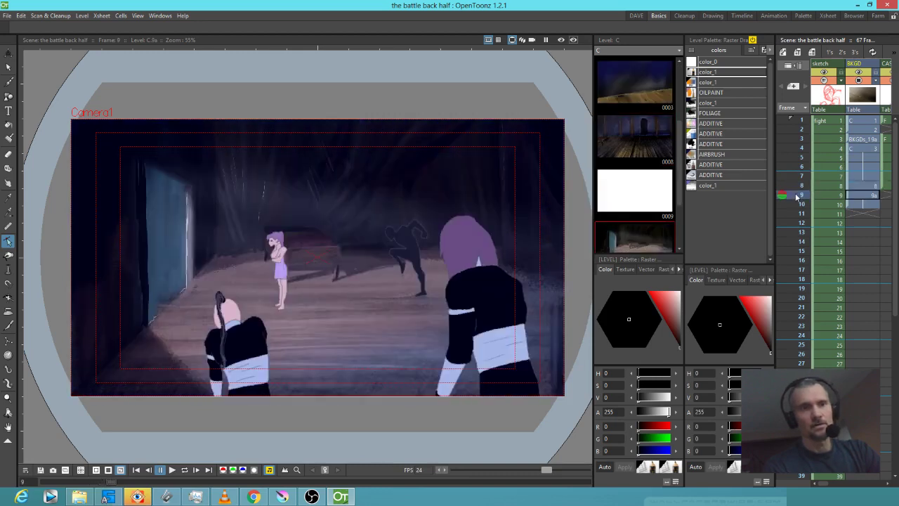
{"action": "left_click", "coordinate": [857, 204]}
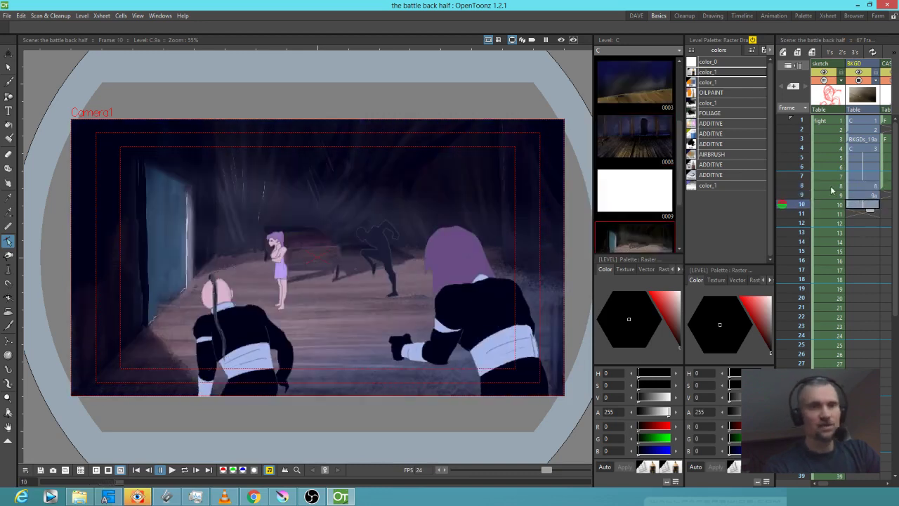
{"action": "left_click", "coordinate": [856, 214]}
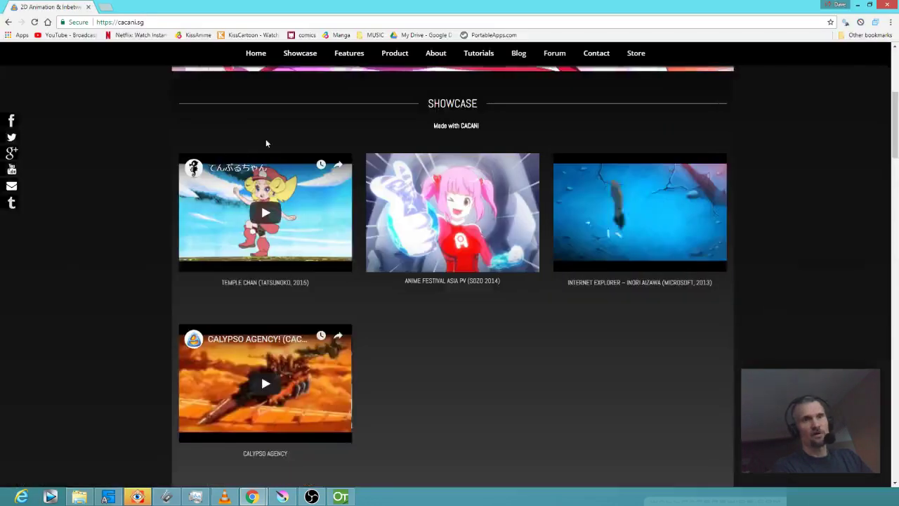
View the CACANi website's showcase videos and close the browser to return to OpenToonz.
{"action": "mouse_move", "coordinate": [682, 232]}
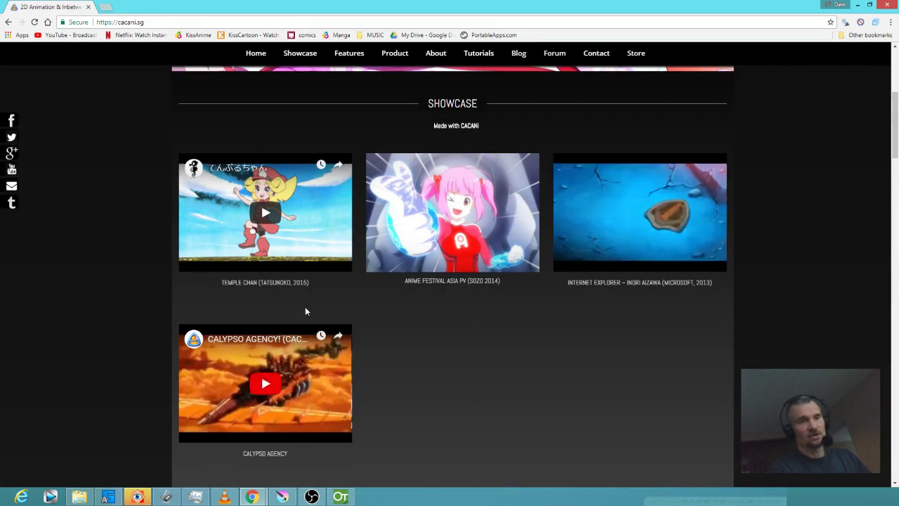
{"action": "left_click", "coordinate": [888, 5]}
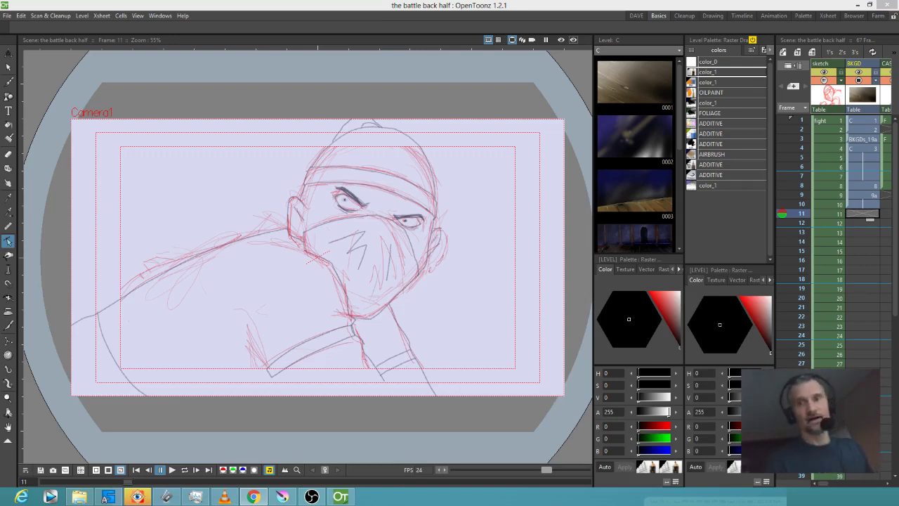
Look across the xsheet columns past BKGD and CAST SHADOW and view the frame 11 cell of the ink n paint column.
{"action": "left_click", "coordinate": [870, 257]}
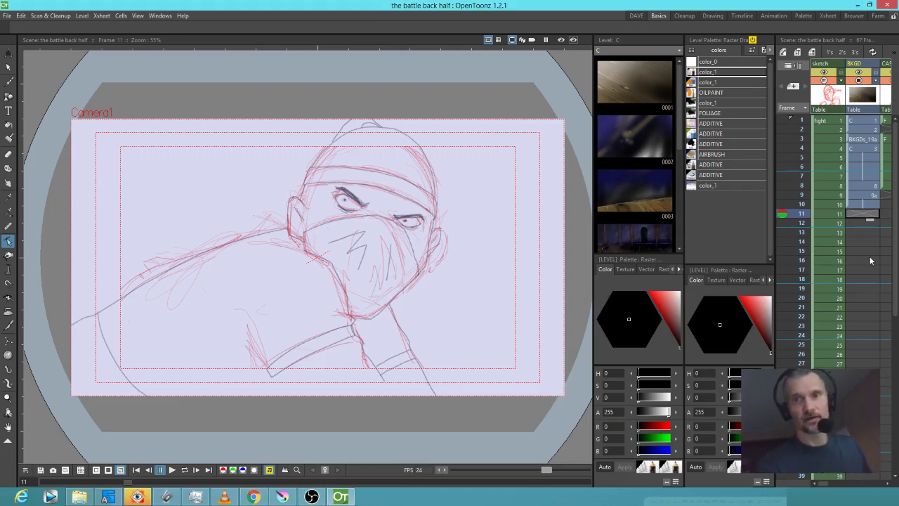
{"action": "scroll", "coordinate": [831, 245], "scroll_direction": "right", "scroll_amount": 2}
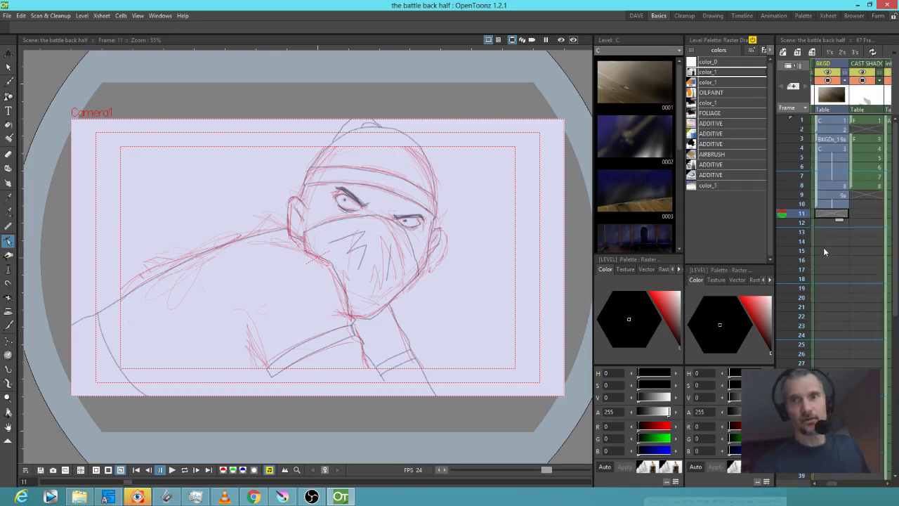
{"action": "scroll", "coordinate": [834, 253], "scroll_direction": "right", "scroll_amount": 1}
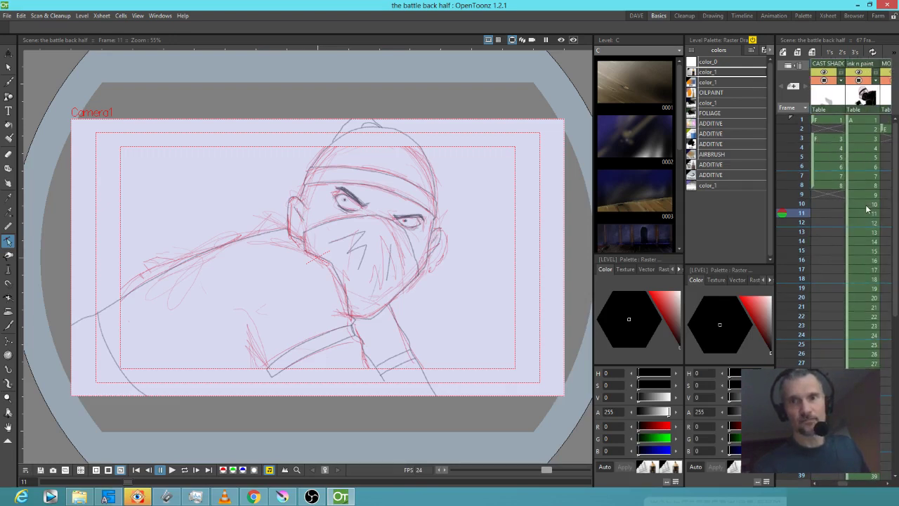
{"action": "left_click", "coordinate": [867, 213]}
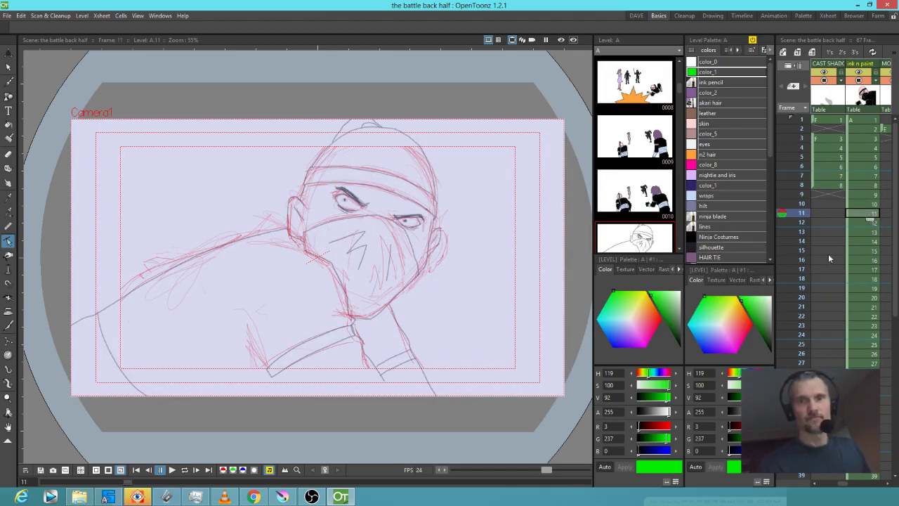
Lower the alpha of the sketch column's red colour style to 116 from its frame 11 drawing.
{"action": "scroll", "coordinate": [886, 254], "scroll_direction": "left", "scroll_amount": 1}
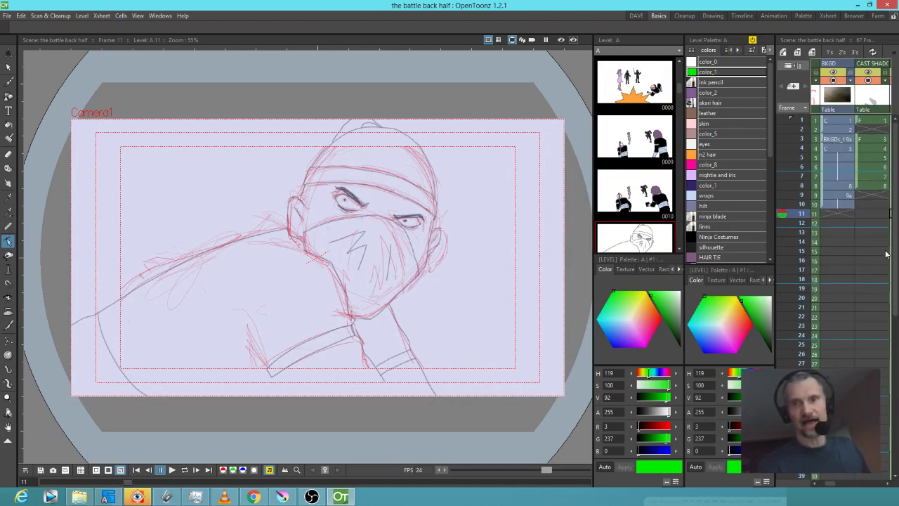
{"action": "scroll", "coordinate": [830, 224], "scroll_direction": "left", "scroll_amount": 1}
{"action": "left_click", "coordinate": [831, 213]}
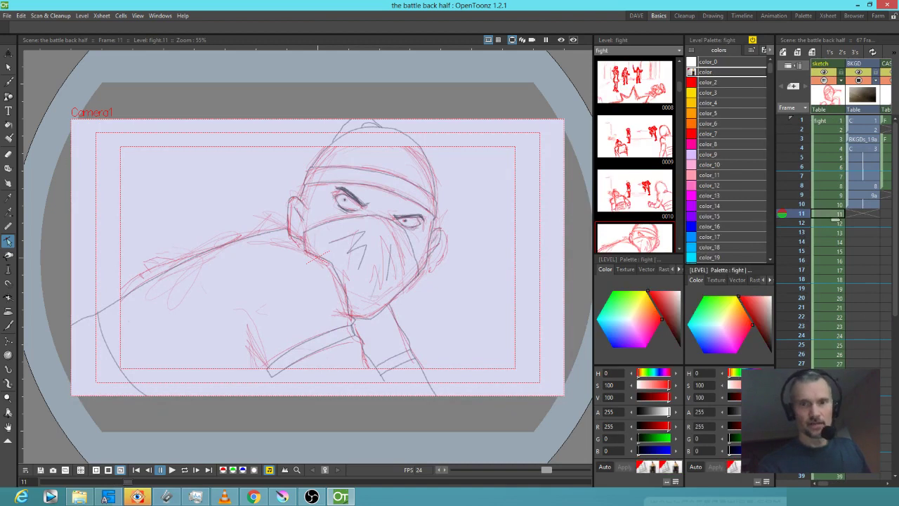
{"action": "left_click", "coordinate": [753, 280]}
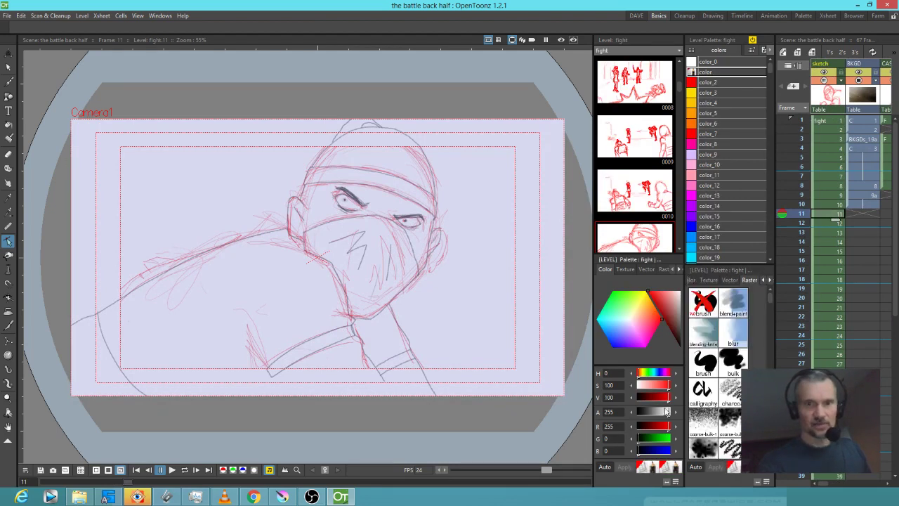
{"action": "mouse_move", "coordinate": [669, 415]}
{"action": "left_mouse_down"}
{"action": "mouse_move", "coordinate": [635, 416]}
{"action": "mouse_move", "coordinate": [651, 412]}
{"action": "left_mouse_up"}
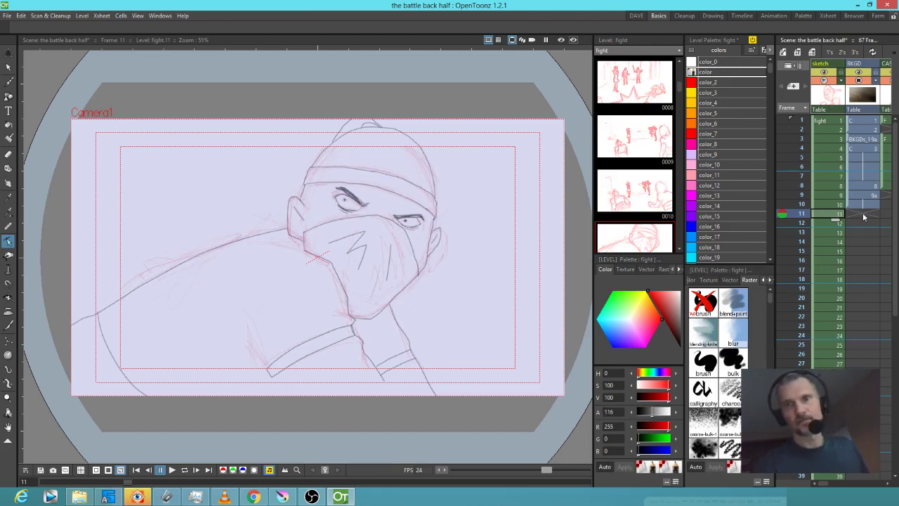
Fill the ninja's scalp, face and ears with the skin style on frame 11 of the ink n paint column, using the Normal fill type.
{"action": "scroll", "coordinate": [865, 262], "scroll_direction": "right", "scroll_amount": 5}
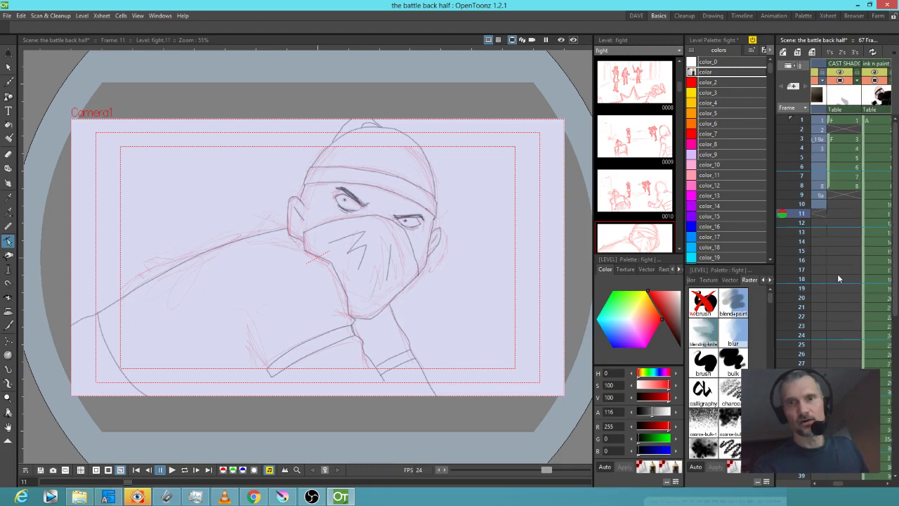
{"action": "left_click", "coordinate": [870, 214]}
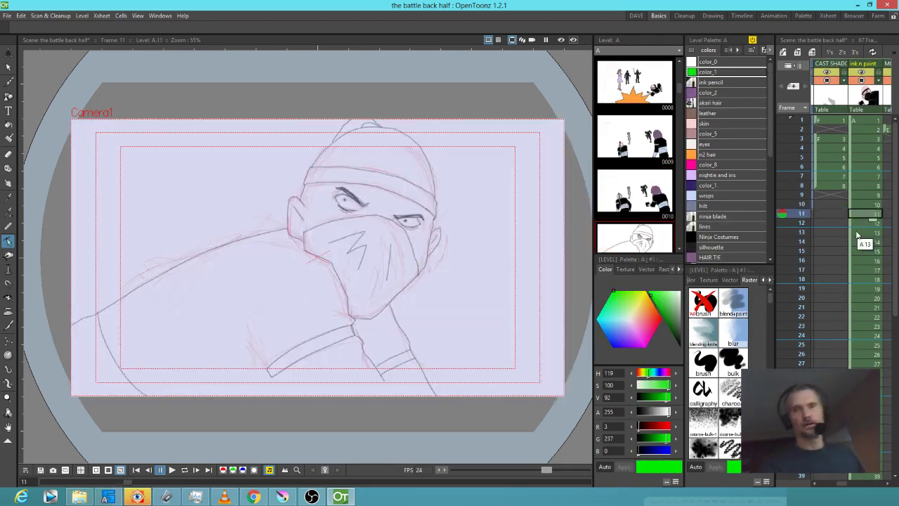
{"action": "scroll", "coordinate": [860, 263], "scroll_direction": "left", "scroll_amount": 3}
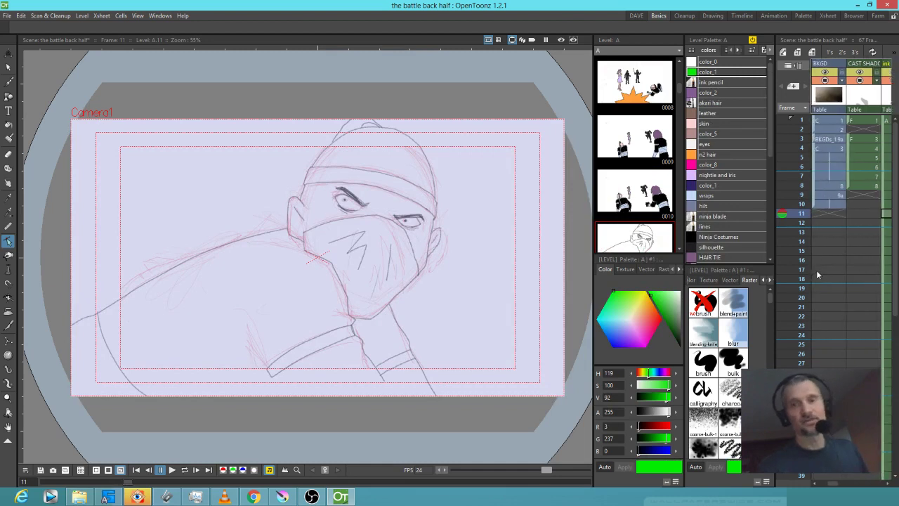
{"action": "scroll", "coordinate": [822, 281], "scroll_direction": "right", "scroll_amount": 2}
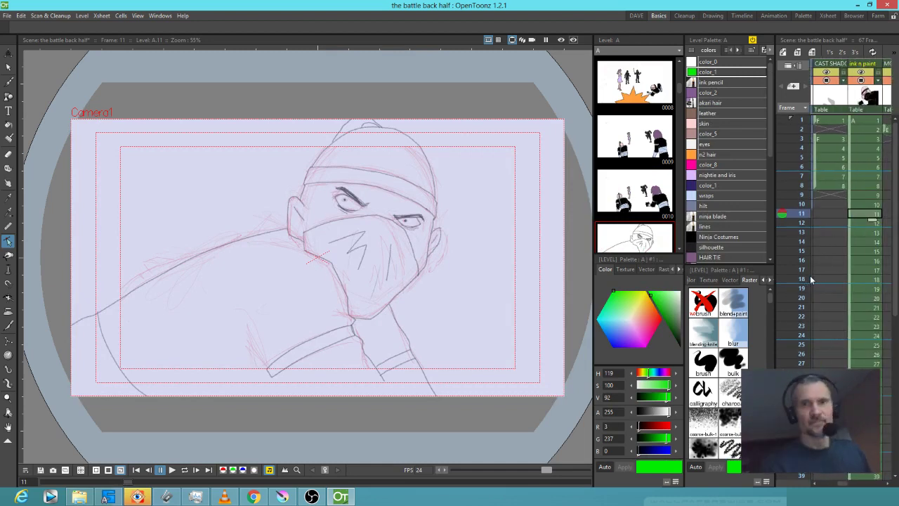
{"action": "left_click", "coordinate": [723, 123]}
{"action": "key", "text": "f"}
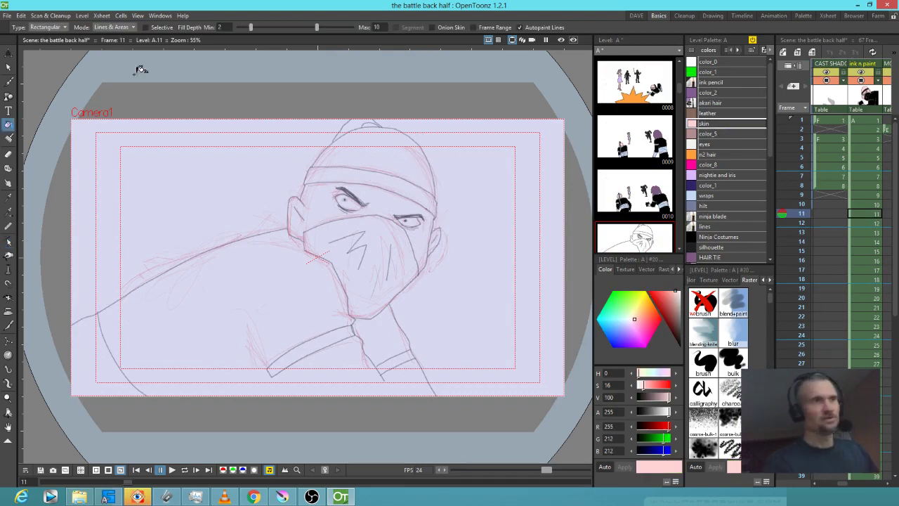
{"action": "left_click", "coordinate": [47, 26]}
{"action": "left_click", "coordinate": [42, 35]}
{"action": "left_click", "coordinate": [407, 154]}
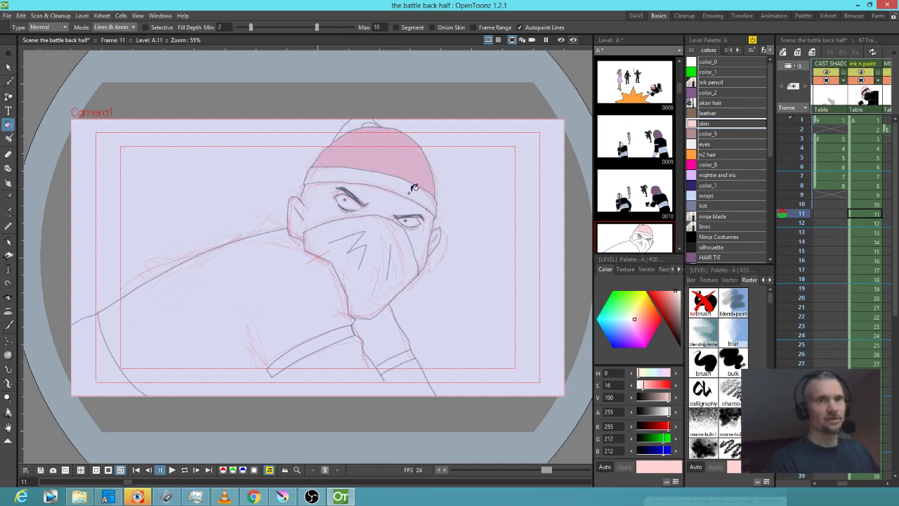
{"action": "left_click", "coordinate": [389, 201]}
{"action": "left_click", "coordinate": [436, 238]}
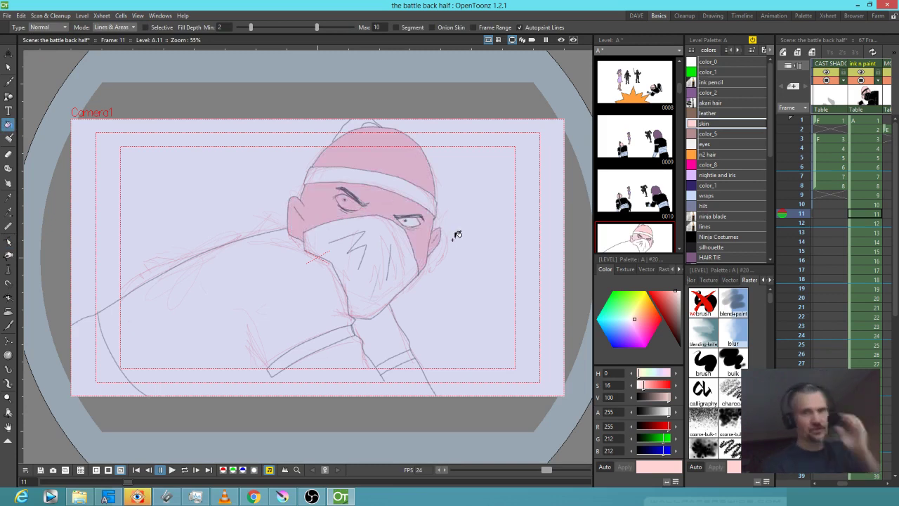
Fill the ninja's body, mask, headband, topknot and far arm with the Ninja Costumes style.
{"action": "left_click", "coordinate": [725, 237]}
{"action": "left_click", "coordinate": [347, 352]}
{"action": "left_click", "coordinate": [391, 299]}
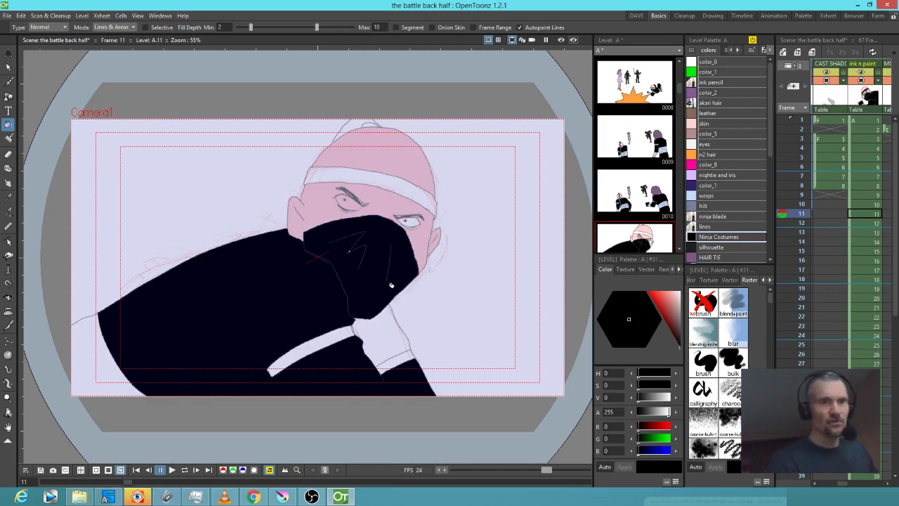
{"action": "left_click", "coordinate": [409, 181]}
{"action": "left_click", "coordinate": [364, 124]}
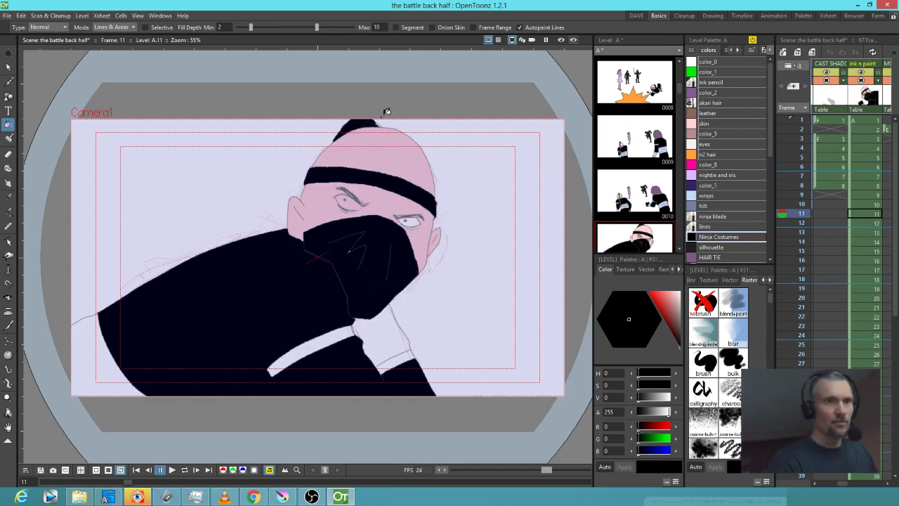
{"action": "left_click", "coordinate": [392, 326]}
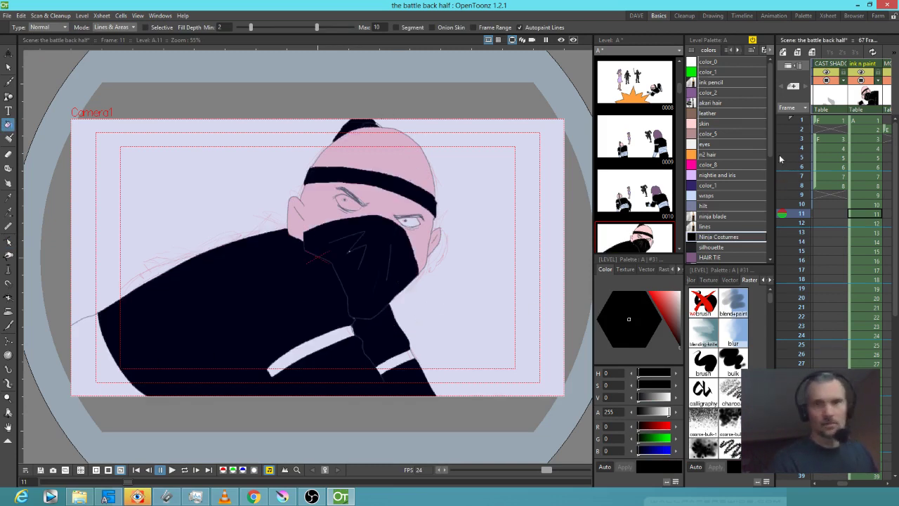
Fill the bands on both of the ninja's arms with the wraps style.
{"action": "left_click", "coordinate": [718, 196]}
{"action": "left_click", "coordinate": [400, 353]}
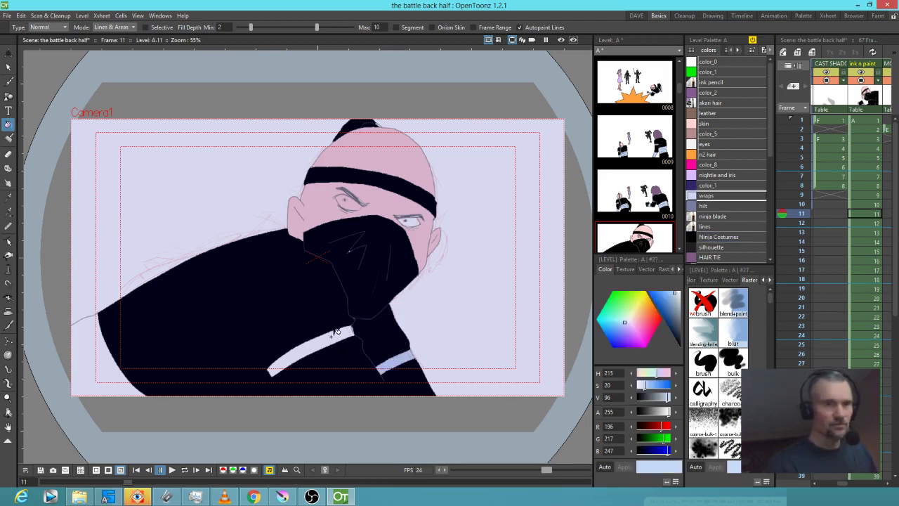
{"action": "left_click", "coordinate": [337, 333]}
Paint the whites of both eyes with the eyes style, using the Paint Brush in Areas mode with Selective off.
{"action": "left_click", "coordinate": [718, 144]}
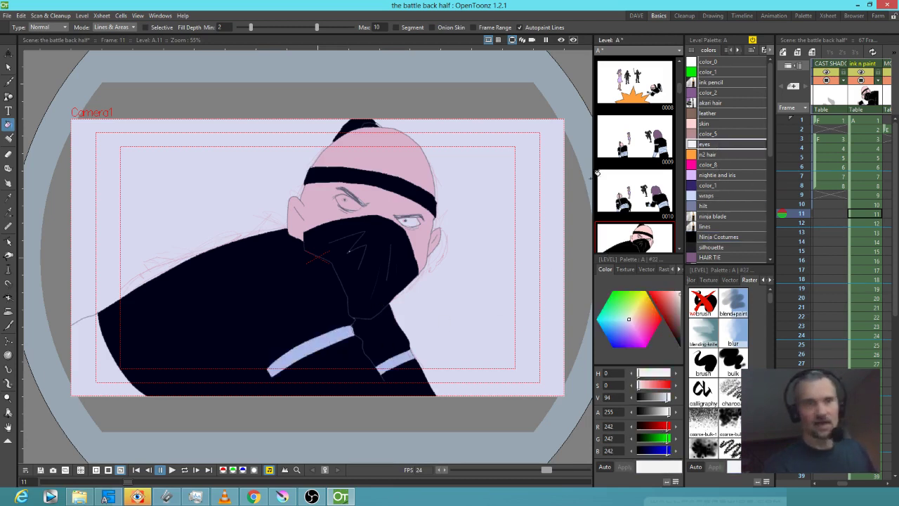
{"action": "key", "text": "j"}
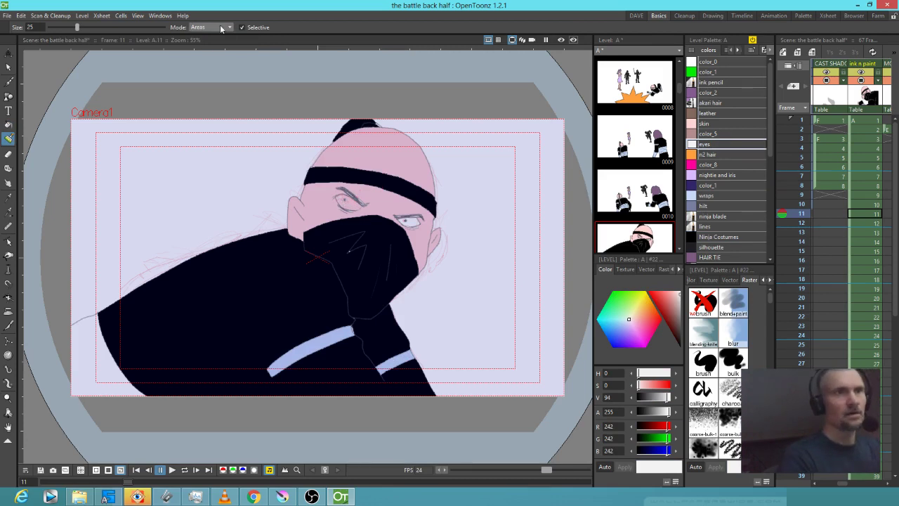
{"action": "left_click", "coordinate": [251, 28]}
{"action": "left_click_drag", "start_coordinate": [340, 199], "coordinate": [362, 205]}
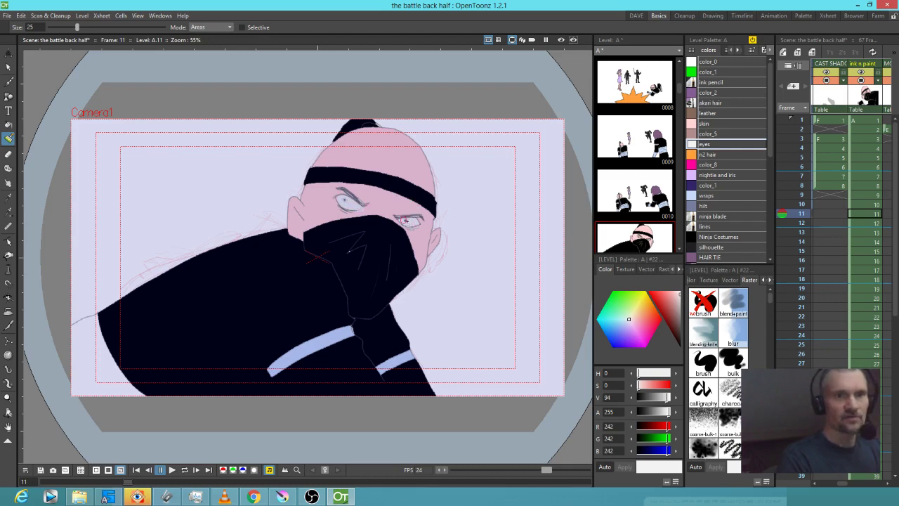
{"action": "left_click", "coordinate": [412, 220]}
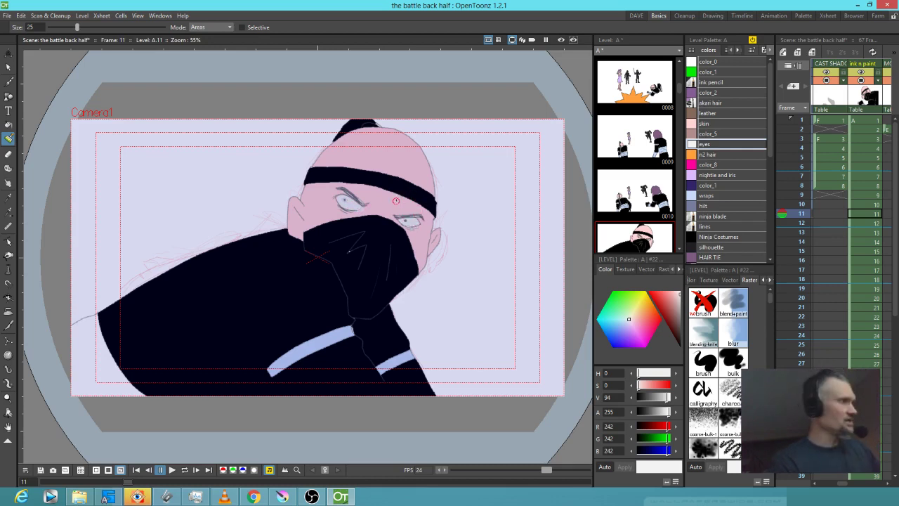
Pick the skin style from the face and clean up the painted areas around the eyes with the Paint Brush, leaving Selective off.
{"action": "key", "text": "k"}
{"action": "left_click", "coordinate": [410, 189]}
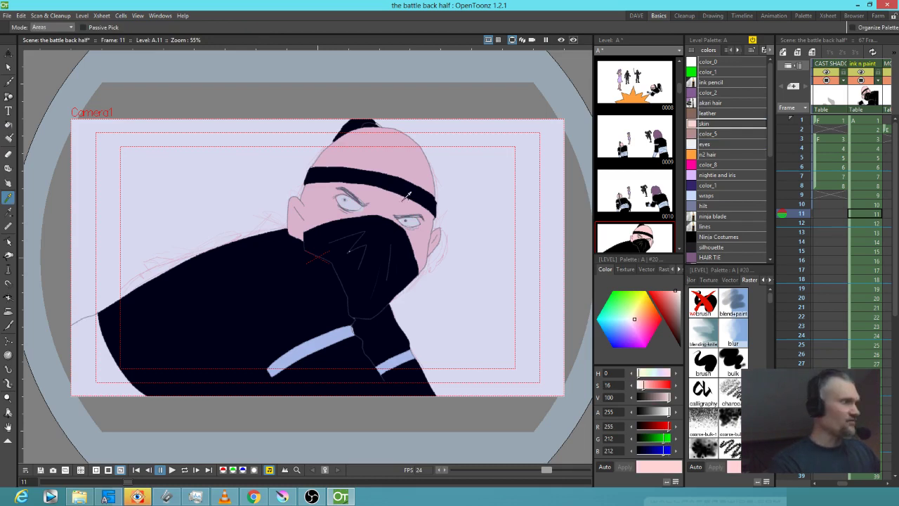
{"action": "key", "text": "shift+space"}
{"action": "mouse_move", "coordinate": [407, 251]}
{"action": "left_mouse_down"}
{"action": "mouse_move", "coordinate": [458, 213]}
{"action": "mouse_move", "coordinate": [437, 194]}
{"action": "mouse_move", "coordinate": [405, 195]}
{"action": "left_mouse_up"}
{"action": "key", "text": "j"}
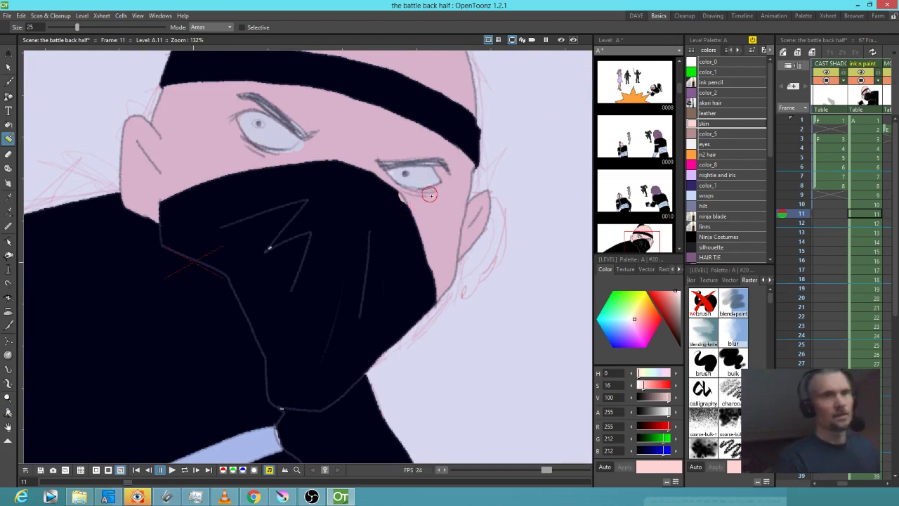
{"action": "key", "text": "ctrl+z"}
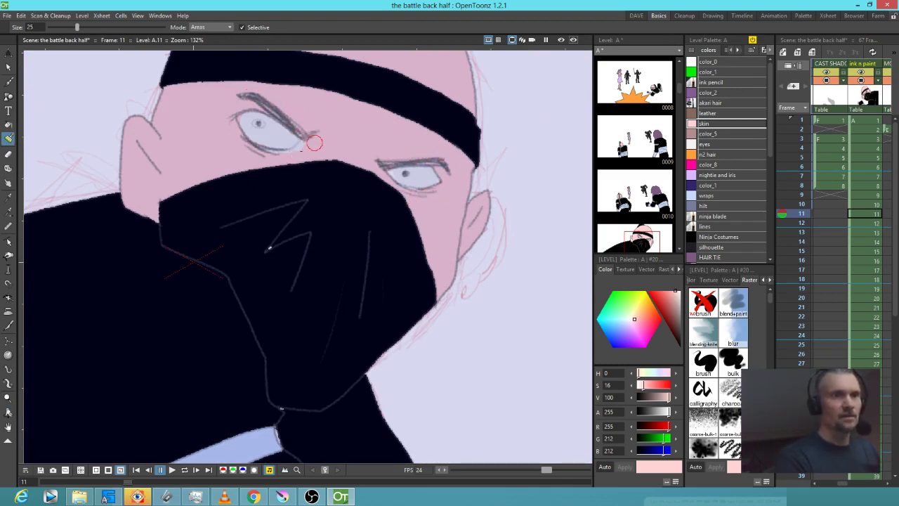
{"action": "left_click", "coordinate": [242, 28]}
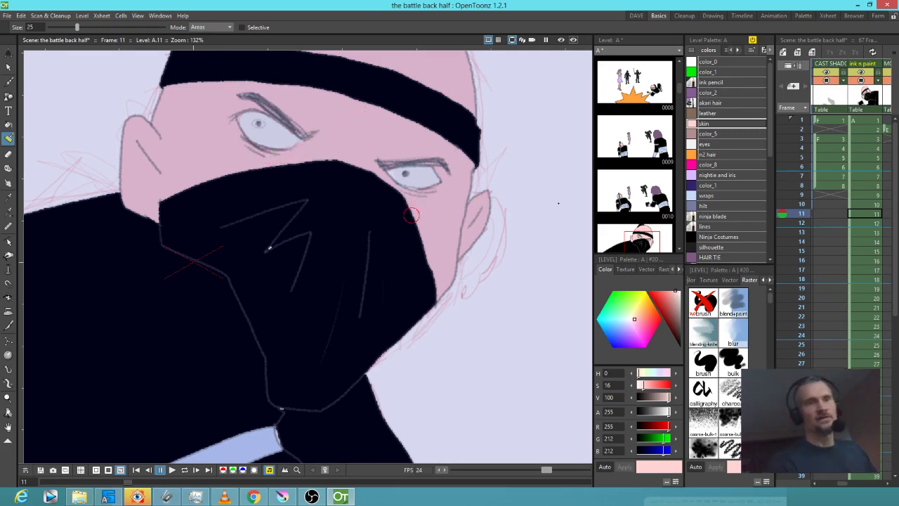
Choose the ink pencil style on frame 11, try a Brush stroke on the pupil and undo it.
{"action": "mouse_move", "coordinate": [828, 229]}
{"action": "left_mouse_down"}
{"action": "mouse_move", "coordinate": [877, 224]}
{"action": "mouse_move", "coordinate": [832, 219]}
{"action": "left_mouse_up"}
{"action": "left_click", "coordinate": [871, 214]}
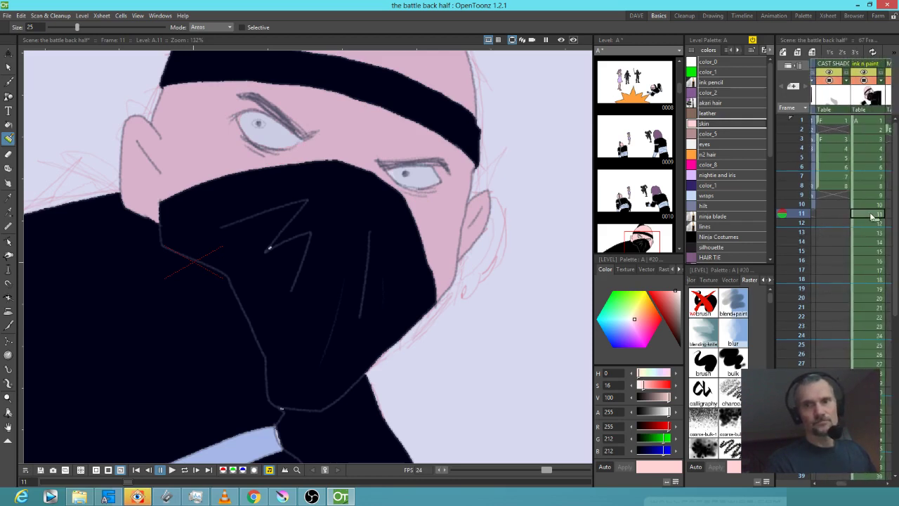
{"action": "left_click", "coordinate": [723, 83]}
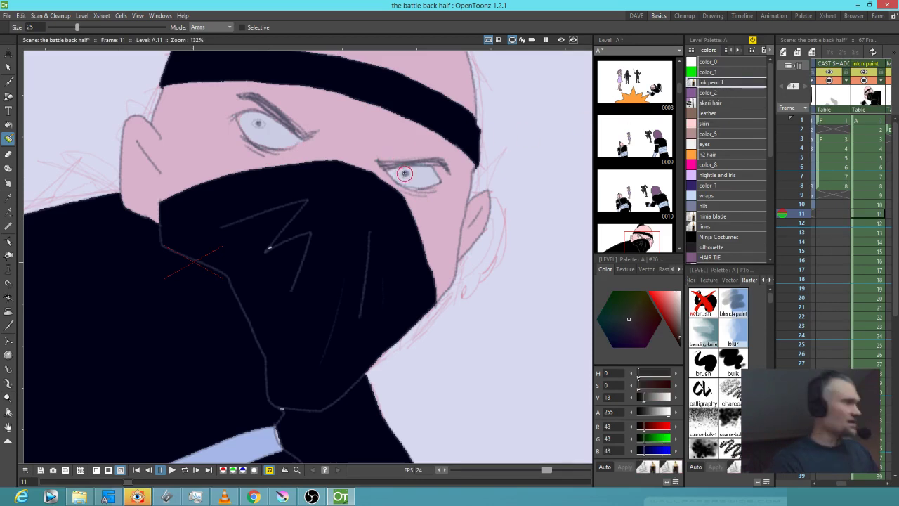
{"action": "key", "text": "b"}
{"action": "left_click_drag", "start_coordinate": [404, 172], "coordinate": [406, 173]}
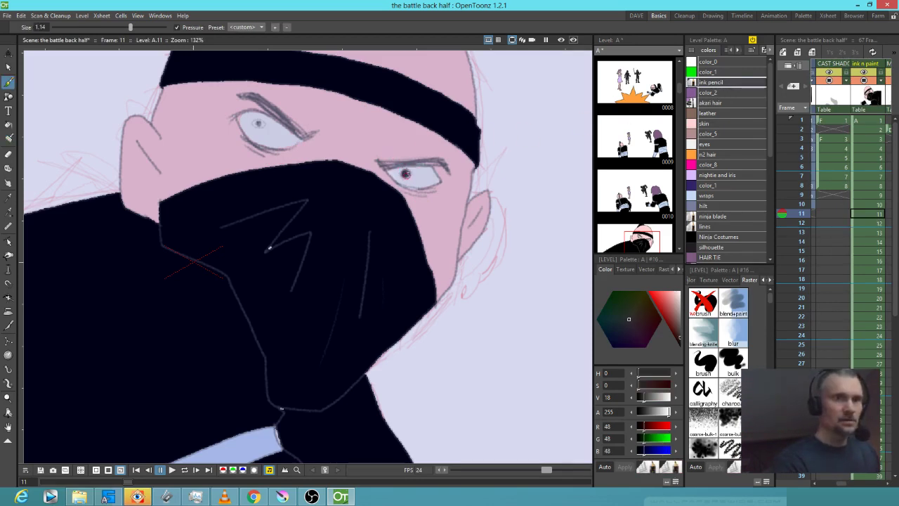
{"action": "key", "text": "ctrl+z"}
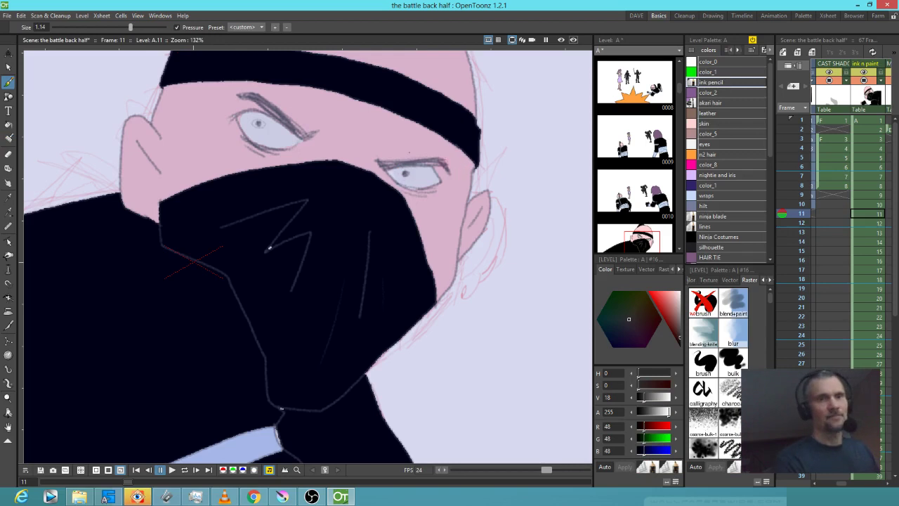
Set the Brush size to 0 for fine ink details on the eyes.
{"action": "left_click", "coordinate": [40, 27]}
{"action": "type", "text": "3"}
{"action": "key", "text": "Return"}
{"action": "left_click", "coordinate": [41, 27]}
{"action": "type", "text": "0"}
{"action": "key", "text": "Return"}
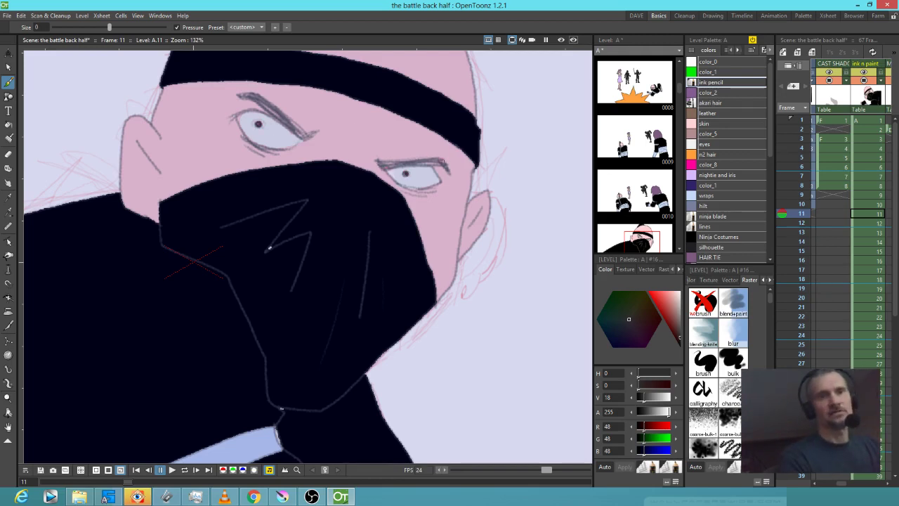
Darken the brow lines above both eyes and add frown lines between them with the ink pencil style.
{"action": "left_click_drag", "start_coordinate": [436, 165], "coordinate": [421, 162]}
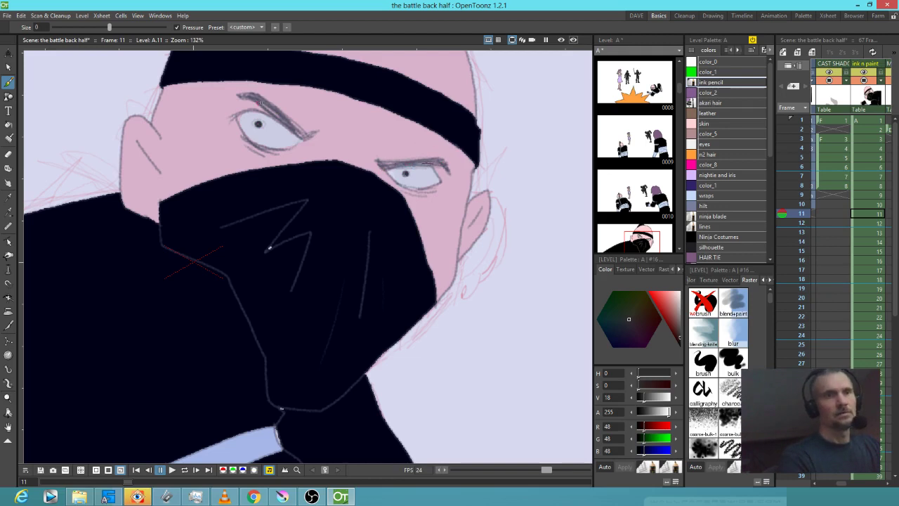
{"action": "left_click_drag", "start_coordinate": [277, 122], "coordinate": [300, 132]}
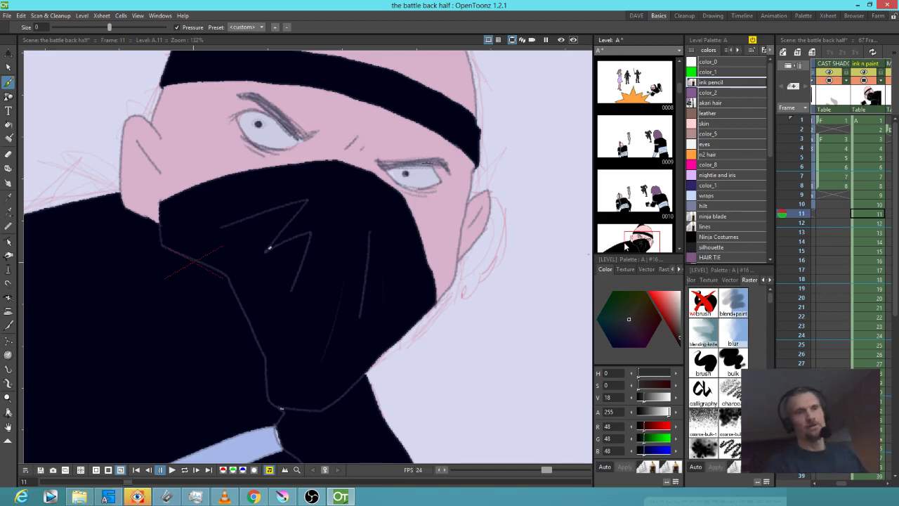
{"action": "key", "text": "f"}
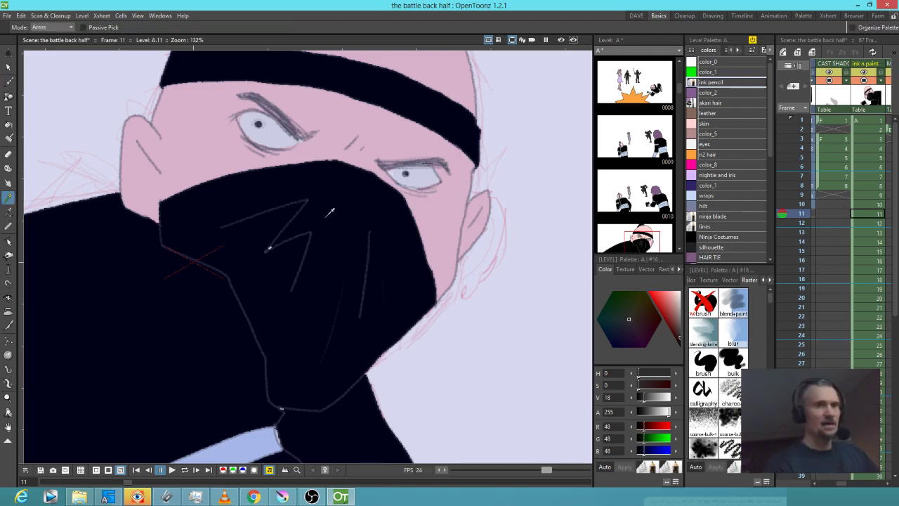
Pick the Ninja Costumes style from the mask and touch up the black costume around the lower mask with the Paint Brush.
{"action": "left_click", "coordinate": [327, 217]}
{"action": "key", "text": "b"}
{"action": "left_click", "coordinate": [275, 243]}
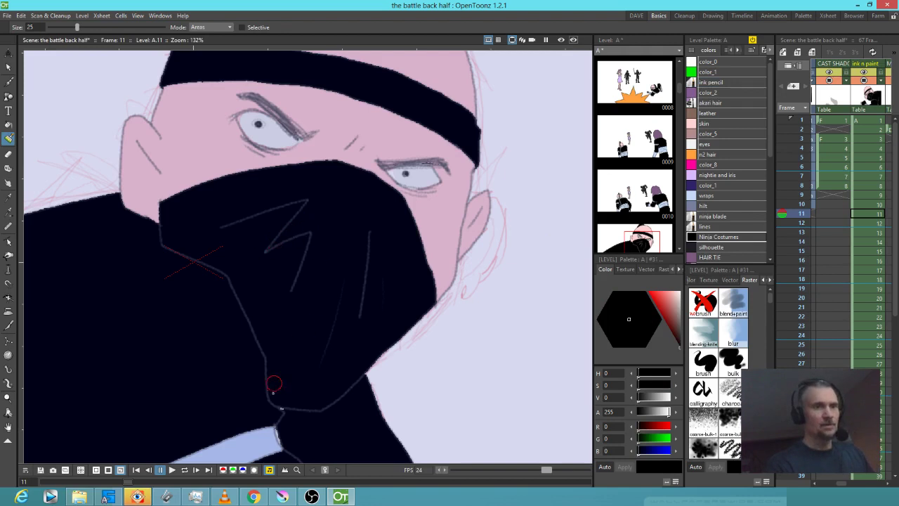
{"action": "left_click_drag", "start_coordinate": [300, 395], "coordinate": [400, 204]}
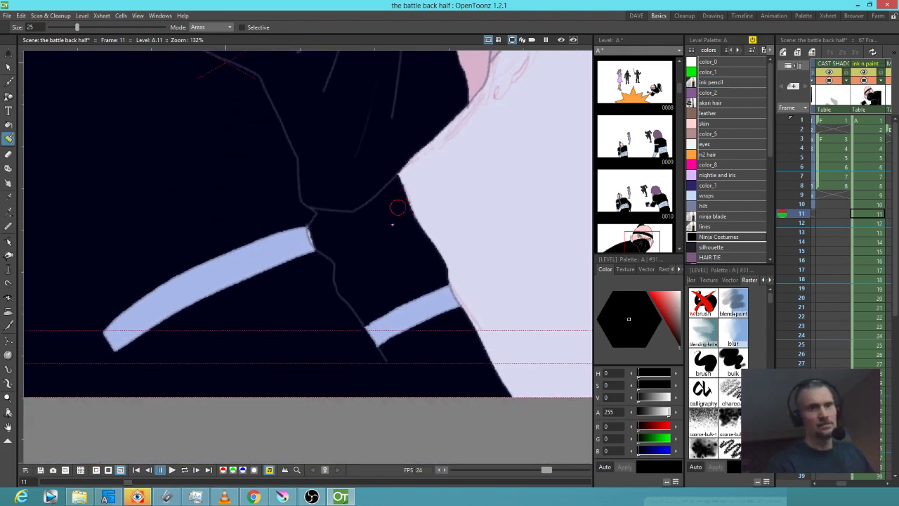
{"action": "scroll", "coordinate": [400, 203], "scroll_direction": "down", "scroll_amount": 4}
{"action": "scroll", "coordinate": [435, 327], "scroll_direction": "down", "scroll_amount": 1}
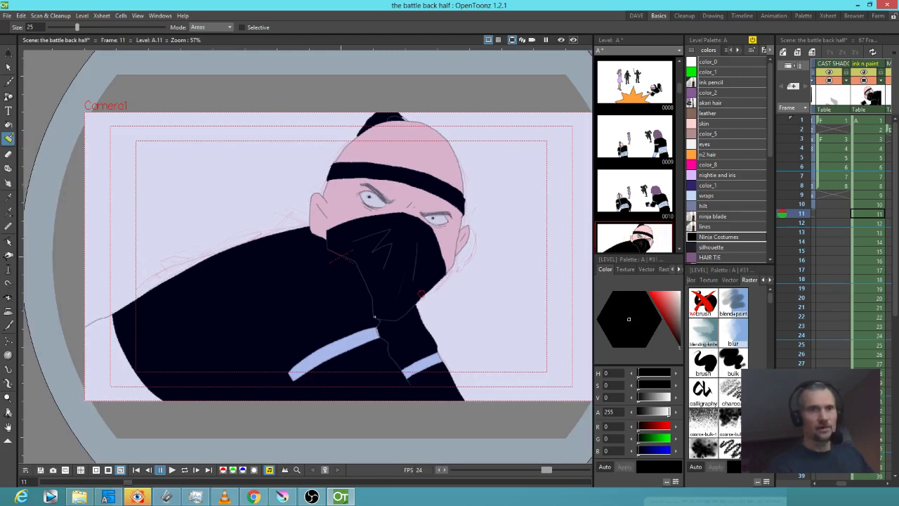
Pick the wraps style from the arm band and fill the unpainted waist area behind the ninja's back.
{"action": "key", "text": "k"}
{"action": "left_click", "coordinate": [348, 341]}
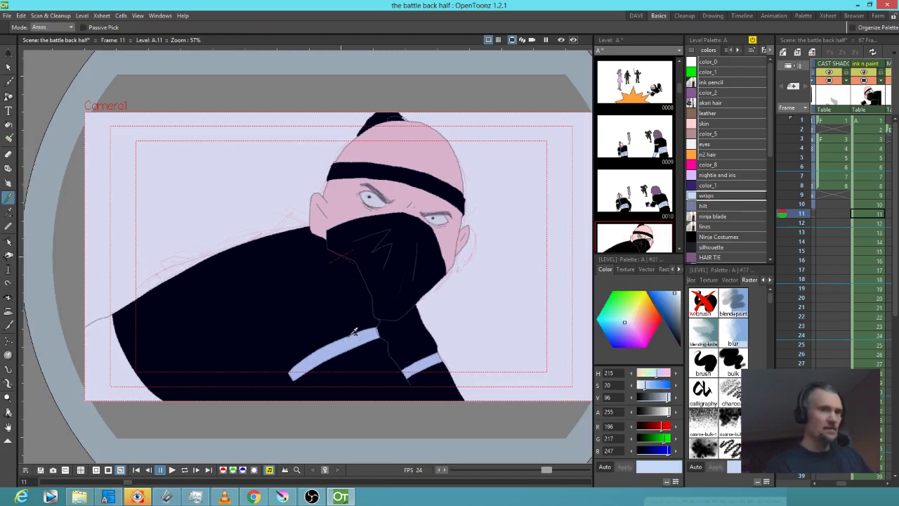
{"action": "key", "text": "f"}
{"action": "left_click", "coordinate": [117, 372]}
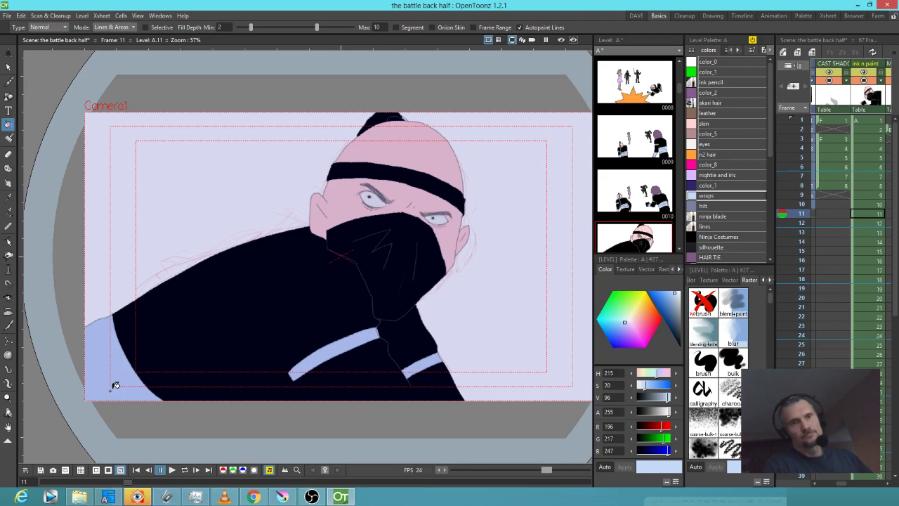
Draw fine fold lines on the waist wrap with the Brush in the ink pencil style.
{"action": "left_click", "coordinate": [717, 83]}
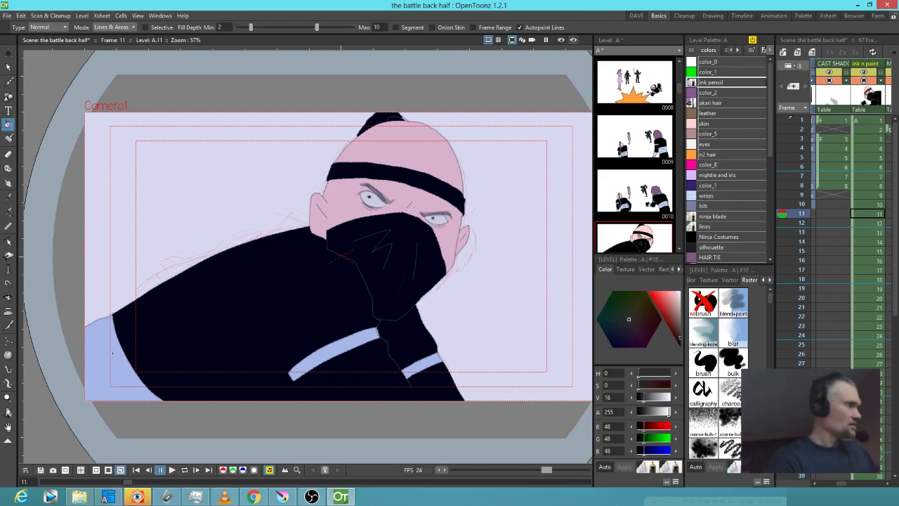
{"action": "key", "text": "b"}
{"action": "left_click_drag", "start_coordinate": [94, 366], "coordinate": [114, 393]}
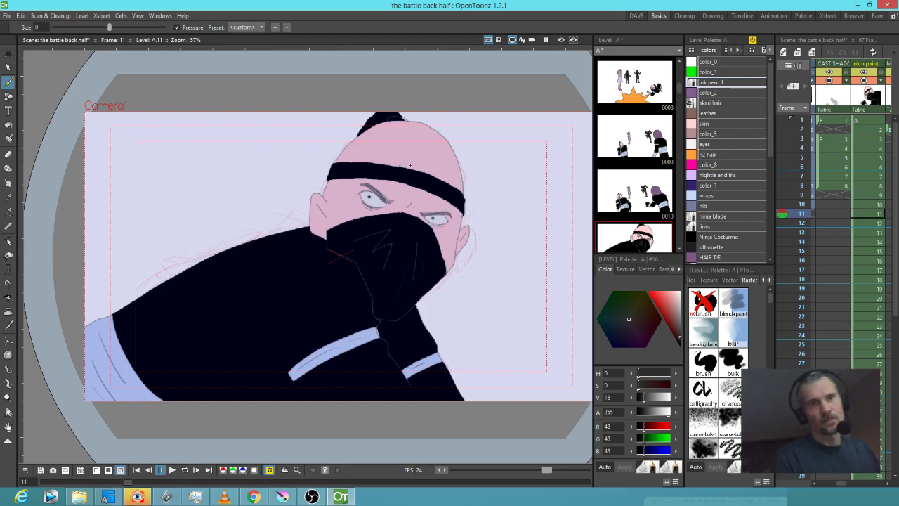
Start a shadow drawing on frame 9 of the BOD SHADOWS column with the Brush in the SHADOWS style.
{"action": "scroll", "coordinate": [831, 248], "scroll_direction": "right", "scroll_amount": 3}
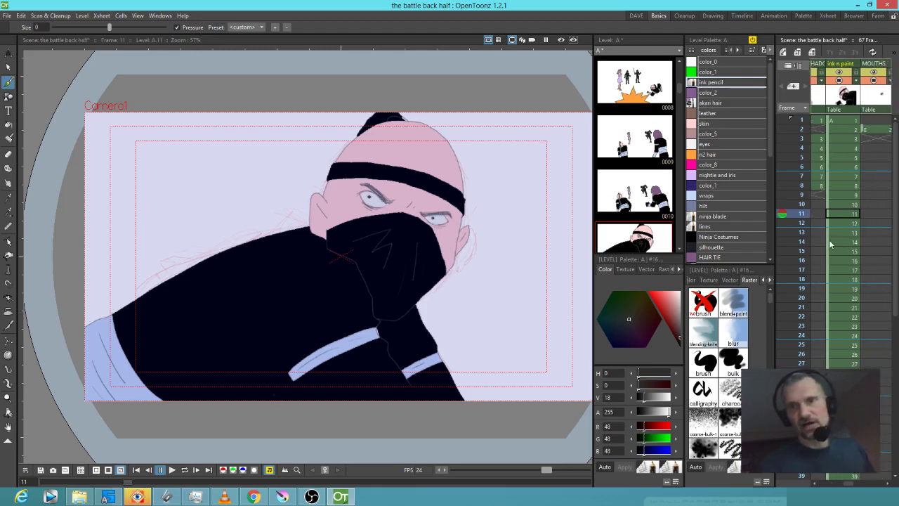
{"action": "scroll", "coordinate": [831, 249], "scroll_direction": "right", "scroll_amount": 2}
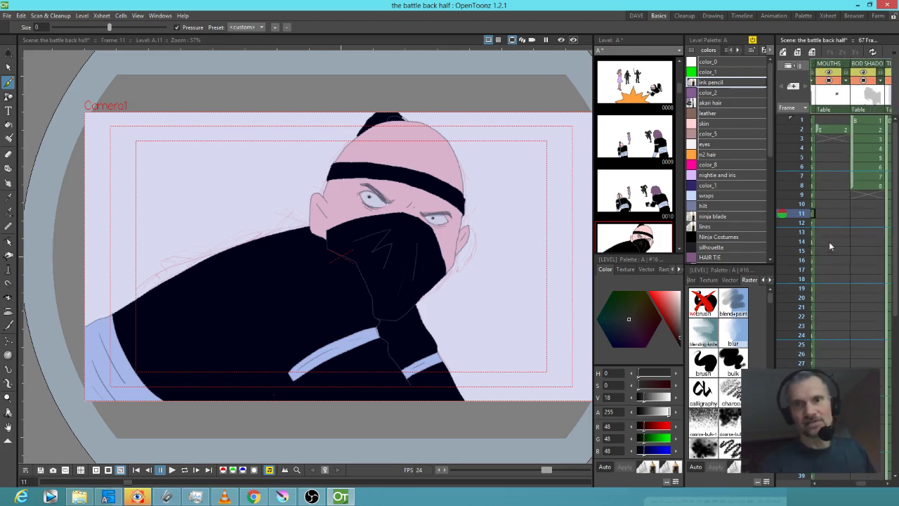
{"action": "left_click", "coordinate": [865, 196]}
{"action": "left_click", "coordinate": [865, 205]}
{"action": "left_click", "coordinate": [866, 213]}
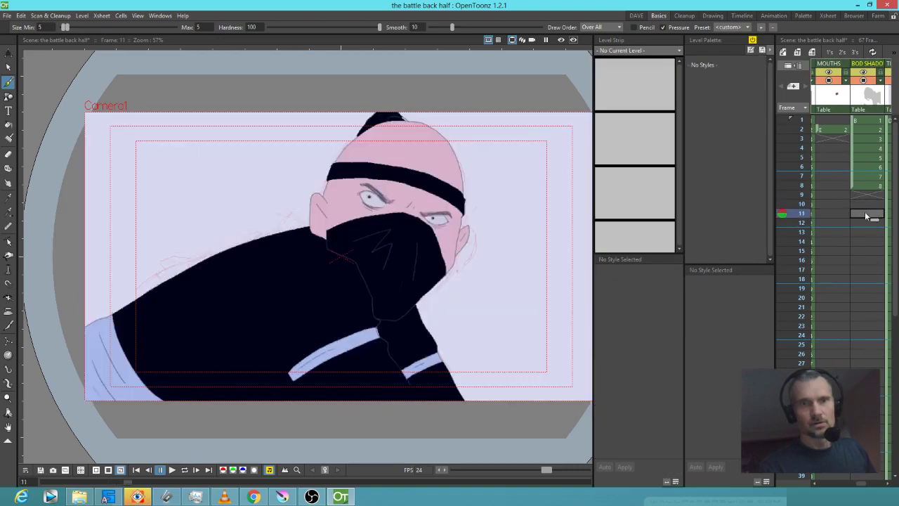
{"action": "left_click", "coordinate": [869, 196]}
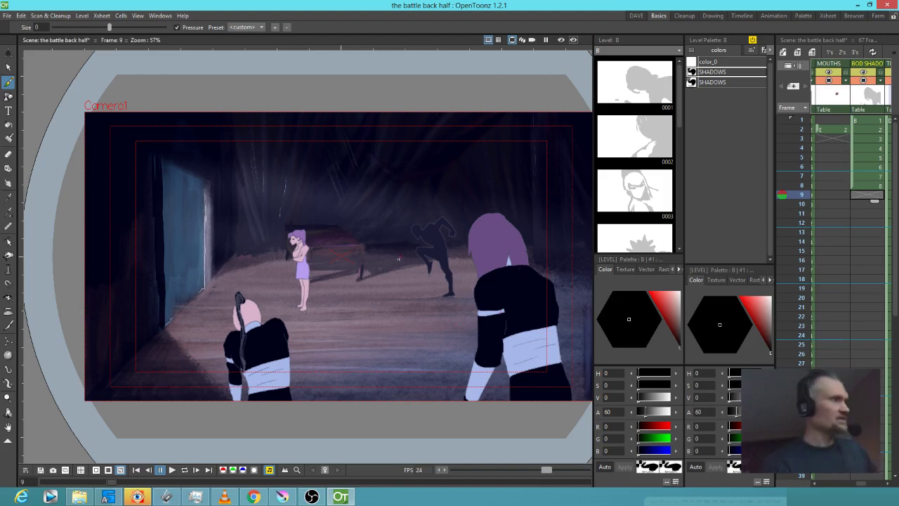
{"action": "key", "text": "f"}
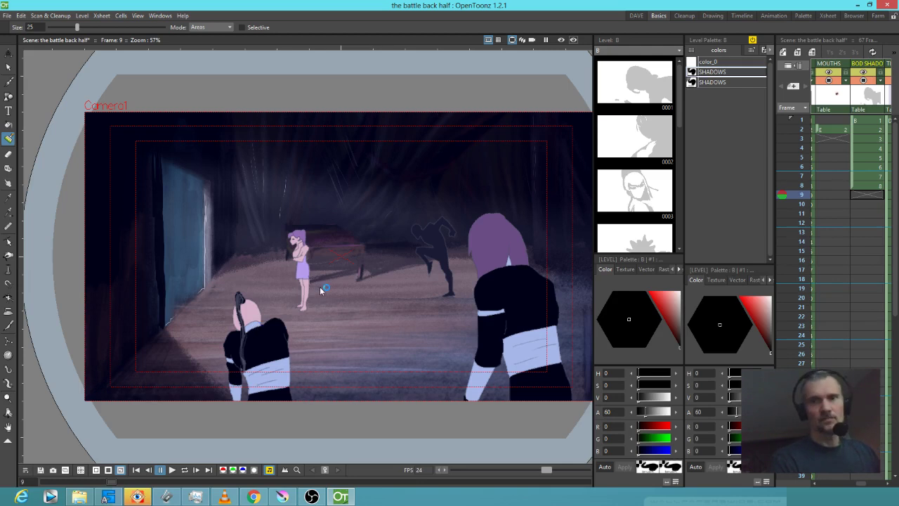
{"action": "left_click", "coordinate": [867, 195]}
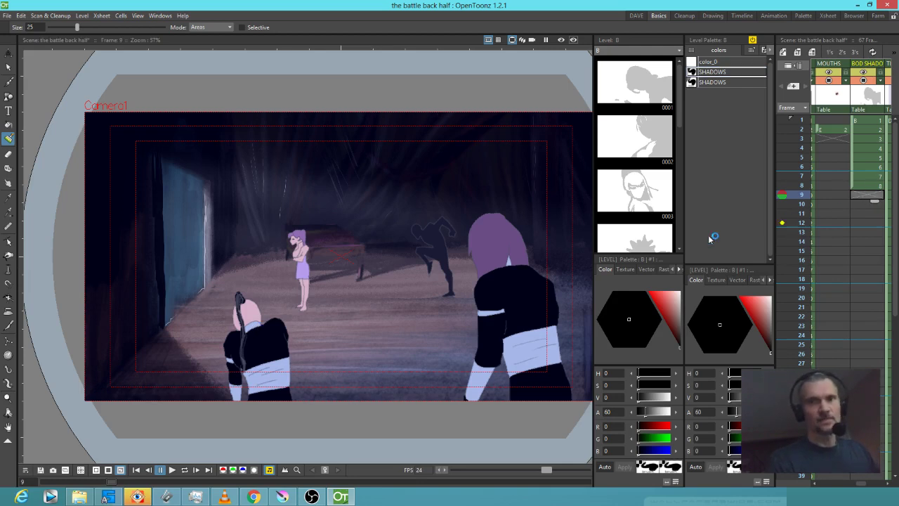
{"action": "key", "text": "b"}
{"action": "left_click", "coordinate": [503, 298]}
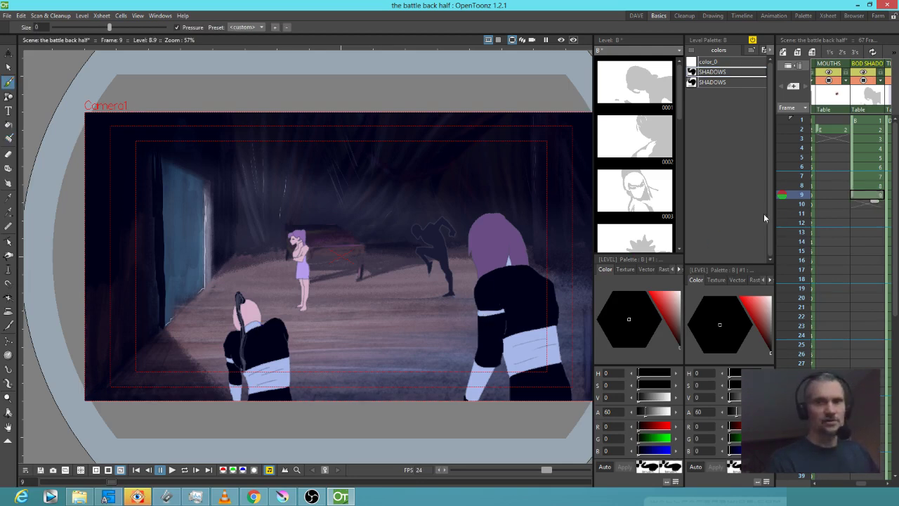
Shade the purple-haired ninja's hair and both foreground ninjas' wraps on frame 9 in the SHADOWS style.
{"action": "key", "text": "f"}
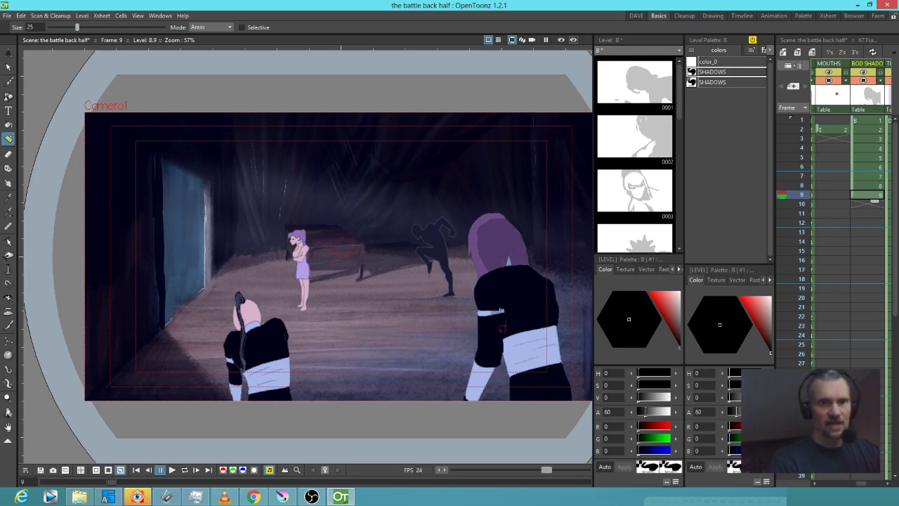
{"action": "left_click_drag", "start_coordinate": [511, 346], "coordinate": [552, 354]}
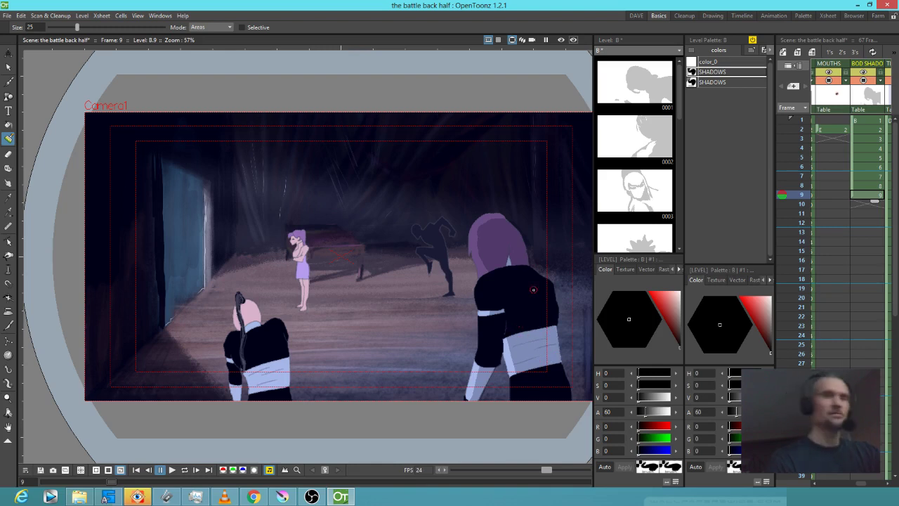
{"action": "left_click_drag", "start_coordinate": [257, 354], "coordinate": [284, 381]}
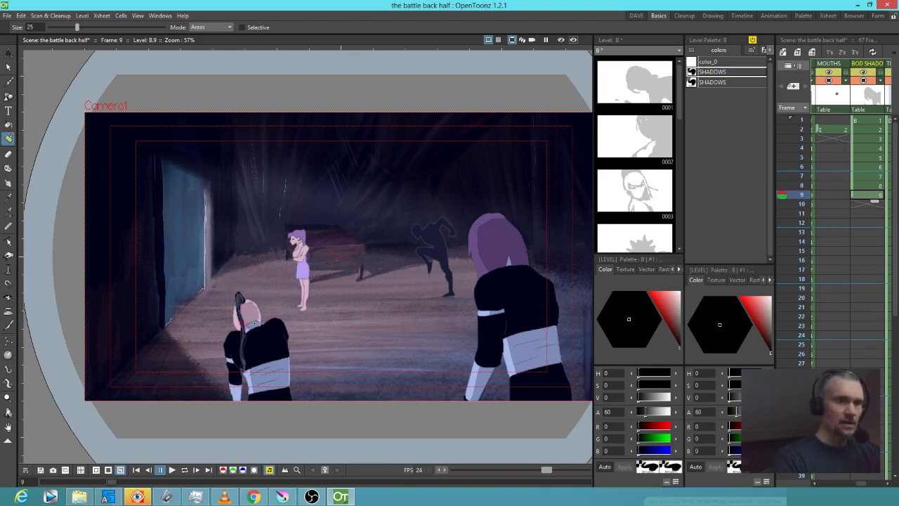
{"action": "left_click_drag", "start_coordinate": [237, 372], "coordinate": [237, 383]}
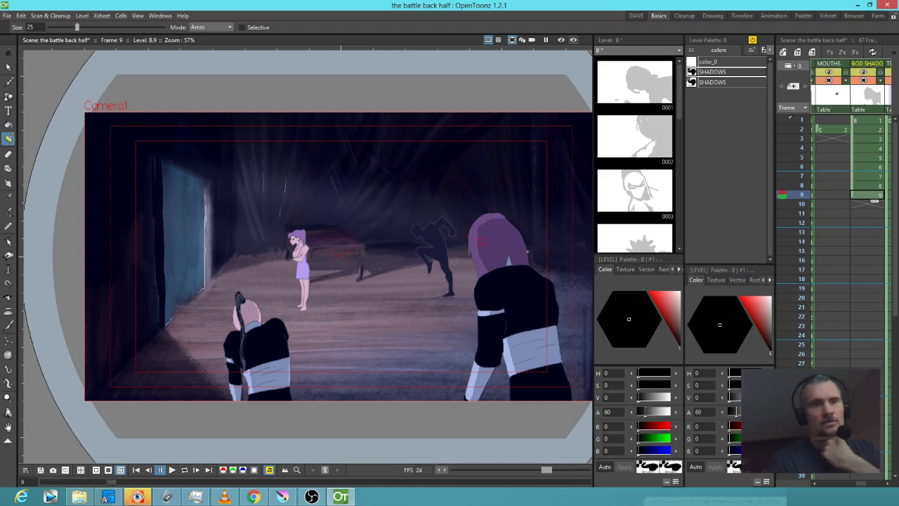
On frame 9 of the CAST SHADOW column, draw and fill the standing girl's shadow across the floor.
{"action": "scroll", "coordinate": [868, 235], "scroll_direction": "left", "scroll_amount": 5}
{"action": "scroll", "coordinate": [872, 232], "scroll_direction": "left", "scroll_amount": 3}
{"action": "left_click", "coordinate": [844, 192]}
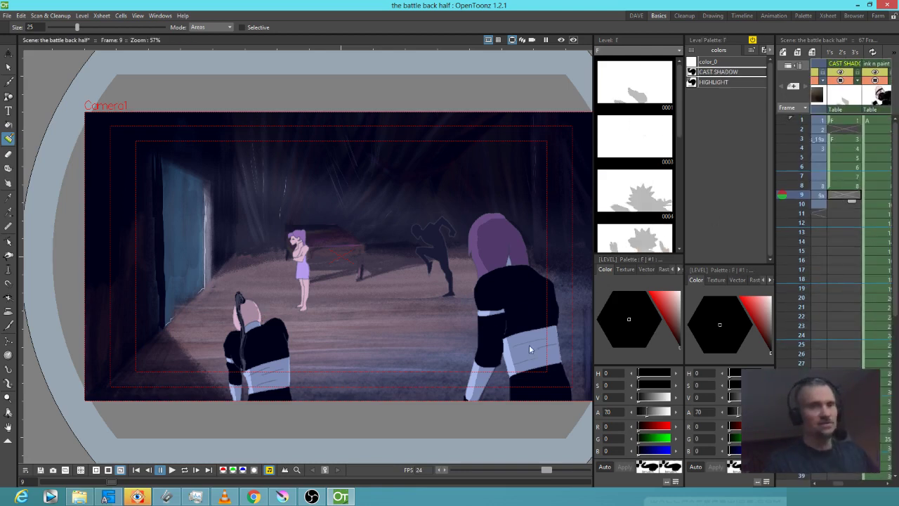
{"action": "key", "text": "b"}
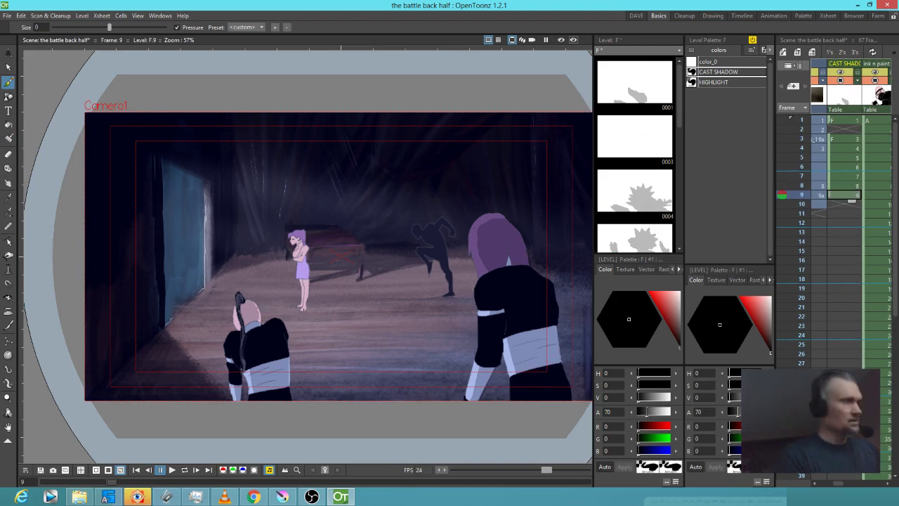
{"action": "key", "text": "f"}
{"action": "left_click_drag", "start_coordinate": [302, 306], "coordinate": [417, 304]}
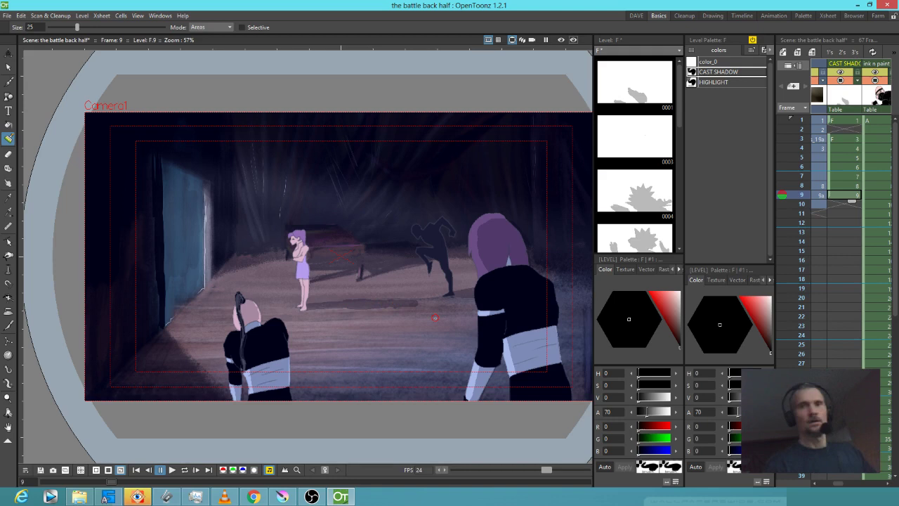
Return to frame 9 of the BOD SHADOWS column and add body shading to the standing girl.
{"action": "mouse_move", "coordinate": [887, 220]}
{"action": "left_mouse_down"}
{"action": "mouse_move", "coordinate": [835, 222]}
{"action": "mouse_move", "coordinate": [838, 213]}
{"action": "left_mouse_up"}
{"action": "left_click", "coordinate": [868, 195]}
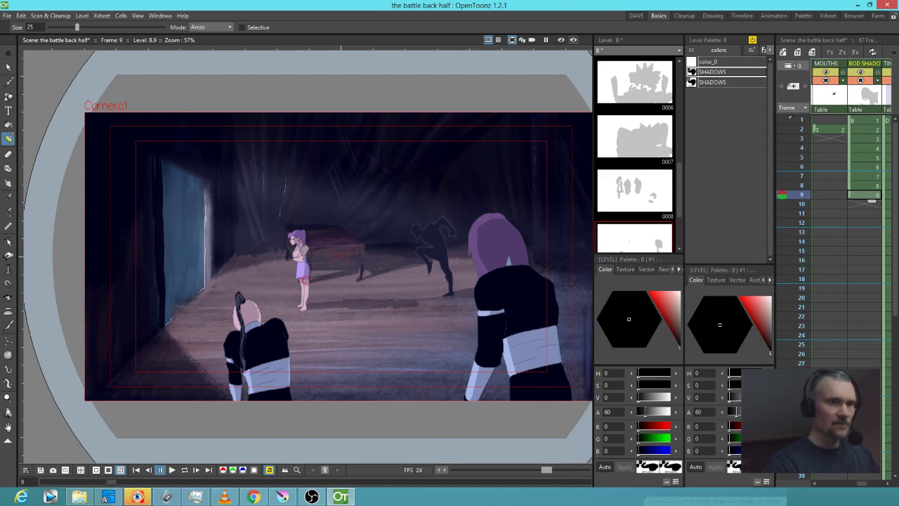
{"action": "left_click", "coordinate": [303, 279]}
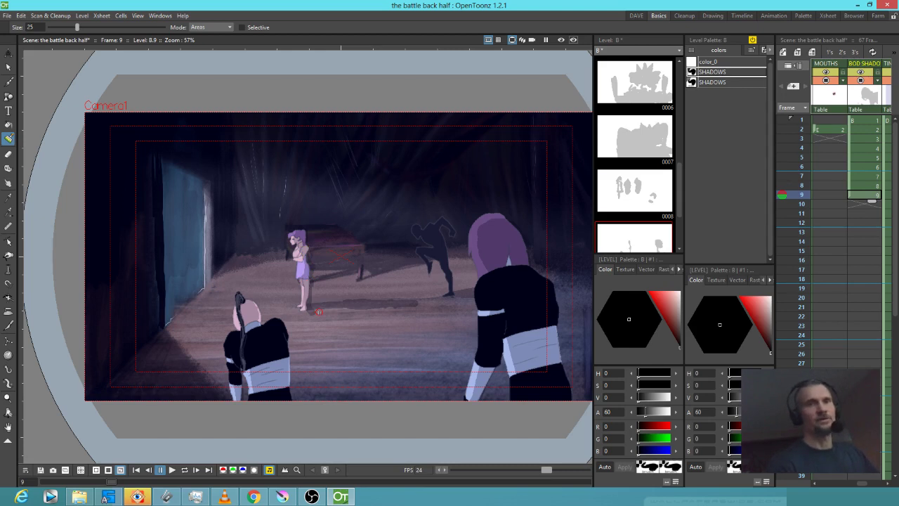
Preview the scene and flip between frames 9 and 10 to compare the shaded and unshaded characters.
{"action": "left_click", "coordinate": [562, 40]}
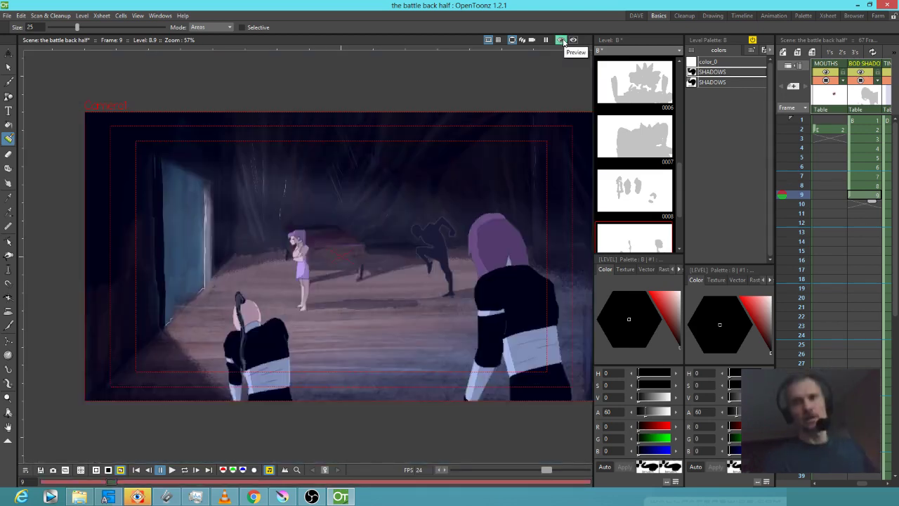
{"action": "left_click", "coordinate": [871, 205]}
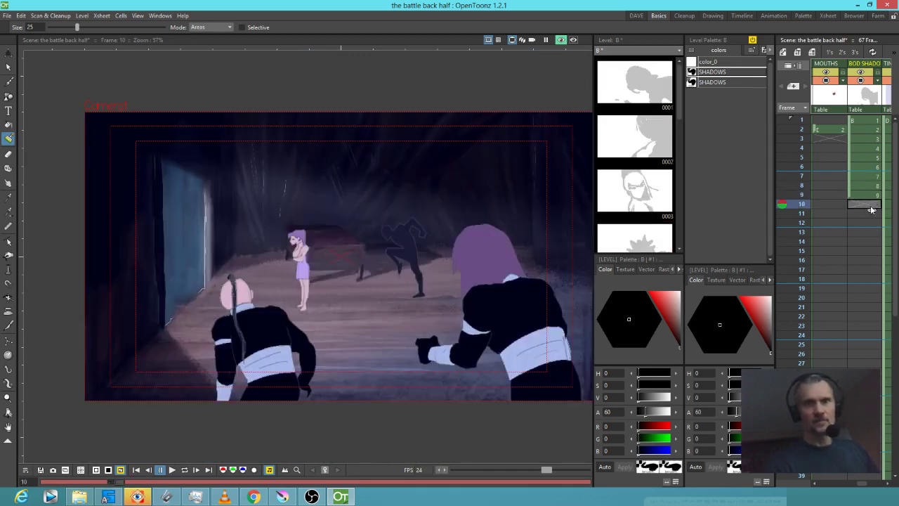
{"action": "left_click", "coordinate": [871, 197]}
{"action": "left_click", "coordinate": [871, 205]}
{"action": "left_click", "coordinate": [871, 198]}
{"action": "left_click", "coordinate": [872, 205]}
{"action": "left_click", "coordinate": [878, 197]}
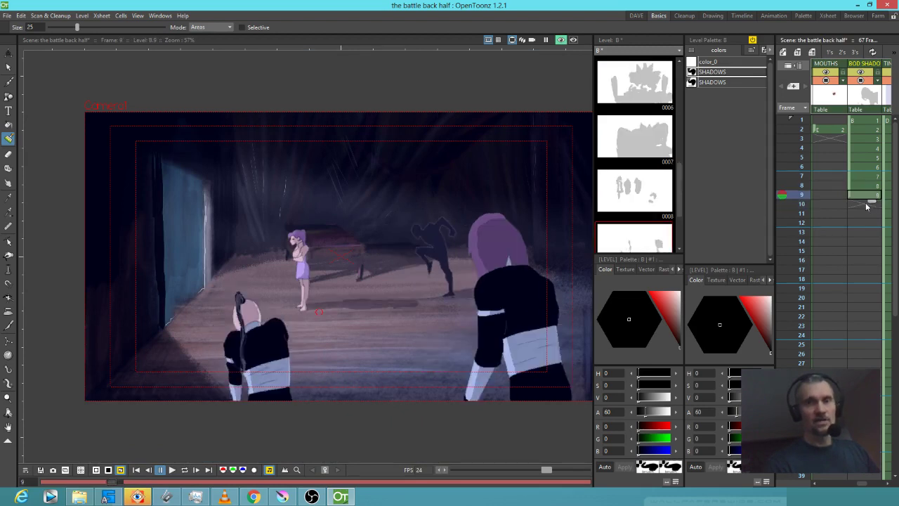
Start drawing 10 in the BOD SHADOWS column and copy the girl's body shading into it from frame 9 with a Freehand selection.
{"action": "left_click", "coordinate": [872, 204]}
{"action": "key", "text": "b"}
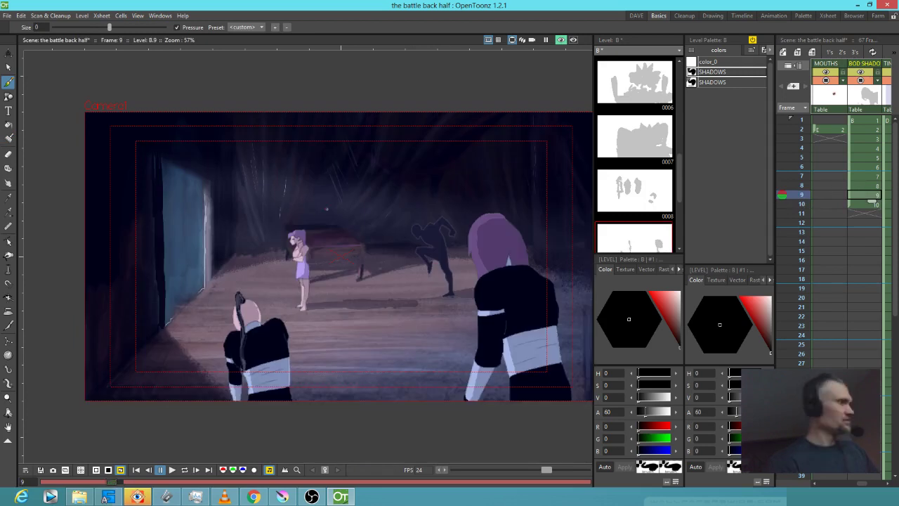
{"action": "key", "text": "s"}
{"action": "left_click_drag", "start_coordinate": [275, 279], "coordinate": [308, 214]}
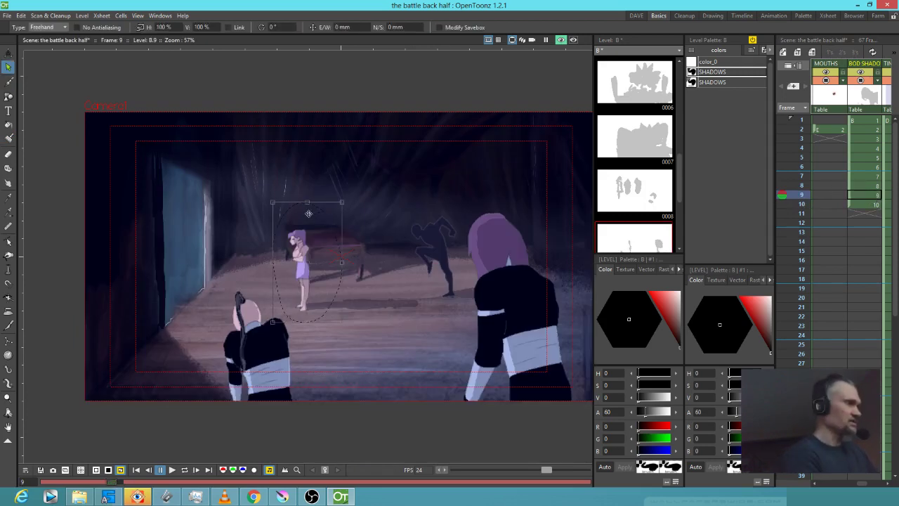
{"action": "key", "text": "period"}
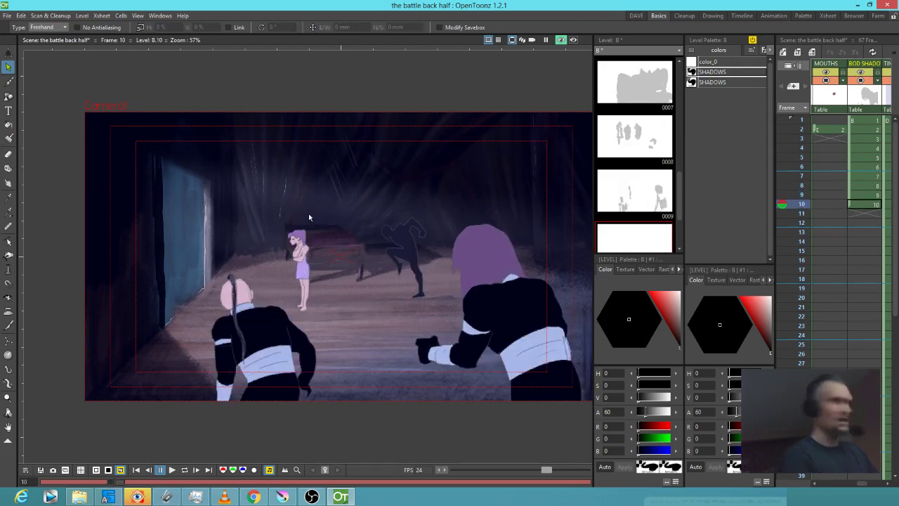
{"action": "key", "text": "ctrl+v"}
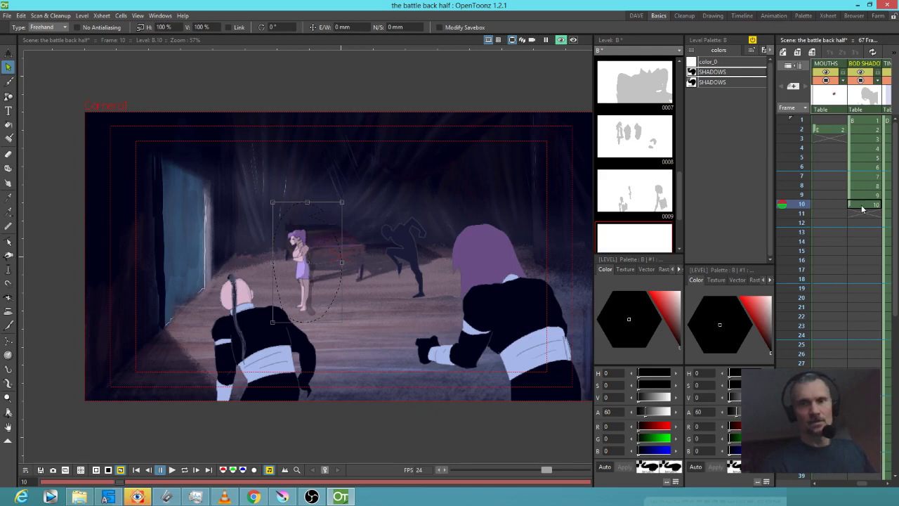
Leave the preview and shade the purple-haired ninja's hair on frame 10, checking it against frame 9.
{"action": "key", "text": "p"}
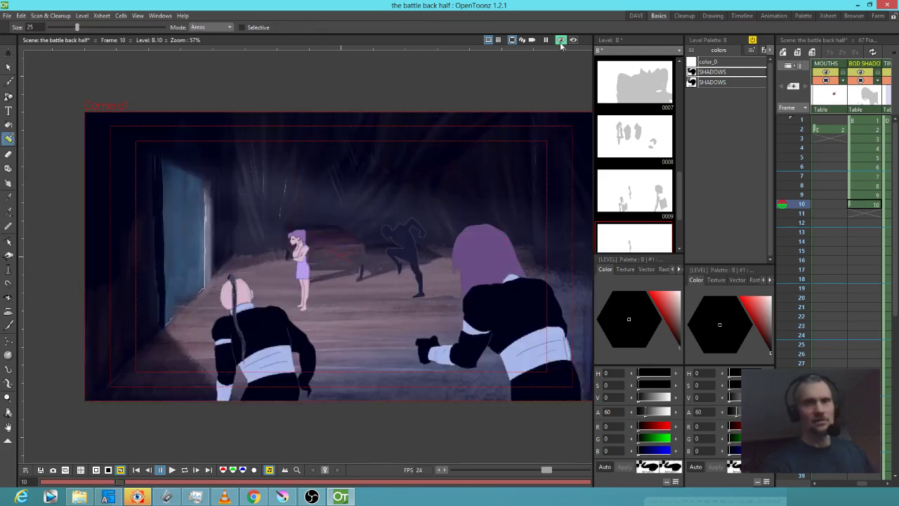
{"action": "left_click", "coordinate": [561, 41]}
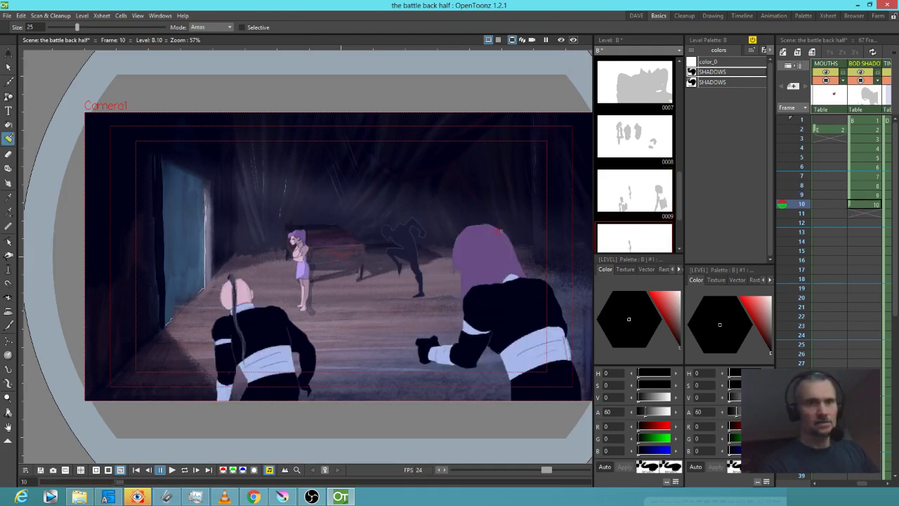
{"action": "mouse_move", "coordinate": [476, 239]}
{"action": "left_mouse_down"}
{"action": "mouse_move", "coordinate": [468, 266]}
{"action": "mouse_move", "coordinate": [467, 249]}
{"action": "mouse_move", "coordinate": [473, 274]}
{"action": "mouse_move", "coordinate": [482, 237]}
{"action": "mouse_move", "coordinate": [513, 253]}
{"action": "mouse_move", "coordinate": [489, 241]}
{"action": "mouse_move", "coordinate": [478, 280]}
{"action": "mouse_move", "coordinate": [487, 295]}
{"action": "mouse_move", "coordinate": [495, 259]}
{"action": "mouse_move", "coordinate": [529, 286]}
{"action": "mouse_move", "coordinate": [501, 247]}
{"action": "left_mouse_up"}
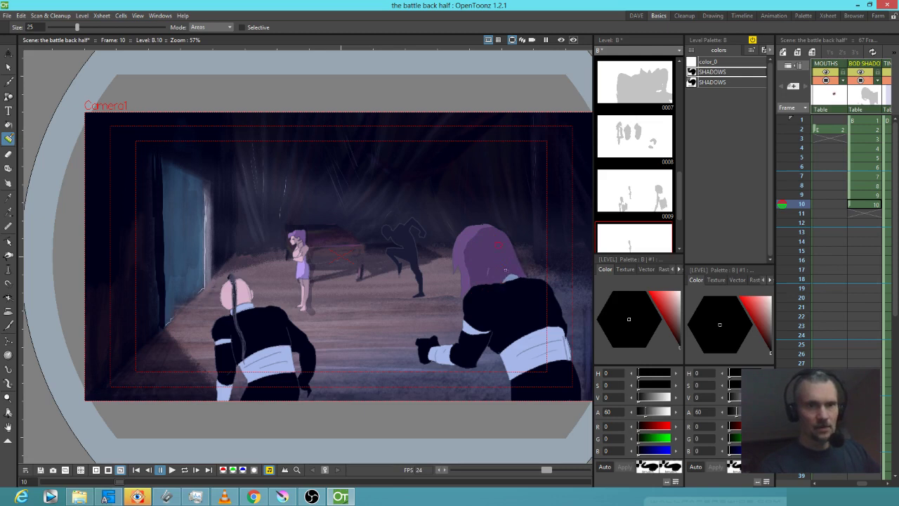
{"action": "key", "text": "Up"}
{"action": "key", "text": "Down"}
{"action": "key", "text": "Up"}
{"action": "key", "text": "Down"}
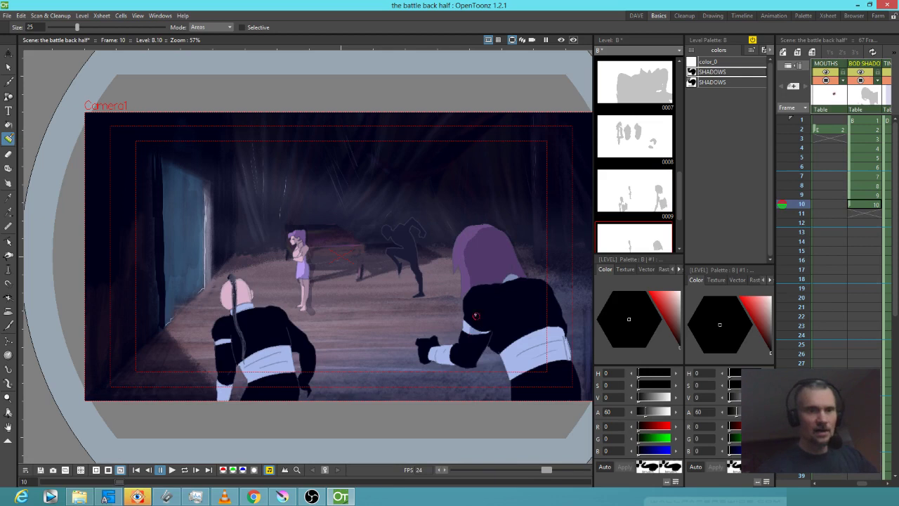
{"action": "key", "text": "Up"}
{"action": "key", "text": "Down"}
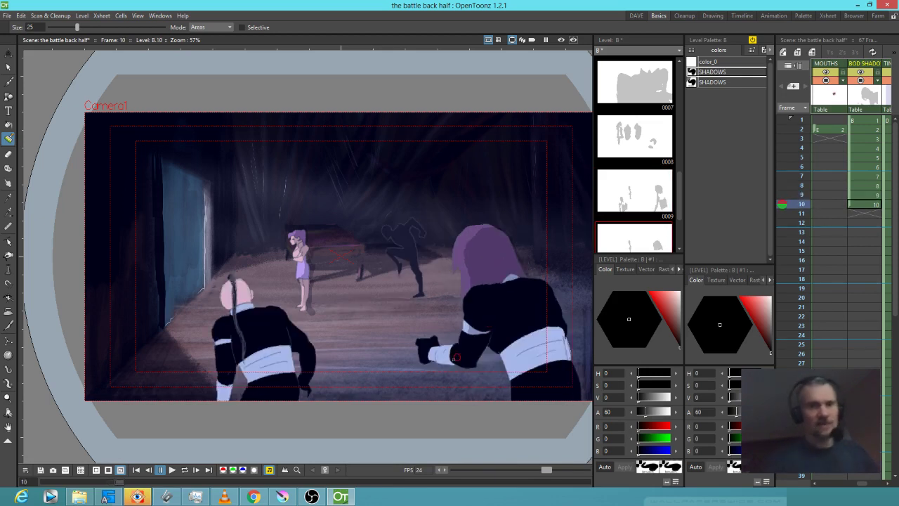
Shade the purple-haired ninja's waist wrap on frame 10, comparing it with frame 9.
{"action": "key", "text": "Up"}
{"action": "key", "text": "Down"}
{"action": "mouse_move", "coordinate": [517, 357]}
{"action": "left_mouse_down"}
{"action": "mouse_move", "coordinate": [561, 327]}
{"action": "mouse_move", "coordinate": [571, 358]}
{"action": "left_mouse_up"}
{"action": "key", "text": "Up"}
{"action": "key", "text": "Down"}
{"action": "key", "text": "Up"}
{"action": "key", "text": "Down"}
Shade the bald ninja's waist wrap, wrist wrap, armband and head on frame 10, checking each against frame 9.
{"action": "mouse_move", "coordinate": [252, 363]}
{"action": "left_mouse_down"}
{"action": "mouse_move", "coordinate": [265, 382]}
{"action": "mouse_move", "coordinate": [273, 340]}
{"action": "mouse_move", "coordinate": [289, 365]}
{"action": "left_mouse_up"}
{"action": "key", "text": "Up"}
{"action": "key", "text": "Down"}
{"action": "left_click_drag", "start_coordinate": [226, 377], "coordinate": [227, 396]}
{"action": "key", "text": "Up"}
{"action": "key", "text": "Down"}
{"action": "left_click_drag", "start_coordinate": [226, 352], "coordinate": [221, 331]}
{"action": "key", "text": "Up"}
{"action": "key", "text": "Down"}
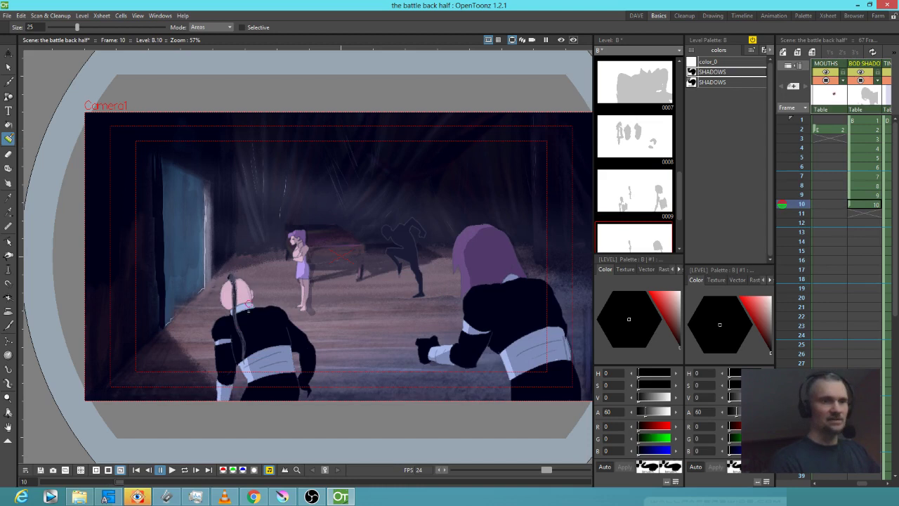
{"action": "mouse_move", "coordinate": [229, 288]}
{"action": "left_mouse_down"}
{"action": "mouse_move", "coordinate": [236, 306]}
{"action": "mouse_move", "coordinate": [251, 308]}
{"action": "mouse_move", "coordinate": [242, 314]}
{"action": "mouse_move", "coordinate": [228, 292]}
{"action": "left_mouse_up"}
{"action": "key", "text": "Up"}
Copy the floor shadows from frame 9 of the CAST SHADOWS column into a new drawing 10 with a Freehand selection.
{"action": "mouse_move", "coordinate": [851, 252]}
{"action": "left_mouse_down"}
{"action": "mouse_move", "coordinate": [867, 251]}
{"action": "mouse_move", "coordinate": [842, 244]}
{"action": "mouse_move", "coordinate": [872, 243]}
{"action": "mouse_move", "coordinate": [862, 250]}
{"action": "mouse_move", "coordinate": [882, 253]}
{"action": "left_mouse_up"}
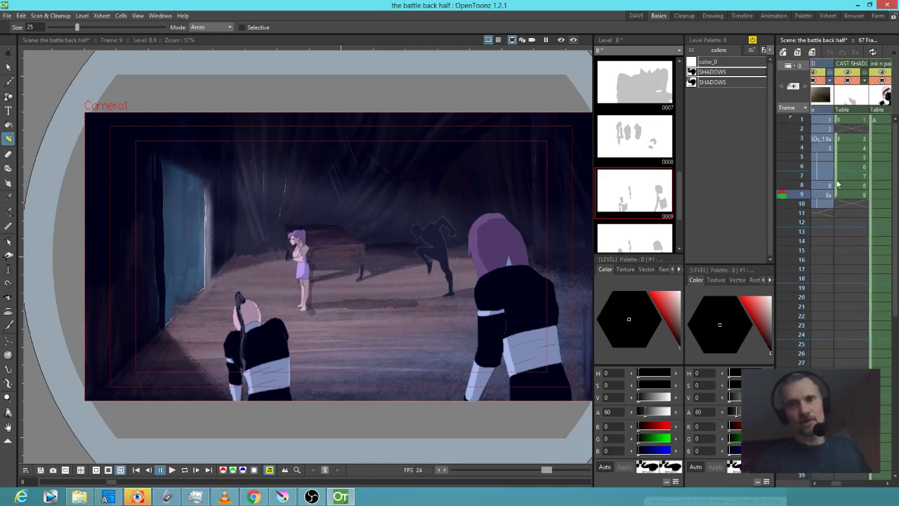
{"action": "left_click", "coordinate": [846, 195]}
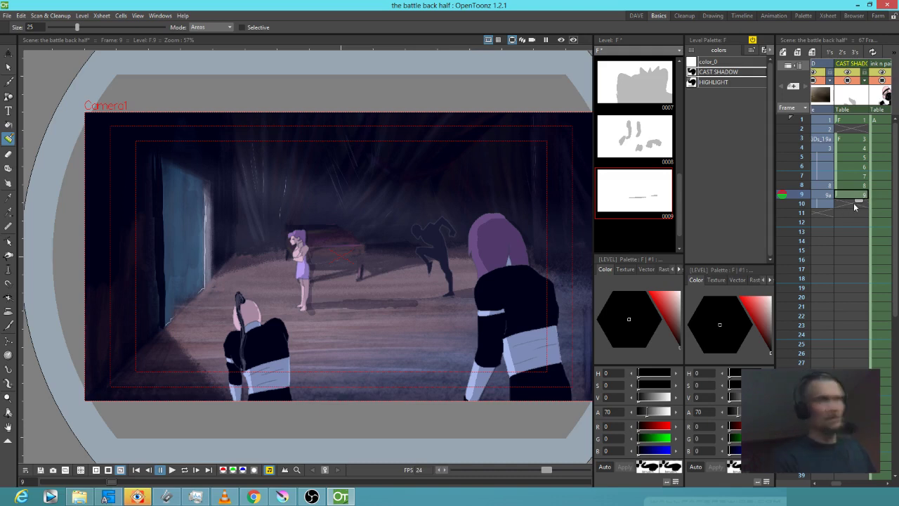
{"action": "key", "text": "s"}
{"action": "mouse_move", "coordinate": [564, 269]}
{"action": "left_mouse_down"}
{"action": "mouse_move", "coordinate": [311, 274]}
{"action": "mouse_move", "coordinate": [552, 316]}
{"action": "mouse_move", "coordinate": [528, 257]}
{"action": "left_mouse_up"}
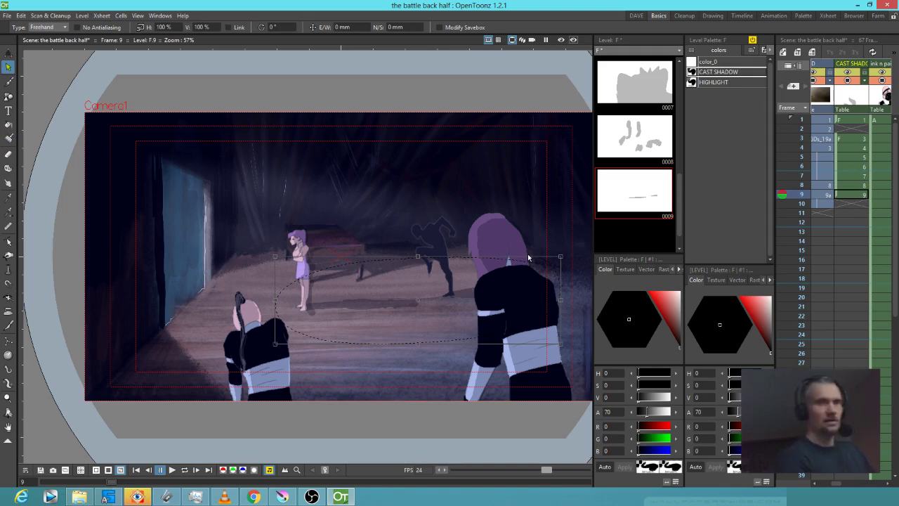
{"action": "left_click", "coordinate": [850, 204]}
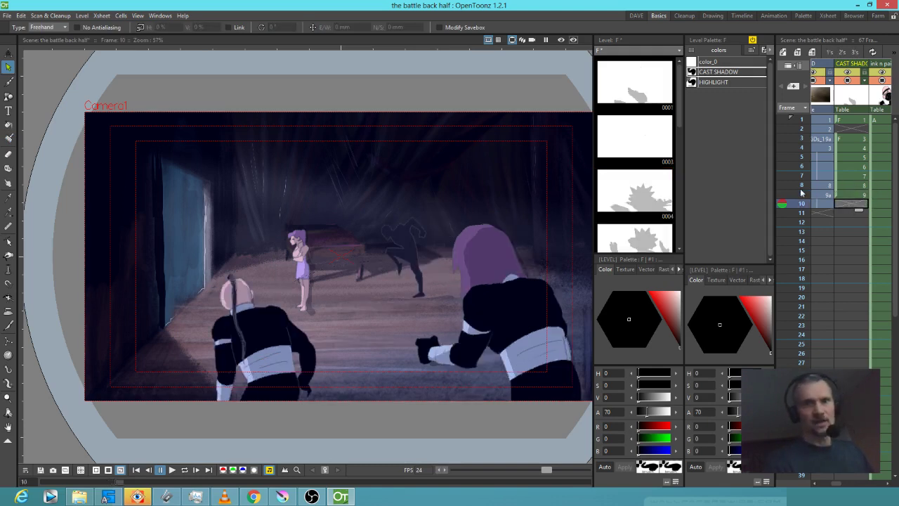
{"action": "key", "text": "b"}
{"action": "left_click", "coordinate": [455, 321]}
{"action": "left_click", "coordinate": [846, 204]}
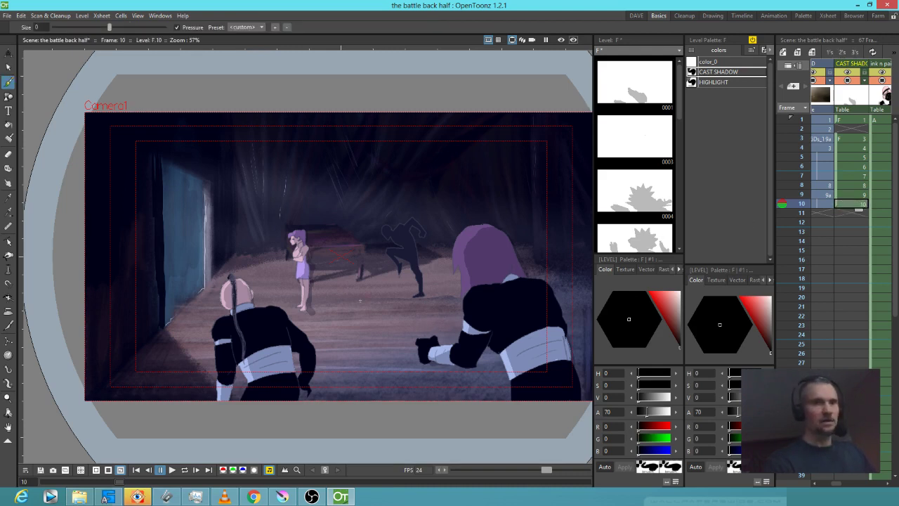
{"action": "key", "text": "s"}
{"action": "left_click_drag", "start_coordinate": [375, 334], "coordinate": [411, 344]}
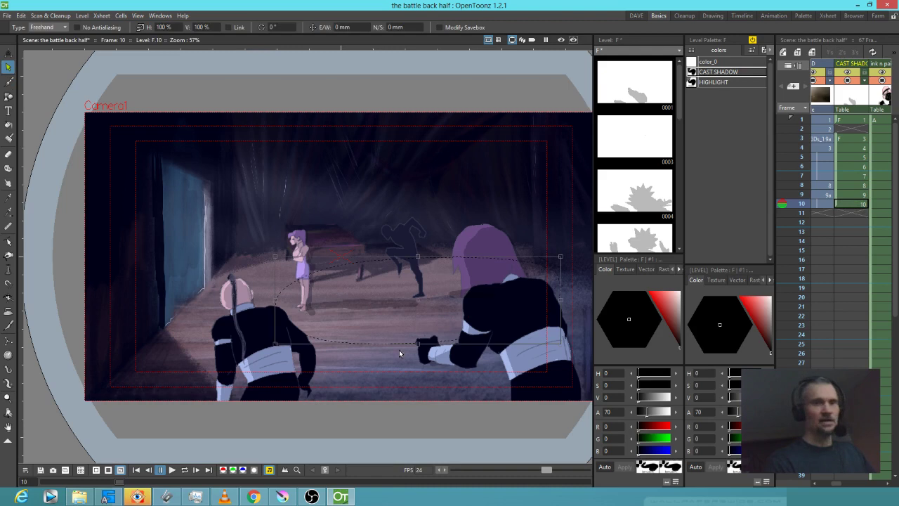
Start drawing 11 in the CAST SHADOWS column, shifting its cell to frame 12 and back to frame 11.
{"action": "left_click", "coordinate": [846, 215]}
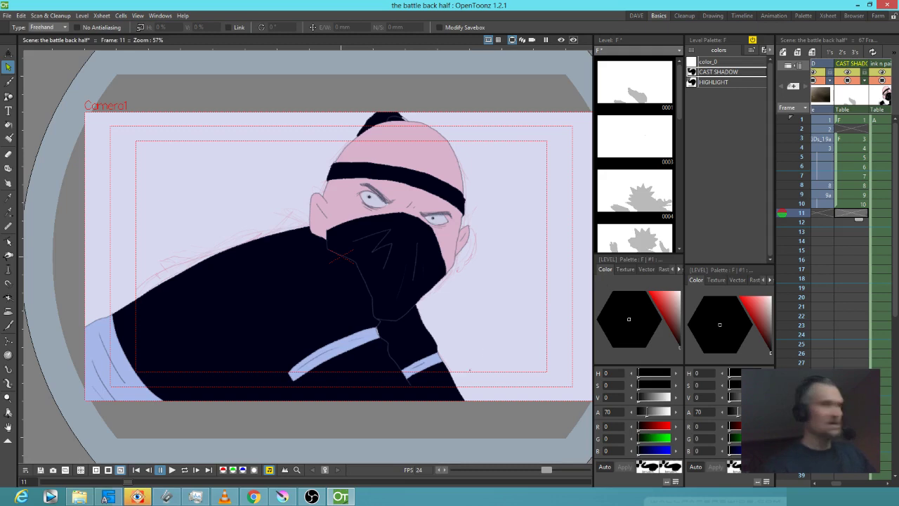
{"action": "key", "text": "b"}
{"action": "left_click", "coordinate": [848, 214]}
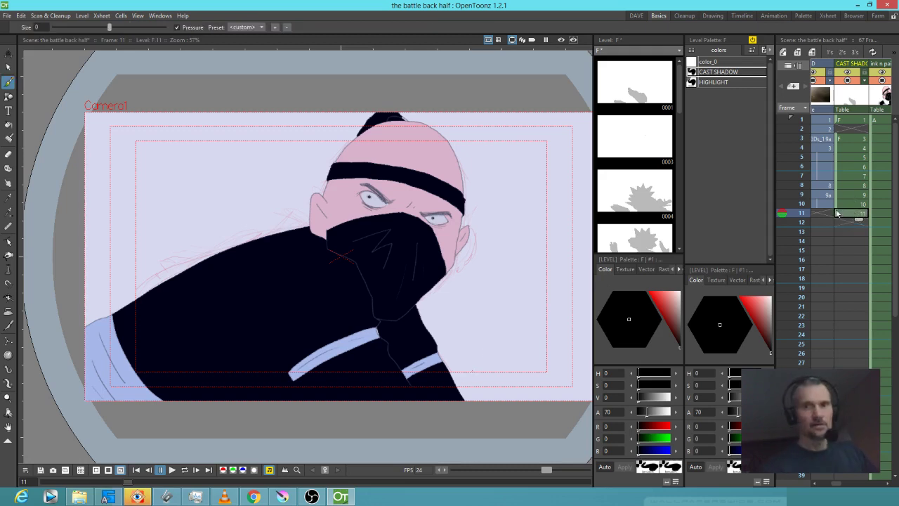
{"action": "left_click_drag", "start_coordinate": [857, 221], "coordinate": [857, 229]}
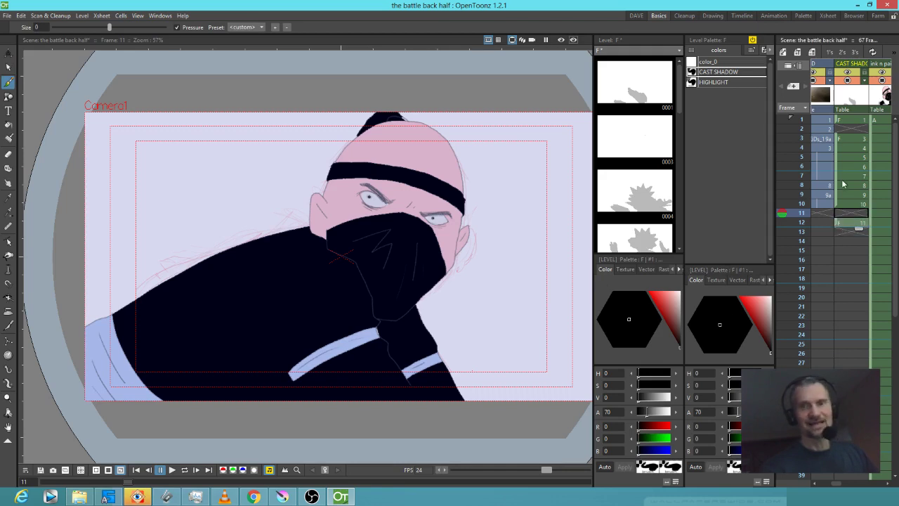
{"action": "left_click", "coordinate": [831, 220]}
{"action": "left_click_drag", "start_coordinate": [831, 222], "coordinate": [831, 212]}
Start drawing 11 in the BOD SHADOWS column and switch to the Paint Brush in Areas mode.
{"action": "left_click_drag", "start_coordinate": [815, 269], "coordinate": [876, 266]}
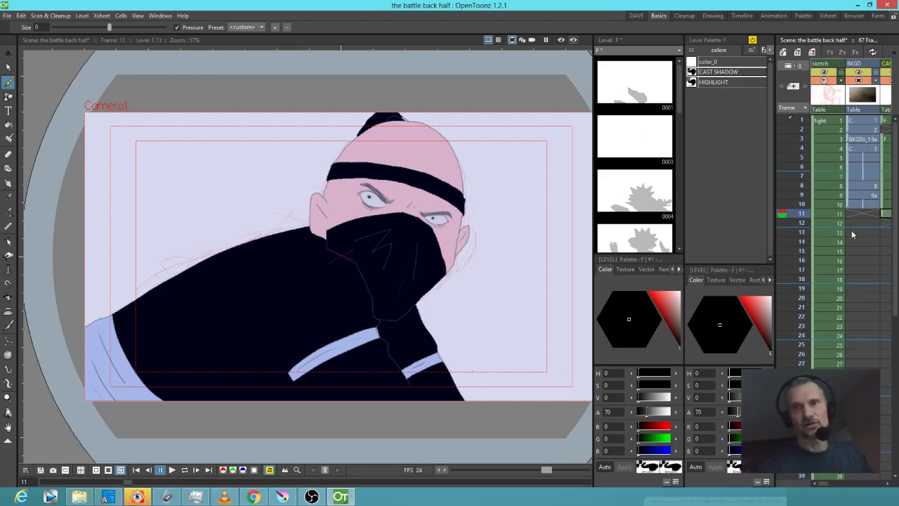
{"action": "left_click_drag", "start_coordinate": [851, 229], "coordinate": [805, 240]}
{"action": "left_click_drag", "start_coordinate": [857, 248], "coordinate": [815, 256]}
{"action": "left_click", "coordinate": [862, 214]}
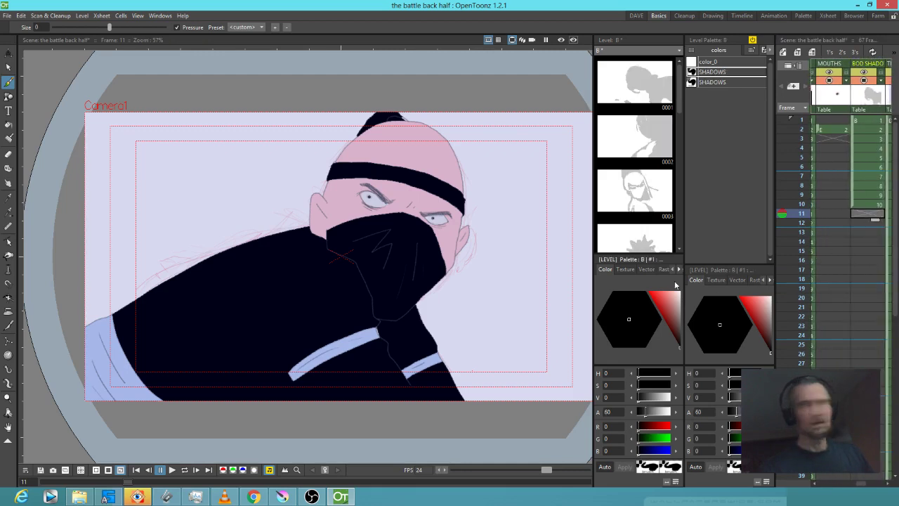
{"action": "key", "text": "s"}
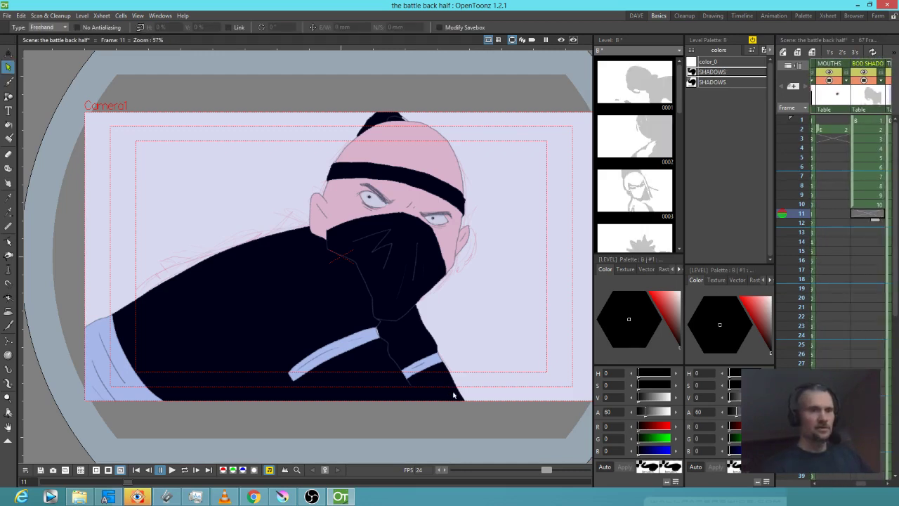
{"action": "key", "text": "b"}
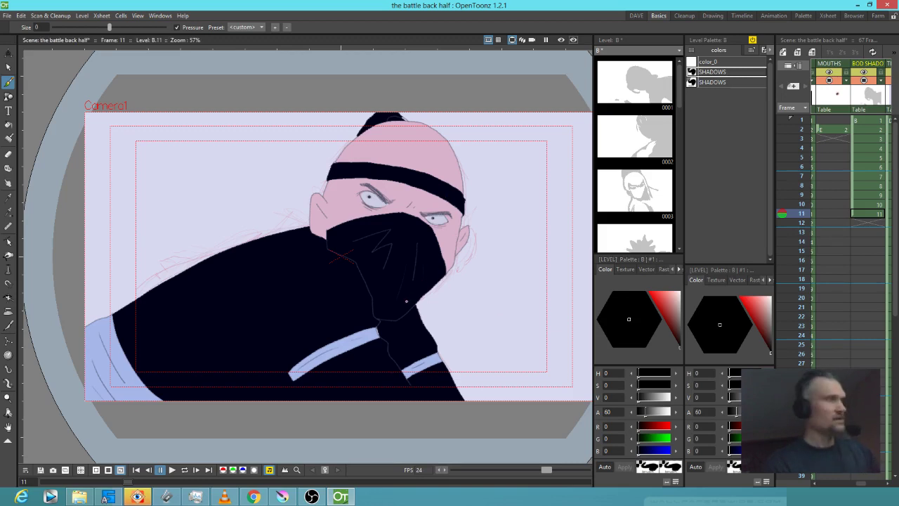
{"action": "key", "text": "j"}
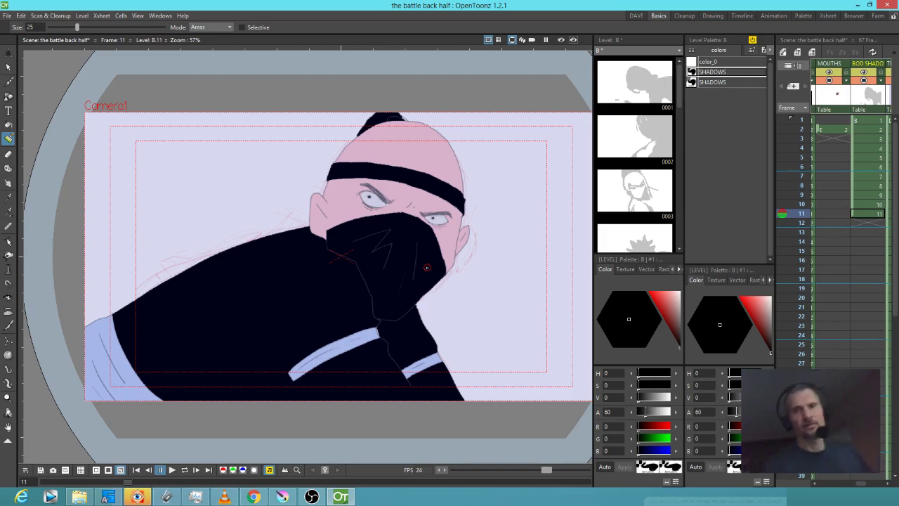
Flip between frames 10 and 11 to compare the shaded wide shot with the unshaded ninja close-up.
{"action": "key", "text": "comma"}
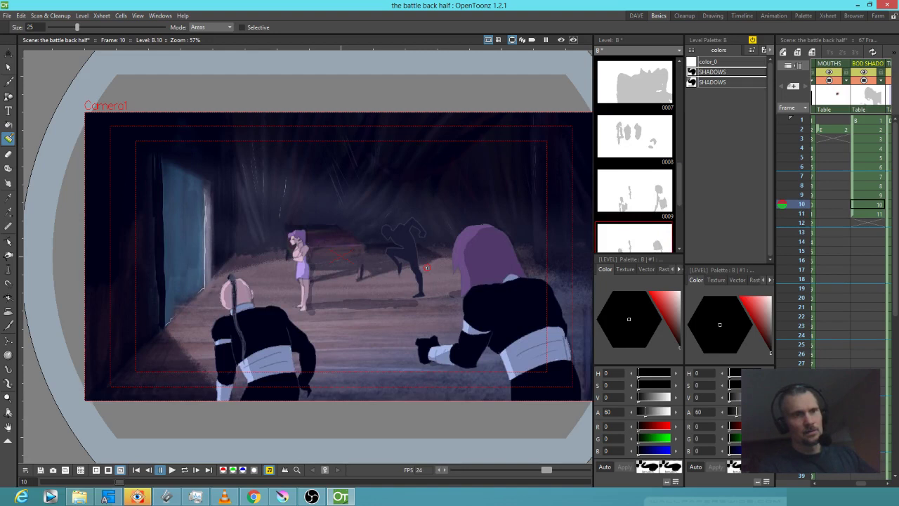
{"action": "key", "text": "period"}
{"action": "key", "text": "comma"}
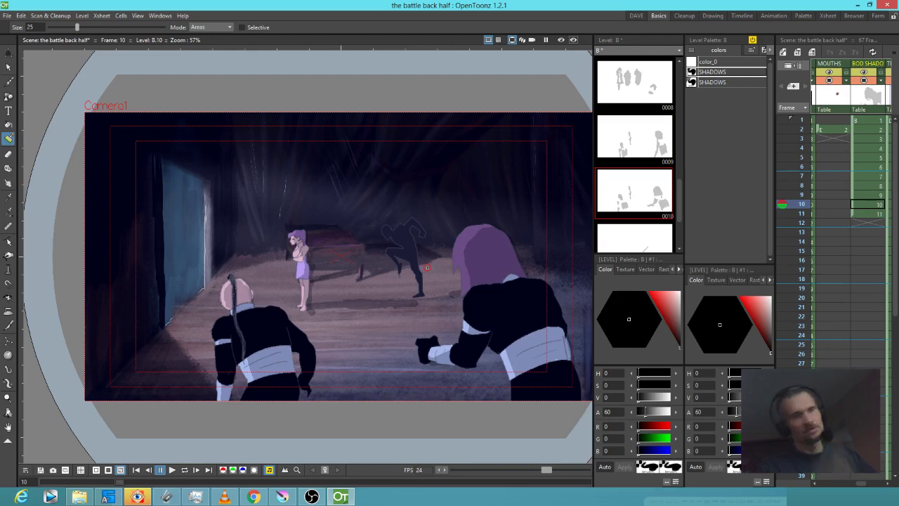
{"action": "key", "text": "period"}
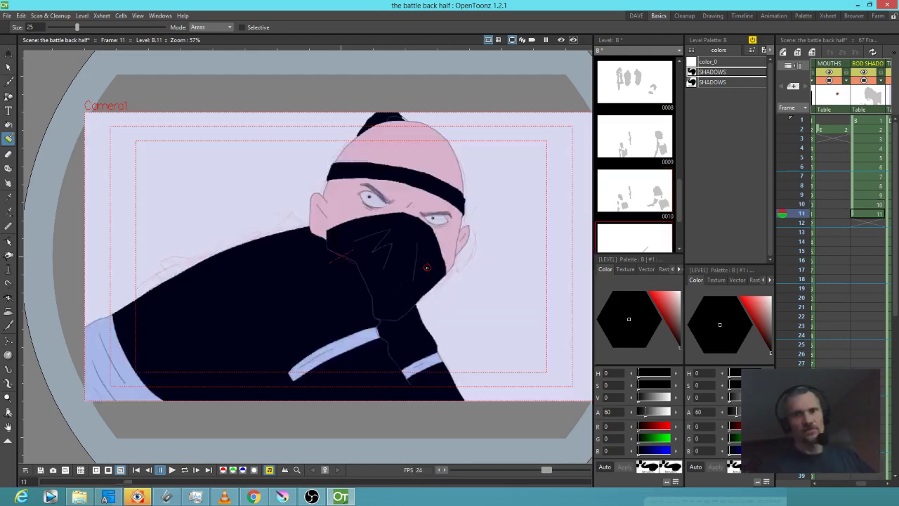
{"action": "key", "text": "comma"}
{"action": "key", "text": "period"}
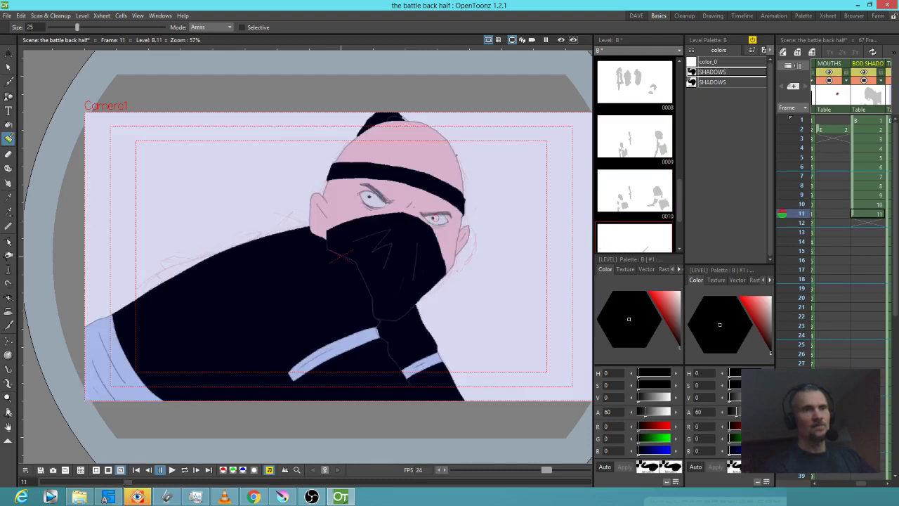
{"action": "key", "text": "comma"}
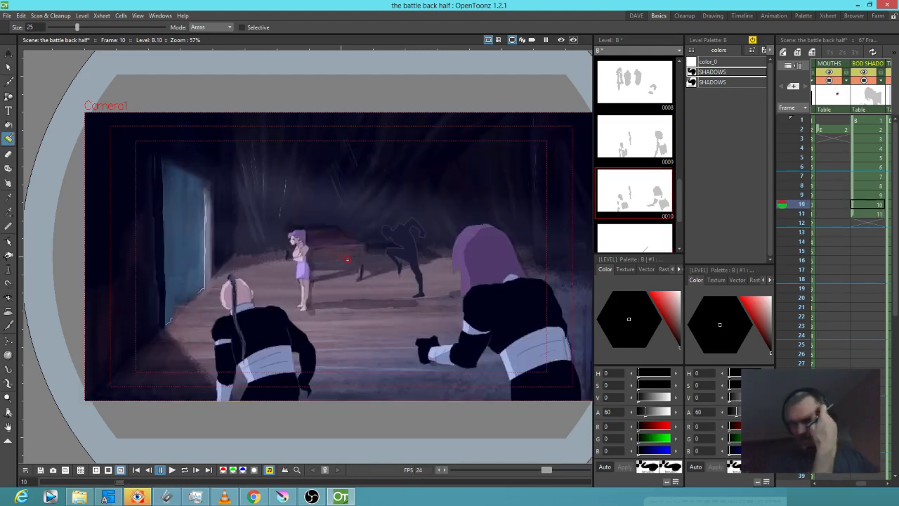
{"action": "key", "text": "period"}
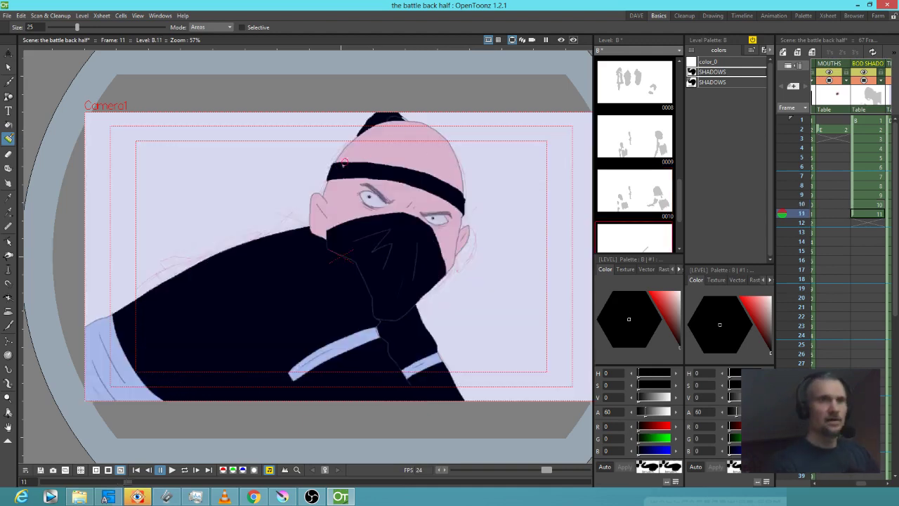
Outline the shadow area on the bald ninja's head and face on frame 11 and fill it with SHADOWS.
{"action": "mouse_move", "coordinate": [335, 180]}
{"action": "left_mouse_down"}
{"action": "mouse_move", "coordinate": [345, 156]}
{"action": "mouse_move", "coordinate": [375, 130]}
{"action": "mouse_move", "coordinate": [417, 135]}
{"action": "mouse_move", "coordinate": [444, 173]}
{"action": "mouse_move", "coordinate": [447, 258]}
{"action": "left_mouse_up"}
{"action": "left_click_drag", "start_coordinate": [312, 237], "coordinate": [332, 178]}
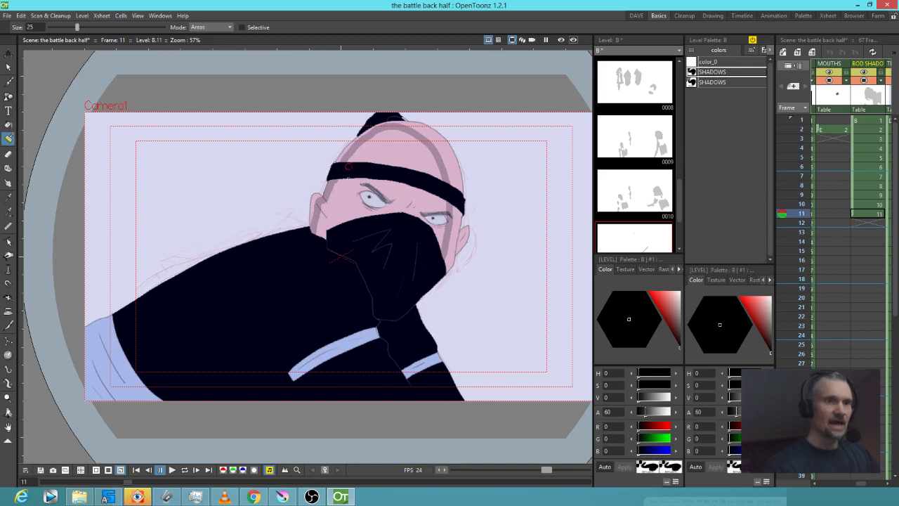
{"action": "key", "text": "f"}
{"action": "left_click", "coordinate": [362, 185]}
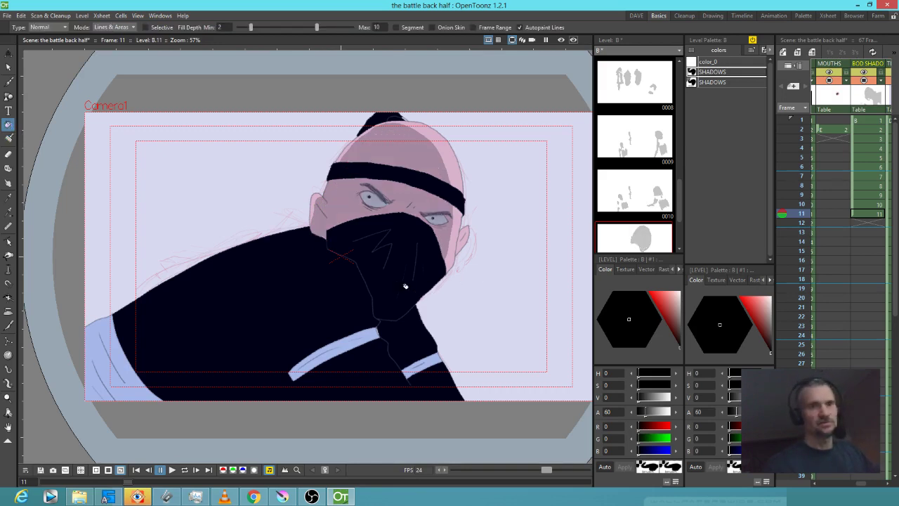
Shade the bald ninja's two arm wraps and waist wrap on frame 11, leaving light edges.
{"action": "key", "text": "q"}
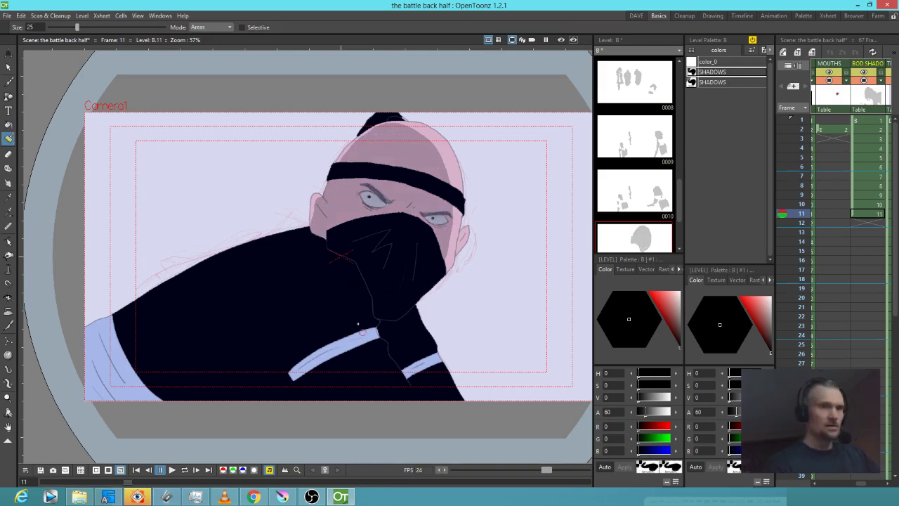
{"action": "mouse_move", "coordinate": [355, 321]}
{"action": "left_mouse_down"}
{"action": "mouse_move", "coordinate": [339, 374]}
{"action": "mouse_move", "coordinate": [275, 394]}
{"action": "mouse_move", "coordinate": [317, 315]}
{"action": "mouse_move", "coordinate": [347, 325]}
{"action": "left_mouse_up"}
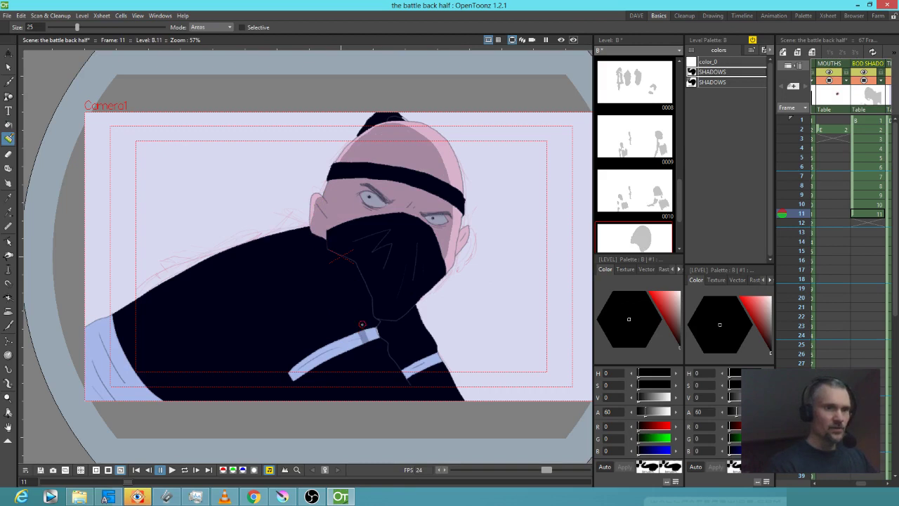
{"action": "key", "text": "f"}
{"action": "left_click", "coordinate": [355, 330]}
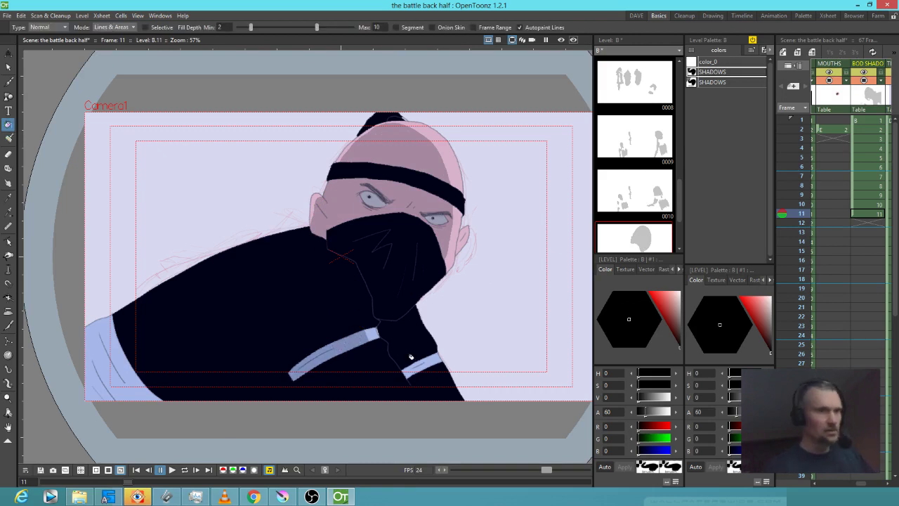
{"action": "key", "text": "q"}
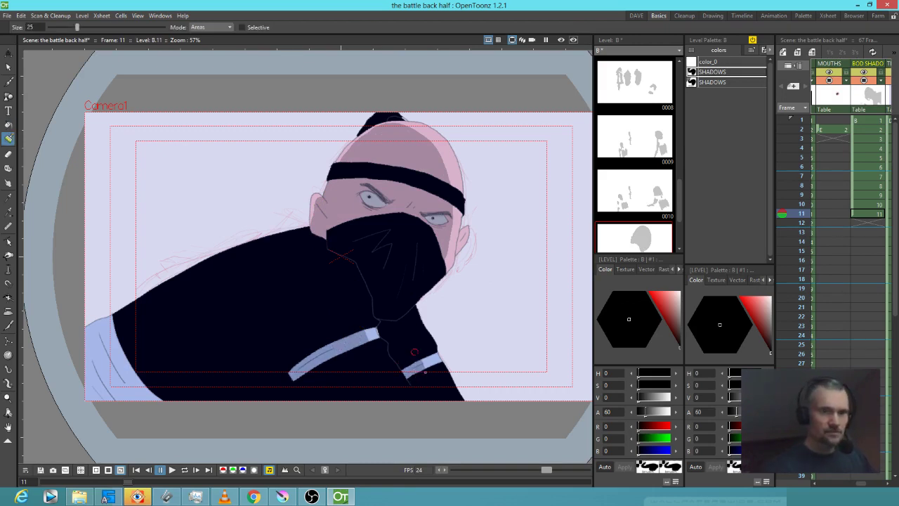
{"action": "mouse_move", "coordinate": [127, 318]}
{"action": "left_mouse_down"}
{"action": "mouse_move", "coordinate": [96, 348]}
{"action": "mouse_move", "coordinate": [148, 330]}
{"action": "mouse_move", "coordinate": [74, 390]}
{"action": "mouse_move", "coordinate": [153, 345]}
{"action": "mouse_move", "coordinate": [151, 364]}
{"action": "mouse_move", "coordinate": [109, 399]}
{"action": "mouse_move", "coordinate": [103, 388]}
{"action": "mouse_move", "coordinate": [124, 364]}
{"action": "mouse_move", "coordinate": [165, 358]}
{"action": "mouse_move", "coordinate": [100, 402]}
{"action": "mouse_move", "coordinate": [174, 363]}
{"action": "mouse_move", "coordinate": [126, 409]}
{"action": "mouse_move", "coordinate": [176, 383]}
{"action": "mouse_move", "coordinate": [157, 406]}
{"action": "mouse_move", "coordinate": [177, 395]}
{"action": "left_mouse_up"}
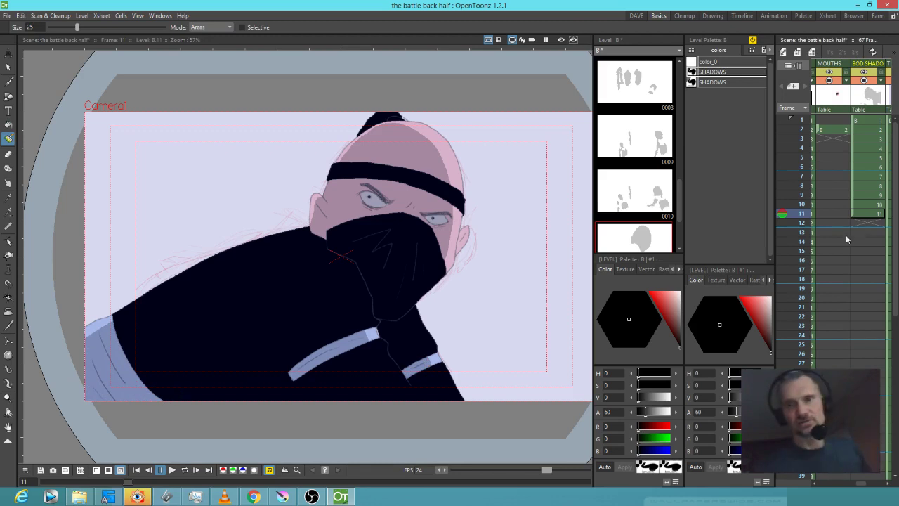
Try a CAST SHADOW stroke across the ninja's head on frame 11 of the CAST SHADOWS column and undo it.
{"action": "scroll", "coordinate": [850, 235], "scroll_direction": "left", "scroll_amount": 4}
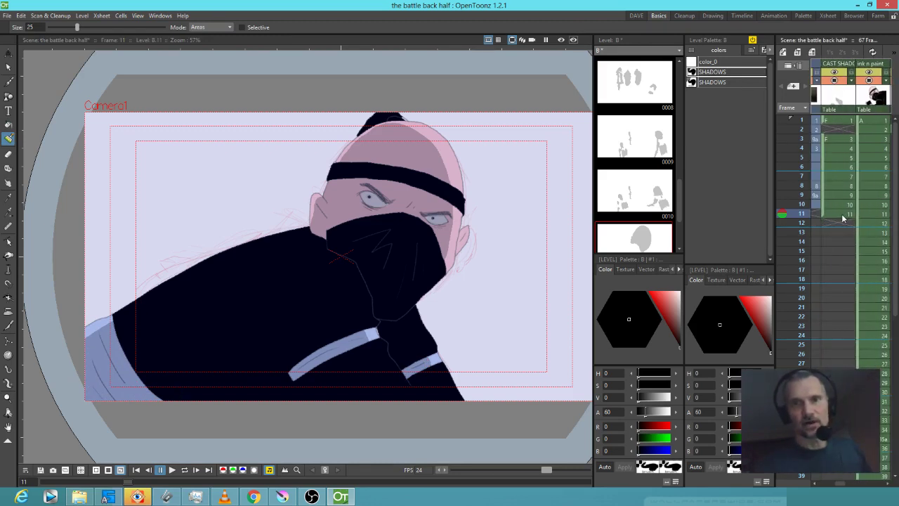
{"action": "left_click", "coordinate": [843, 214]}
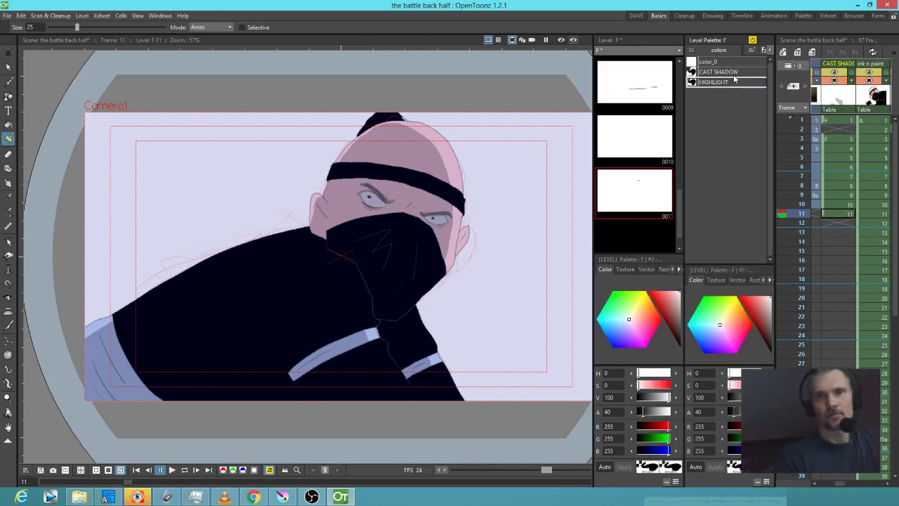
{"action": "left_click", "coordinate": [838, 215]}
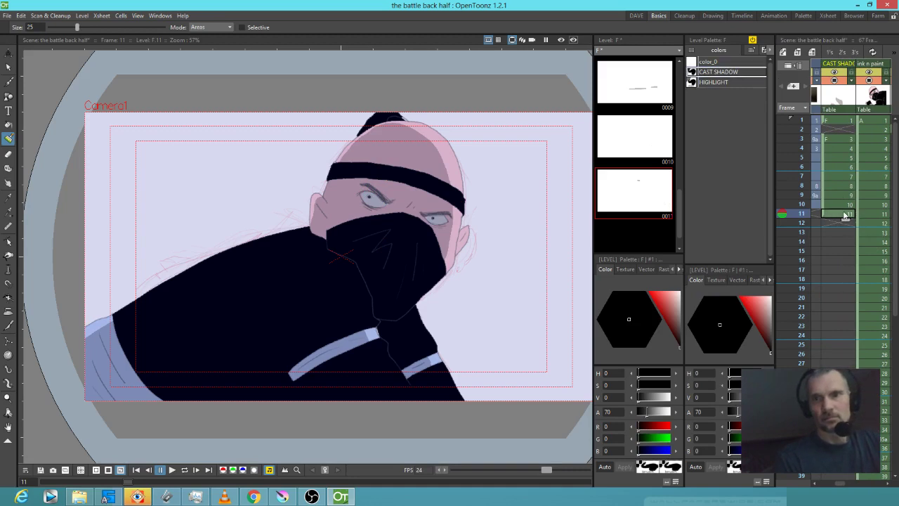
{"action": "left_click_drag", "start_coordinate": [208, 191], "coordinate": [455, 139]}
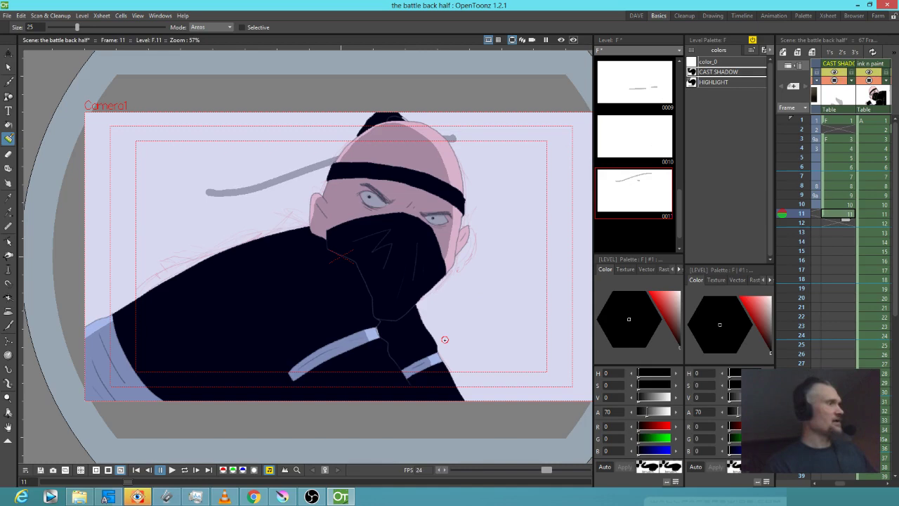
{"action": "key", "text": "ctrl+z"}
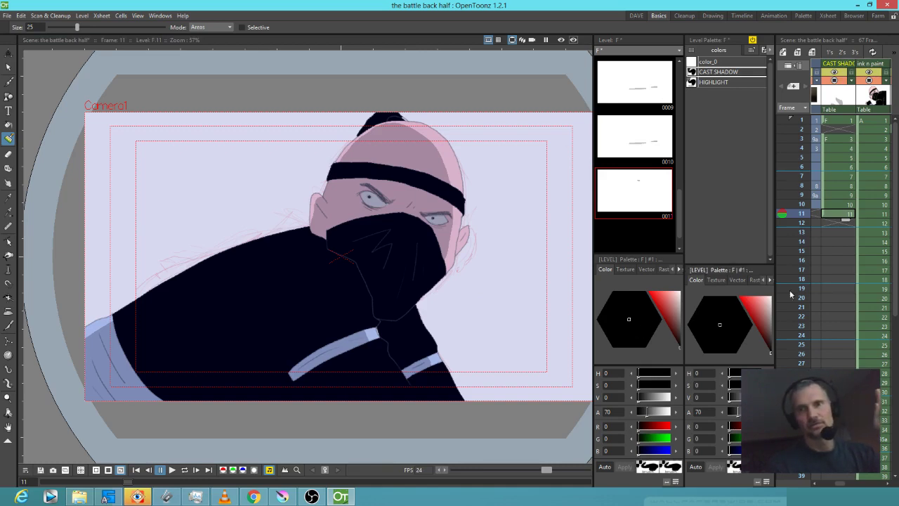
Return to frame 11 of the BOD SHADOWS column and select the second SHADOWS style, the semi-transparent white one.
{"action": "mouse_move", "coordinate": [861, 282]}
{"action": "left_mouse_down"}
{"action": "mouse_move", "coordinate": [788, 287]}
{"action": "mouse_move", "coordinate": [837, 277]}
{"action": "mouse_move", "coordinate": [805, 279]}
{"action": "mouse_move", "coordinate": [823, 274]}
{"action": "left_mouse_up"}
{"action": "left_click", "coordinate": [845, 213]}
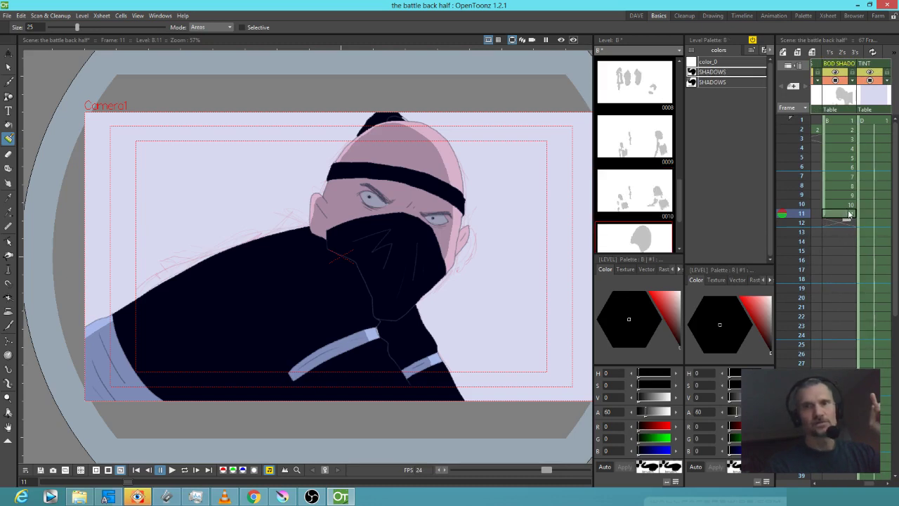
{"action": "left_click", "coordinate": [717, 82]}
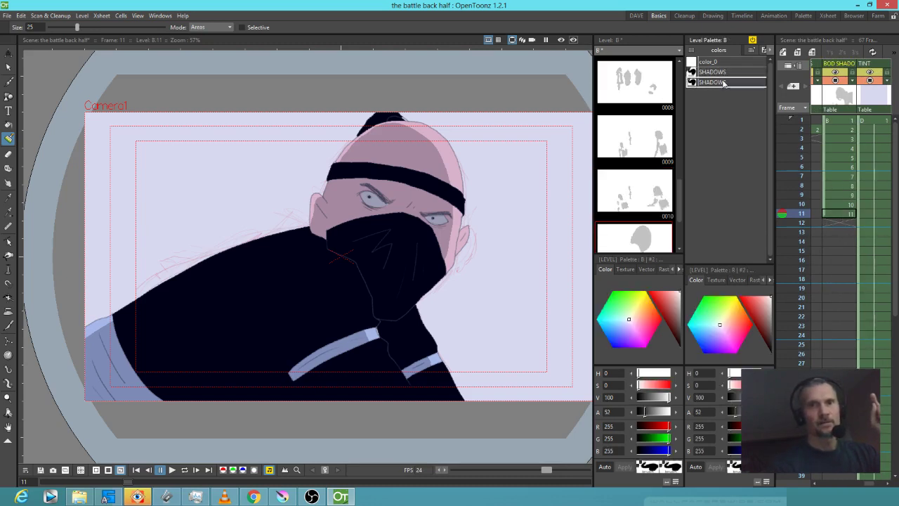
Try a stroke of the semi-transparent white style across the ninja's forehead, undo it, and rename the style as highlight.
{"action": "left_click_drag", "start_coordinate": [426, 150], "coordinate": [409, 194]}
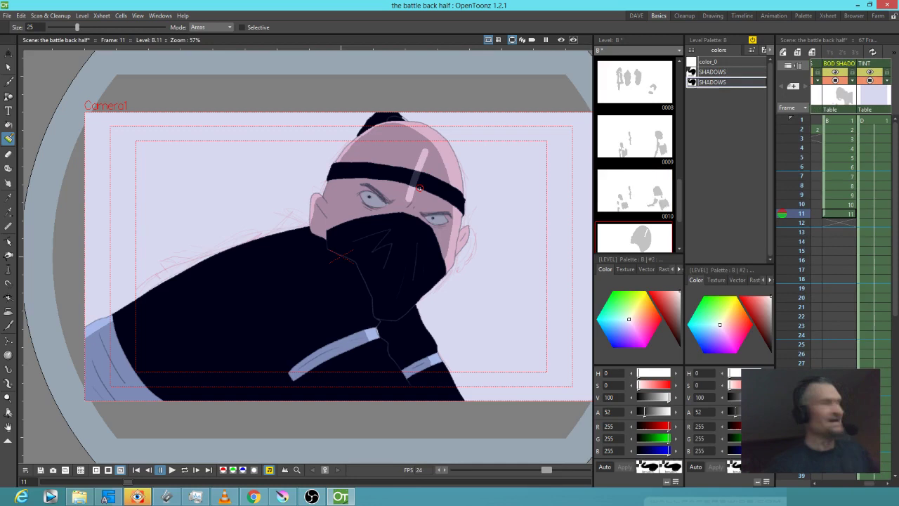
{"action": "key", "text": "ctrl+z"}
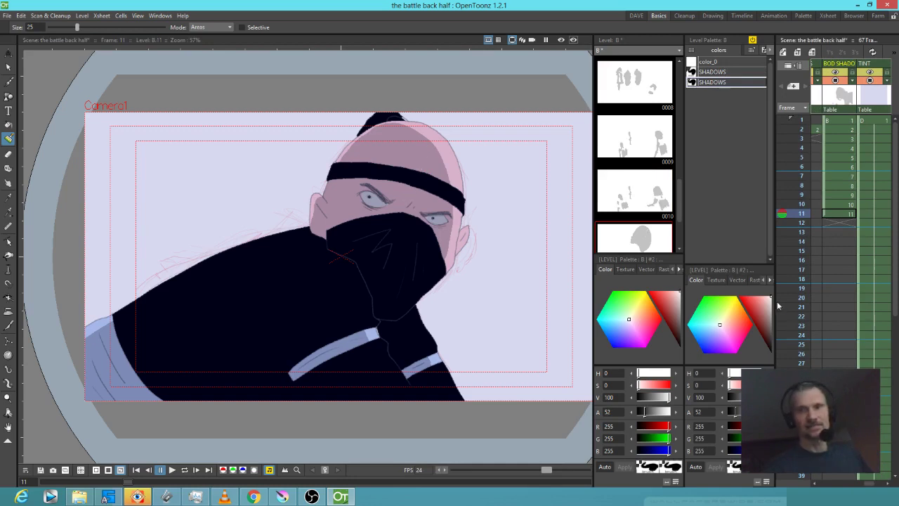
{"action": "double_click", "coordinate": [716, 82]}
{"action": "type", "text": "highlight"}
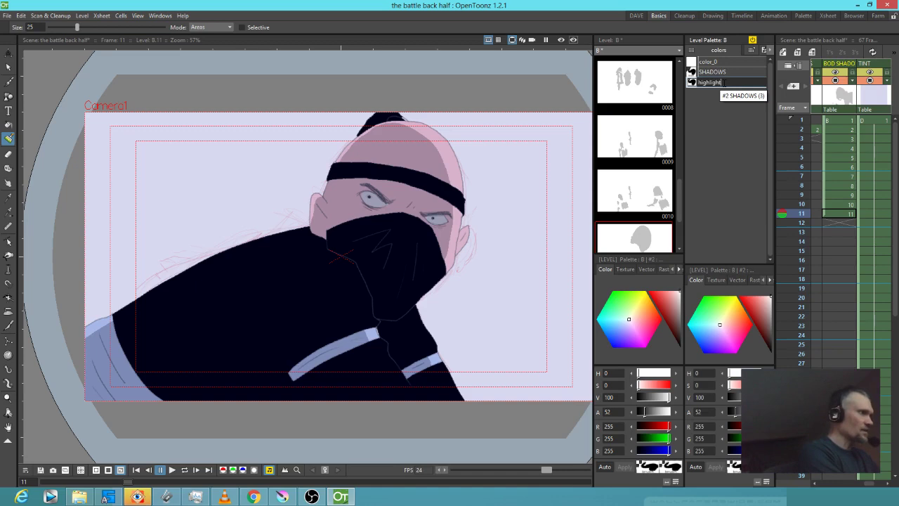
{"action": "key", "text": "Return"}
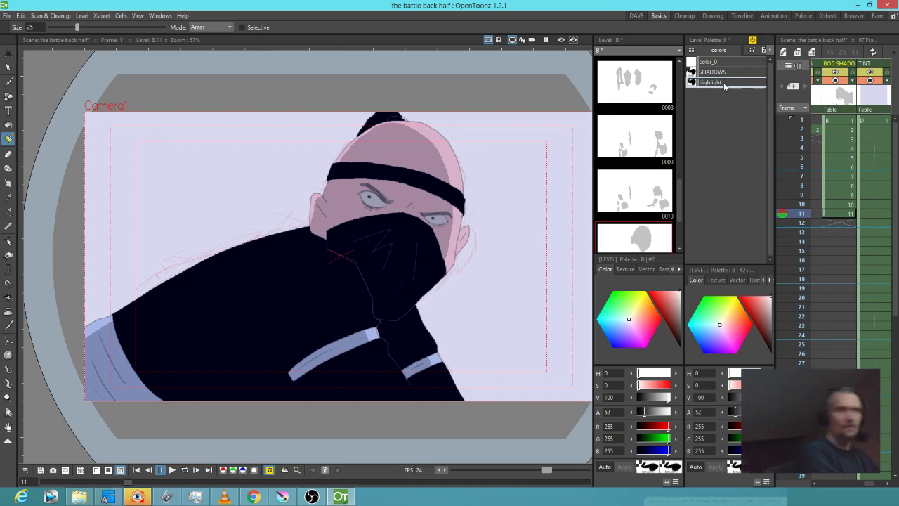
Duplicate the black SHADOWS style, rename the copy as darker SHADOWS and set its alpha to 85.
{"action": "left_click", "coordinate": [730, 73]}
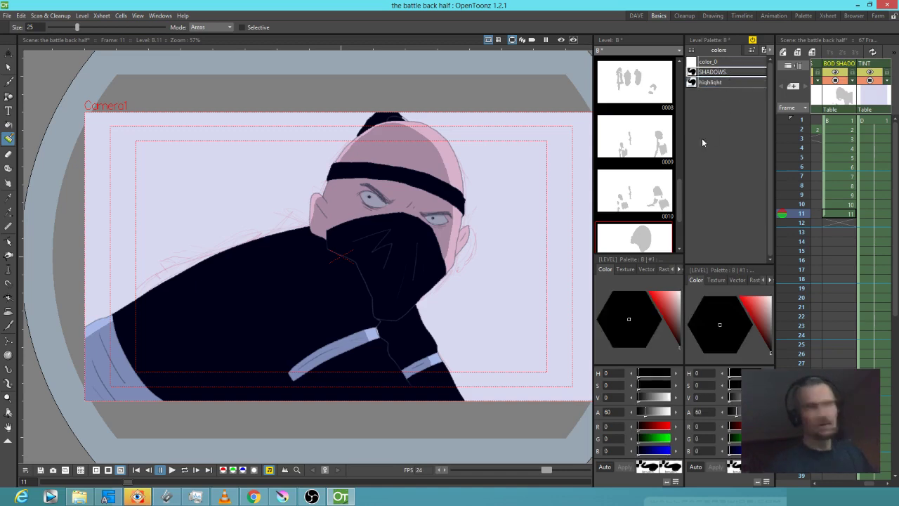
{"action": "key", "text": "ctrl+v"}
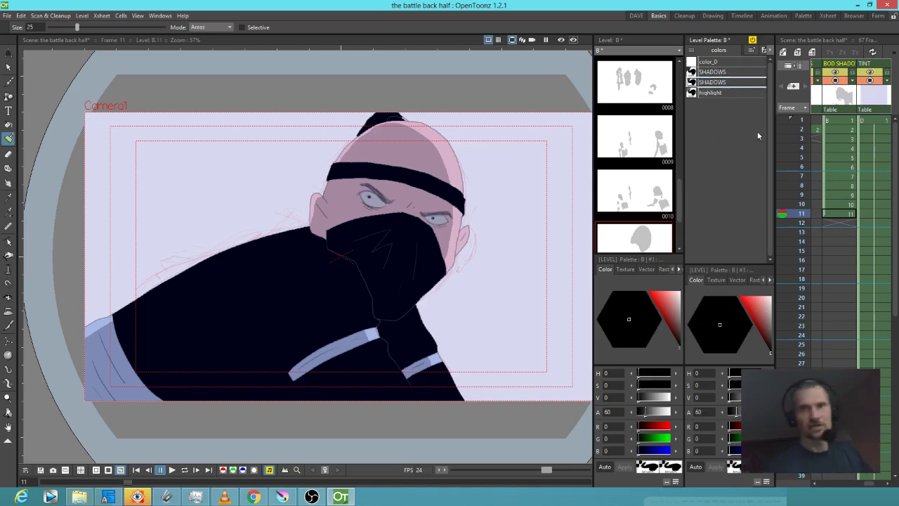
{"action": "double_click", "coordinate": [727, 82]}
{"action": "key", "text": "Left"}
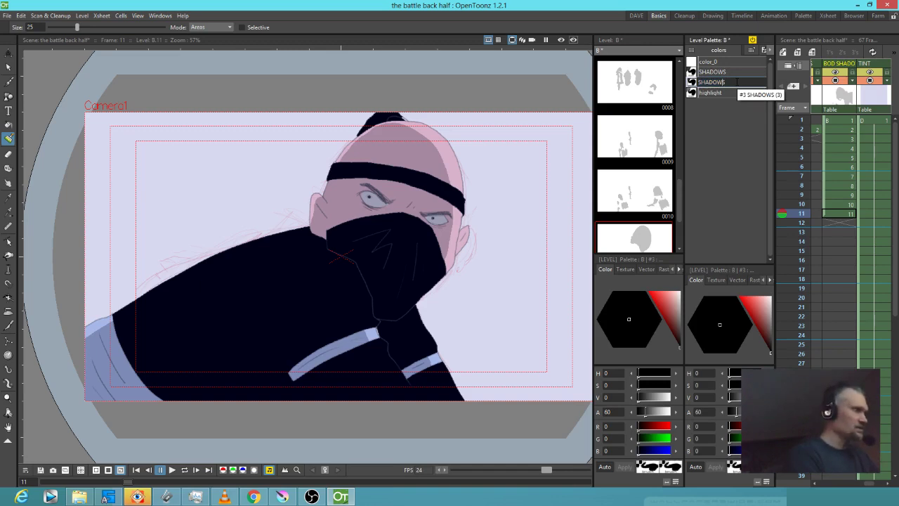
{"action": "type", "text": "darker"}
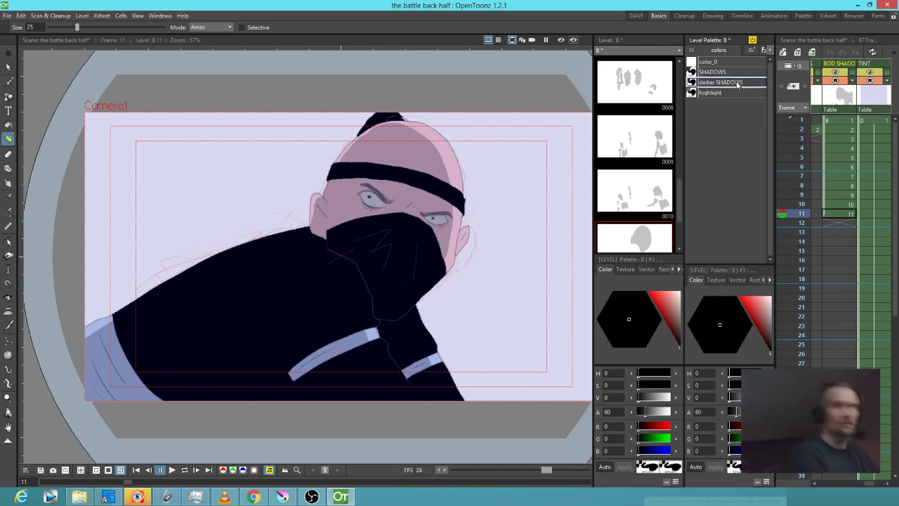
{"action": "left_click", "coordinate": [703, 412]}
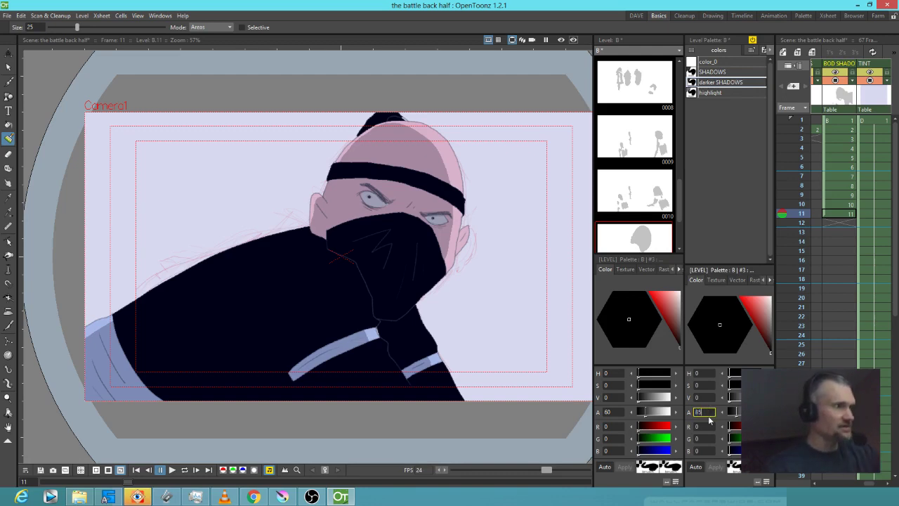
{"action": "left_click", "coordinate": [716, 73]}
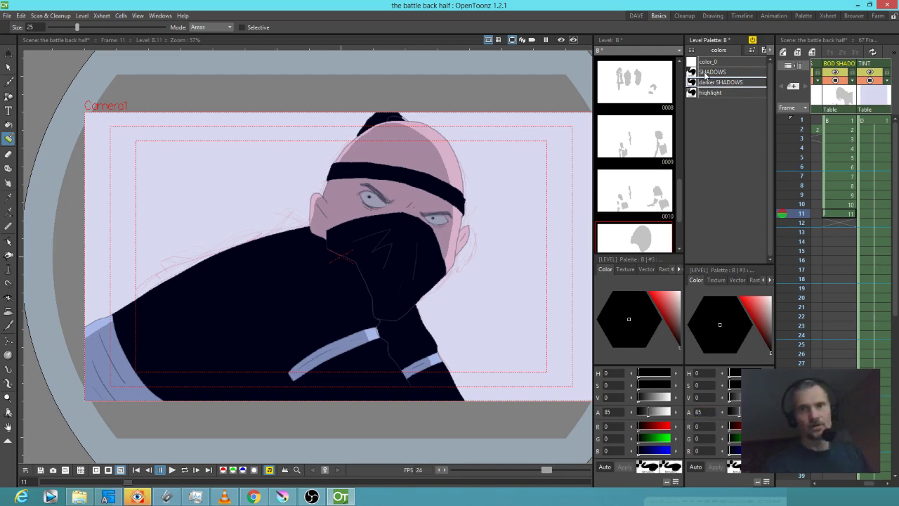
Paint darker SHADOWS under the bald ninja's eyes and inside his ear on frame 11, and fill the waist wrap's shaded area with it.
{"action": "left_click", "coordinate": [716, 82]}
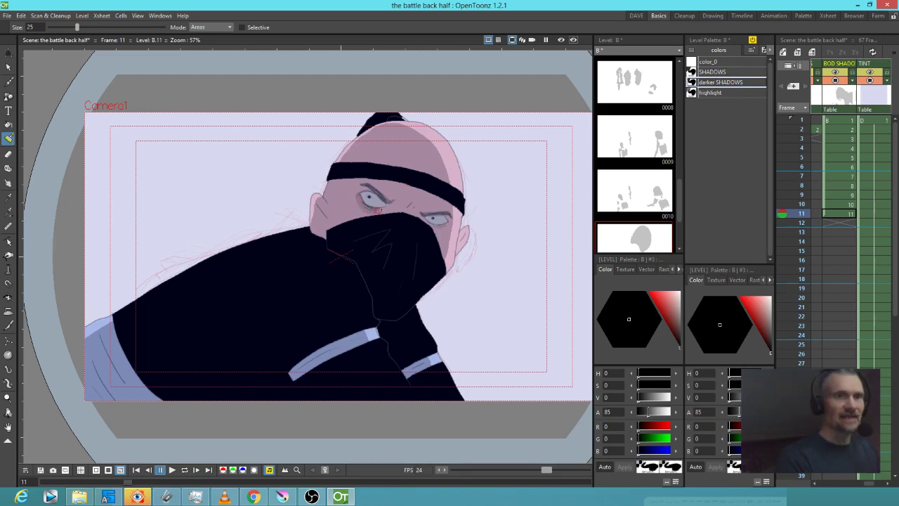
{"action": "left_click_drag", "start_coordinate": [422, 217], "coordinate": [450, 223]}
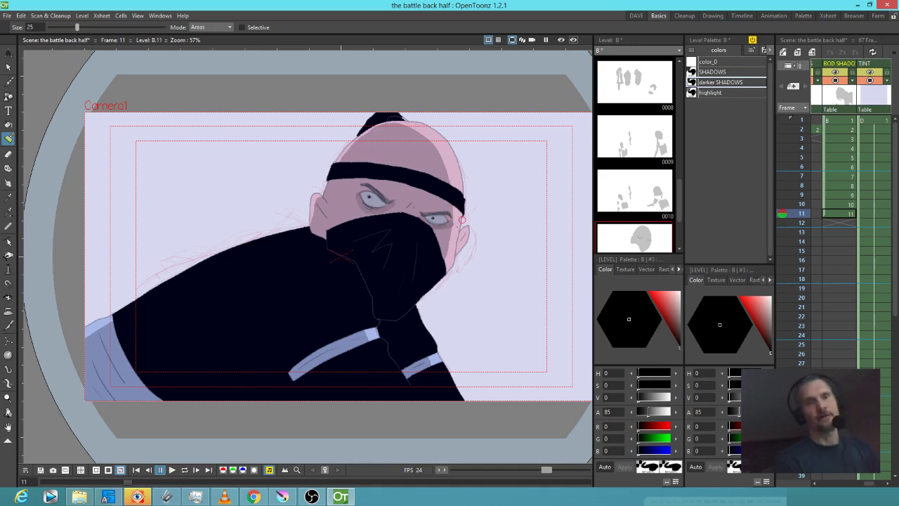
{"action": "left_click_drag", "start_coordinate": [319, 211], "coordinate": [329, 237]}
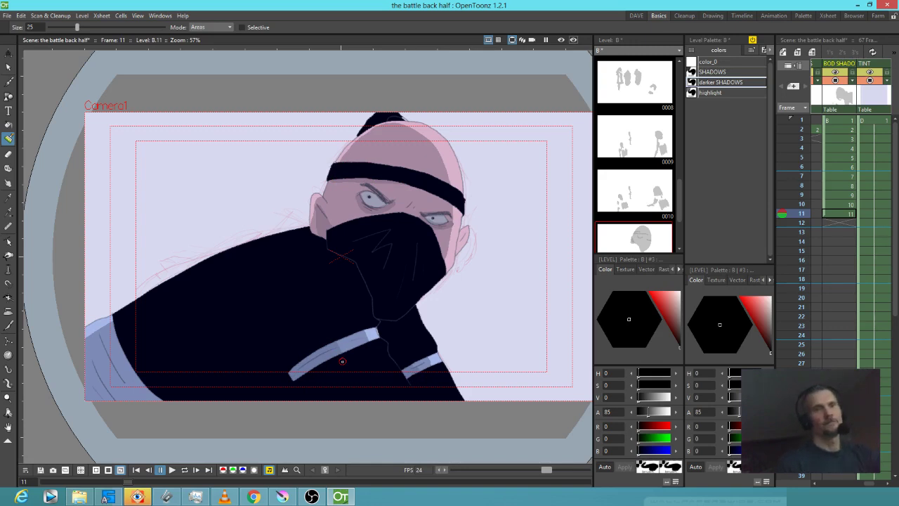
{"action": "key", "text": "ctrl+z"}
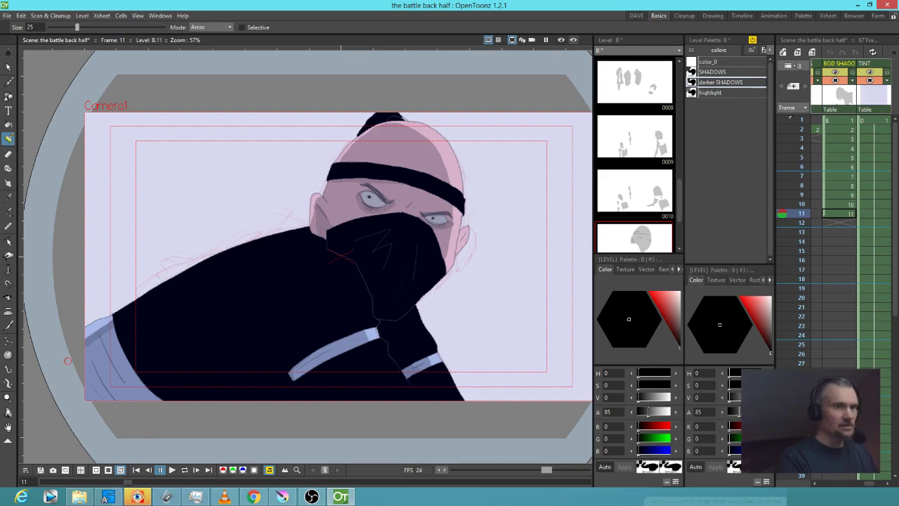
{"action": "key", "text": "f"}
{"action": "left_click", "coordinate": [110, 363]}
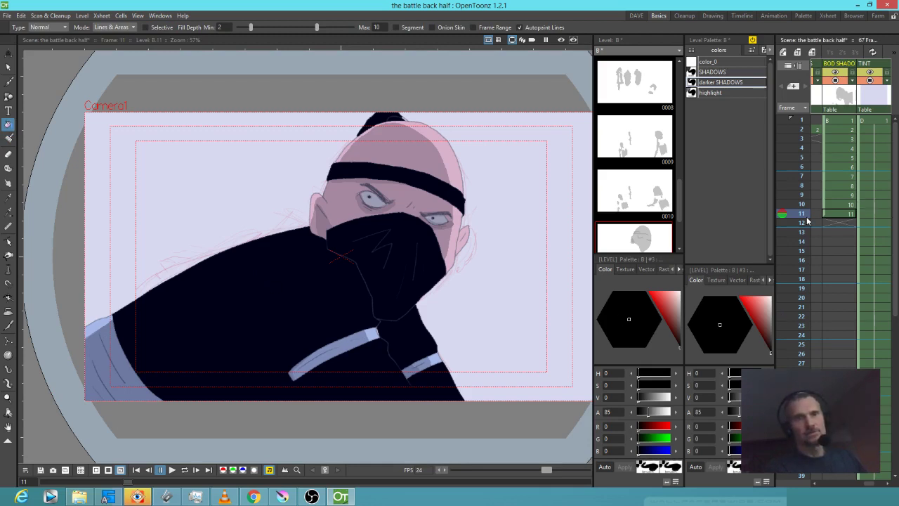
Try an alpha of 88 on the darker SHADOWS style, restore it to 85 and reselect the SHADOWS style.
{"action": "left_click", "coordinate": [724, 71]}
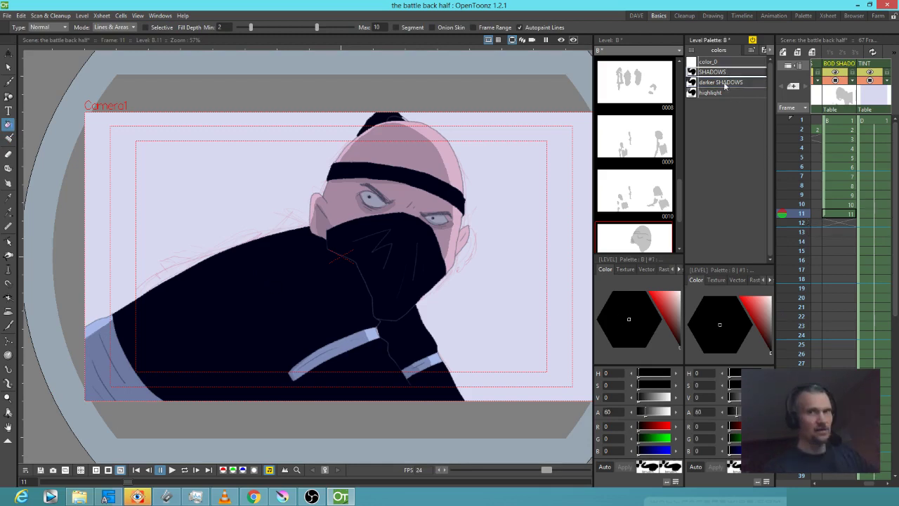
{"action": "key", "text": "b"}
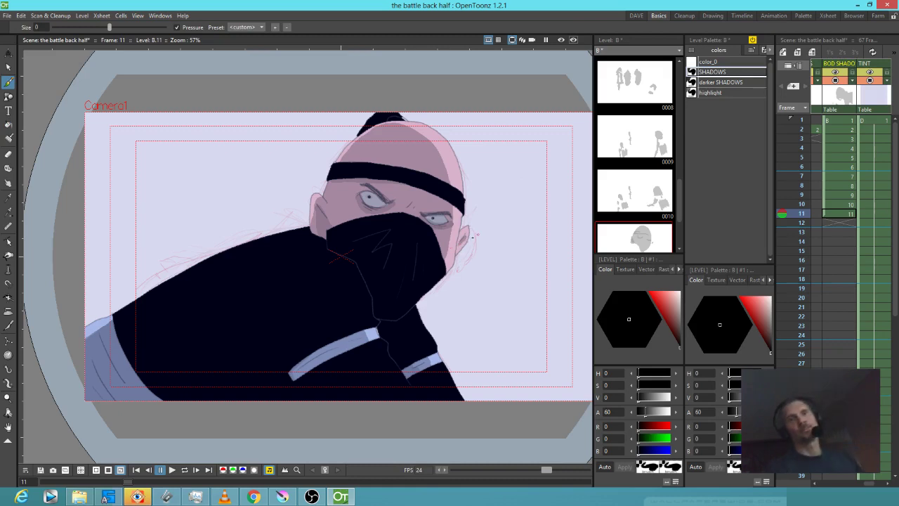
{"action": "left_click", "coordinate": [748, 82]}
{"action": "left_click_drag", "start_coordinate": [739, 413], "coordinate": [739, 415]}
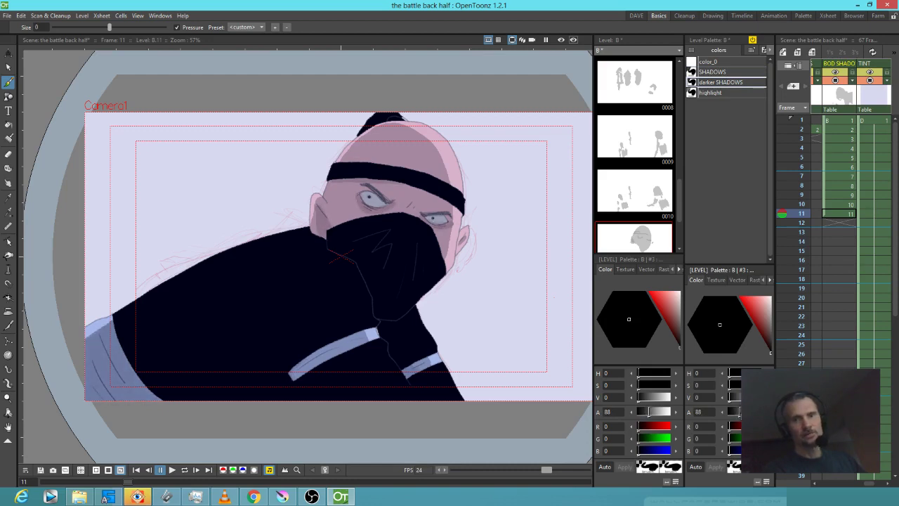
{"action": "left_click", "coordinate": [713, 412]}
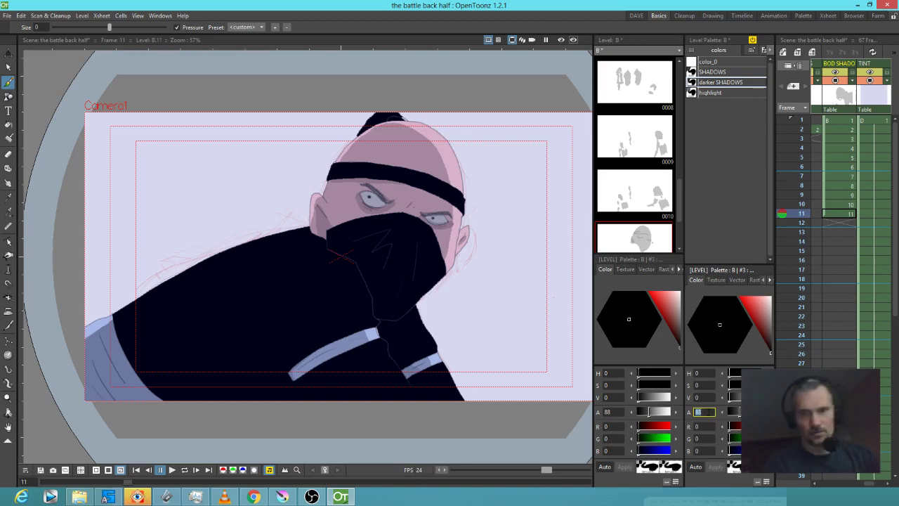
{"action": "key", "text": "Return"}
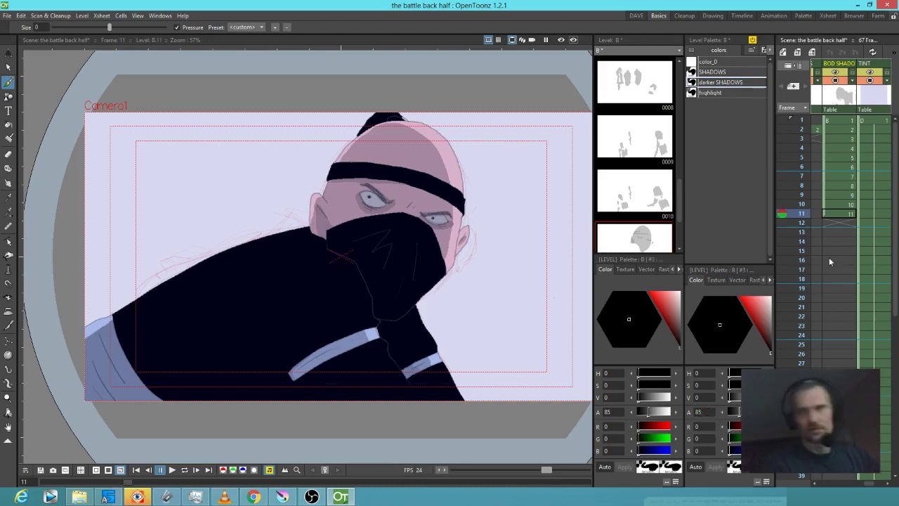
{"action": "left_click", "coordinate": [728, 73]}
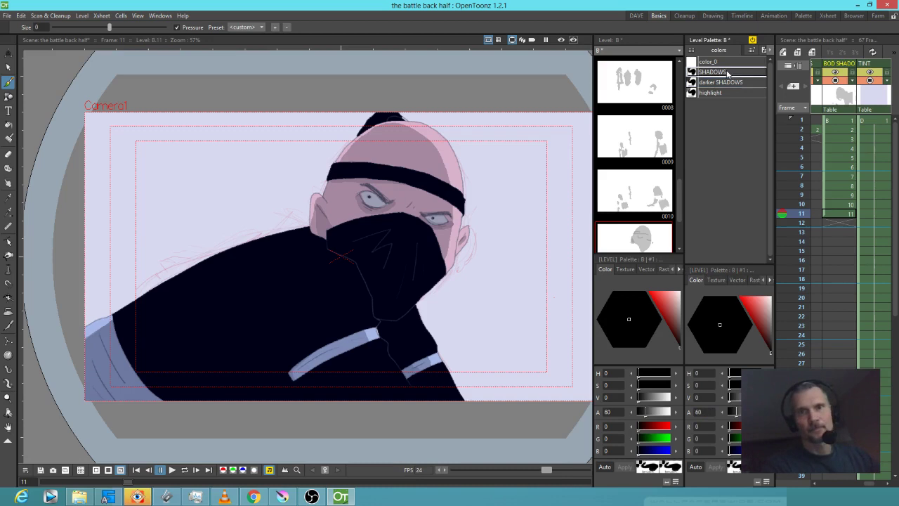
Compare frame 11 with frame 10, and start a new background drawing in frame 11 of the BKGD column.
{"action": "left_click", "coordinate": [841, 223]}
{"action": "left_click", "coordinate": [839, 207]}
{"action": "left_click", "coordinate": [839, 213]}
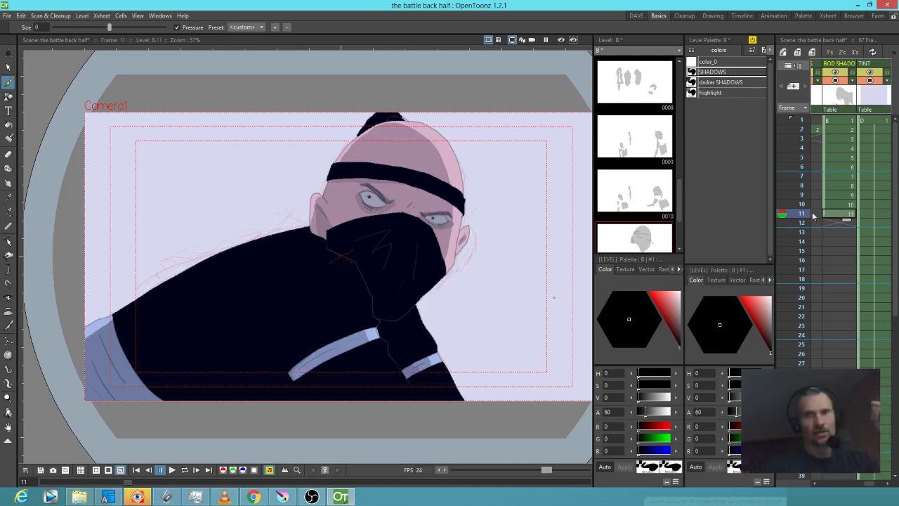
{"action": "left_click", "coordinate": [805, 205]}
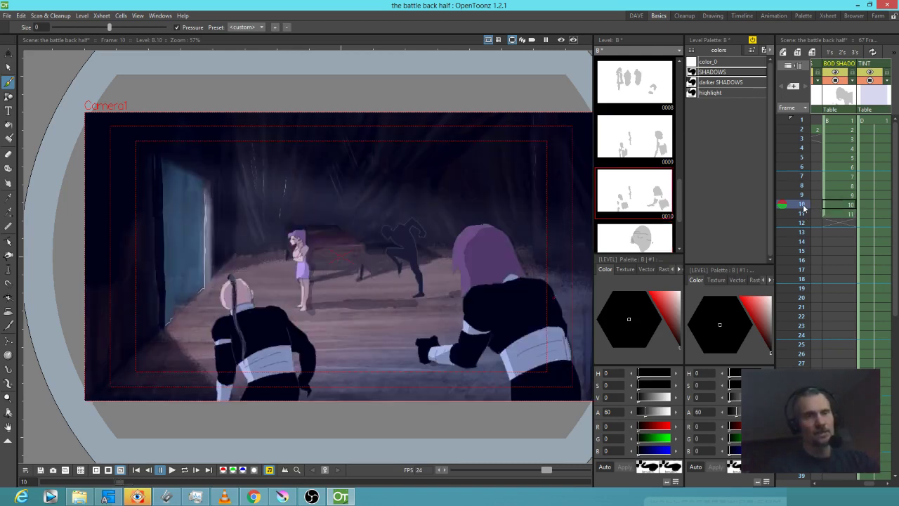
{"action": "left_click", "coordinate": [804, 214]}
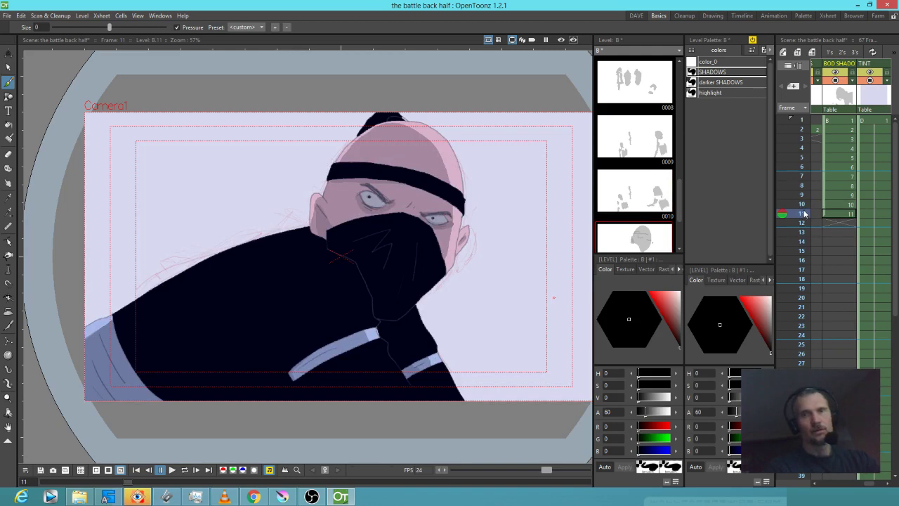
{"action": "mouse_move", "coordinate": [823, 250]}
{"action": "left_mouse_down"}
{"action": "mouse_move", "coordinate": [876, 257]}
{"action": "mouse_move", "coordinate": [853, 249]}
{"action": "mouse_move", "coordinate": [883, 250]}
{"action": "mouse_move", "coordinate": [867, 238]}
{"action": "left_mouse_up"}
{"action": "left_click", "coordinate": [855, 213]}
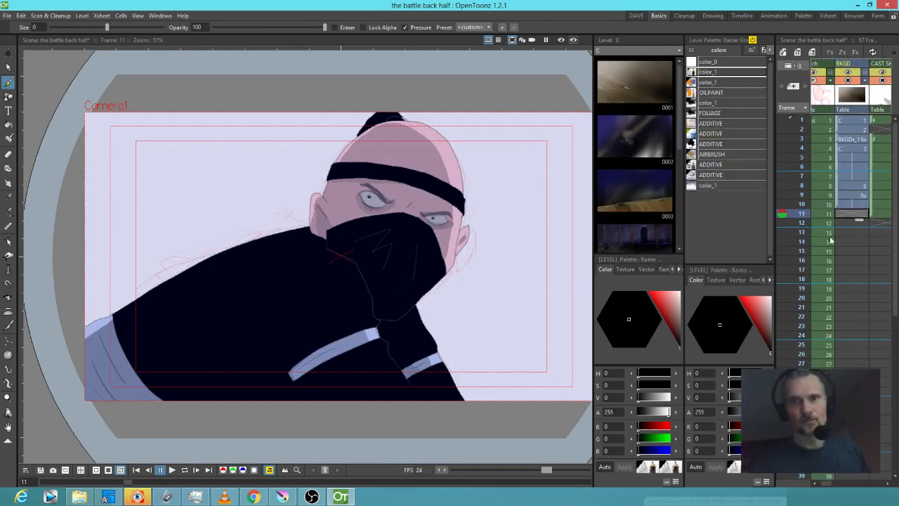
{"action": "left_click", "coordinate": [489, 294]}
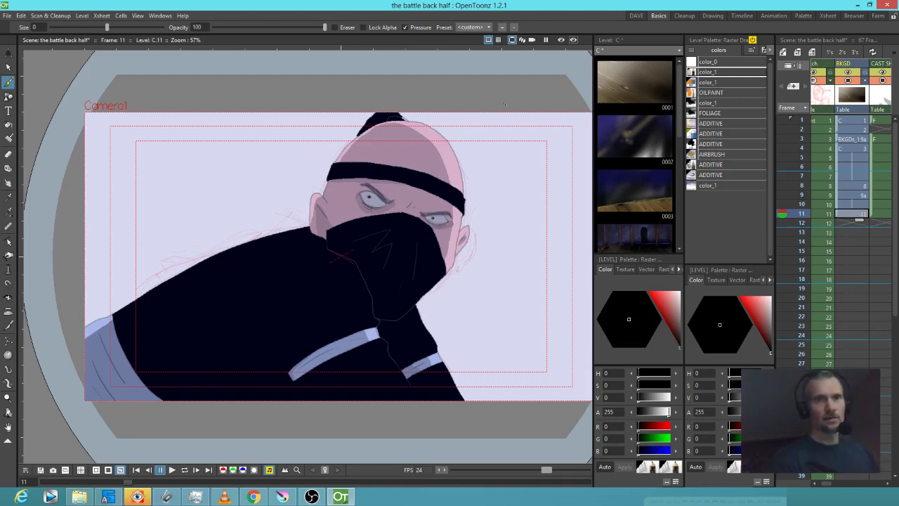
Try thin vertical black strokes on frame 11's background beside the ninja, compare with frame 9's background, and undo the strokes.
{"action": "key", "text": "Up"}
{"action": "key", "text": "Up"}
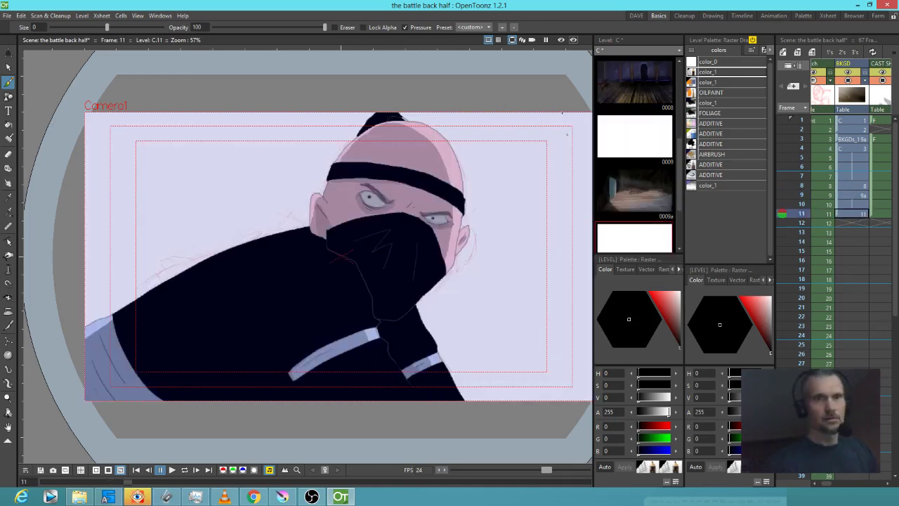
{"action": "left_click_drag", "start_coordinate": [548, 115], "coordinate": [551, 290]}
{"action": "key", "text": "Up"}
{"action": "key", "text": "Up"}
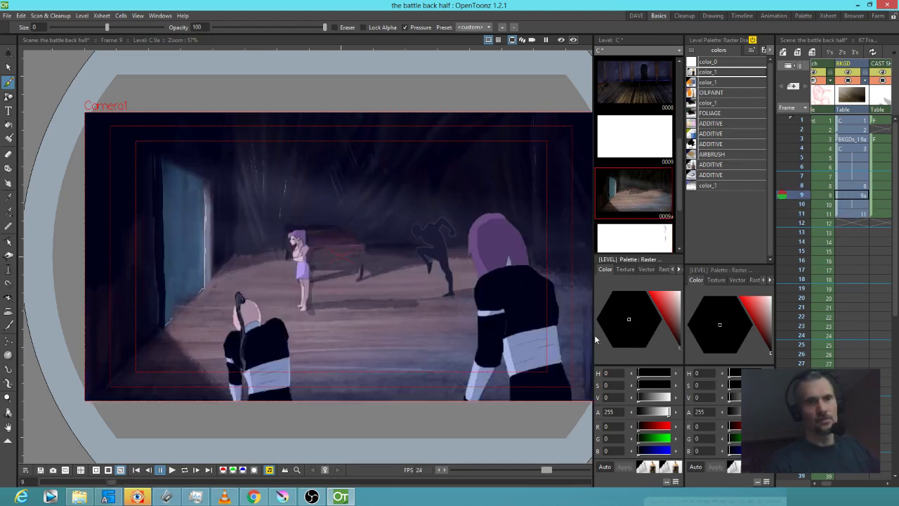
{"action": "key", "text": "Down"}
{"action": "key", "text": "Down"}
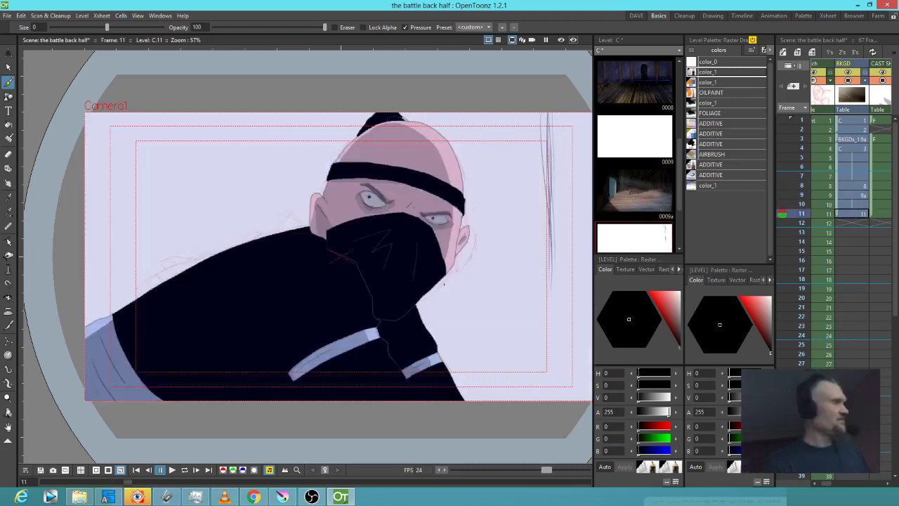
{"action": "key", "text": "ctrl+z"}
{"action": "key", "text": "ctrl+z"}
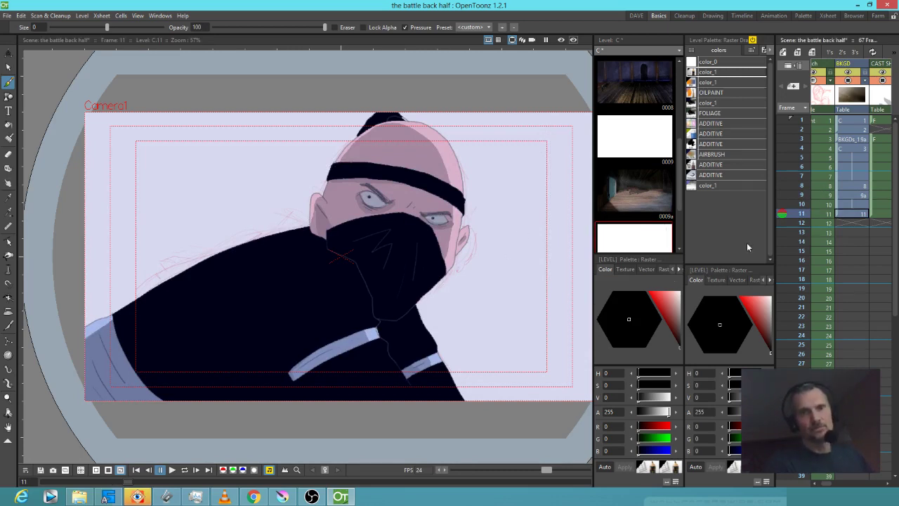
Choose the OILPAINT style for the frame 11 background, with brush size 3 and a dark red colour of RGB 38, 10, 17.
{"action": "scroll", "coordinate": [409, 259], "scroll_direction": "down", "scroll_amount": 2}
{"action": "scroll", "coordinate": [416, 254], "scroll_direction": "up", "scroll_amount": 2}
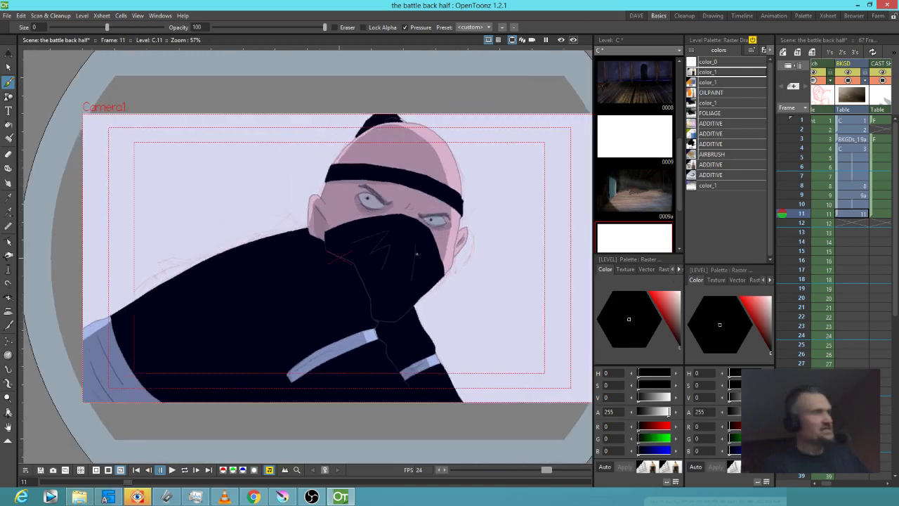
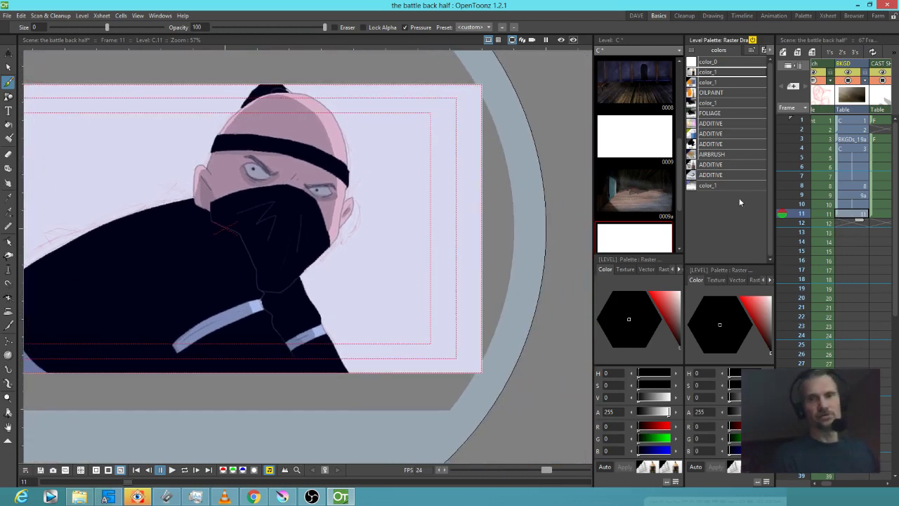
{"action": "left_click", "coordinate": [720, 93]}
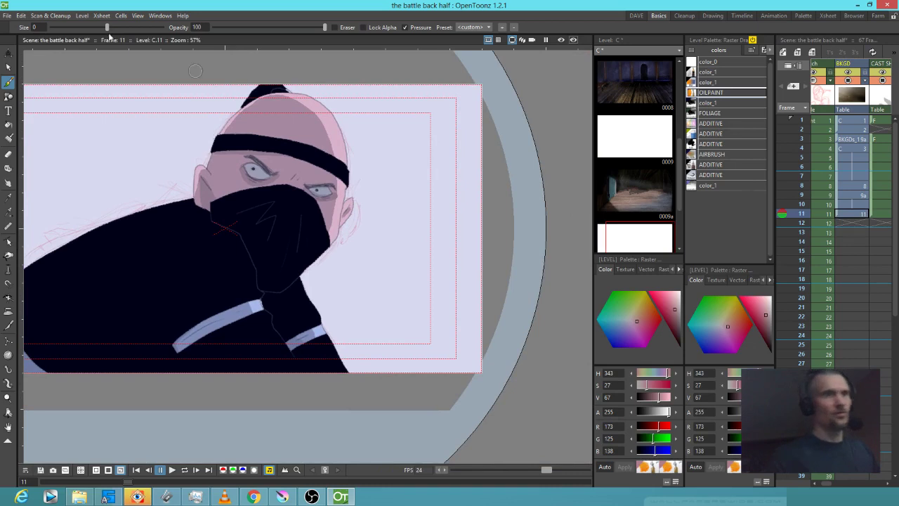
{"action": "left_click_drag", "start_coordinate": [125, 29], "coordinate": [299, 30]}
{"action": "left_click_drag", "start_coordinate": [760, 309], "coordinate": [758, 347]}
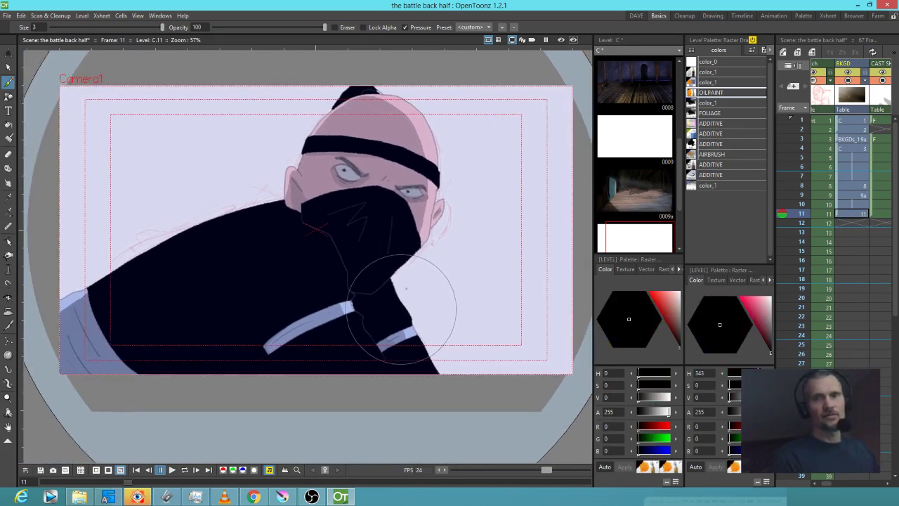
{"action": "left_click", "coordinate": [767, 345]}
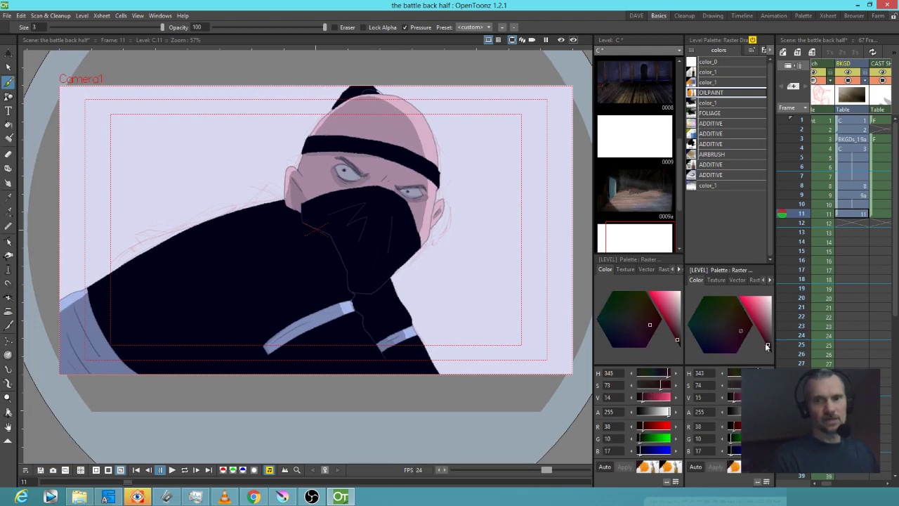
Paint broad diagonal strokes of dark navy, RGB 0, 0, 38, across the upper background of frame 11, reducing the brush size to 1.14.
{"action": "mouse_move", "coordinate": [562, 95]}
{"action": "left_mouse_down"}
{"action": "mouse_move", "coordinate": [457, 115]}
{"action": "mouse_move", "coordinate": [295, 175]}
{"action": "mouse_move", "coordinate": [274, 172]}
{"action": "left_mouse_up"}
{"action": "mouse_move", "coordinate": [435, 130]}
{"action": "left_mouse_down"}
{"action": "mouse_move", "coordinate": [90, 278]}
{"action": "mouse_move", "coordinate": [256, 181]}
{"action": "mouse_move", "coordinate": [379, 193]}
{"action": "mouse_move", "coordinate": [235, 70]}
{"action": "left_mouse_up"}
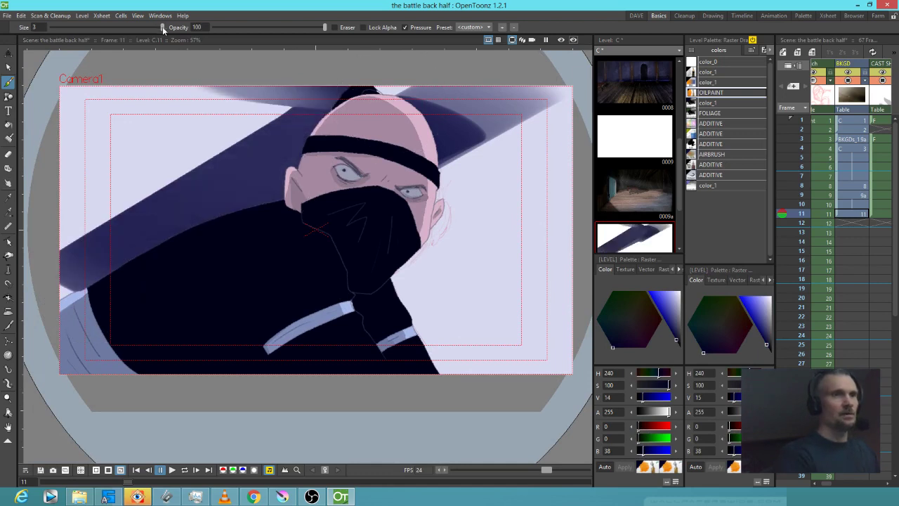
{"action": "mouse_move", "coordinate": [367, 91]}
{"action": "left_mouse_down"}
{"action": "mouse_move", "coordinate": [70, 253]}
{"action": "mouse_move", "coordinate": [222, 137]}
{"action": "mouse_move", "coordinate": [239, 112]}
{"action": "mouse_move", "coordinate": [77, 187]}
{"action": "mouse_move", "coordinate": [232, 98]}
{"action": "mouse_move", "coordinate": [99, 124]}
{"action": "mouse_move", "coordinate": [77, 105]}
{"action": "mouse_move", "coordinate": [71, 116]}
{"action": "mouse_move", "coordinate": [197, 98]}
{"action": "mouse_move", "coordinate": [147, 176]}
{"action": "mouse_move", "coordinate": [77, 189]}
{"action": "mouse_move", "coordinate": [102, 134]}
{"action": "mouse_move", "coordinate": [145, 173]}
{"action": "mouse_move", "coordinate": [95, 257]}
{"action": "mouse_move", "coordinate": [130, 261]}
{"action": "mouse_move", "coordinate": [245, 210]}
{"action": "mouse_move", "coordinate": [177, 243]}
{"action": "mouse_move", "coordinate": [303, 133]}
{"action": "mouse_move", "coordinate": [197, 112]}
{"action": "mouse_move", "coordinate": [419, 120]}
{"action": "left_mouse_up"}
{"action": "mouse_move", "coordinate": [269, 134]}
{"action": "left_mouse_down"}
{"action": "mouse_move", "coordinate": [181, 200]}
{"action": "mouse_move", "coordinate": [197, 203]}
{"action": "left_mouse_up"}
{"action": "mouse_move", "coordinate": [460, 242]}
{"action": "left_mouse_down"}
{"action": "mouse_move", "coordinate": [428, 252]}
{"action": "mouse_move", "coordinate": [370, 227]}
{"action": "left_mouse_up"}
{"action": "mouse_move", "coordinate": [252, 118]}
{"action": "left_mouse_down"}
{"action": "mouse_move", "coordinate": [394, 130]}
{"action": "mouse_move", "coordinate": [410, 144]}
{"action": "mouse_move", "coordinate": [306, 228]}
{"action": "mouse_move", "coordinate": [477, 118]}
{"action": "mouse_move", "coordinate": [256, 299]}
{"action": "mouse_move", "coordinate": [472, 166]}
{"action": "mouse_move", "coordinate": [393, 183]}
{"action": "mouse_move", "coordinate": [429, 133]}
{"action": "mouse_move", "coordinate": [438, 87]}
{"action": "left_mouse_up"}
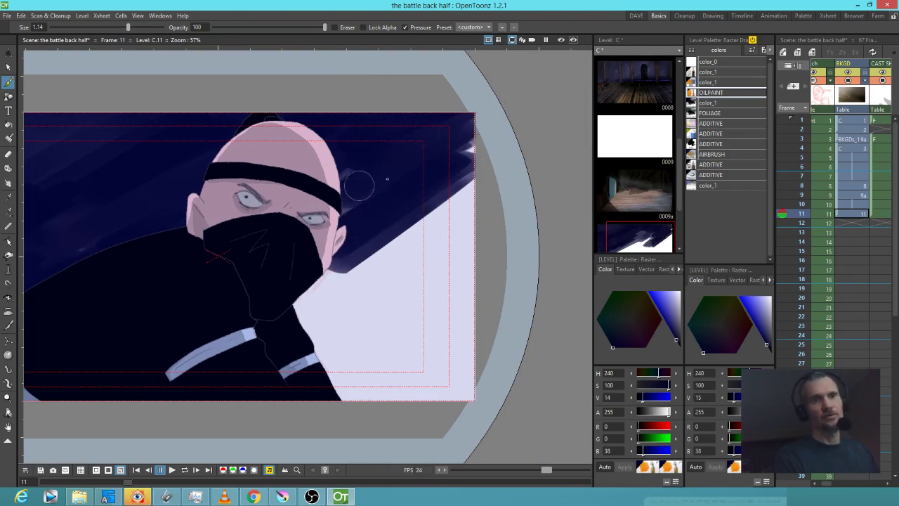
Extend the navy strokes down the background beside the ninja's mask and arm, checking the coverage in the preview.
{"action": "mouse_move", "coordinate": [451, 187]}
{"action": "left_mouse_down"}
{"action": "mouse_move", "coordinate": [405, 212]}
{"action": "mouse_move", "coordinate": [436, 191]}
{"action": "mouse_move", "coordinate": [351, 267]}
{"action": "mouse_move", "coordinate": [371, 268]}
{"action": "mouse_move", "coordinate": [330, 299]}
{"action": "mouse_move", "coordinate": [457, 155]}
{"action": "mouse_move", "coordinate": [333, 290]}
{"action": "mouse_move", "coordinate": [422, 246]}
{"action": "mouse_move", "coordinate": [309, 344]}
{"action": "mouse_move", "coordinate": [379, 295]}
{"action": "left_mouse_up"}
{"action": "left_click", "coordinate": [572, 40]}
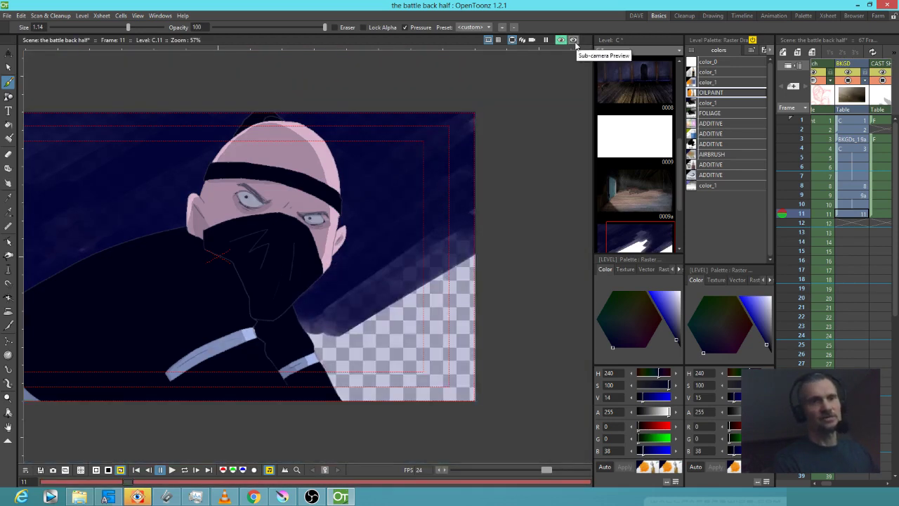
{"action": "left_click", "coordinate": [567, 41]}
{"action": "mouse_move", "coordinate": [434, 271]}
{"action": "left_mouse_down"}
{"action": "mouse_move", "coordinate": [405, 270]}
{"action": "mouse_move", "coordinate": [331, 304]}
{"action": "mouse_move", "coordinate": [418, 259]}
{"action": "mouse_move", "coordinate": [319, 333]}
{"action": "mouse_move", "coordinate": [409, 292]}
{"action": "mouse_move", "coordinate": [415, 300]}
{"action": "mouse_move", "coordinate": [312, 368]}
{"action": "mouse_move", "coordinate": [492, 269]}
{"action": "mouse_move", "coordinate": [356, 346]}
{"action": "mouse_move", "coordinate": [410, 309]}
{"action": "mouse_move", "coordinate": [290, 371]}
{"action": "mouse_move", "coordinate": [288, 351]}
{"action": "mouse_move", "coordinate": [461, 260]}
{"action": "mouse_move", "coordinate": [332, 313]}
{"action": "mouse_move", "coordinate": [376, 286]}
{"action": "mouse_move", "coordinate": [489, 278]}
{"action": "mouse_move", "coordinate": [321, 375]}
{"action": "mouse_move", "coordinate": [499, 280]}
{"action": "mouse_move", "coordinate": [311, 385]}
{"action": "mouse_move", "coordinate": [401, 334]}
{"action": "mouse_move", "coordinate": [343, 406]}
{"action": "left_mouse_up"}
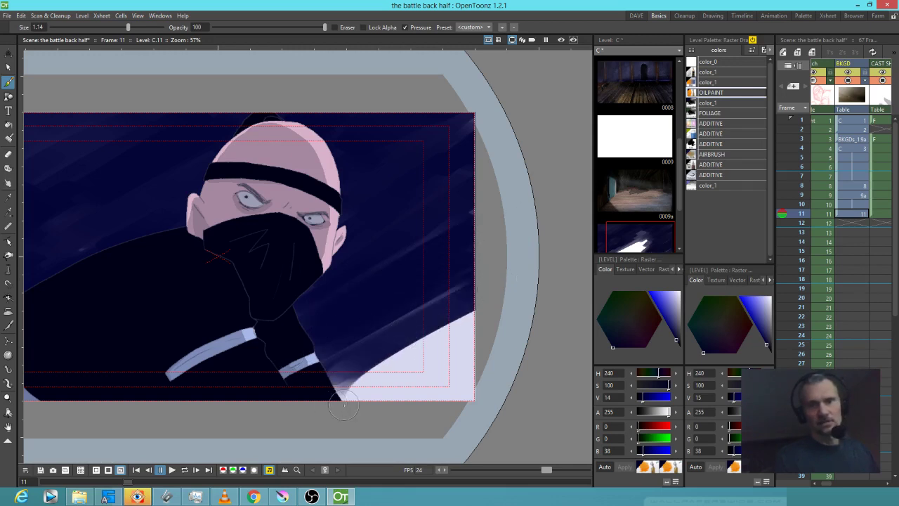
Paint the lower background corner beside the ninja's arm in browns of RGB 38, 22, 21, then 38, 29, 28 and 73, 54, 52.
{"action": "left_click", "coordinate": [735, 324]}
{"action": "mouse_move", "coordinate": [450, 315]}
{"action": "left_mouse_down"}
{"action": "mouse_move", "coordinate": [346, 403]}
{"action": "mouse_move", "coordinate": [358, 415]}
{"action": "mouse_move", "coordinate": [453, 385]}
{"action": "mouse_move", "coordinate": [510, 382]}
{"action": "mouse_move", "coordinate": [499, 364]}
{"action": "mouse_move", "coordinate": [420, 384]}
{"action": "mouse_move", "coordinate": [349, 417]}
{"action": "mouse_move", "coordinate": [457, 348]}
{"action": "mouse_move", "coordinate": [354, 373]}
{"action": "mouse_move", "coordinate": [388, 339]}
{"action": "mouse_move", "coordinate": [453, 311]}
{"action": "mouse_move", "coordinate": [408, 309]}
{"action": "mouse_move", "coordinate": [371, 321]}
{"action": "left_mouse_up"}
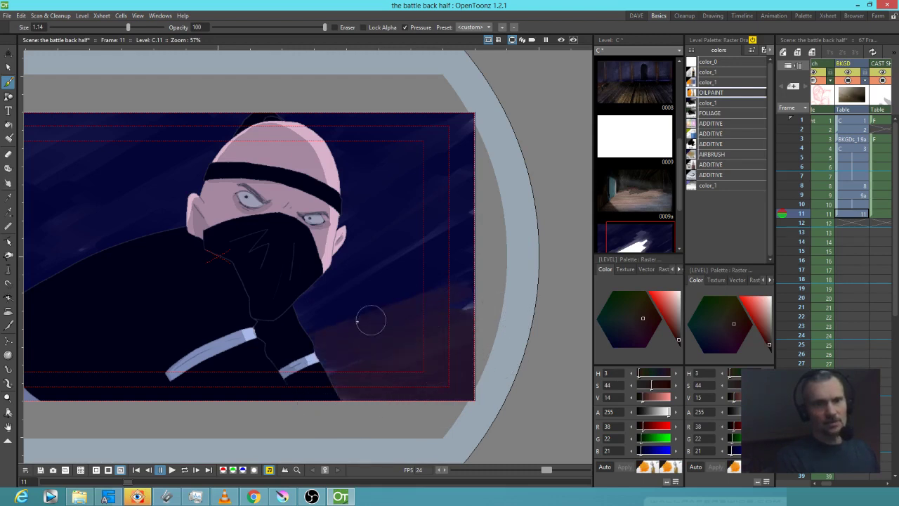
{"action": "left_click", "coordinate": [728, 324]}
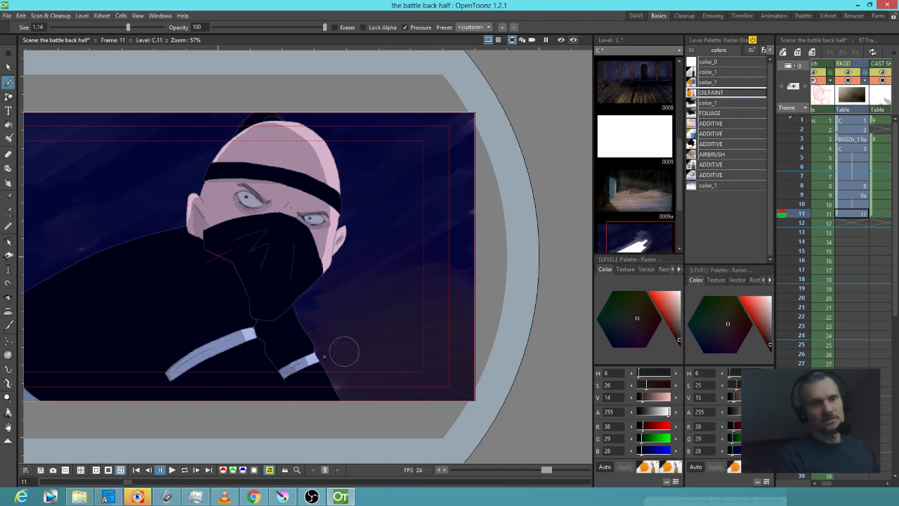
{"action": "left_click", "coordinate": [677, 331]}
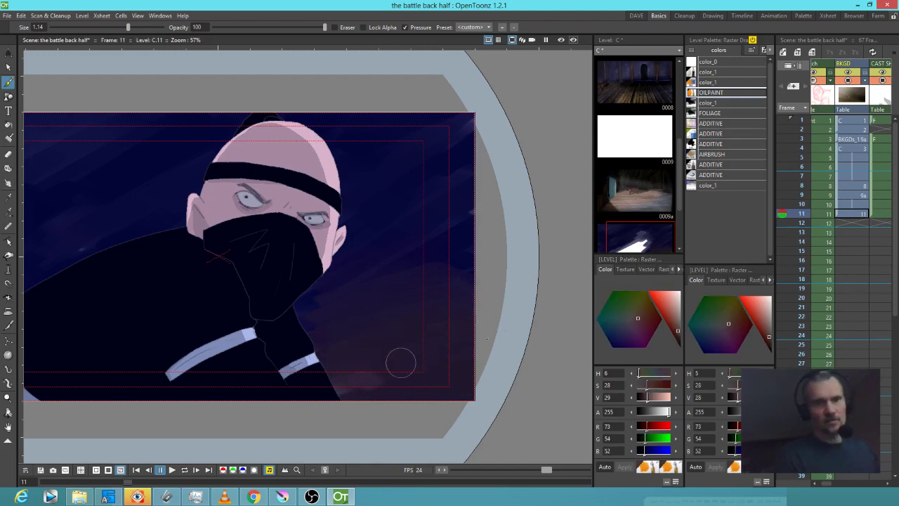
{"action": "mouse_move", "coordinate": [361, 378]}
{"action": "left_mouse_down"}
{"action": "mouse_move", "coordinate": [423, 358]}
{"action": "mouse_move", "coordinate": [524, 355]}
{"action": "left_mouse_up"}
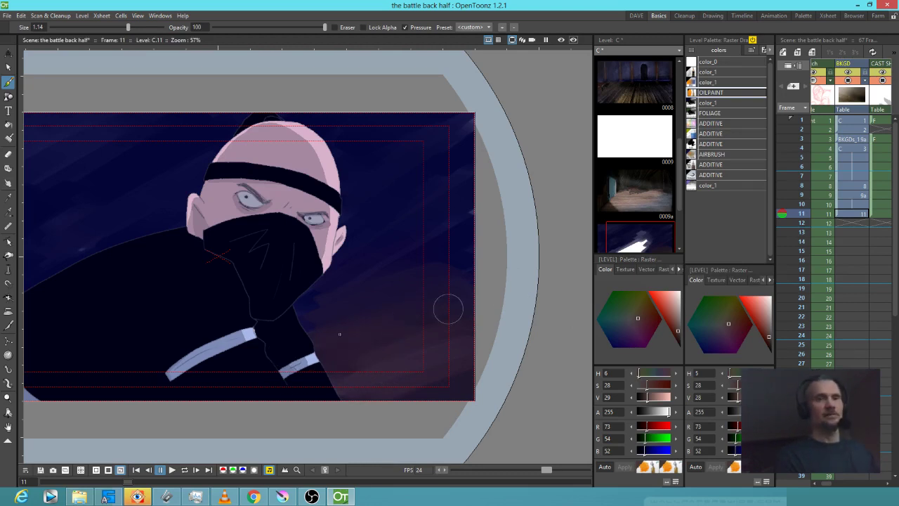
{"action": "left_click_drag", "start_coordinate": [299, 350], "coordinate": [397, 351]}
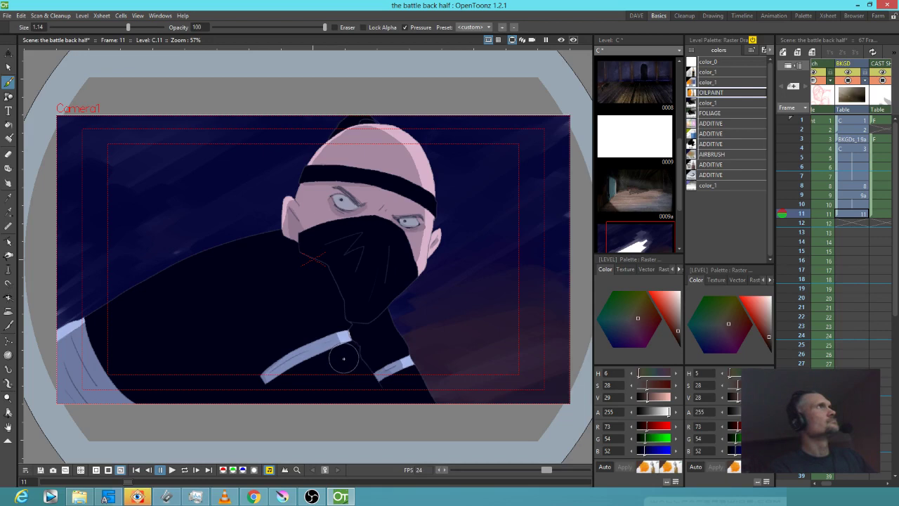
Save the scene together with all its levels.
{"action": "scroll", "coordinate": [439, 313], "scroll_direction": "down", "scroll_amount": 1}
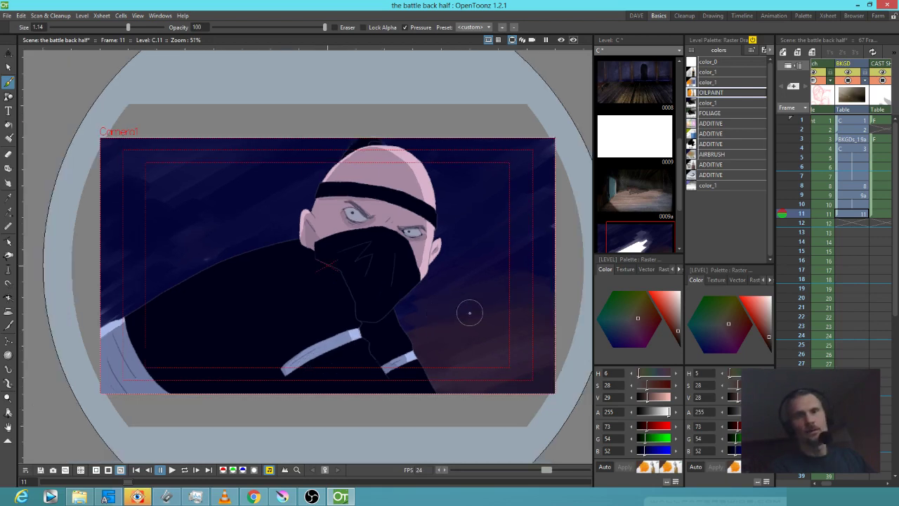
{"action": "left_click", "coordinate": [6, 15]}
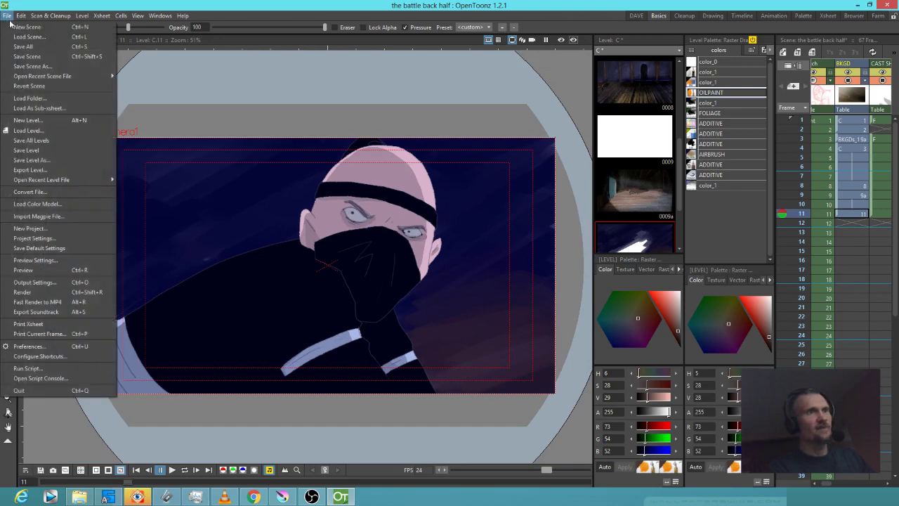
{"action": "left_click", "coordinate": [19, 48]}
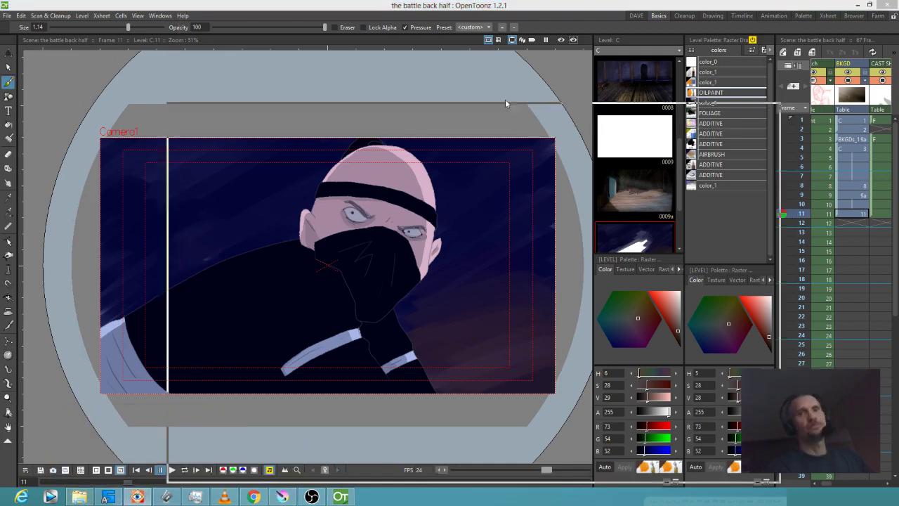
Switch to FastStone Image Viewer, find C.0011.tif and open it in Krita.
{"action": "key", "text": "alt+Tab"}
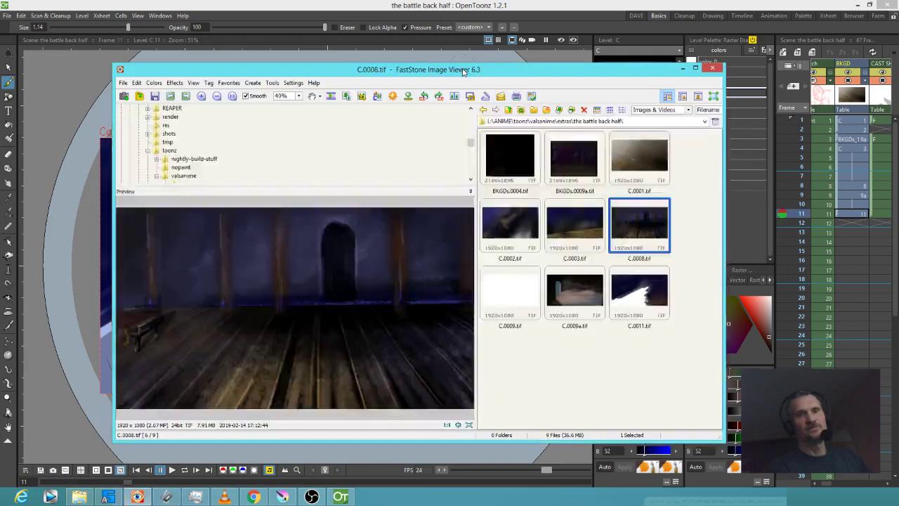
{"action": "left_click", "coordinate": [636, 306]}
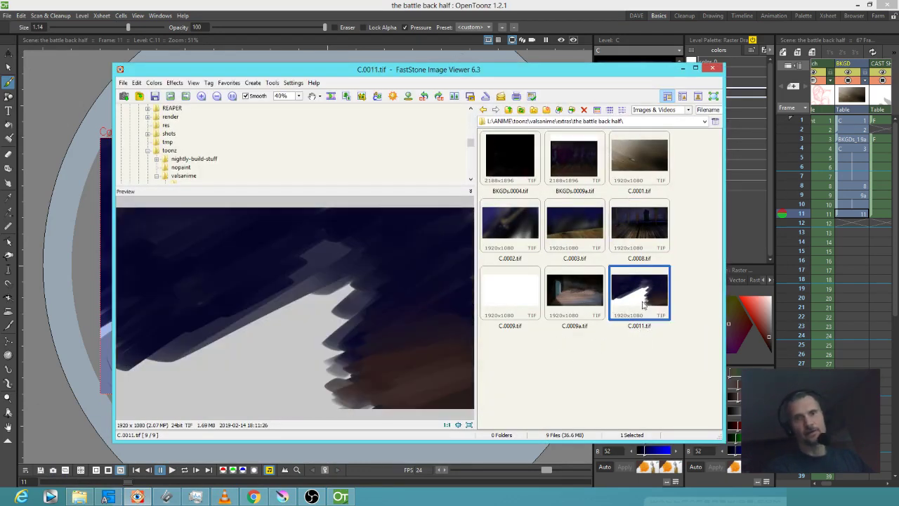
{"action": "left_click_drag", "start_coordinate": [636, 304], "coordinate": [513, 364]}
{"action": "left_click_drag", "start_coordinate": [300, 472], "coordinate": [482, 288]}
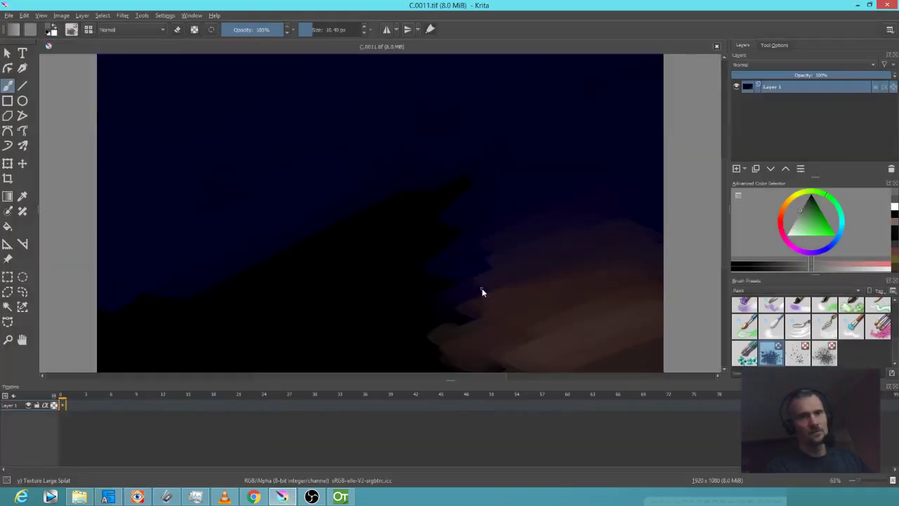
Sample the dark navy and cover the unpainted area of the background with an enlarged Texture Large Splat brush.
{"action": "left_click", "coordinate": [422, 135], "text": "ctrl"}
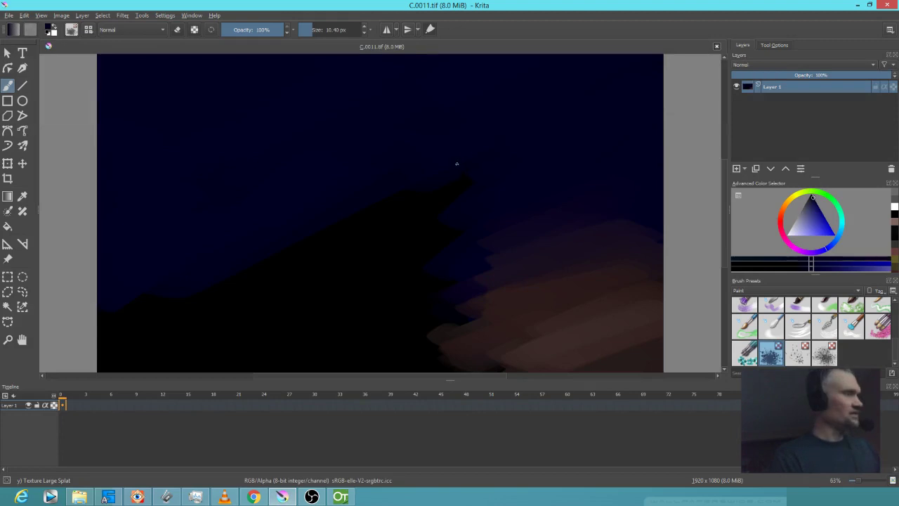
{"action": "left_click_drag", "start_coordinate": [348, 265], "coordinate": [403, 237]}
{"action": "mouse_move", "coordinate": [403, 238]}
{"action": "left_mouse_down"}
{"action": "mouse_move", "coordinate": [519, 164]}
{"action": "mouse_move", "coordinate": [395, 225]}
{"action": "mouse_move", "coordinate": [453, 175]}
{"action": "mouse_move", "coordinate": [419, 189]}
{"action": "mouse_move", "coordinate": [278, 282]}
{"action": "mouse_move", "coordinate": [269, 301]}
{"action": "left_mouse_up"}
{"action": "left_click_drag", "start_coordinate": [421, 291], "coordinate": [479, 200]}
{"action": "mouse_move", "coordinate": [529, 168]}
{"action": "left_mouse_down"}
{"action": "mouse_move", "coordinate": [366, 274]}
{"action": "mouse_move", "coordinate": [309, 274]}
{"action": "mouse_move", "coordinate": [474, 170]}
{"action": "mouse_move", "coordinate": [151, 246]}
{"action": "left_mouse_up"}
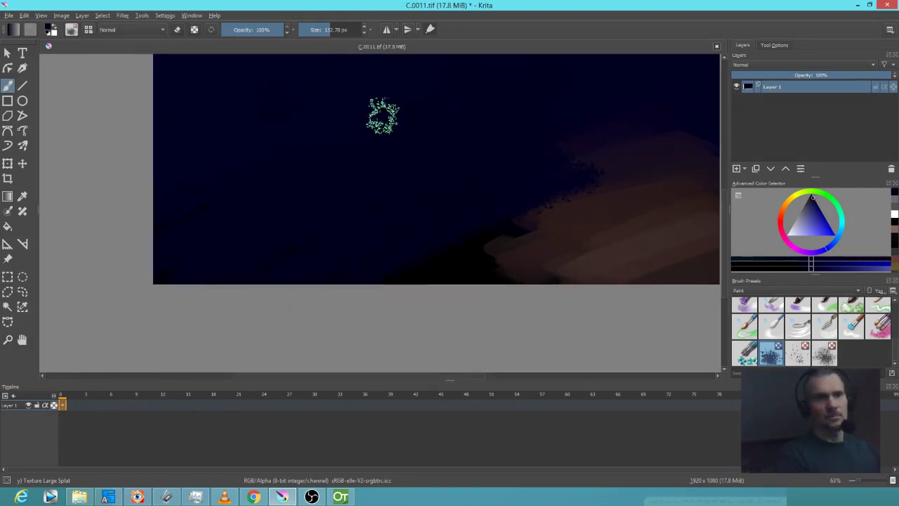
Sample browns from the painted ground and extend it with textured strokes along the lower edge and up the slope.
{"action": "left_click", "coordinate": [645, 224], "text": "ctrl"}
{"action": "mouse_move", "coordinate": [645, 223]}
{"action": "left_mouse_down"}
{"action": "mouse_move", "coordinate": [449, 287]}
{"action": "mouse_move", "coordinate": [510, 266]}
{"action": "mouse_move", "coordinate": [506, 257]}
{"action": "mouse_move", "coordinate": [335, 301]}
{"action": "mouse_move", "coordinate": [500, 232]}
{"action": "mouse_move", "coordinate": [257, 303]}
{"action": "left_mouse_up"}
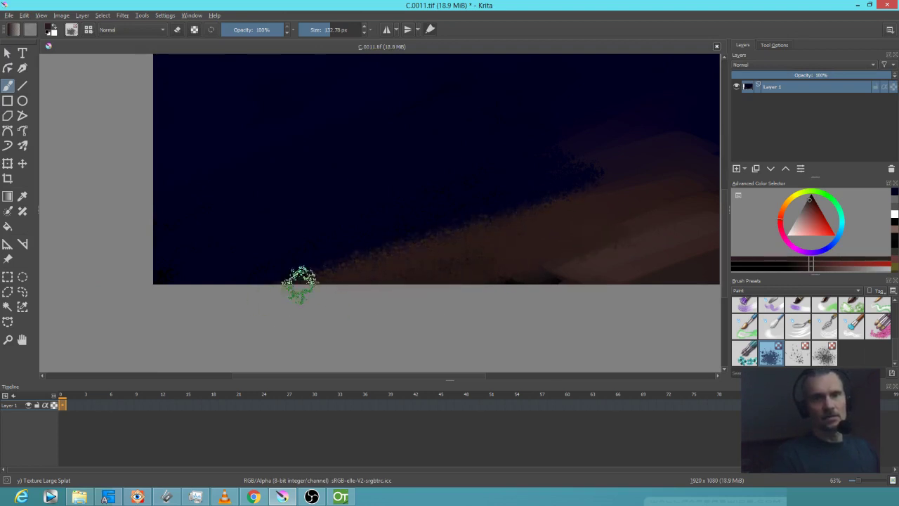
{"action": "left_click", "coordinate": [622, 250], "text": "ctrl"}
{"action": "mouse_move", "coordinate": [623, 251]}
{"action": "left_mouse_down"}
{"action": "mouse_move", "coordinate": [613, 250]}
{"action": "mouse_move", "coordinate": [652, 229]}
{"action": "mouse_move", "coordinate": [440, 308]}
{"action": "left_mouse_up"}
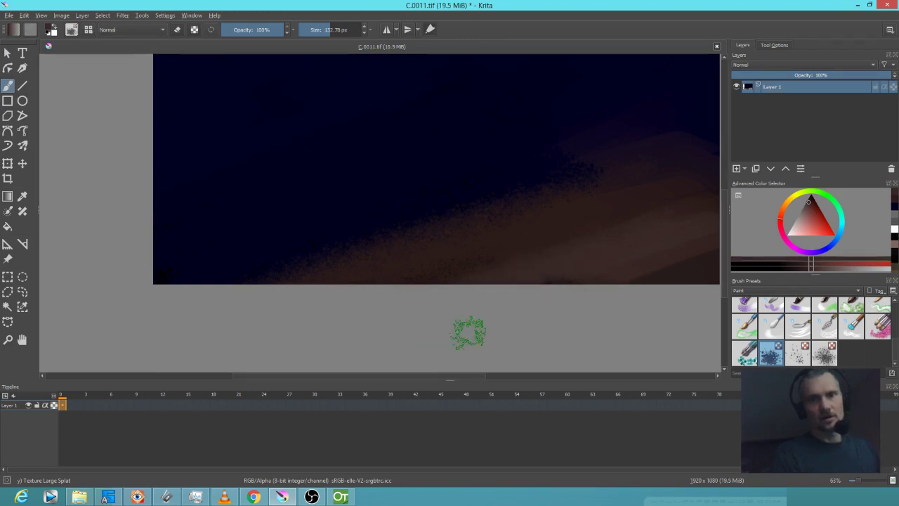
{"action": "left_click_drag", "start_coordinate": [571, 312], "coordinate": [384, 341]}
{"action": "mouse_move", "coordinate": [588, 213]}
{"action": "left_mouse_down"}
{"action": "mouse_move", "coordinate": [480, 211]}
{"action": "mouse_move", "coordinate": [458, 184]}
{"action": "mouse_move", "coordinate": [406, 201]}
{"action": "left_mouse_up"}
Add a paint layer above Layer 1, hide Layer 1 and choose black as the painting colour.
{"action": "left_click", "coordinate": [735, 169]}
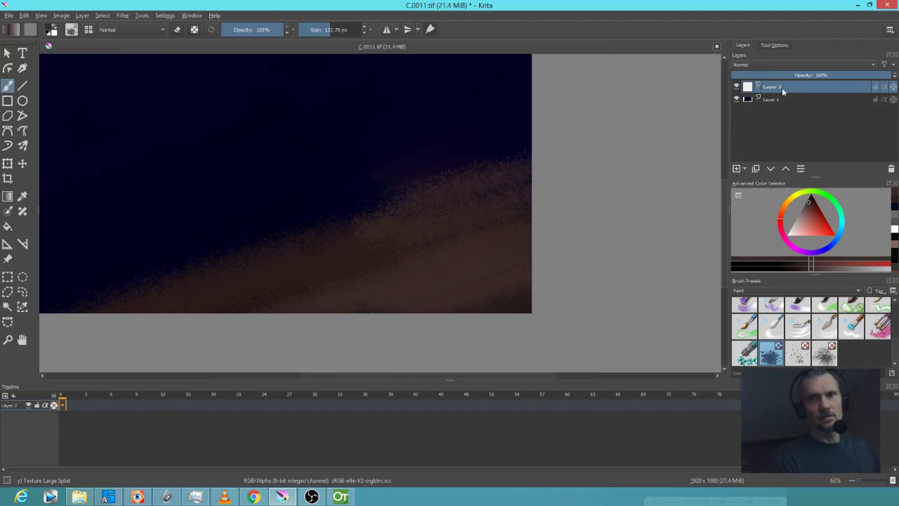
{"action": "left_click", "coordinate": [736, 99]}
{"action": "left_click", "coordinate": [805, 201]}
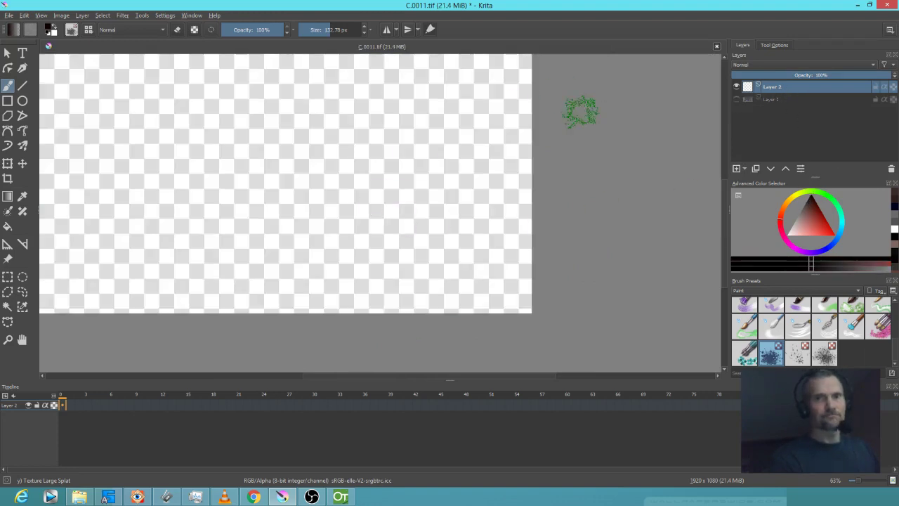
{"action": "key", "text": "minus"}
{"action": "left_click_drag", "start_coordinate": [337, 221], "coordinate": [474, 272]}
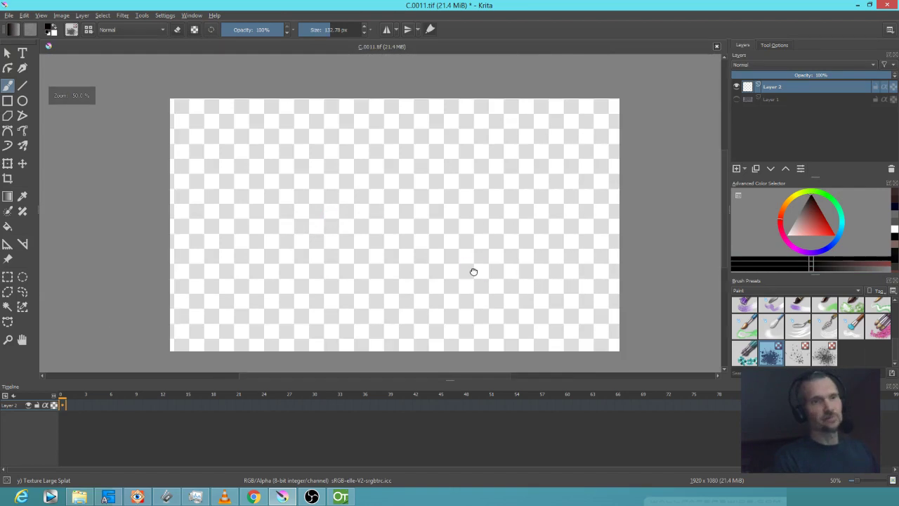
Cover the new layer in black with the Gradient tool on the lower half and the Fill tool on the upper half.
{"action": "key", "text": "g"}
{"action": "left_click_drag", "start_coordinate": [431, 251], "coordinate": [424, 243]}
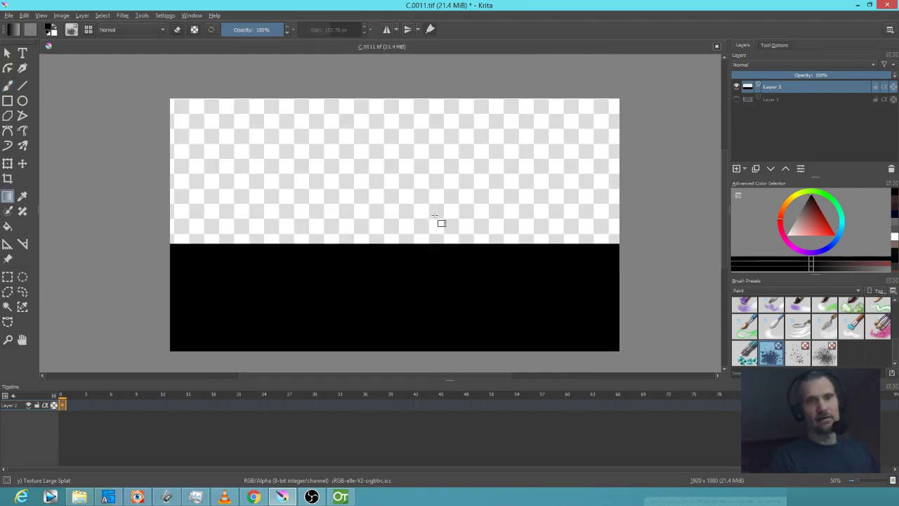
{"action": "left_click_drag", "start_coordinate": [433, 213], "coordinate": [430, 206]}
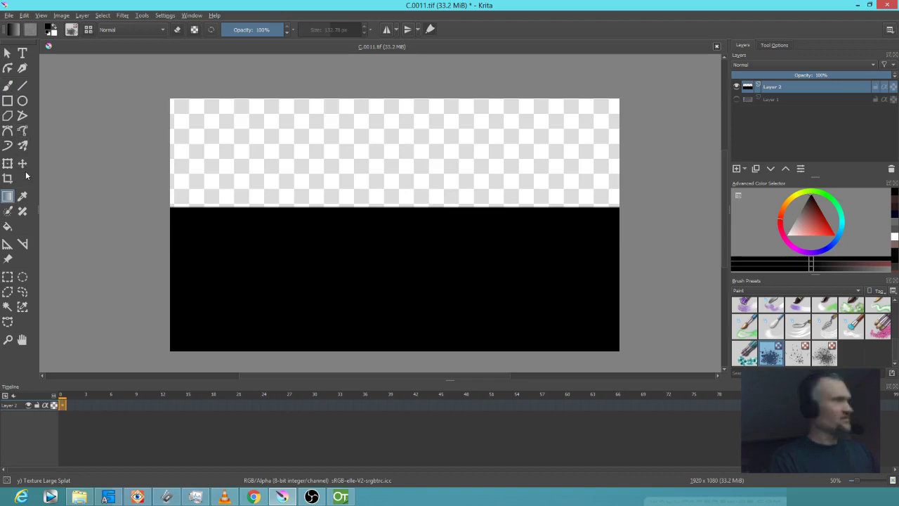
{"action": "key", "text": "f"}
{"action": "left_click", "coordinate": [273, 137]}
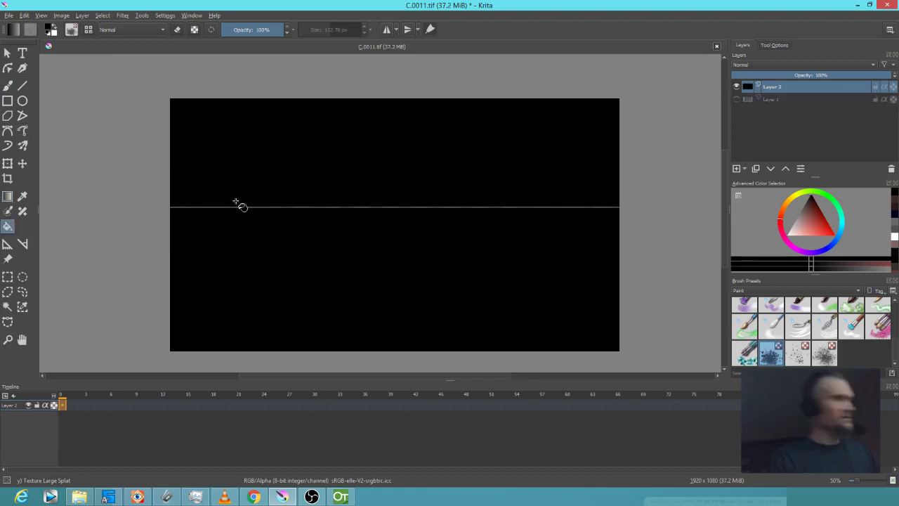
Brush black over the thin seam across the layer, then move the layer beneath Layer 1 and show Layer 1 again.
{"action": "key", "text": "b"}
{"action": "left_click_drag", "start_coordinate": [590, 203], "coordinate": [119, 215]}
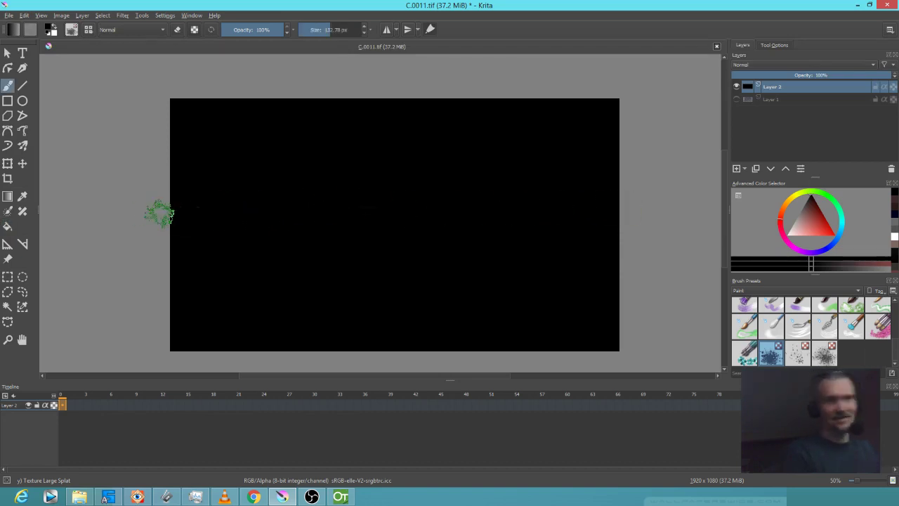
{"action": "left_click", "coordinate": [769, 168]}
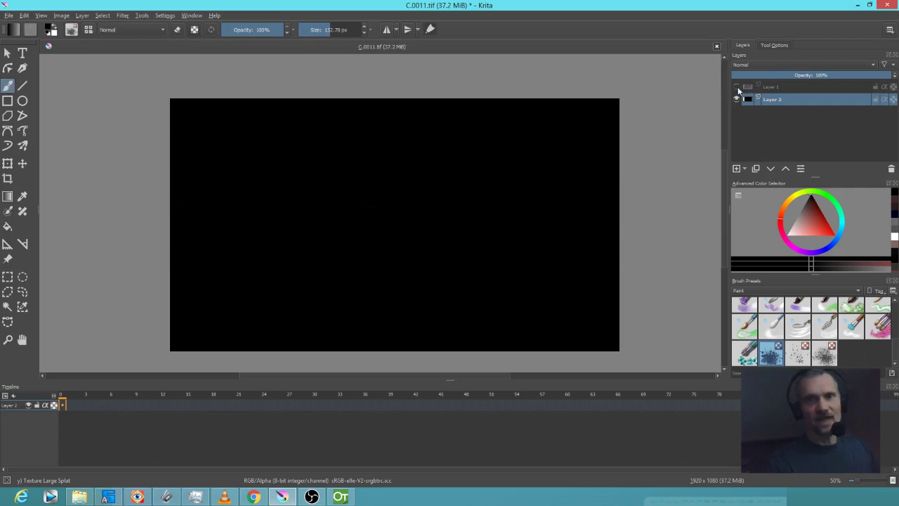
{"action": "left_click", "coordinate": [736, 86]}
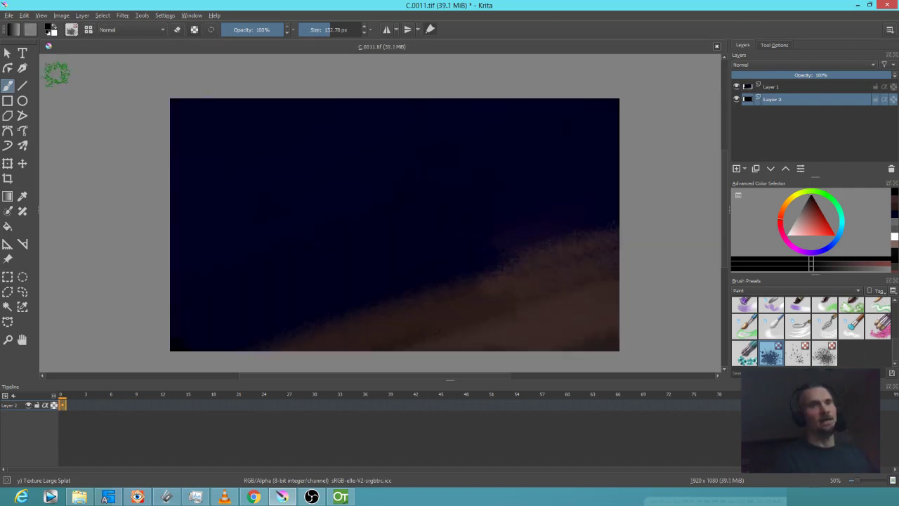
Save C.0011.tif as a flattened TIFF with the alpha channel stored and no compression.
{"action": "left_click", "coordinate": [9, 15]}
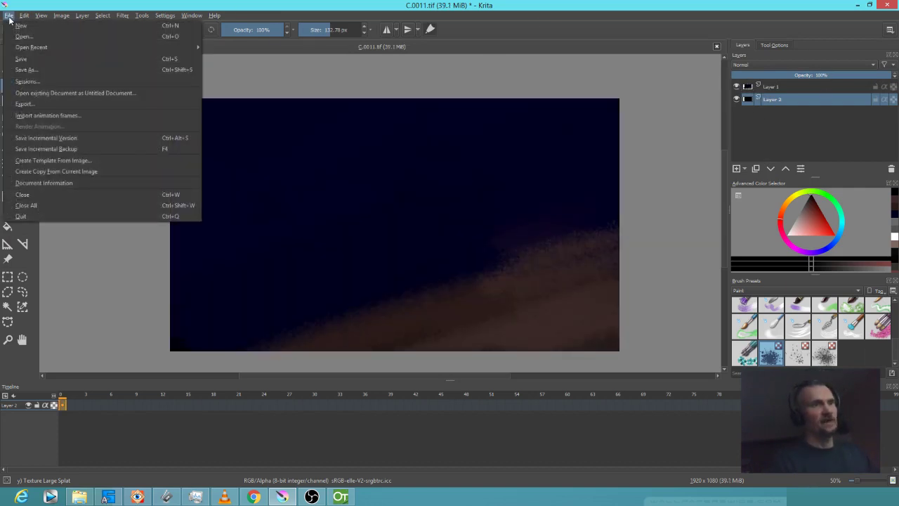
{"action": "left_click", "coordinate": [20, 61]}
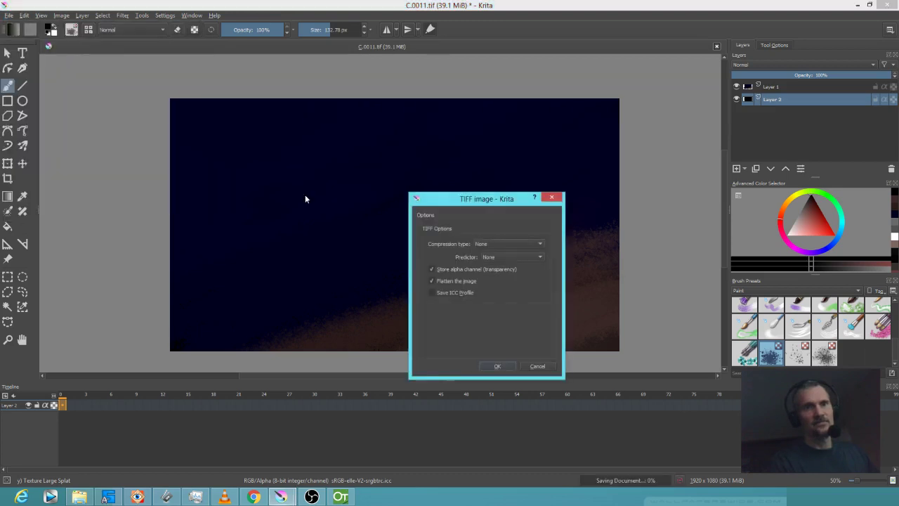
{"action": "left_click", "coordinate": [505, 365]}
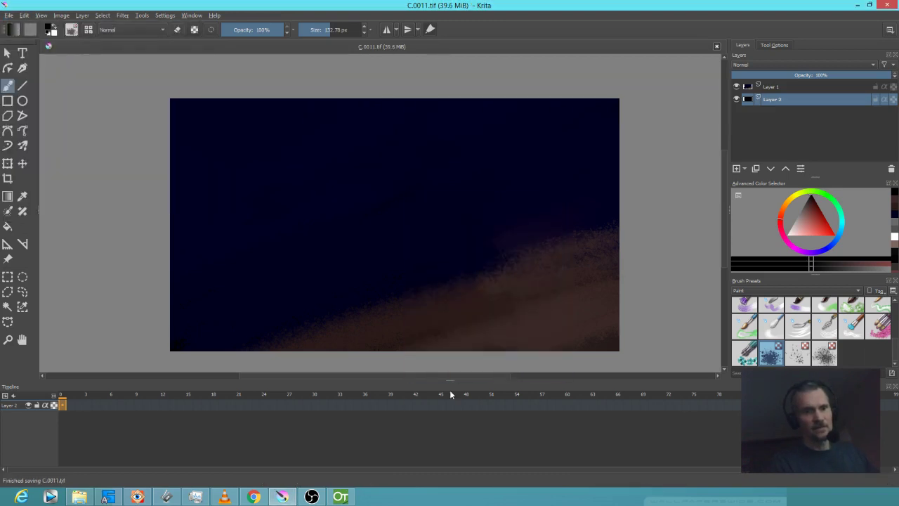
Switch to OpenToonz, reopen the recent scene "the battle back half.tnz" and preview frame 11 with the updated background.
{"action": "left_click", "coordinate": [340, 497]}
{"action": "left_click", "coordinate": [8, 16]}
{"action": "mouse_move", "coordinate": [42, 76]}
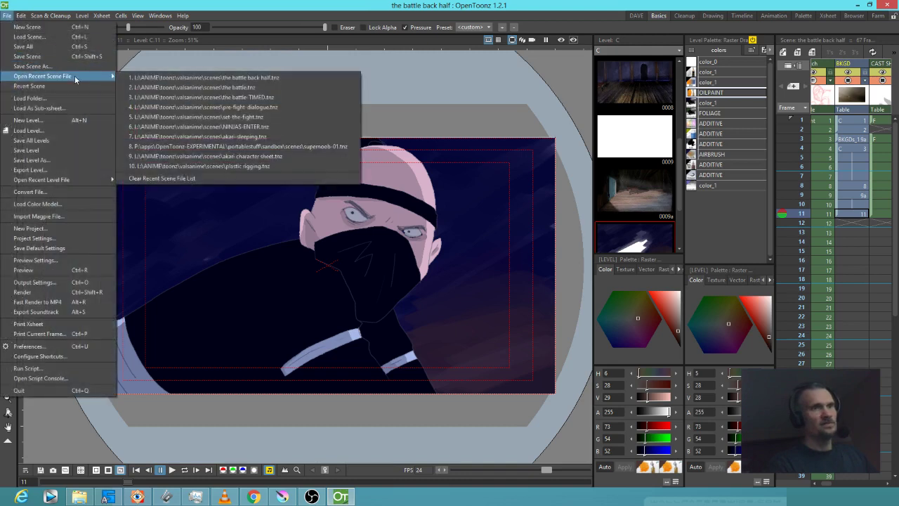
{"action": "left_click", "coordinate": [179, 78]}
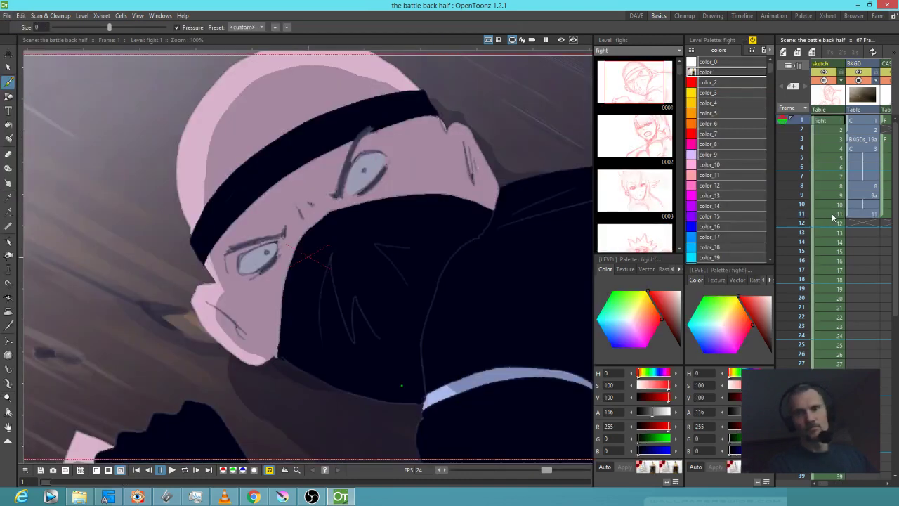
{"action": "scroll", "coordinate": [400, 295], "scroll_direction": "down", "scroll_amount": 3}
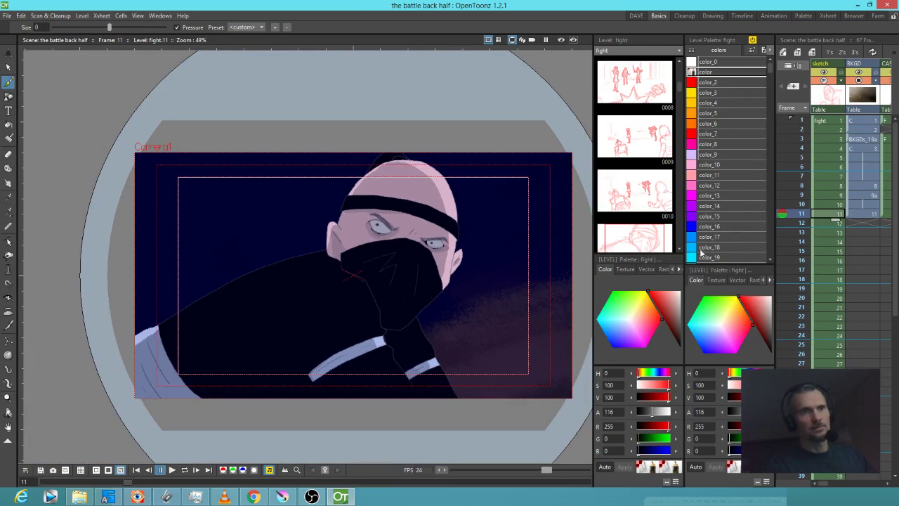
{"action": "left_click", "coordinate": [562, 40]}
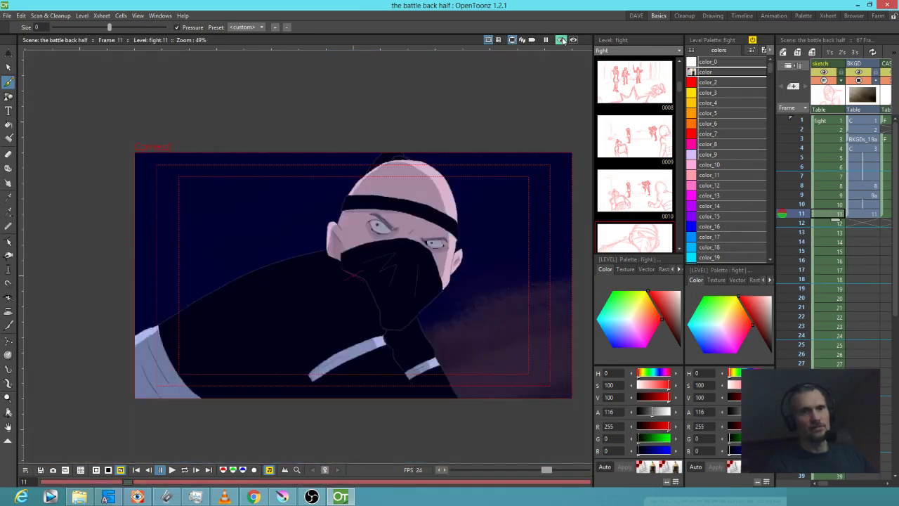
Leave the preview, select the BKGD cell at frame 11 and sample the background's dark blue for the brush.
{"action": "left_click", "coordinate": [561, 40]}
{"action": "left_click", "coordinate": [861, 214]}
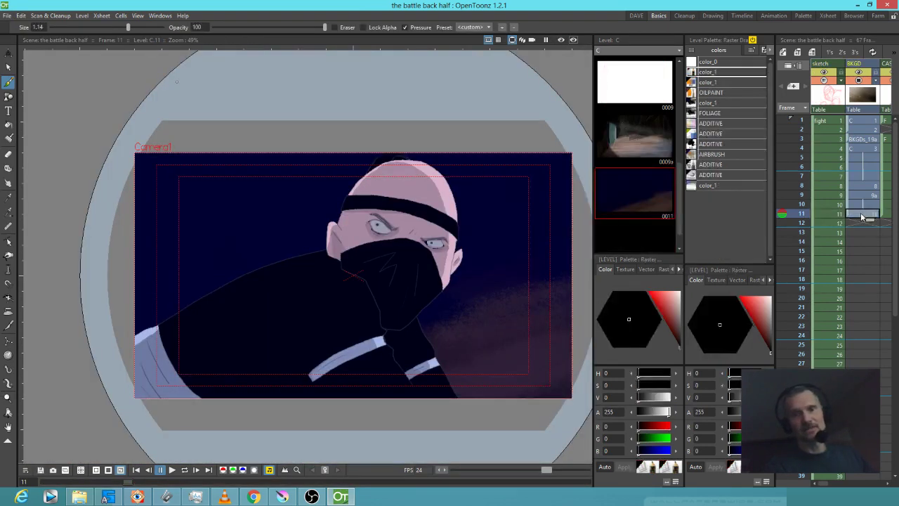
{"action": "key", "text": "r"}
{"action": "left_click", "coordinate": [503, 208]}
{"action": "key", "text": "b"}
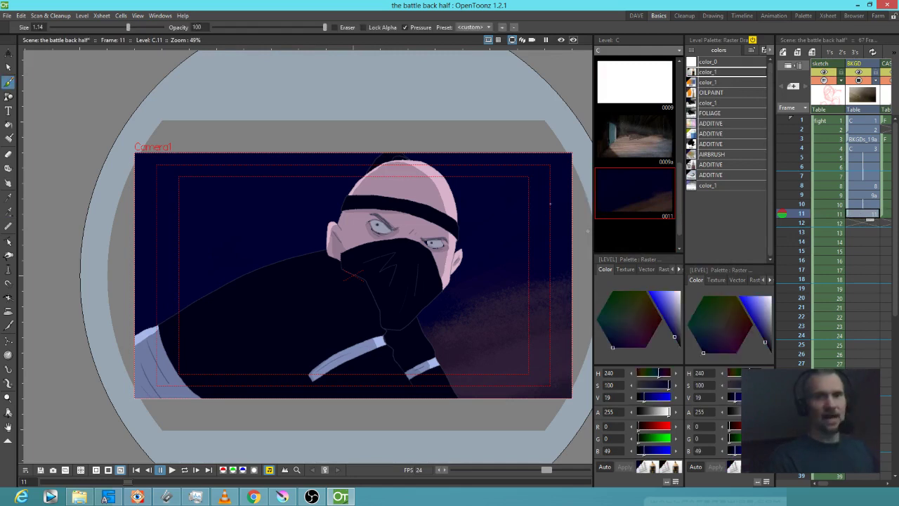
Choose the OILPAINT brush style and sample the dark blue beside the ninja's head as its colour.
{"action": "left_click", "coordinate": [731, 93]}
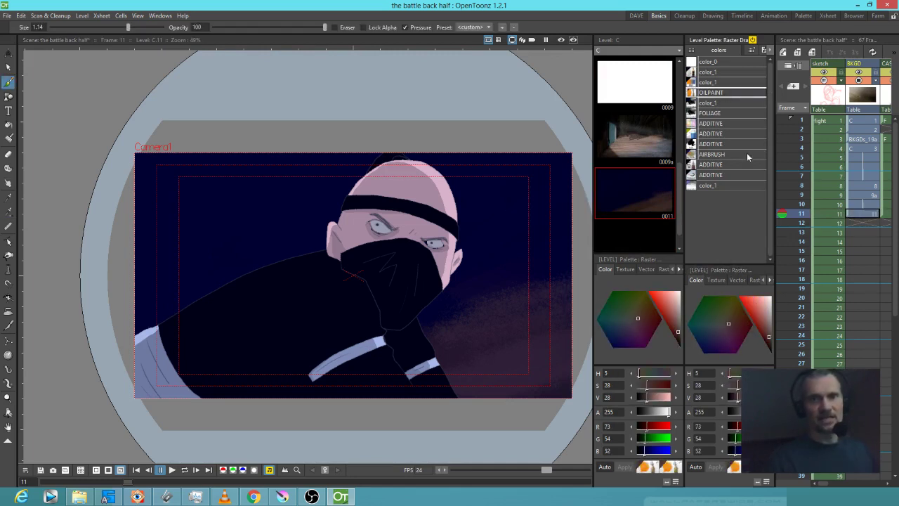
{"action": "left_click", "coordinate": [726, 78]}
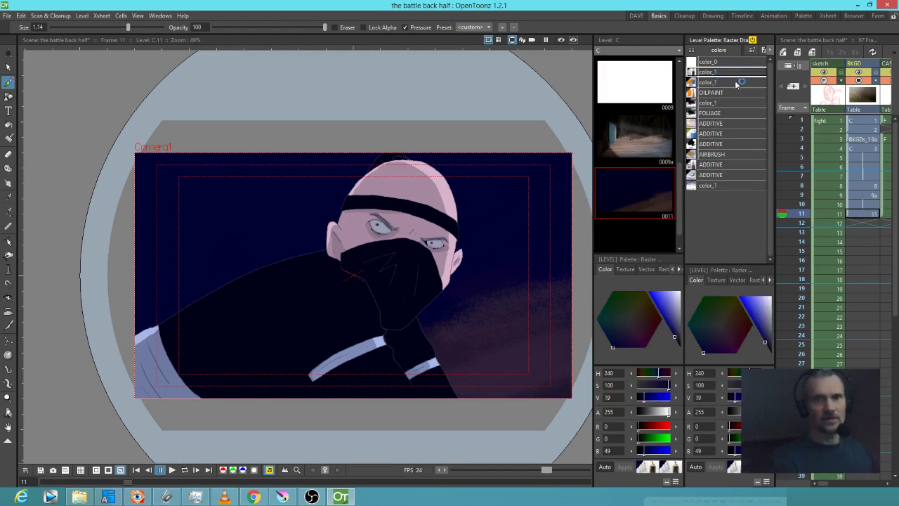
{"action": "left_click_drag", "start_coordinate": [759, 310], "coordinate": [770, 347]}
{"action": "left_click", "coordinate": [711, 94]}
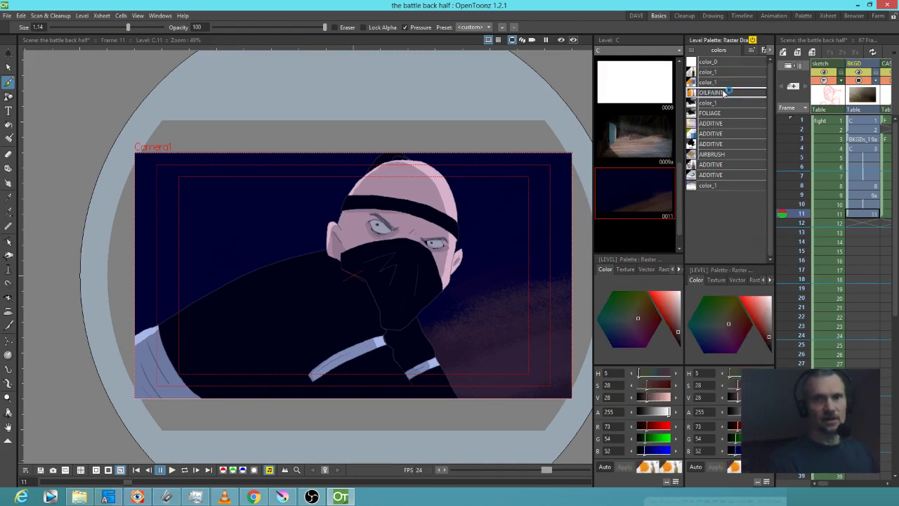
{"action": "key", "text": "r"}
{"action": "left_click", "coordinate": [499, 205]}
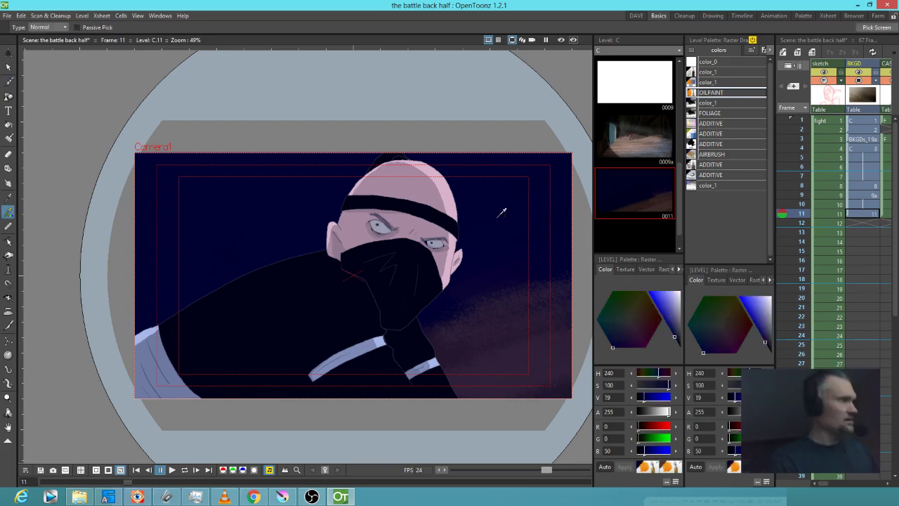
{"action": "key", "text": "b"}
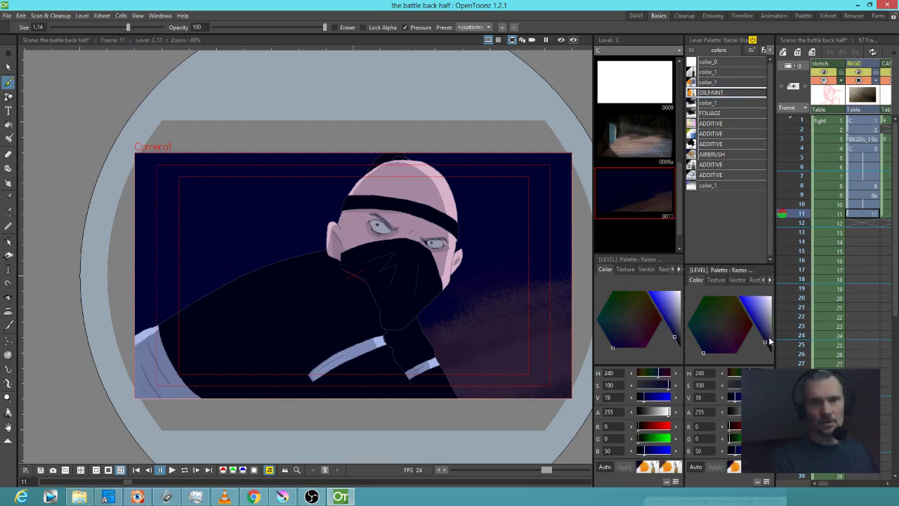
Brush muted blue (RGB 8, 8, 40) and black oil-paint streaks across frame 11's background sky, and save everything.
{"action": "left_click_drag", "start_coordinate": [767, 341], "coordinate": [753, 337]}
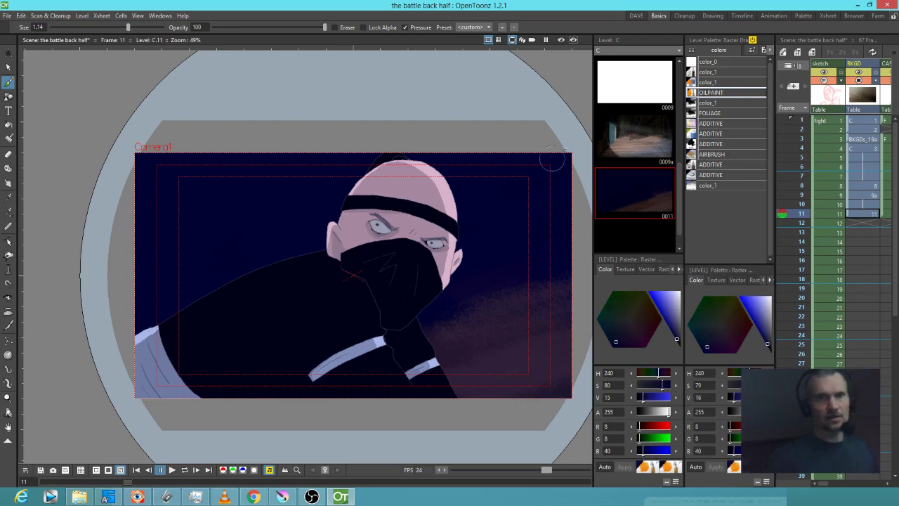
{"action": "mouse_move", "coordinate": [338, 250]}
{"action": "left_mouse_down"}
{"action": "mouse_move", "coordinate": [477, 198]}
{"action": "mouse_move", "coordinate": [390, 217]}
{"action": "left_mouse_up"}
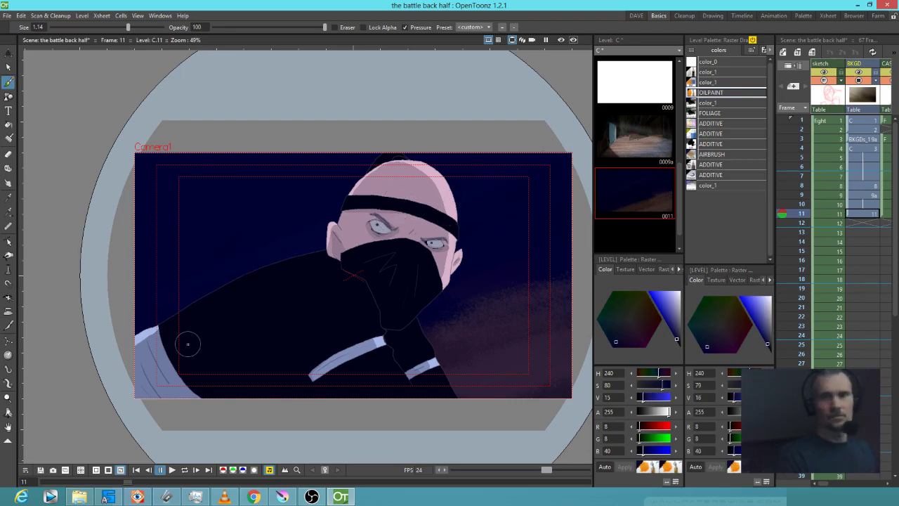
{"action": "left_click", "coordinate": [864, 213]}
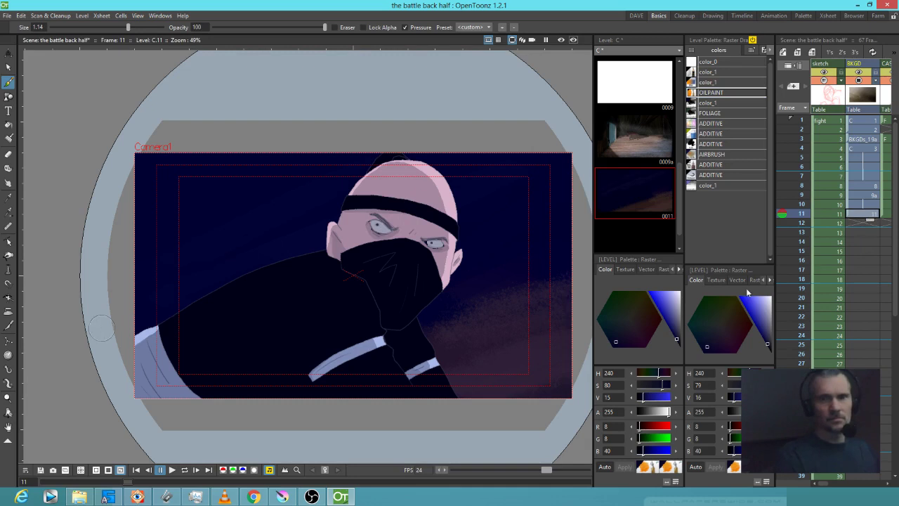
{"action": "left_click_drag", "start_coordinate": [766, 338], "coordinate": [771, 352]}
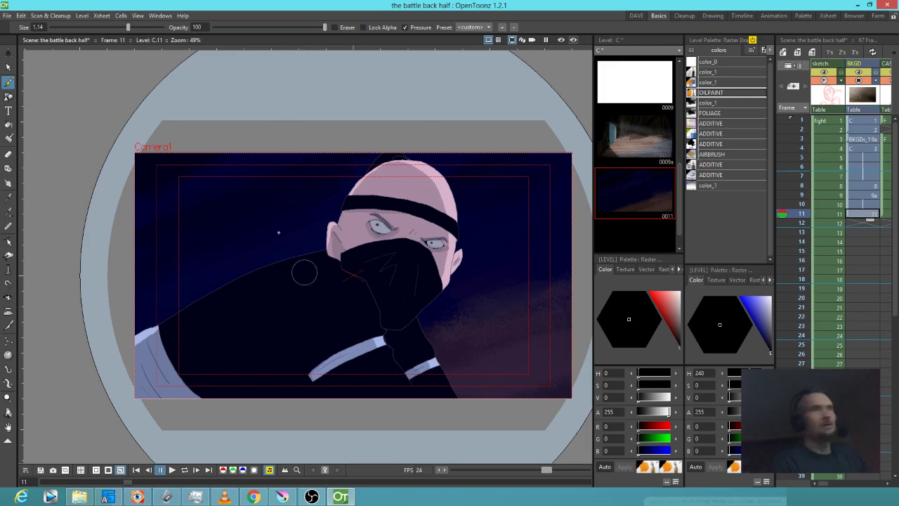
{"action": "left_click", "coordinate": [7, 15]}
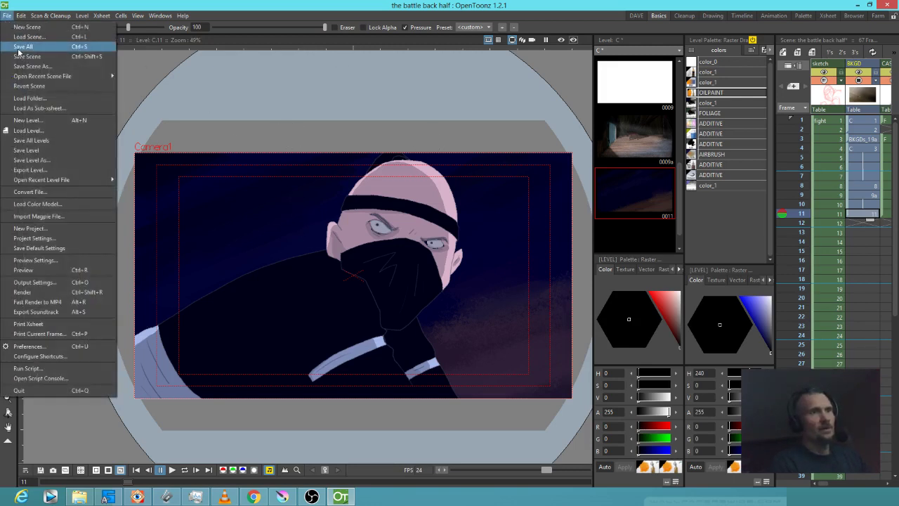
{"action": "left_click", "coordinate": [19, 48]}
Review frames 3 to 12 in camera view and extend the frame 11 background through frame 12 in the BKGD column.
{"action": "left_click", "coordinate": [863, 140]}
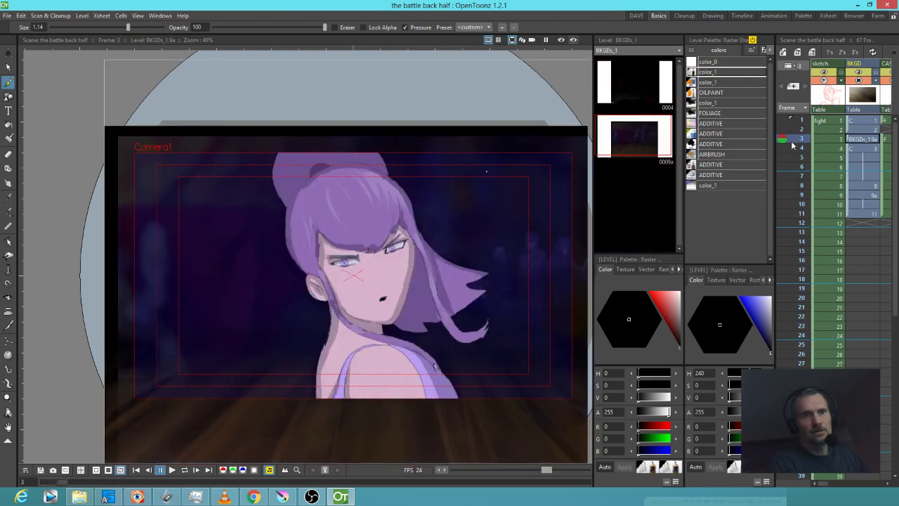
{"action": "left_click", "coordinate": [532, 39]}
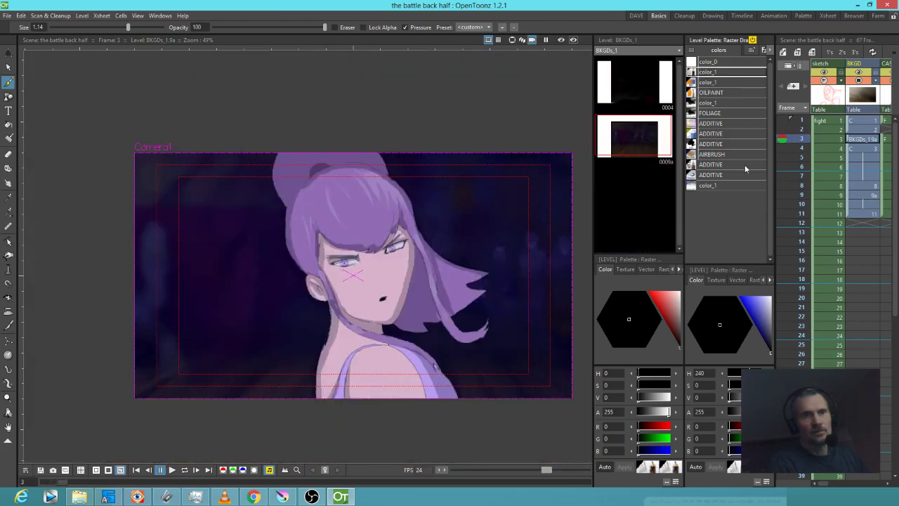
{"action": "left_click", "coordinate": [800, 149]}
{"action": "left_click_drag", "start_coordinate": [798, 161], "coordinate": [788, 223]}
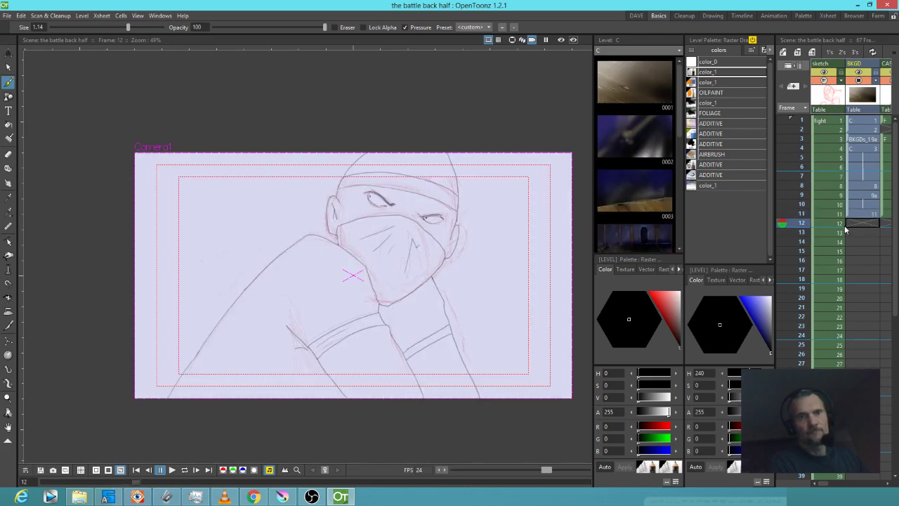
{"action": "left_click", "coordinate": [868, 216]}
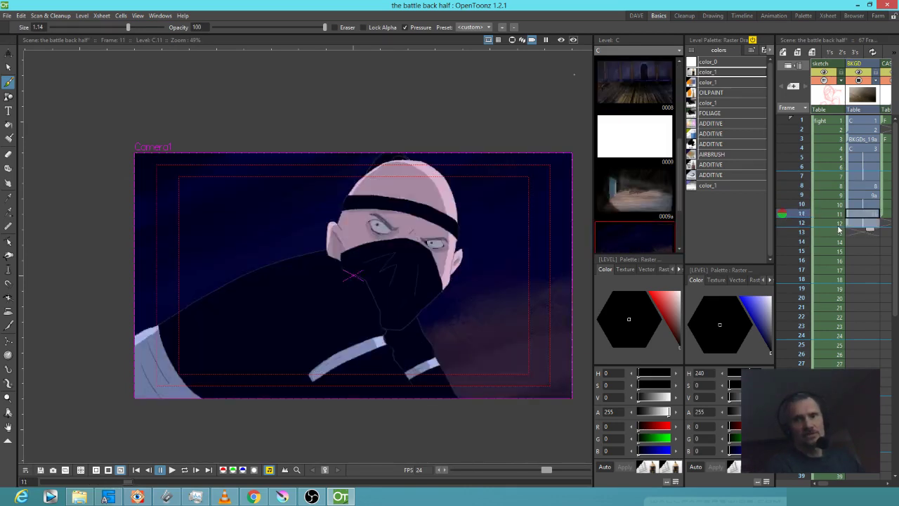
{"action": "left_click", "coordinate": [838, 224]}
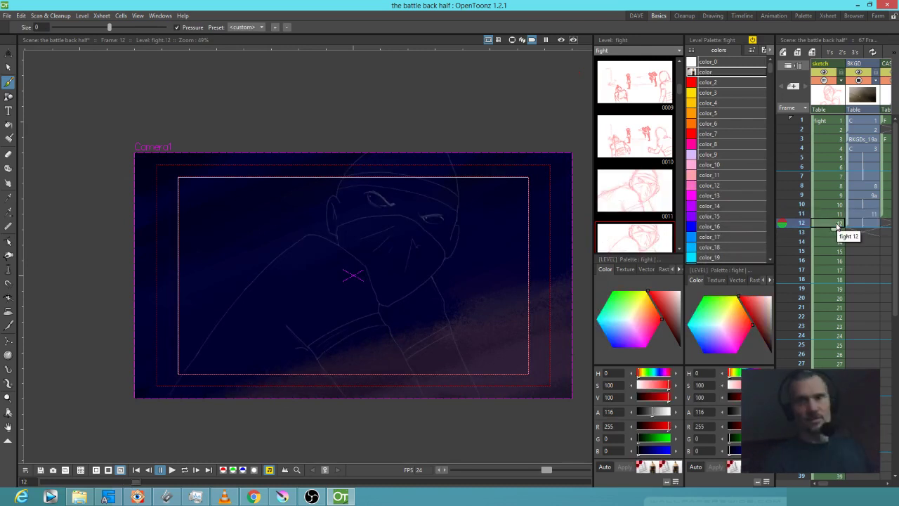
Fill the ninja's bald head, ears and face with the skin colour on frame 12 of the ink n paint column.
{"action": "left_click_drag", "start_coordinate": [856, 280], "coordinate": [788, 288]}
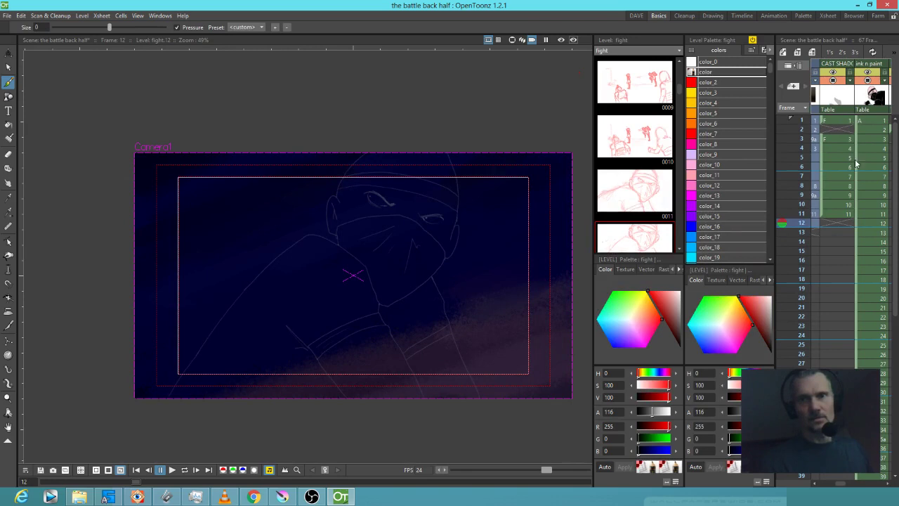
{"action": "left_click", "coordinate": [860, 224]}
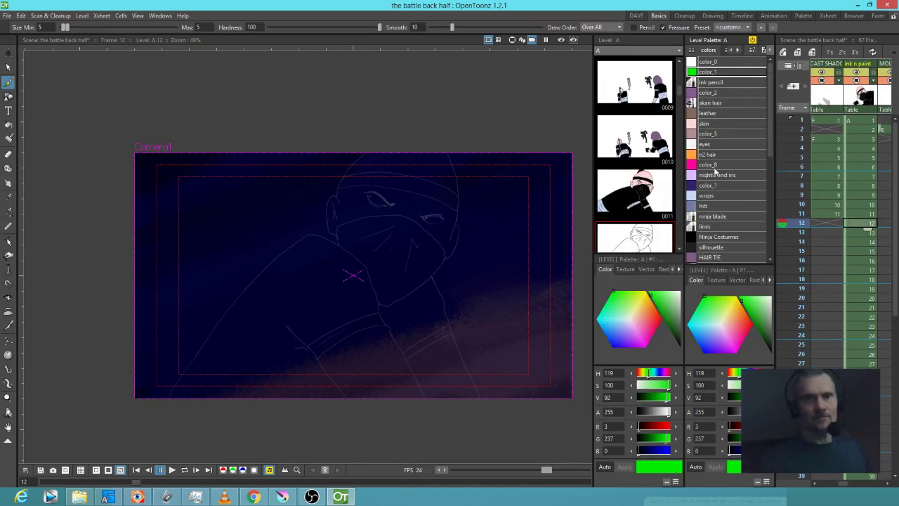
{"action": "left_click", "coordinate": [715, 124]}
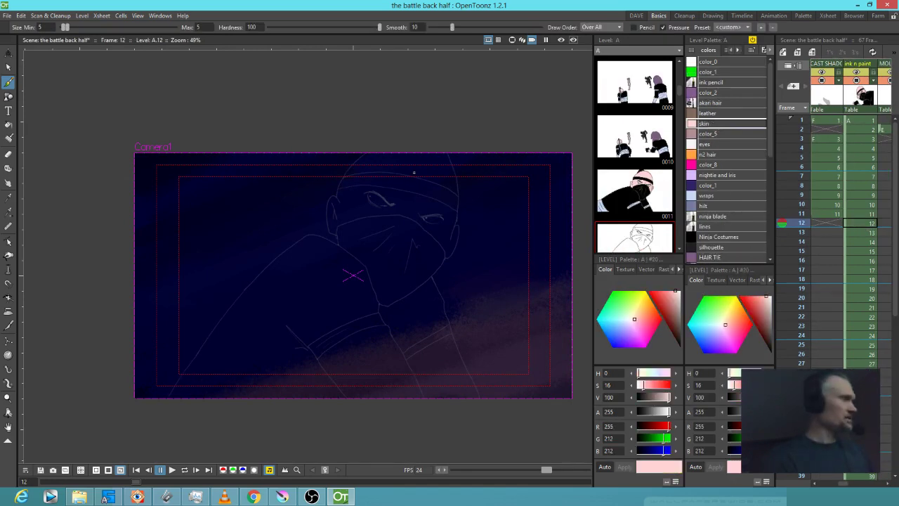
{"action": "key", "text": "f"}
{"action": "left_click", "coordinate": [443, 171]}
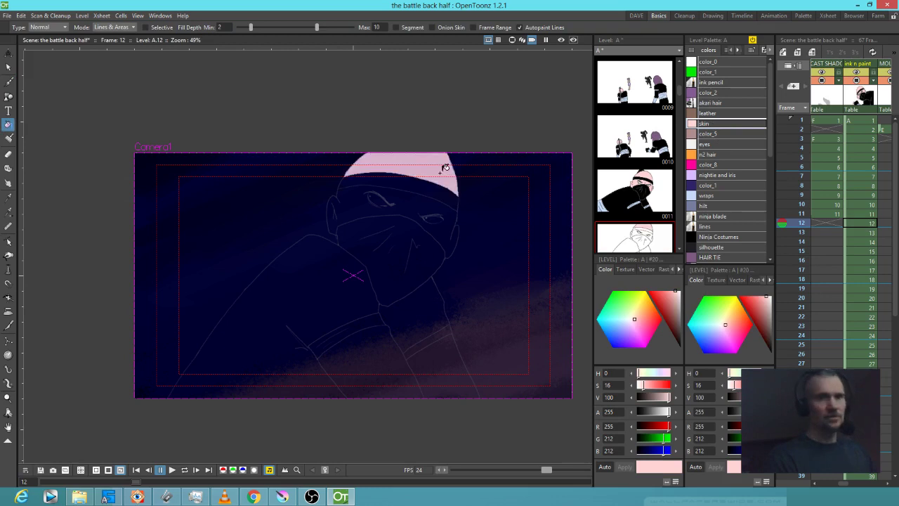
{"action": "left_click", "coordinate": [423, 199]}
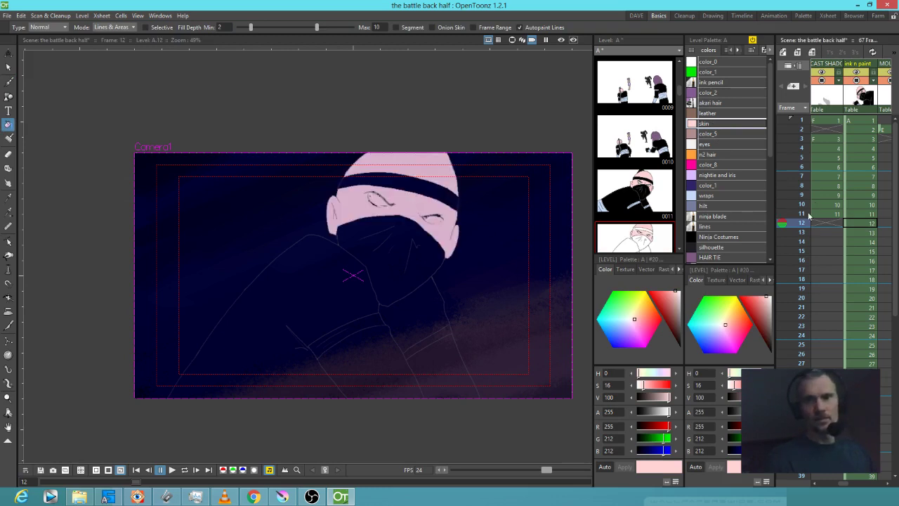
Fill the ninja's mask, torso and both sleeves with the Ninja Costumes colour.
{"action": "left_click", "coordinate": [730, 237]}
{"action": "left_click", "coordinate": [399, 258]}
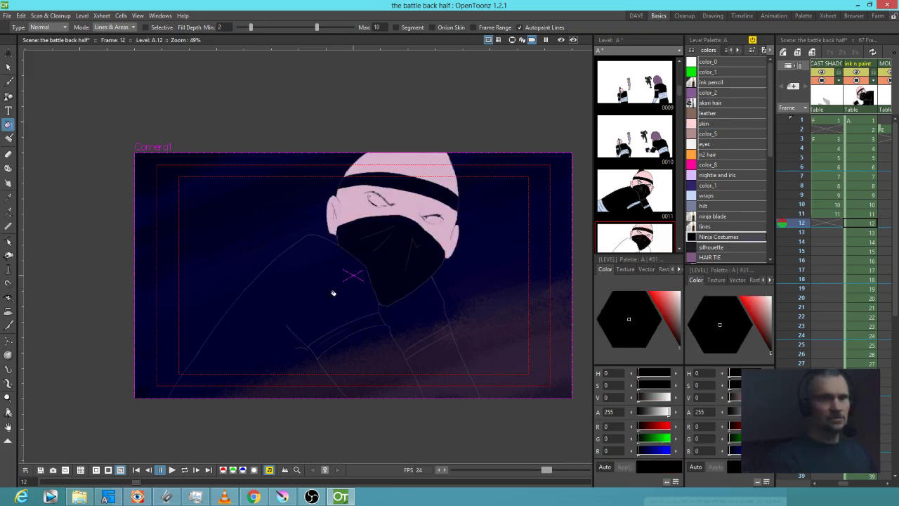
{"action": "left_click", "coordinate": [339, 298]}
{"action": "left_click", "coordinate": [432, 311]}
{"action": "left_click", "coordinate": [444, 357]}
{"action": "left_click", "coordinate": [377, 376]}
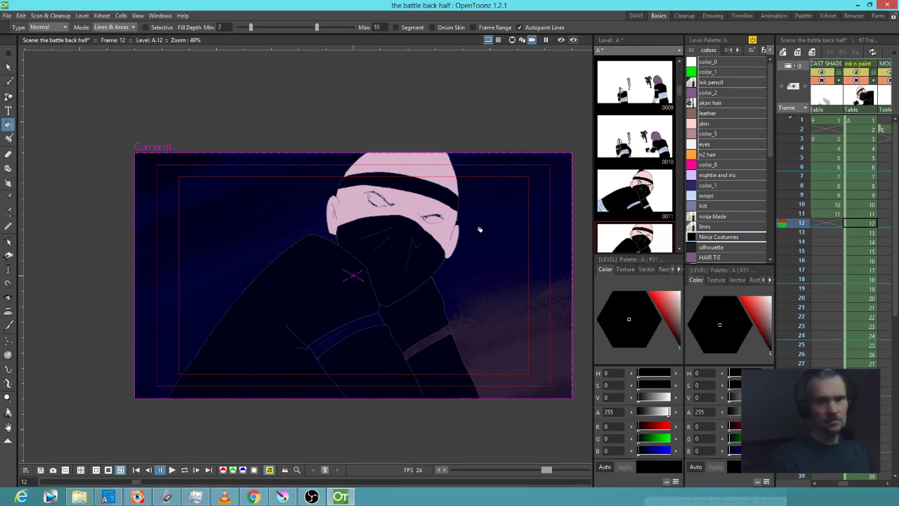
Fill both arm bands with the wraps colour and paint the whites of both eyes with the eyes colour.
{"action": "left_click", "coordinate": [715, 196]}
{"action": "left_click", "coordinate": [439, 329]}
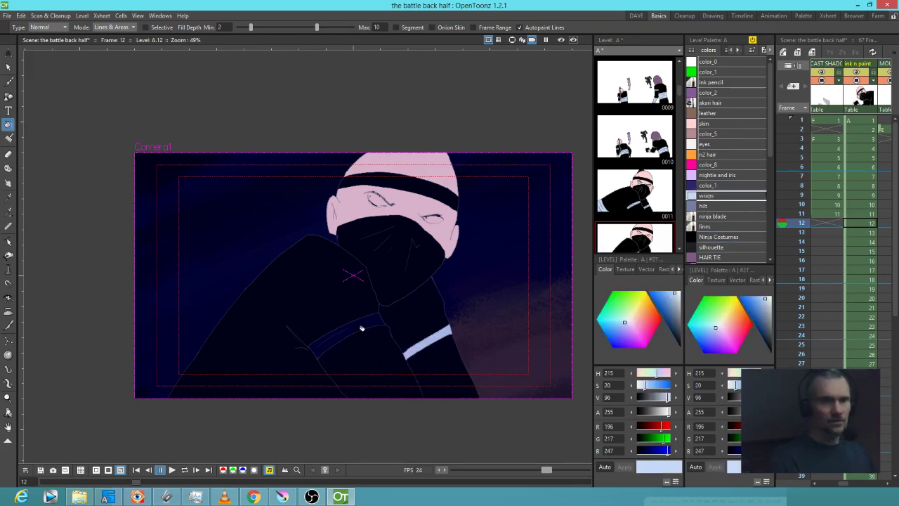
{"action": "left_click", "coordinate": [362, 322]}
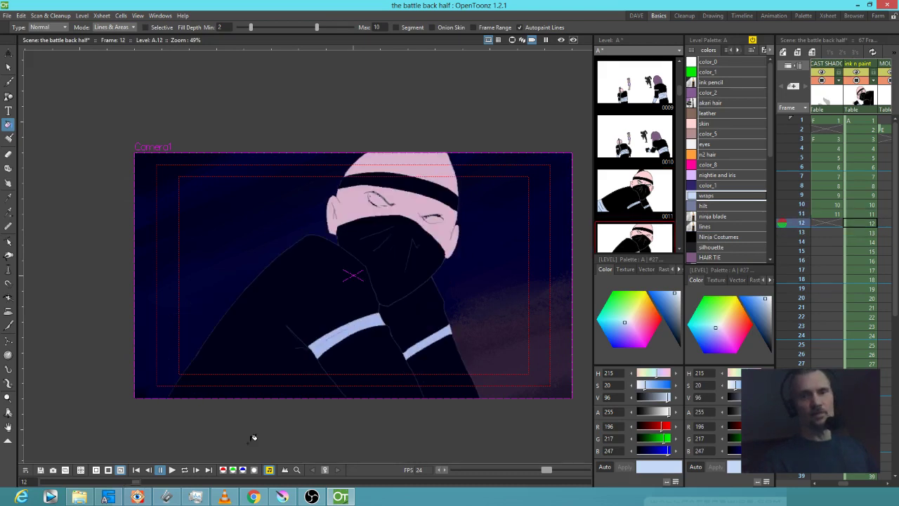
{"action": "left_click", "coordinate": [708, 144]}
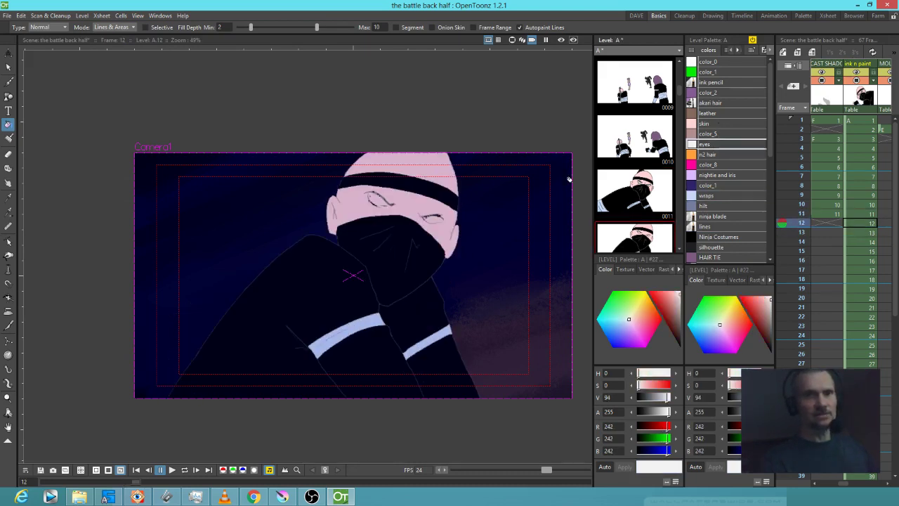
{"action": "key", "text": "b"}
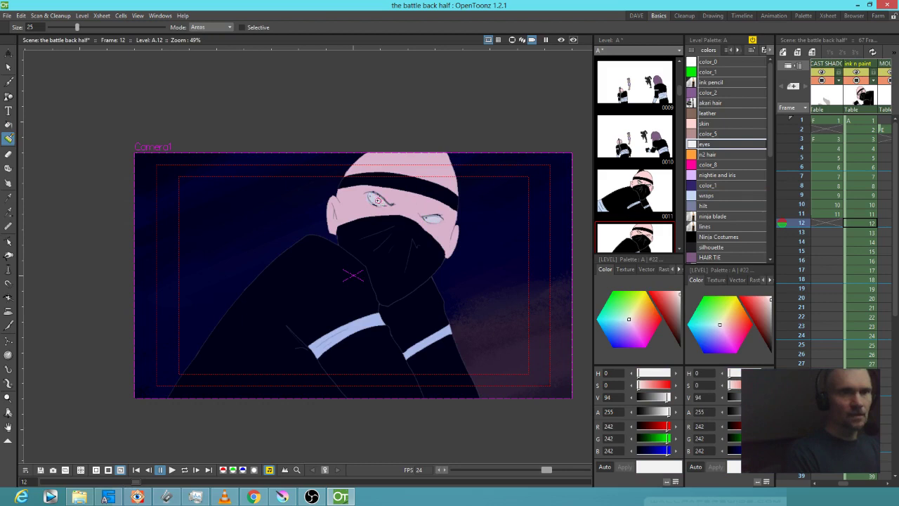
Thicken the upper eyelid lines of both eyes with brush strokes in the ink pencil colour.
{"action": "left_click", "coordinate": [723, 83]}
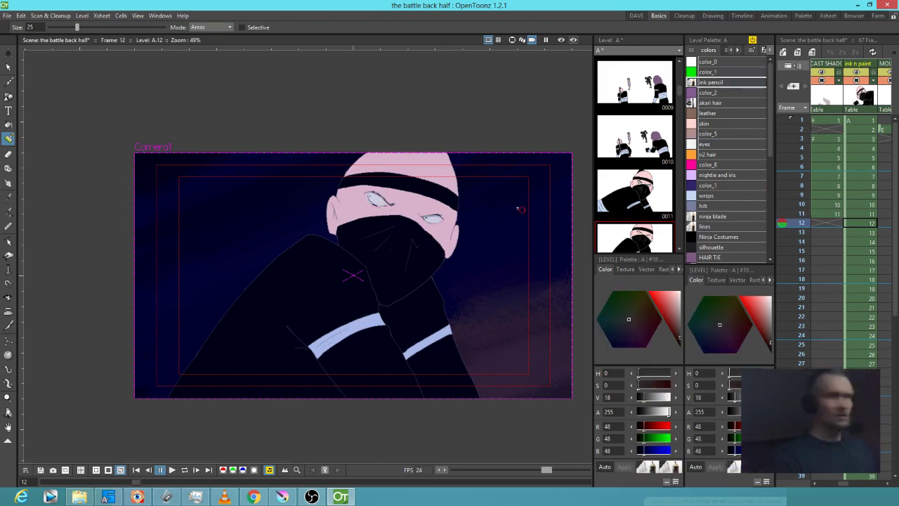
{"action": "key", "text": "b"}
{"action": "scroll", "coordinate": [419, 234], "scroll_direction": "up", "scroll_amount": 4}
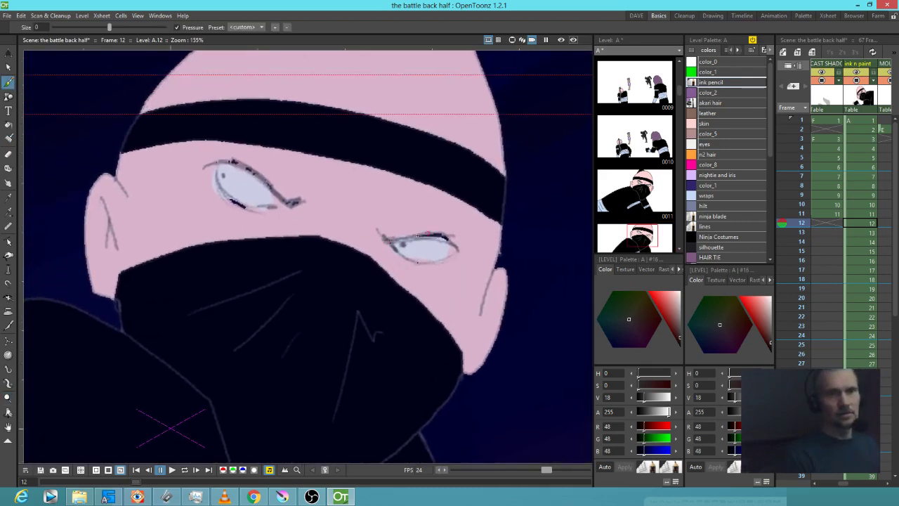
{"action": "mouse_move", "coordinate": [429, 233]}
{"action": "left_mouse_down"}
{"action": "mouse_move", "coordinate": [389, 241]}
{"action": "mouse_move", "coordinate": [460, 238]}
{"action": "mouse_move", "coordinate": [402, 241]}
{"action": "mouse_move", "coordinate": [382, 232]}
{"action": "left_mouse_up"}
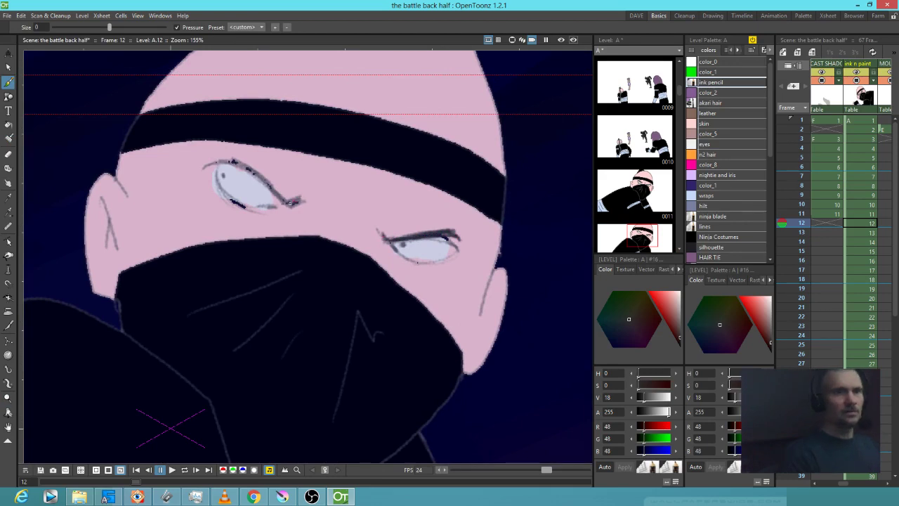
{"action": "mouse_move", "coordinate": [229, 162]}
{"action": "left_mouse_down"}
{"action": "mouse_move", "coordinate": [211, 154]}
{"action": "mouse_move", "coordinate": [278, 184]}
{"action": "mouse_move", "coordinate": [227, 154]}
{"action": "left_mouse_up"}
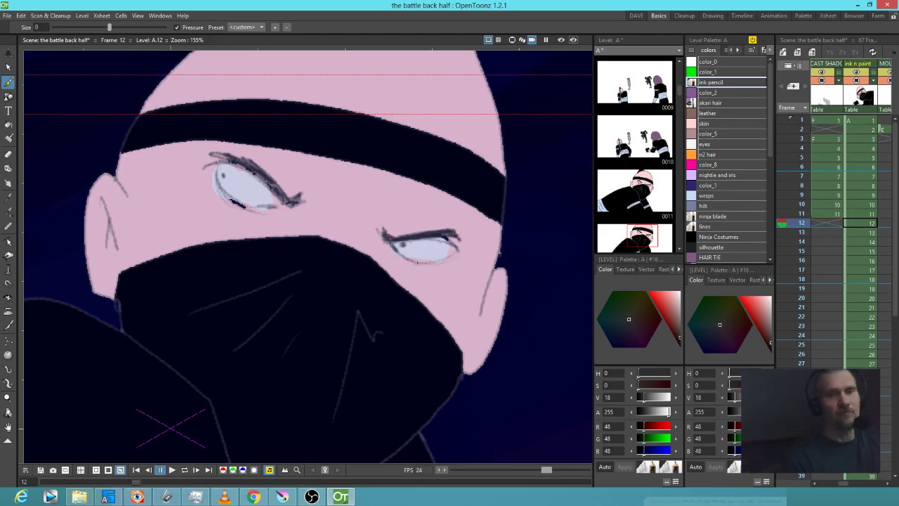
Ink the lower eyelids of both eyes, darken the pupils and add short frown lines between the eyes.
{"action": "left_click_drag", "start_coordinate": [397, 254], "coordinate": [450, 258]}
{"action": "left_click_drag", "start_coordinate": [218, 195], "coordinate": [273, 212]}
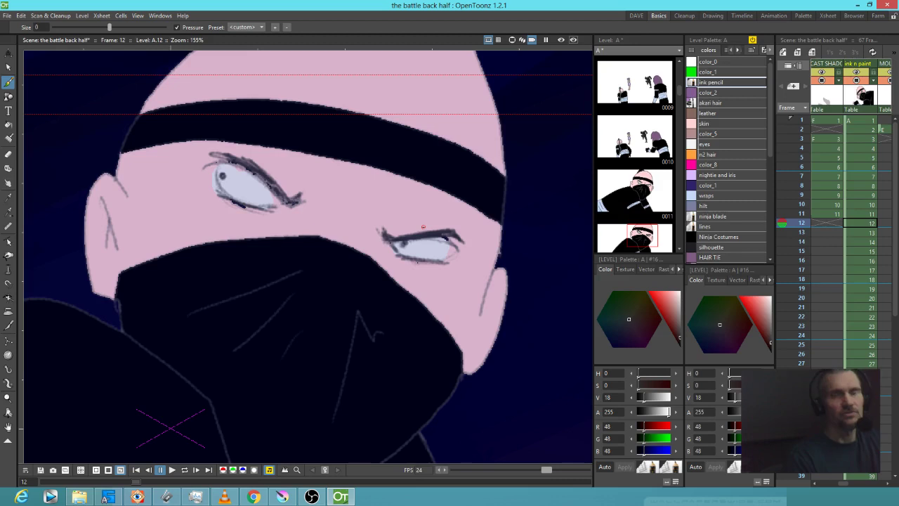
{"action": "left_click_drag", "start_coordinate": [334, 219], "coordinate": [354, 202]}
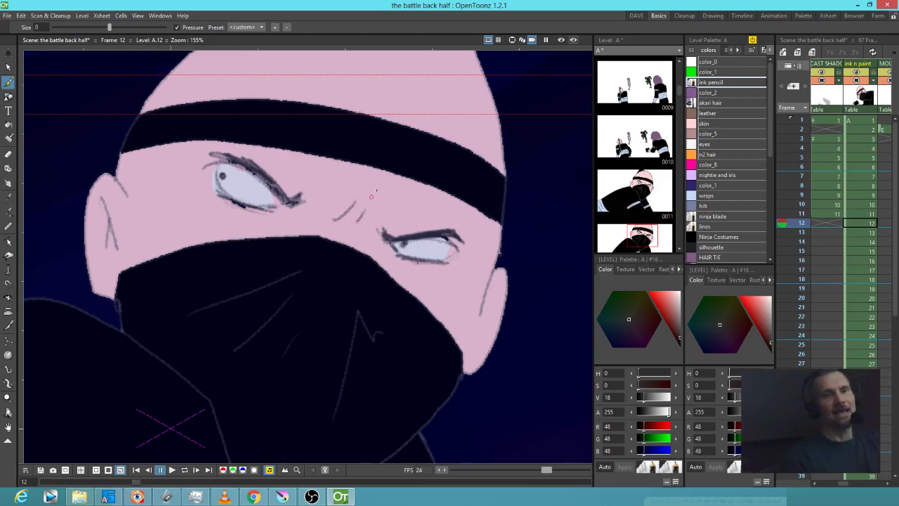
{"action": "scroll", "coordinate": [400, 308], "scroll_direction": "down", "scroll_amount": 3}
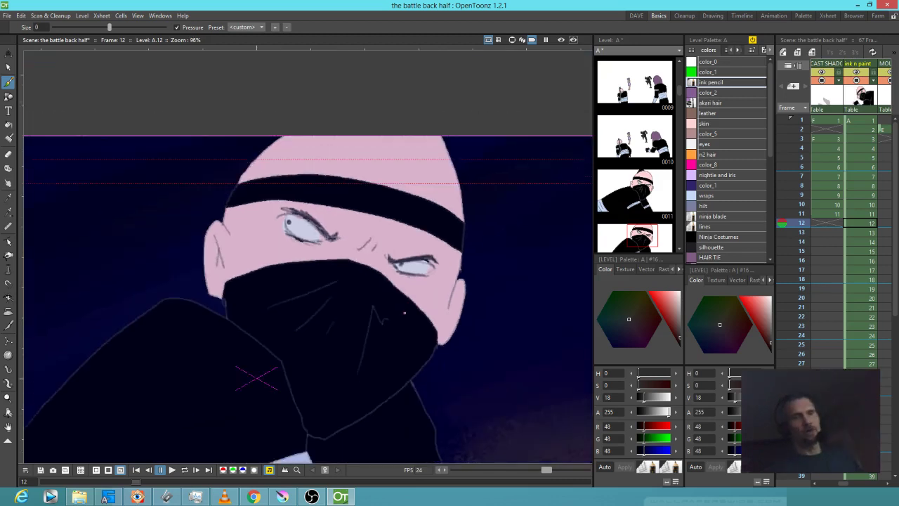
Draw extra ink pencil crease lines around both eyes and inside both ears on frame 12.
{"action": "scroll", "coordinate": [404, 313], "scroll_direction": "down", "scroll_amount": 1}
{"action": "scroll", "coordinate": [321, 277], "scroll_direction": "up", "scroll_amount": 3}
{"action": "left_click_drag", "start_coordinate": [298, 205], "coordinate": [299, 216]}
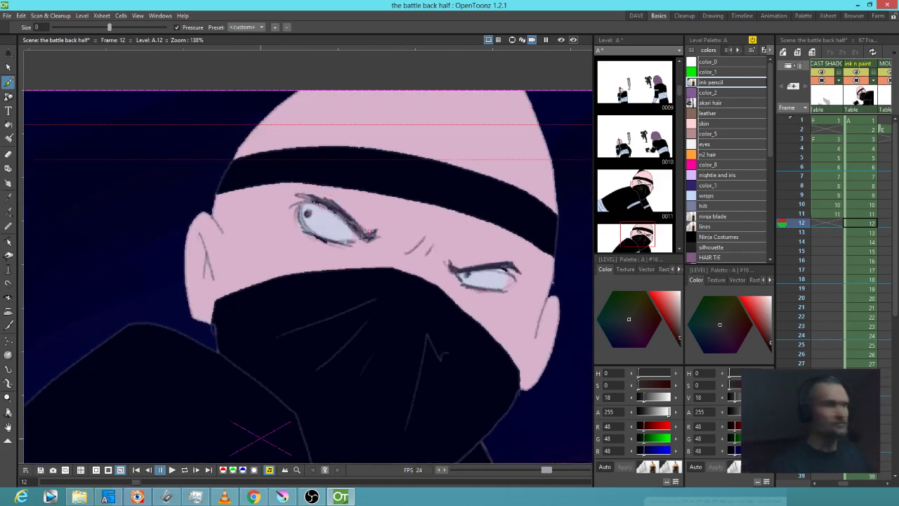
{"action": "key", "text": "comma"}
{"action": "key", "text": "period"}
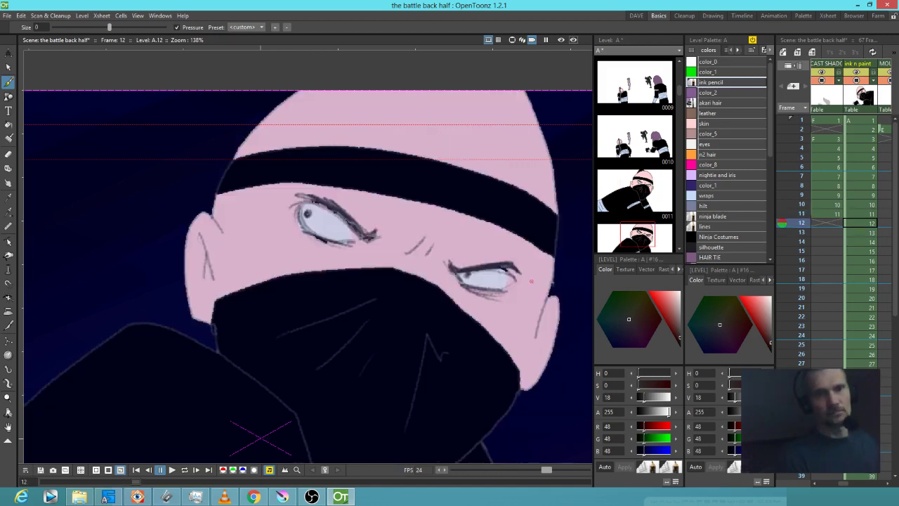
{"action": "left_click_drag", "start_coordinate": [287, 208], "coordinate": [328, 243]}
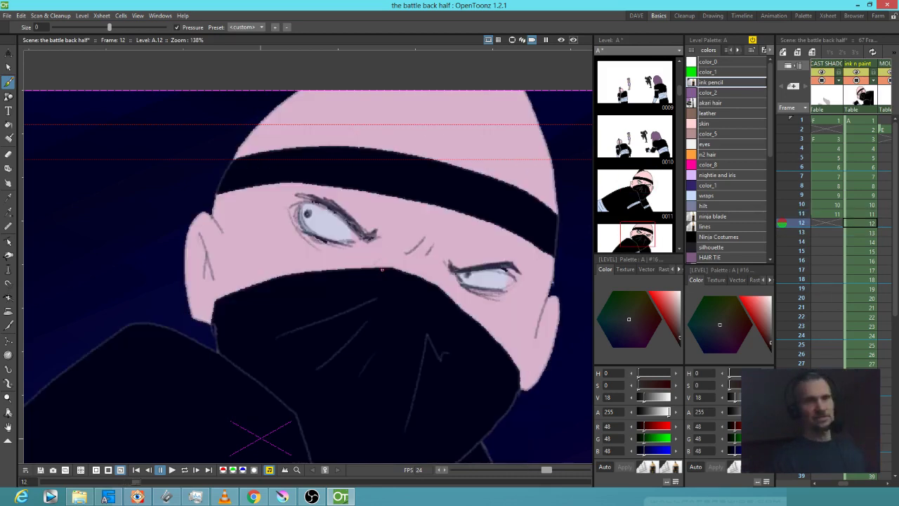
{"action": "left_click_drag", "start_coordinate": [211, 287], "coordinate": [203, 241]}
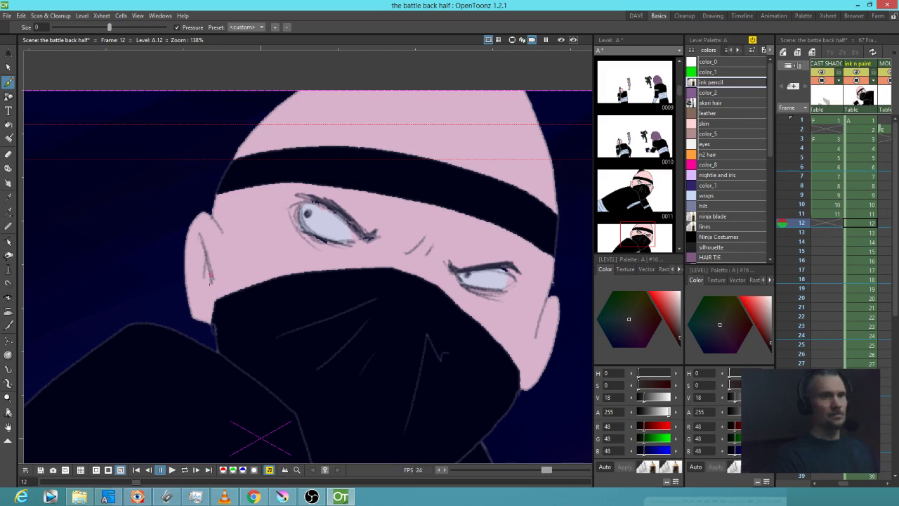
{"action": "left_click_drag", "start_coordinate": [557, 318], "coordinate": [539, 354]}
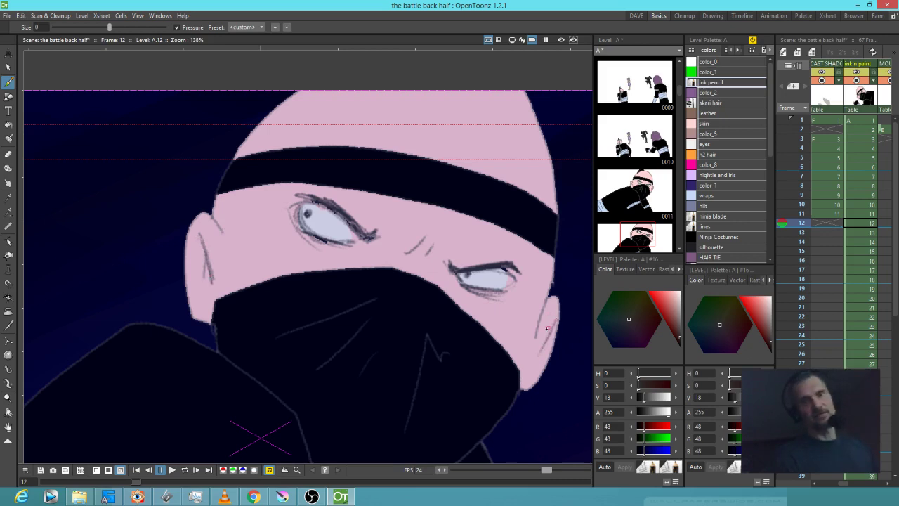
Compare the ninja's inked face on frame 12 with the shaded drawing on frame 11.
{"action": "key", "text": "comma"}
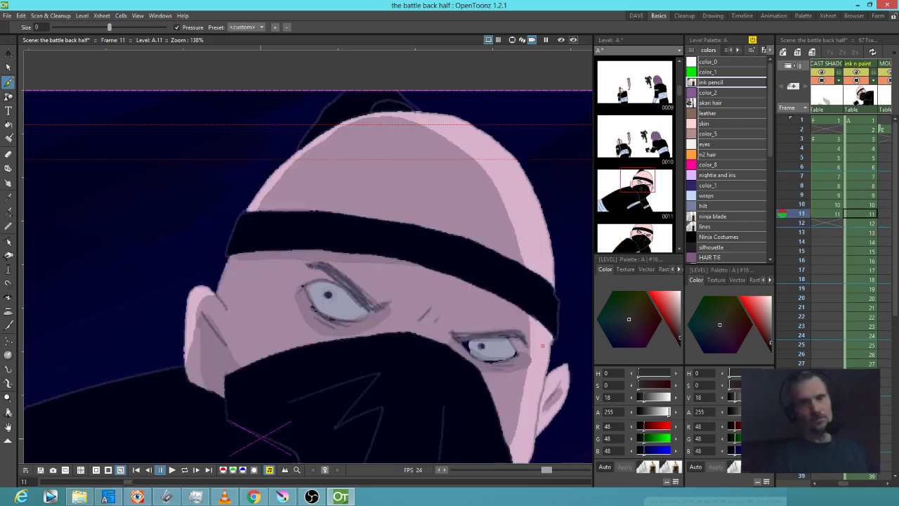
{"action": "key", "text": "period"}
{"action": "key", "text": "comma"}
{"action": "key", "text": "period"}
{"action": "key", "text": "comma"}
{"action": "scroll", "coordinate": [414, 161], "scroll_direction": "down", "scroll_amount": 5}
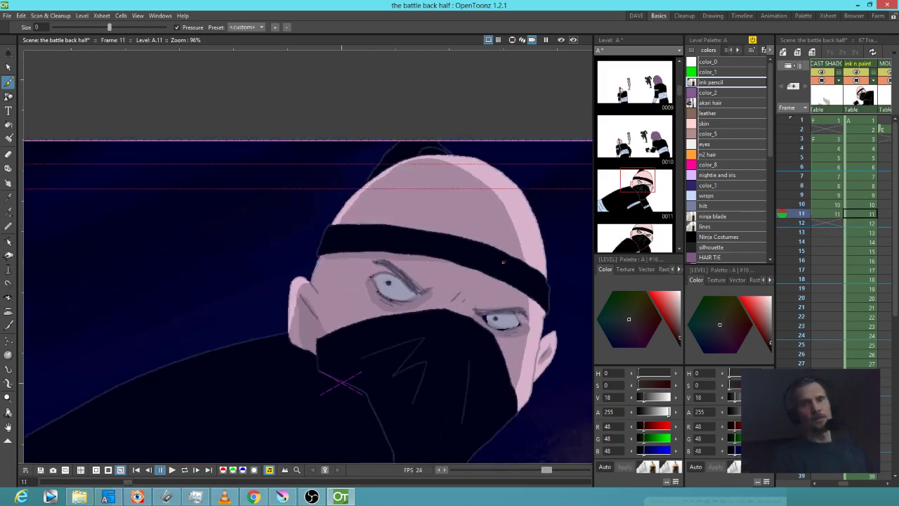
{"action": "left_click_drag", "start_coordinate": [440, 210], "coordinate": [434, 206]}
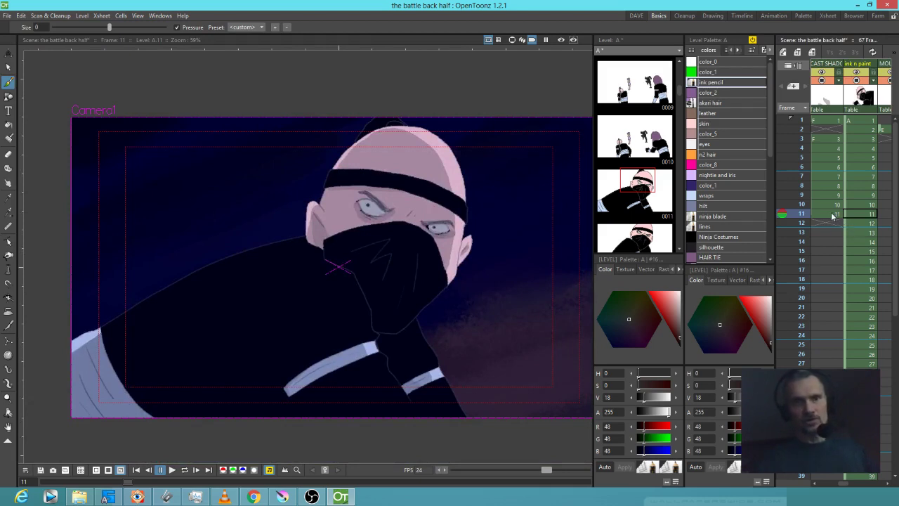
Create a blank drawing at frame 12 of the body shadow column and ready the Paint Brush with the SHADOWS colour.
{"action": "scroll", "coordinate": [854, 240], "scroll_direction": "right", "scroll_amount": 6}
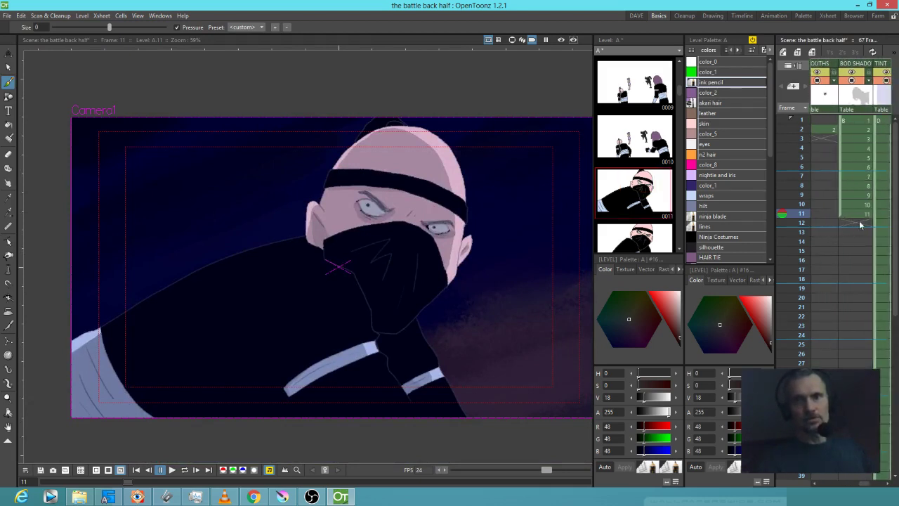
{"action": "left_click", "coordinate": [858, 223]}
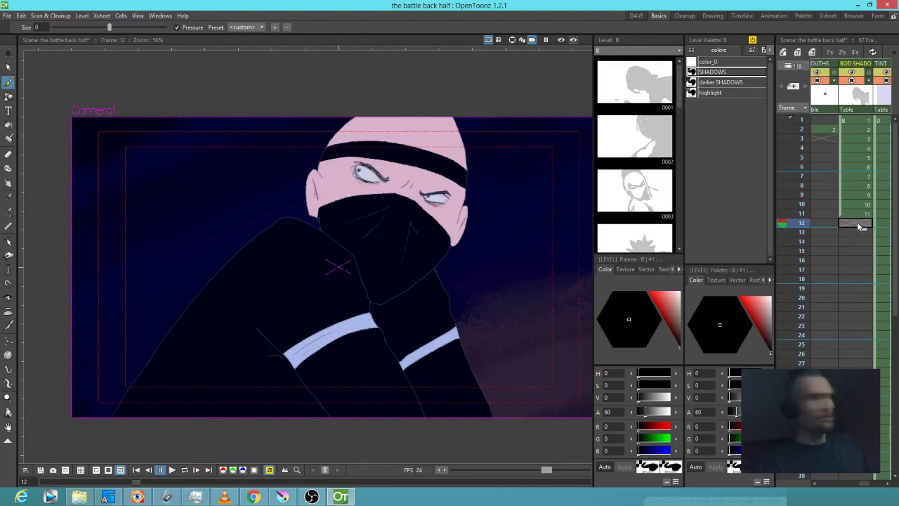
{"action": "left_click", "coordinate": [488, 437]}
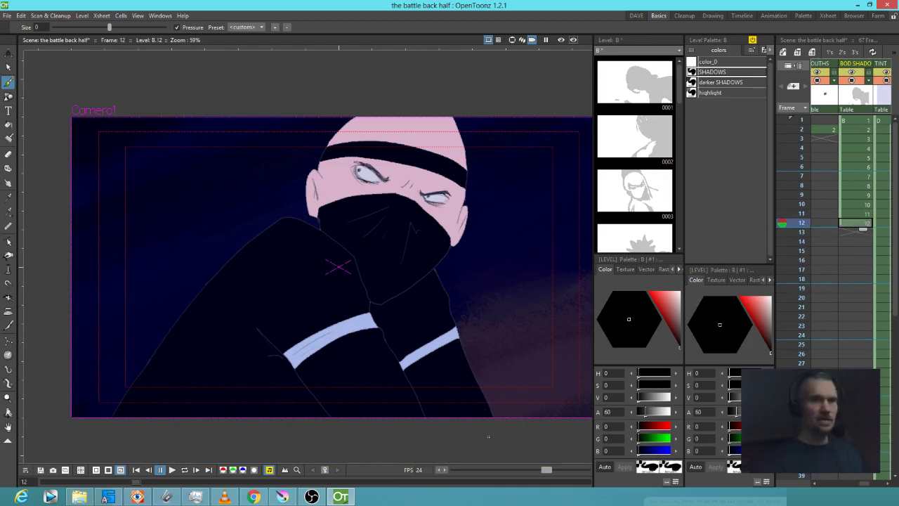
{"action": "double_click", "coordinate": [728, 72]}
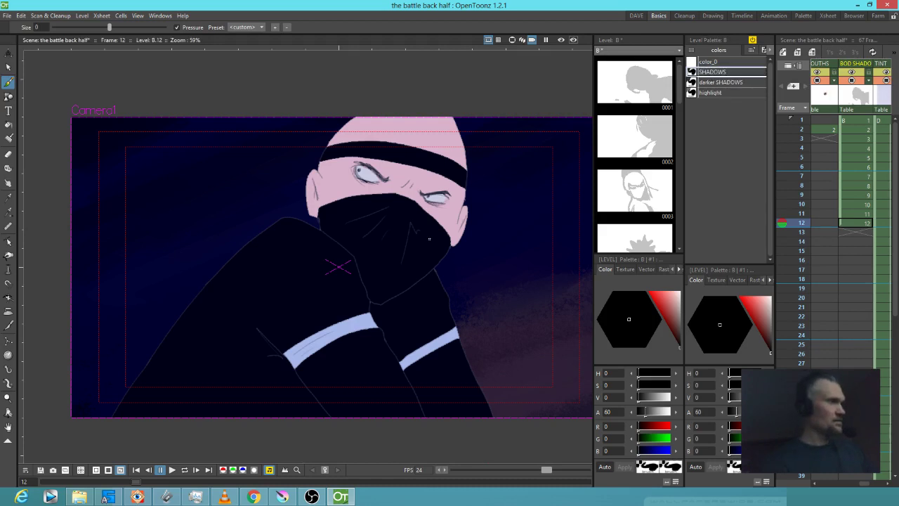
{"action": "key", "text": "j"}
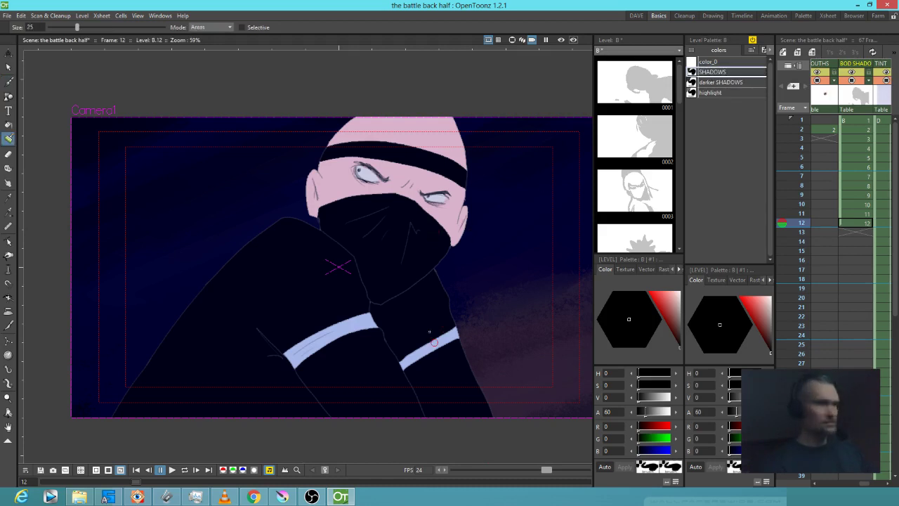
Shade both arm bands with the SHADOWS colour at brush size 25, using frame 11 as reference.
{"action": "key", "text": "comma"}
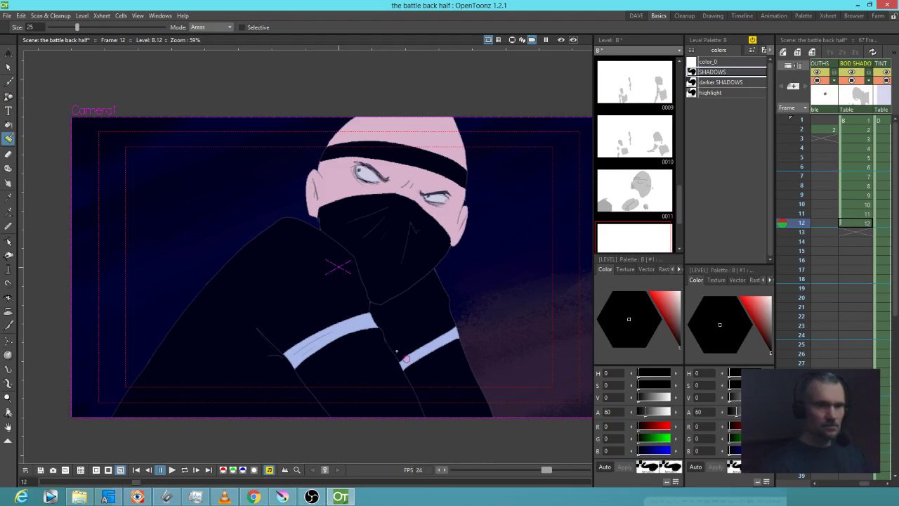
{"action": "key", "text": "period"}
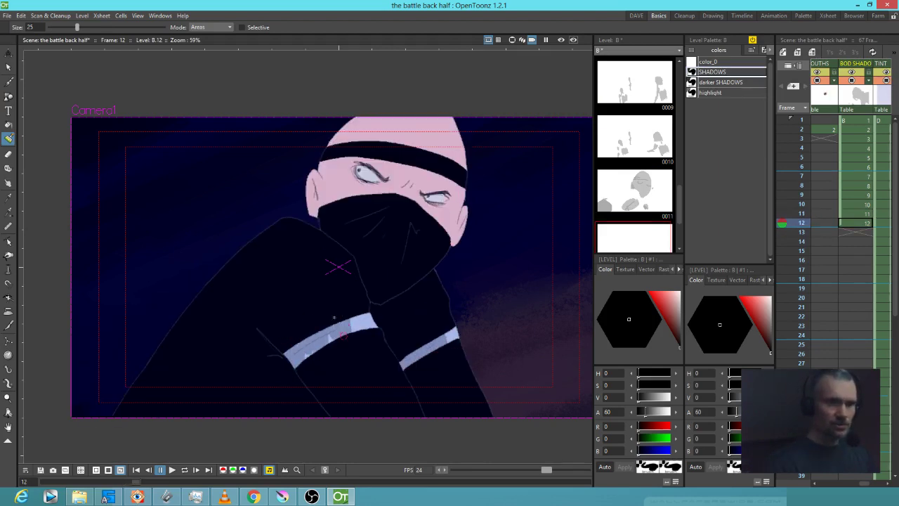
{"action": "key", "text": "comma"}
{"action": "key", "text": "period"}
{"action": "key", "text": "comma"}
{"action": "key", "text": "period"}
{"action": "key", "text": "comma"}
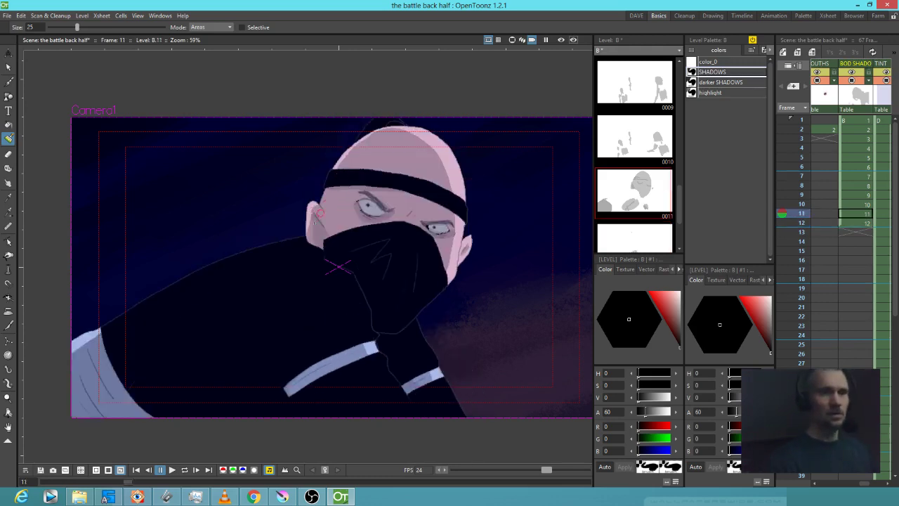
{"action": "key", "text": "period"}
Shade the ninja's forehead, face and ear with the SHADOWS colour, enlarging the brush to size 66 for the broad areas.
{"action": "left_click", "coordinate": [314, 177]}
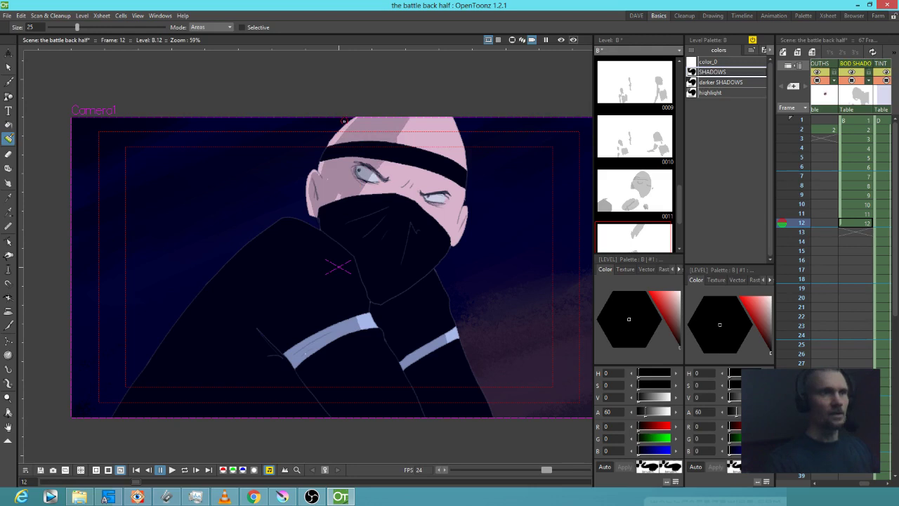
{"action": "left_click_drag", "start_coordinate": [77, 27], "coordinate": [125, 27]}
{"action": "mouse_move", "coordinate": [406, 110]}
{"action": "left_mouse_down"}
{"action": "mouse_move", "coordinate": [355, 192]}
{"action": "mouse_move", "coordinate": [354, 166]}
{"action": "mouse_move", "coordinate": [381, 149]}
{"action": "mouse_move", "coordinate": [398, 196]}
{"action": "left_mouse_up"}
{"action": "key", "text": "Up"}
{"action": "key", "text": "Down"}
{"action": "mouse_move", "coordinate": [415, 108]}
{"action": "left_mouse_down"}
{"action": "mouse_move", "coordinate": [429, 166]}
{"action": "mouse_move", "coordinate": [428, 113]}
{"action": "mouse_move", "coordinate": [438, 218]}
{"action": "mouse_move", "coordinate": [442, 187]}
{"action": "mouse_move", "coordinate": [440, 179]}
{"action": "mouse_move", "coordinate": [431, 236]}
{"action": "mouse_move", "coordinate": [415, 175]}
{"action": "mouse_move", "coordinate": [407, 217]}
{"action": "left_mouse_up"}
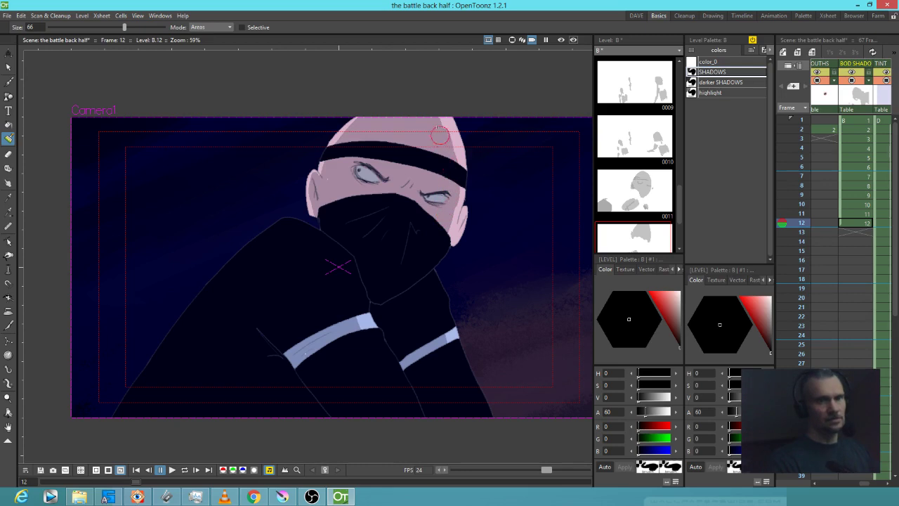
Paint deeper shading around both eyes and inside the ears with the darker SHADOWS colour at brush size 32.
{"action": "left_click", "coordinate": [702, 82]}
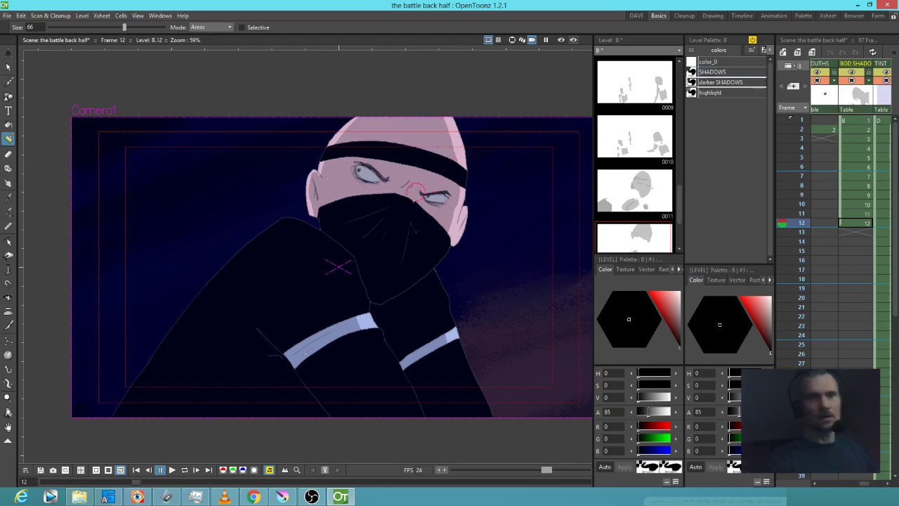
{"action": "key", "text": "comma"}
{"action": "key", "text": "period"}
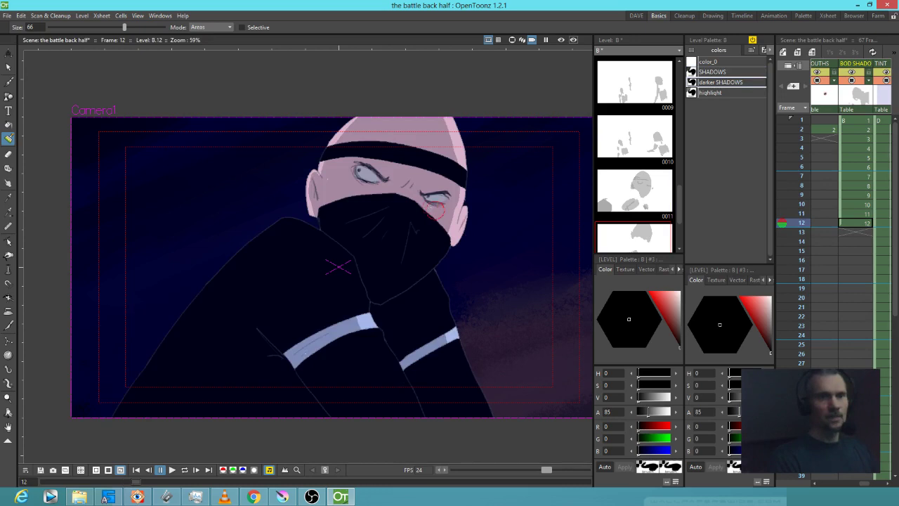
{"action": "left_click_drag", "start_coordinate": [125, 30], "coordinate": [85, 29]}
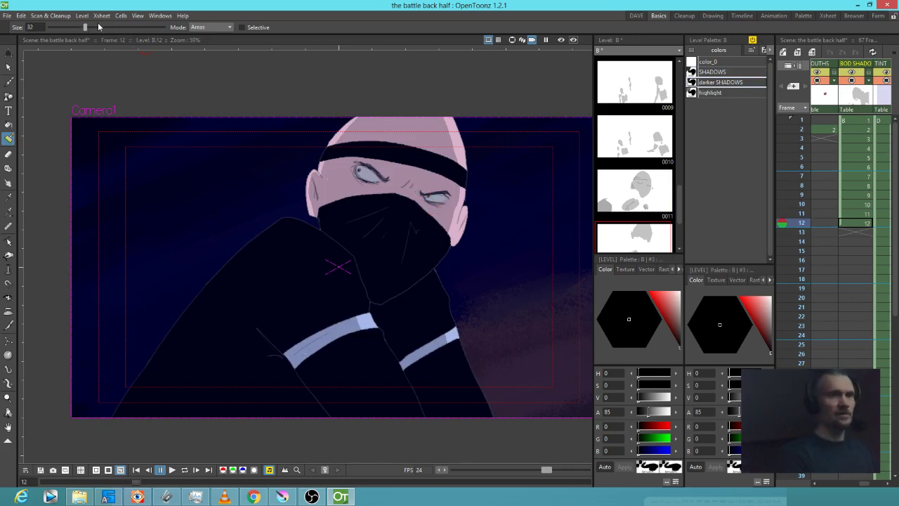
{"action": "left_click_drag", "start_coordinate": [355, 170], "coordinate": [449, 201]}
{"action": "key", "text": "Up"}
{"action": "key", "text": "Down"}
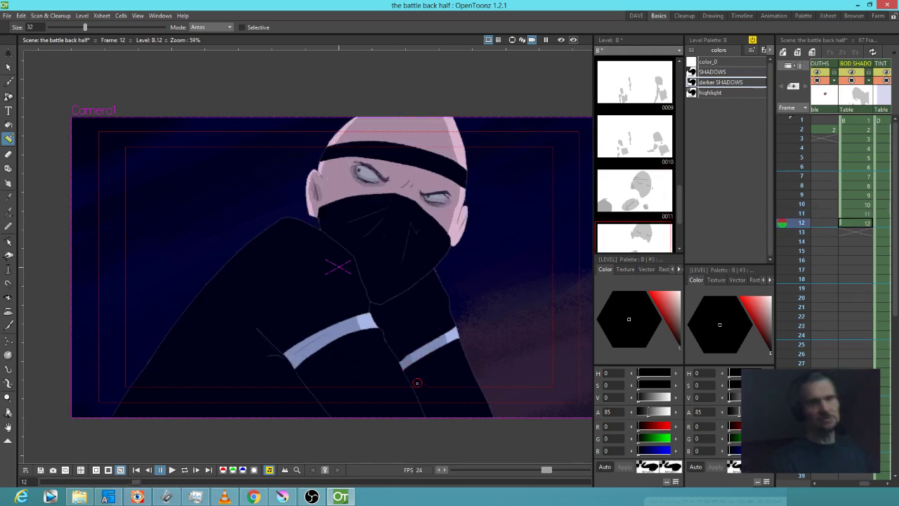
Flip between frame 12 and the preceding frames to check the consistency of the ninja's shading.
{"action": "key", "text": "Up"}
{"action": "key", "text": "Down"}
{"action": "key", "text": "Up"}
{"action": "key", "text": "Up"}
{"action": "key", "text": "Down"}
{"action": "key", "text": "Down"}
{"action": "key", "text": "Up"}
{"action": "key", "text": "Down"}
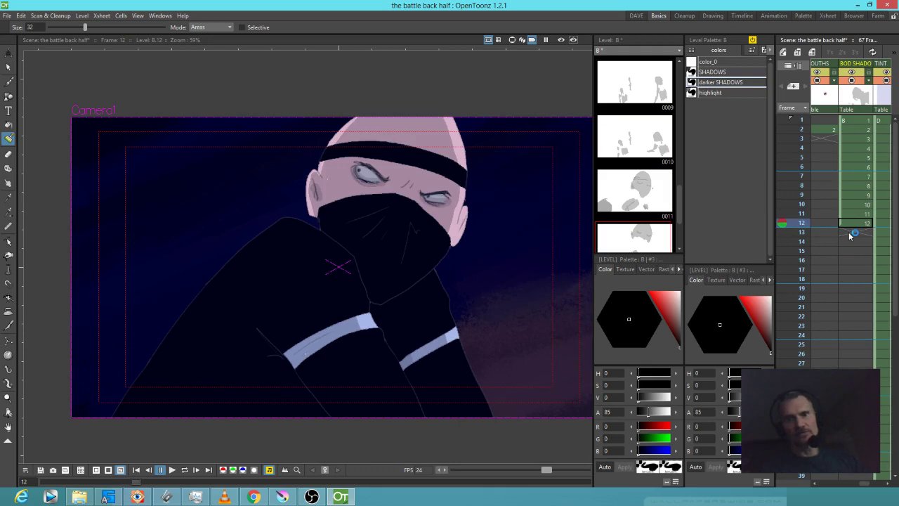
Save the scene together with all its levels.
{"action": "left_click", "coordinate": [6, 16]}
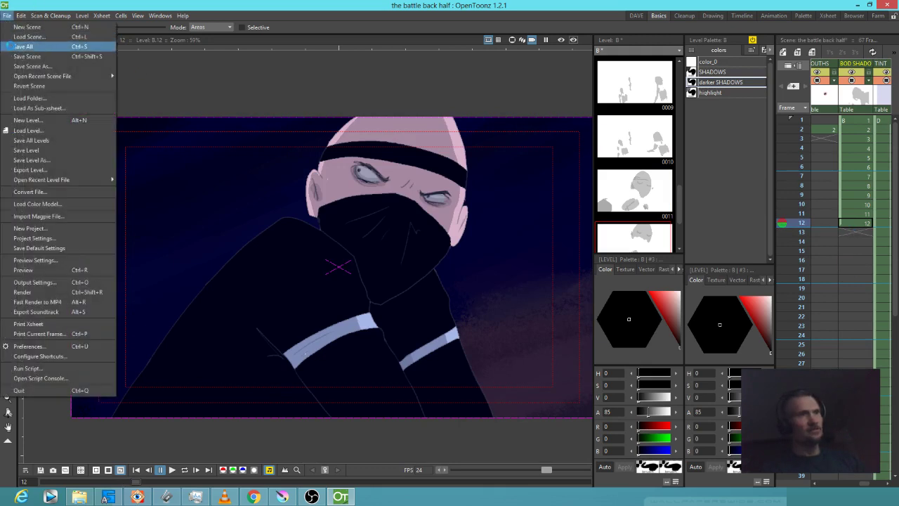
{"action": "left_click", "coordinate": [14, 49]}
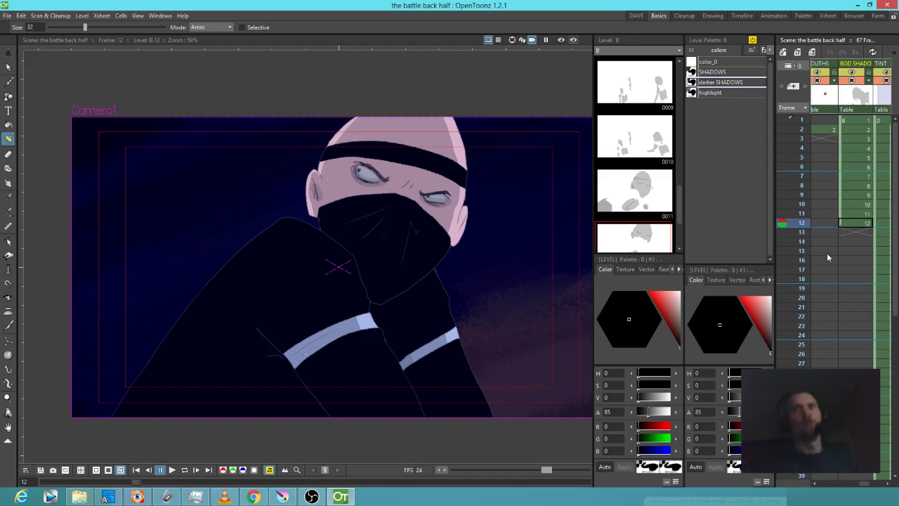
Review the upcoming ink n paint drawings from frame 12 to frame 20, returning to frame 14.
{"action": "mouse_move", "coordinate": [831, 268]}
{"action": "left_mouse_down"}
{"action": "mouse_move", "coordinate": [881, 260]}
{"action": "mouse_move", "coordinate": [854, 238]}
{"action": "left_mouse_up"}
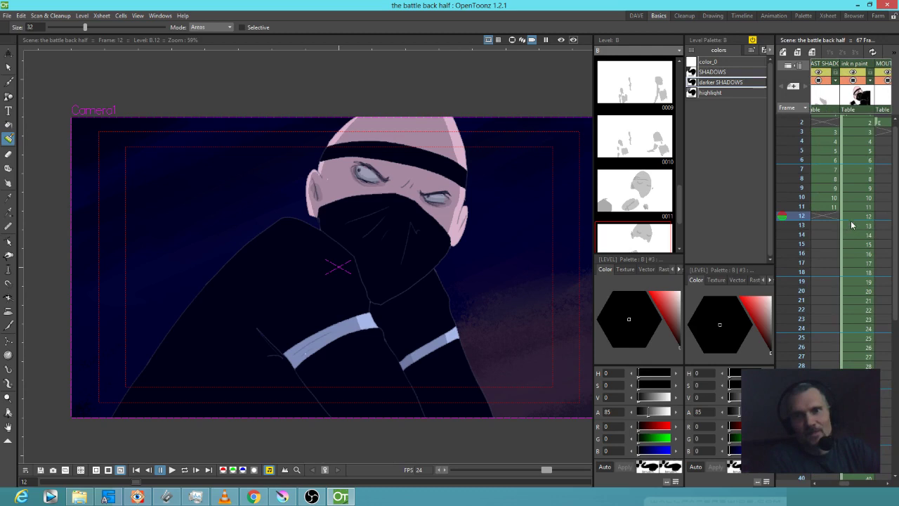
{"action": "left_click", "coordinate": [853, 218]}
{"action": "left_click", "coordinate": [856, 226]}
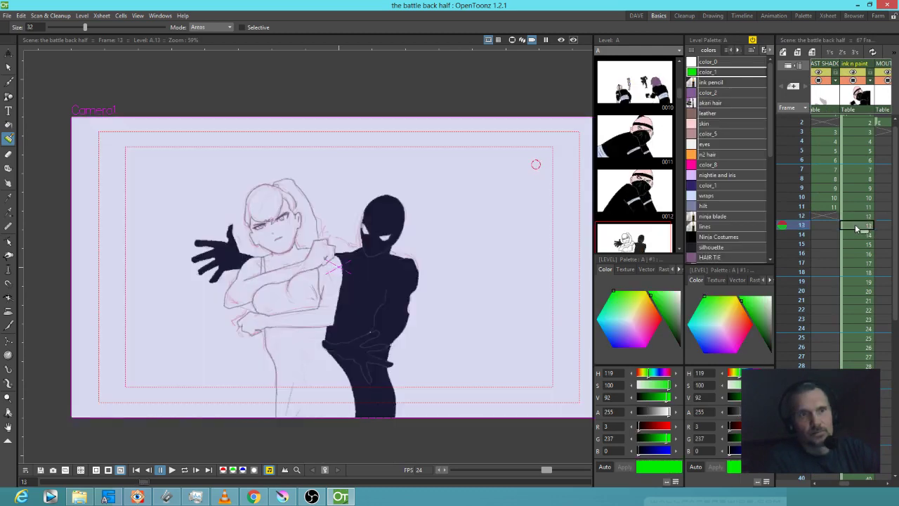
{"action": "left_click", "coordinate": [853, 215]}
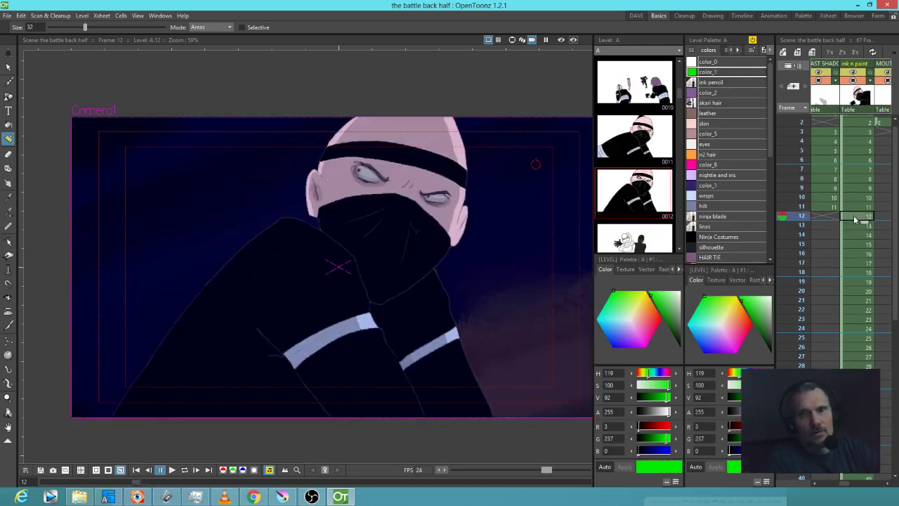
{"action": "mouse_move", "coordinate": [838, 260]}
{"action": "left_mouse_down"}
{"action": "mouse_move", "coordinate": [860, 270]}
{"action": "mouse_move", "coordinate": [832, 288]}
{"action": "left_mouse_up"}
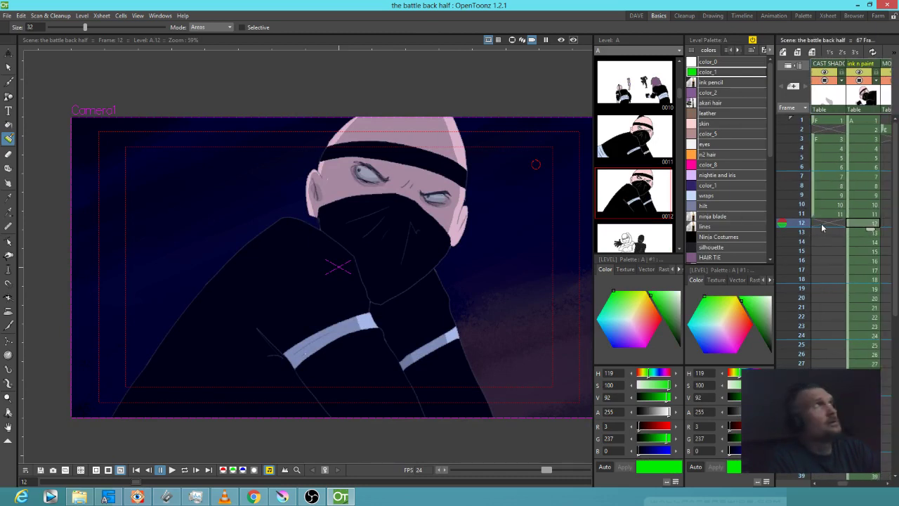
{"action": "left_click_drag", "start_coordinate": [797, 232], "coordinate": [794, 299]}
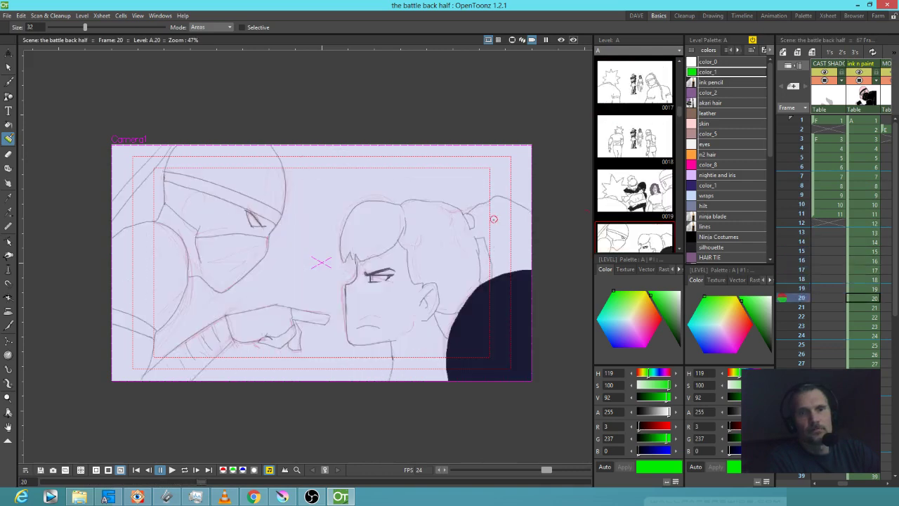
{"action": "scroll", "coordinate": [495, 217], "scroll_direction": "down", "scroll_amount": 1}
{"action": "scroll", "coordinate": [495, 217], "scroll_direction": "up", "scroll_amount": 1}
{"action": "left_click", "coordinate": [795, 232]}
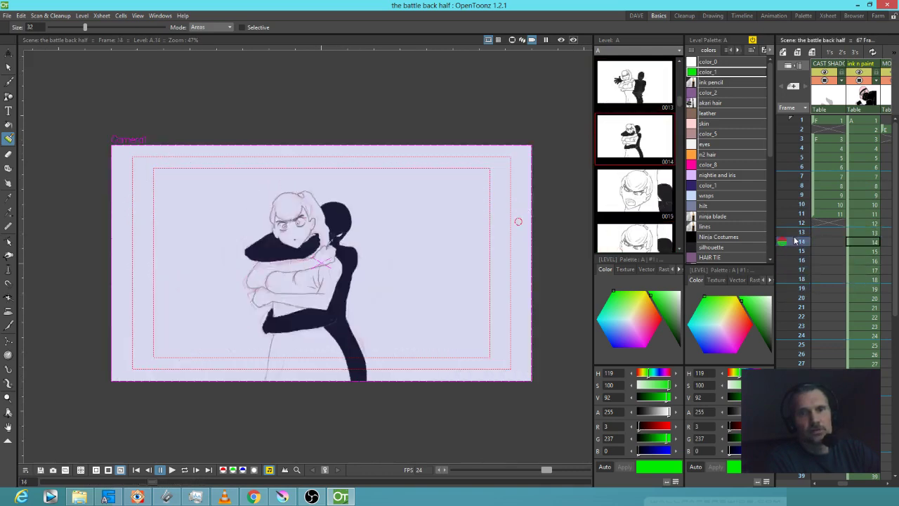